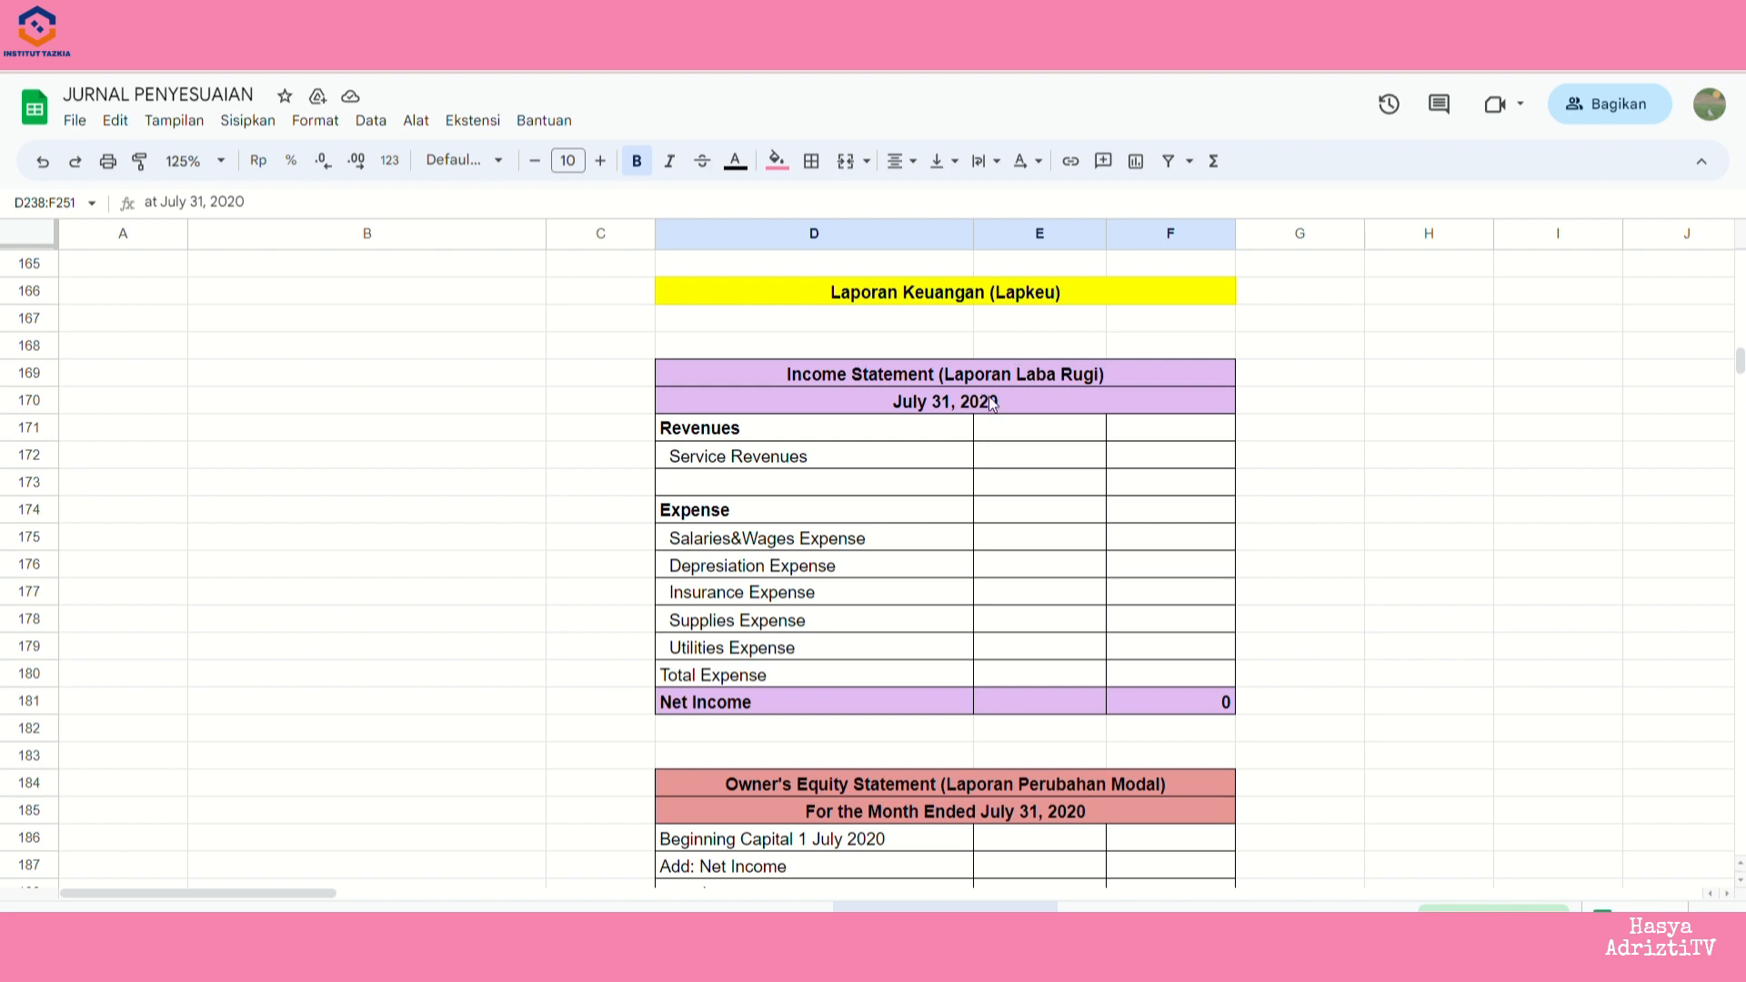
# - Look over the headings of the Income Statement, Owner's Equity Statement and Statement of Financial Position templates
pyautogui.click(1101, 378)
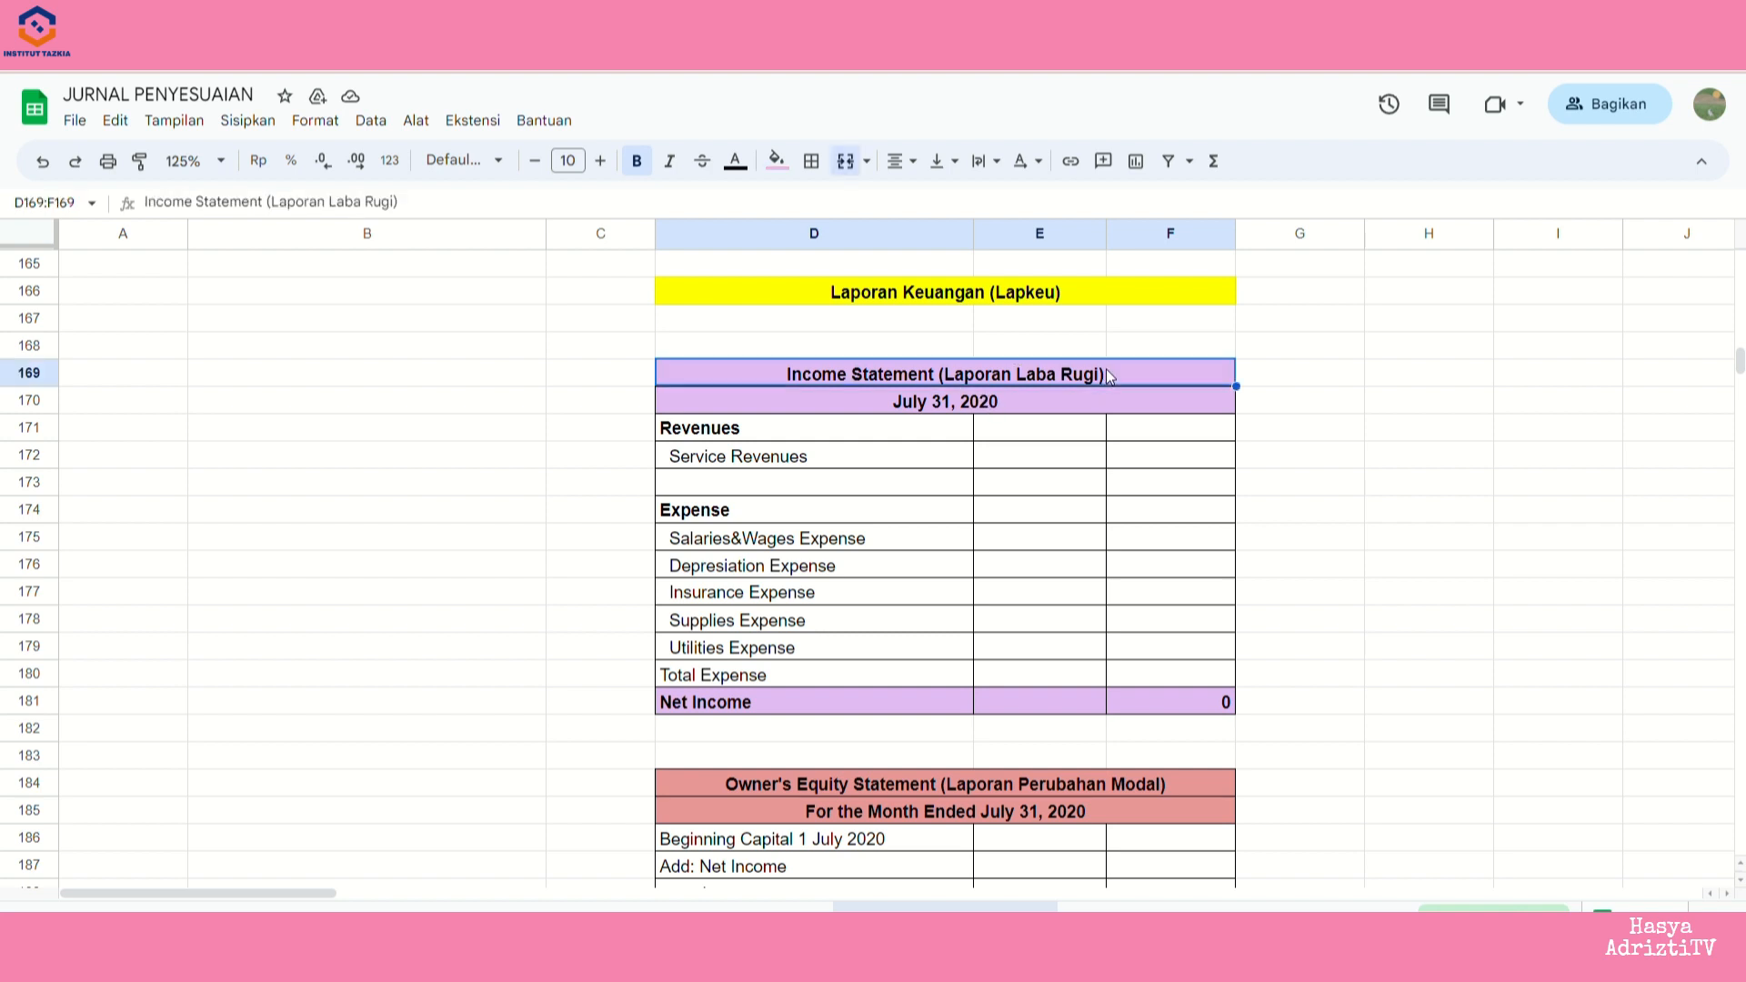
pyautogui.scroll(-2, 1186, 597)
pyautogui.moveTo(767, 606); pyautogui.dragTo(1209, 644)
pyautogui.scroll(-4, 1260, 680)
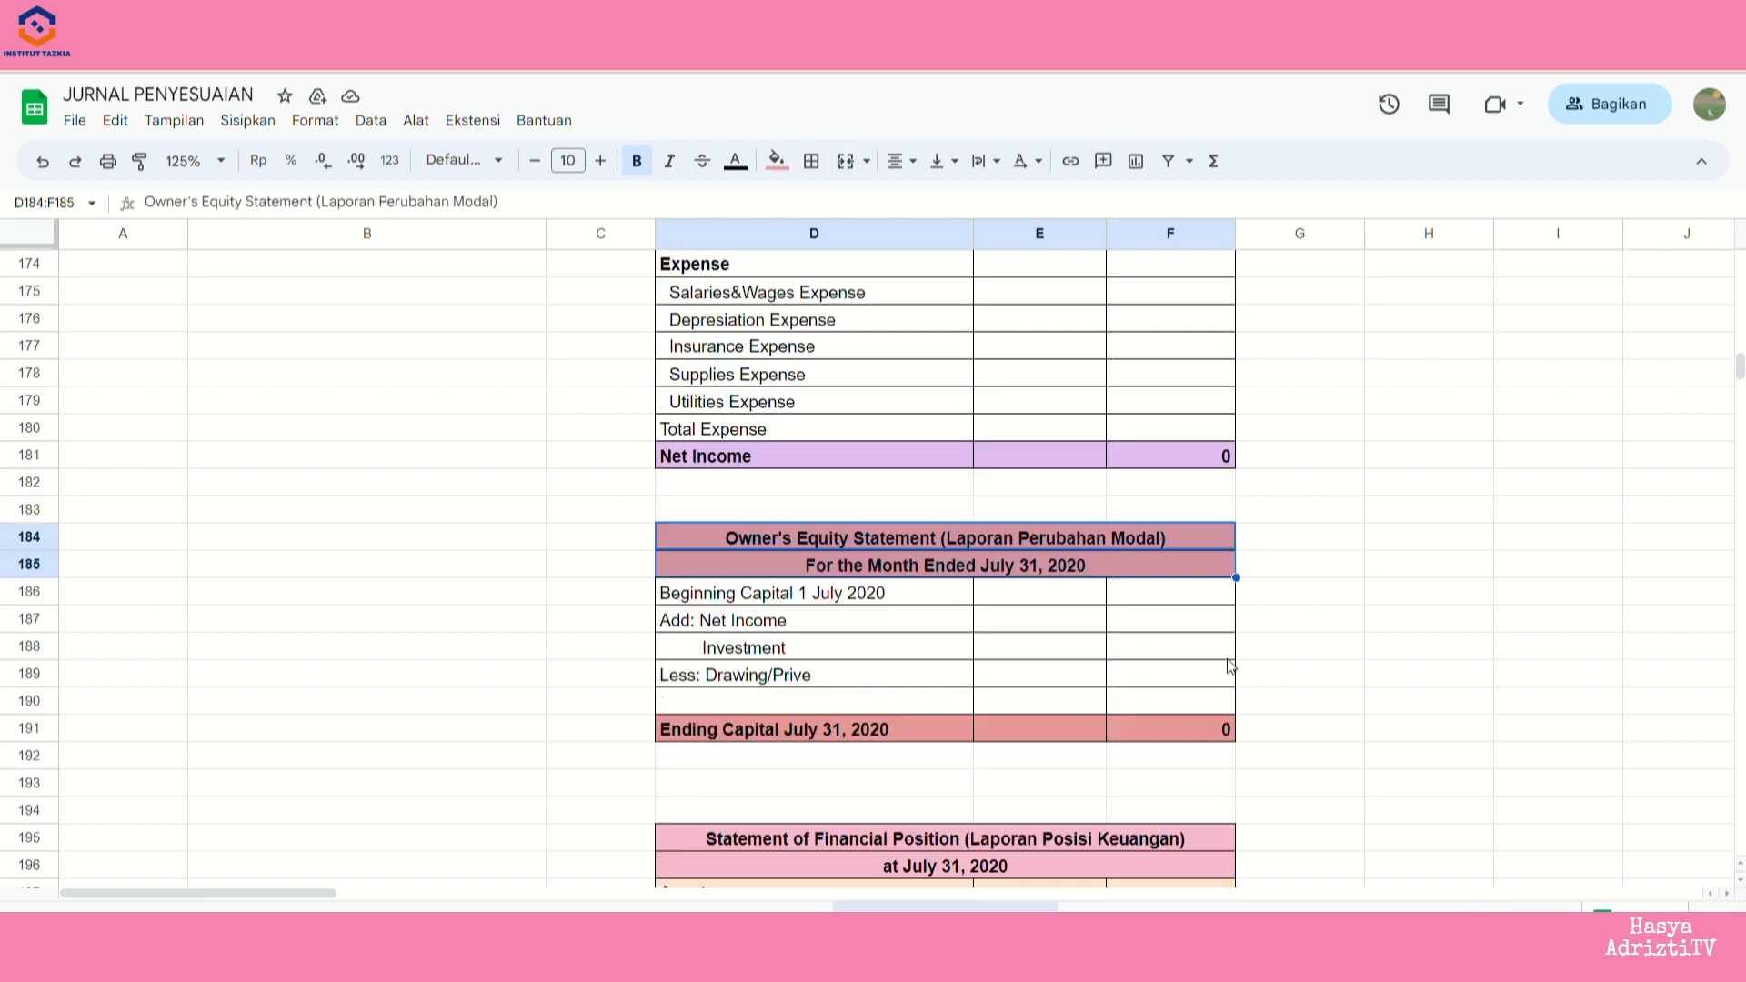
pyautogui.click(804, 594)
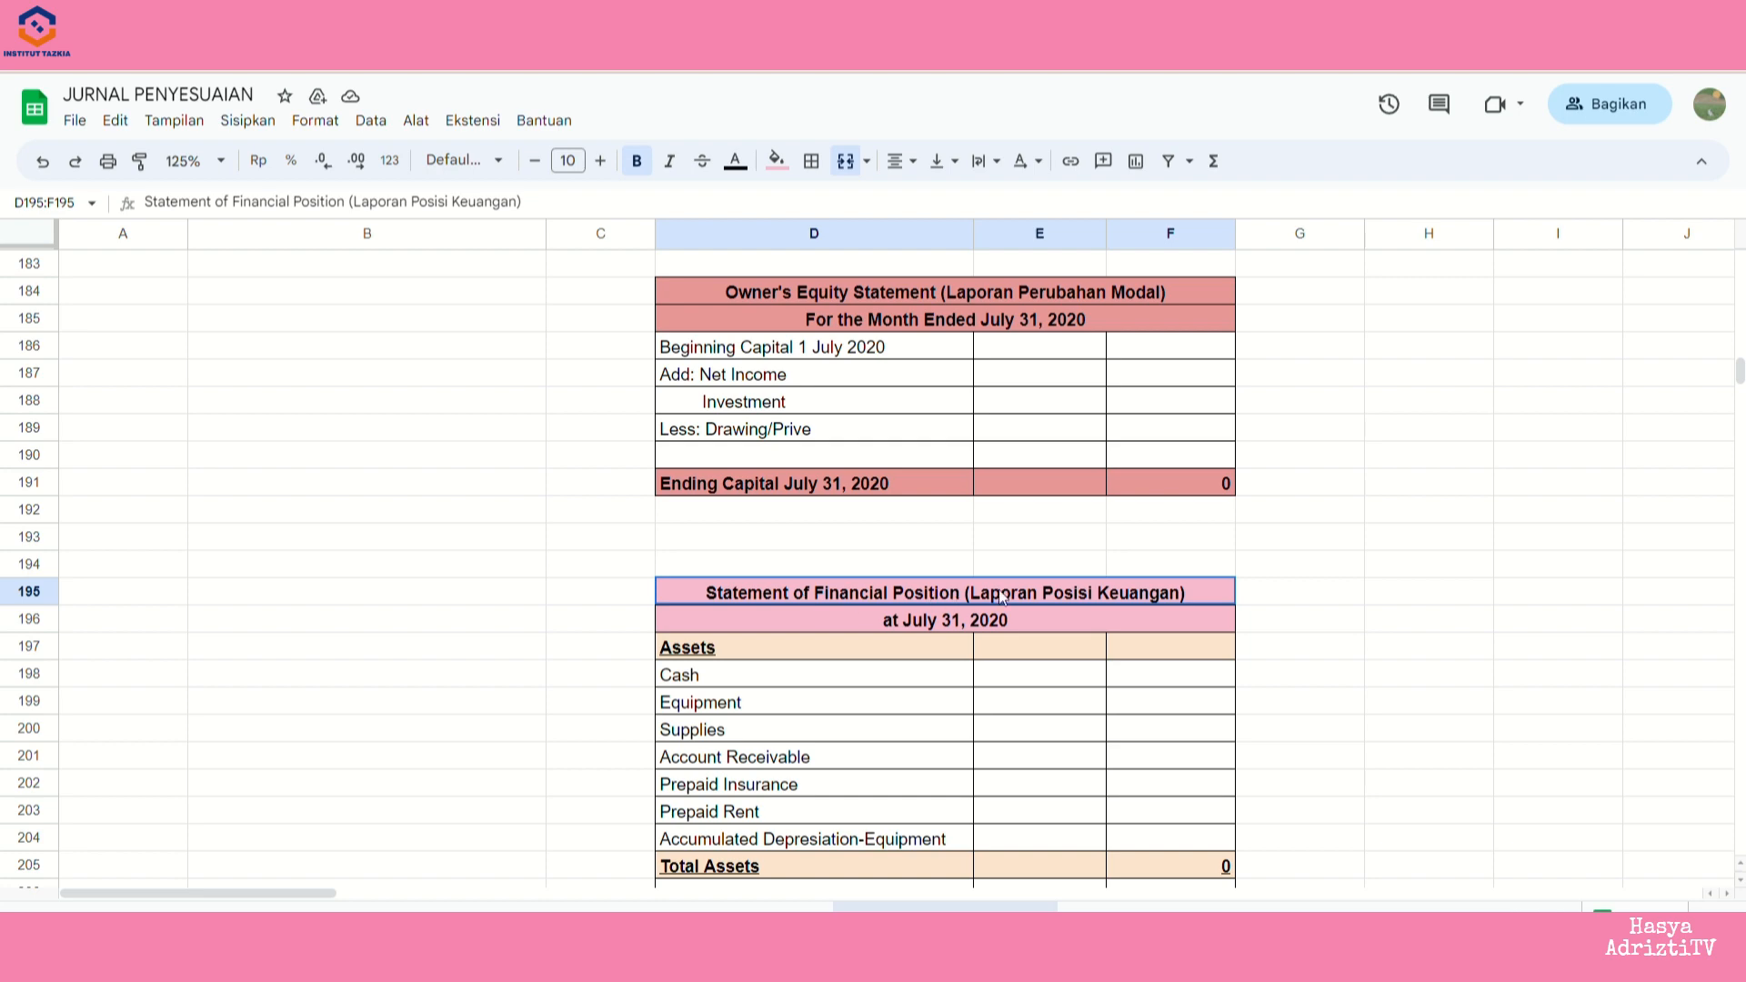
pyautogui.moveTo(1004, 597); pyautogui.dragTo(1180, 591)
pyautogui.scroll(5, 1182, 637)
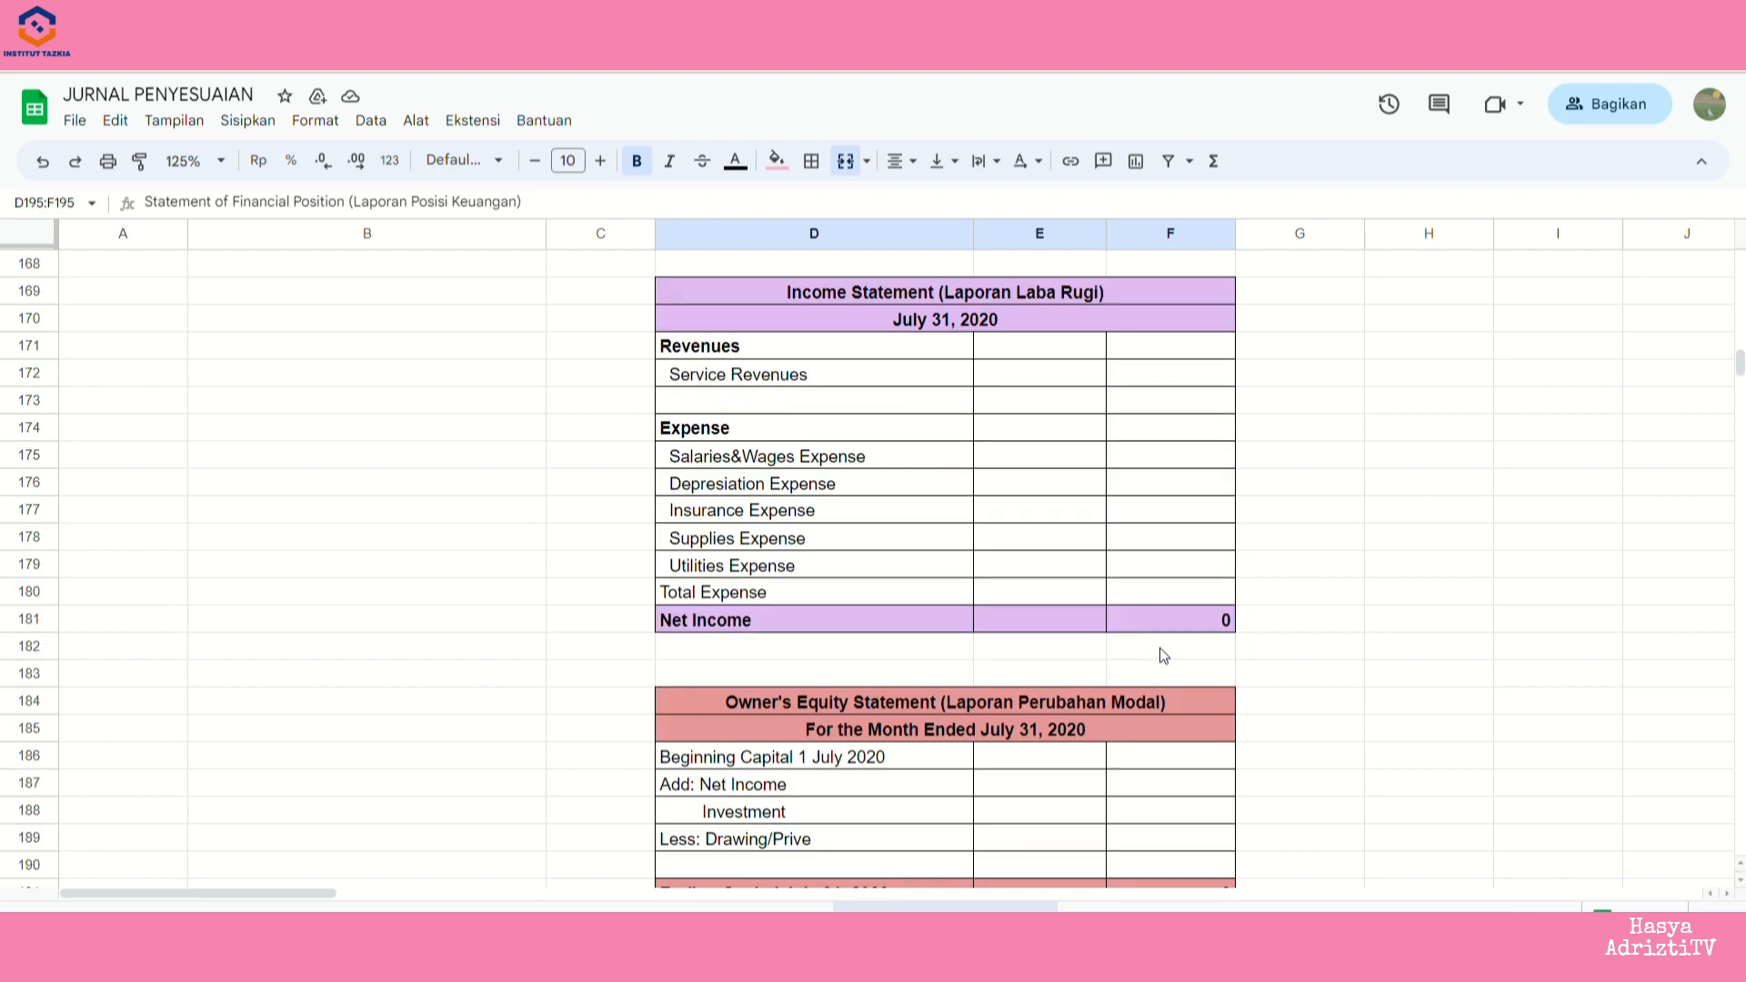
pyautogui.scroll(1, 1160, 656)
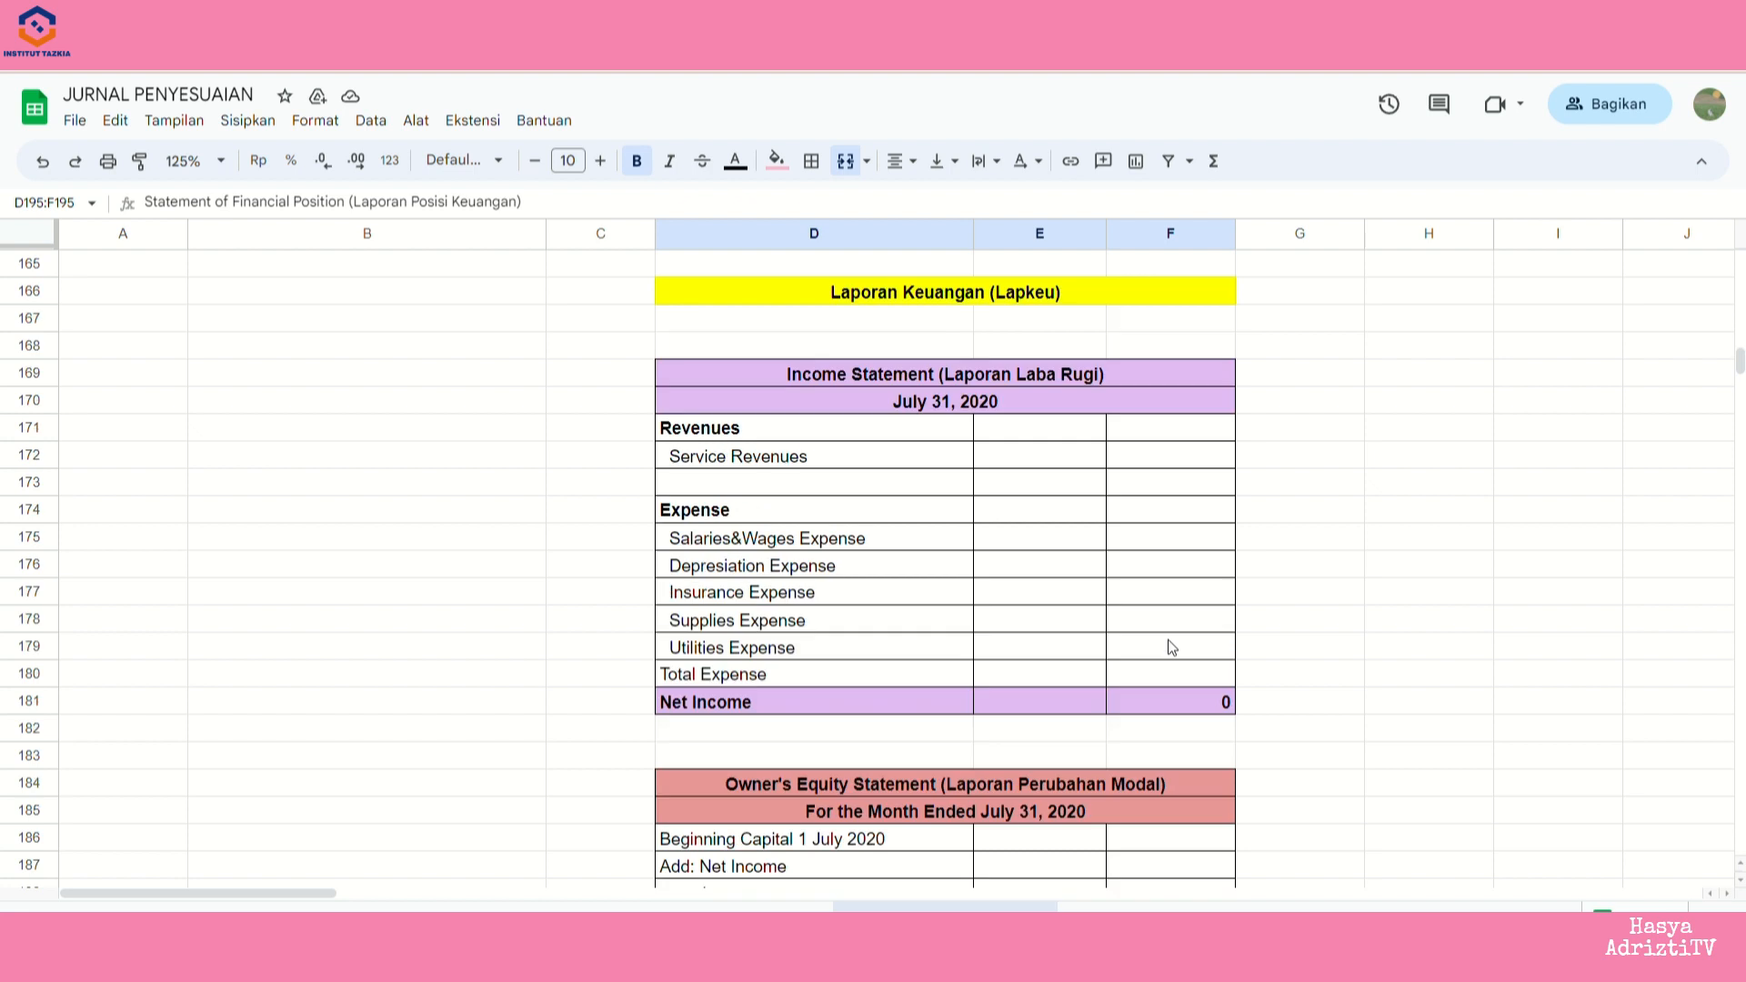
# - Examine the Income Statement's revenue and expense rows and its Net Income row
pyautogui.click(942, 368)
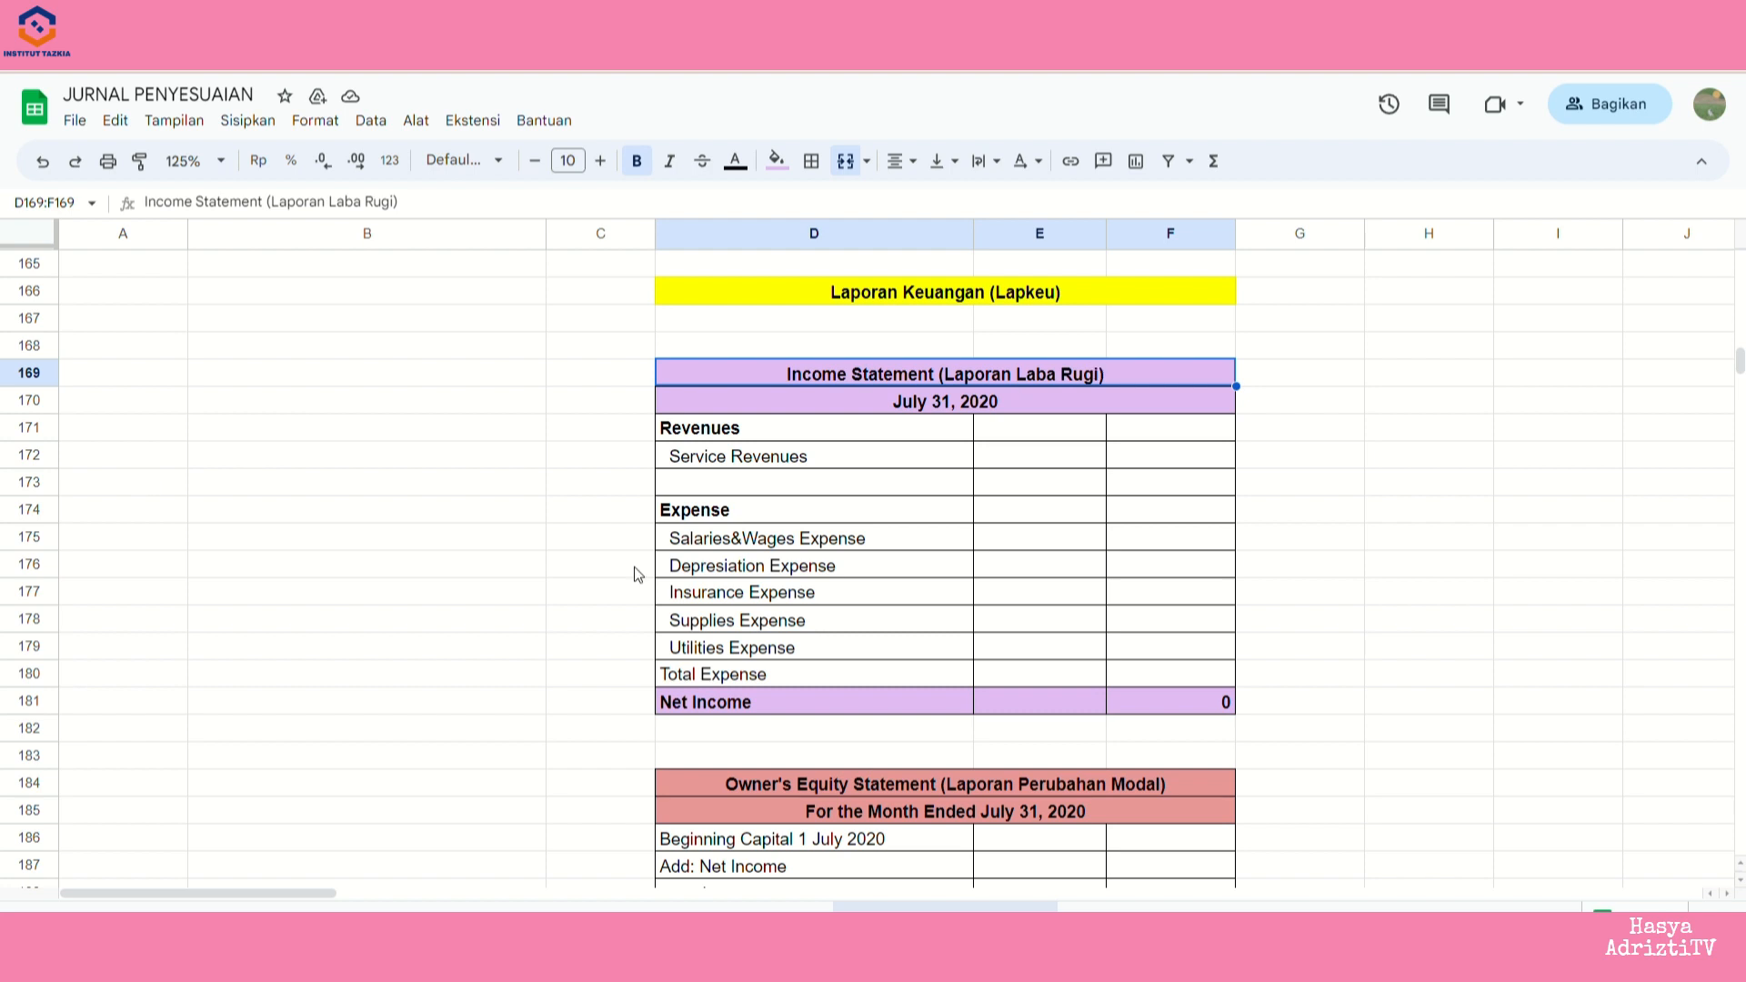
pyautogui.click(787, 464)
pyautogui.click(767, 540)
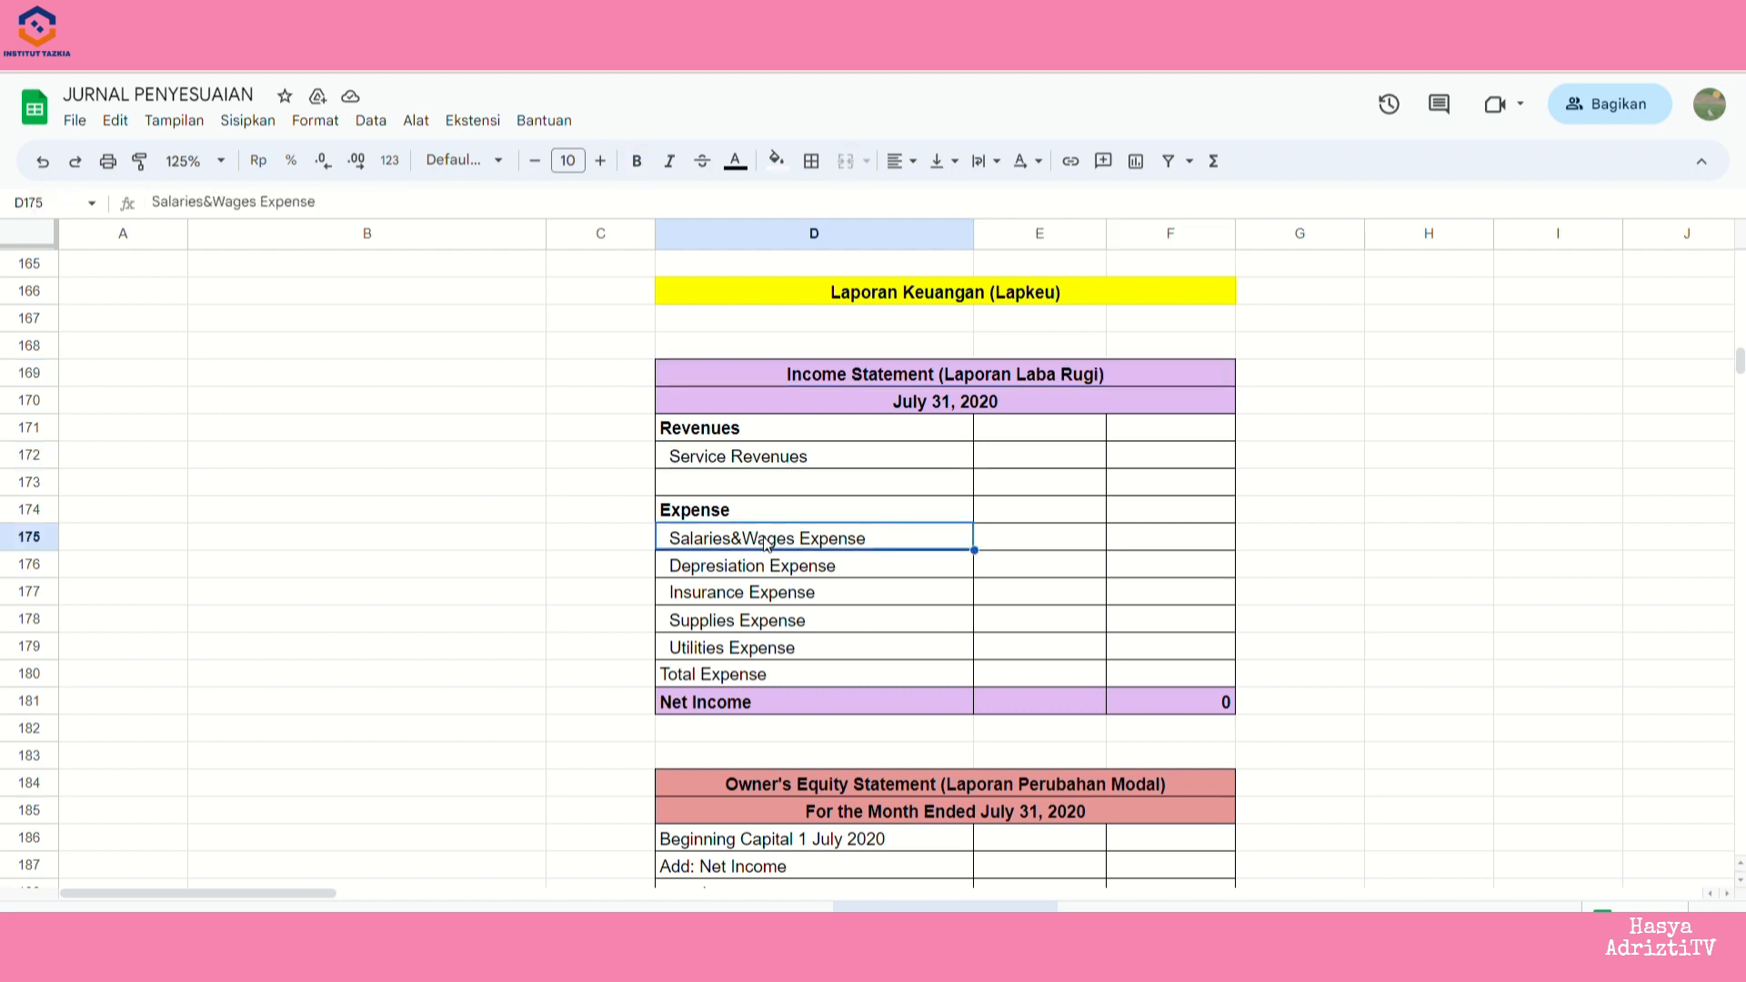
pyautogui.moveTo(791, 439); pyautogui.dragTo(773, 592)
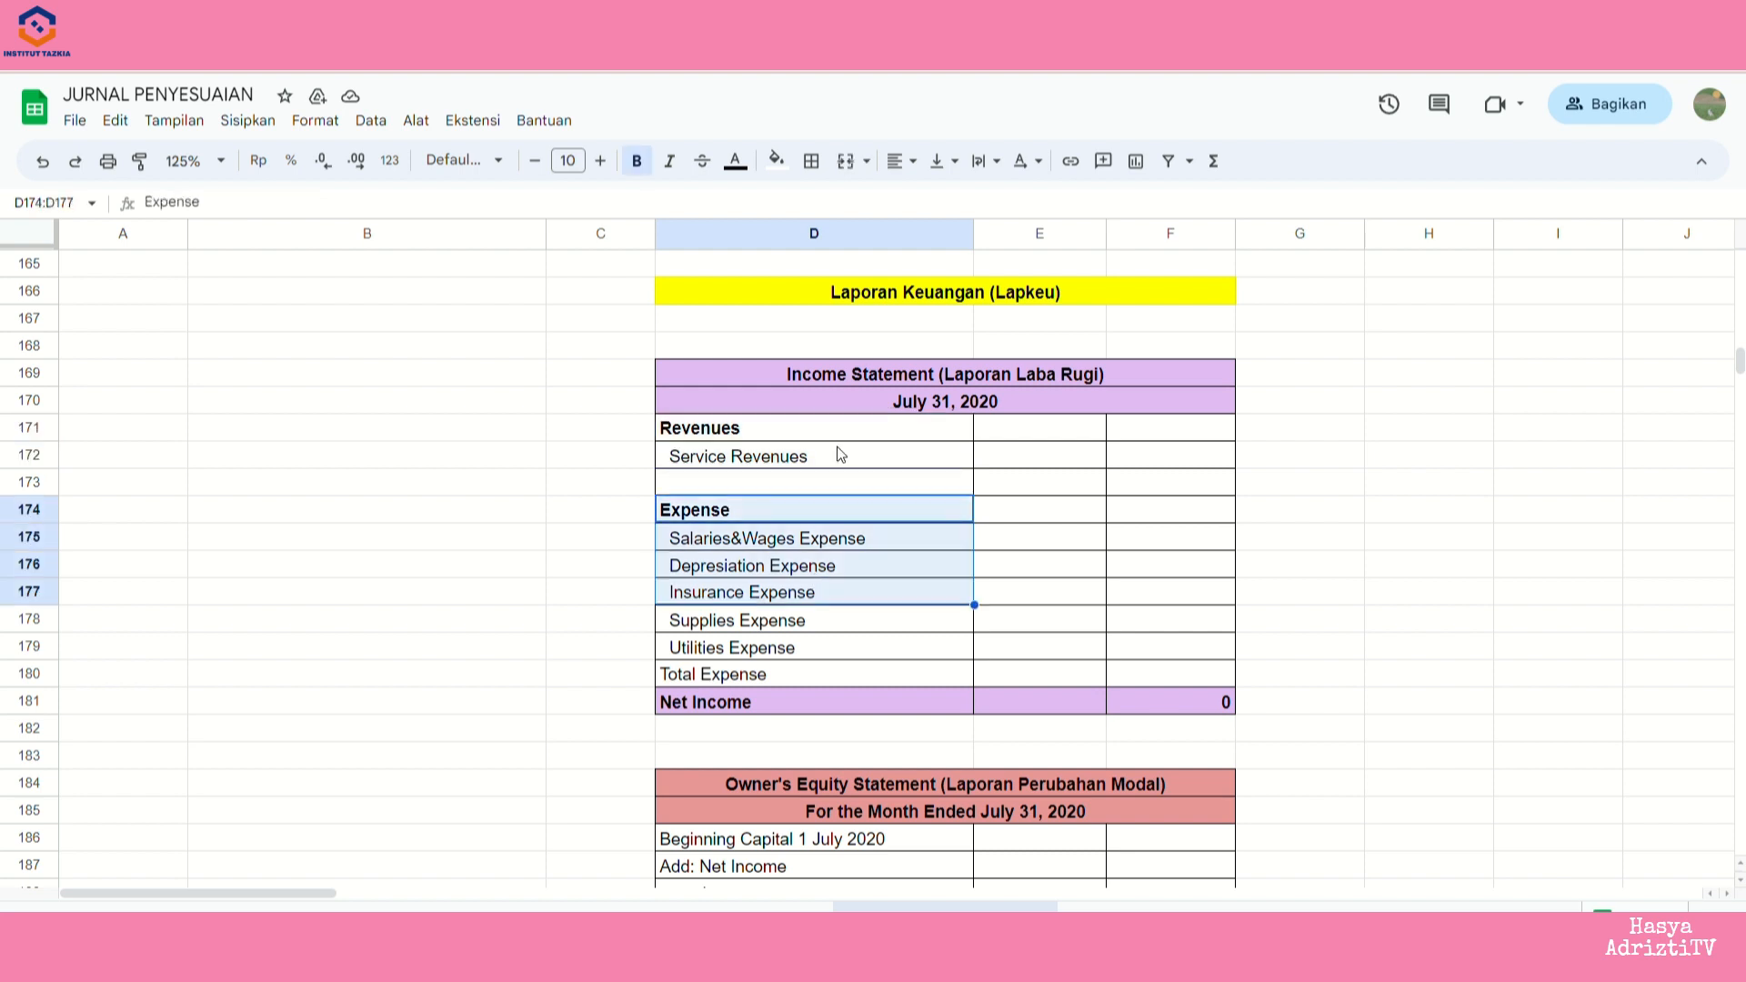
pyautogui.click(869, 702)
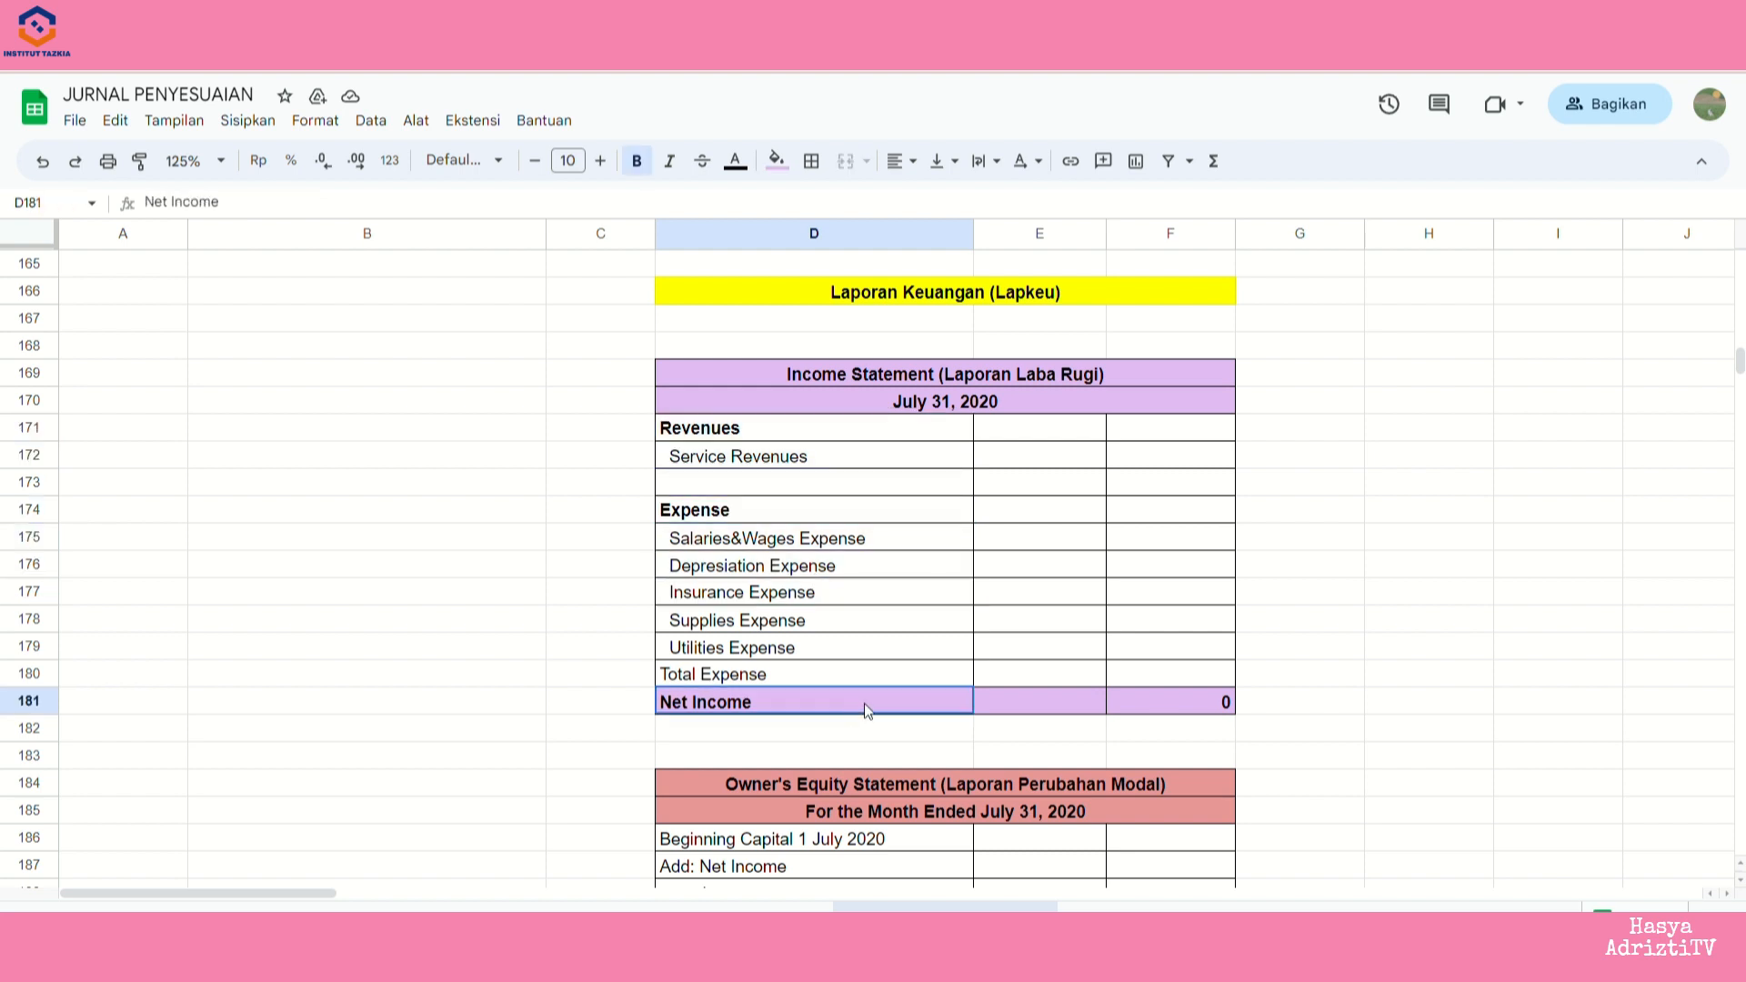
pyautogui.moveTo(966, 701); pyautogui.dragTo(1155, 697)
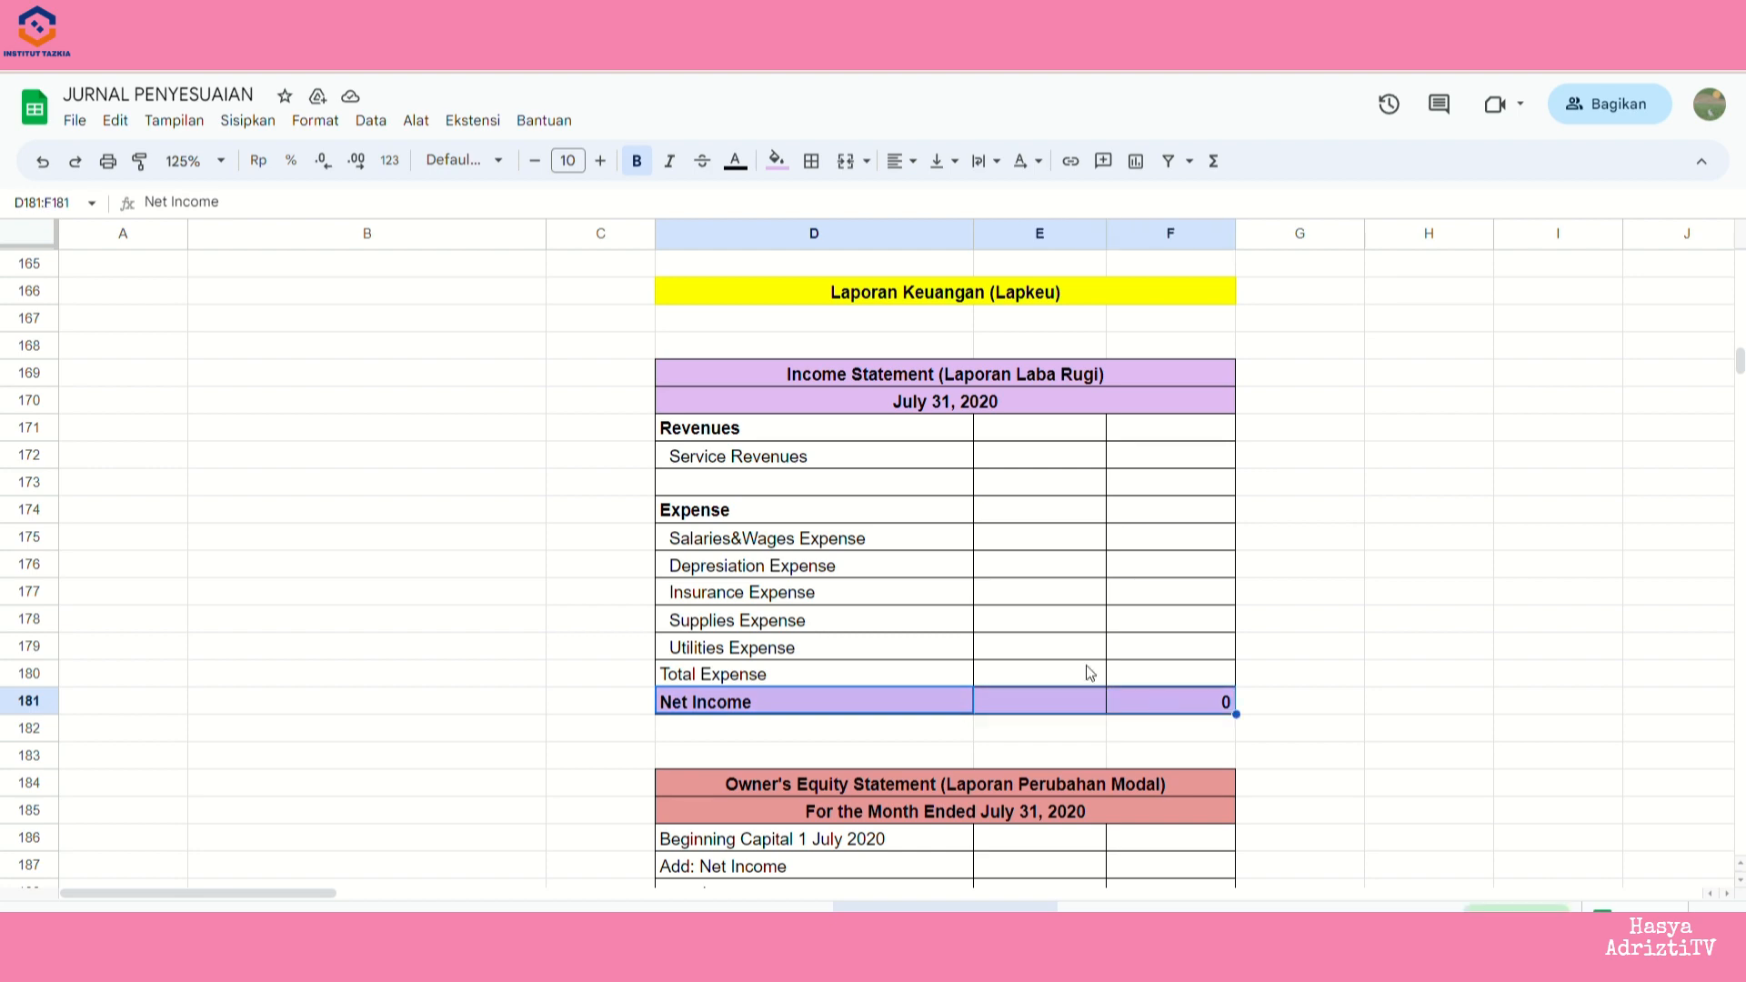
# - Examine the Owner's Equity Statement's heading and its Ending Capital, Beginning Capital and Add: Net Income rows
pyautogui.scroll(-3, 1046, 636)
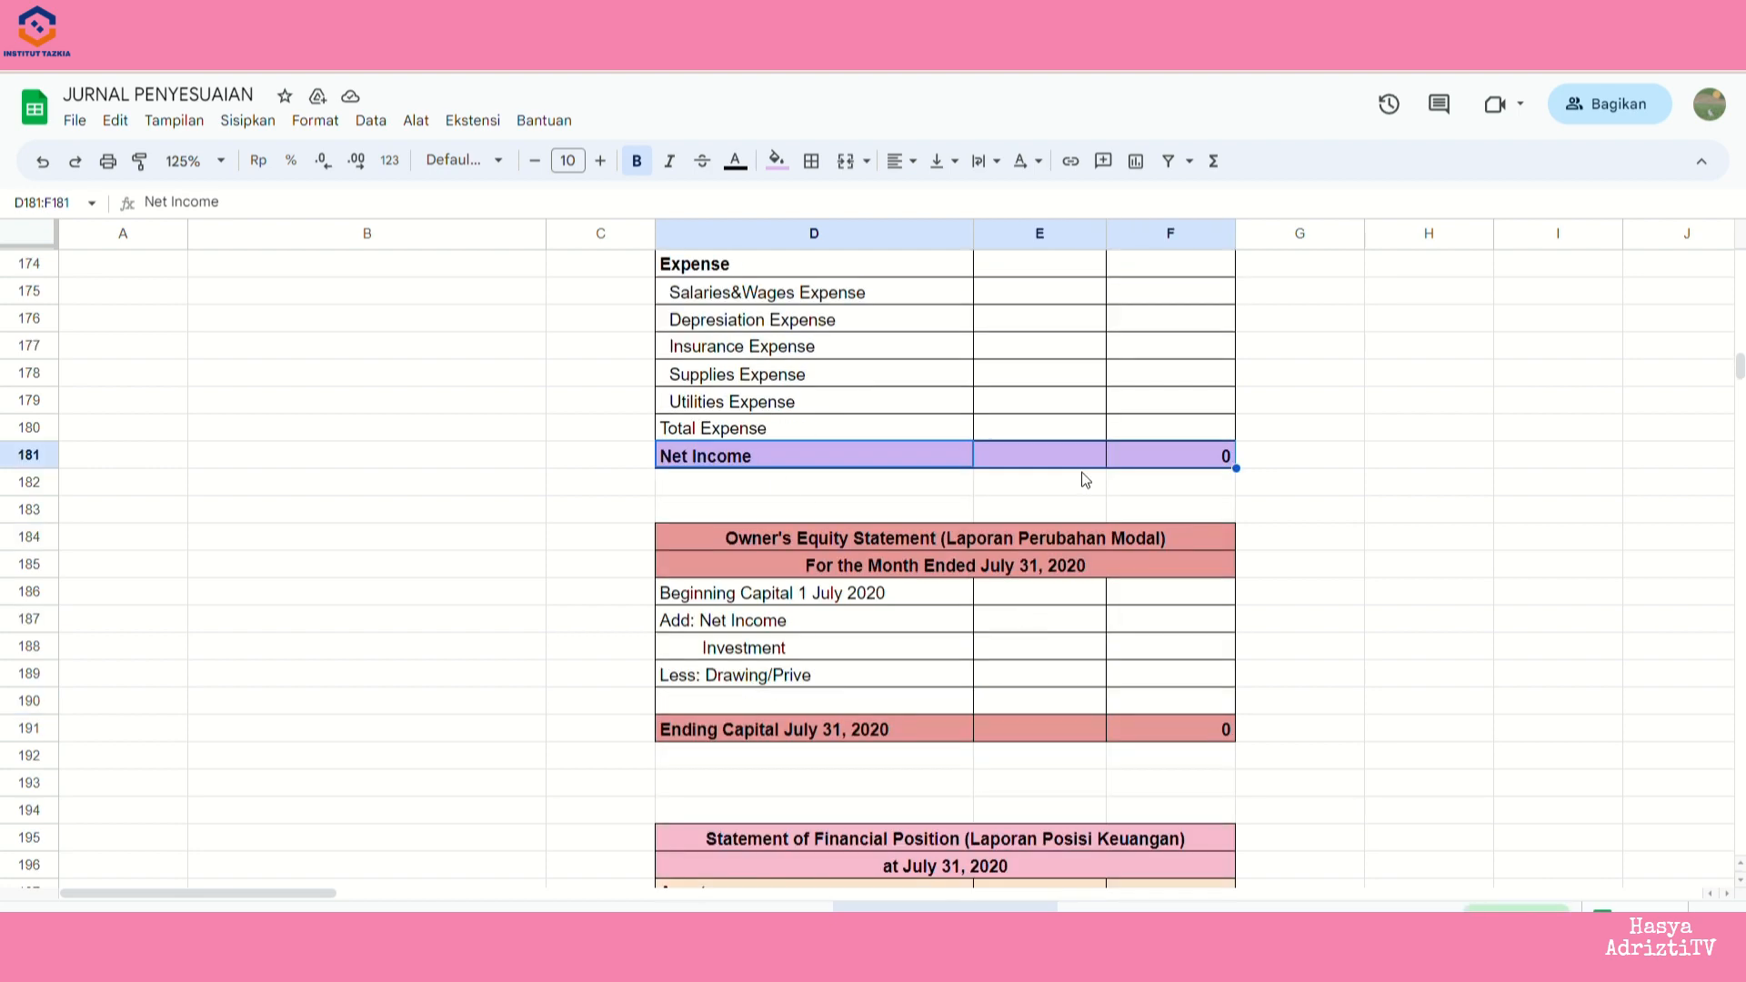
pyautogui.scroll(-2, 1046, 455)
pyautogui.click(746, 373)
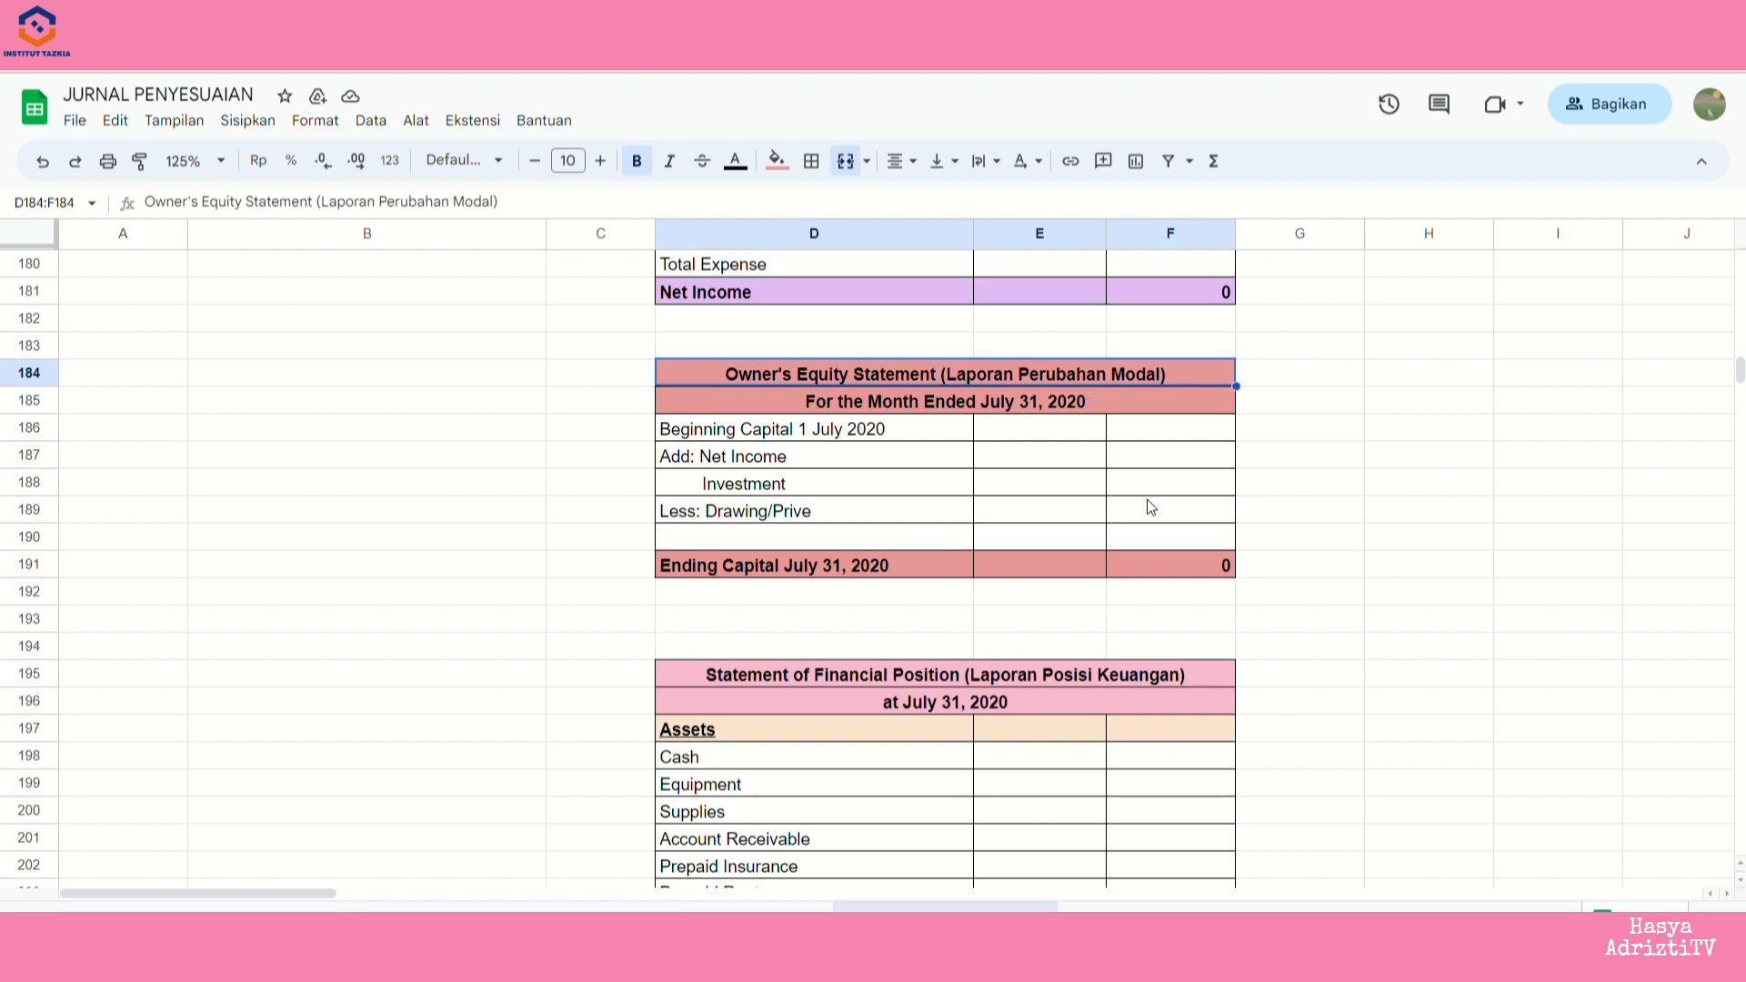
pyautogui.click(955, 565)
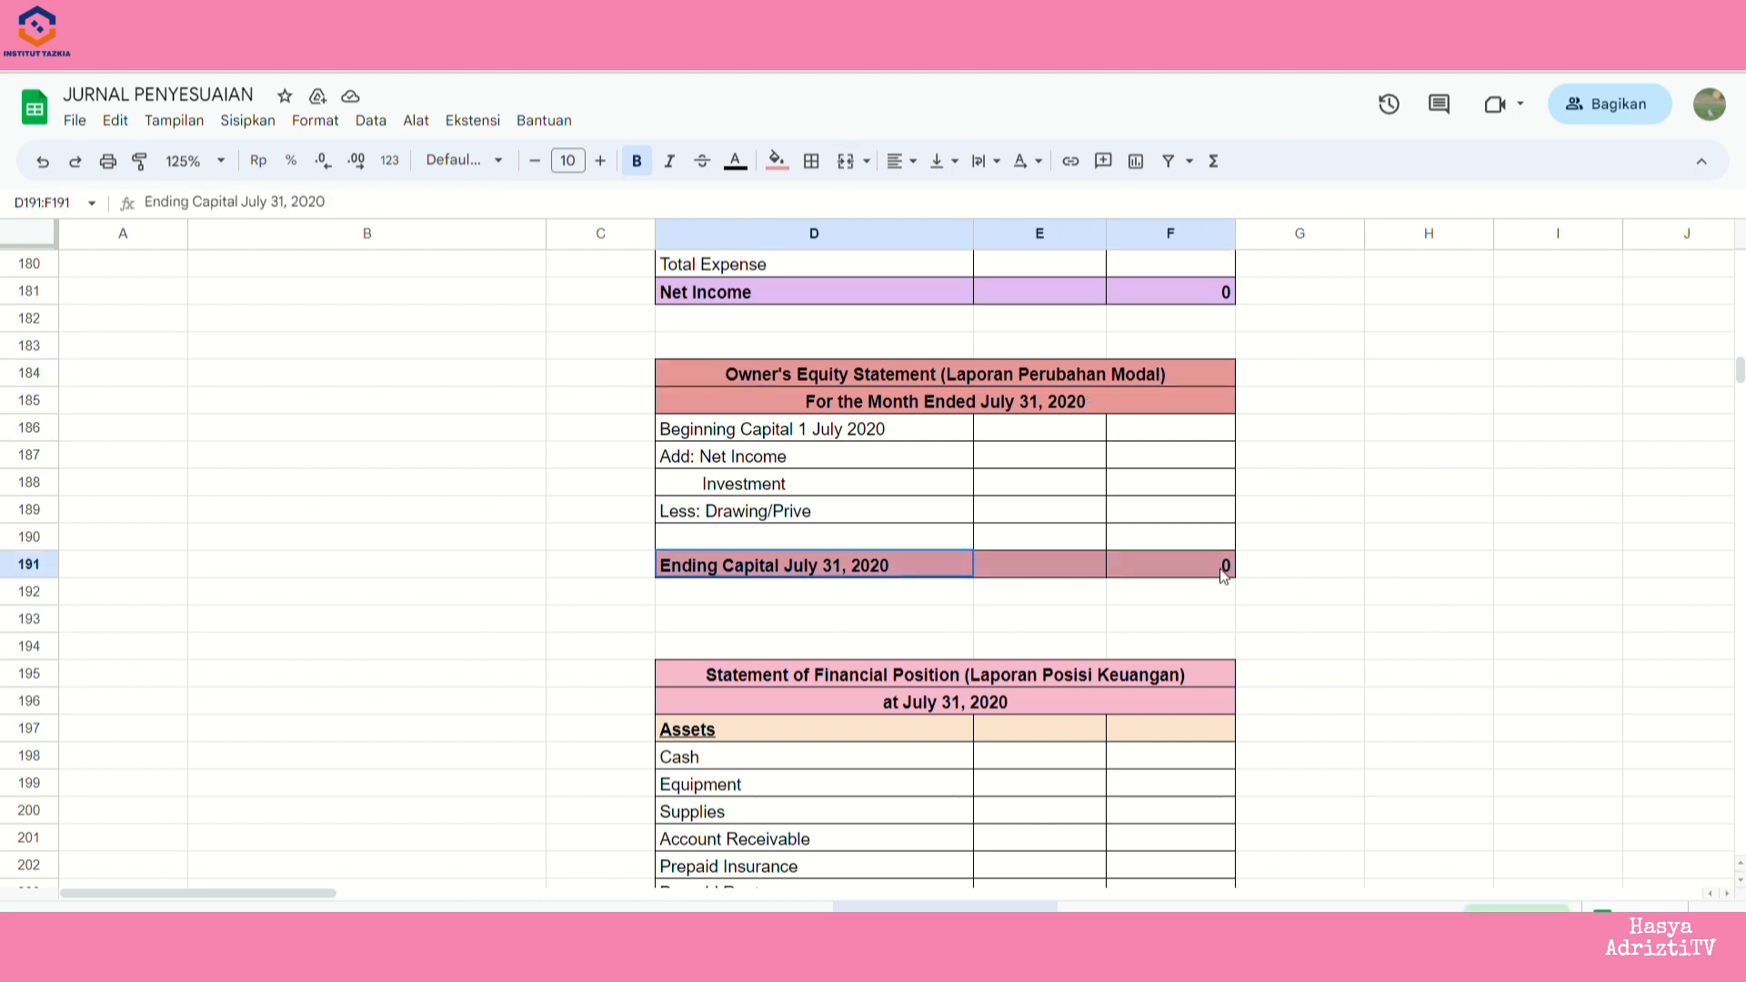
pyautogui.moveTo(846, 421); pyautogui.dragTo(1122, 448)
pyautogui.moveTo(855, 466); pyautogui.dragTo(1126, 464)
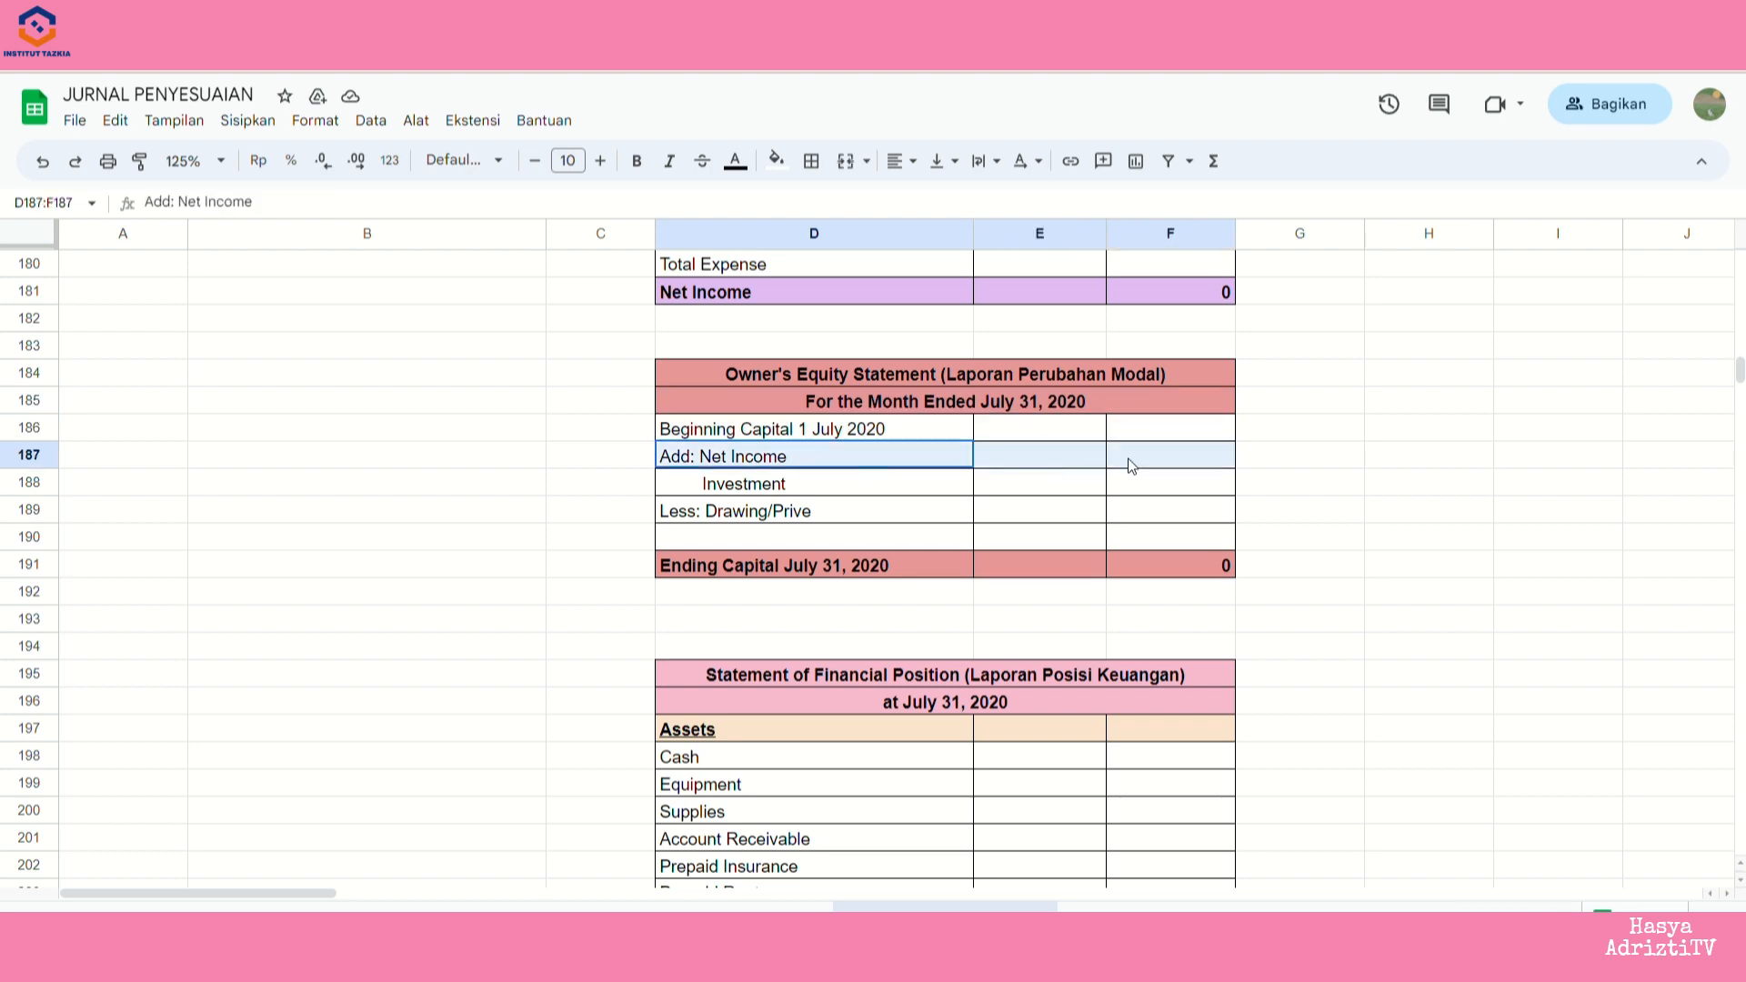
# - Check the Income Statement's Net Income cell against the Owner's Equity Statement, including its Drawing/Prive and Ending Capital rows
pyautogui.scroll(5, 1128, 459)
pyautogui.click(920, 382)
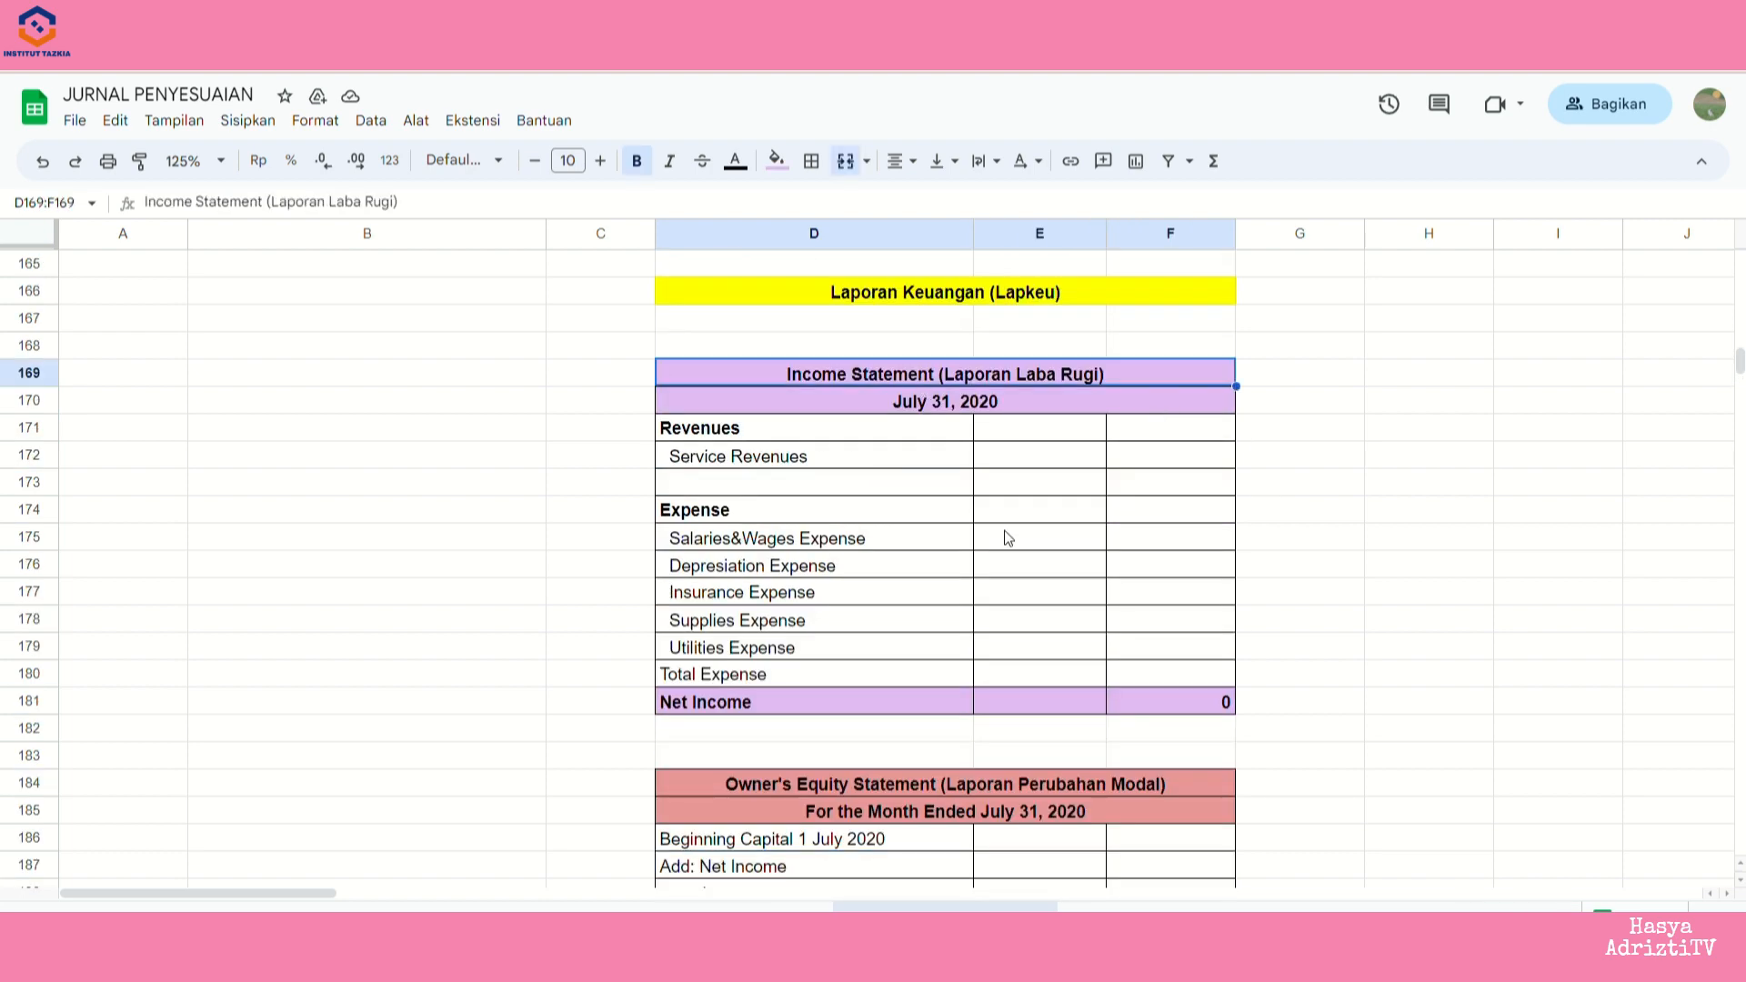
pyautogui.click(1215, 701)
pyautogui.scroll(-4, 1128, 692)
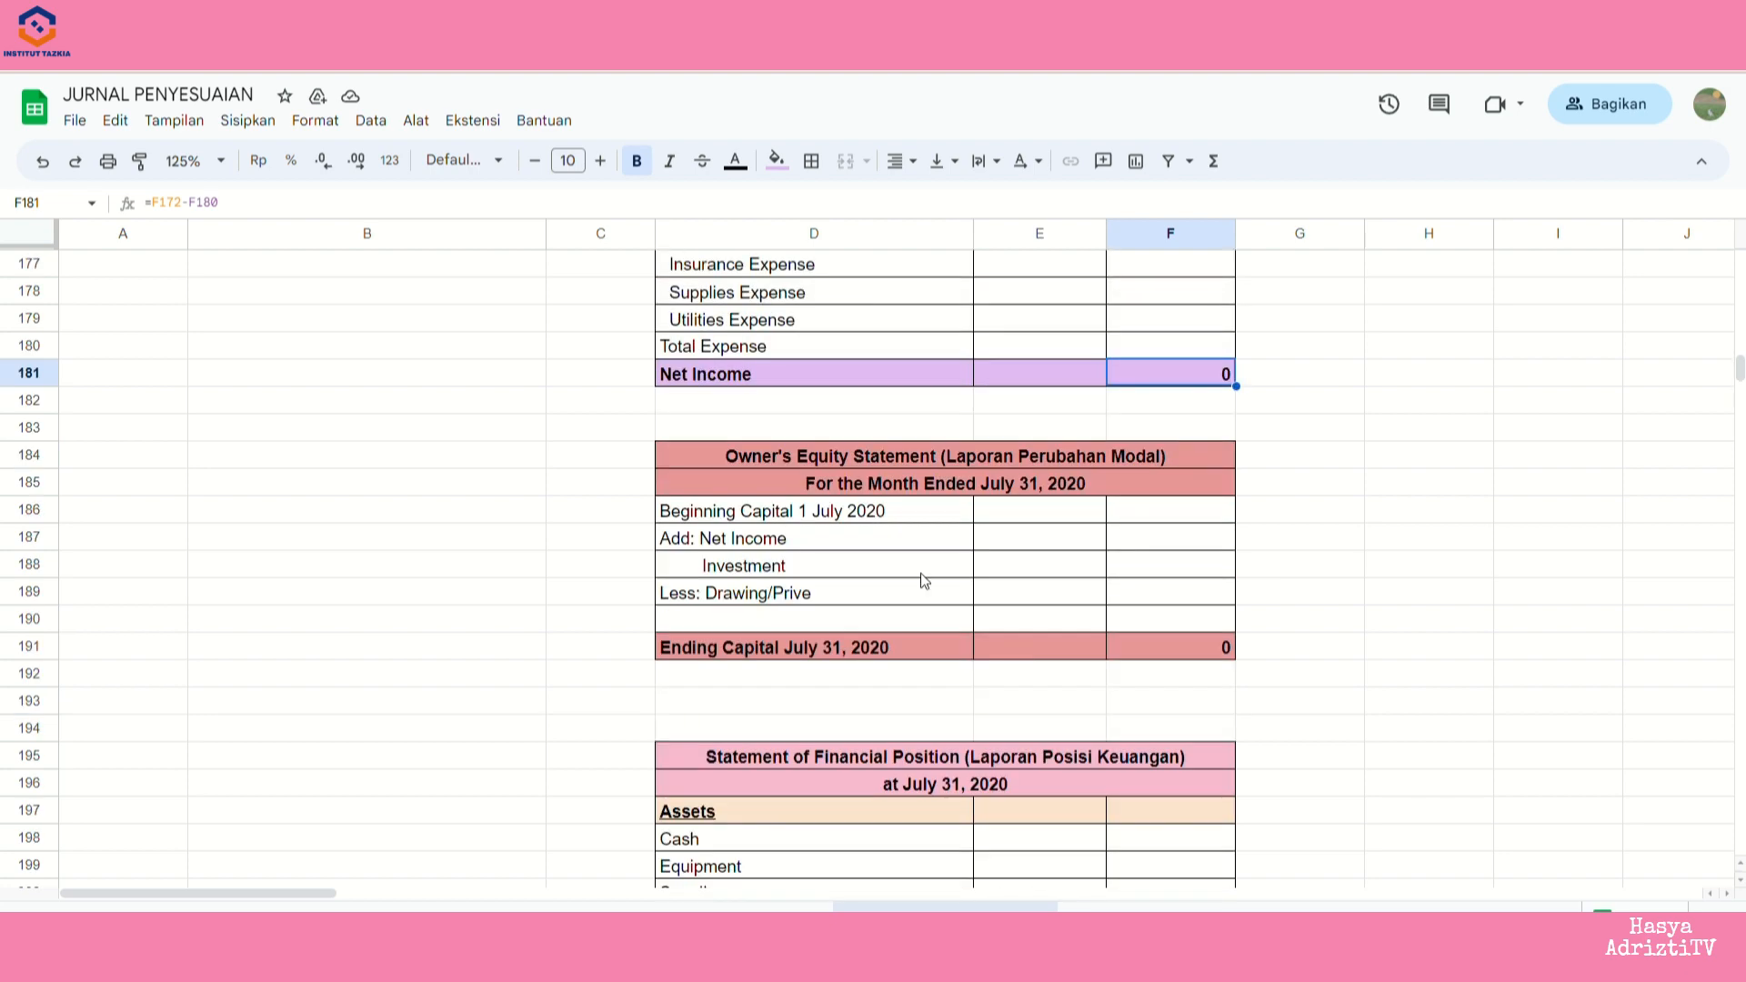
pyautogui.moveTo(855, 593); pyautogui.dragTo(1157, 597)
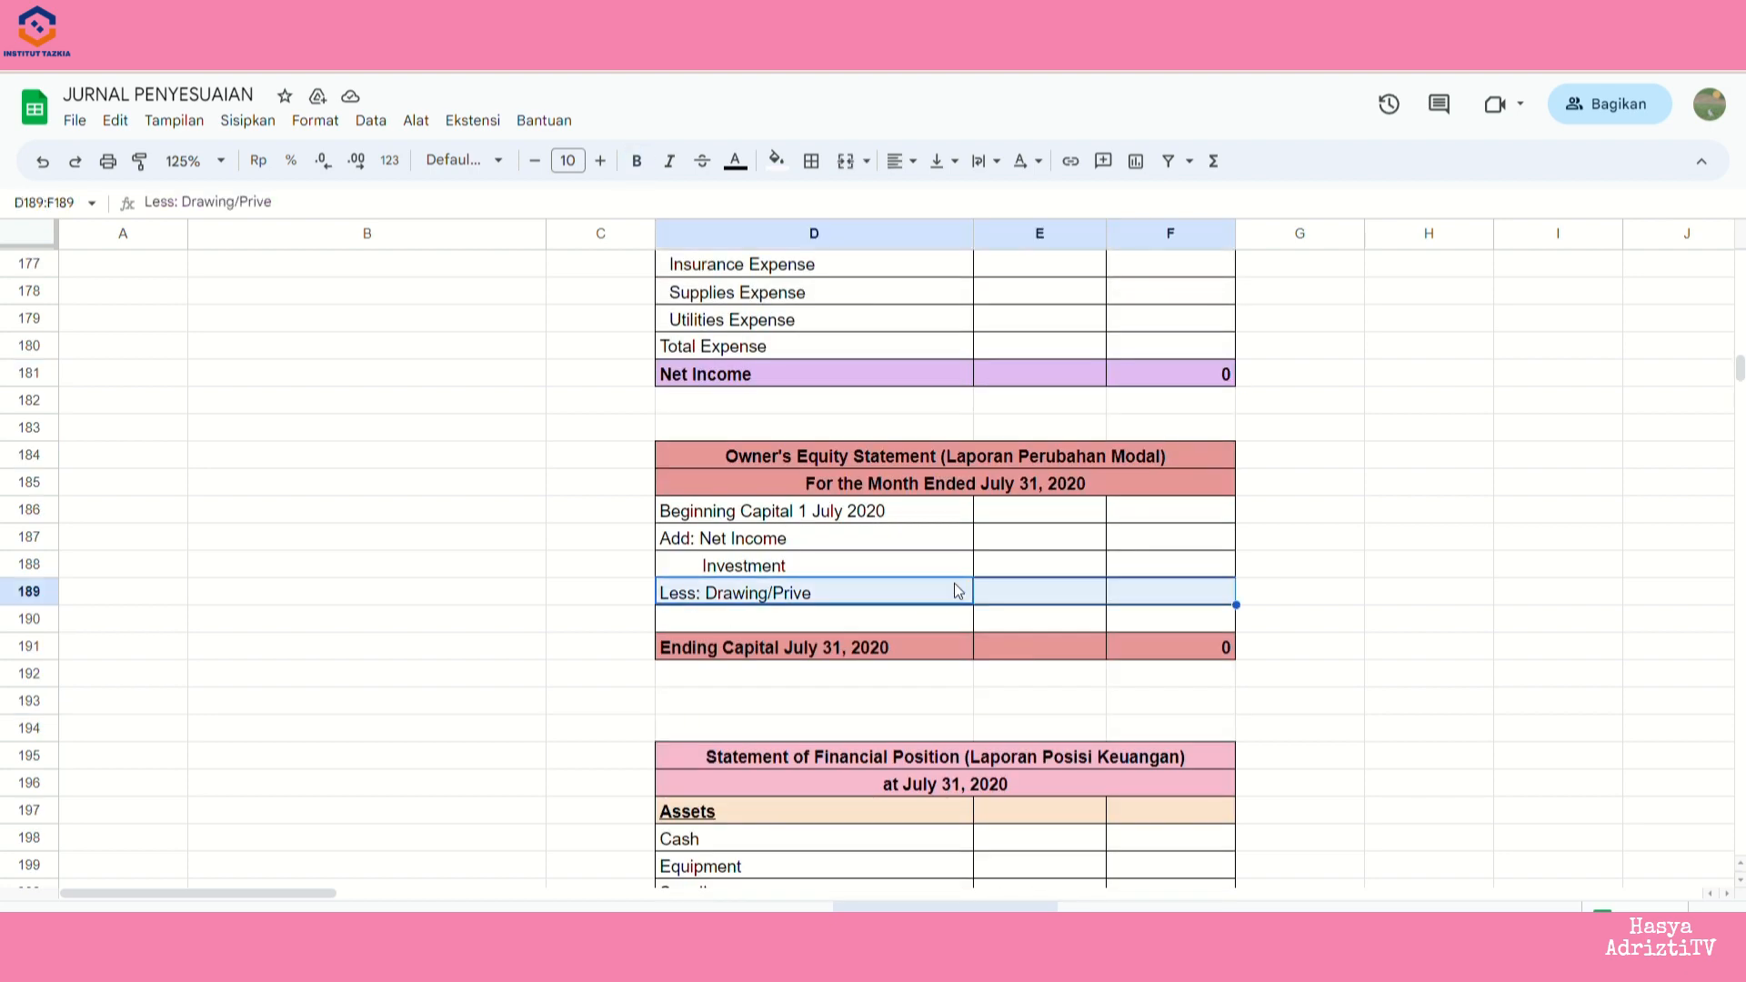
pyautogui.moveTo(835, 641); pyautogui.dragTo(1197, 636)
# - Examine the Statement of Financial Position's asset, liability and owner equity sections and their total rows
pyautogui.scroll(-5, 1210, 609)
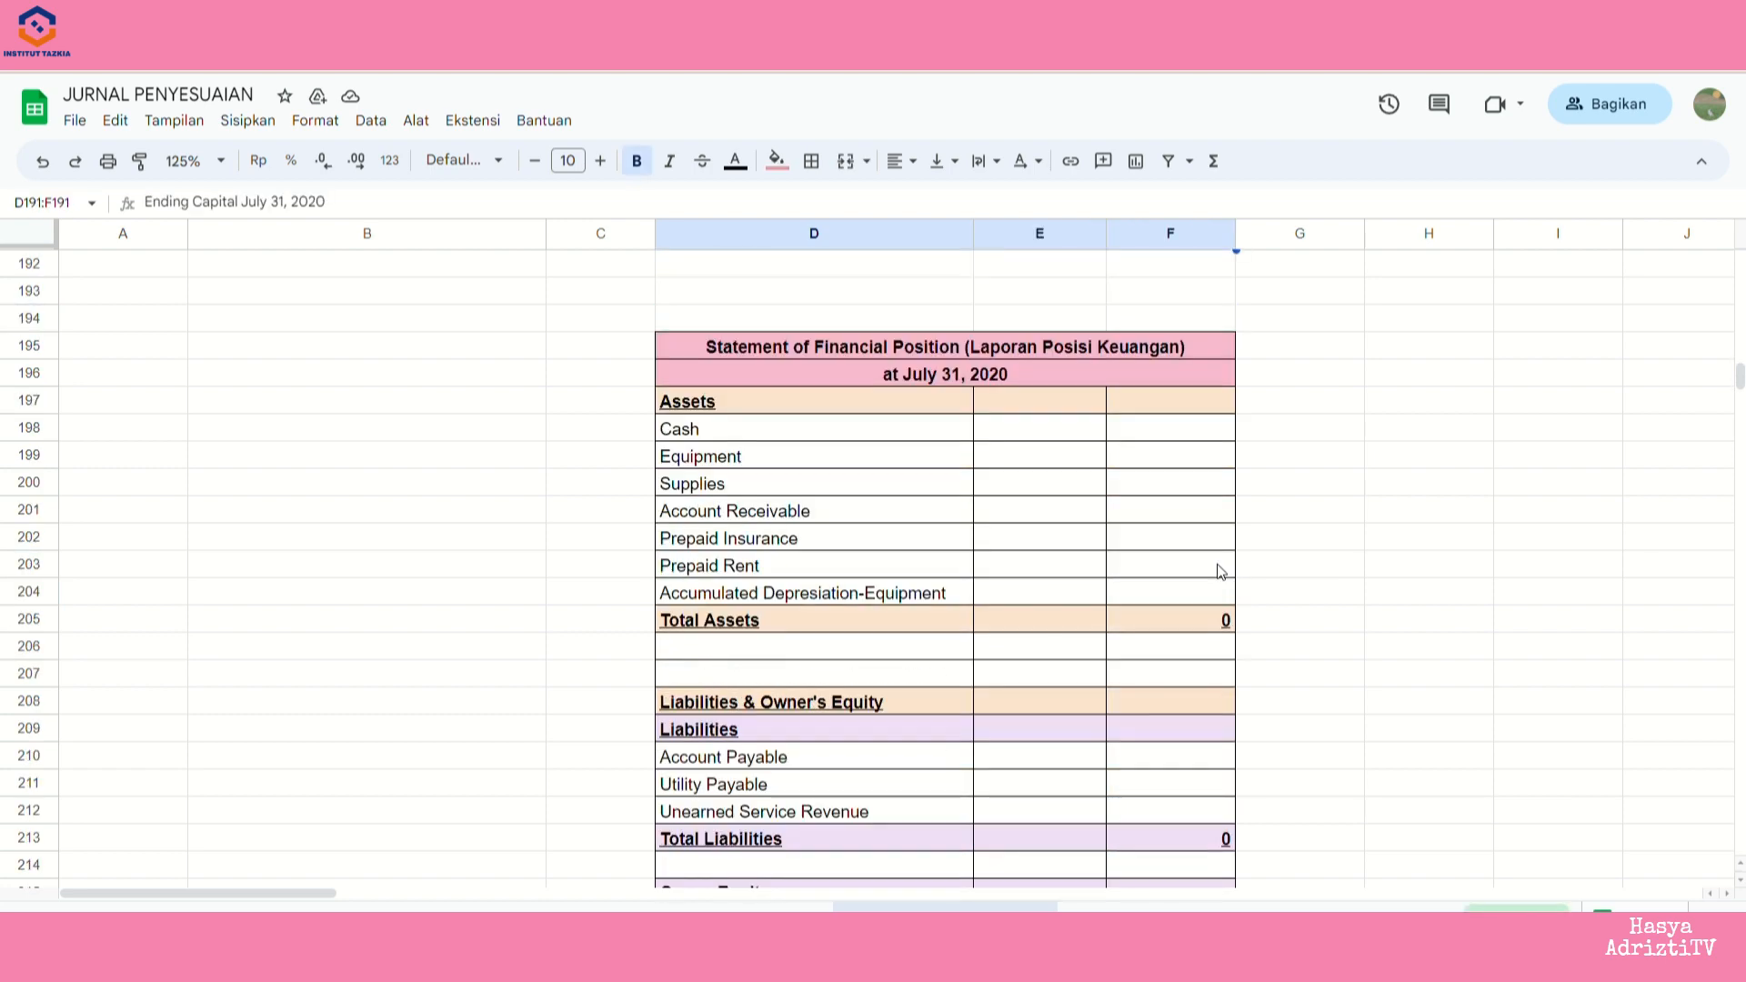
pyautogui.scroll(-1, 1219, 571)
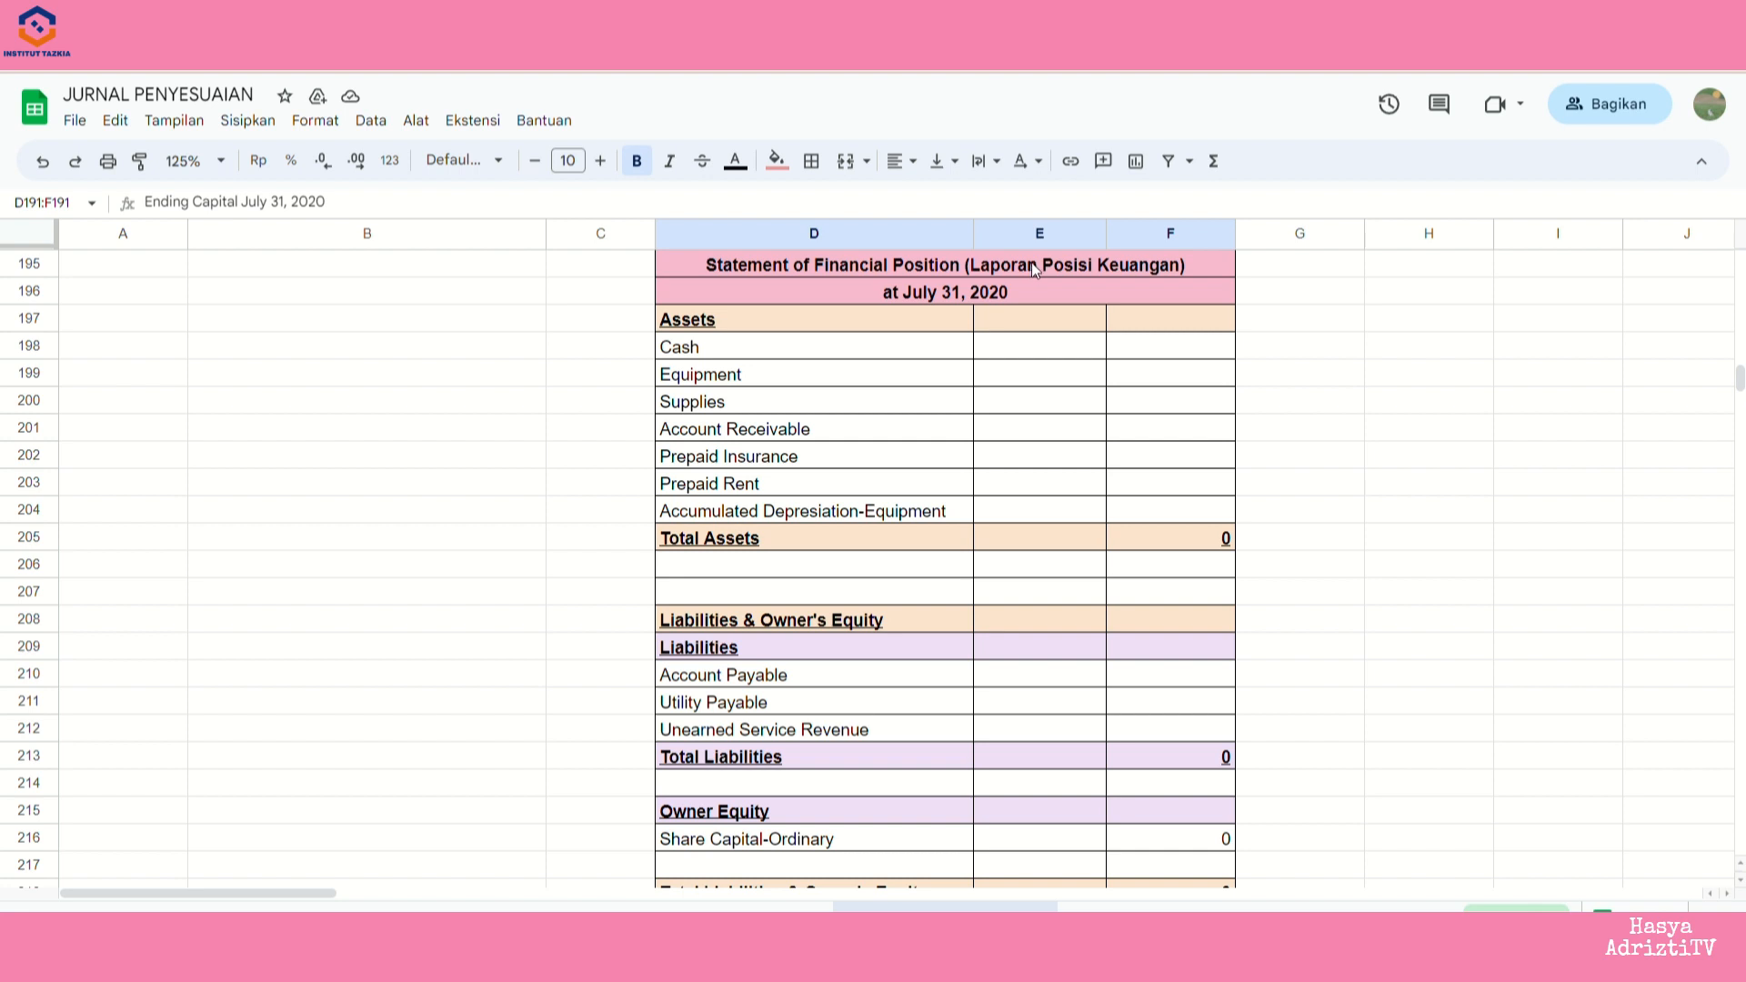
pyautogui.moveTo(1031, 262); pyautogui.dragTo(1044, 544)
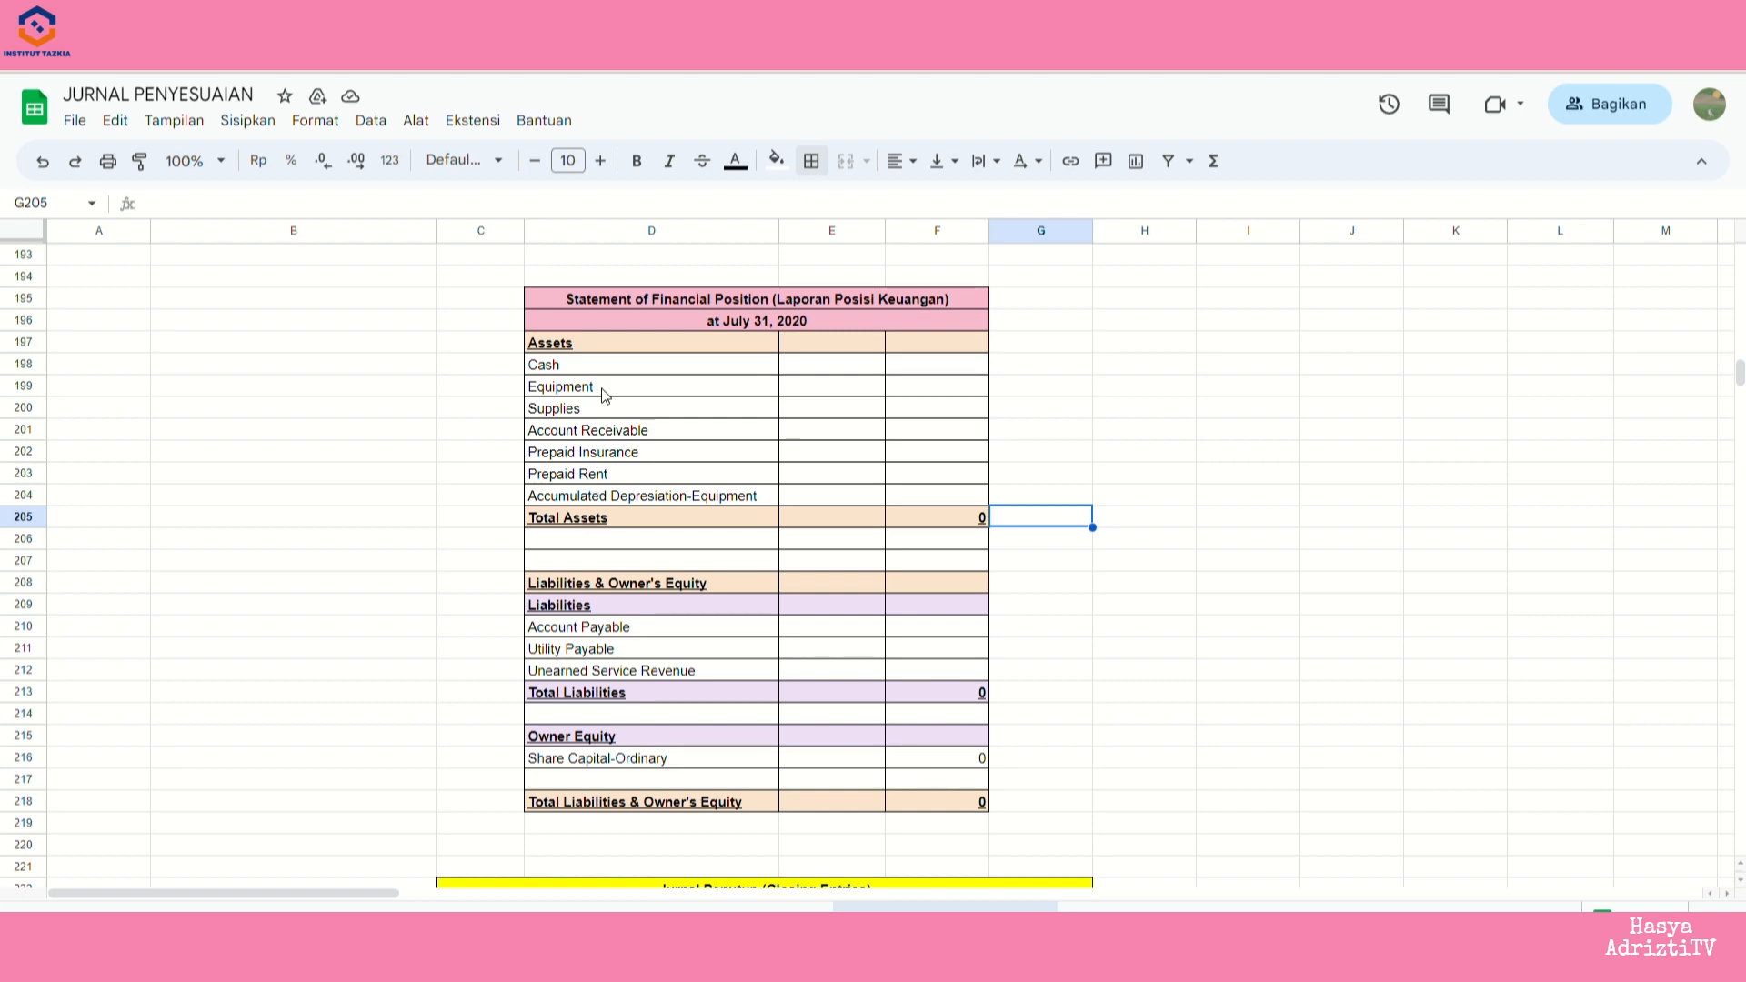
pyautogui.moveTo(562, 345); pyautogui.dragTo(582, 498)
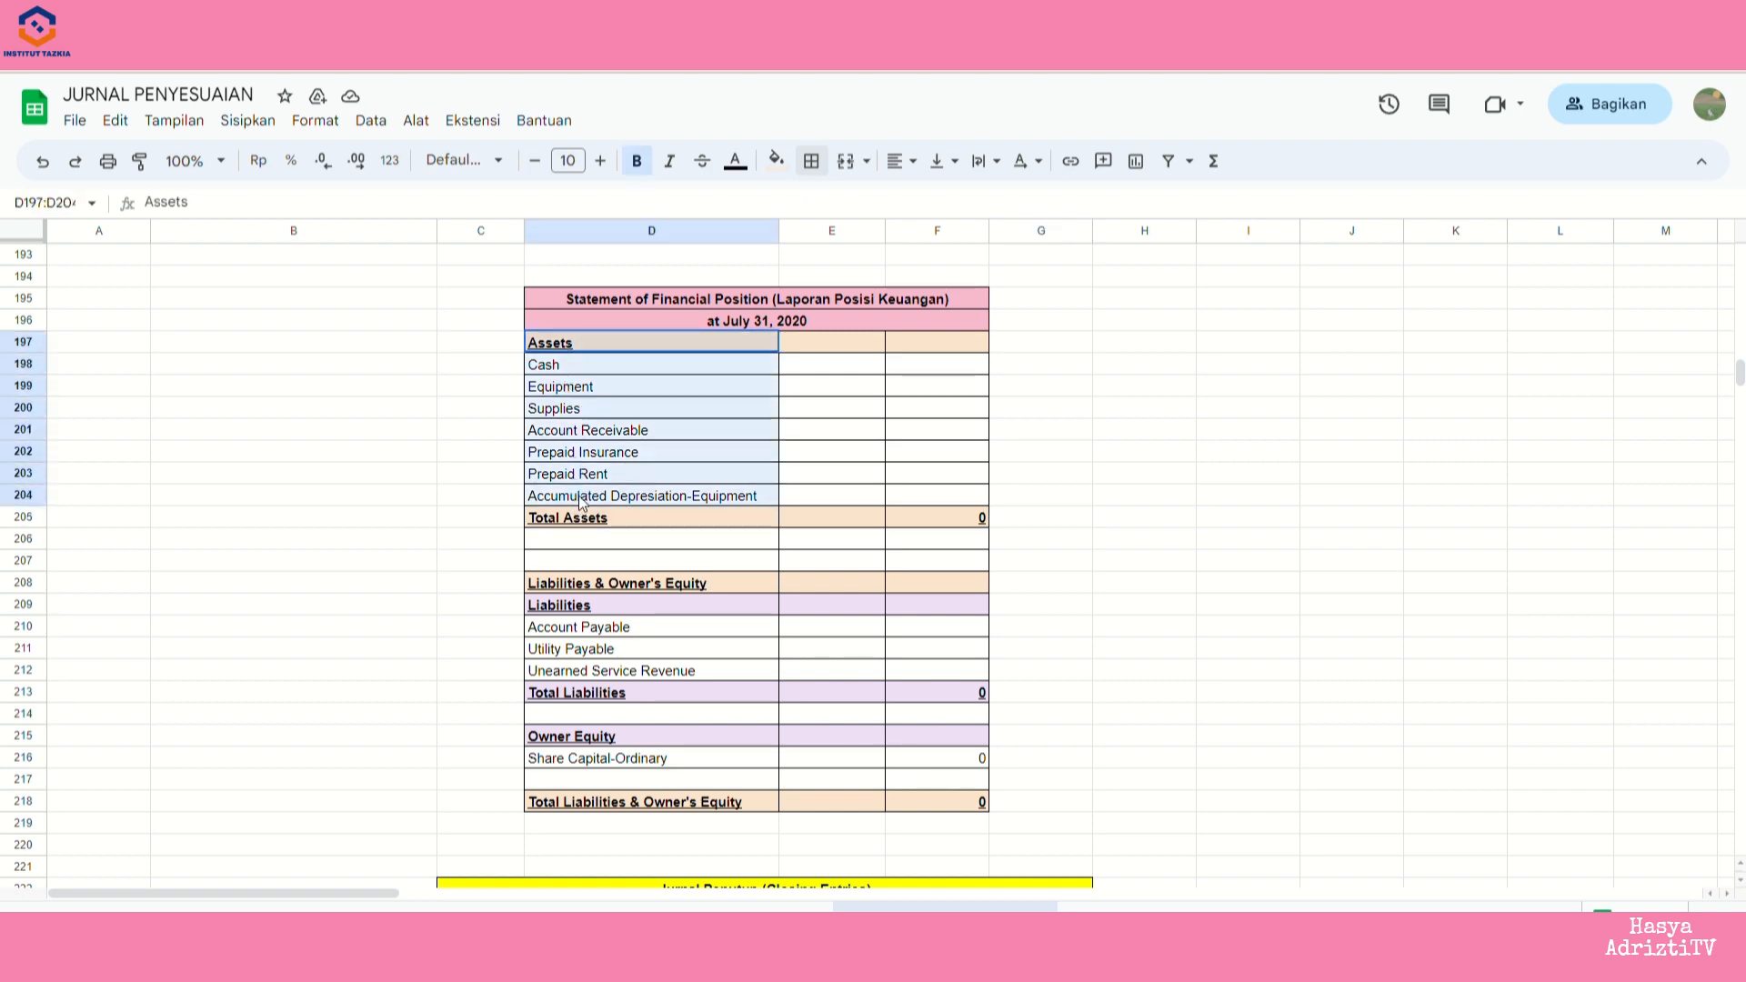
pyautogui.moveTo(628, 607); pyautogui.dragTo(637, 762)
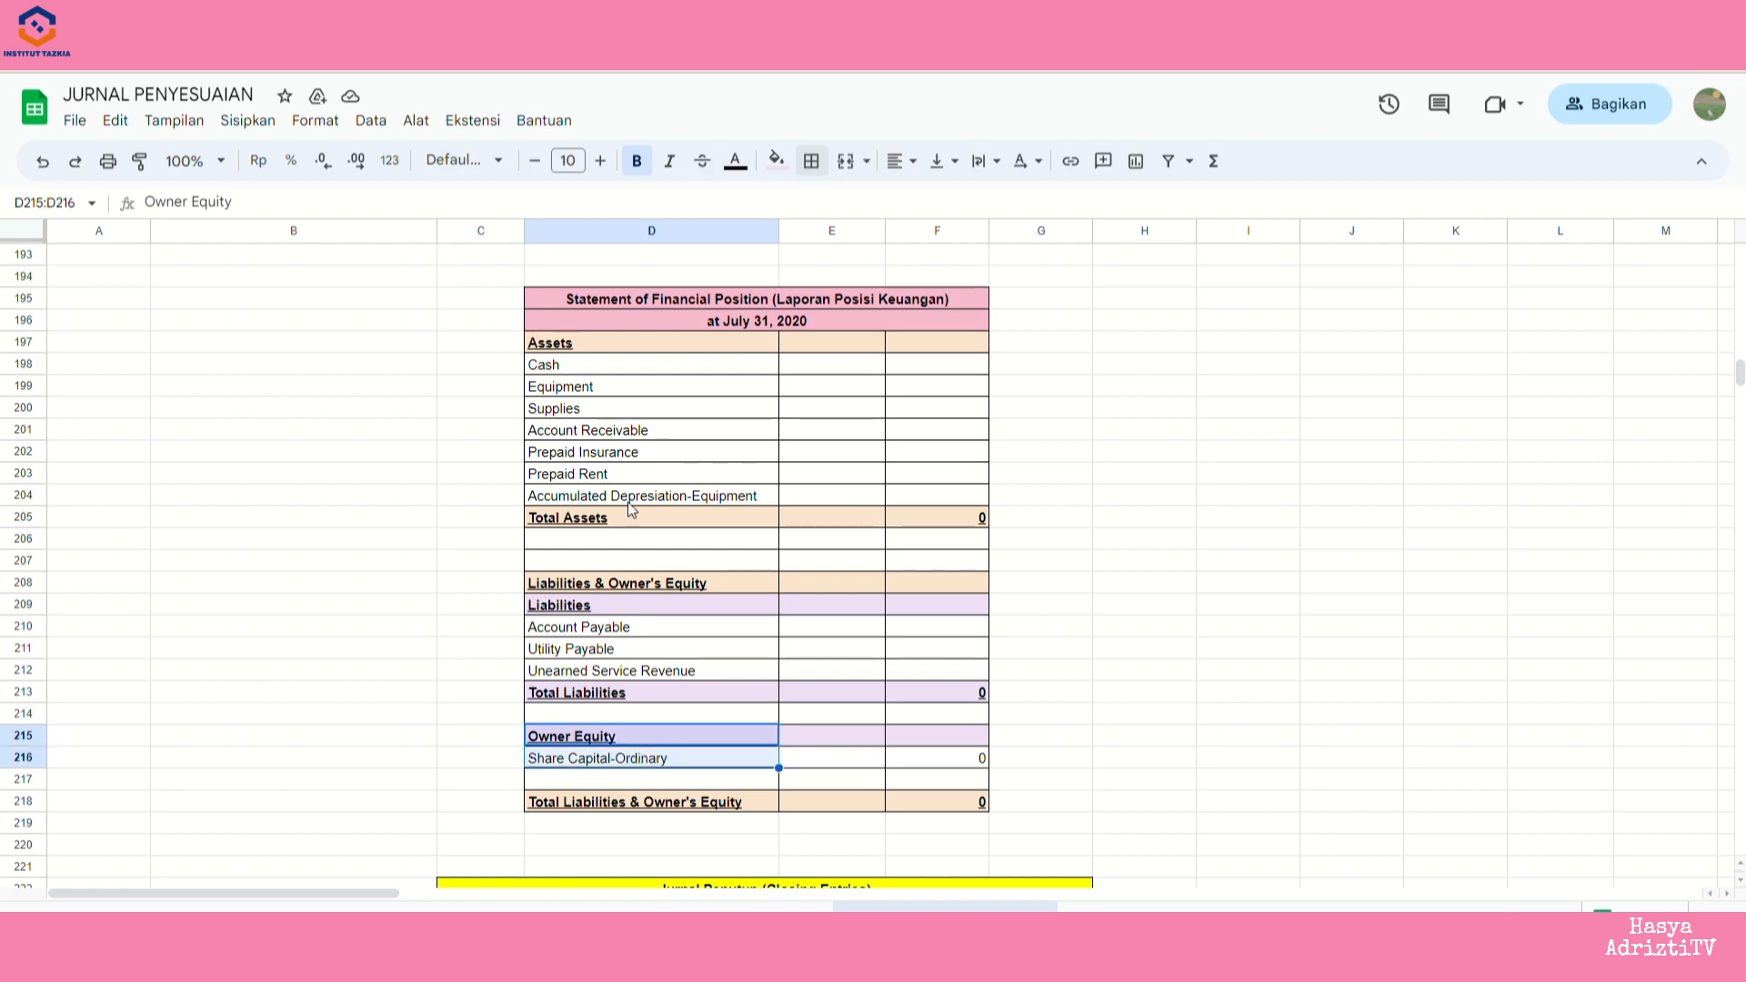
pyautogui.moveTo(633, 517); pyautogui.dragTo(944, 521)
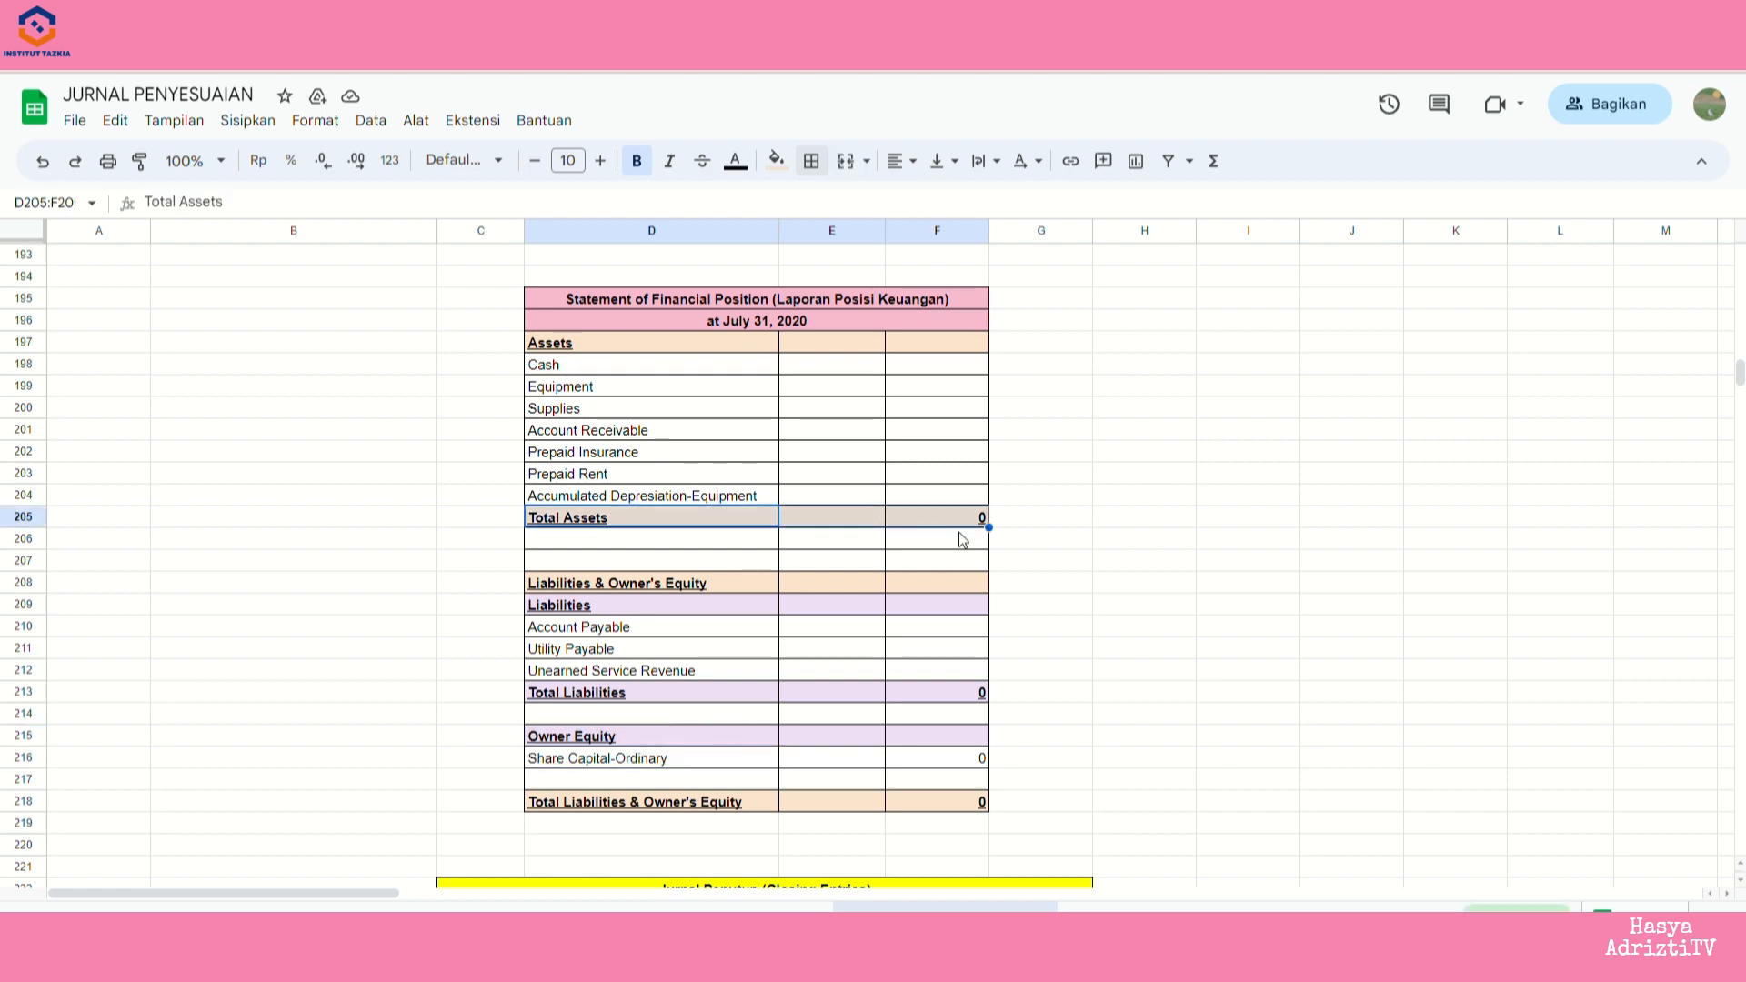
pyautogui.moveTo(630, 696); pyautogui.dragTo(962, 709)
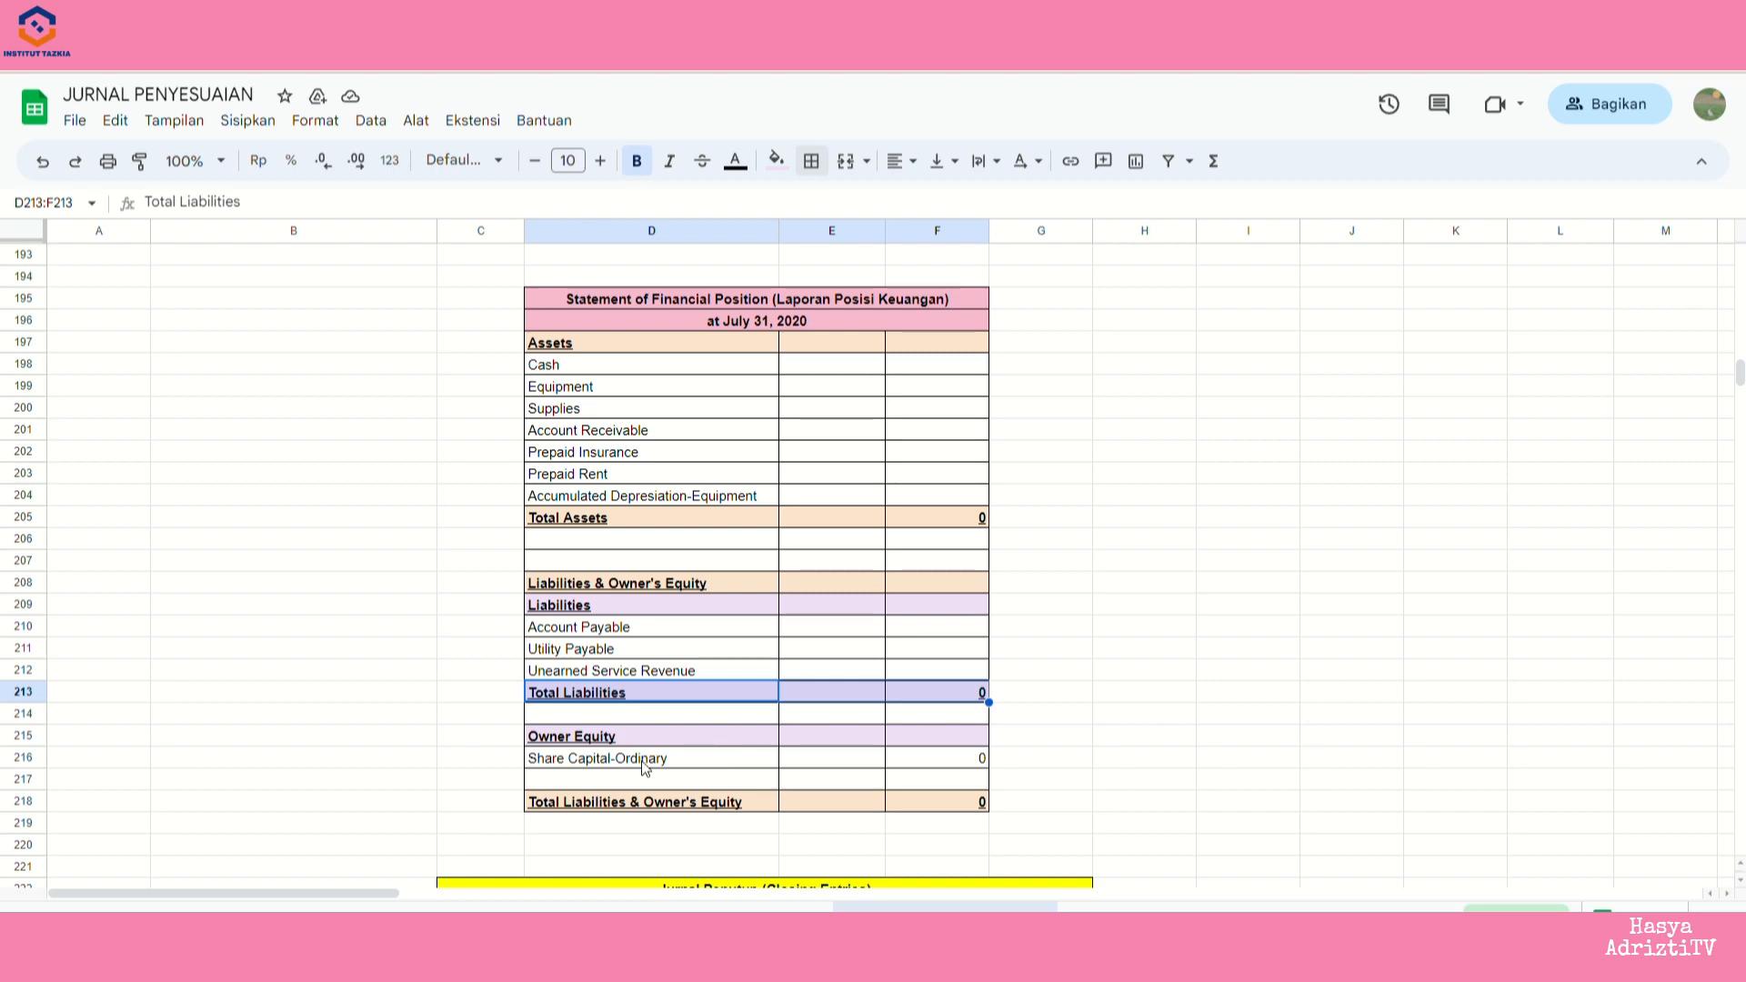
pyautogui.moveTo(641, 762); pyautogui.dragTo(946, 765)
pyautogui.moveTo(641, 802); pyautogui.dragTo(978, 803)
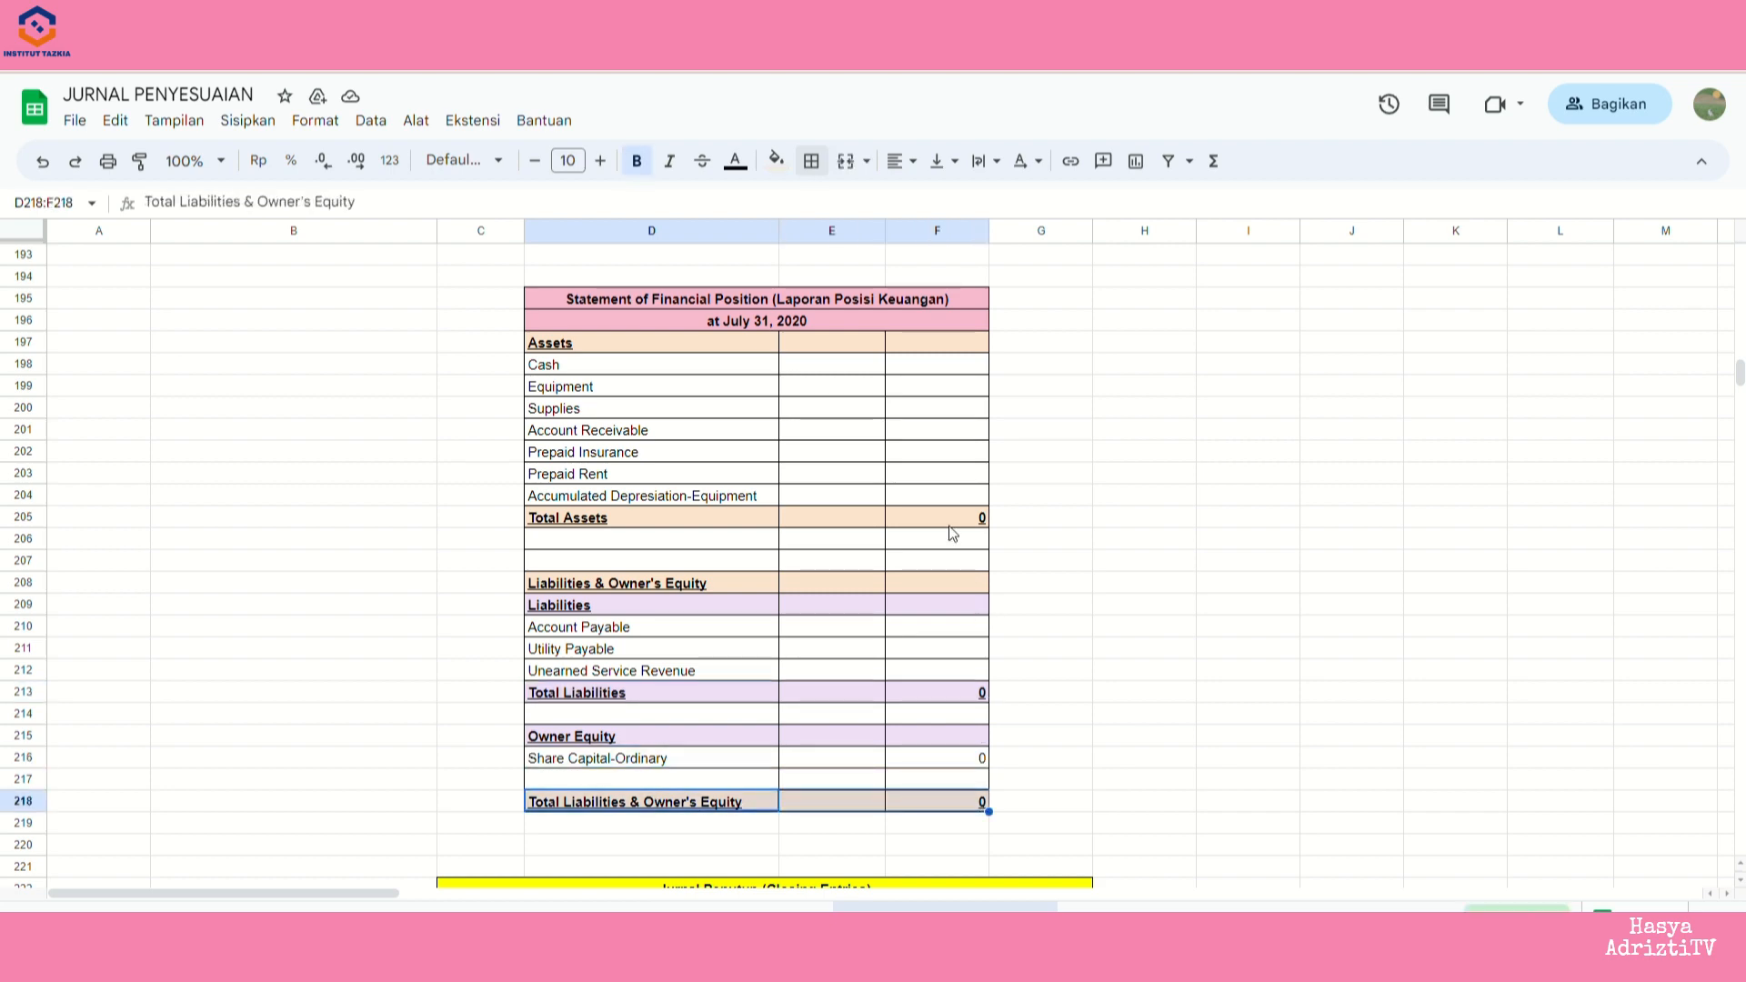
# - Compare the Total Assets and Total Liabilities & Owner's Equity cells, and review the asset and Share Capital-Ordinary rows
pyautogui.click(933, 520)
pyautogui.click(962, 803)
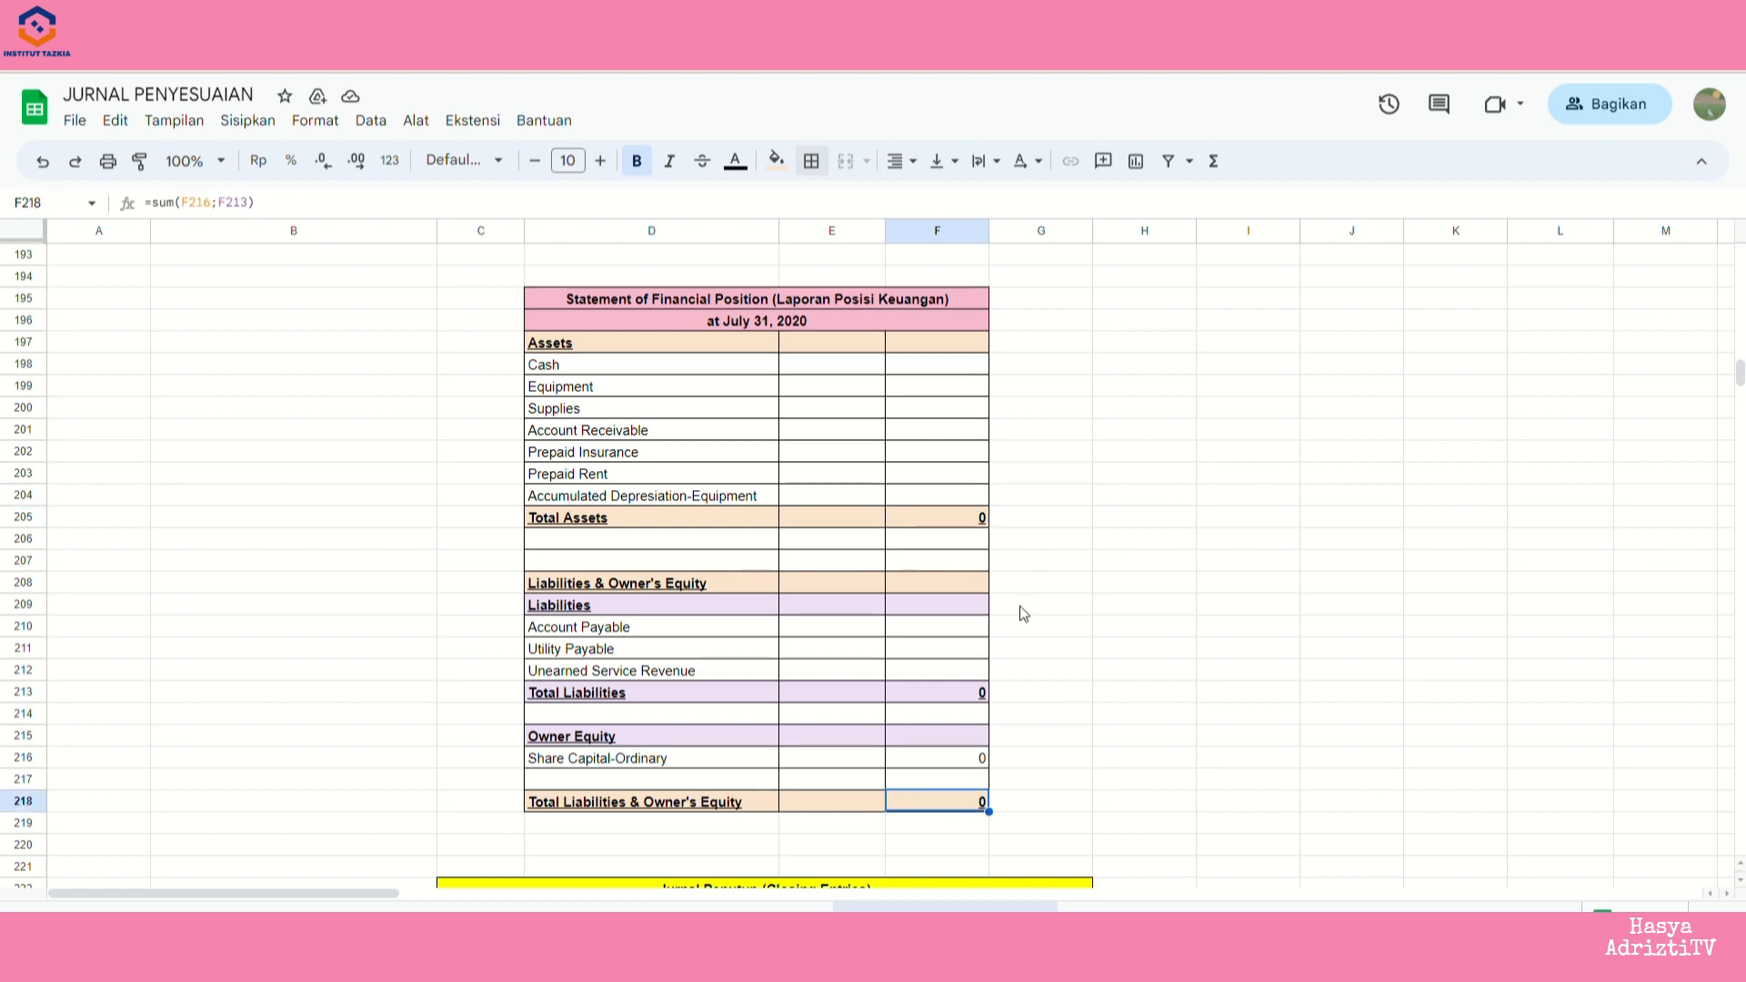
pyautogui.click(968, 524)
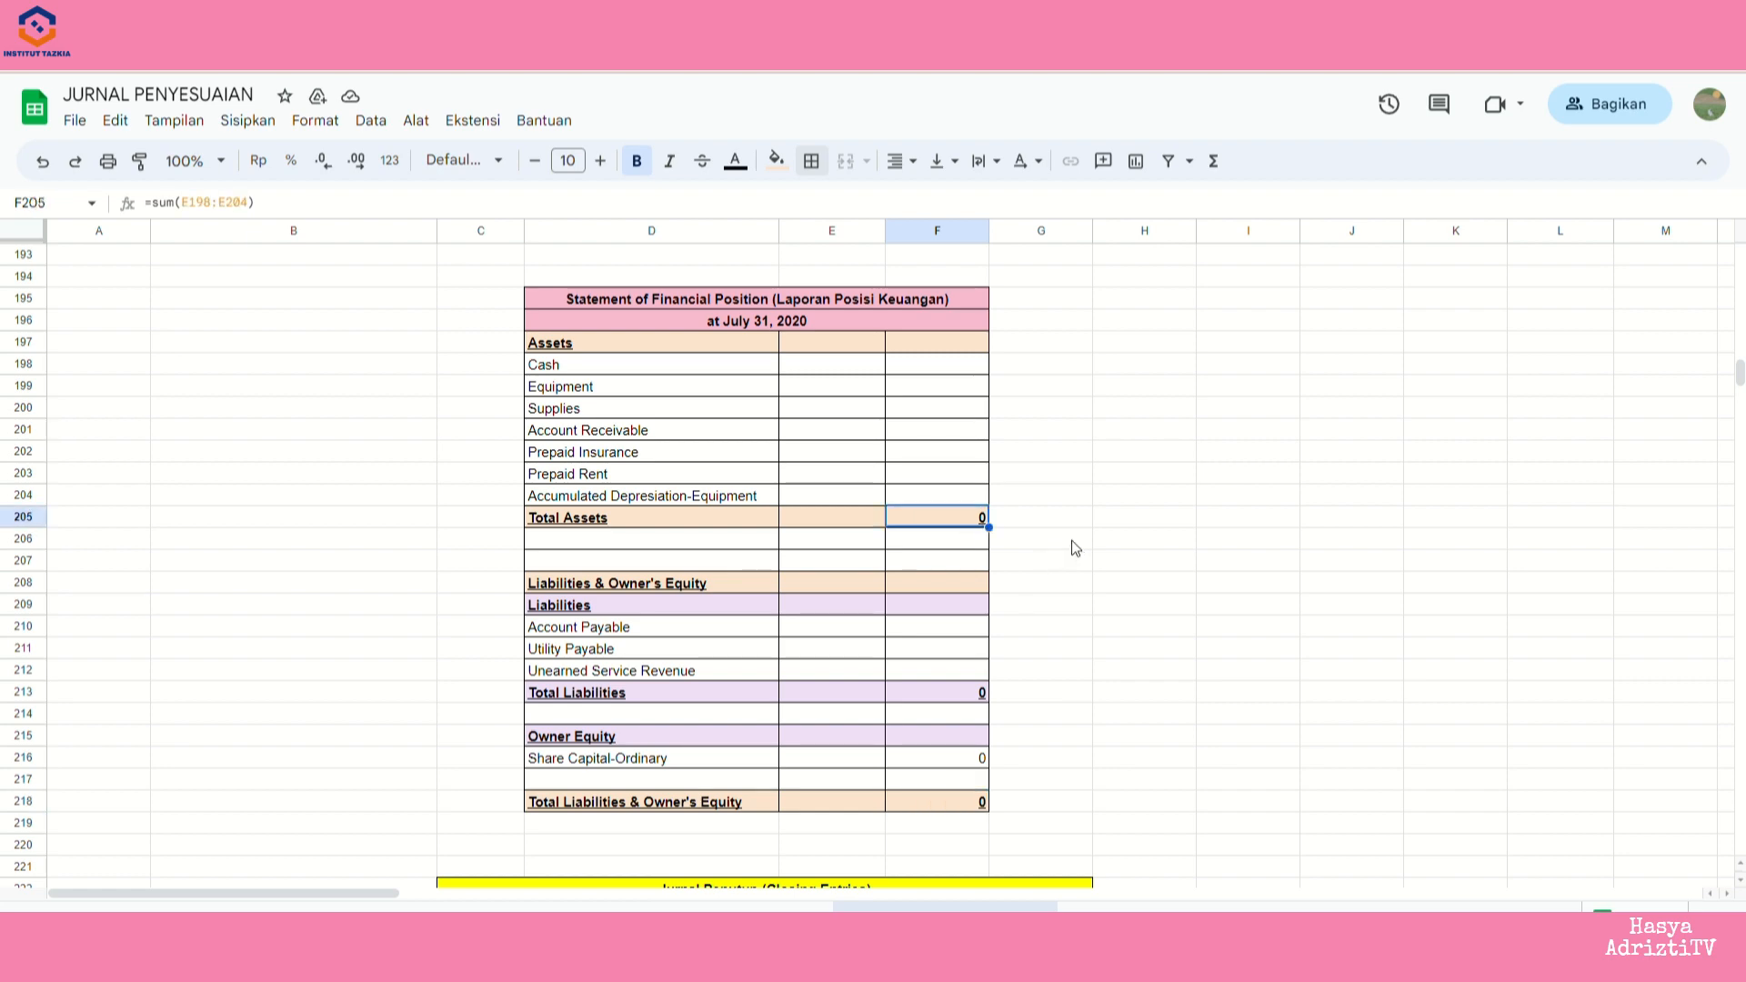
pyautogui.moveTo(648, 495); pyautogui.dragTo(908, 369)
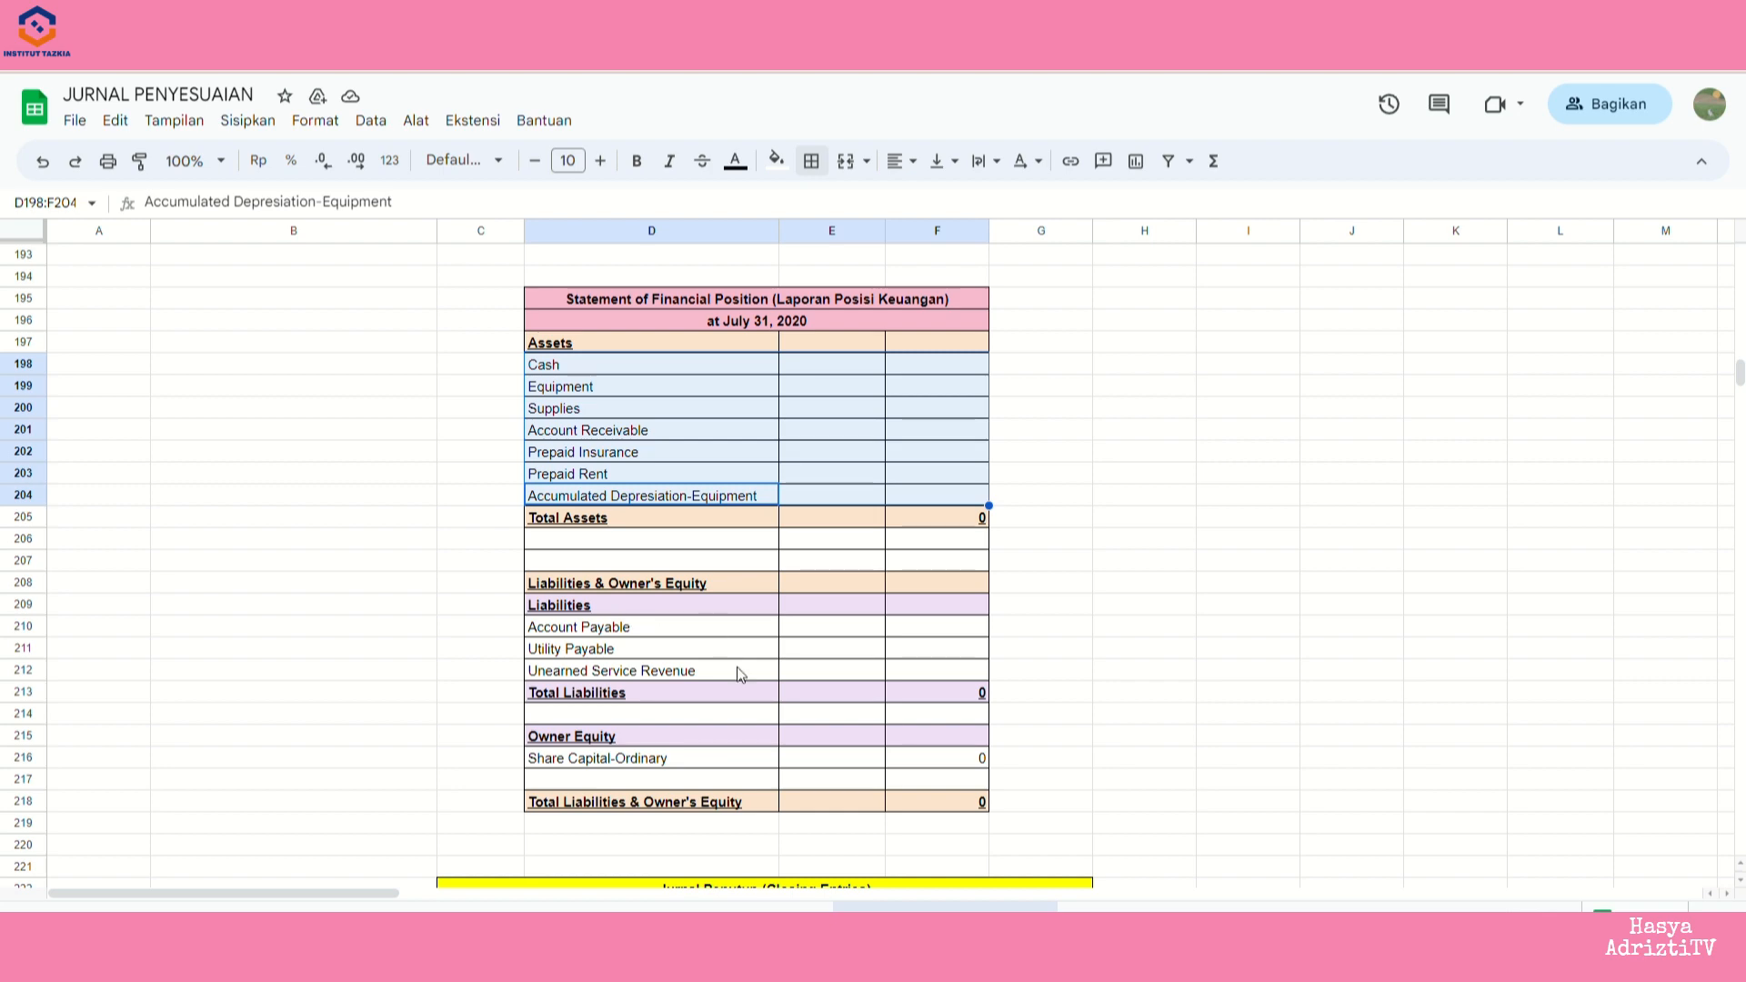
pyautogui.moveTo(676, 764); pyautogui.dragTo(928, 778)
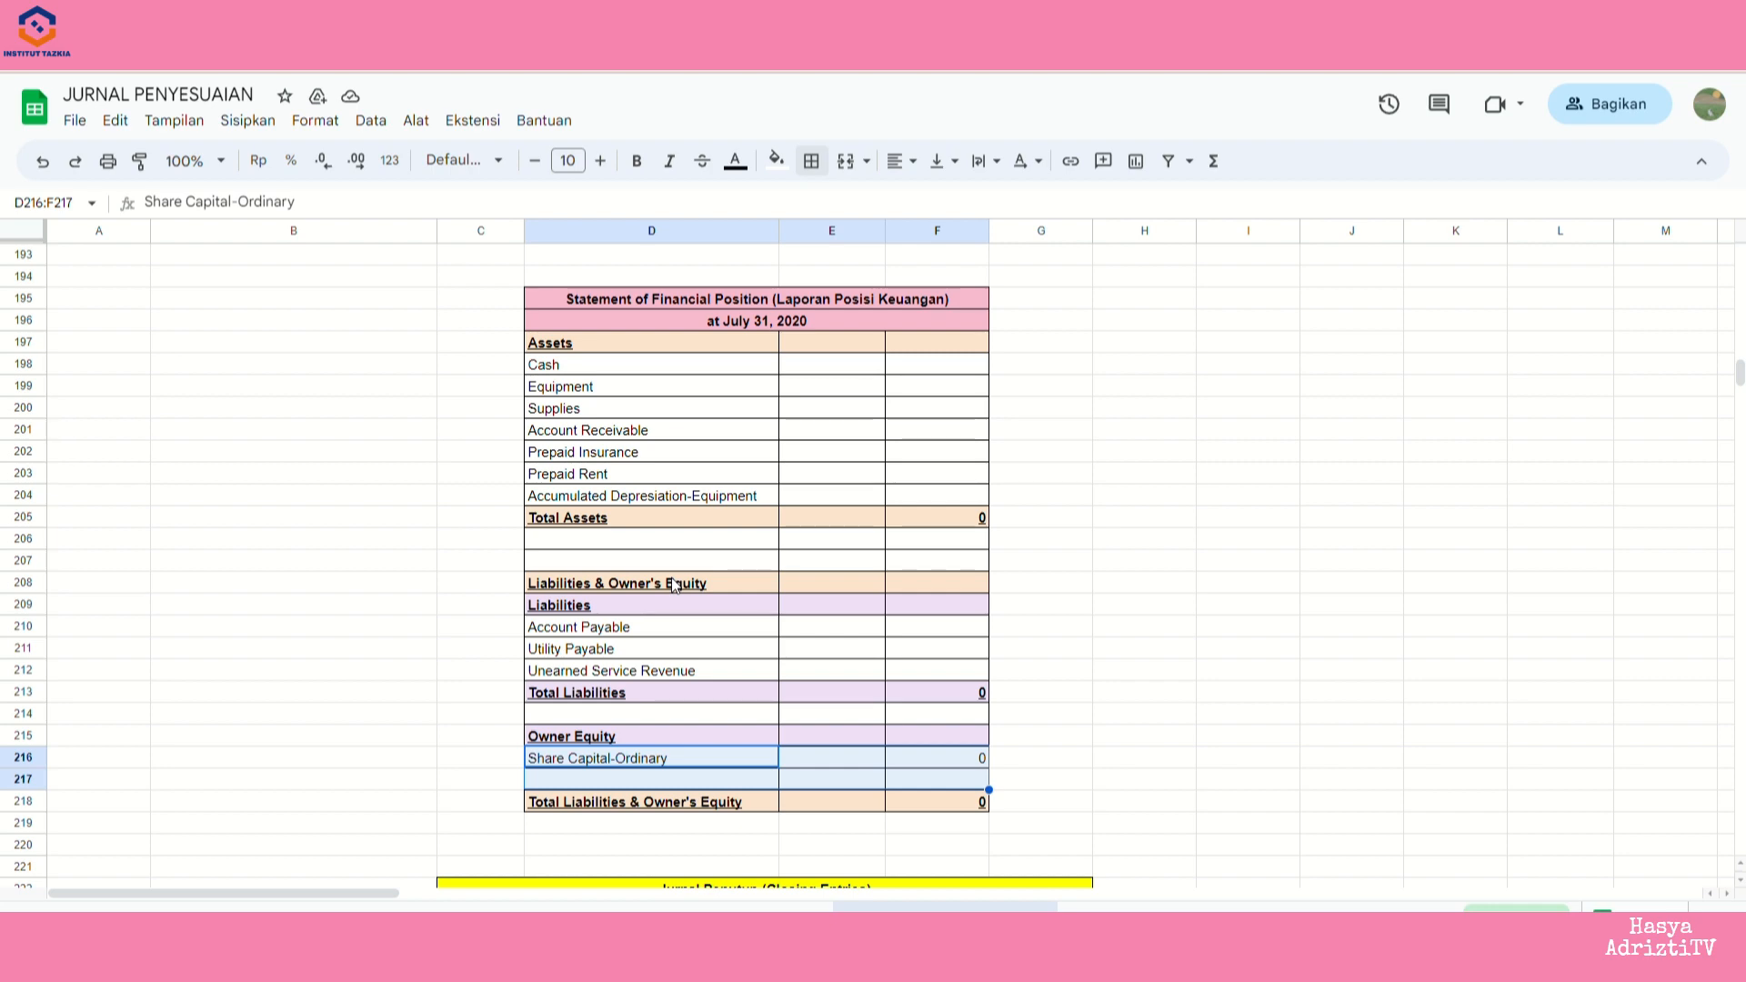
# - Review the whole Income Statement and the Statement of Financial Position down to its Share Capital-Ordinary row
pyautogui.scroll(8, 673, 580)
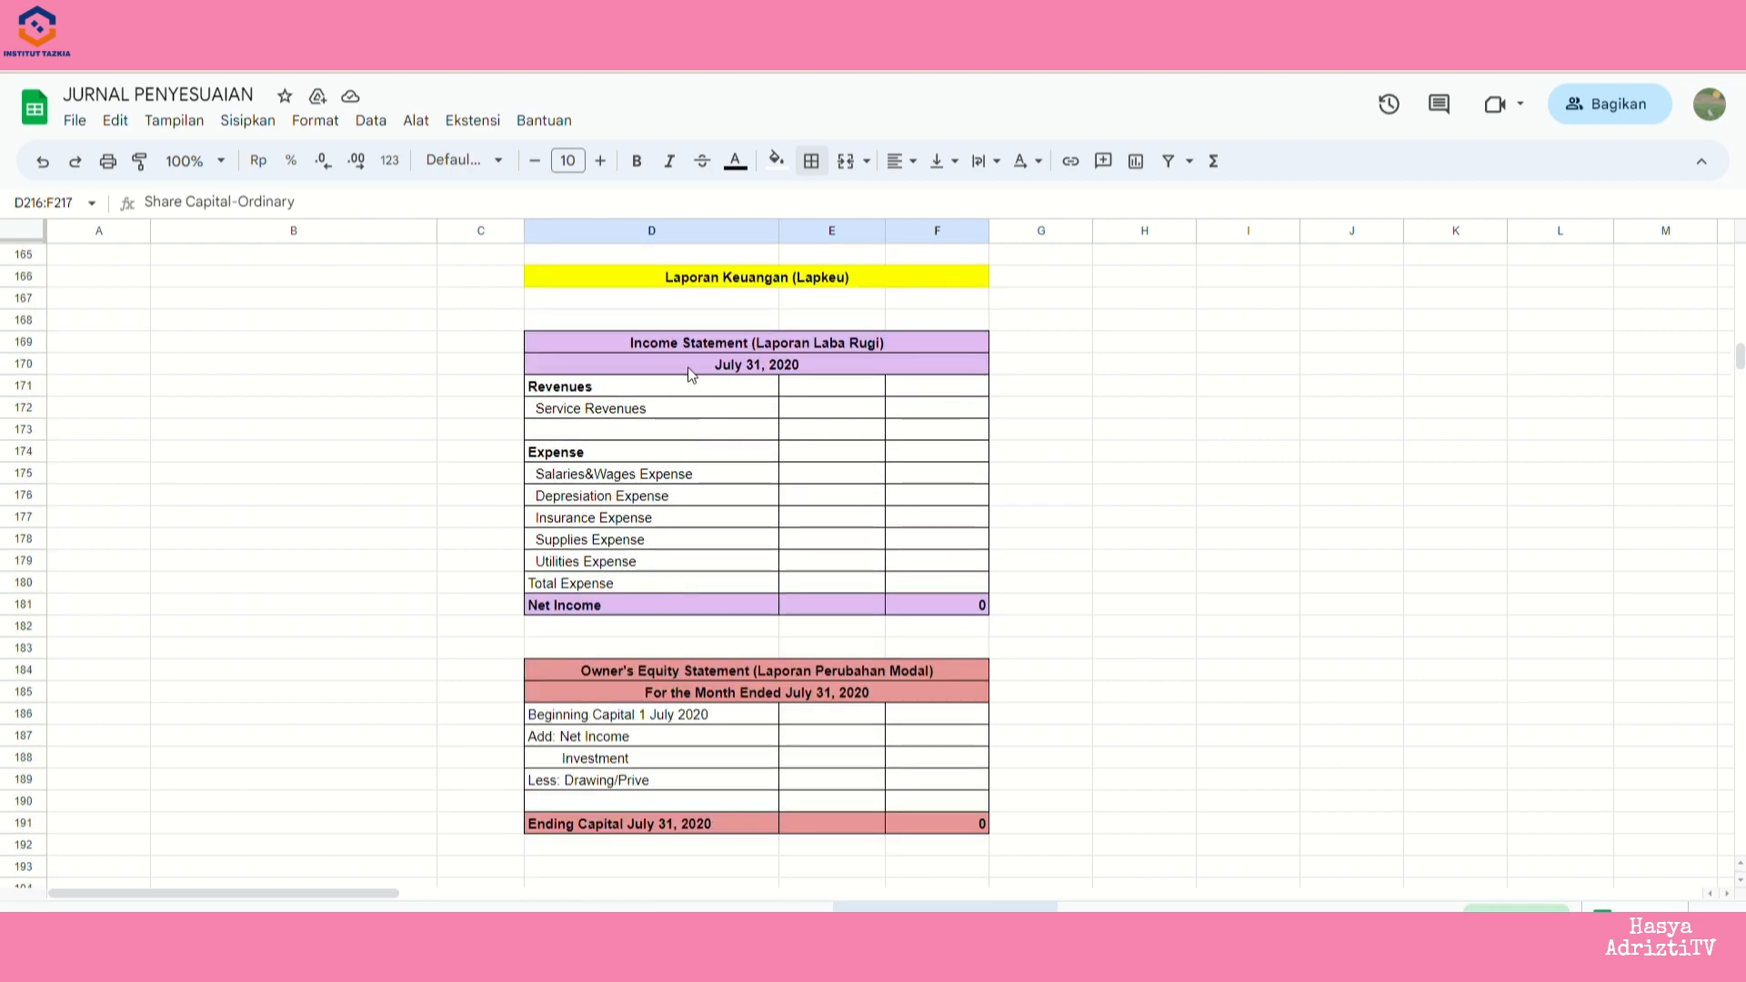
pyautogui.moveTo(690, 344); pyautogui.dragTo(702, 600)
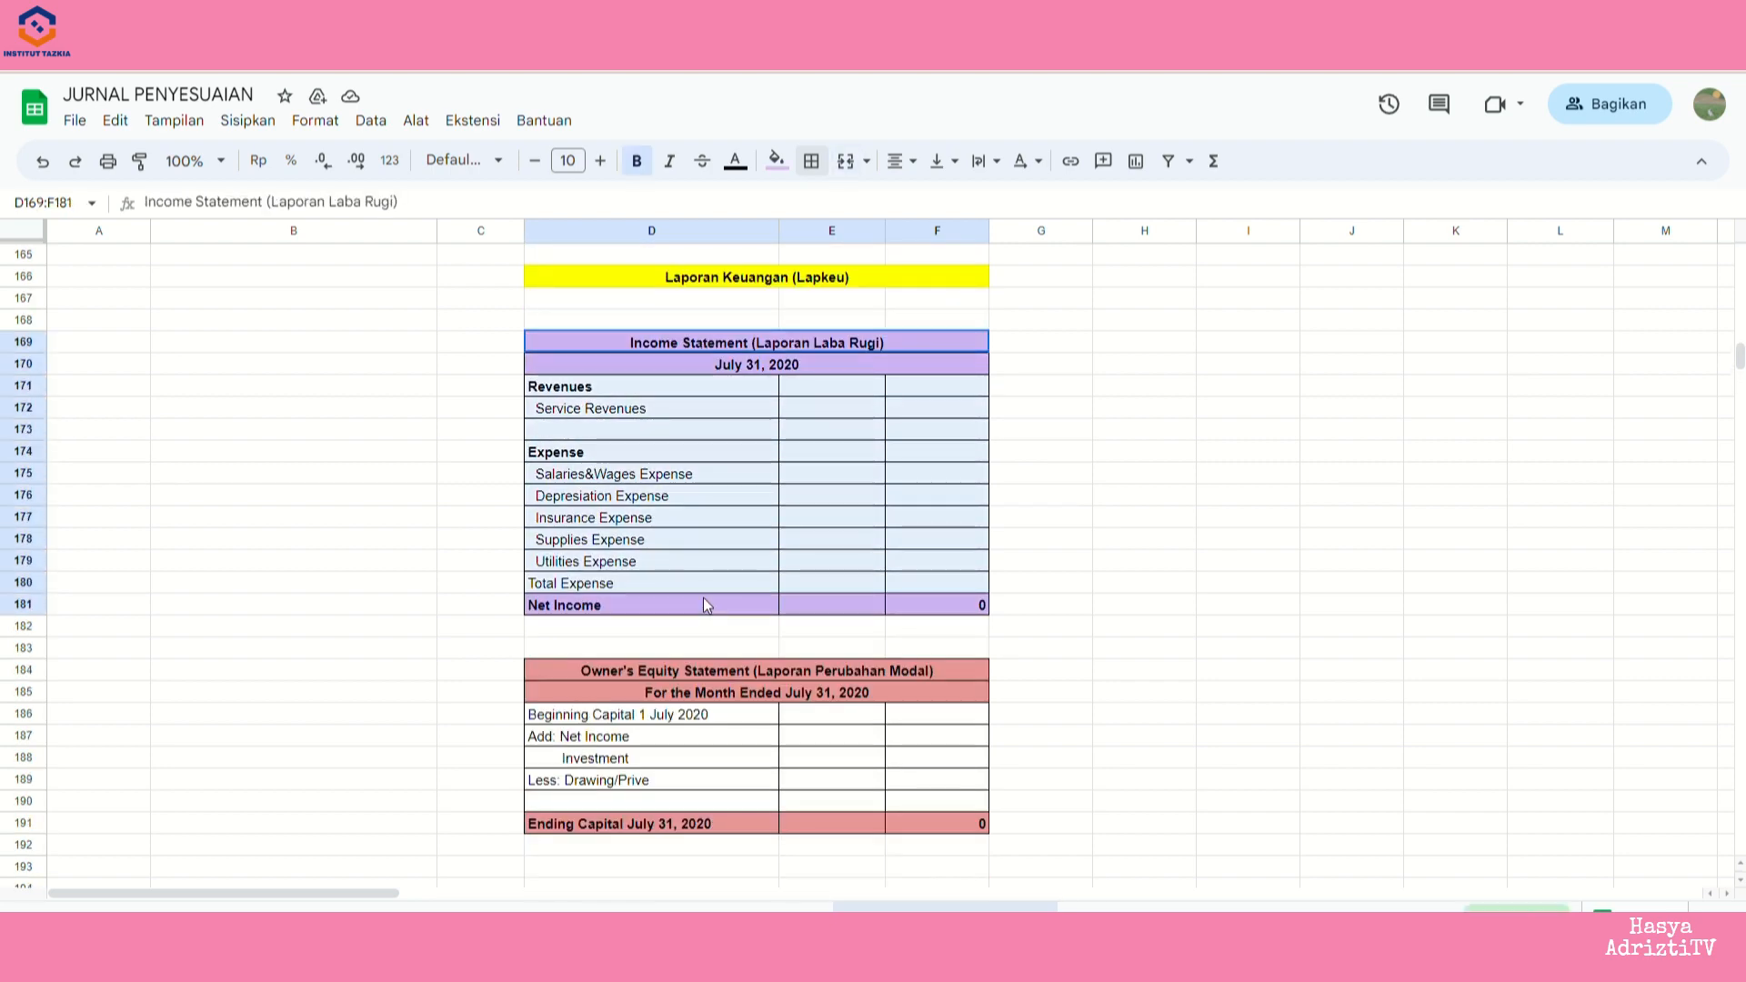
pyautogui.scroll(-3, 738, 613)
pyautogui.scroll(-5, 738, 613)
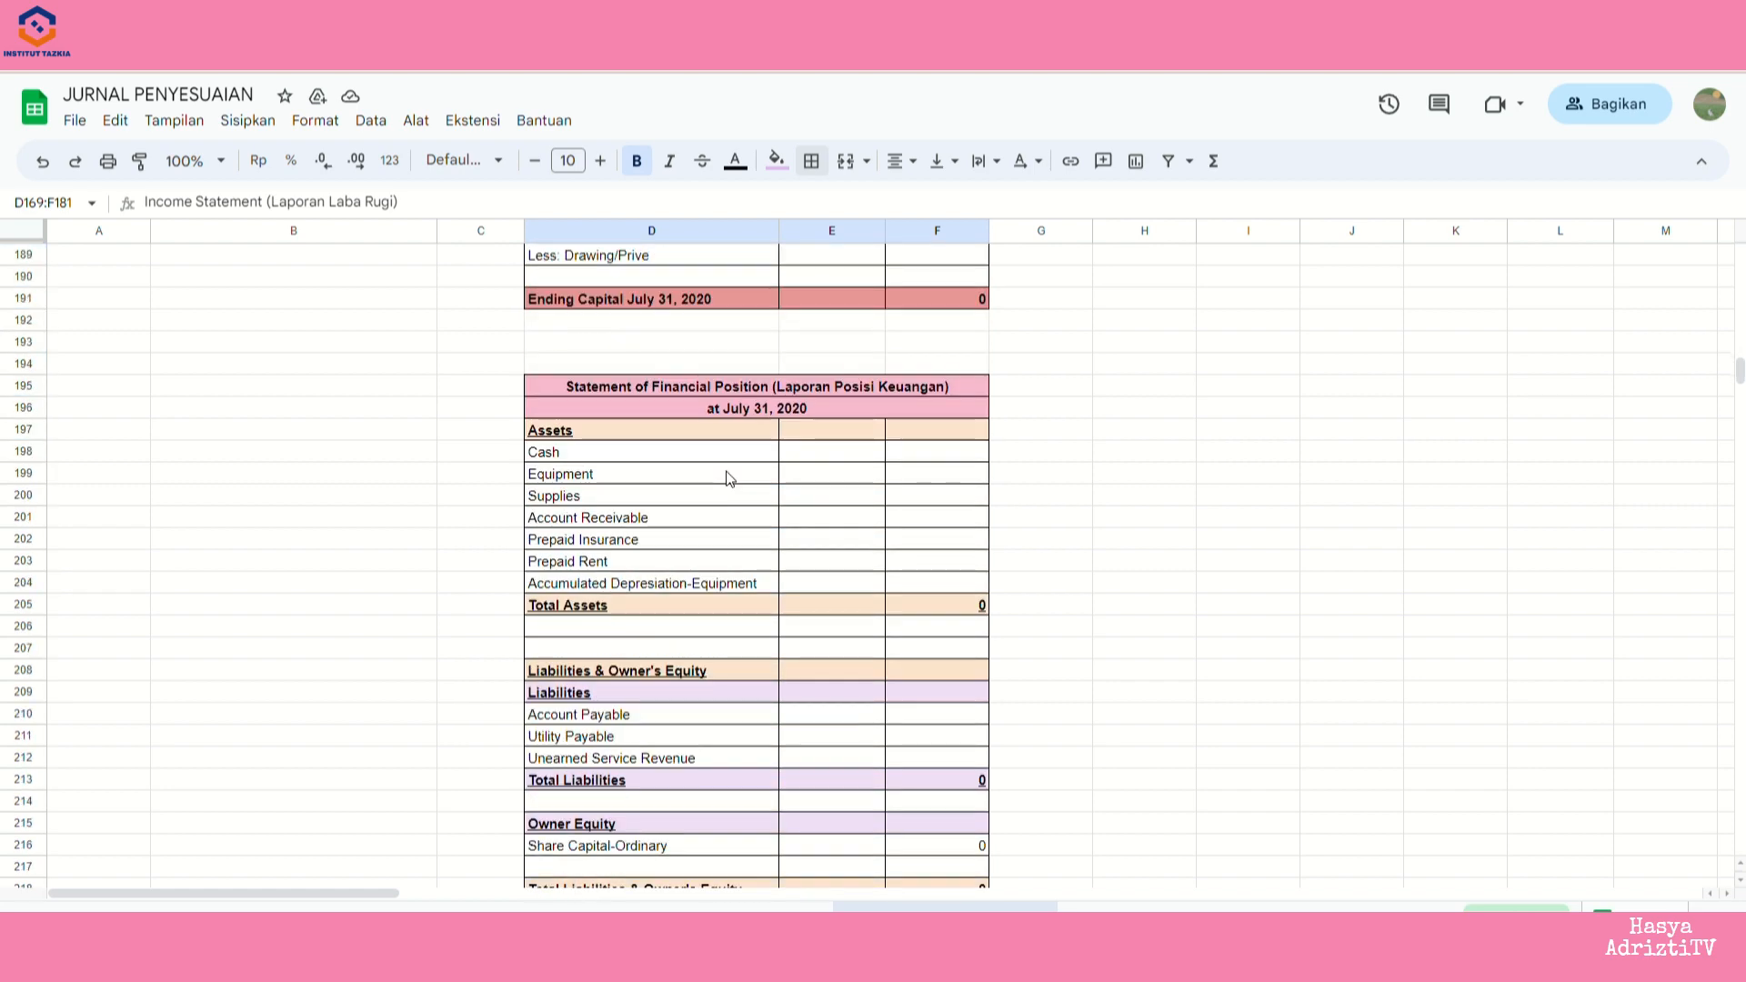
pyautogui.moveTo(727, 385); pyautogui.dragTo(741, 626)
pyautogui.moveTo(749, 725); pyautogui.dragTo(946, 850)
pyautogui.click(723, 851)
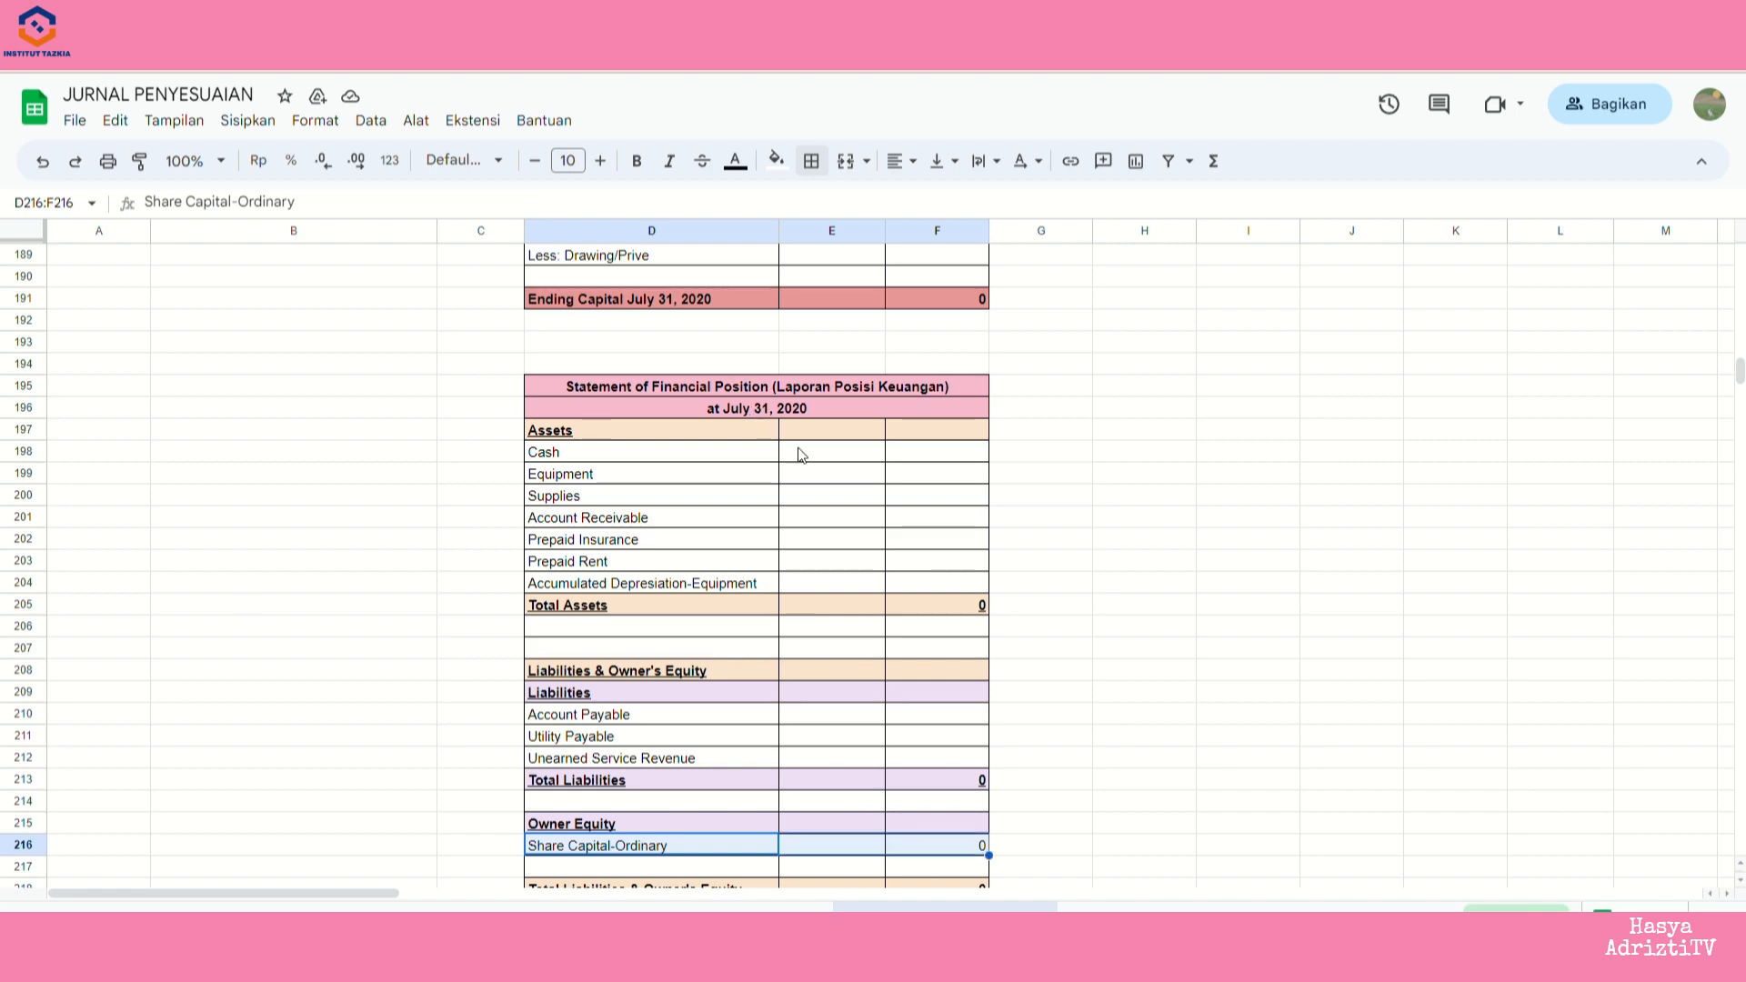
# - Inspect the Owner's Equity Statement block and the formula in its Ending Capital July 31, 2020 cell
pyautogui.scroll(5, 900, 445)
pyautogui.moveTo(887, 466); pyautogui.dragTo(762, 621)
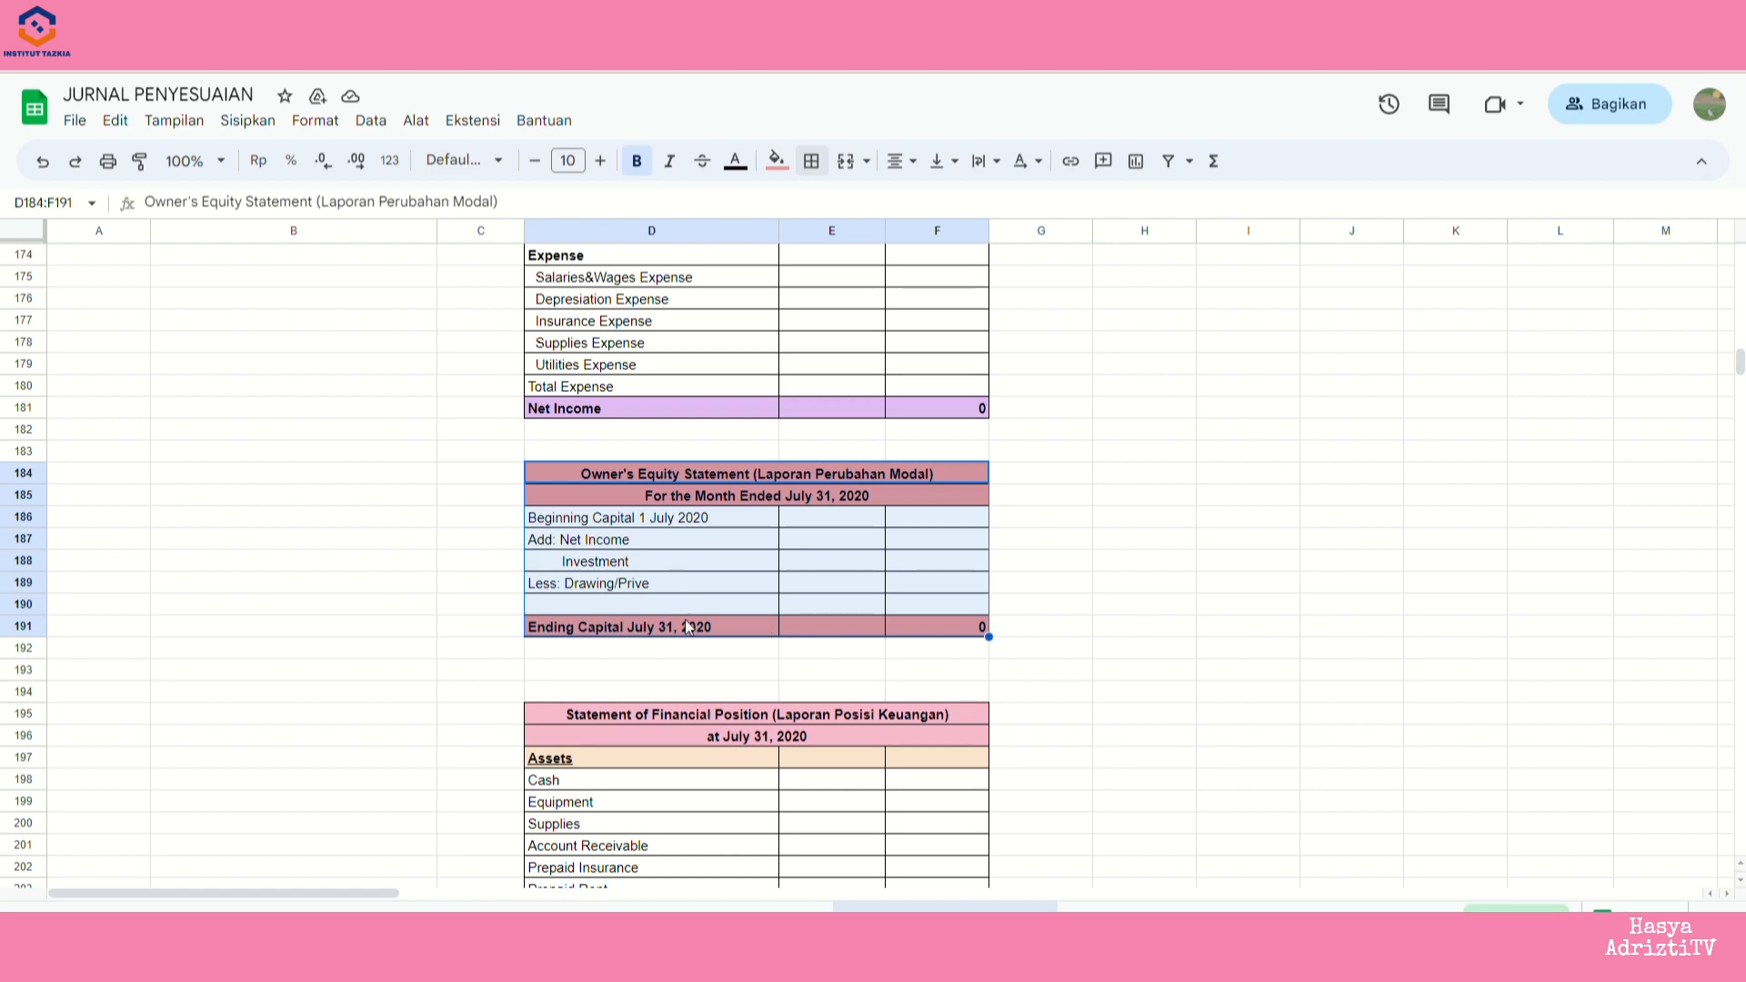
pyautogui.click(953, 630)
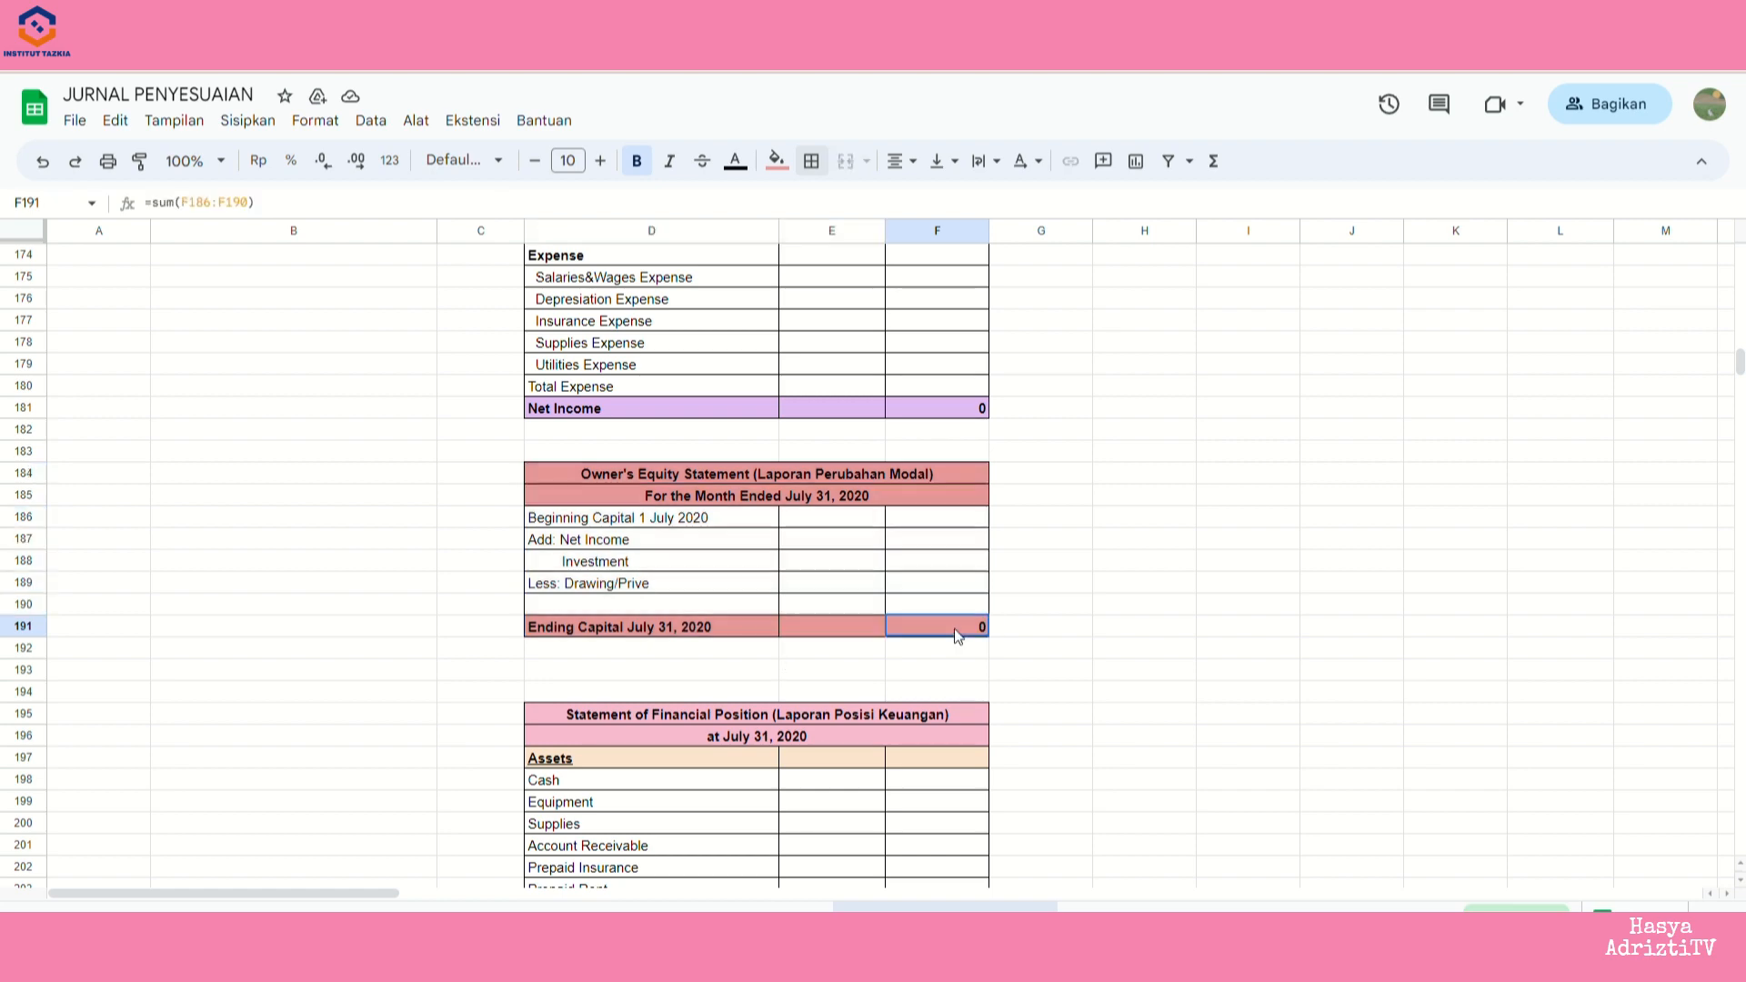
# - Compare the formula in the Share Capital-Ordinary amount cell with the Ending Capital July 31, 2020 cell of the Owner's Equity Statement
pyautogui.scroll(-4, 826, 586)
pyautogui.scroll(-3, 816, 608)
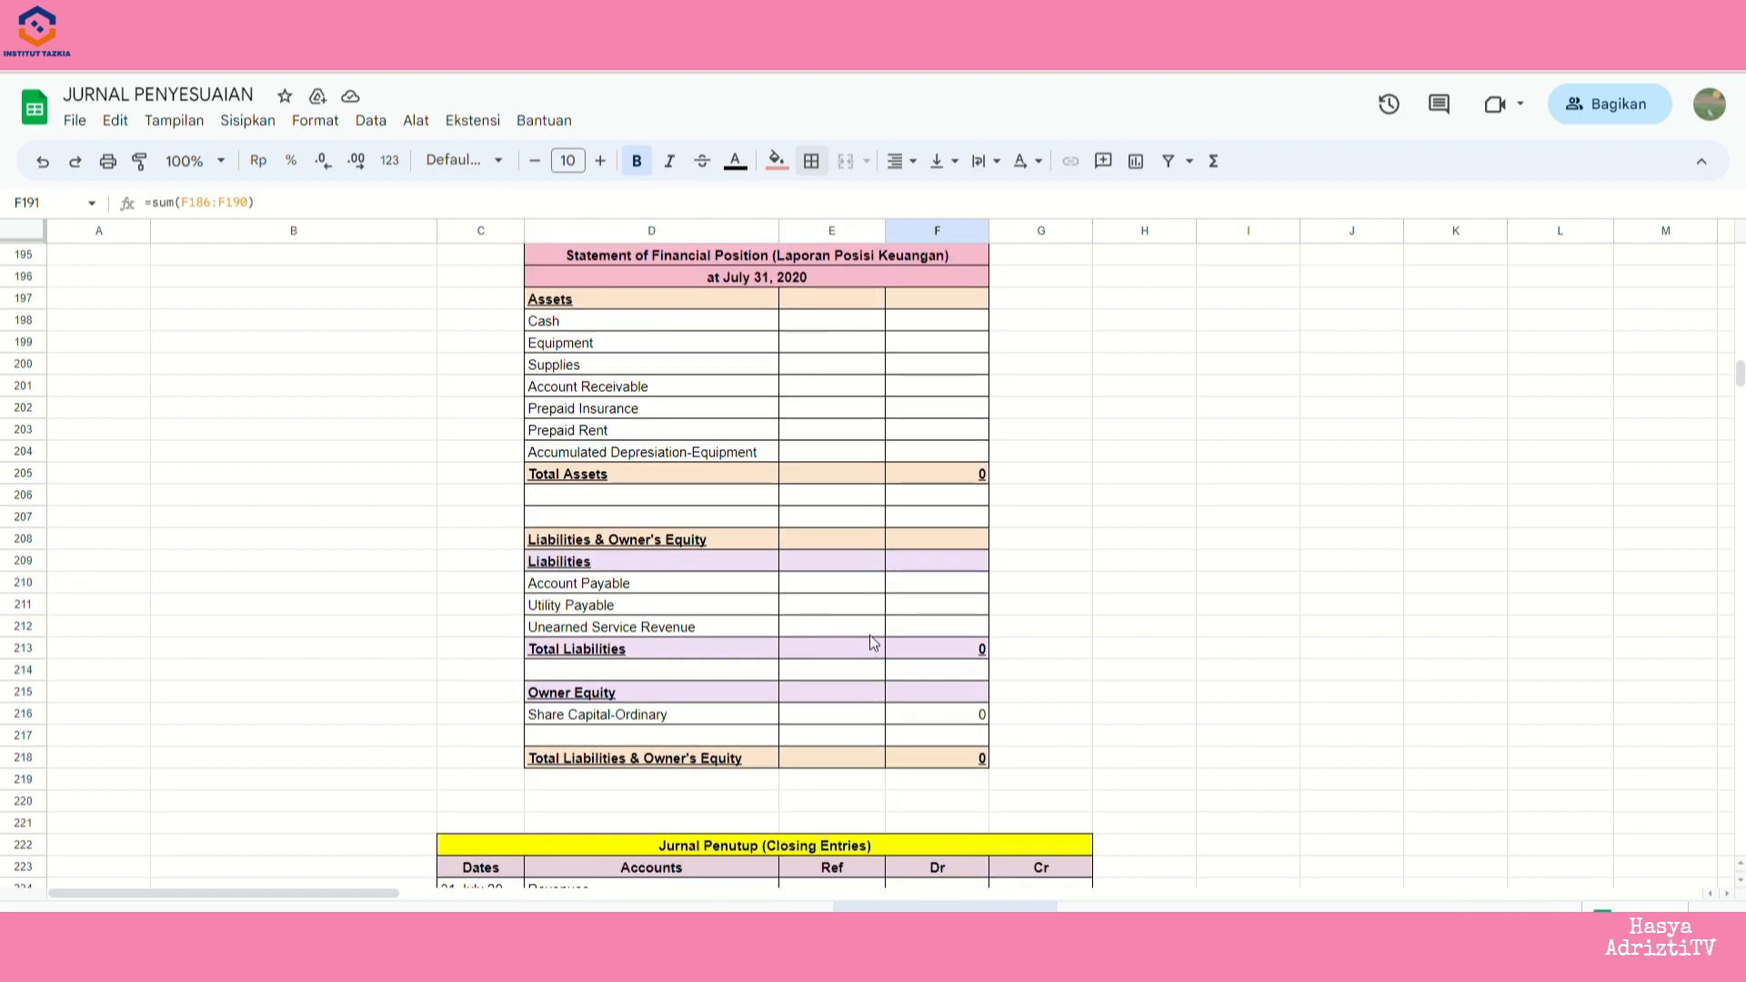
pyautogui.click(964, 715)
pyautogui.scroll(2, 950, 669)
pyautogui.scroll(1, 935, 347)
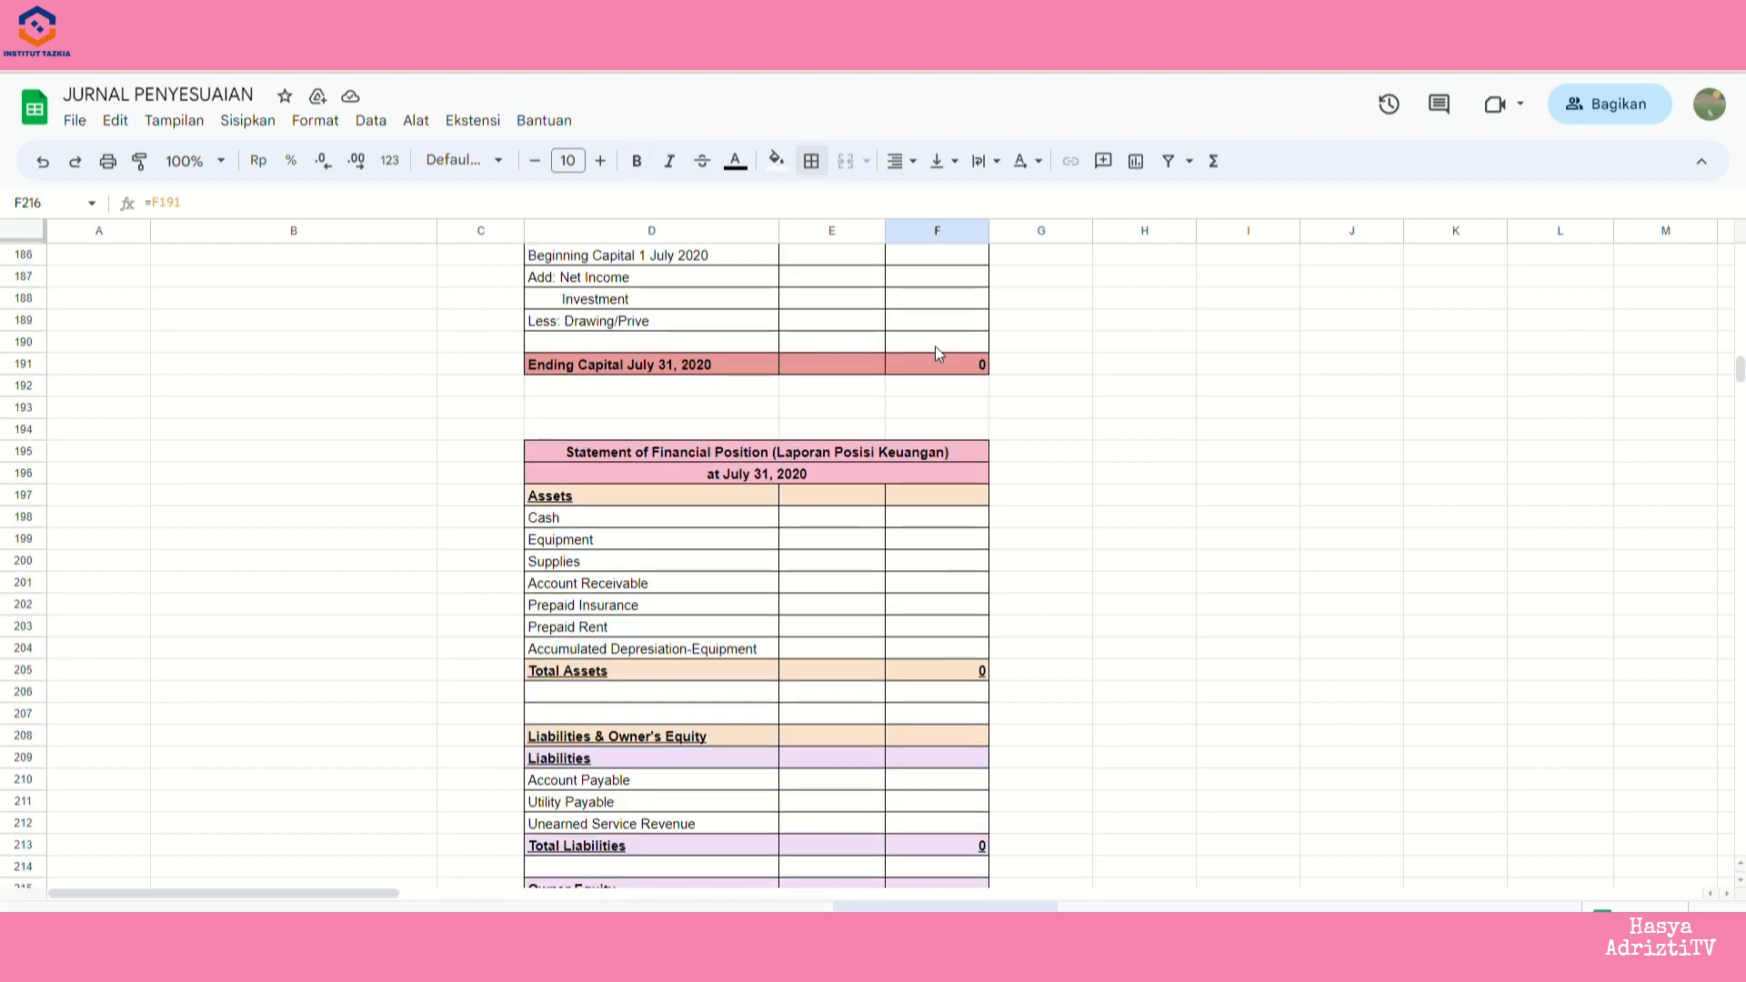
pyautogui.click(935, 362)
pyautogui.scroll(-2, 925, 440)
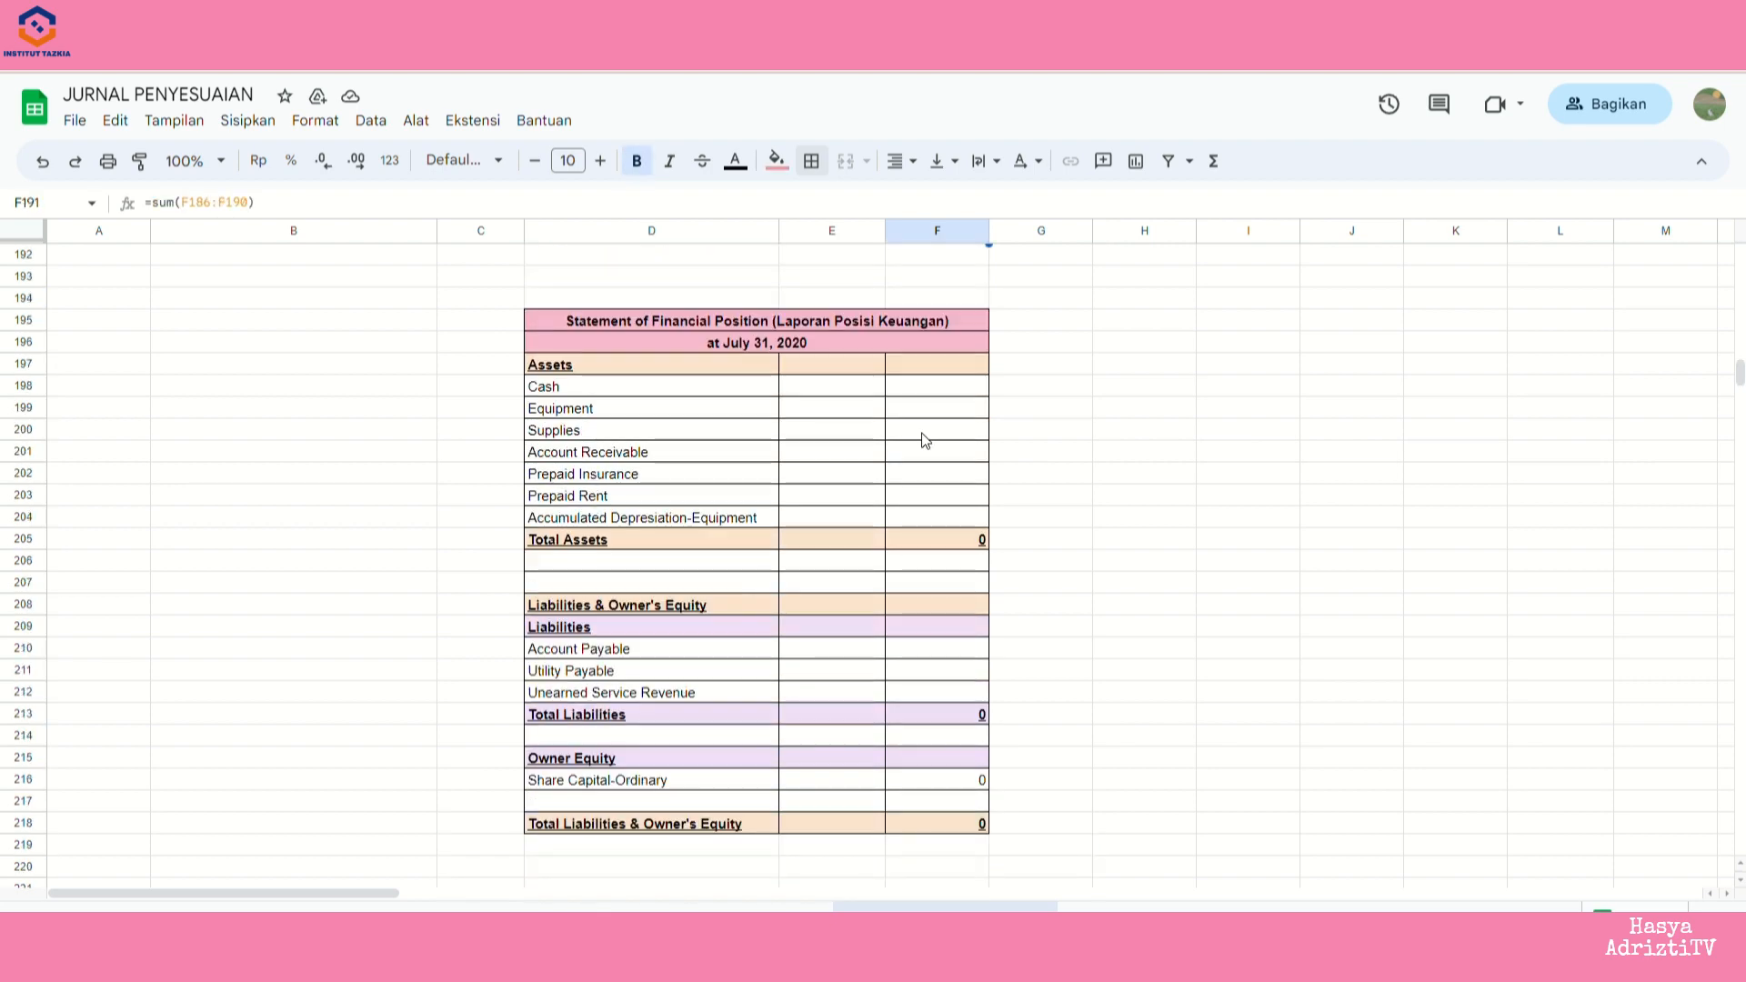
pyautogui.scroll(7, 1075, 452)
pyautogui.scroll(1, 1079, 448)
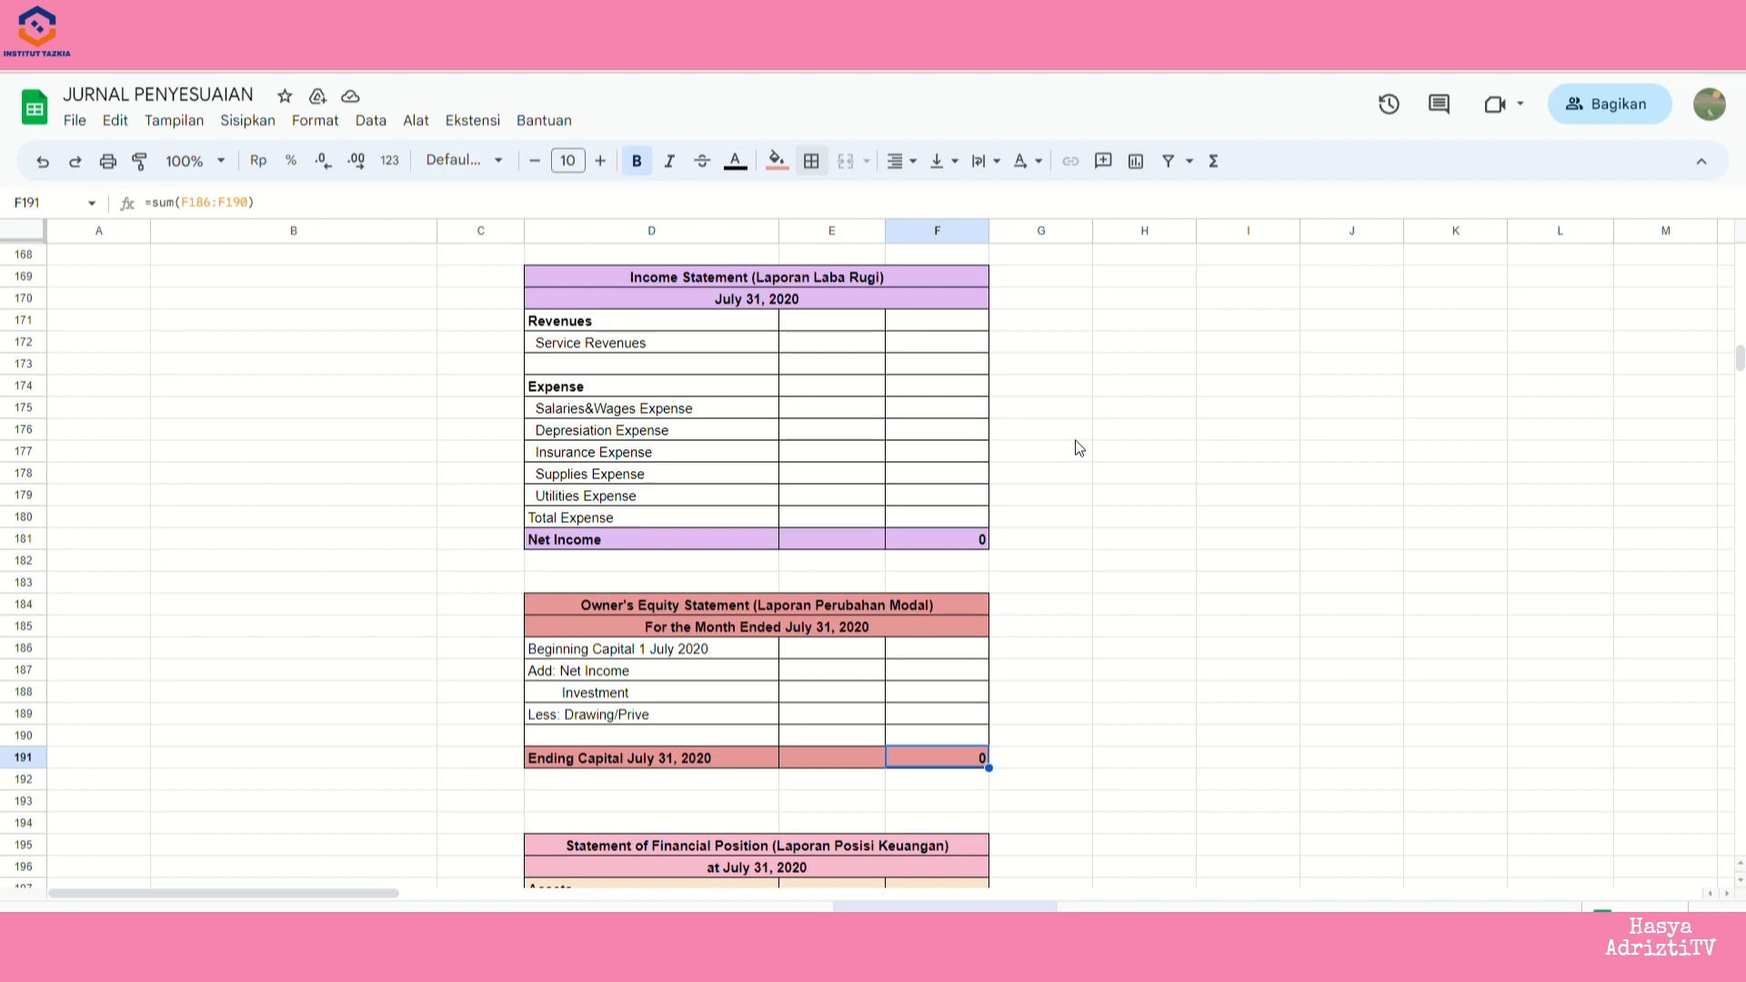
# - Review the accounting cycle from the Trial Balance through the Adjusting Entries and Ledger to the Adjusted Trial Balance
pyautogui.scroll(20, 1077, 445)
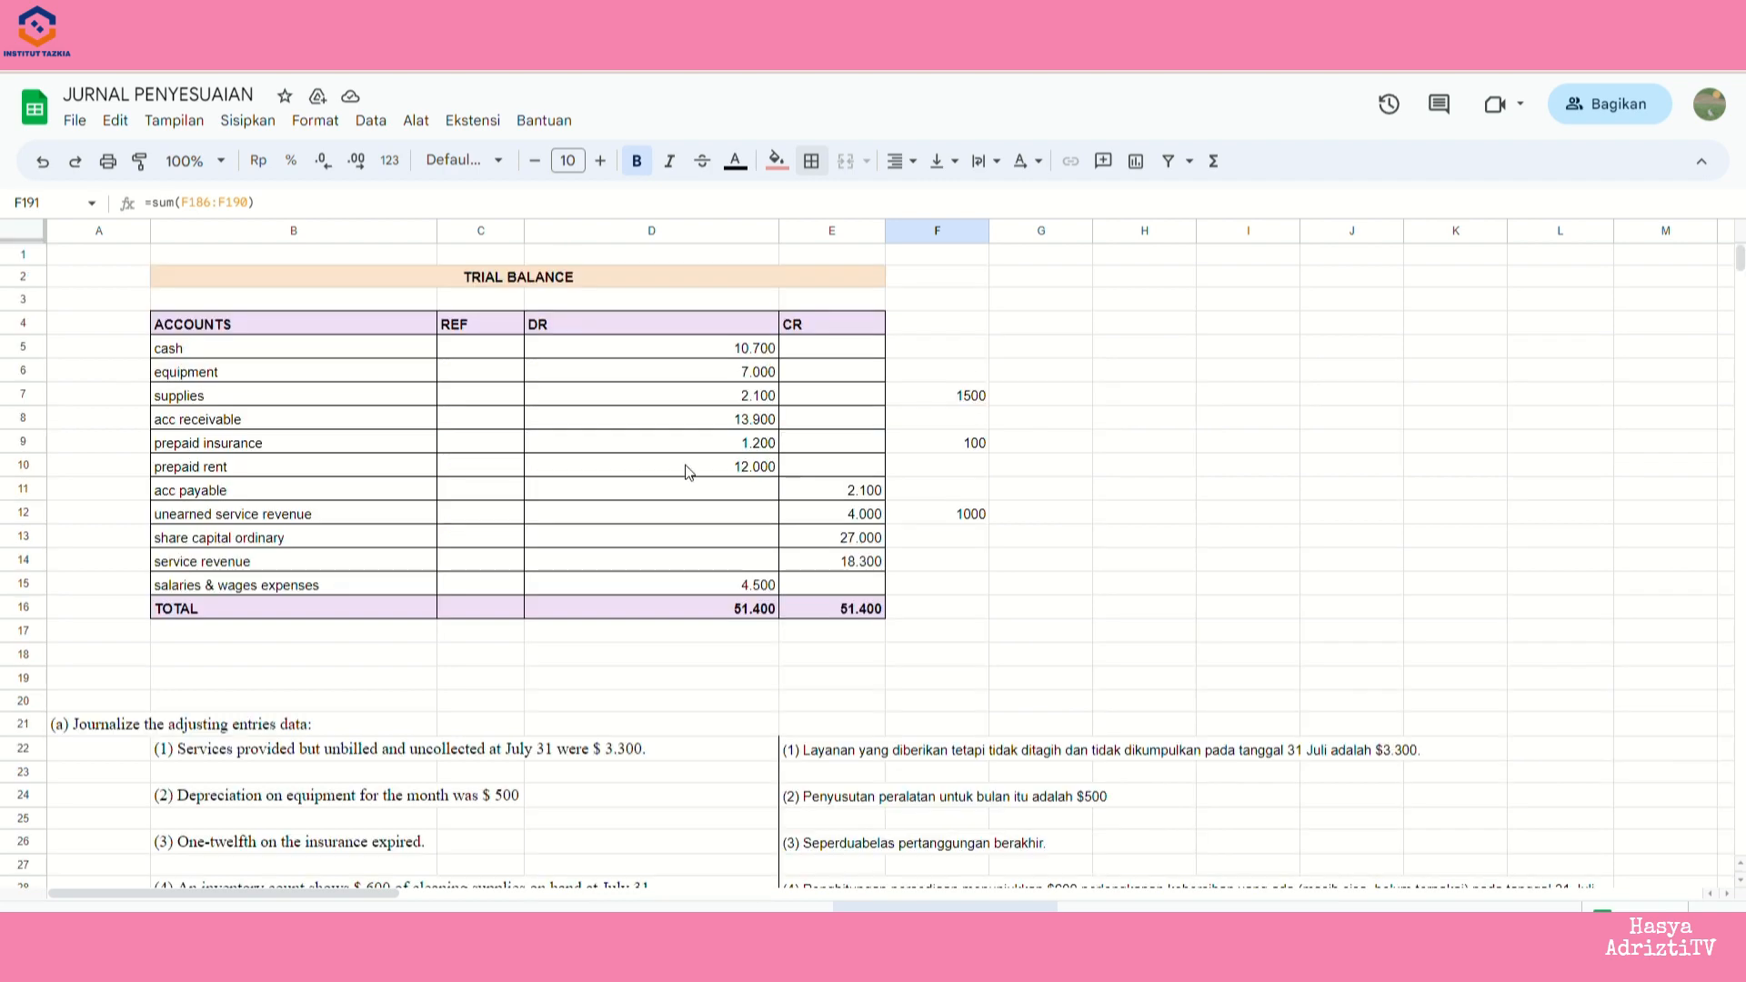
pyautogui.scroll(-12, 855, 389)
pyautogui.moveTo(855, 375); pyautogui.dragTo(865, 702)
pyautogui.scroll(-5, 968, 444)
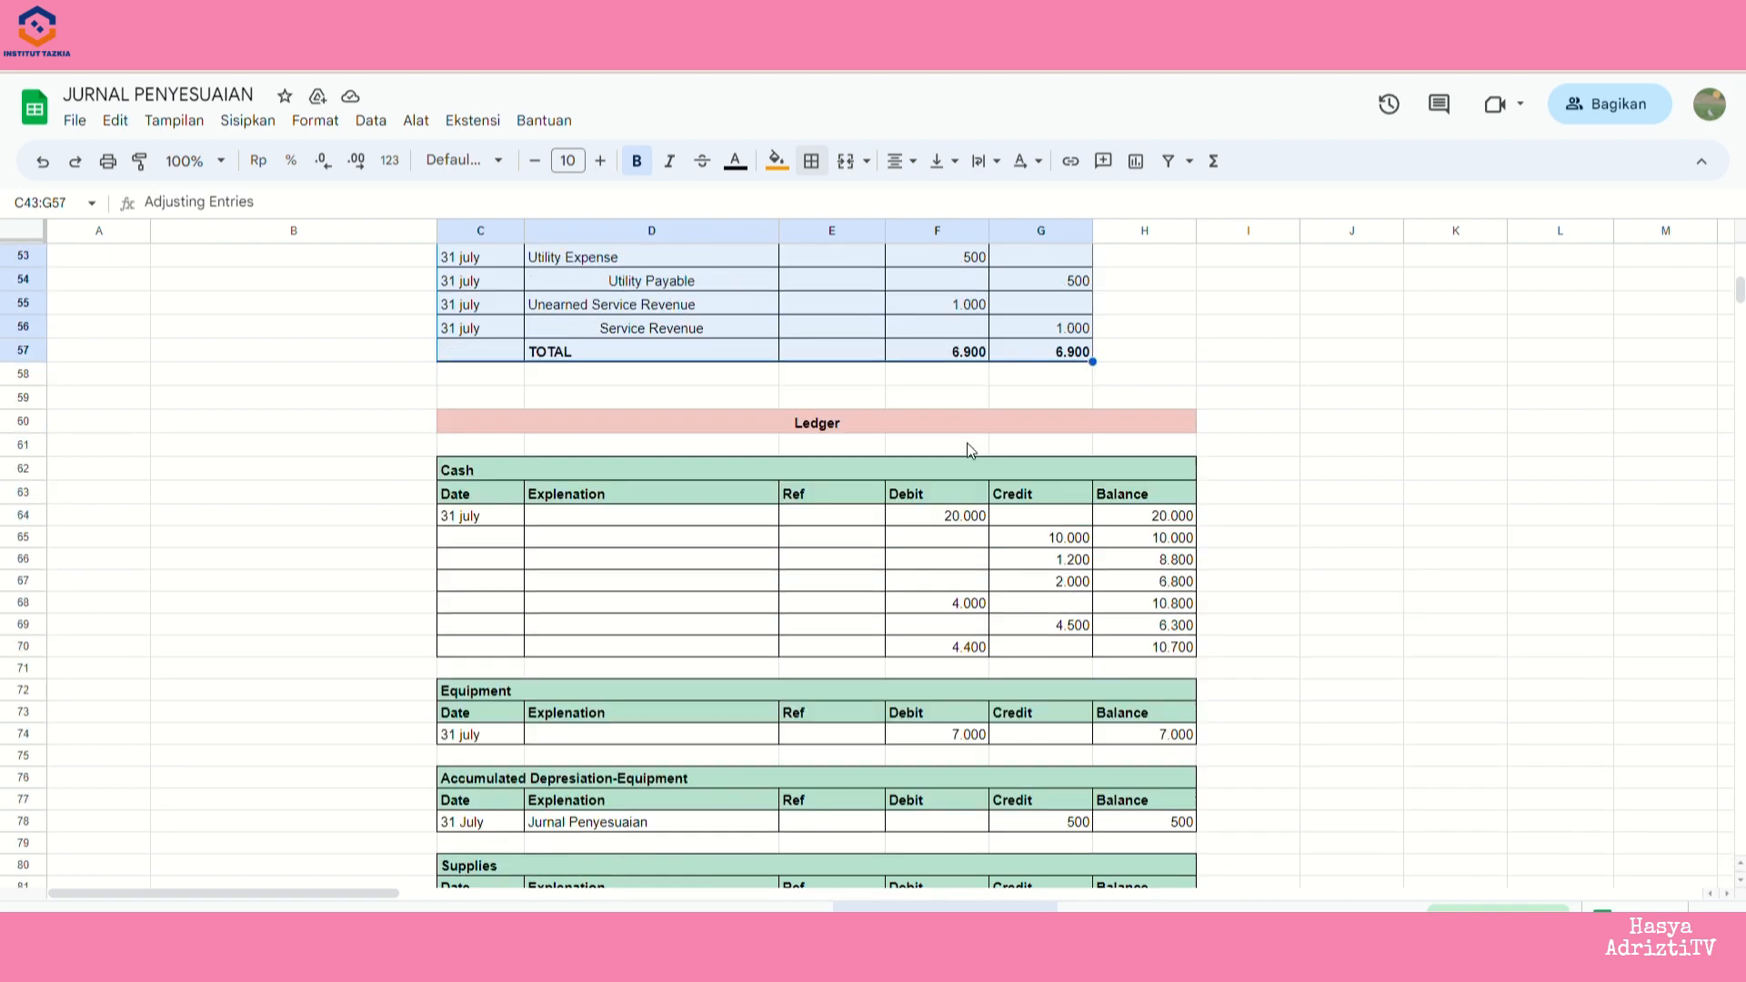
pyautogui.click(968, 426)
pyautogui.scroll(-20, 983, 473)
pyautogui.scroll(-1, 1000, 522)
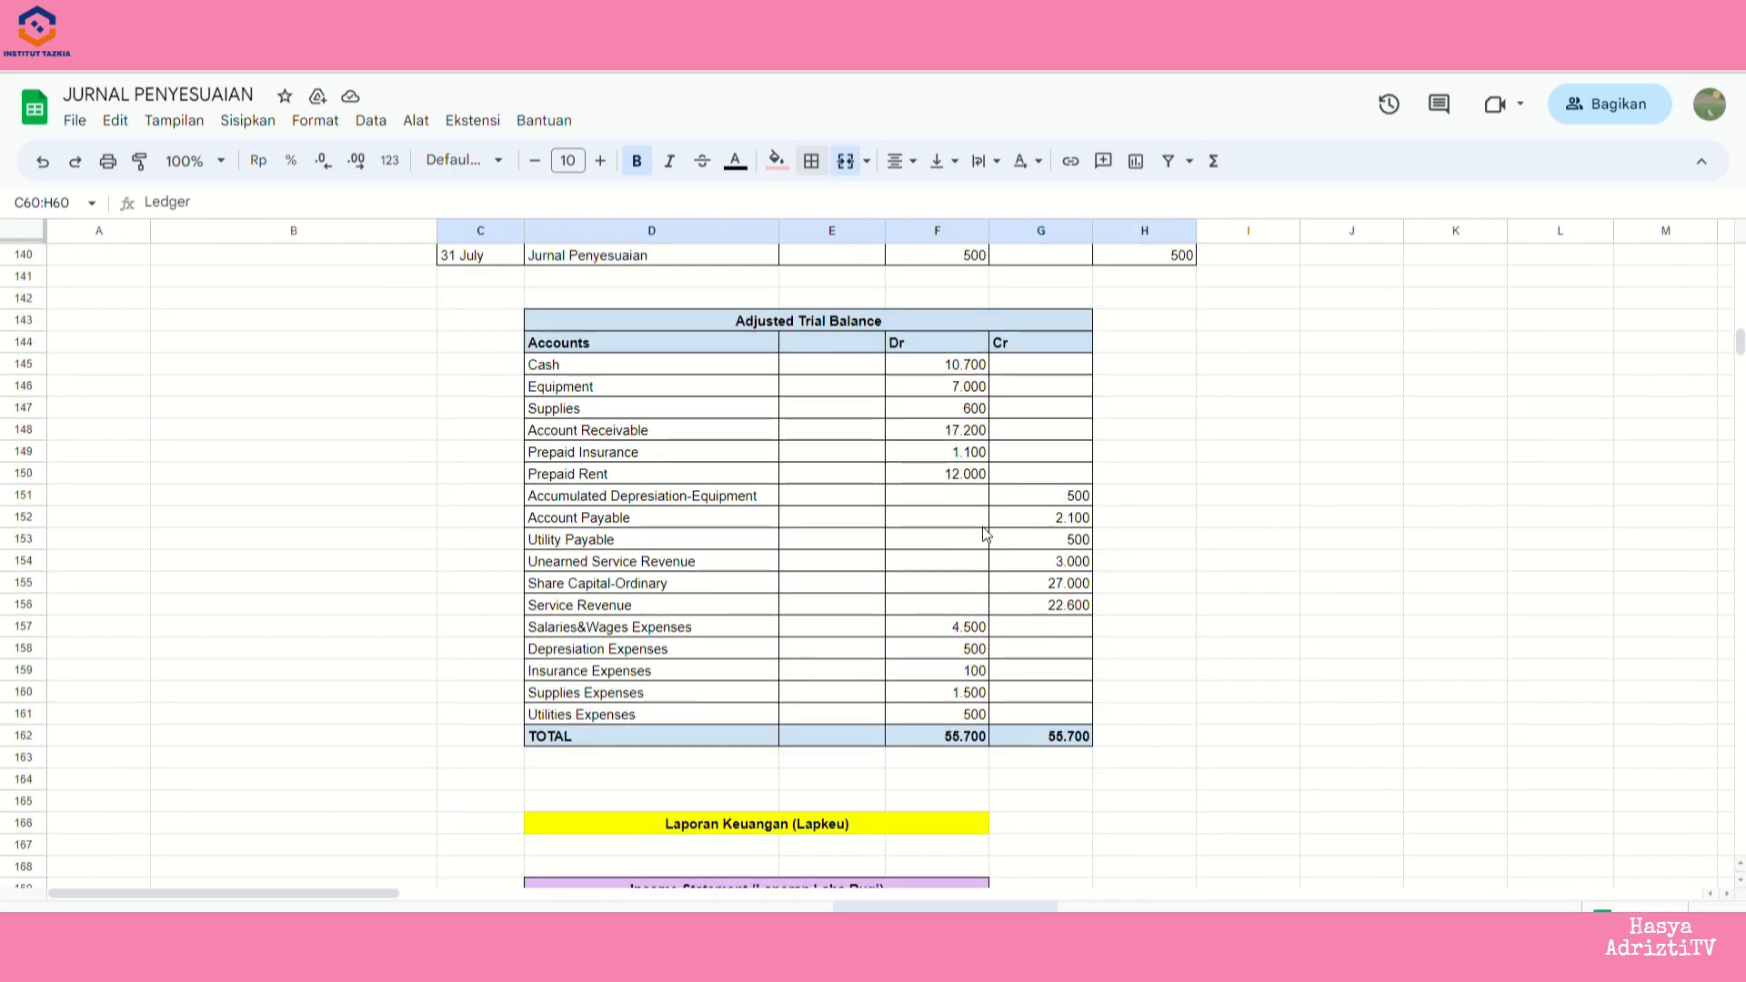
pyautogui.click(882, 320)
pyautogui.scroll(-2, 1046, 450)
pyautogui.scroll(-7, 1071, 467)
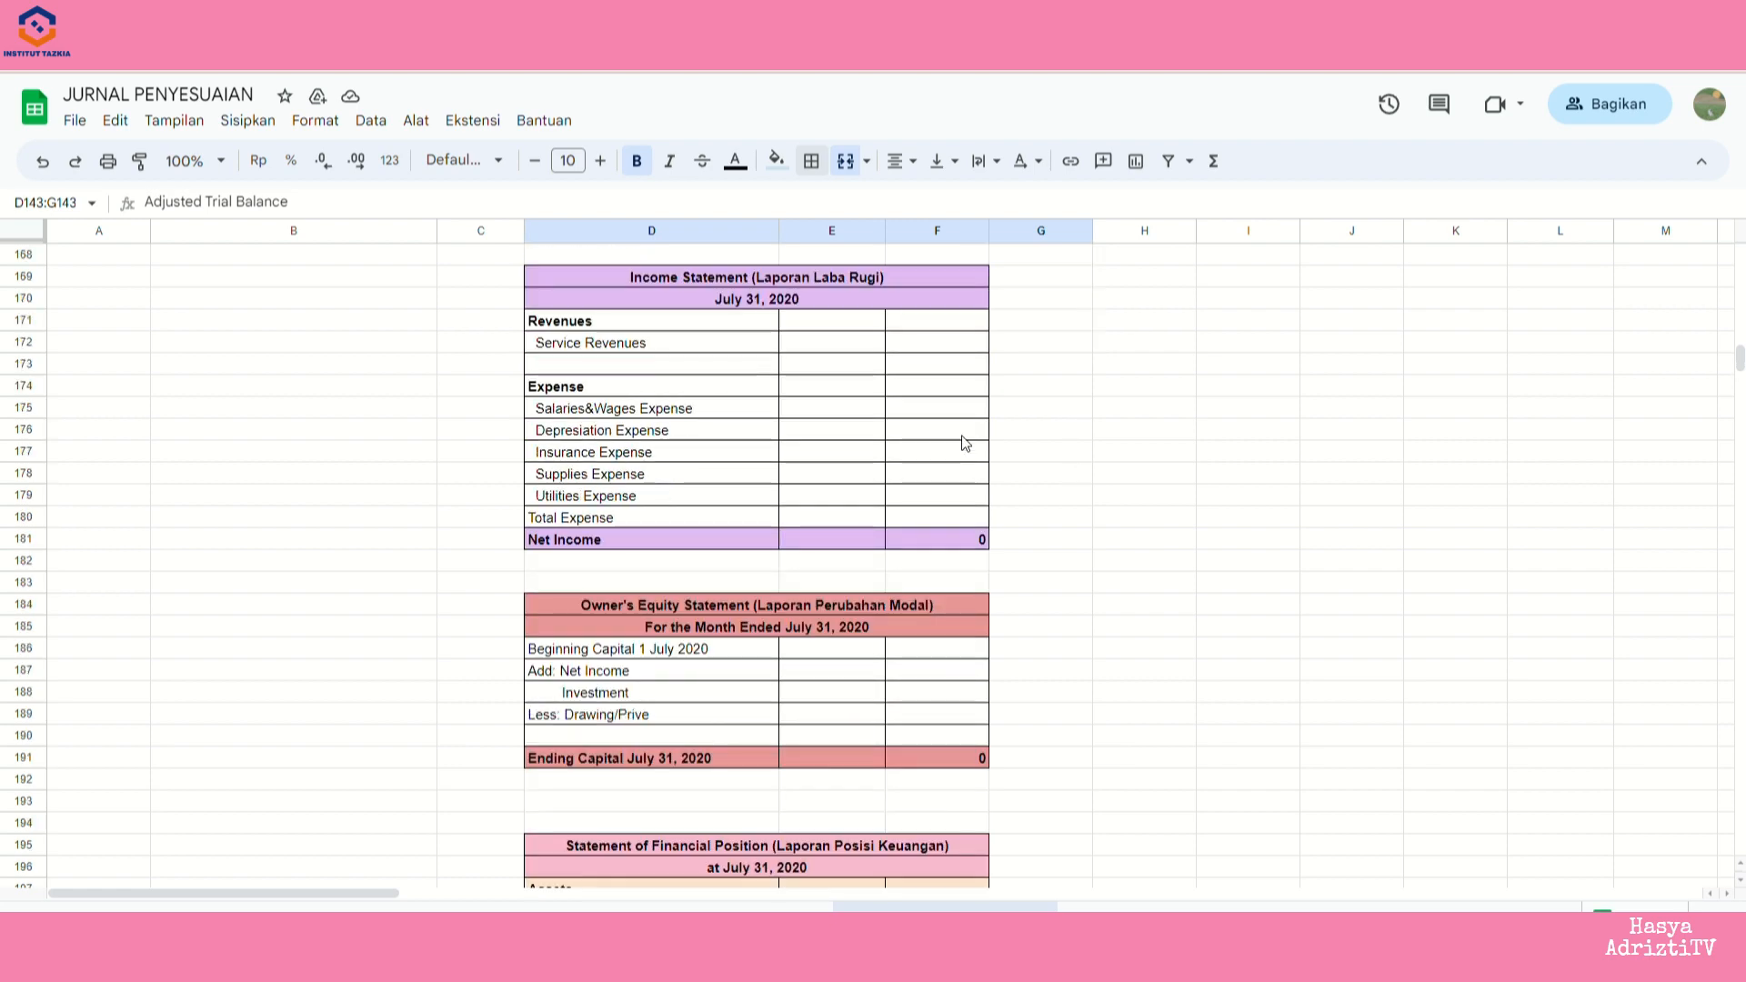
# - Review the account rows of the Income Statement, Owner's Equity Statement and Statement of Financial Position
pyautogui.moveTo(637, 320)
pyautogui.mouseDown()
pyautogui.moveTo(702, 421)
pyautogui.moveTo(706, 517)
pyautogui.mouseUp()
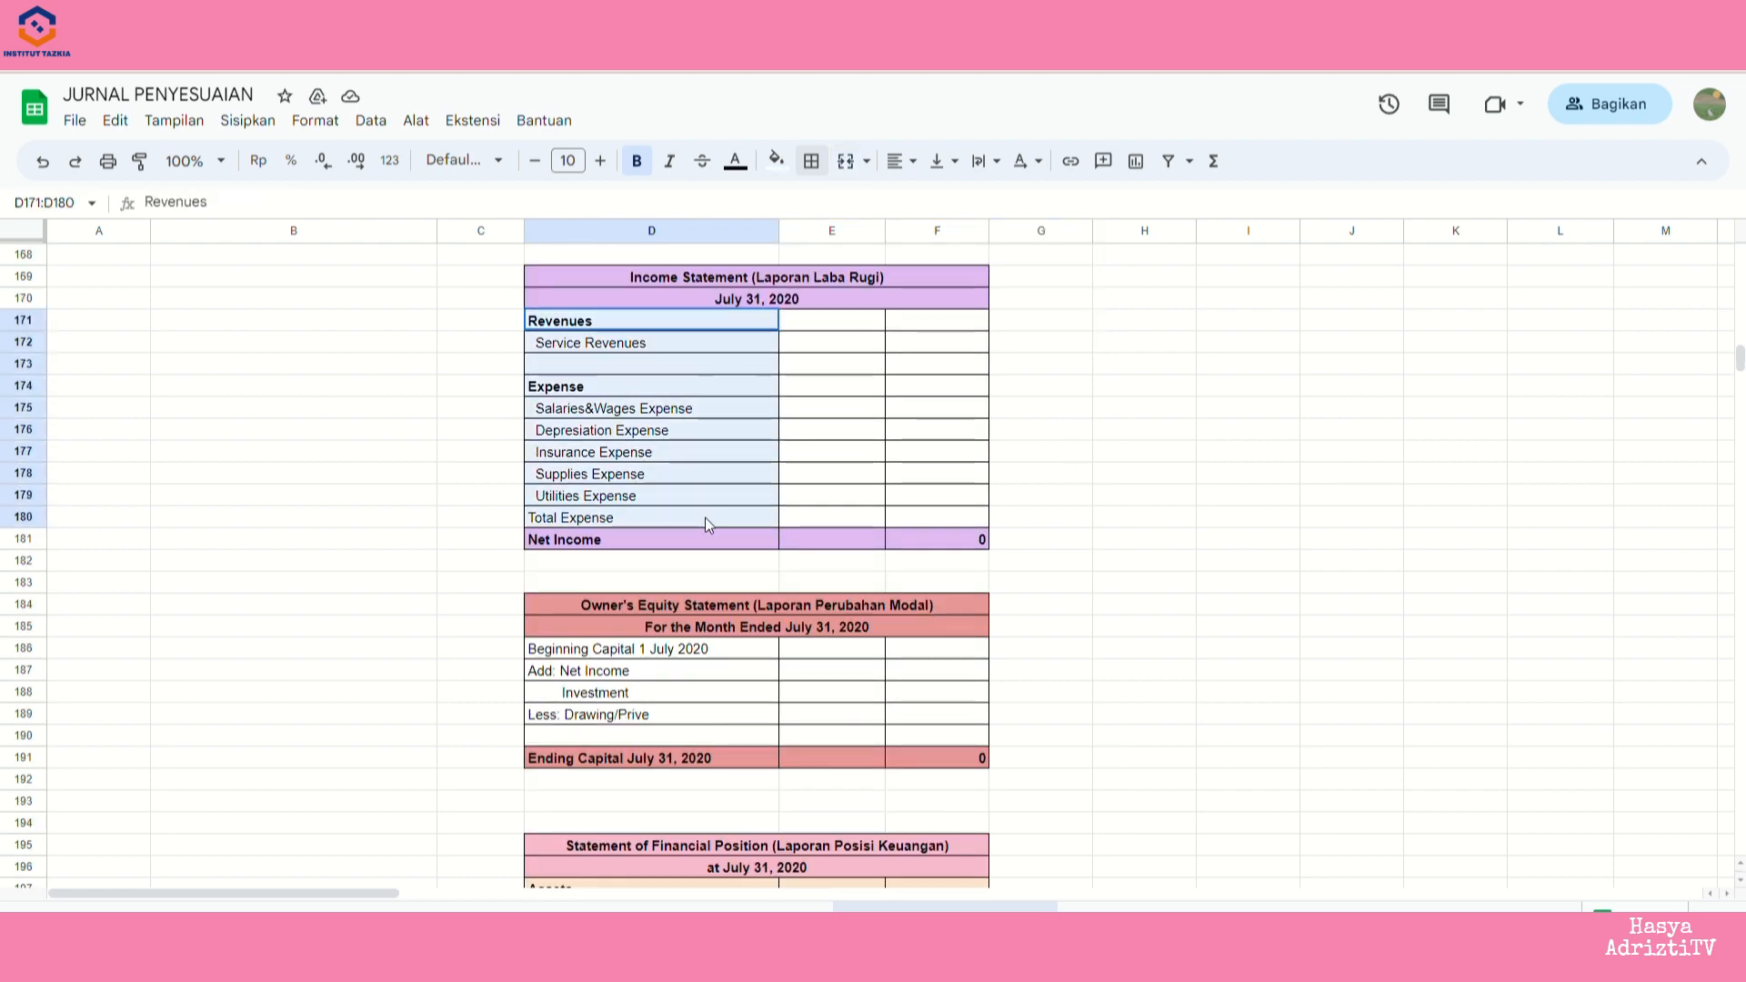
pyautogui.moveTo(718, 649); pyautogui.dragTo(728, 809)
pyautogui.scroll(-2, 735, 653)
pyautogui.scroll(-2, 738, 657)
pyautogui.scroll(10, 891, 585)
pyautogui.scroll(-4, 873, 590)
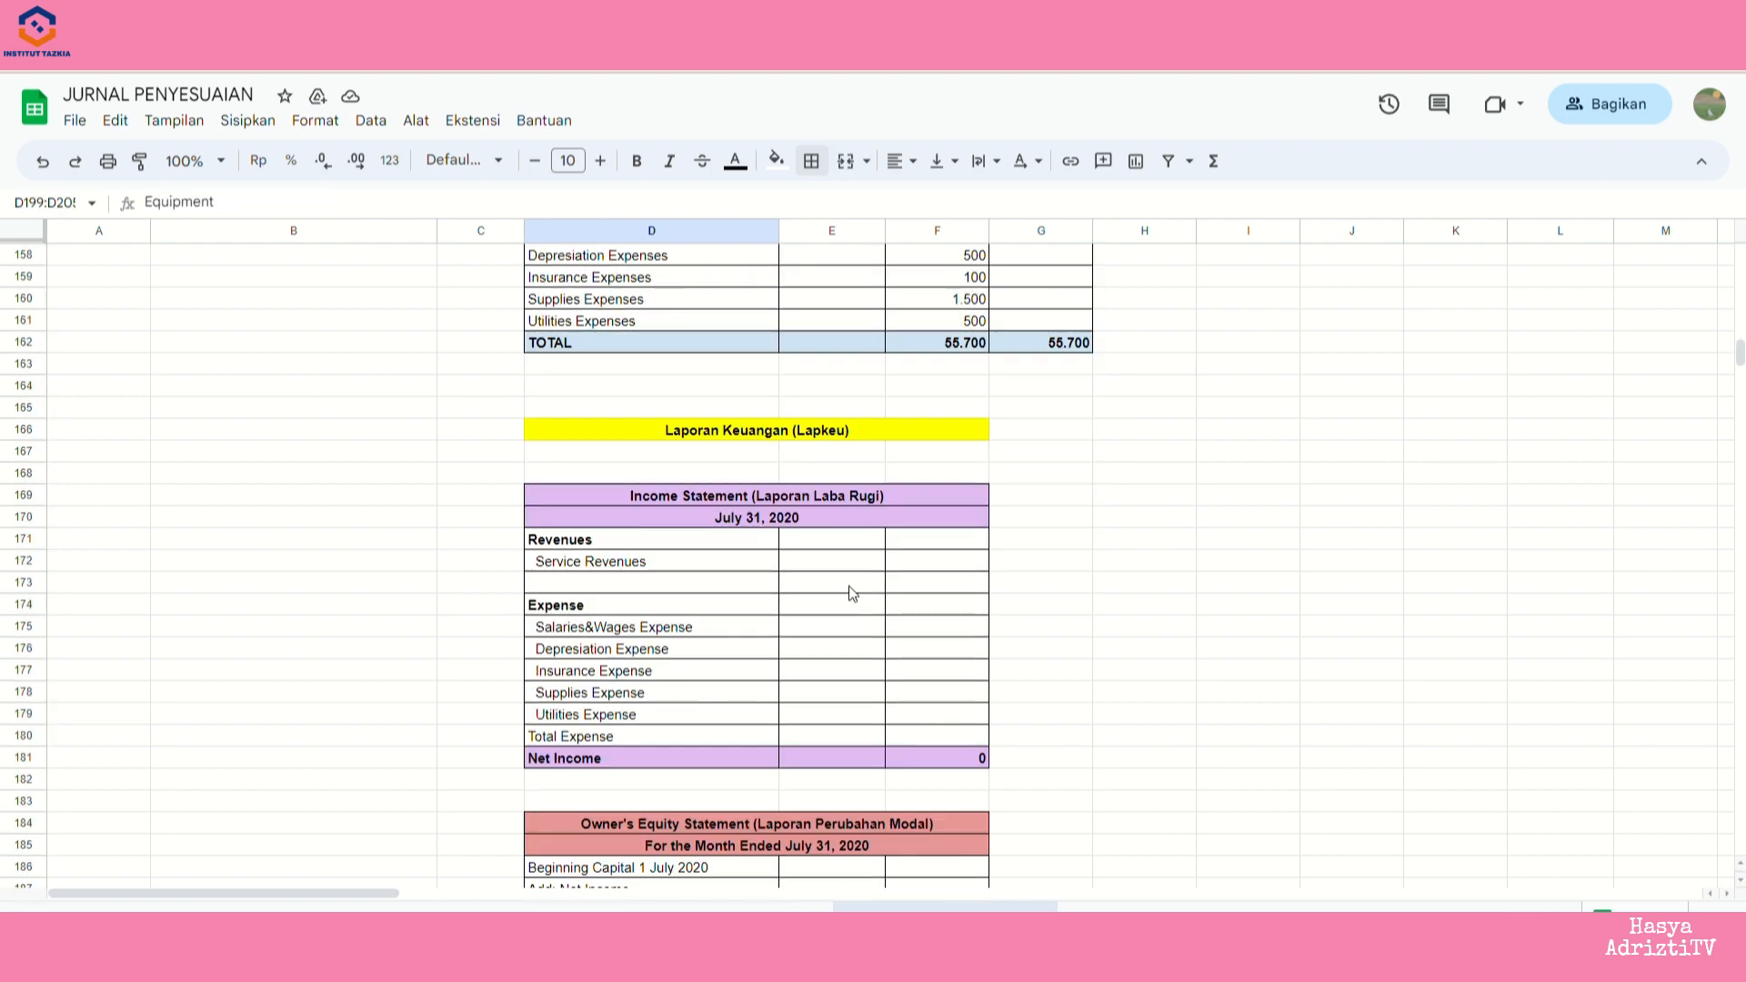
# - Link the Income Statement's Service Revenues amount in F172 to the Adjusted Trial Balance's Service Revenue credit with =G156
pyautogui.click(928, 502)
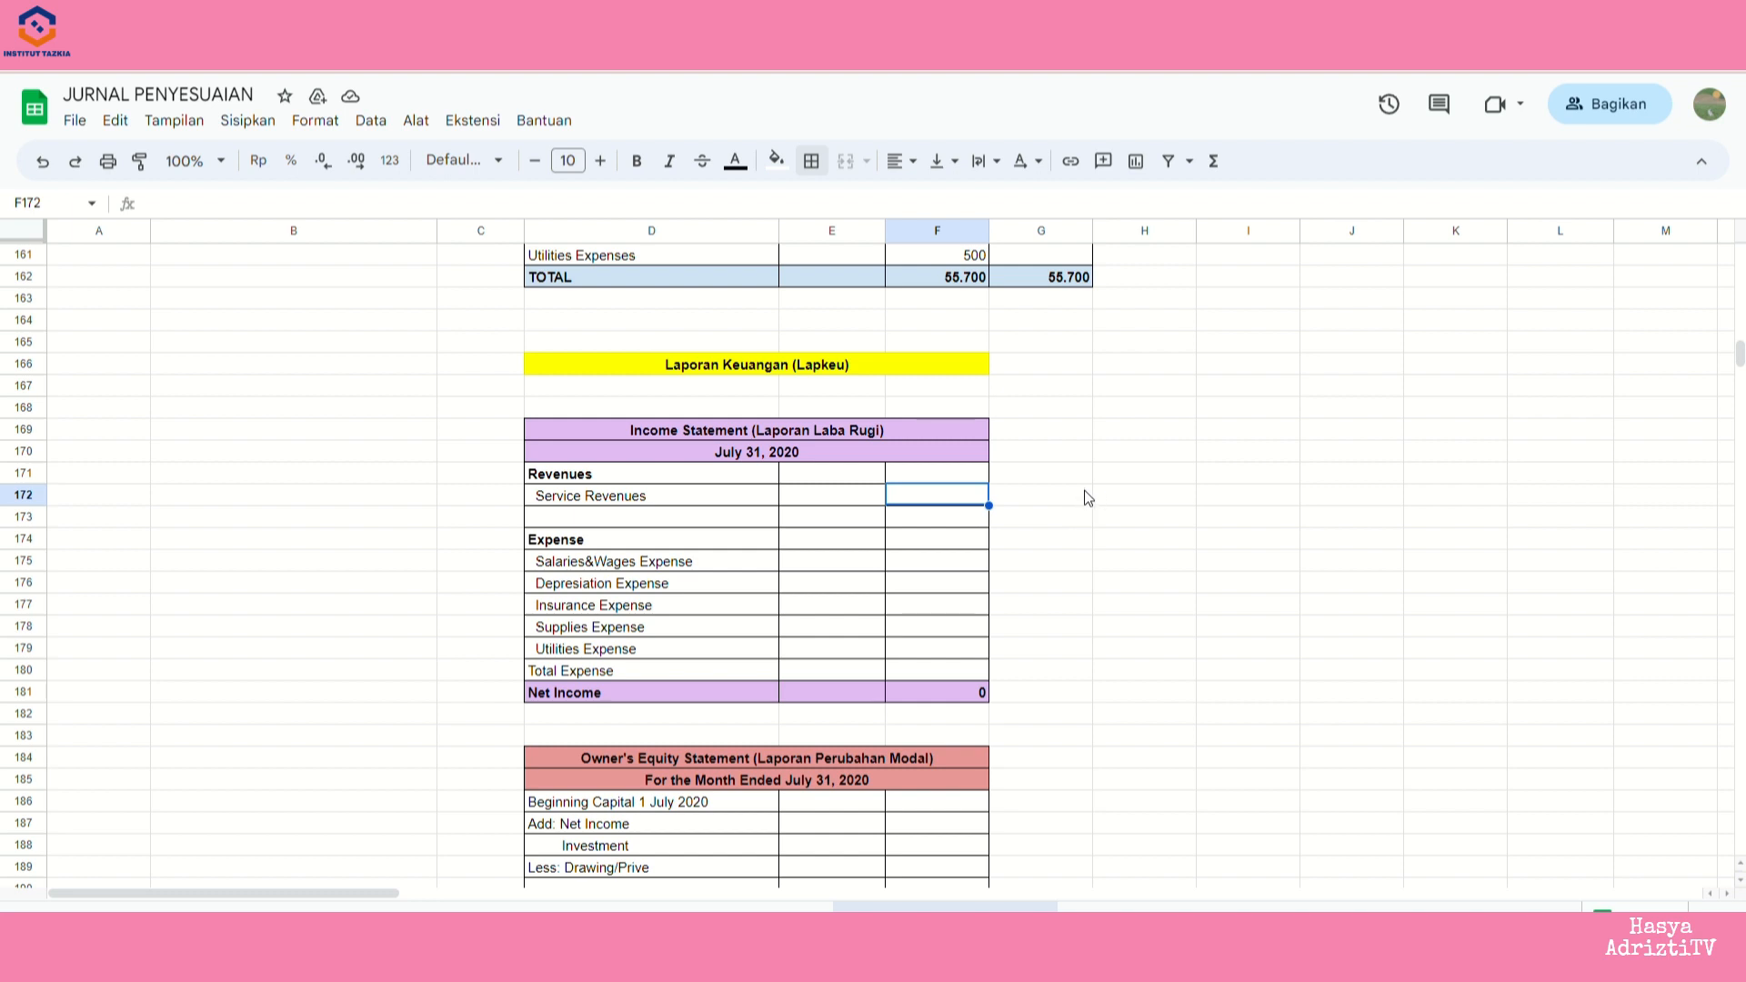
pyautogui.scroll(4, 1082, 483)
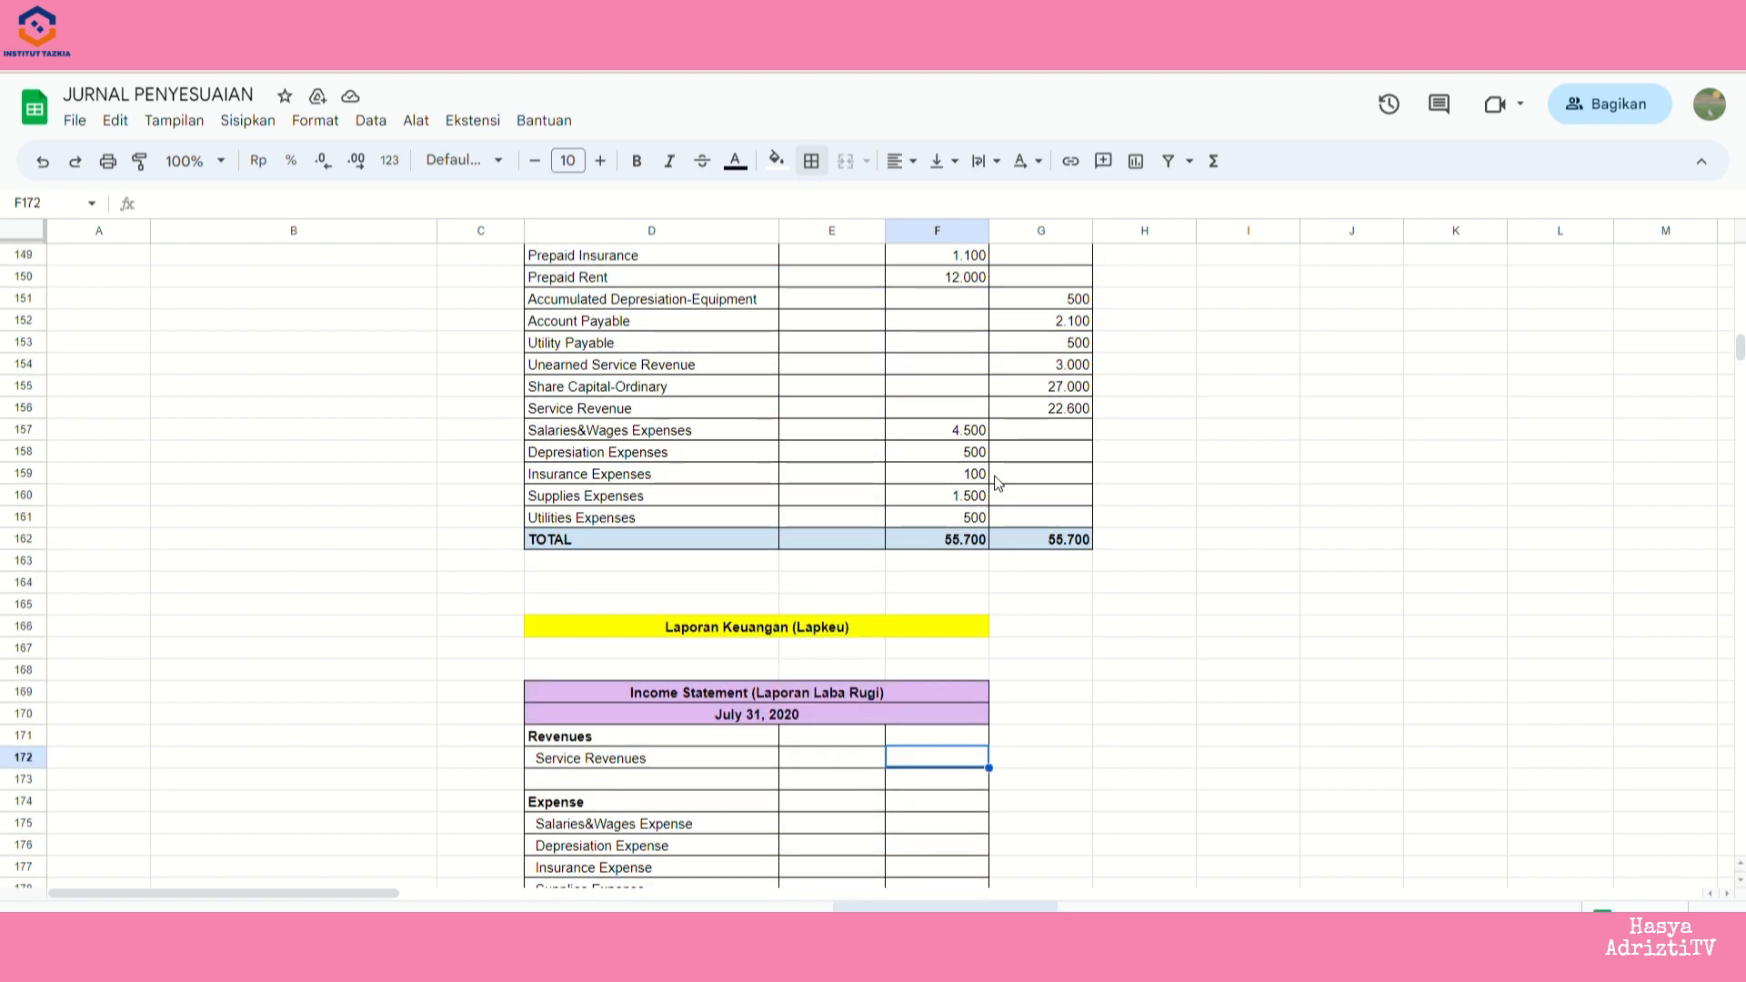
pyautogui.scroll(-2, 1024, 562)
pyautogui.write('=')
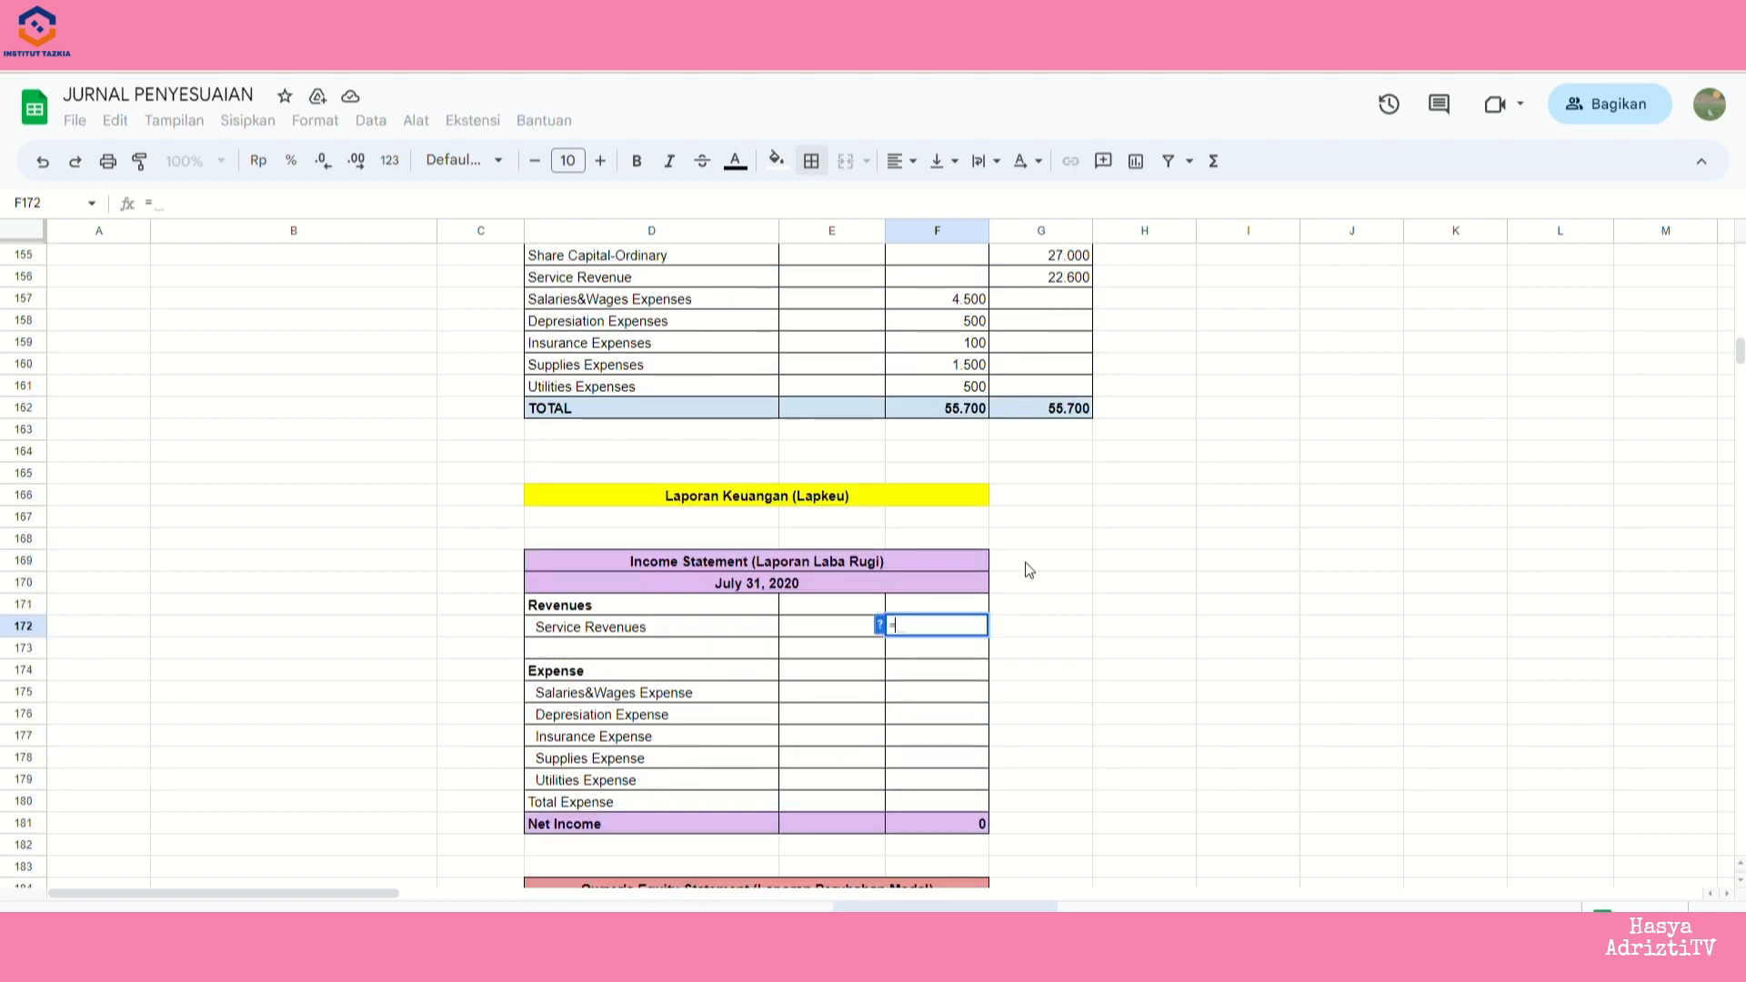
pyautogui.scroll(2, 1029, 570)
pyautogui.scroll(2, 616, 452)
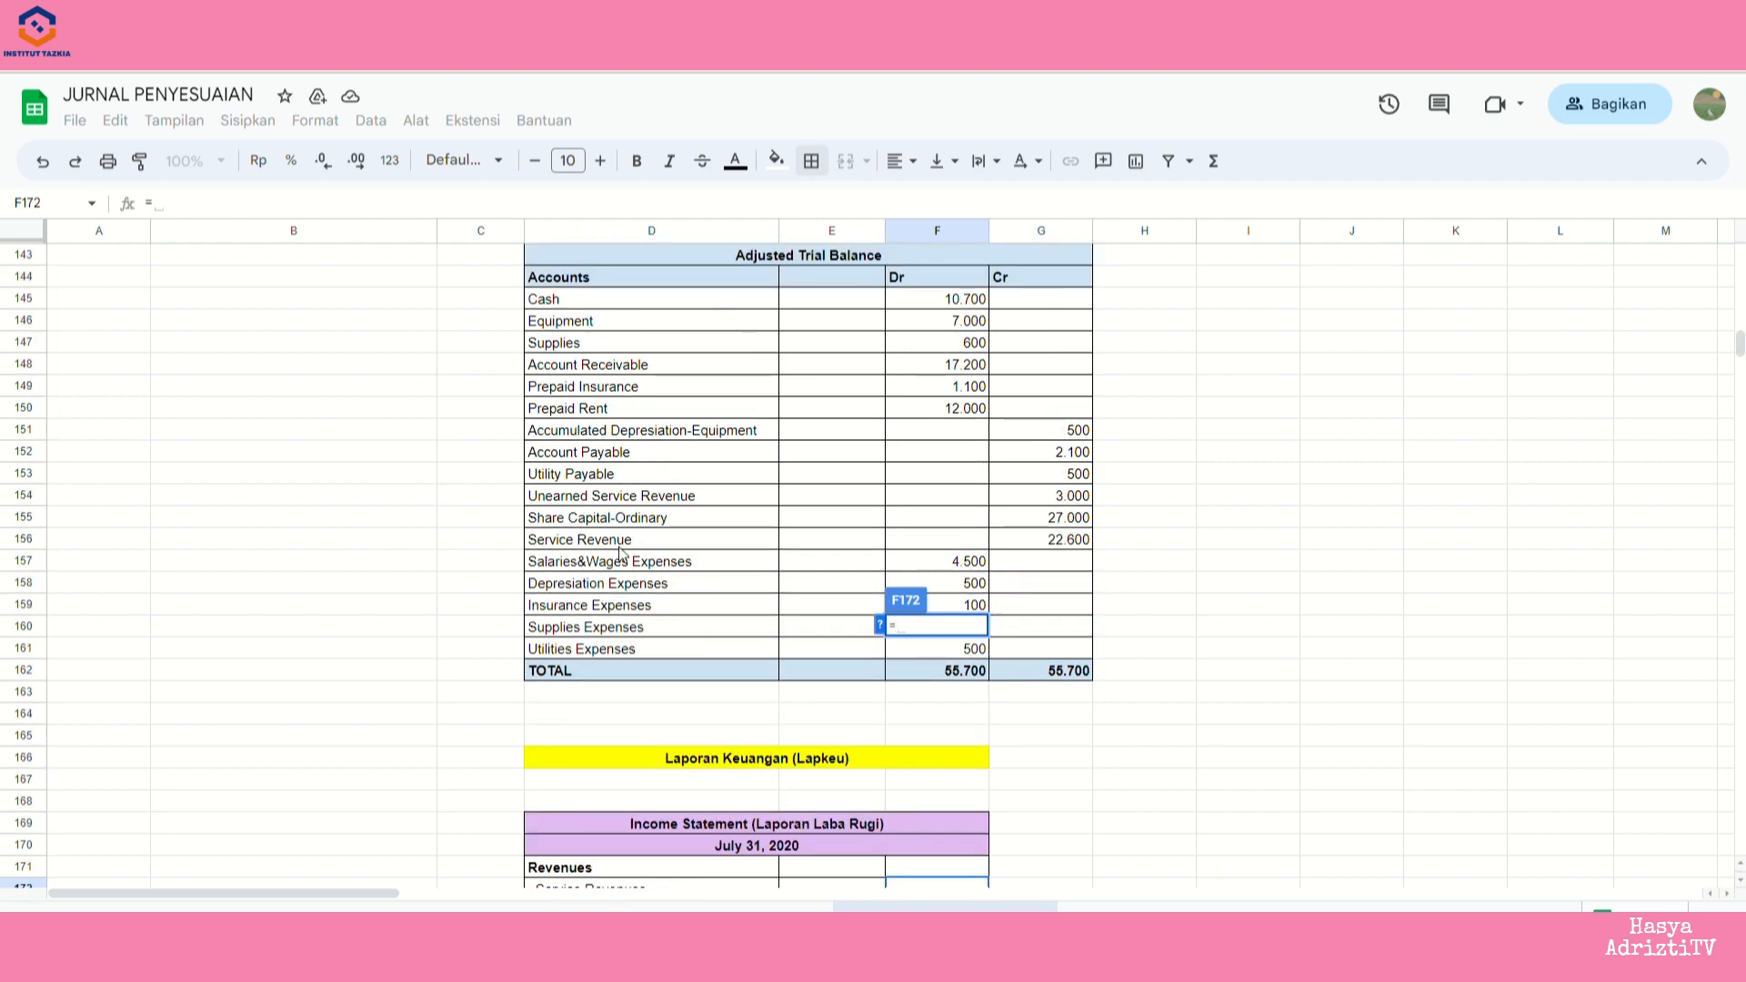
pyautogui.click(1071, 541)
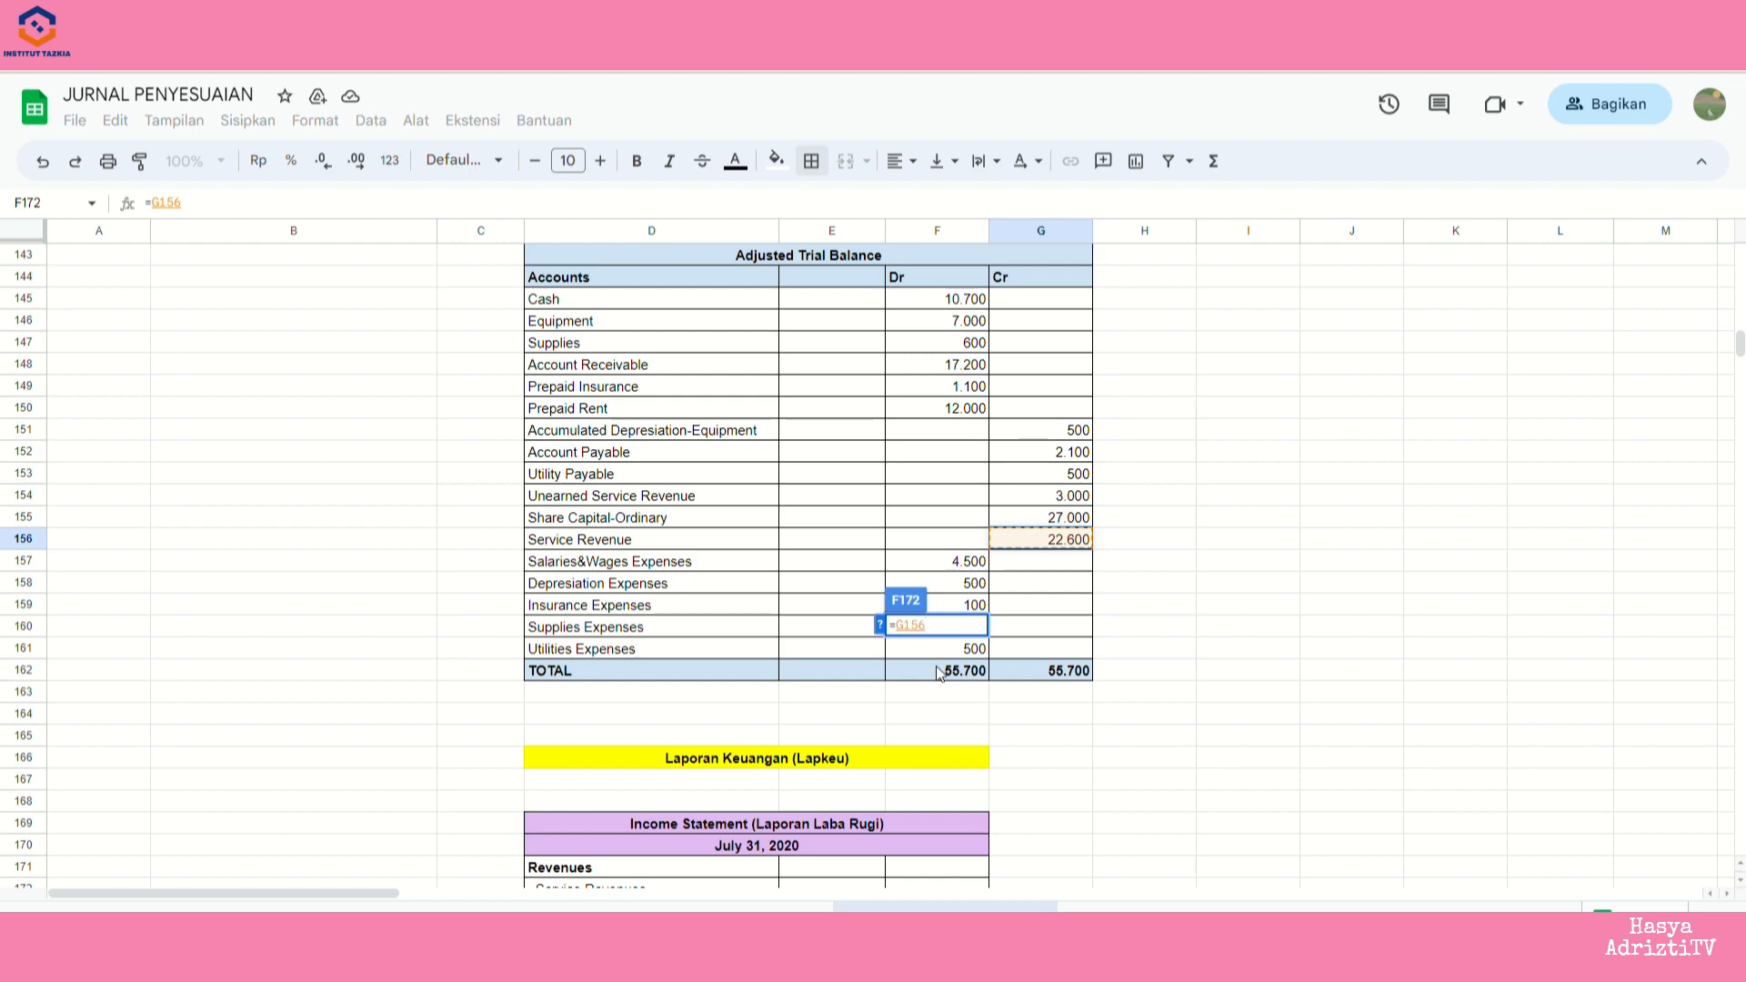
pyautogui.press('Return')
# - Examine the Expense rows, the Net Income formula, the Ending Capital row and the Statement of Financial Position
pyautogui.scroll(-5, 936, 666)
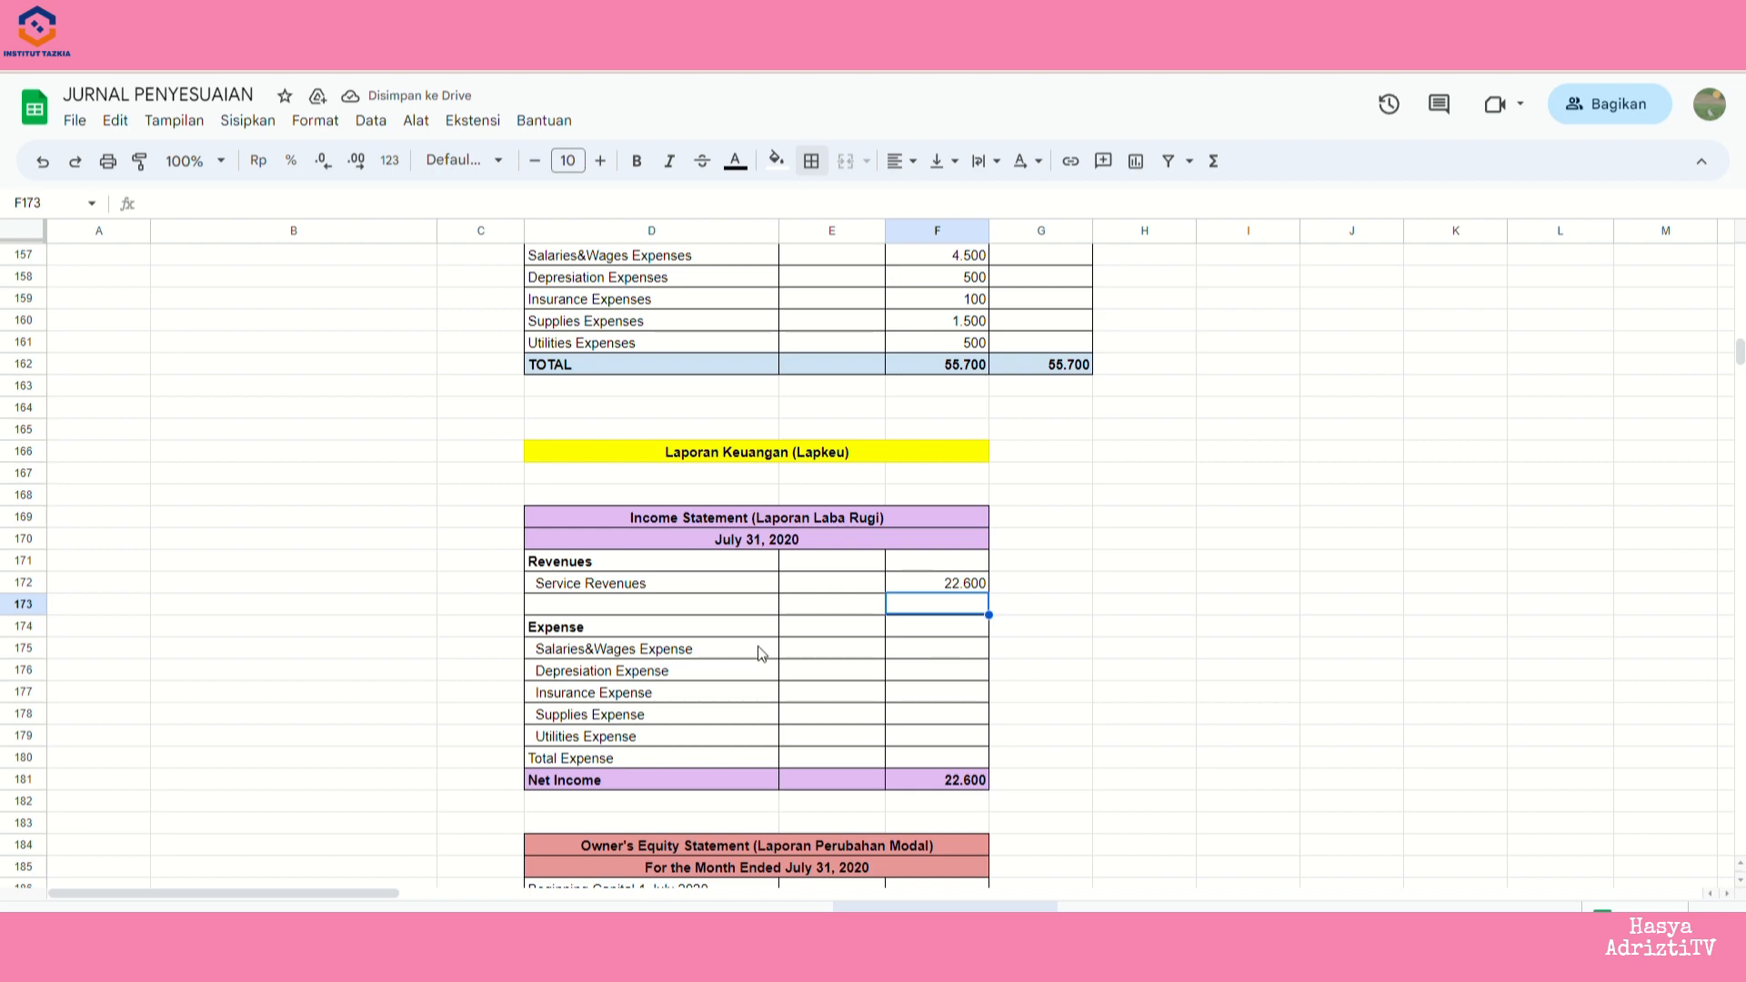
pyautogui.moveTo(746, 627); pyautogui.dragTo(713, 759)
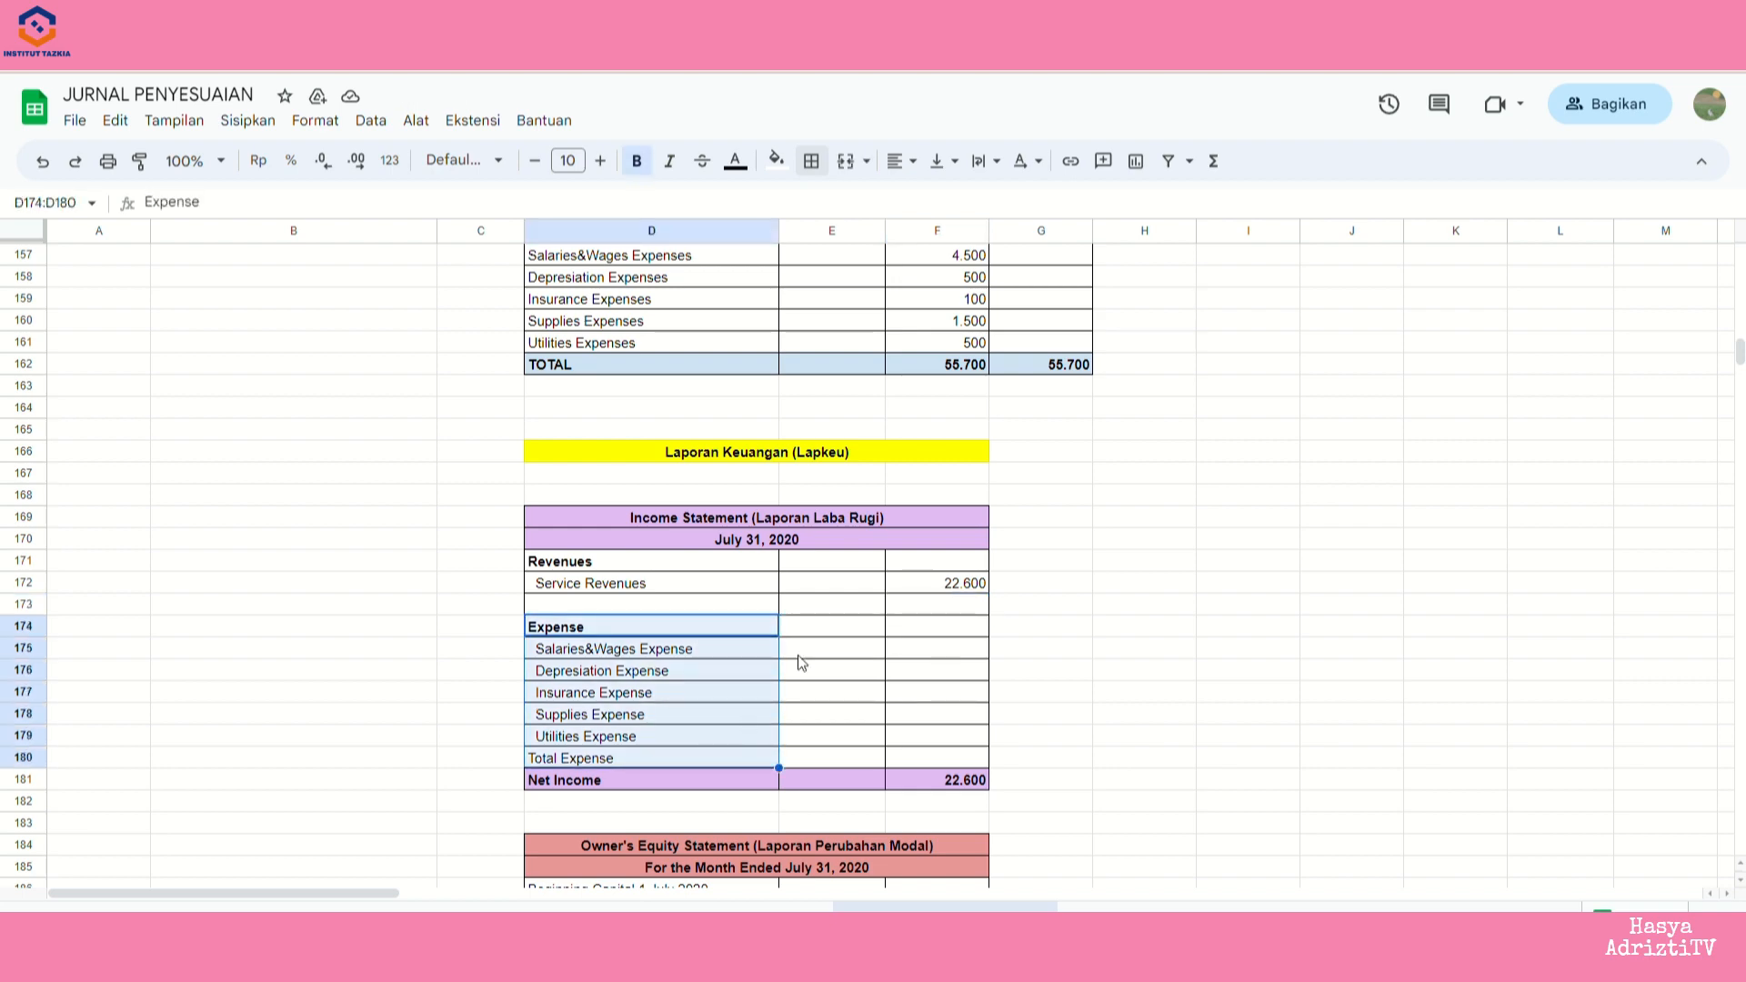
pyautogui.click(937, 647)
pyautogui.scroll(-1, 816, 728)
pyautogui.click(924, 712)
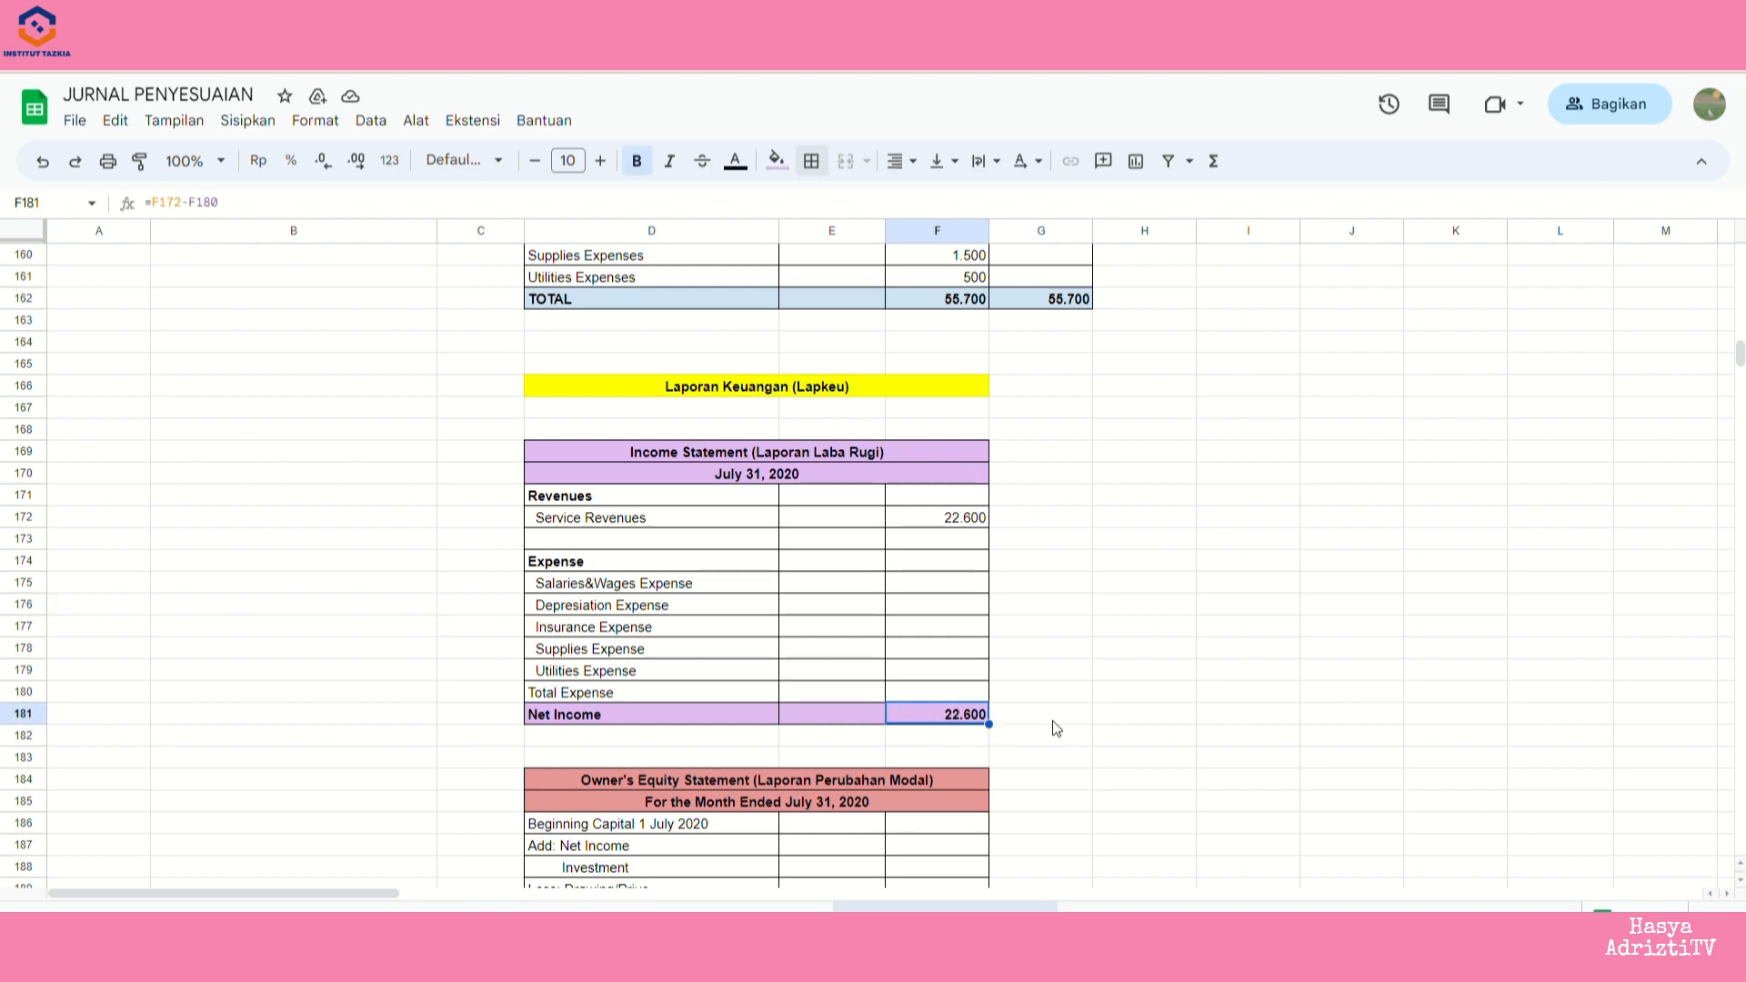
pyautogui.scroll(-5, 1022, 700)
pyautogui.click(951, 605)
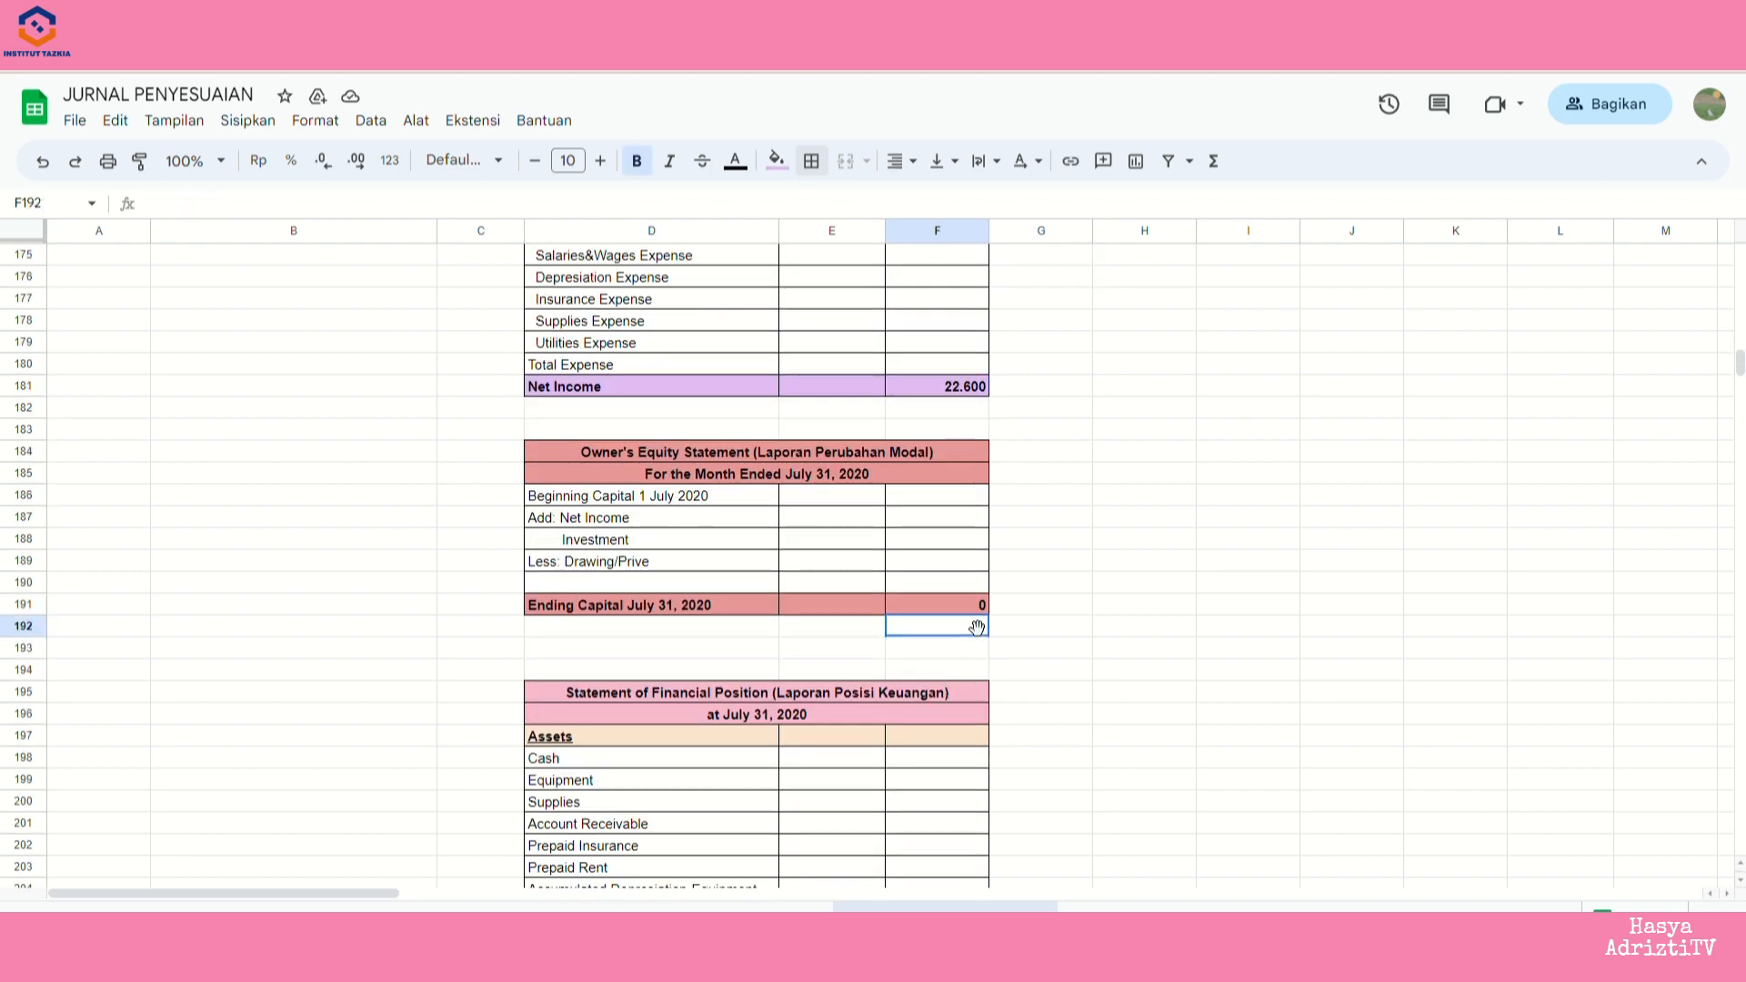
pyautogui.scroll(-4, 1066, 619)
pyautogui.scroll(-3, 1066, 618)
pyautogui.click(957, 453)
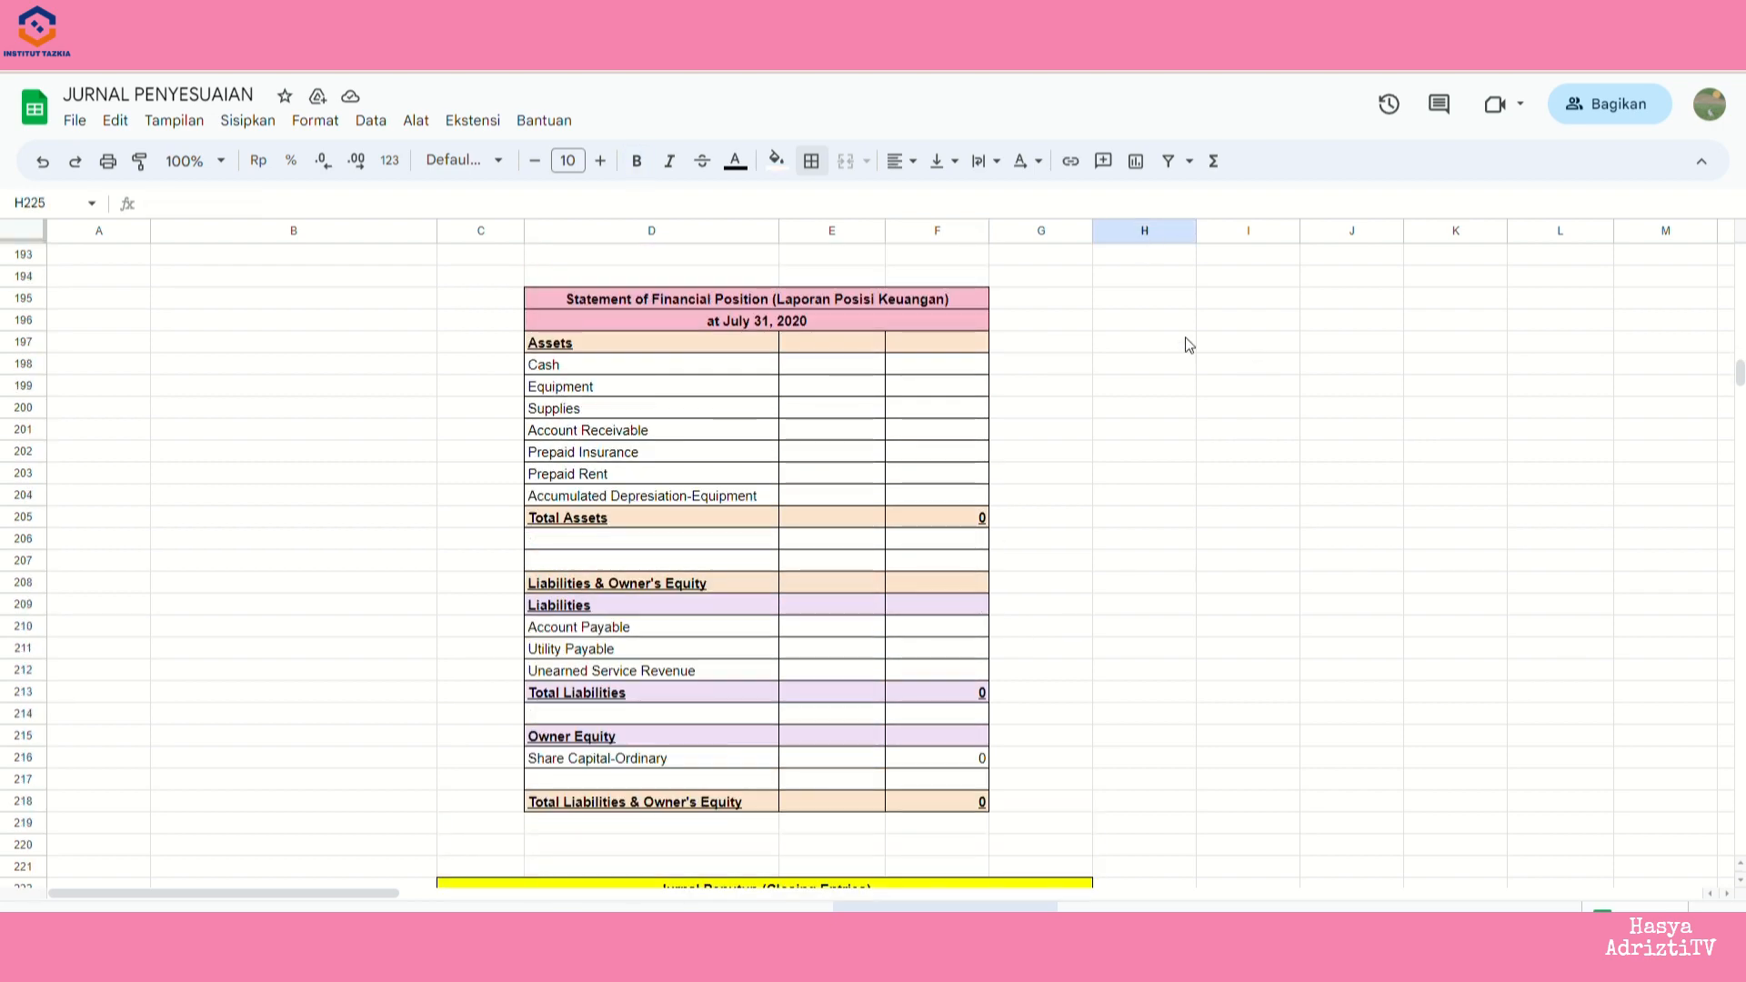
# - Link the Income Statement's Salaries&Wages Expense amount in F175 to the Adjusted Trial Balance's debit with =F157
pyautogui.scroll(12, 1180, 494)
pyautogui.scroll(-1, 1180, 493)
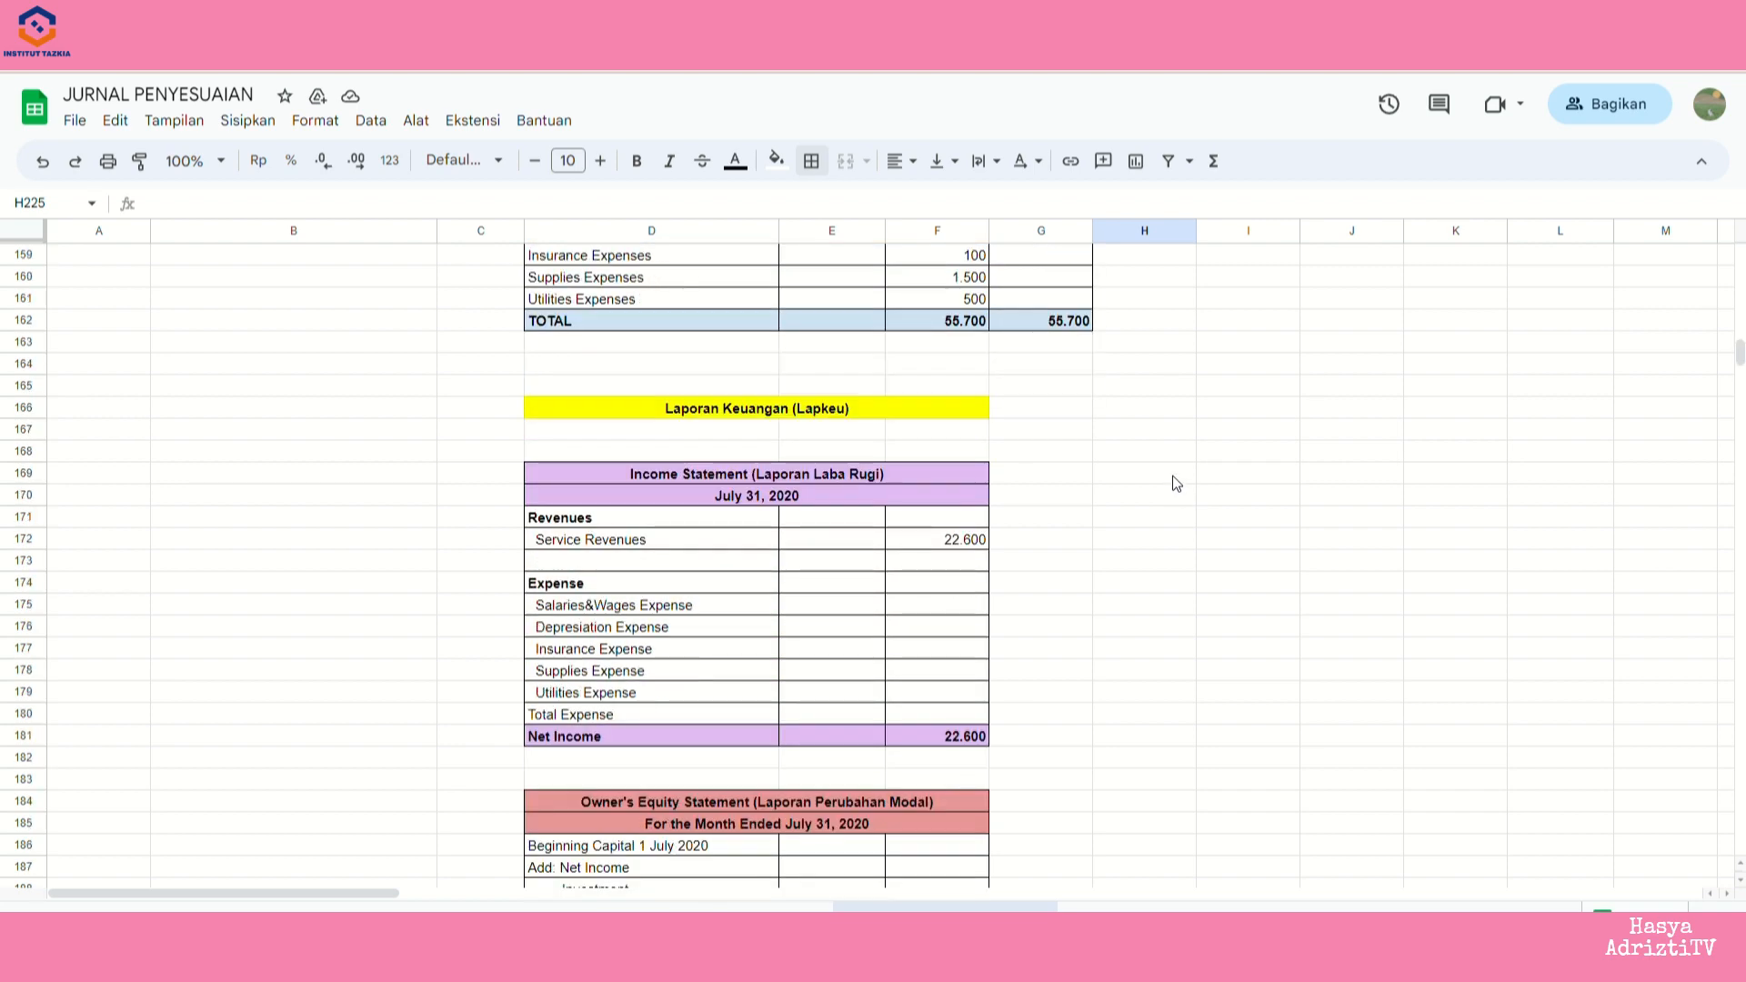
pyautogui.scroll(-1, 1170, 483)
pyautogui.click(931, 536)
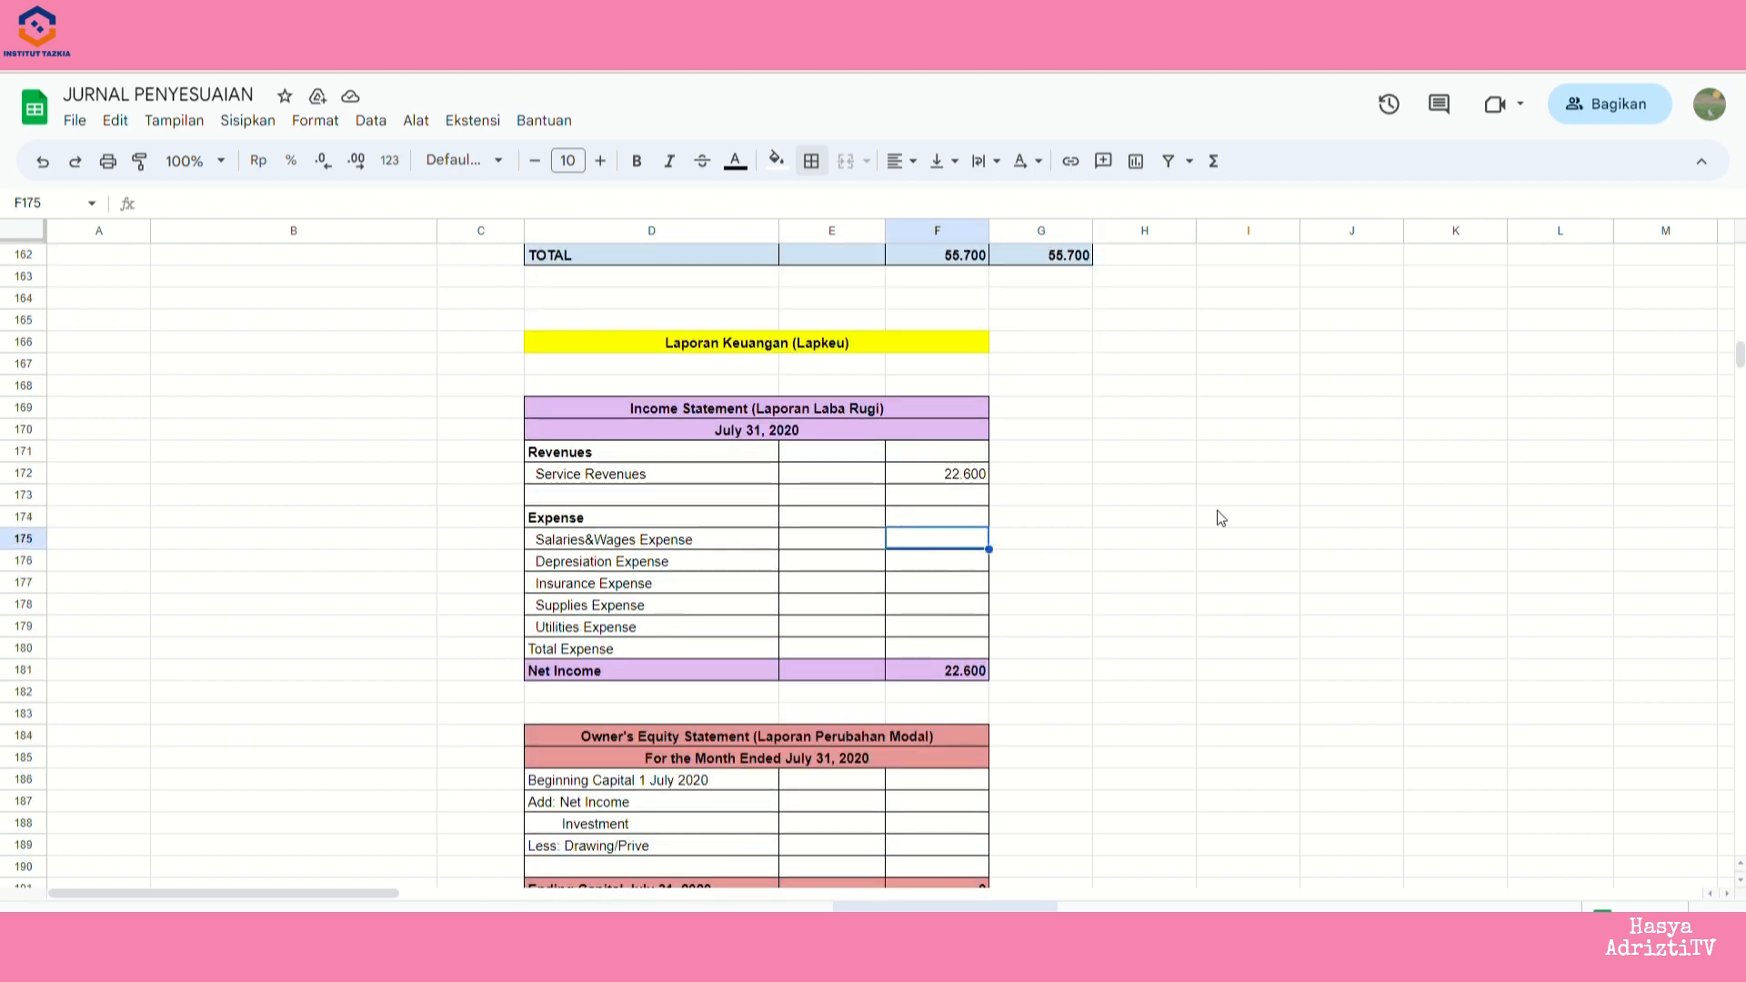
pyautogui.write('=')
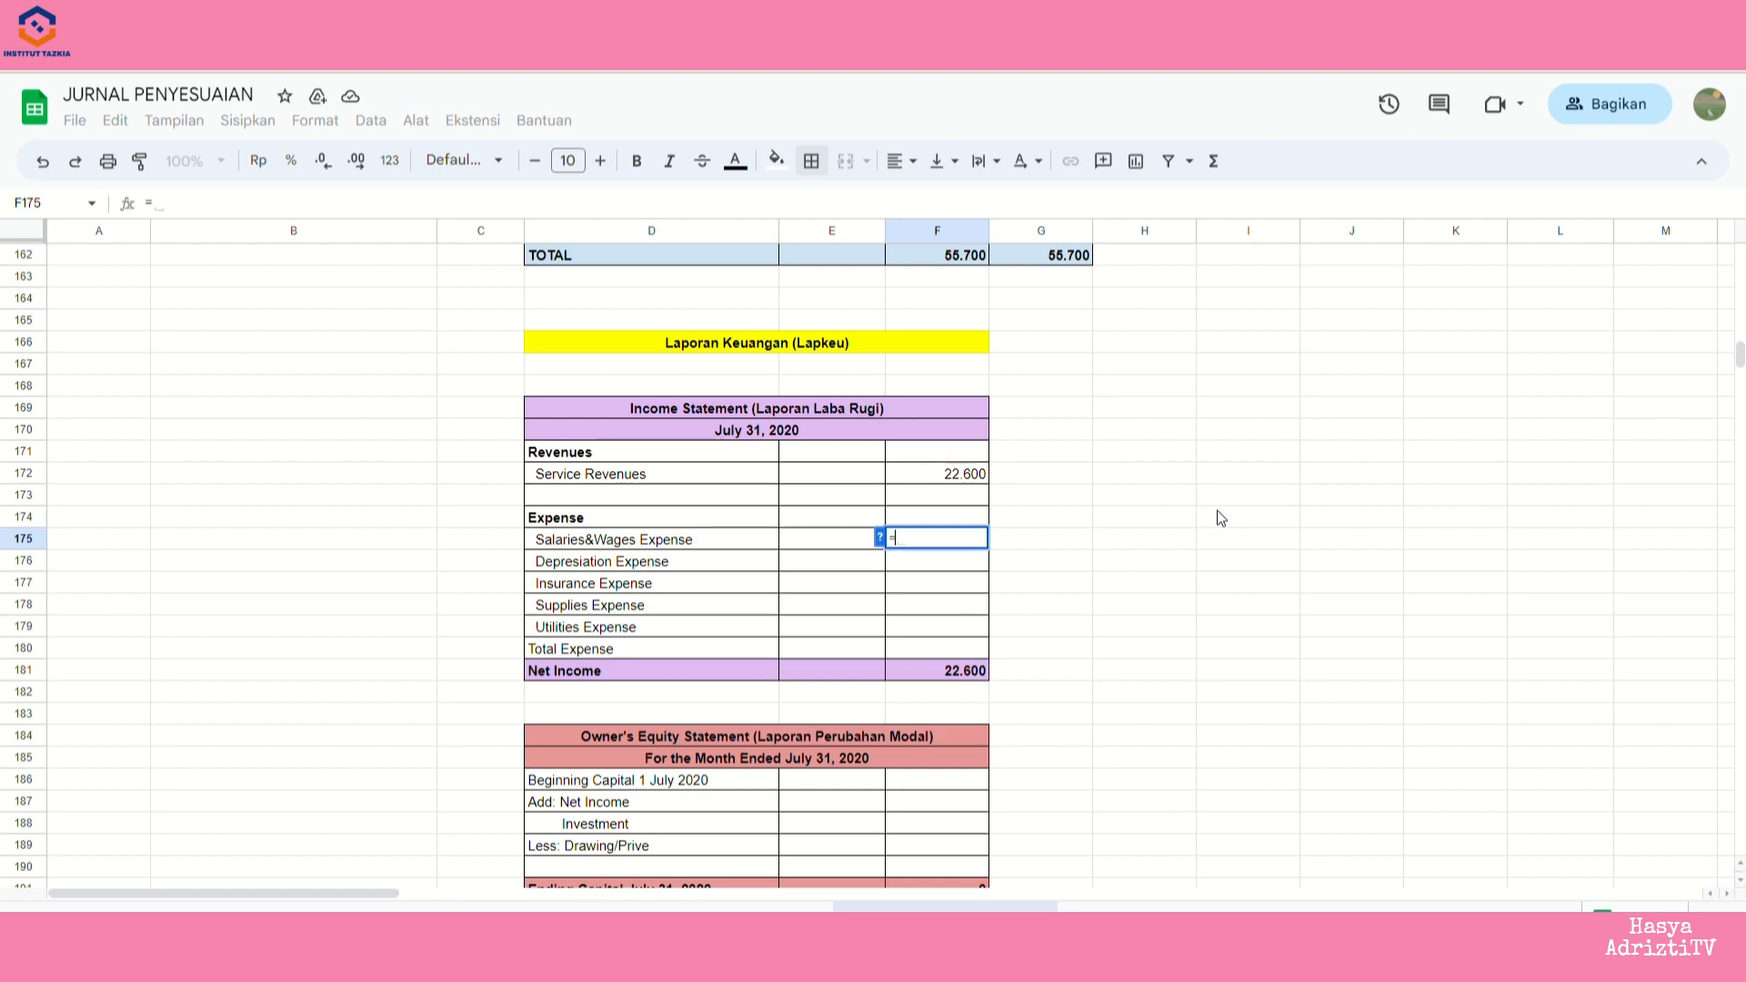
pyautogui.scroll(4, 1137, 551)
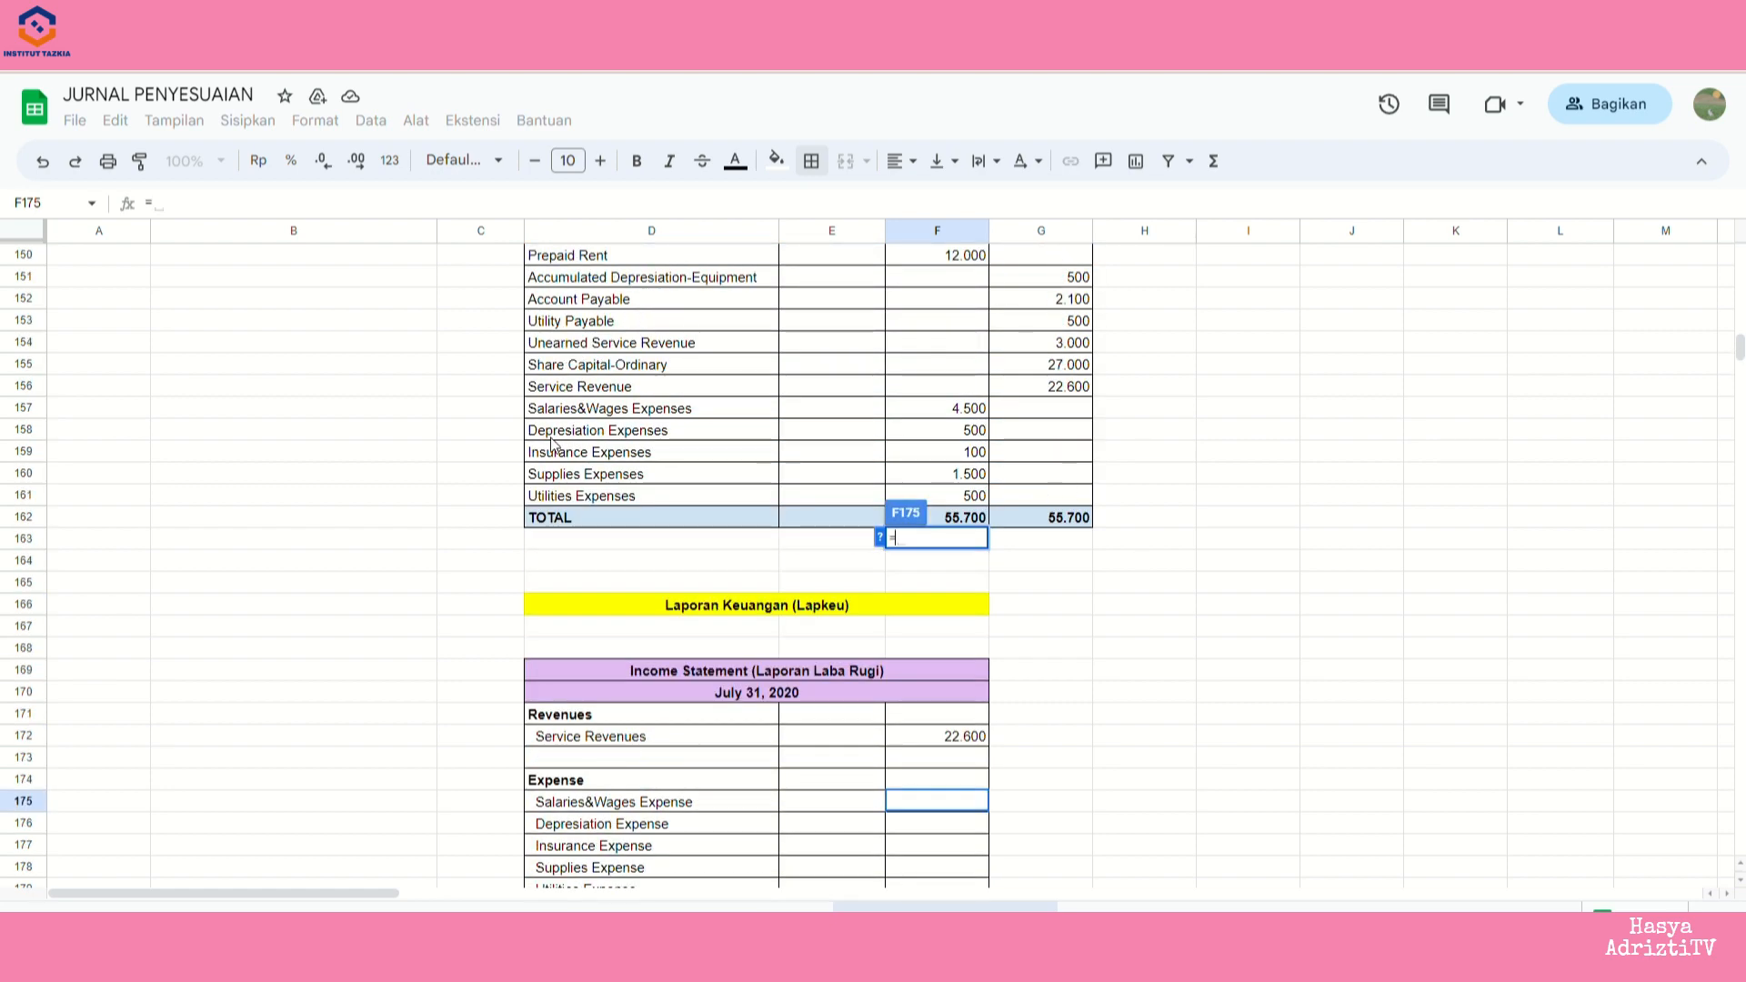
pyautogui.click(931, 418)
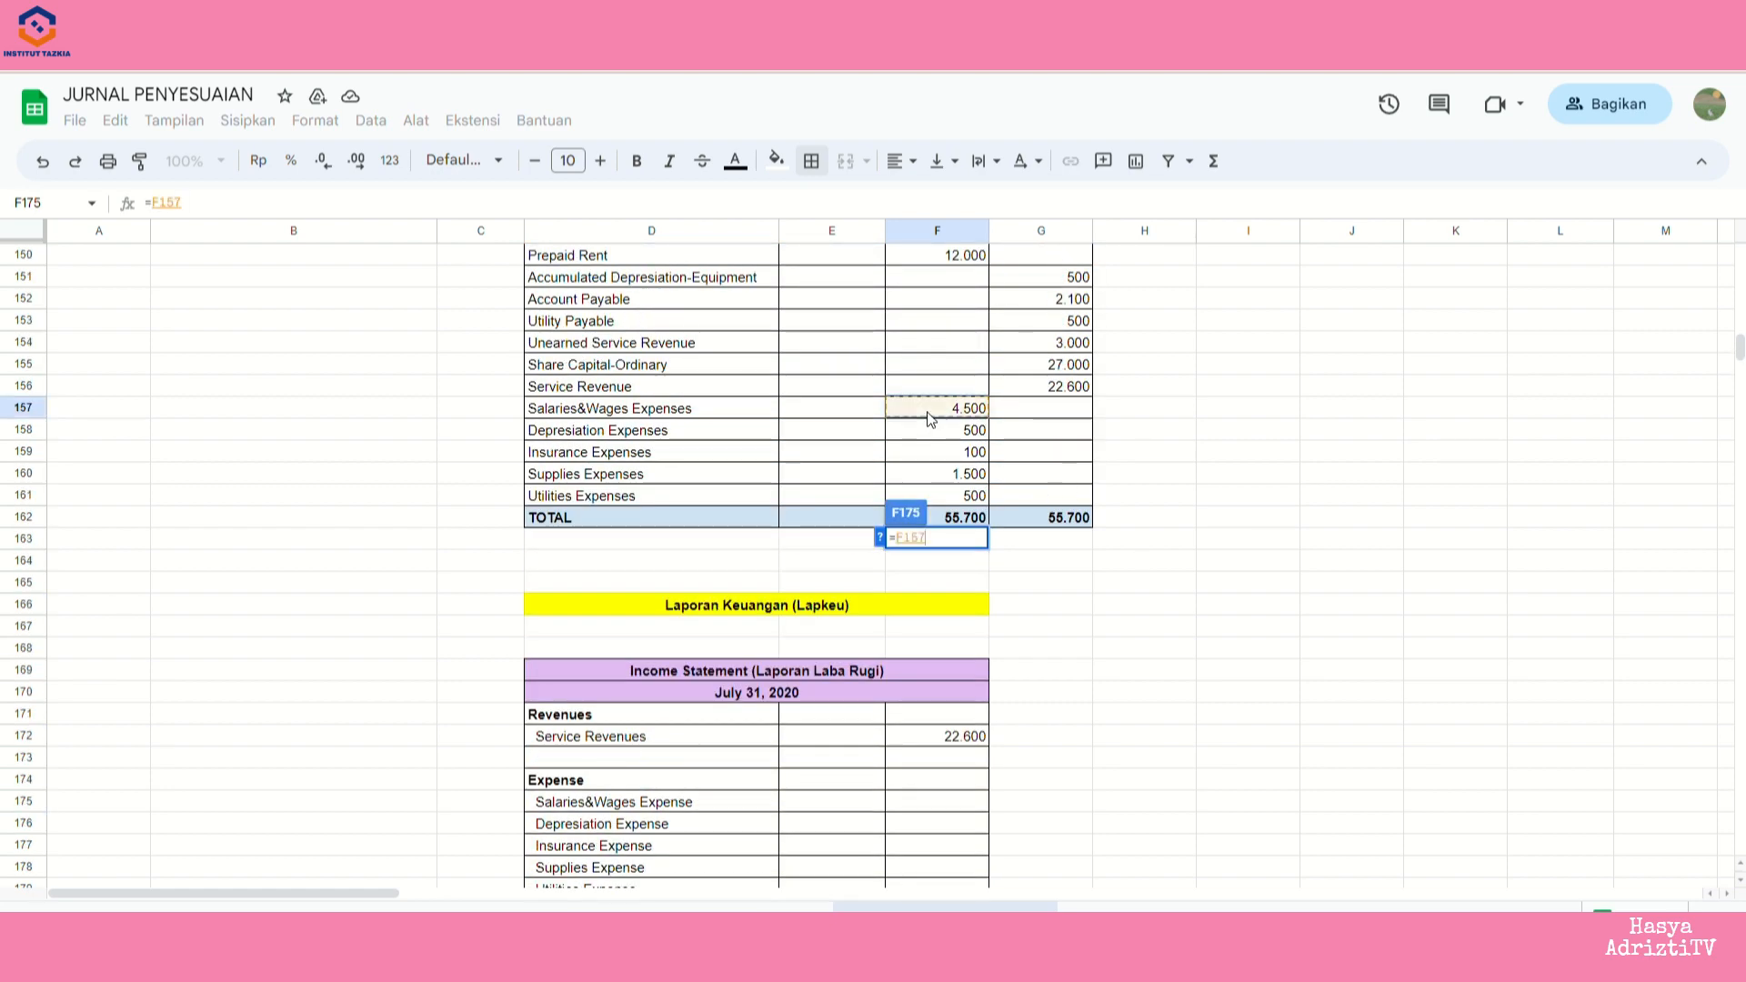
pyautogui.press('Return')
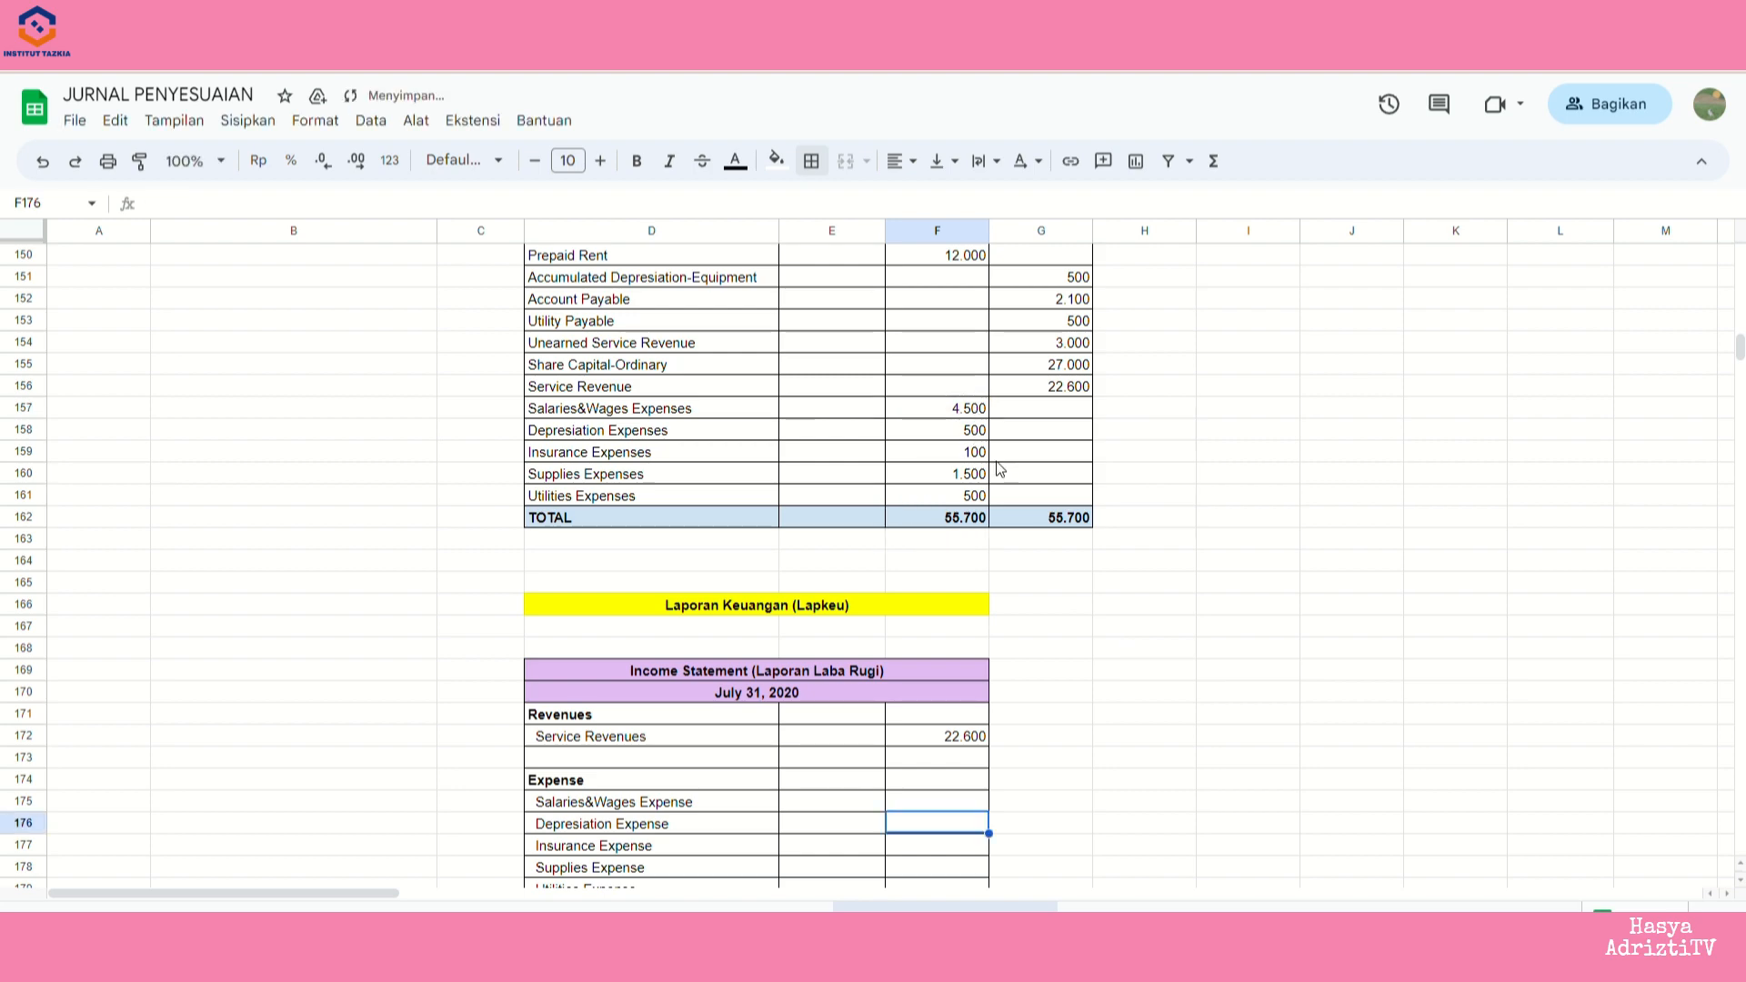
# - Compare the order of the Income Statement's expense accounts with the expense accounts in the Adjusted Trial Balance
pyautogui.scroll(-6, 1033, 616)
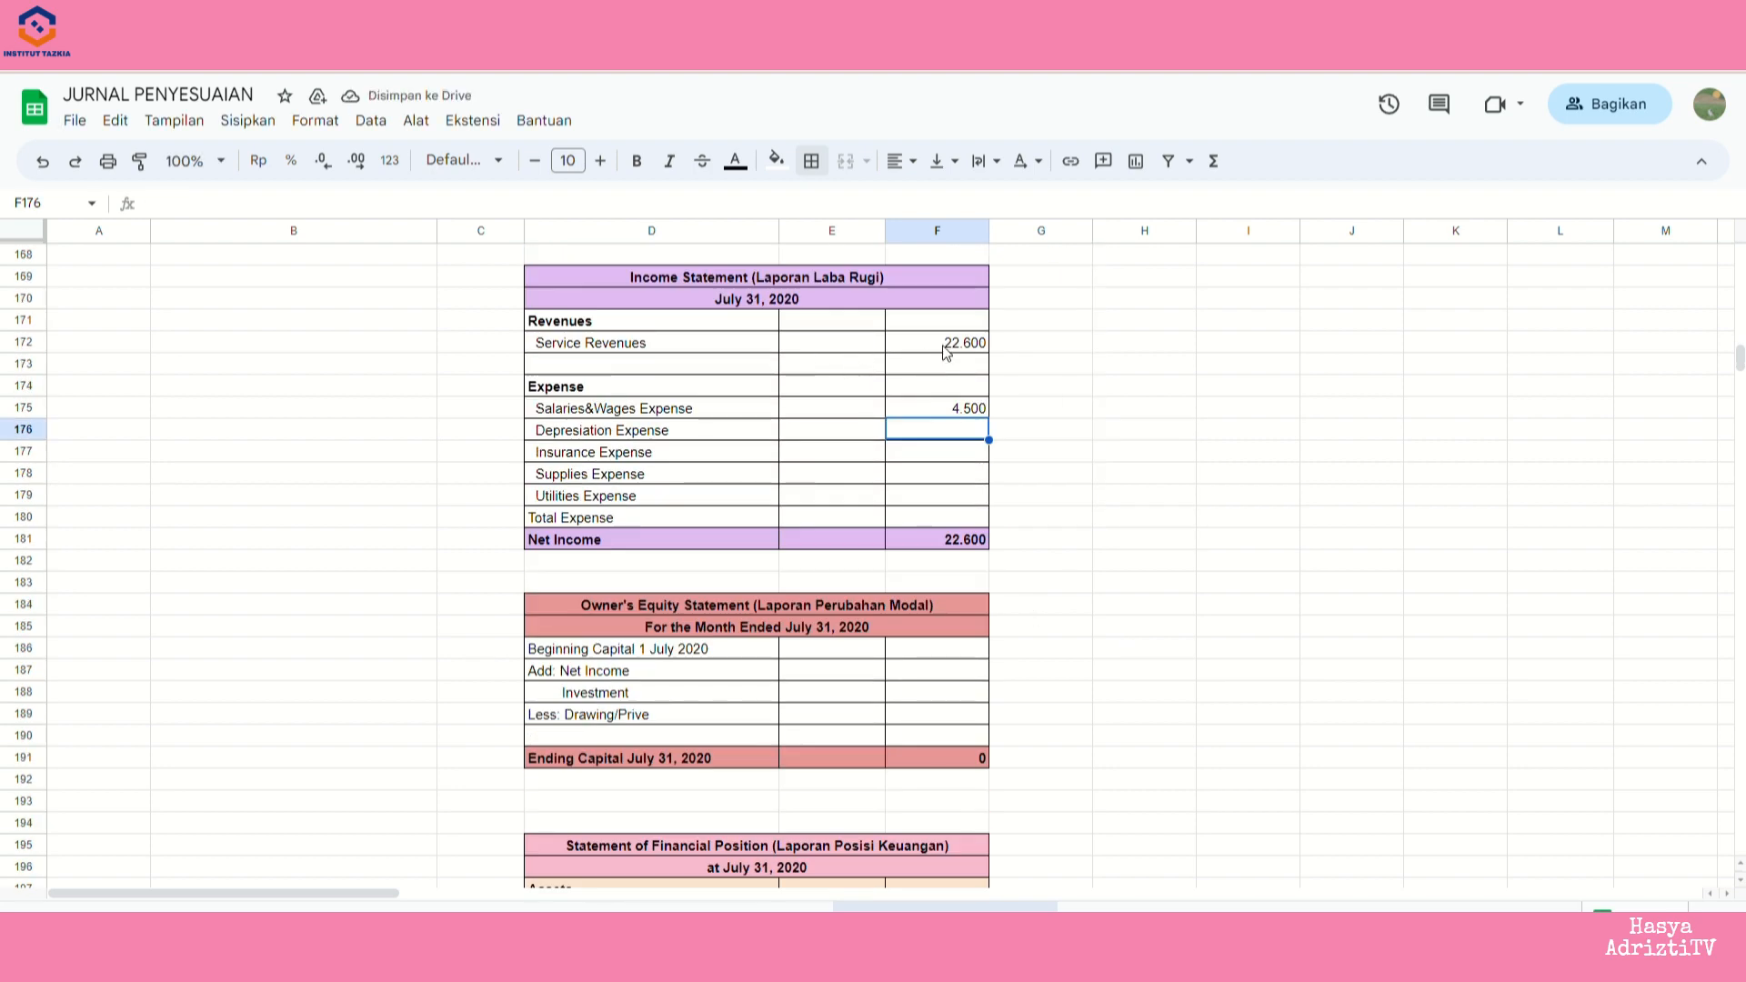
pyautogui.moveTo(941, 356); pyautogui.dragTo(973, 502)
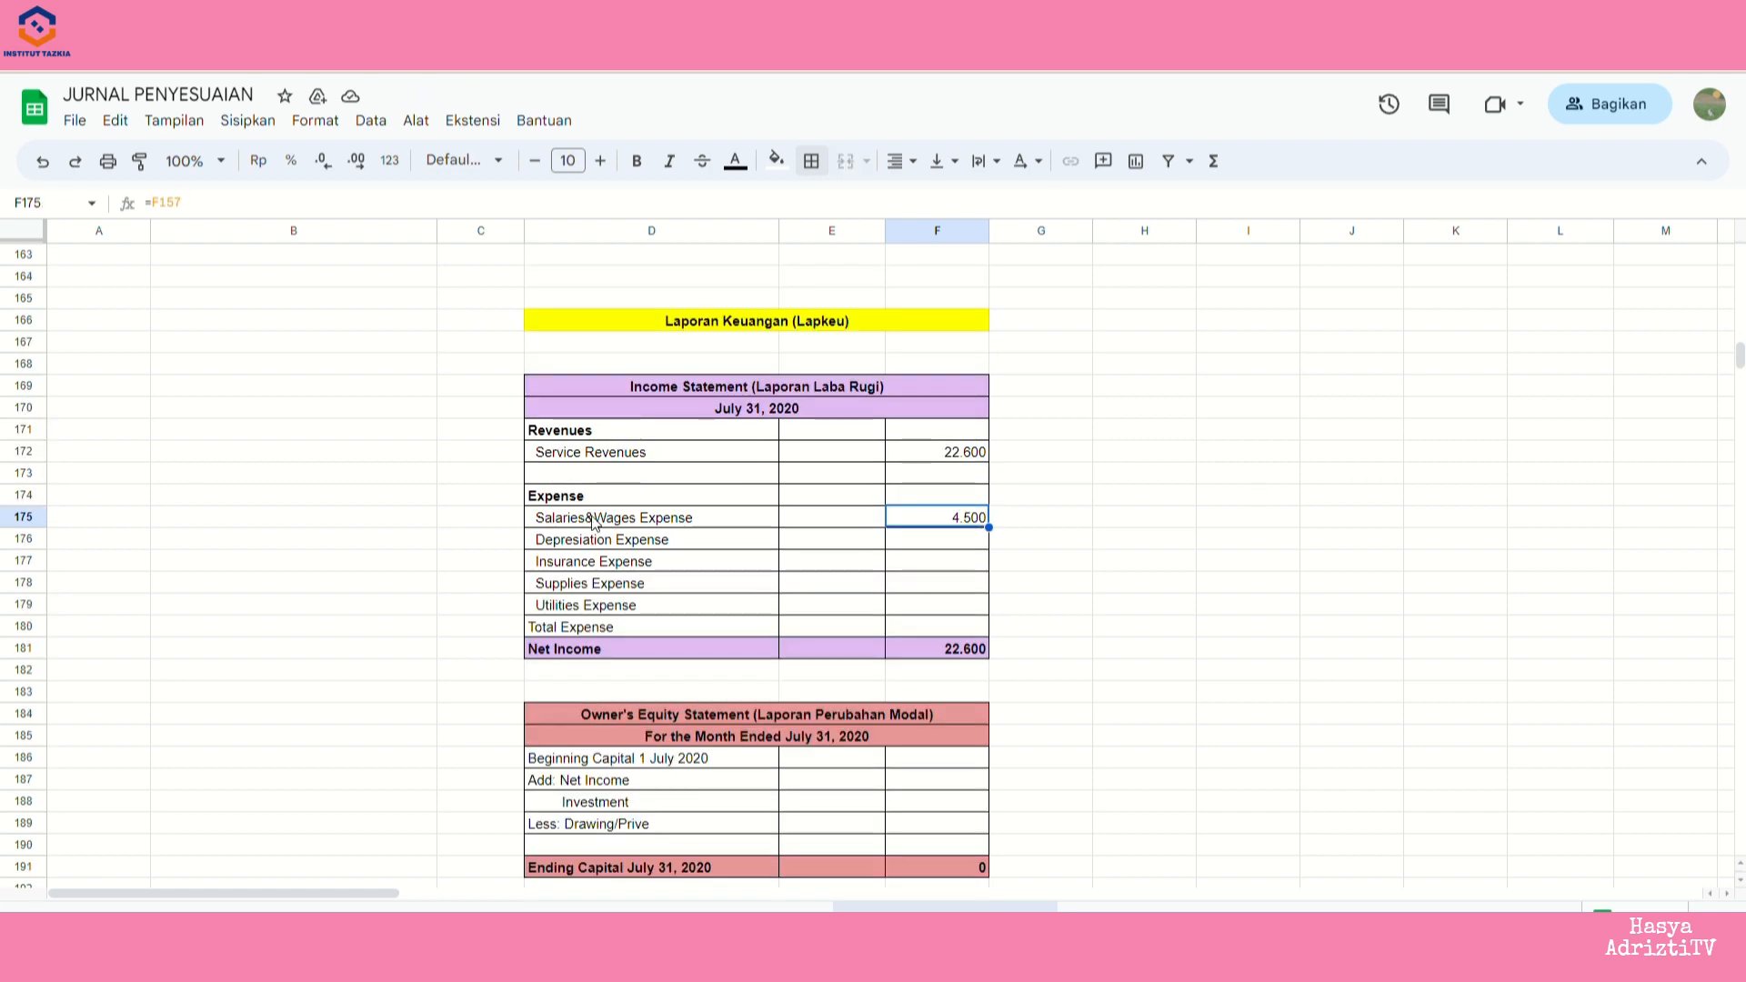
pyautogui.moveTo(600, 518); pyautogui.dragTo(614, 626)
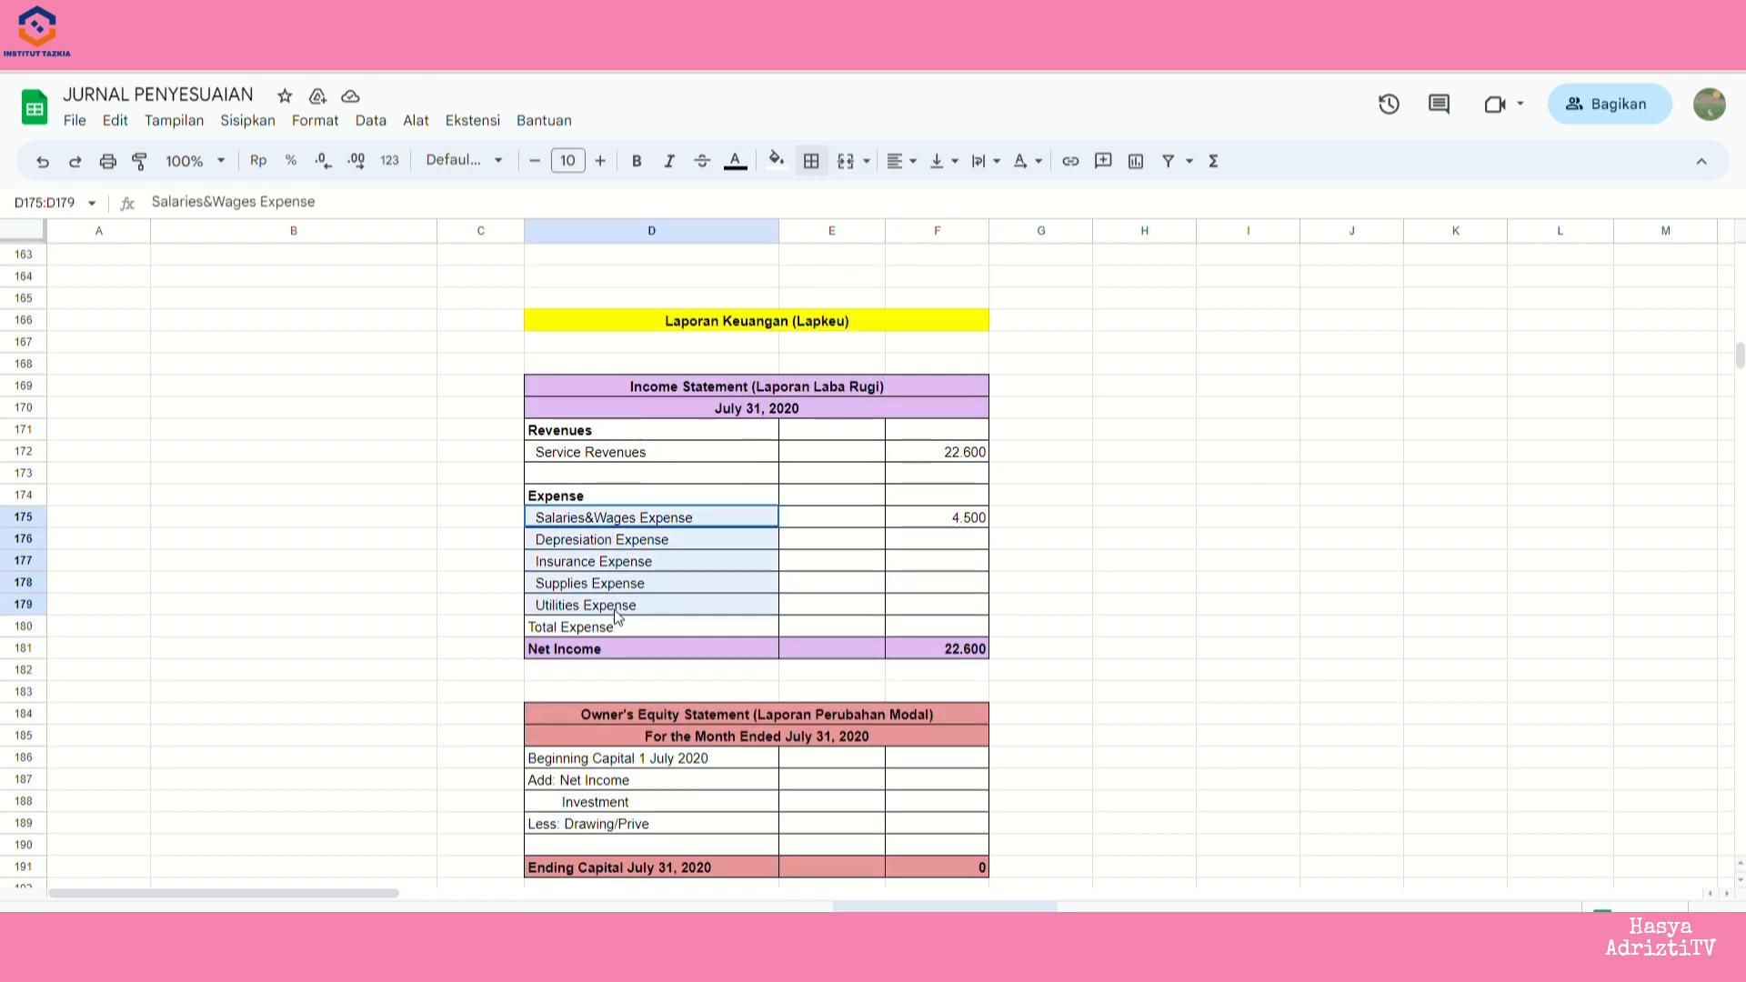
pyautogui.scroll(8, 853, 553)
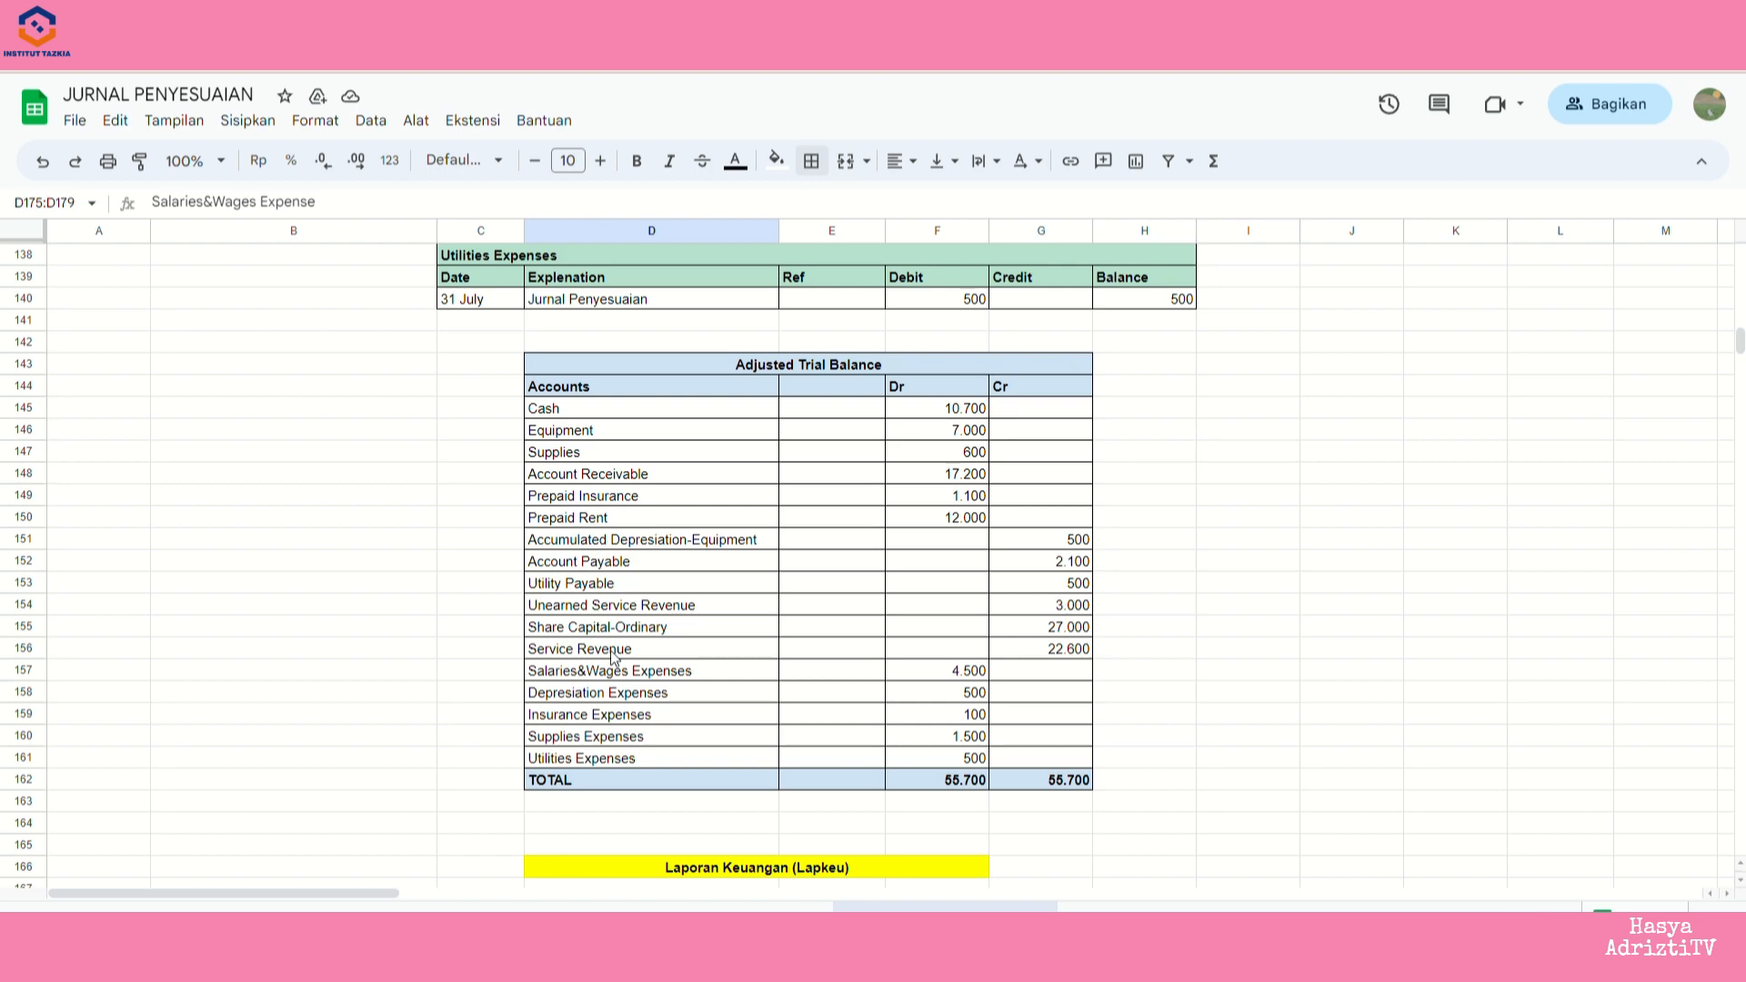
pyautogui.scroll(-2, 750, 625)
pyautogui.moveTo(697, 540); pyautogui.dragTo(696, 620)
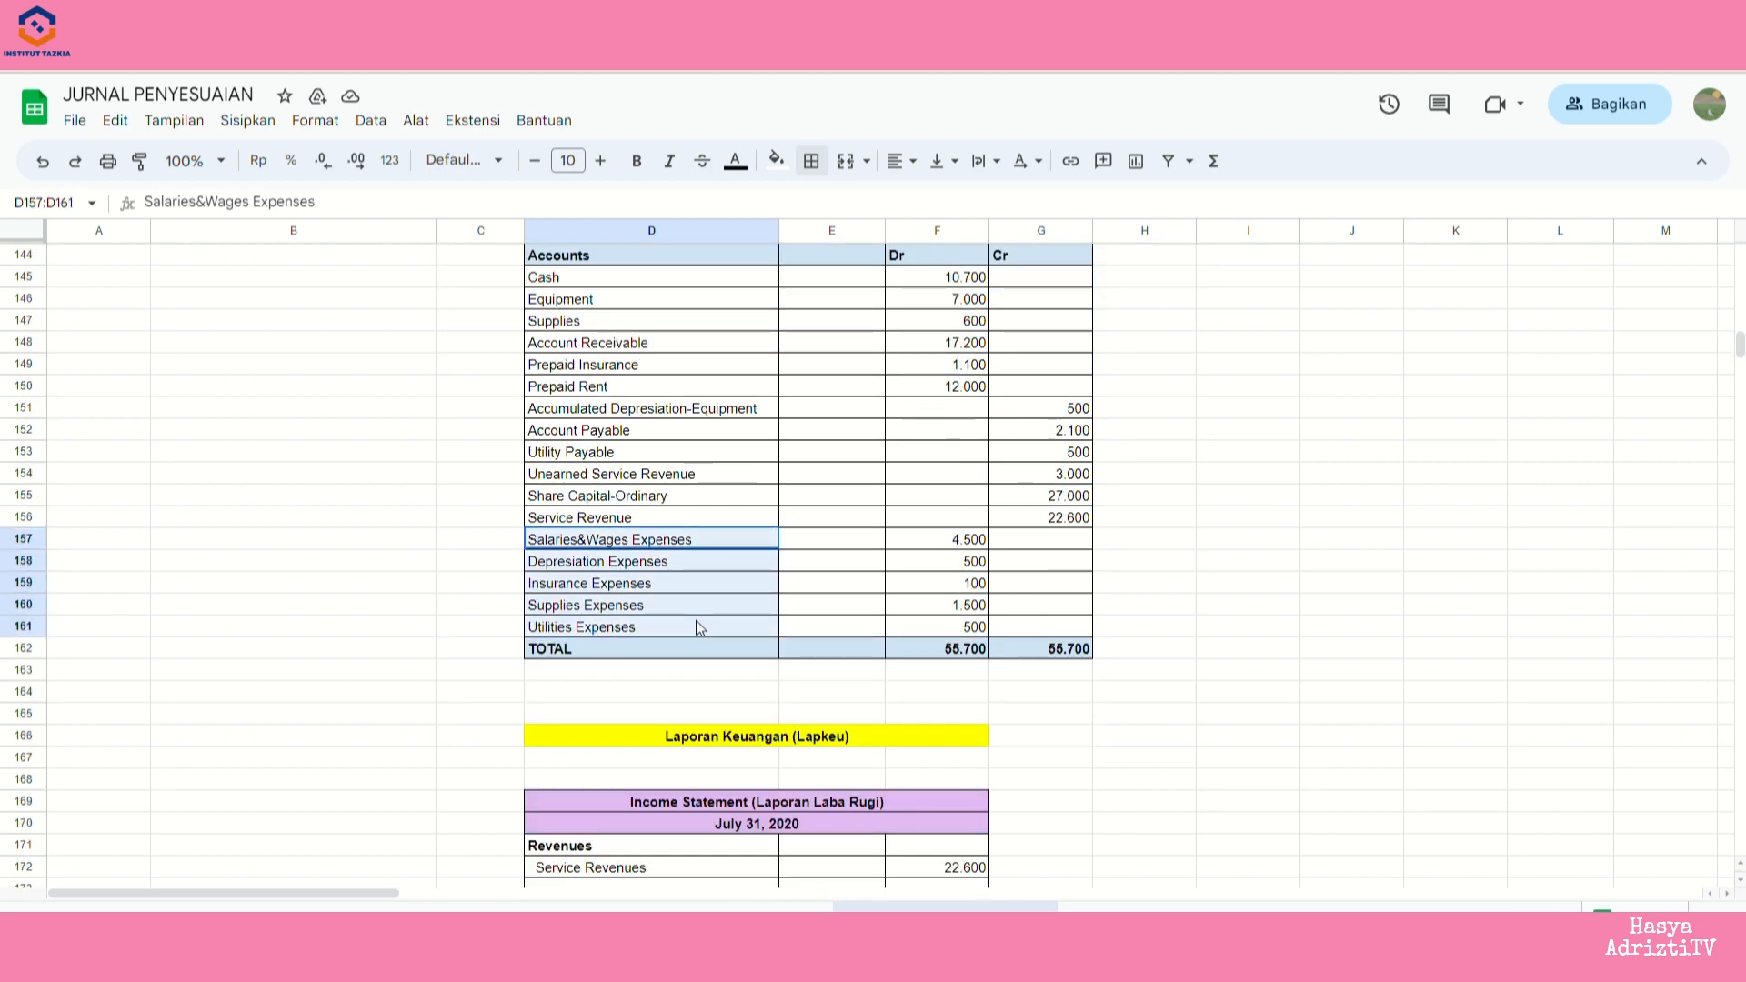
# - Fill the Salaries&Wages Expense formula down through the Utilities Expense row, covering F175:F179
pyautogui.scroll(-5, 696, 621)
pyautogui.scroll(-2, 900, 611)
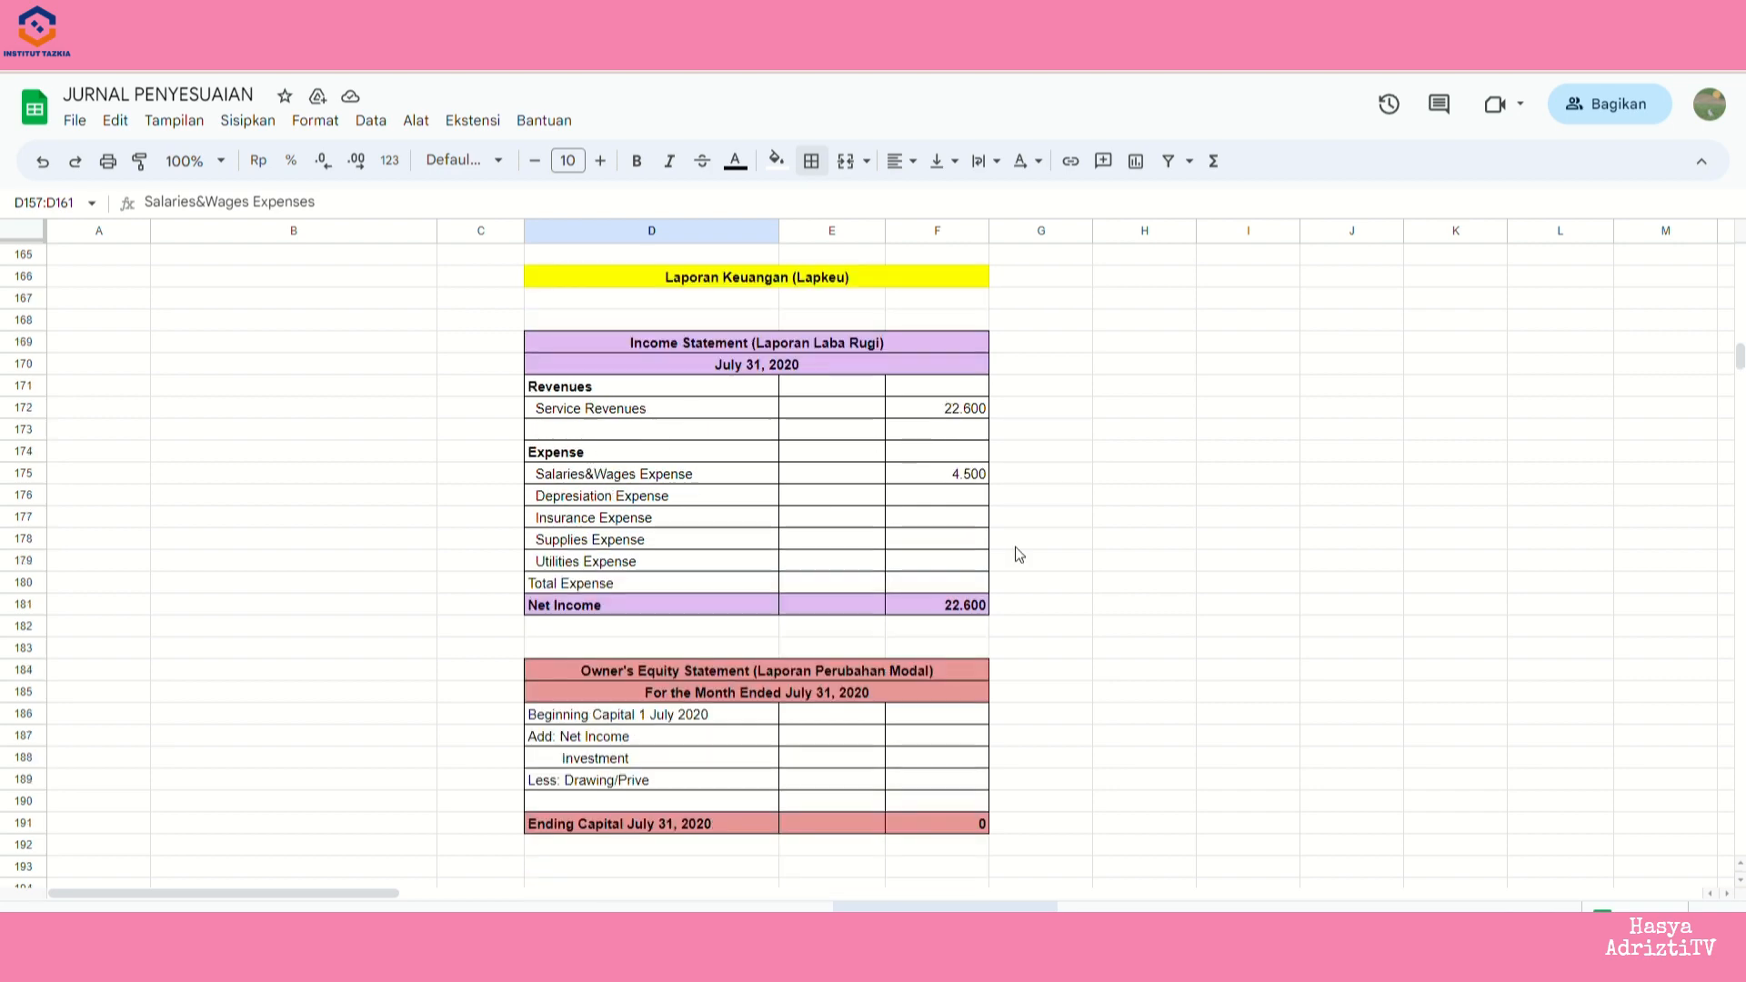
pyautogui.scroll(1, 1009, 553)
pyautogui.scroll(-2, 996, 557)
pyautogui.scroll(1, 993, 559)
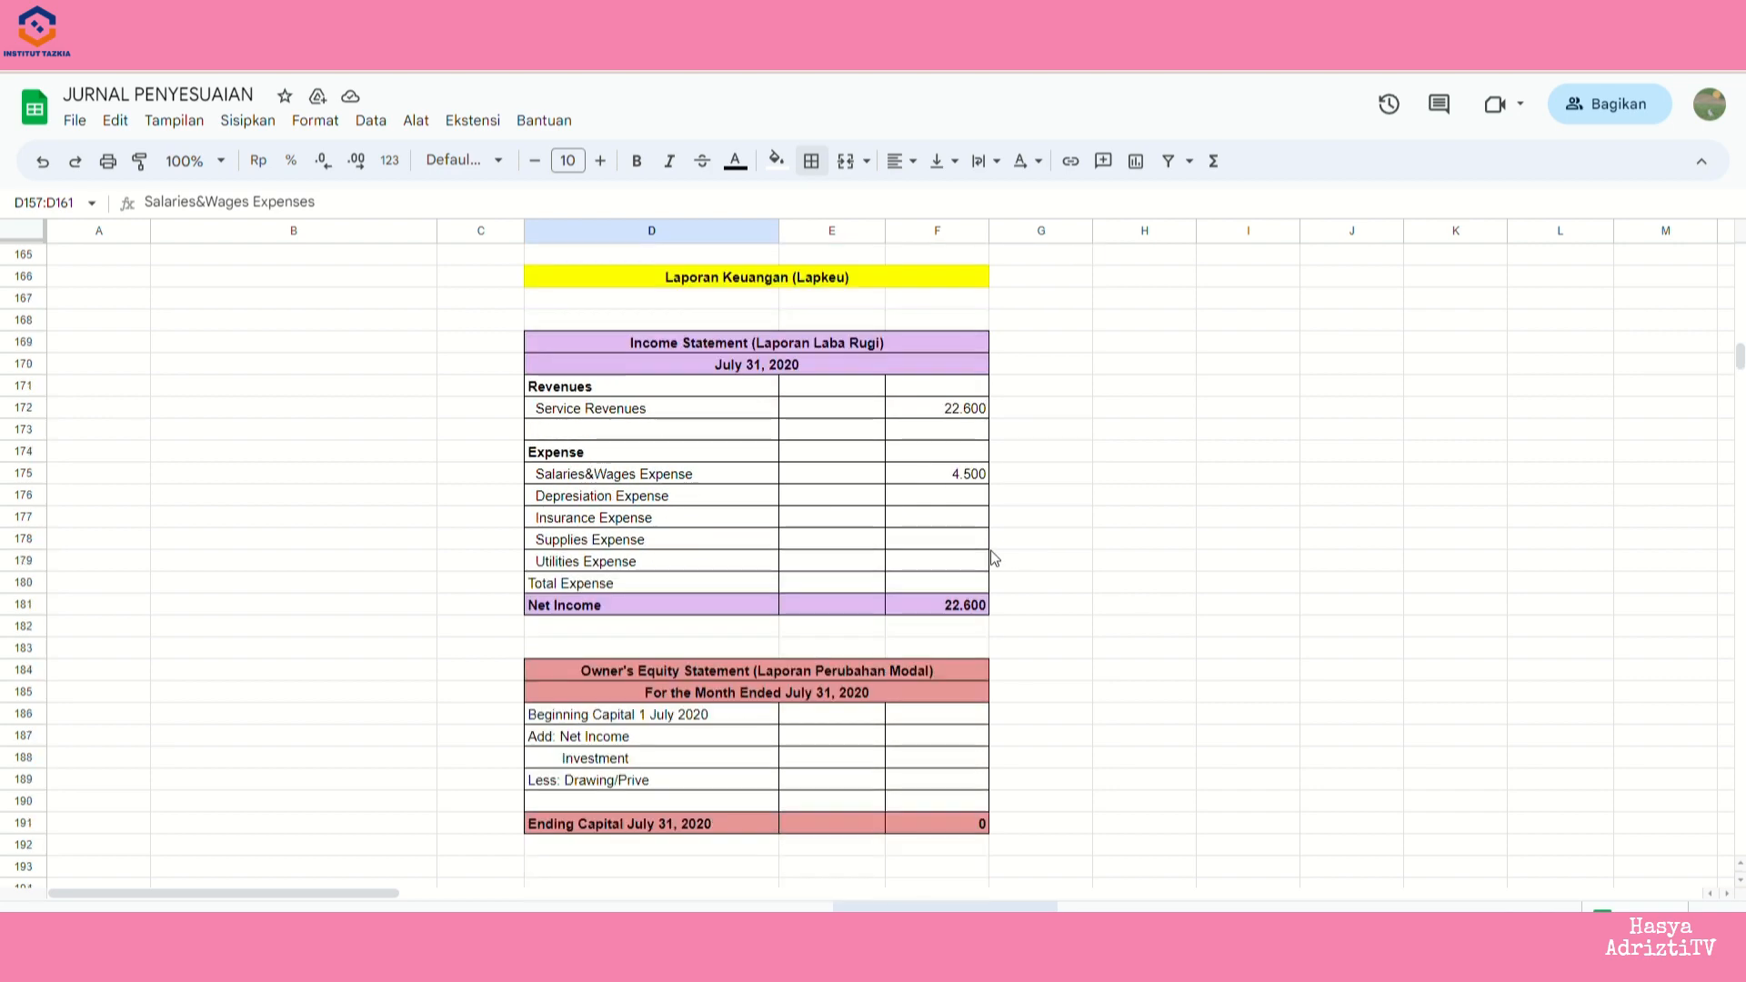
pyautogui.click(983, 479)
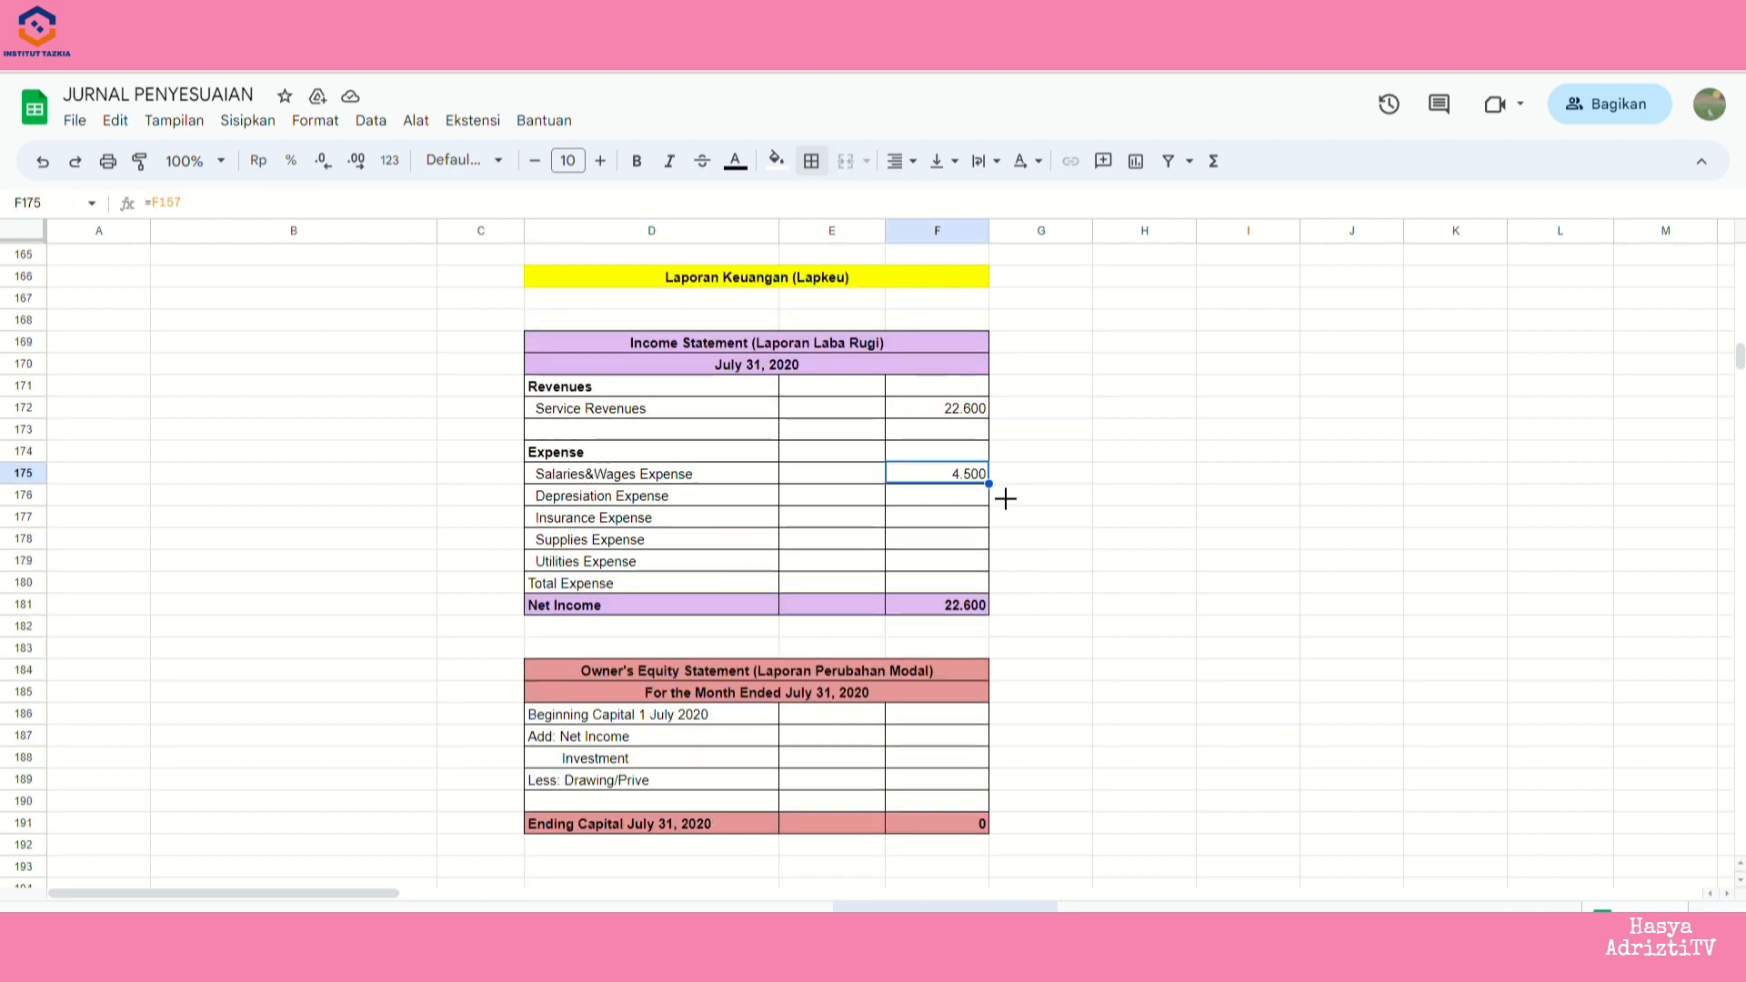
pyautogui.moveTo(990, 485); pyautogui.dragTo(1002, 583)
pyautogui.scroll(3, 1024, 526)
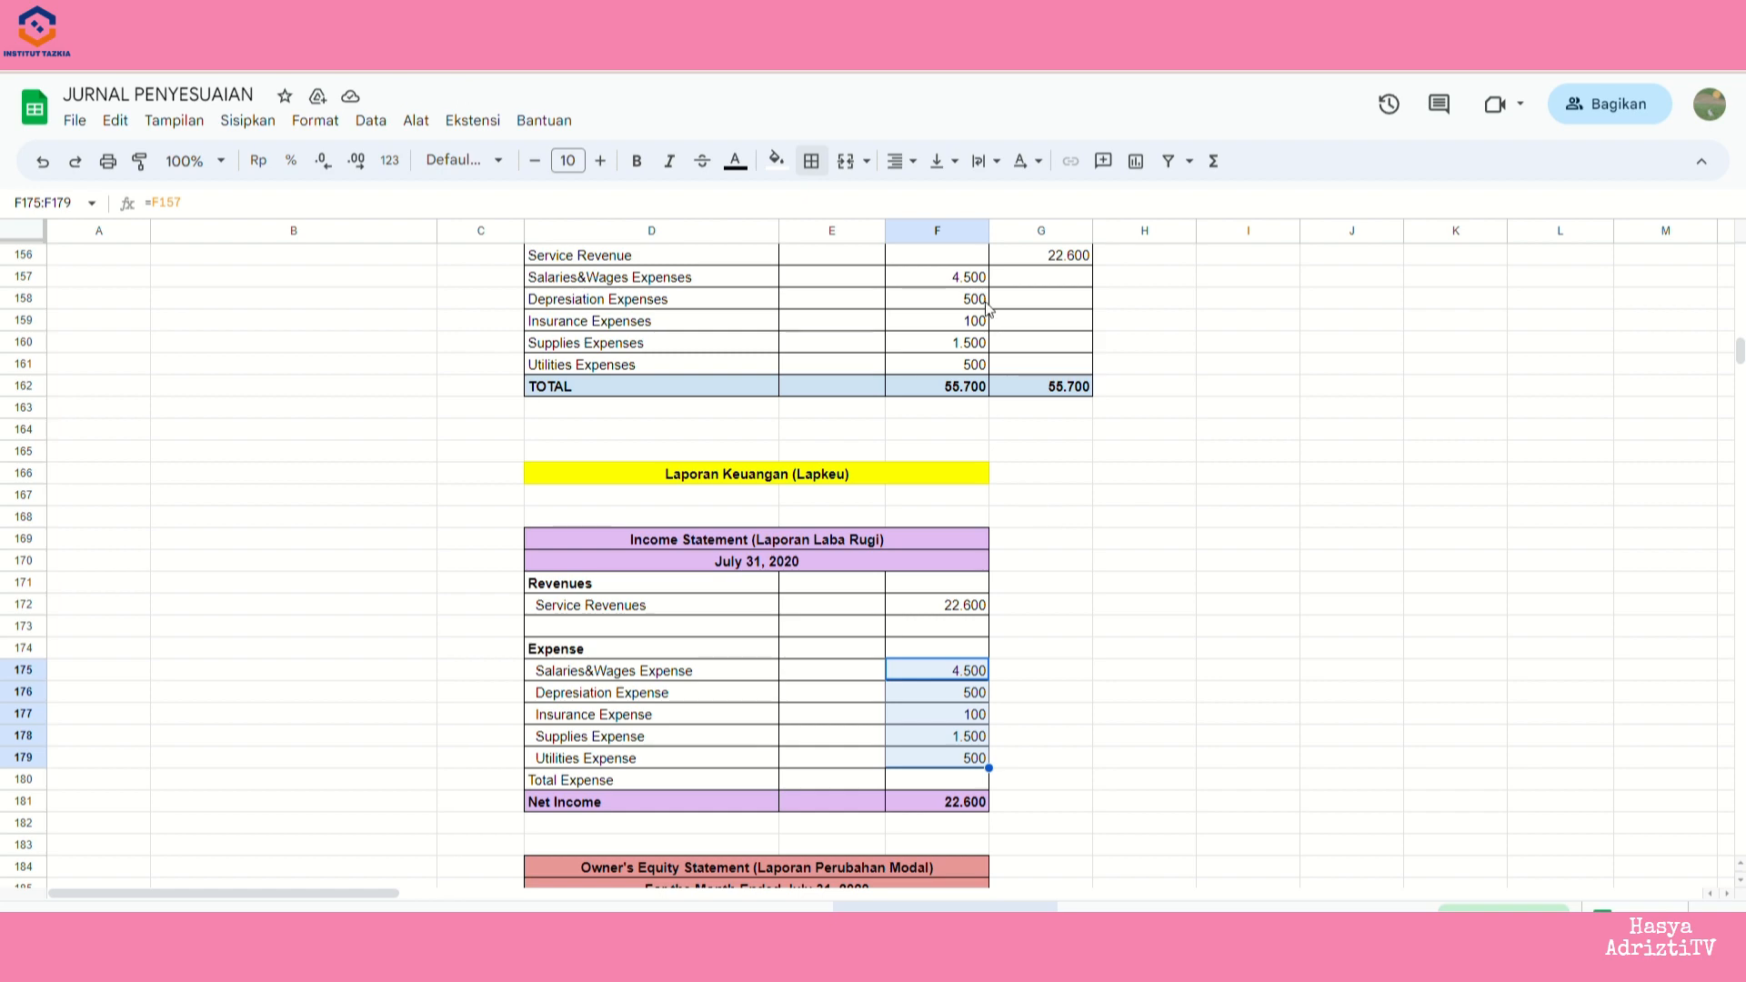
# - Check the filled expense amounts in the Income Statement against the matching debits in the Adjusted Trial Balance
pyautogui.click(949, 282)
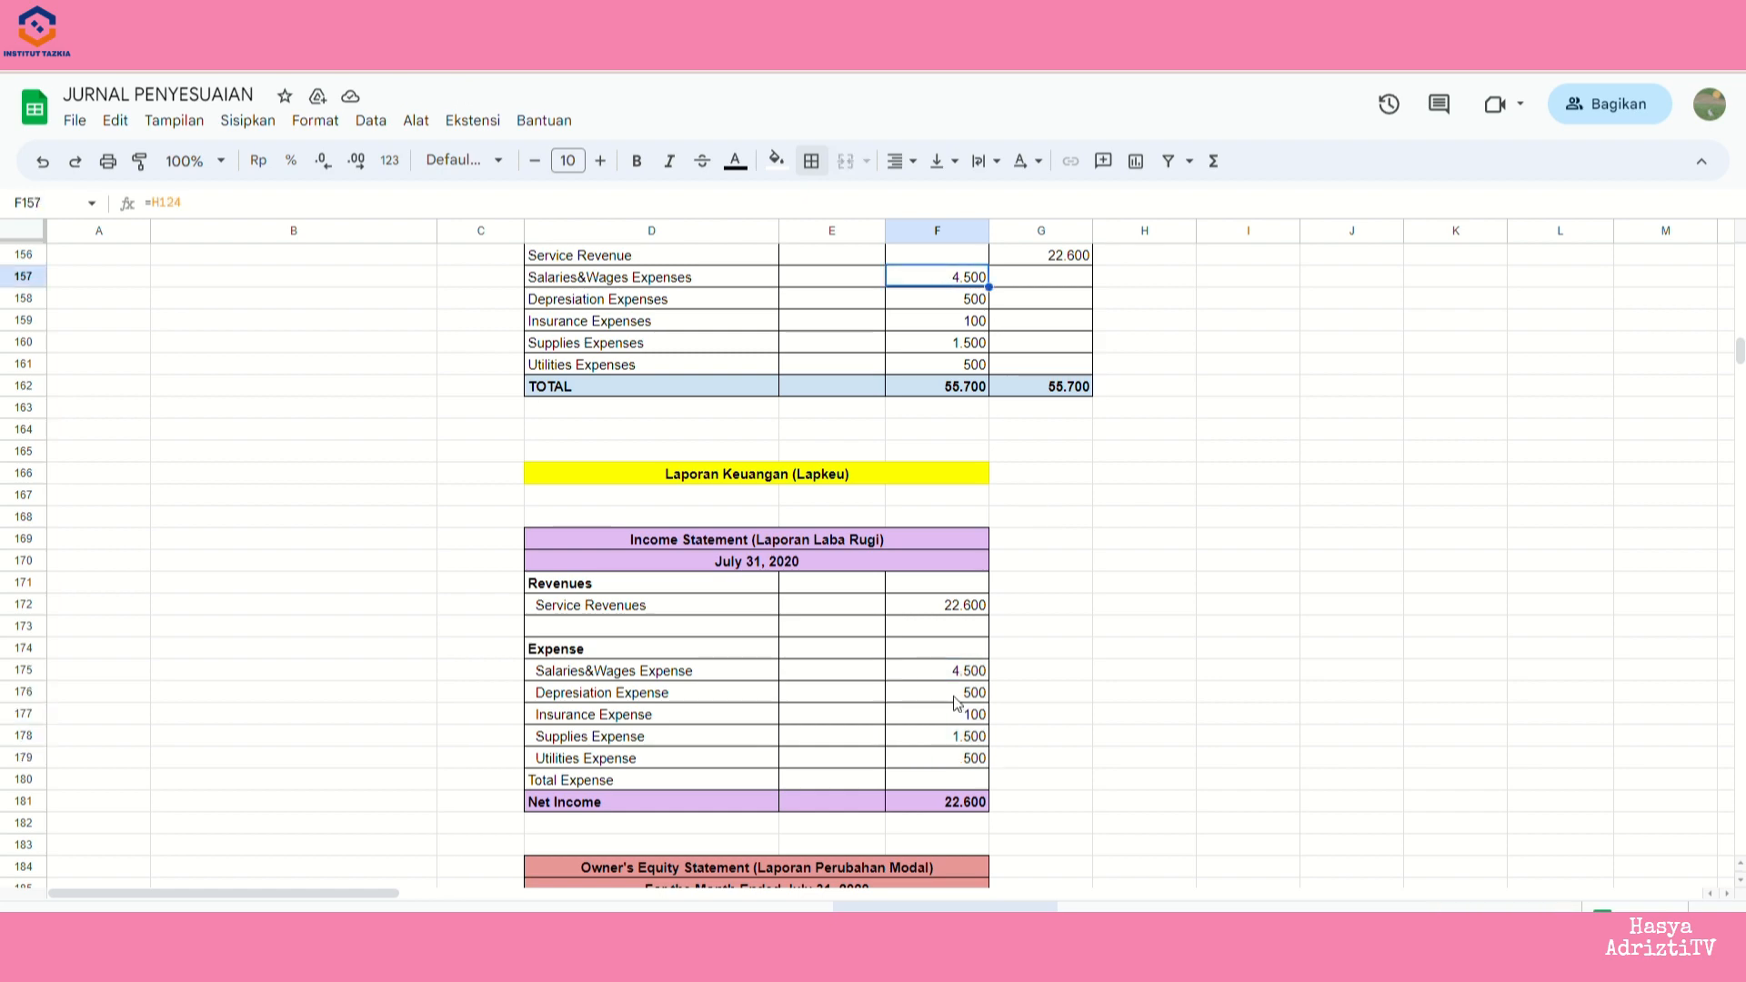
pyautogui.press('Down')
pyautogui.press('Down')
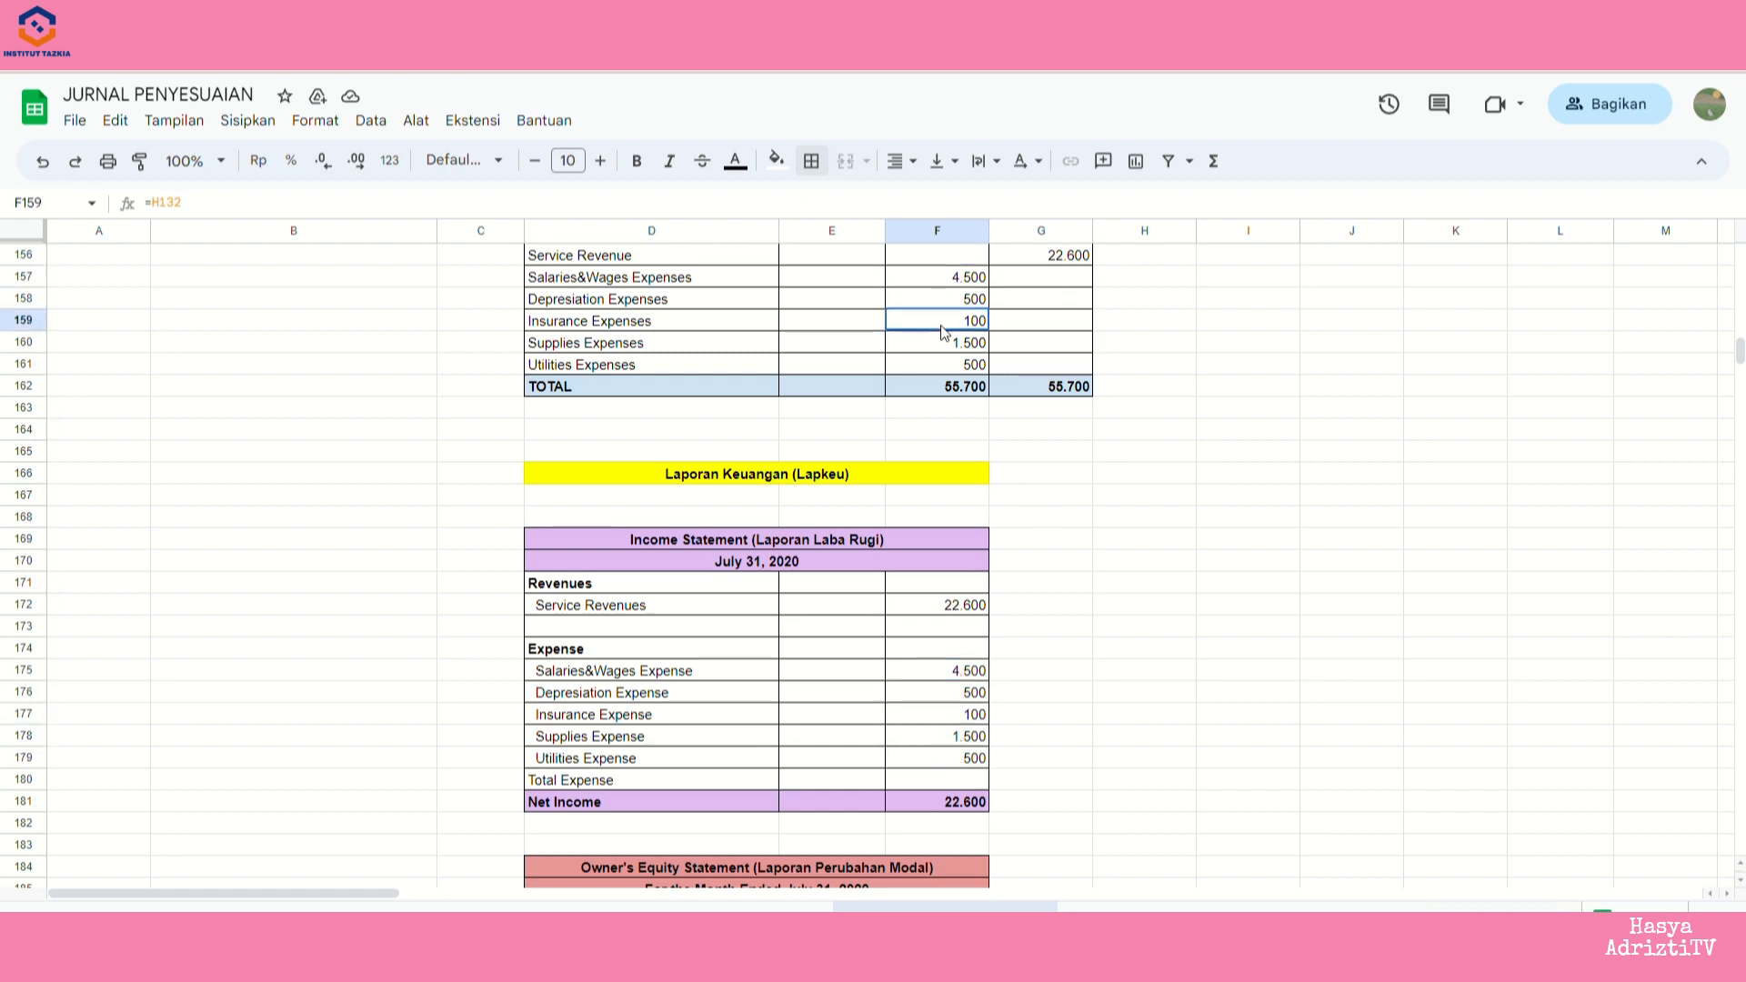
pyautogui.click(973, 715)
pyautogui.press('Down')
pyautogui.press('Down')
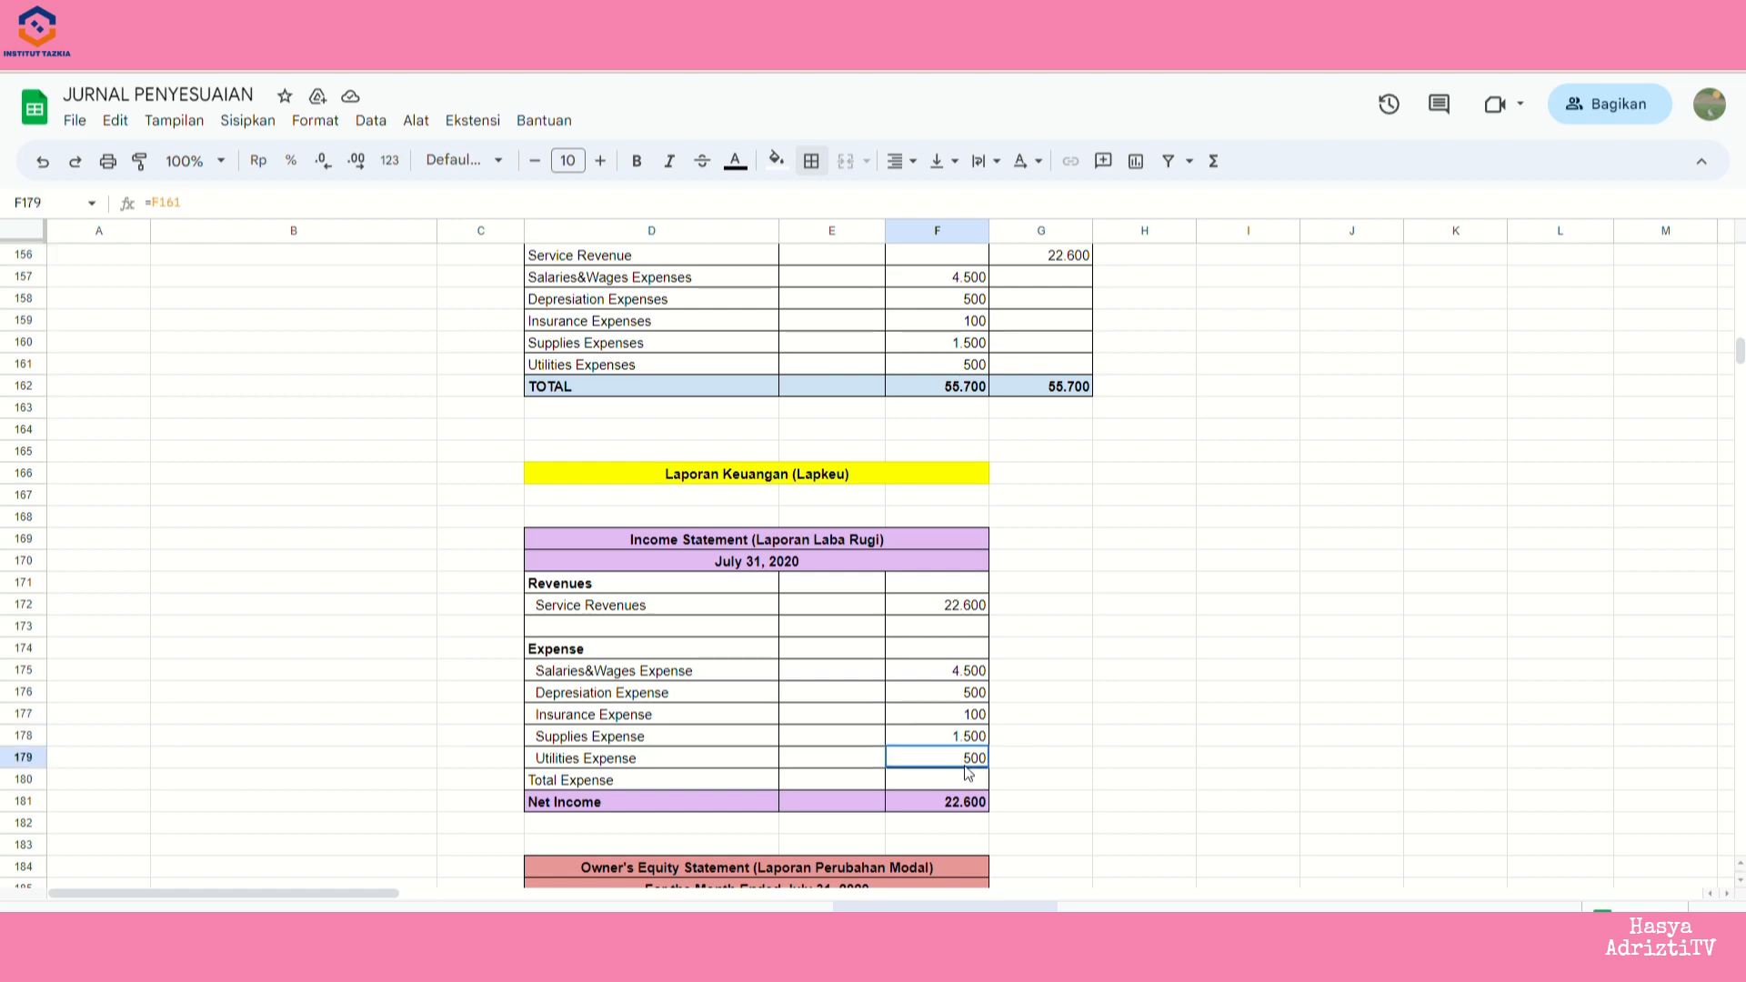
# - Total the Income Statement's expenses in the Total Expense cell F180 with =sum(F175:F179)
pyautogui.scroll(-1, 1153, 577)
pyautogui.press('Down')
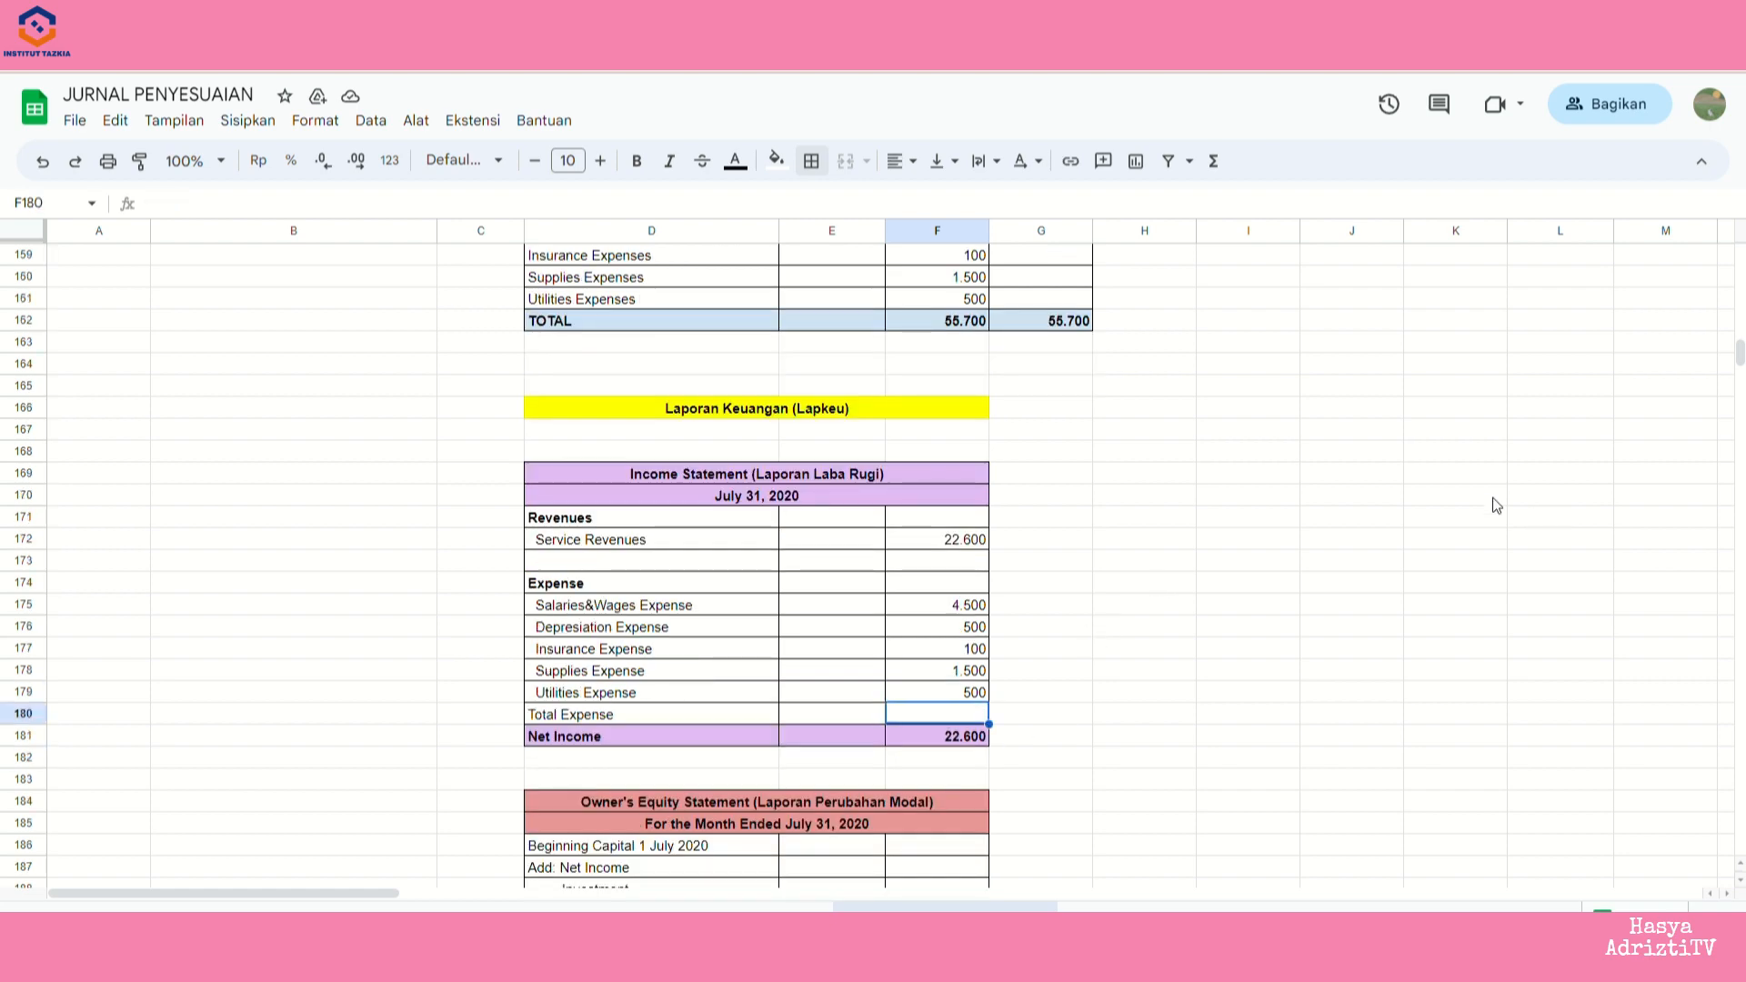
pyautogui.write('=sum(')
pyautogui.press('Tab')
pyautogui.press('Return')
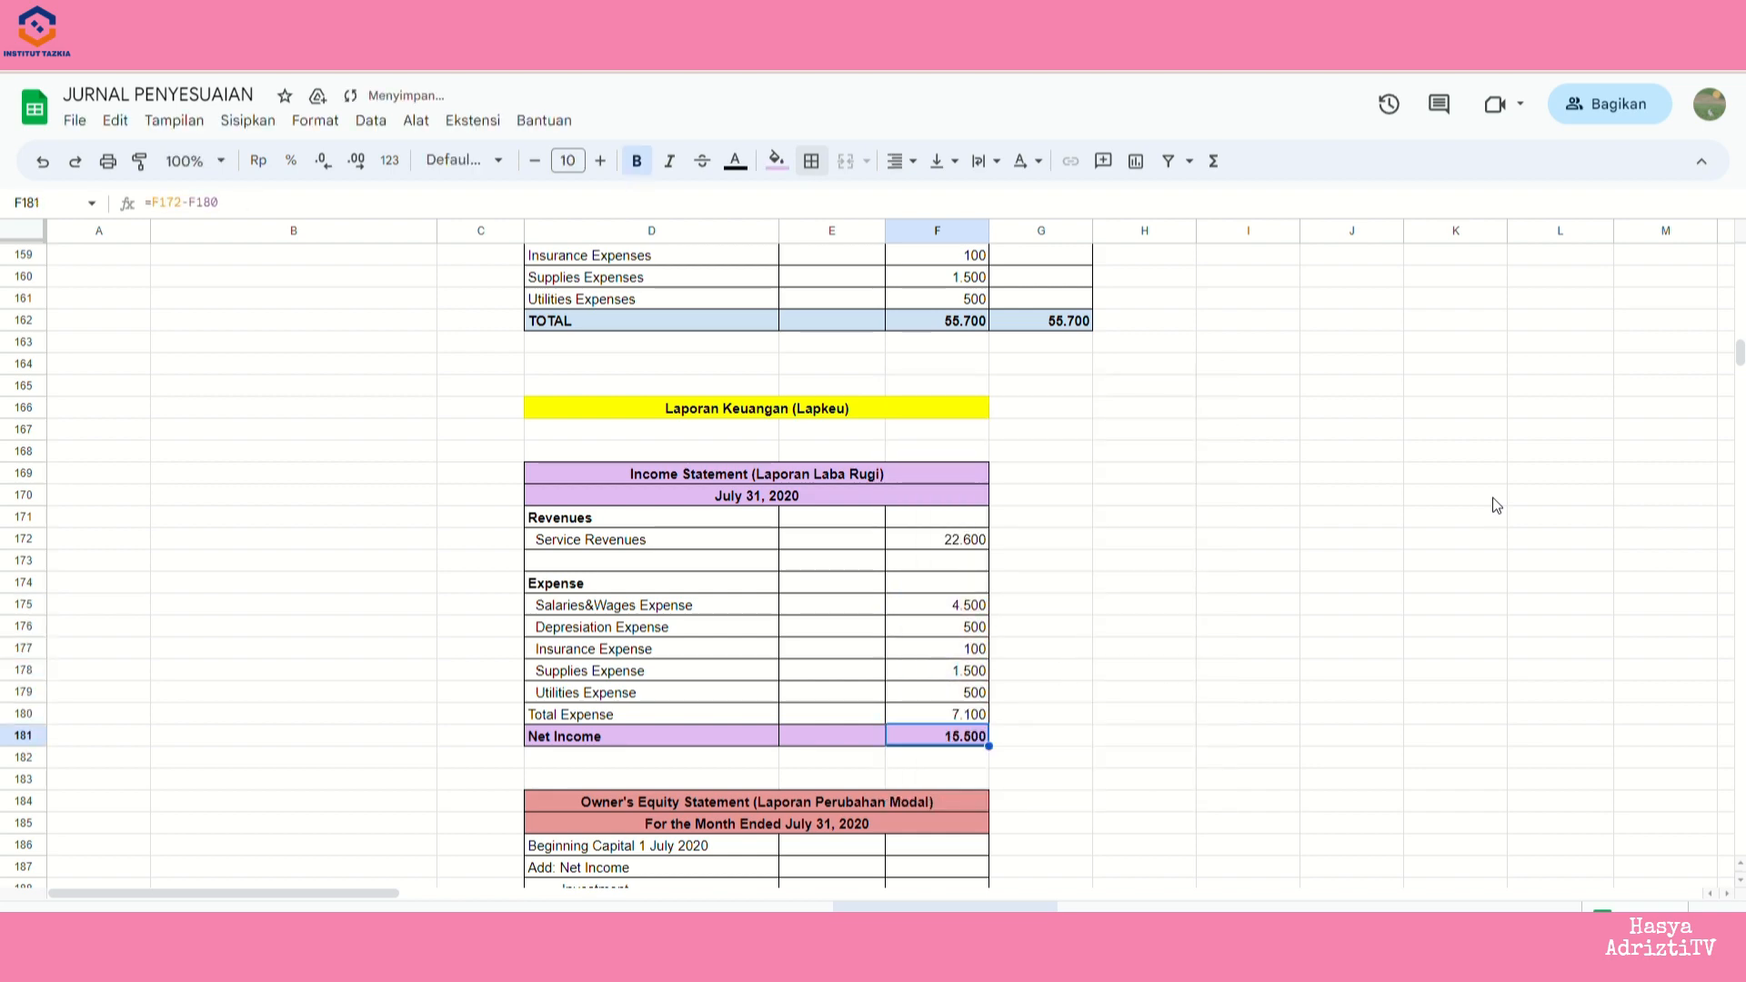
pyautogui.press('Up')
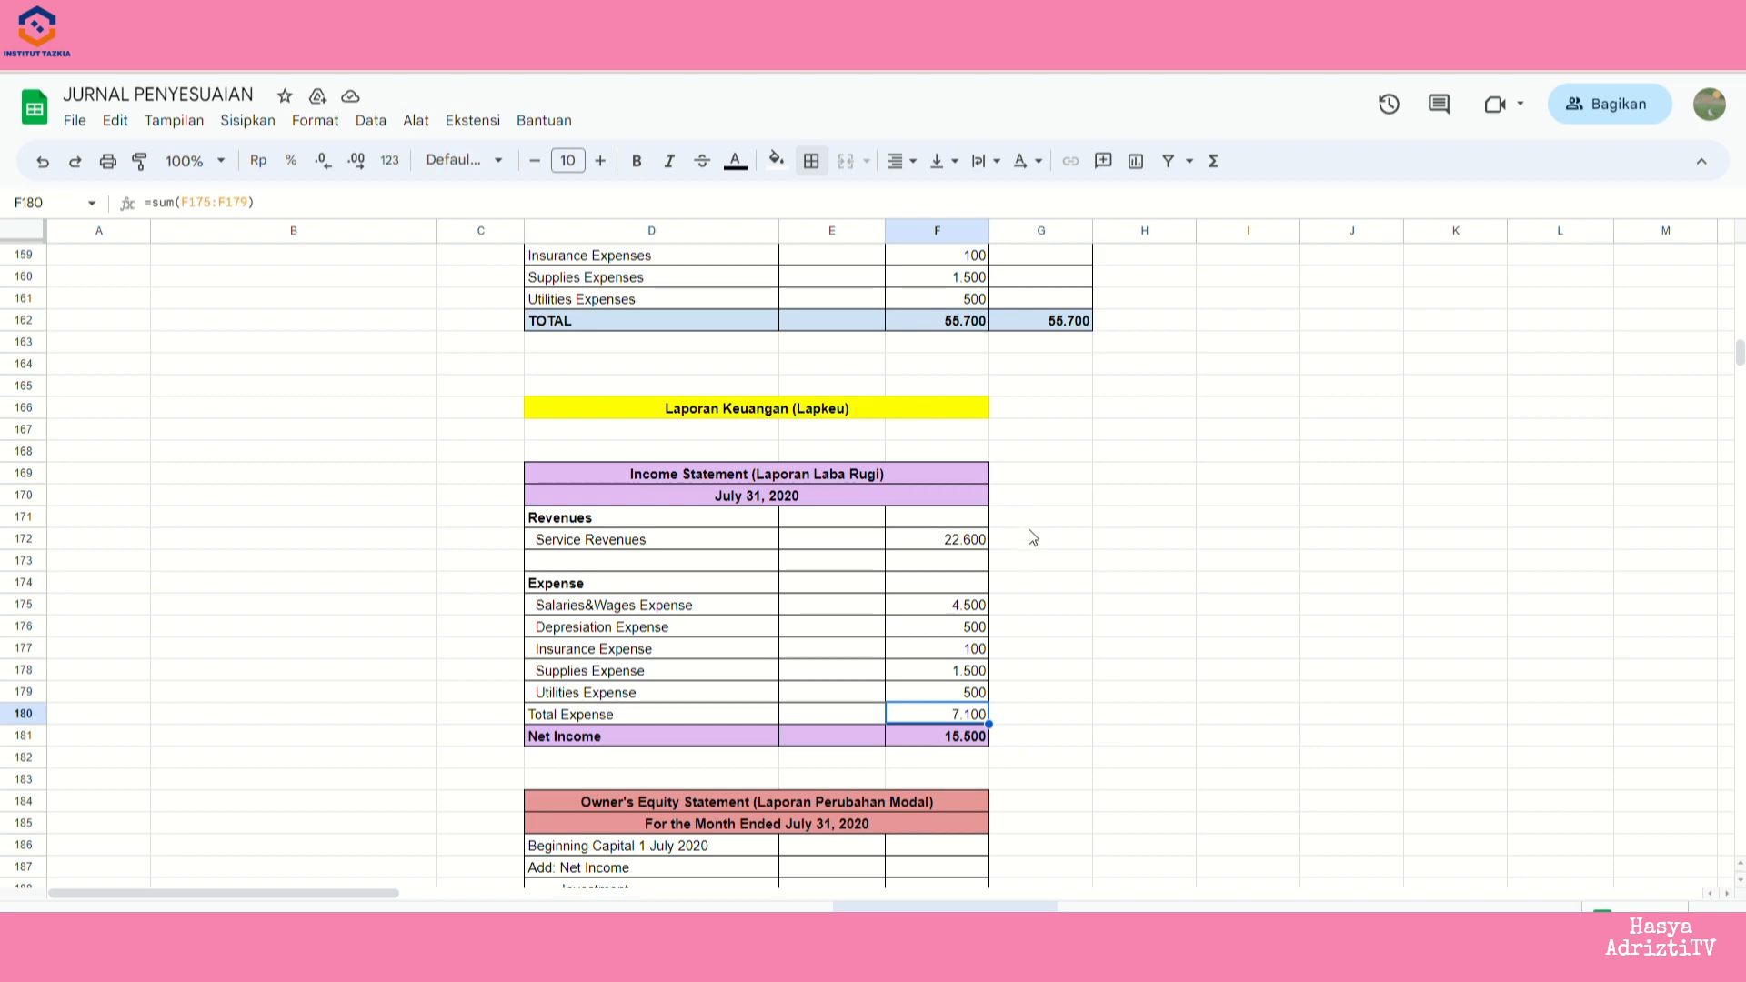
# - Examine how the Income Statement's Net Income formula draws on Service Revenues and Total Expense
pyautogui.scroll(-2, 1029, 530)
pyautogui.click(982, 415)
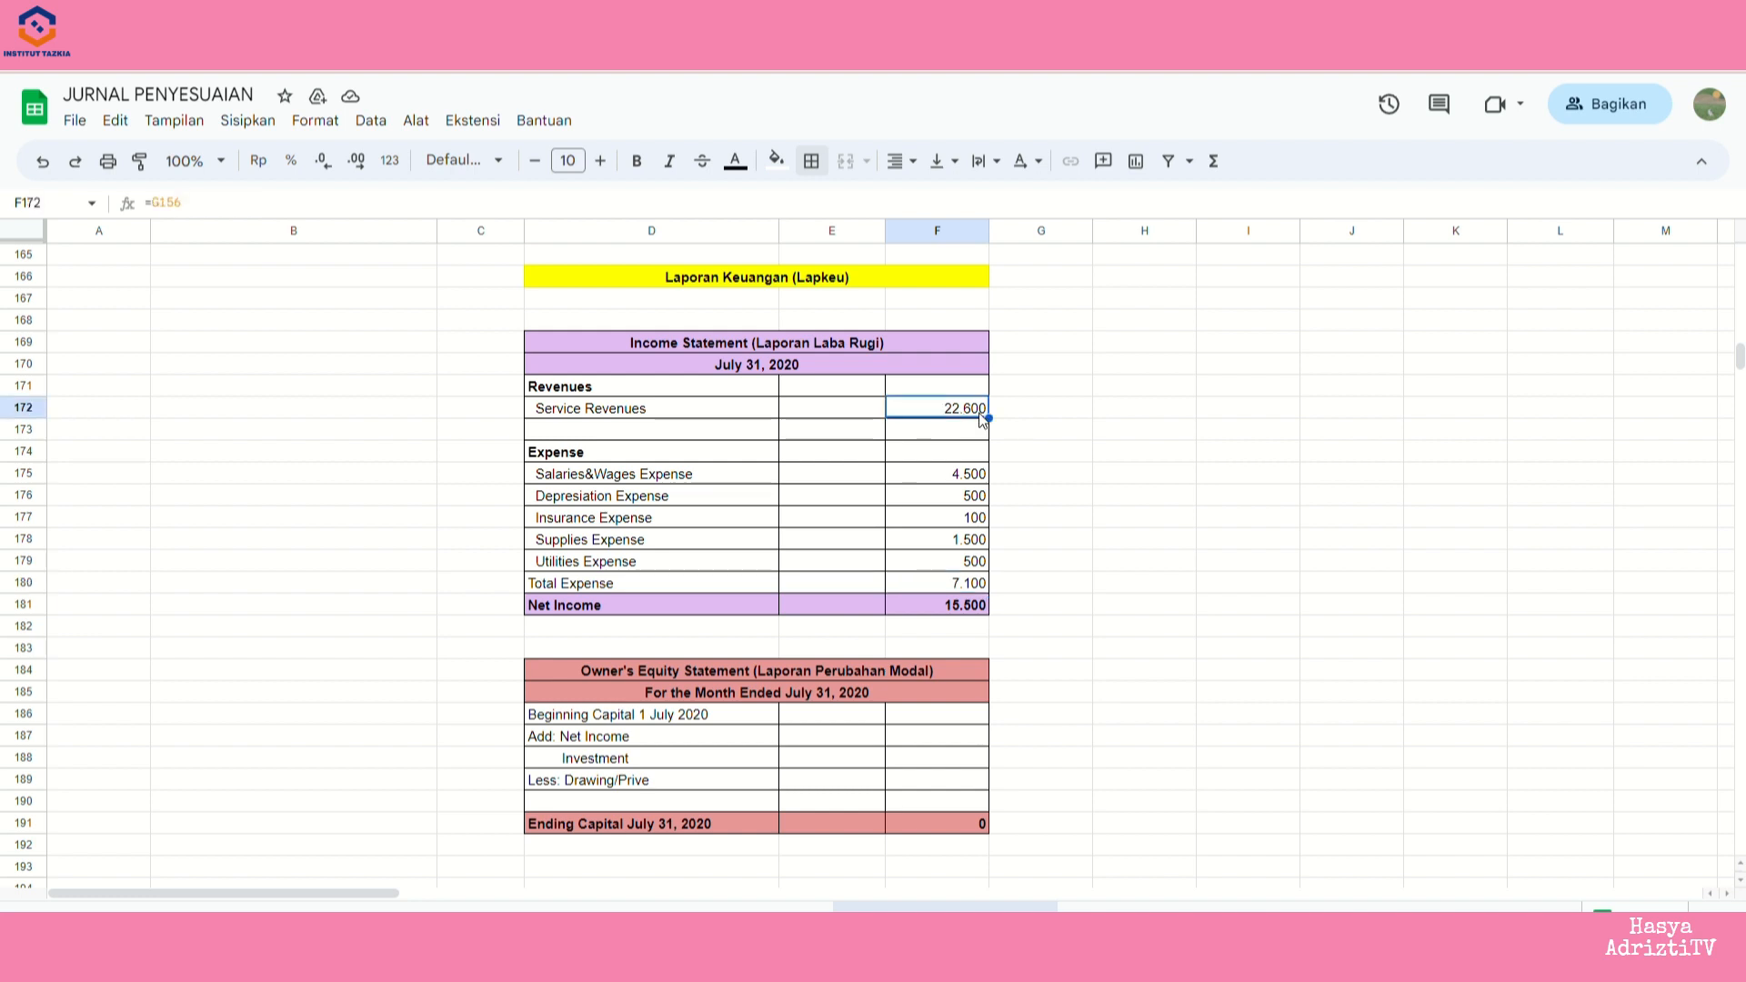
pyautogui.click(969, 587)
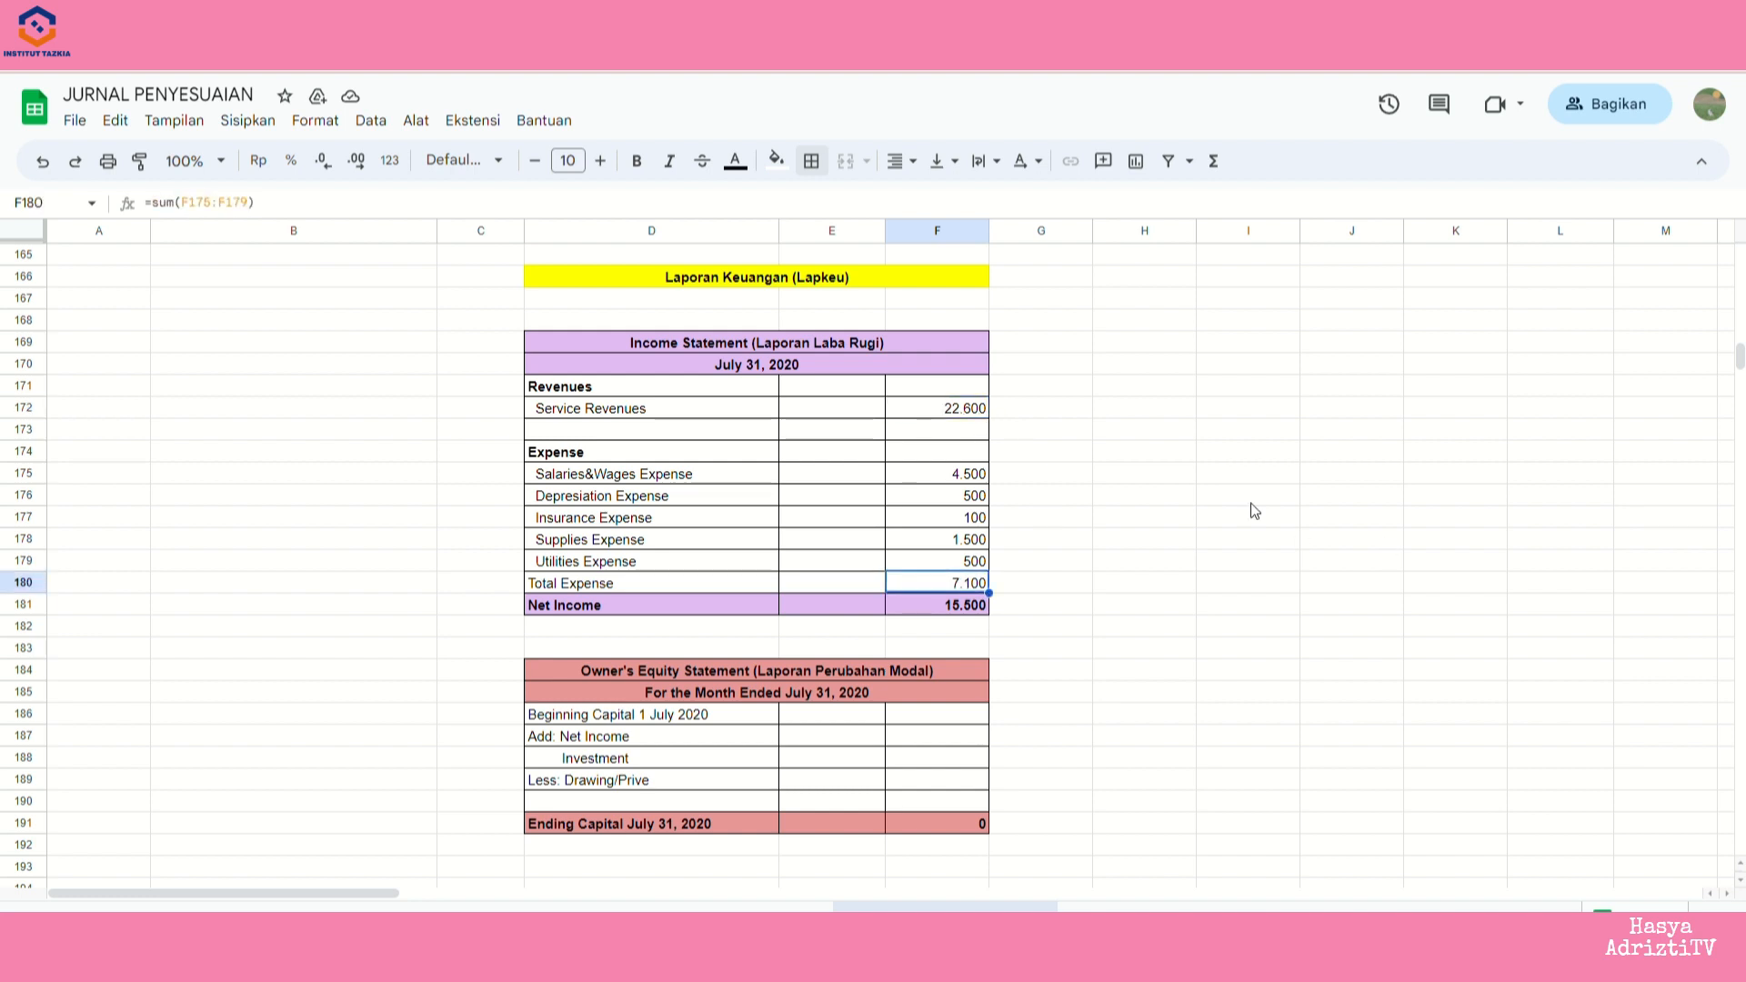
pyautogui.click(963, 604)
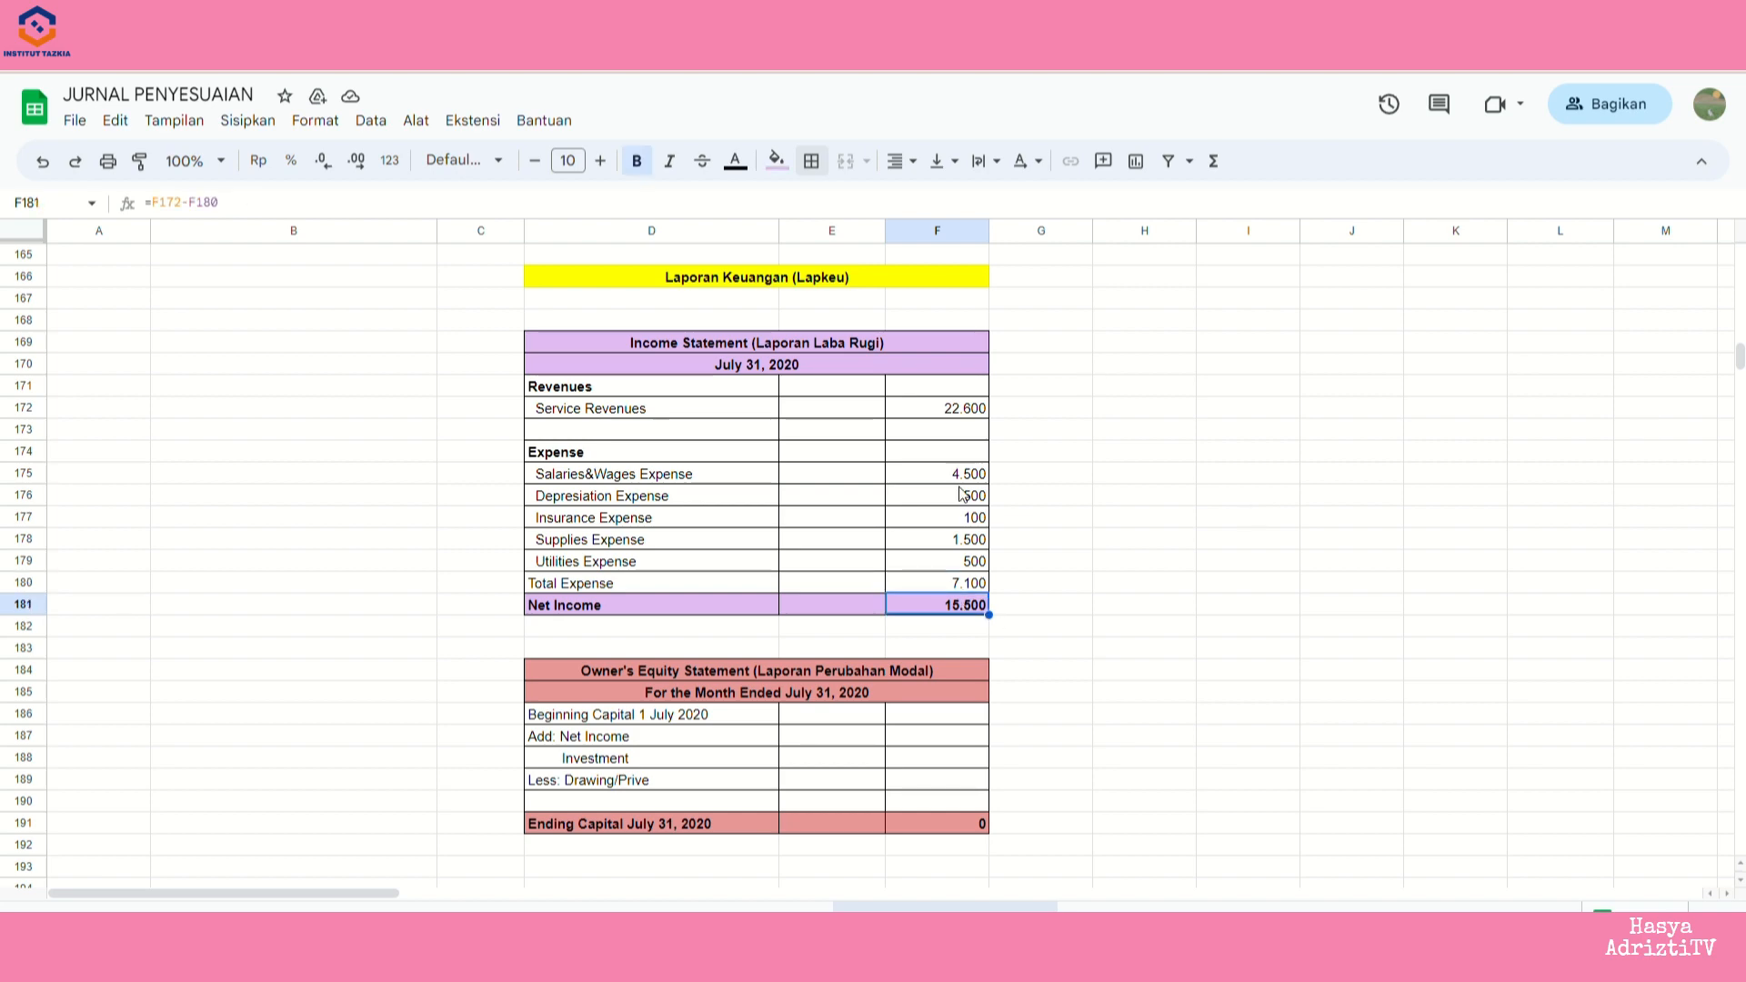
pyautogui.click(957, 413)
pyautogui.click(967, 587)
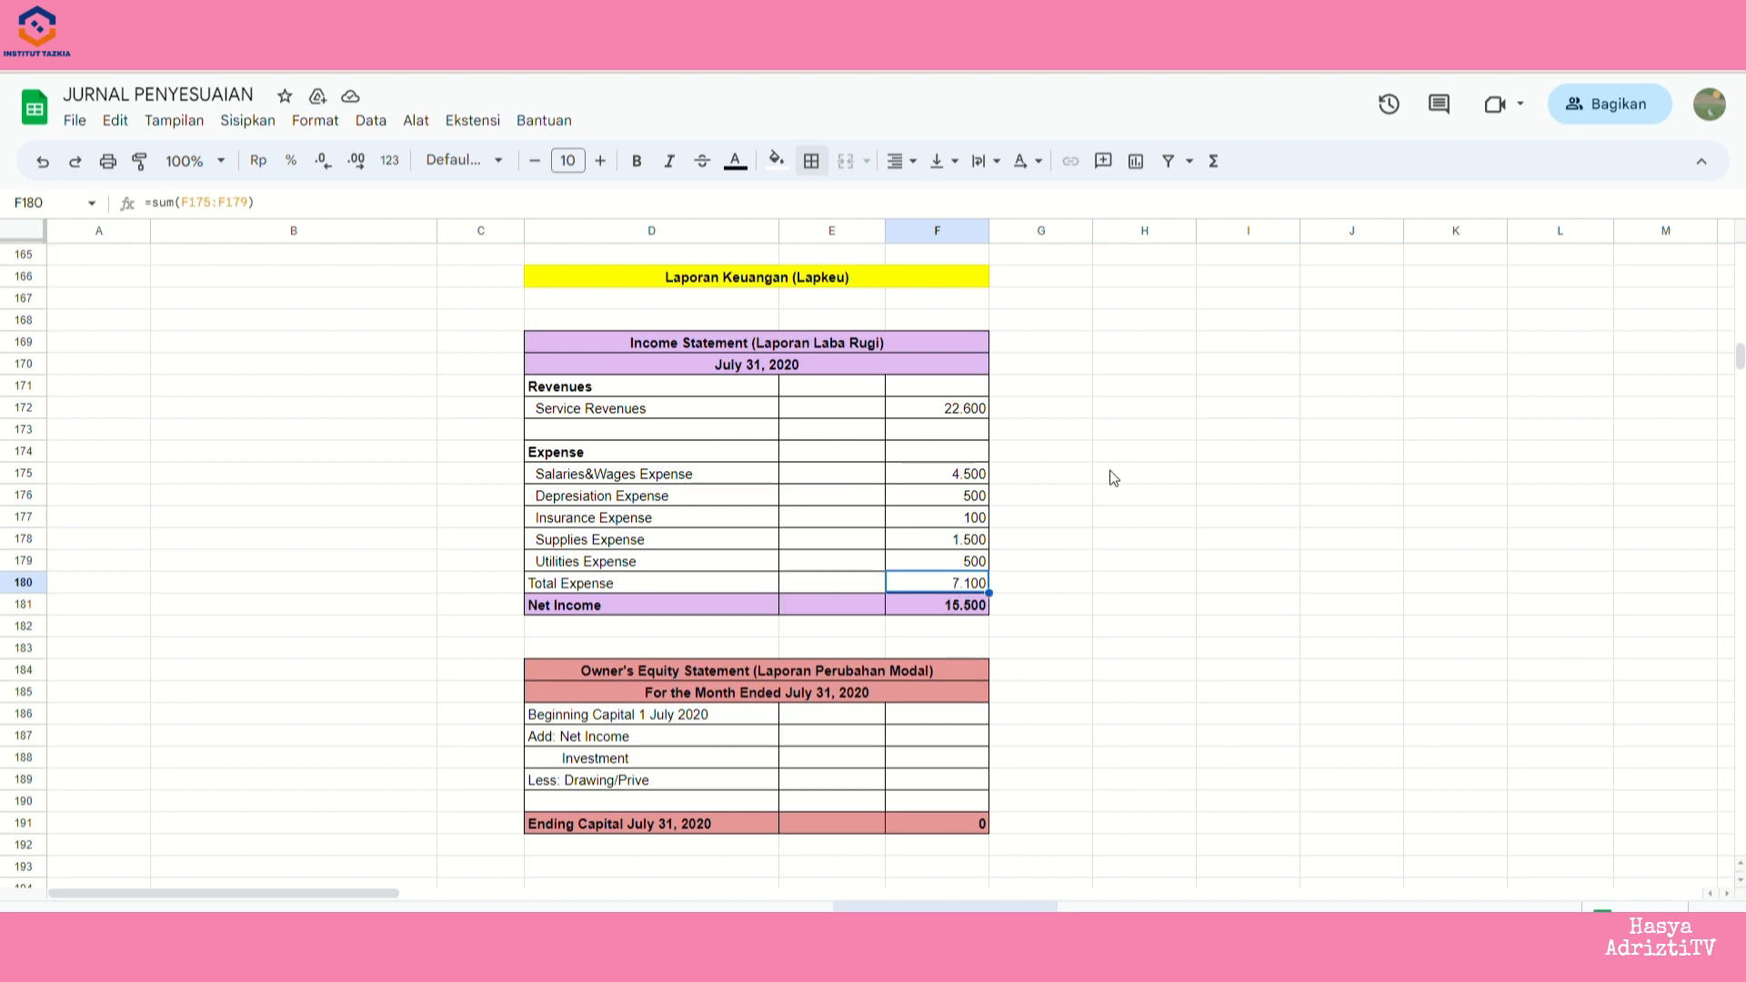
# - Link Beginning Capital 1 July 2020 in F186 to the Adjusted Trial Balance's Share Capital-Ordinary credit with =G155
pyautogui.scroll(-3, 1126, 413)
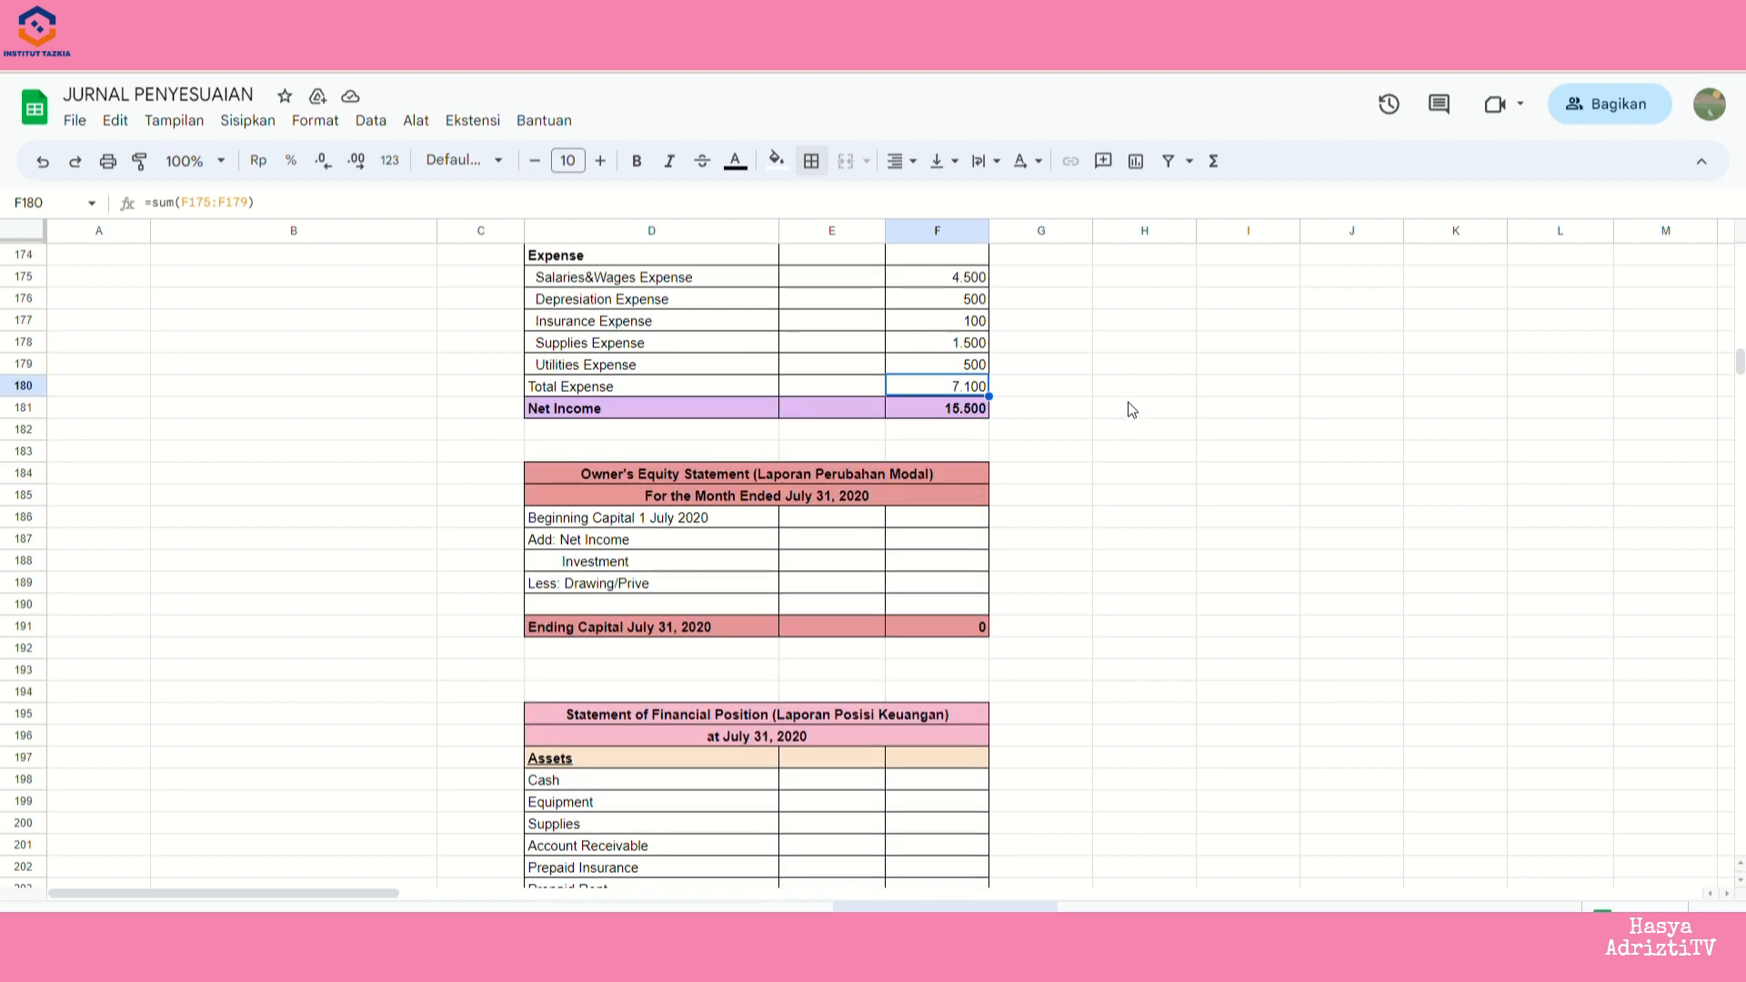
pyautogui.scroll(-1, 1131, 410)
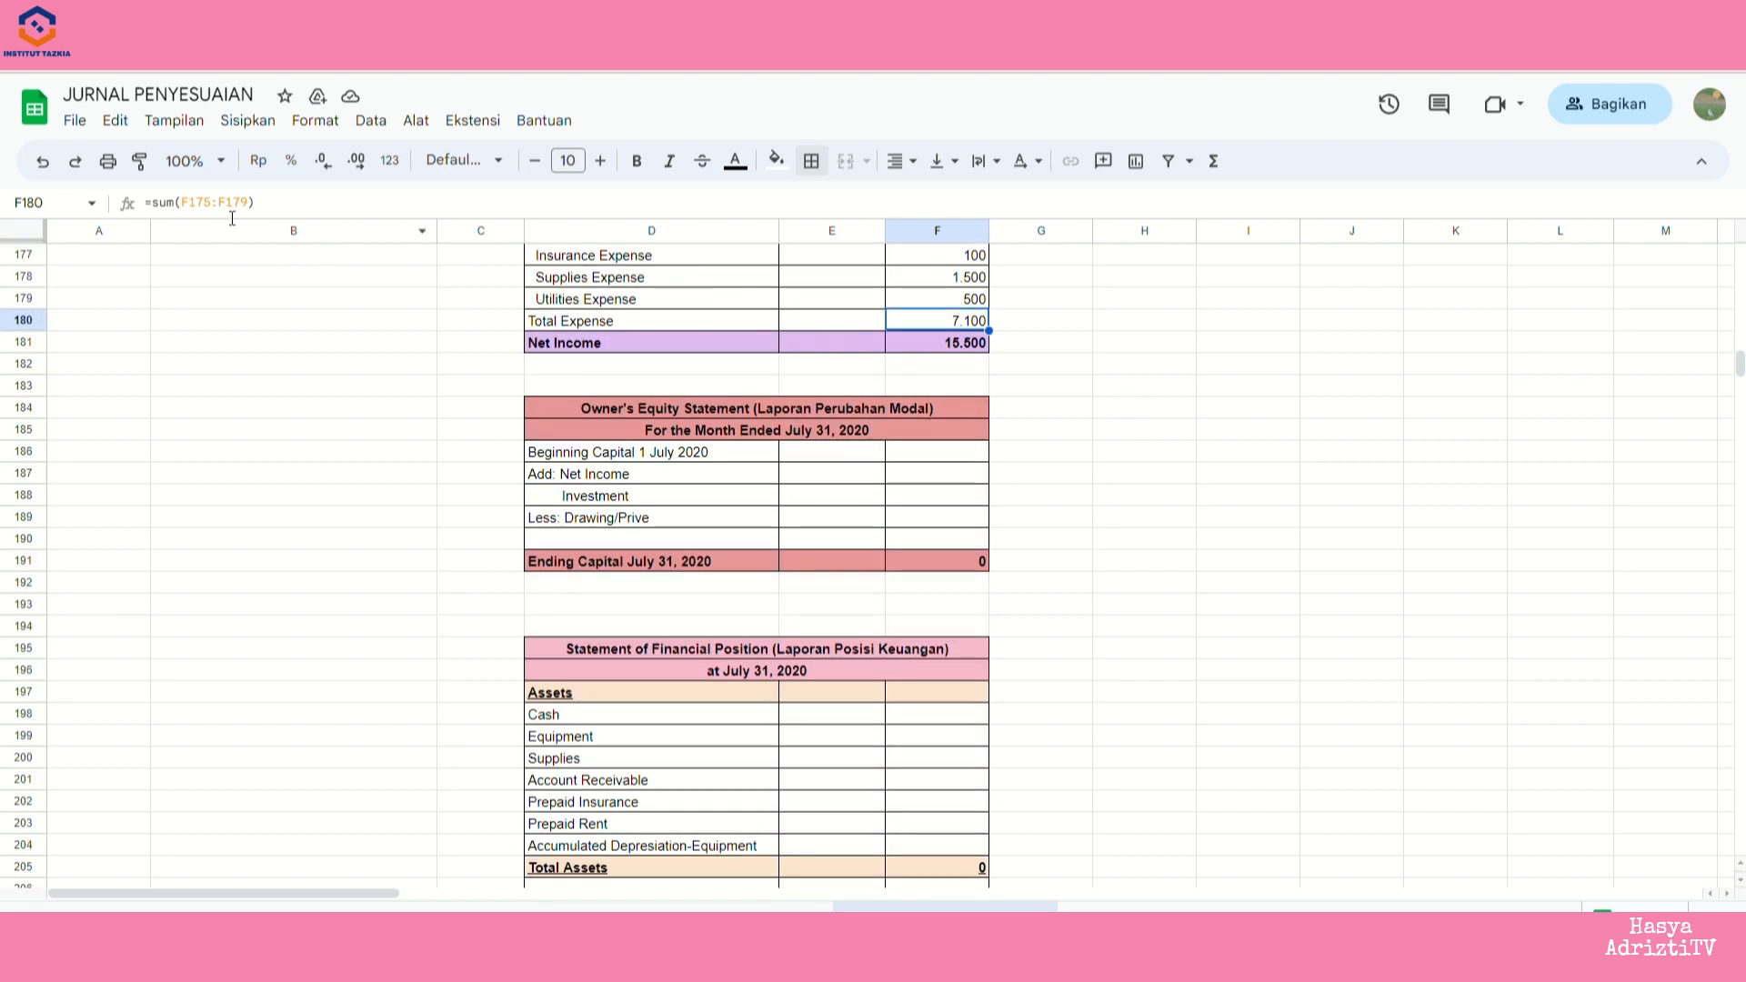
pyautogui.click(222, 163)
pyautogui.click(202, 326)
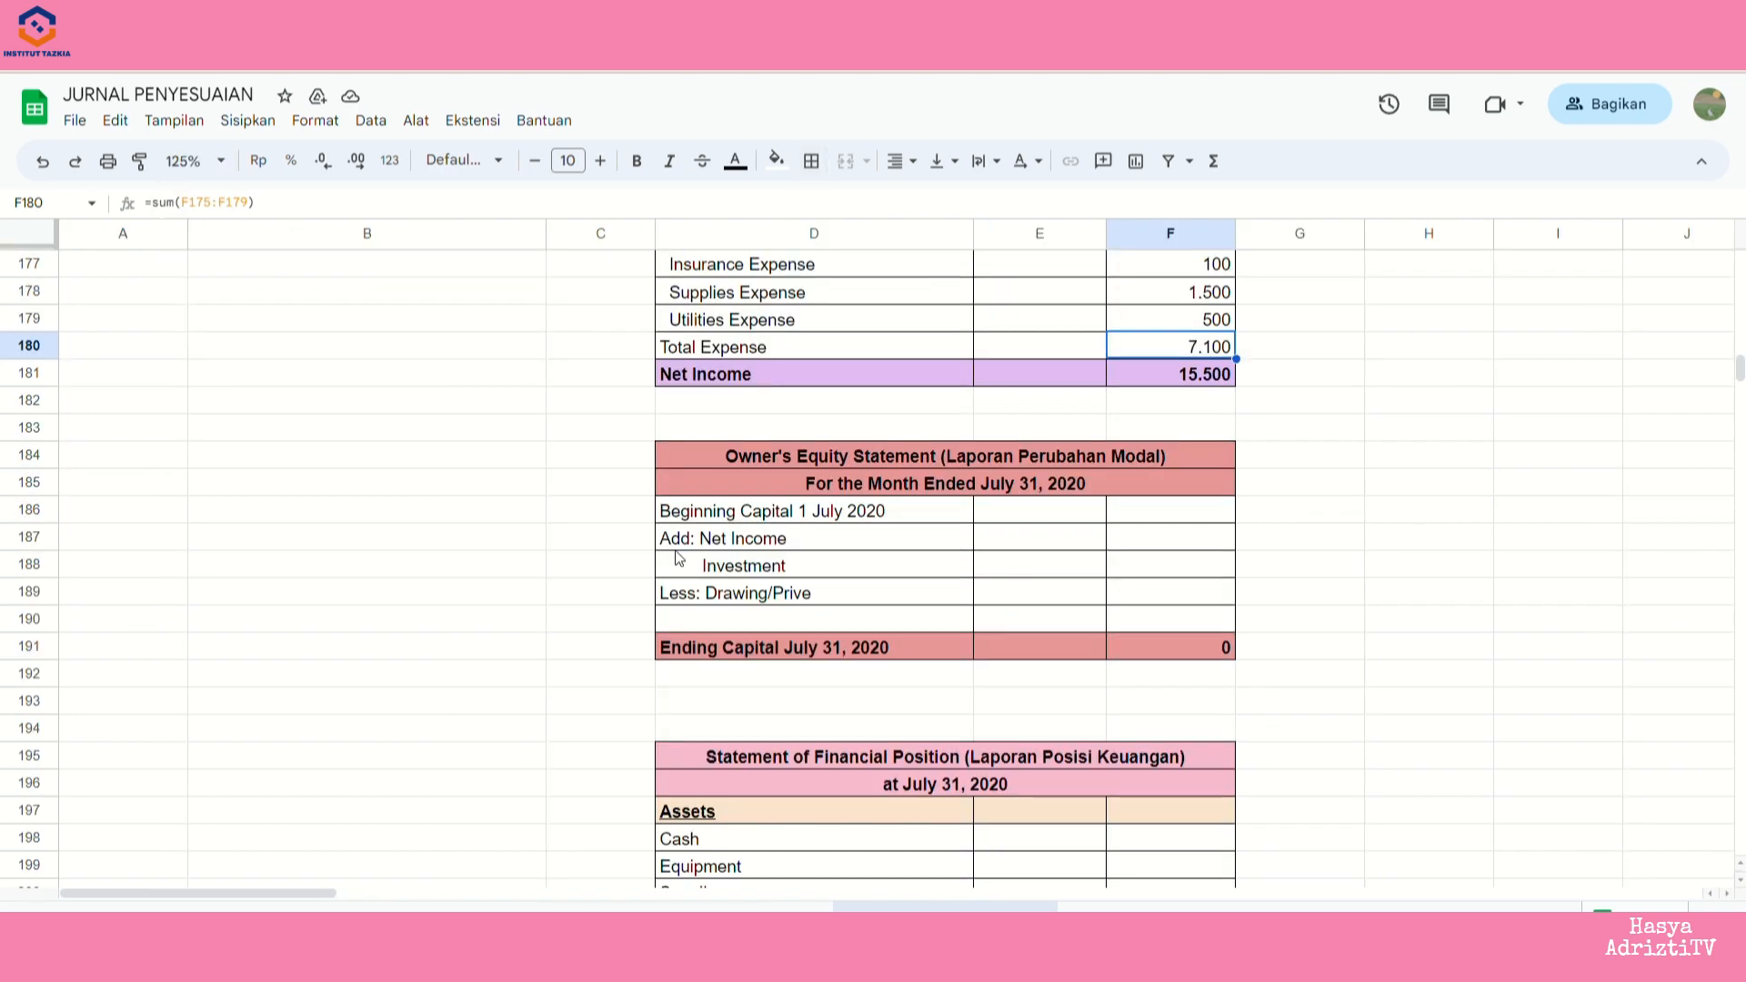
pyautogui.click(1166, 511)
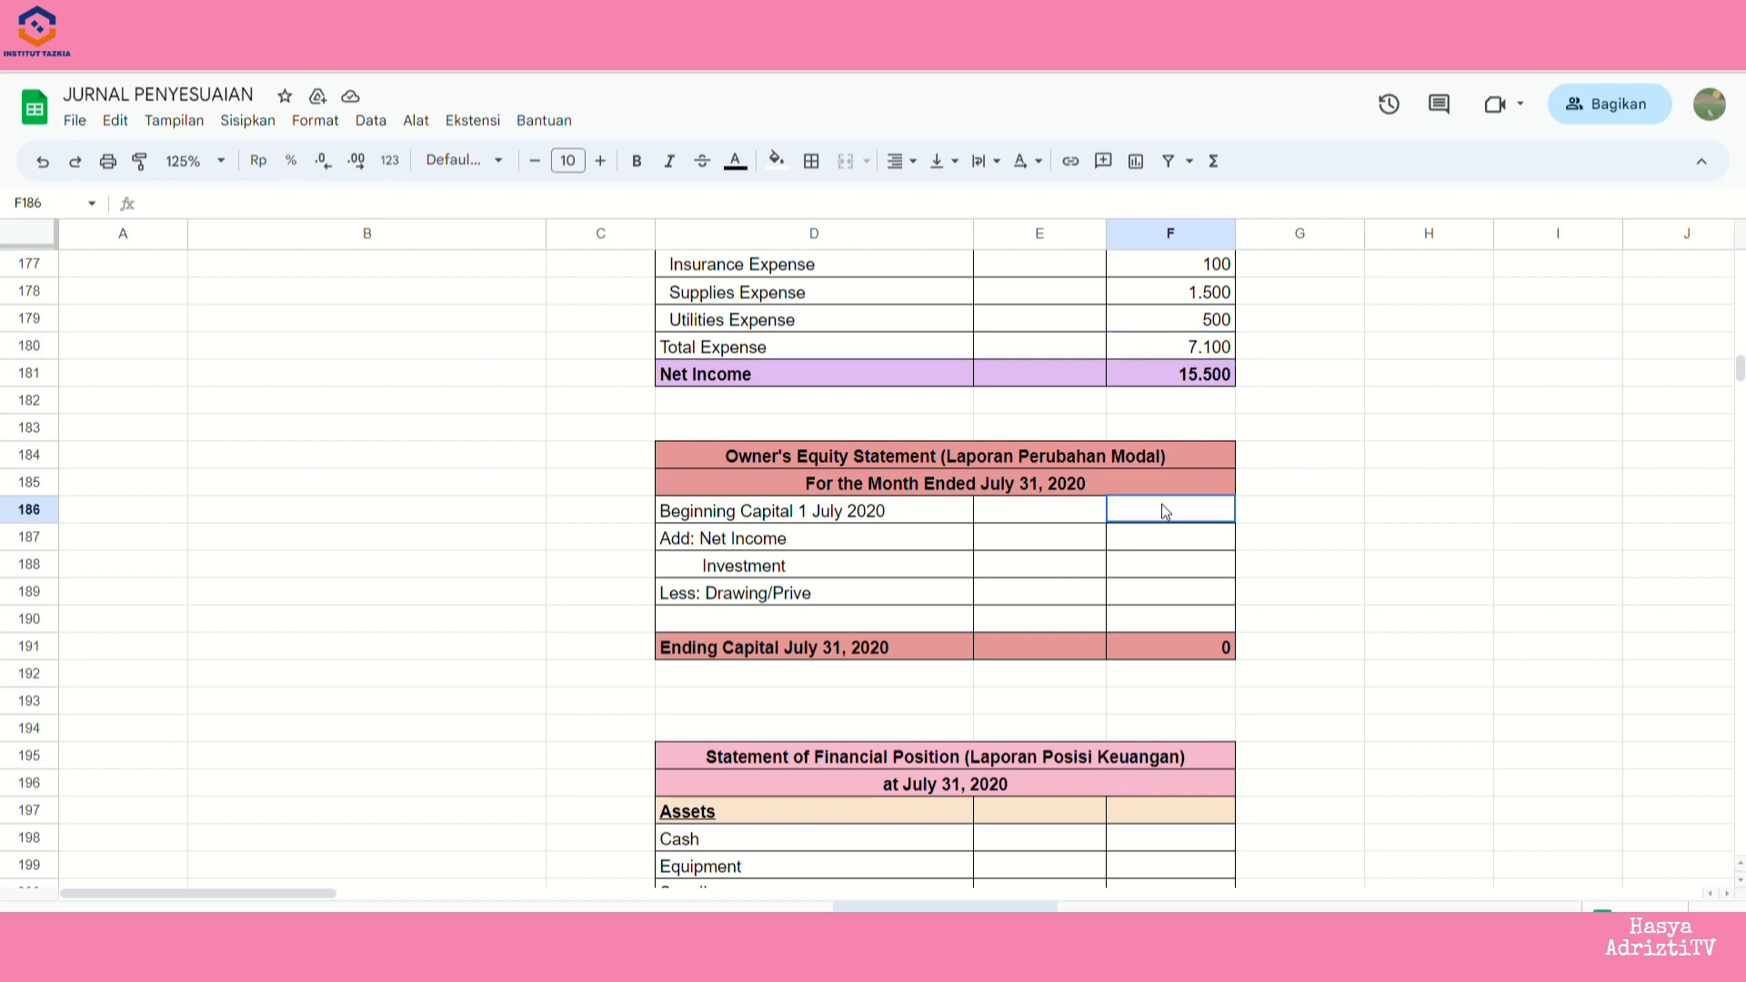
pyautogui.write('=')
pyautogui.scroll(5, 1354, 473)
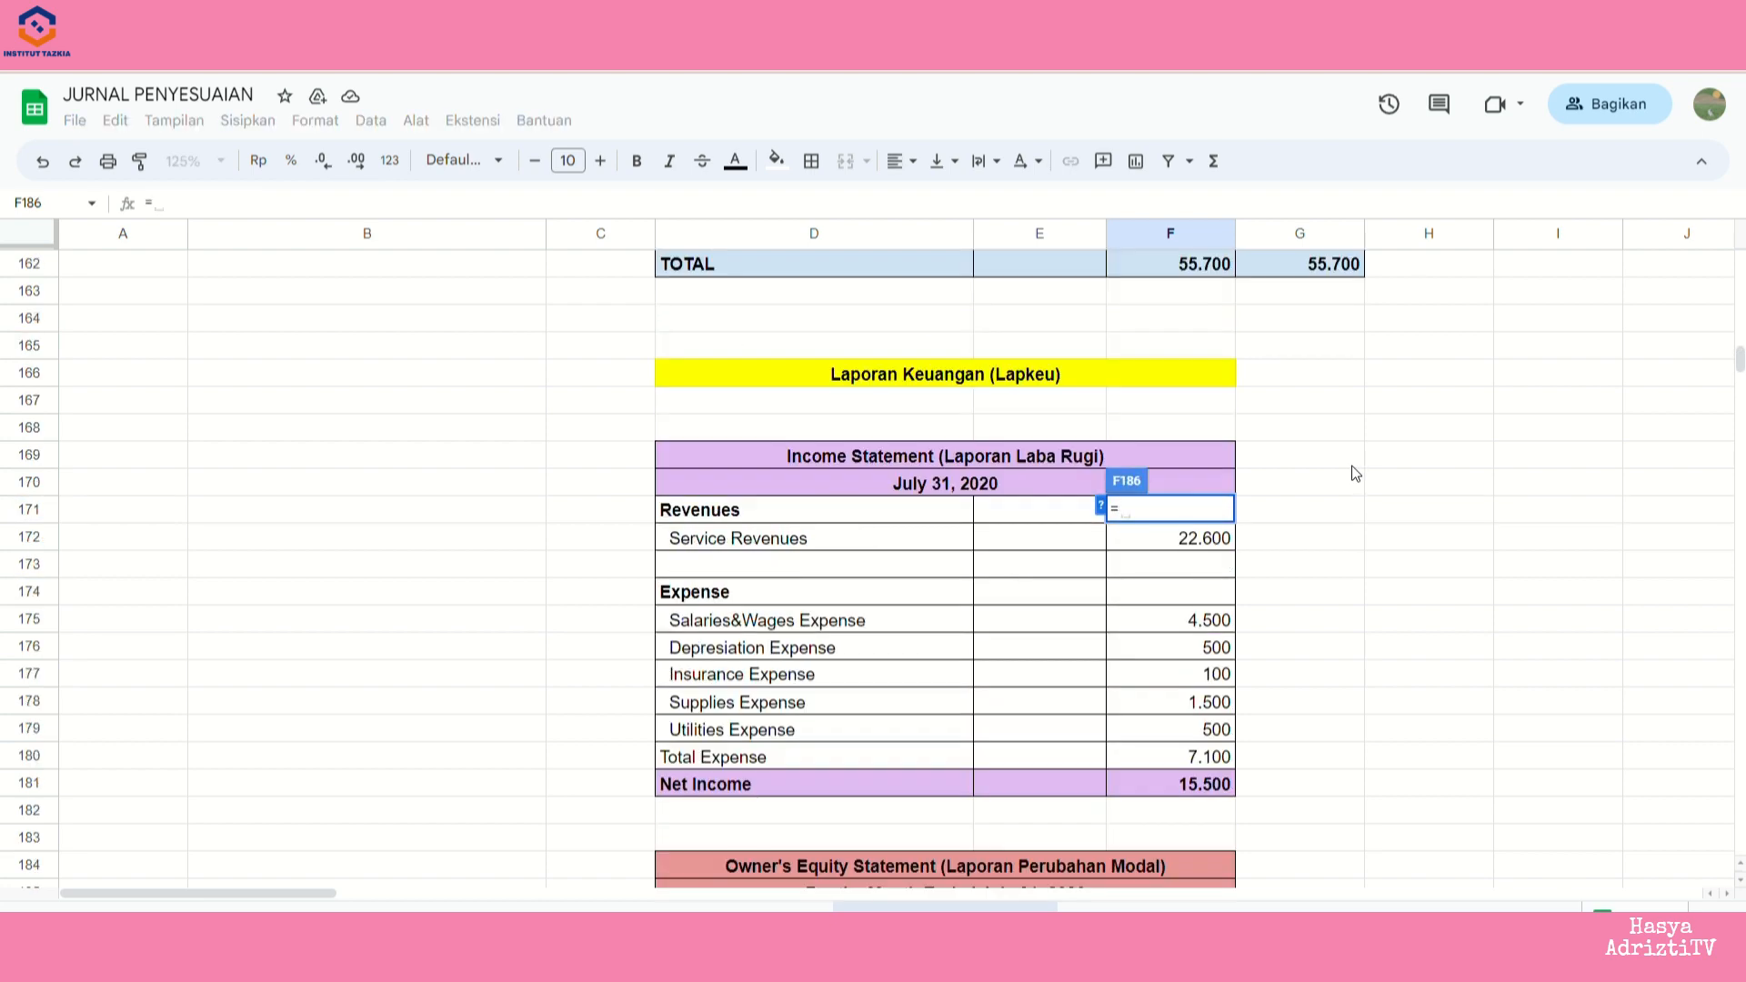
pyautogui.scroll(1, 1328, 479)
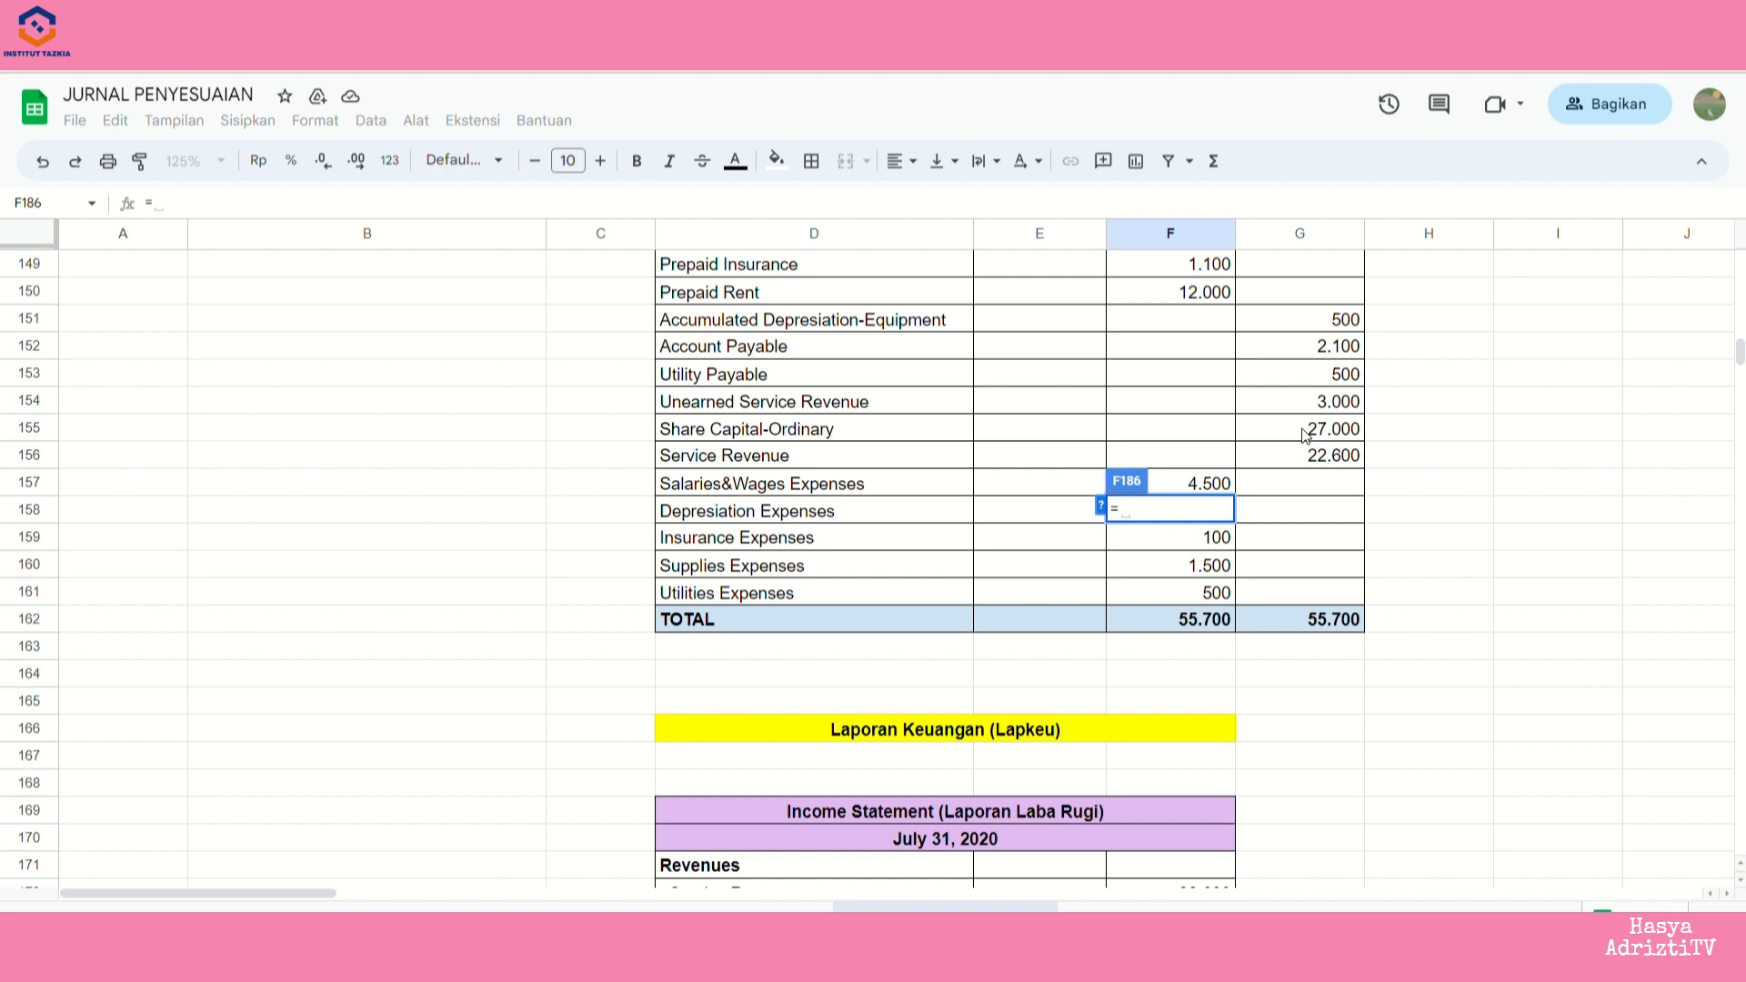
pyautogui.click(1355, 433)
pyautogui.press('Return')
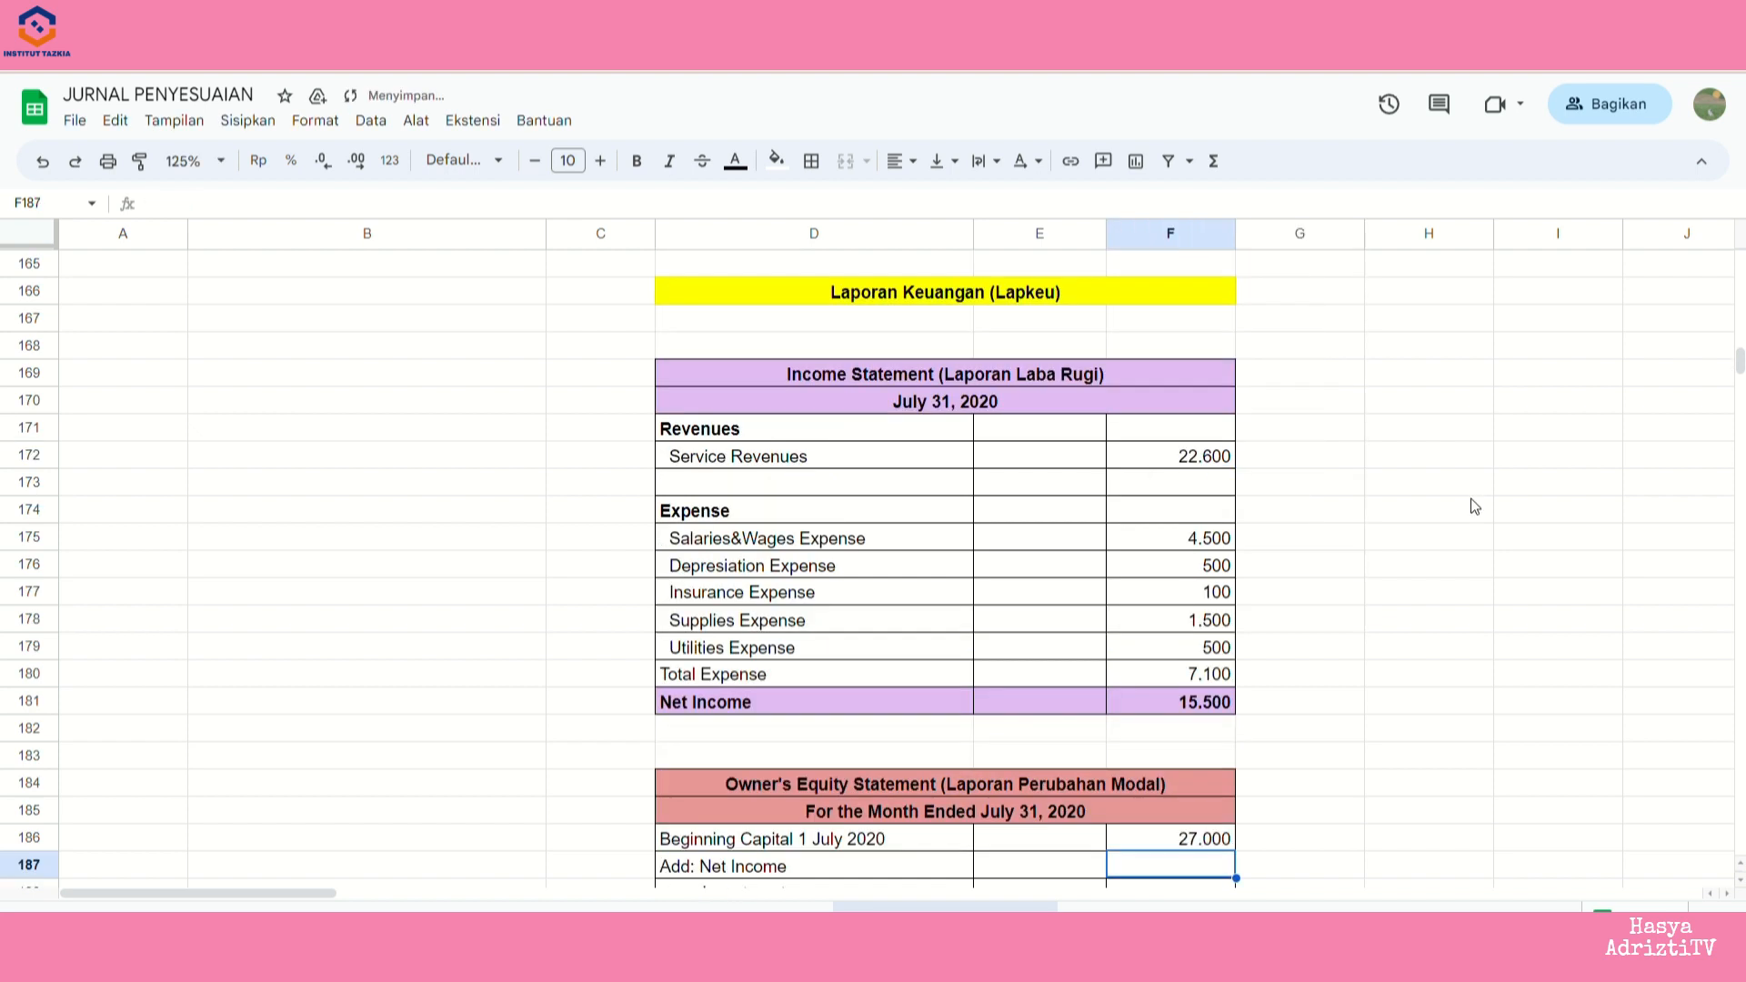
# - Link the Owner's Equity Statement's Add: Net Income amount in F187 to the Income Statement's Net Income with =F181
pyautogui.scroll(-2, 1400, 577)
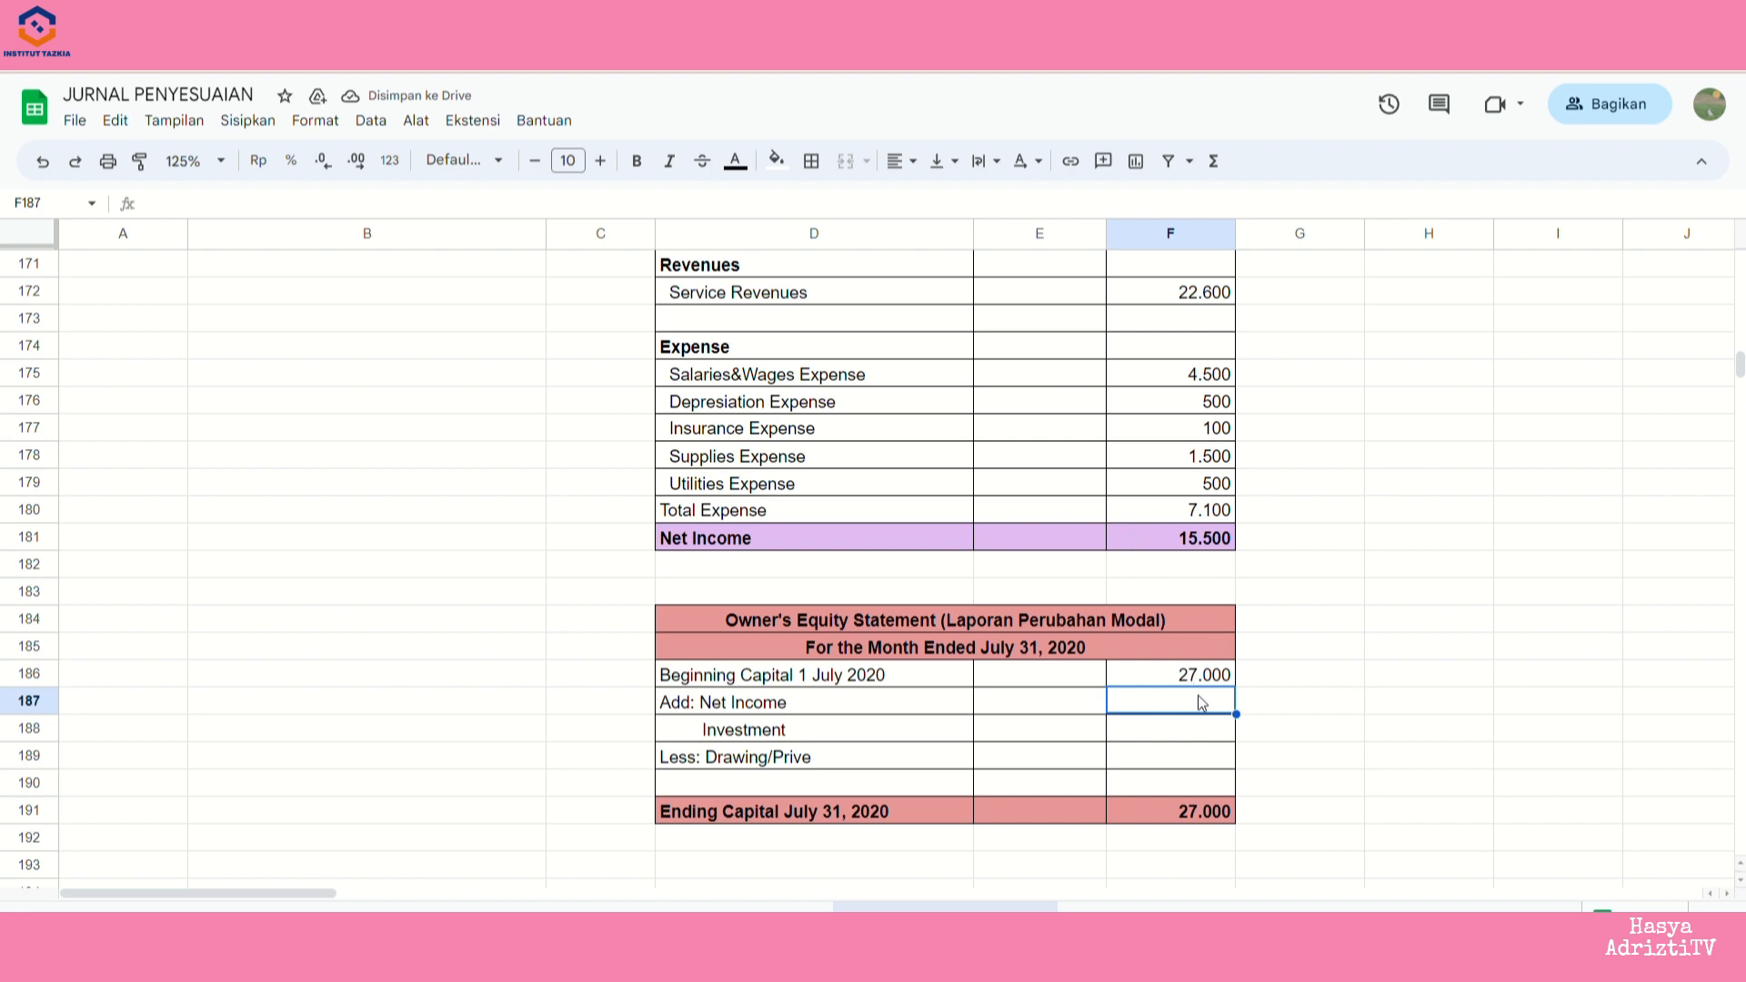
pyautogui.write('=')
pyautogui.click(1200, 538)
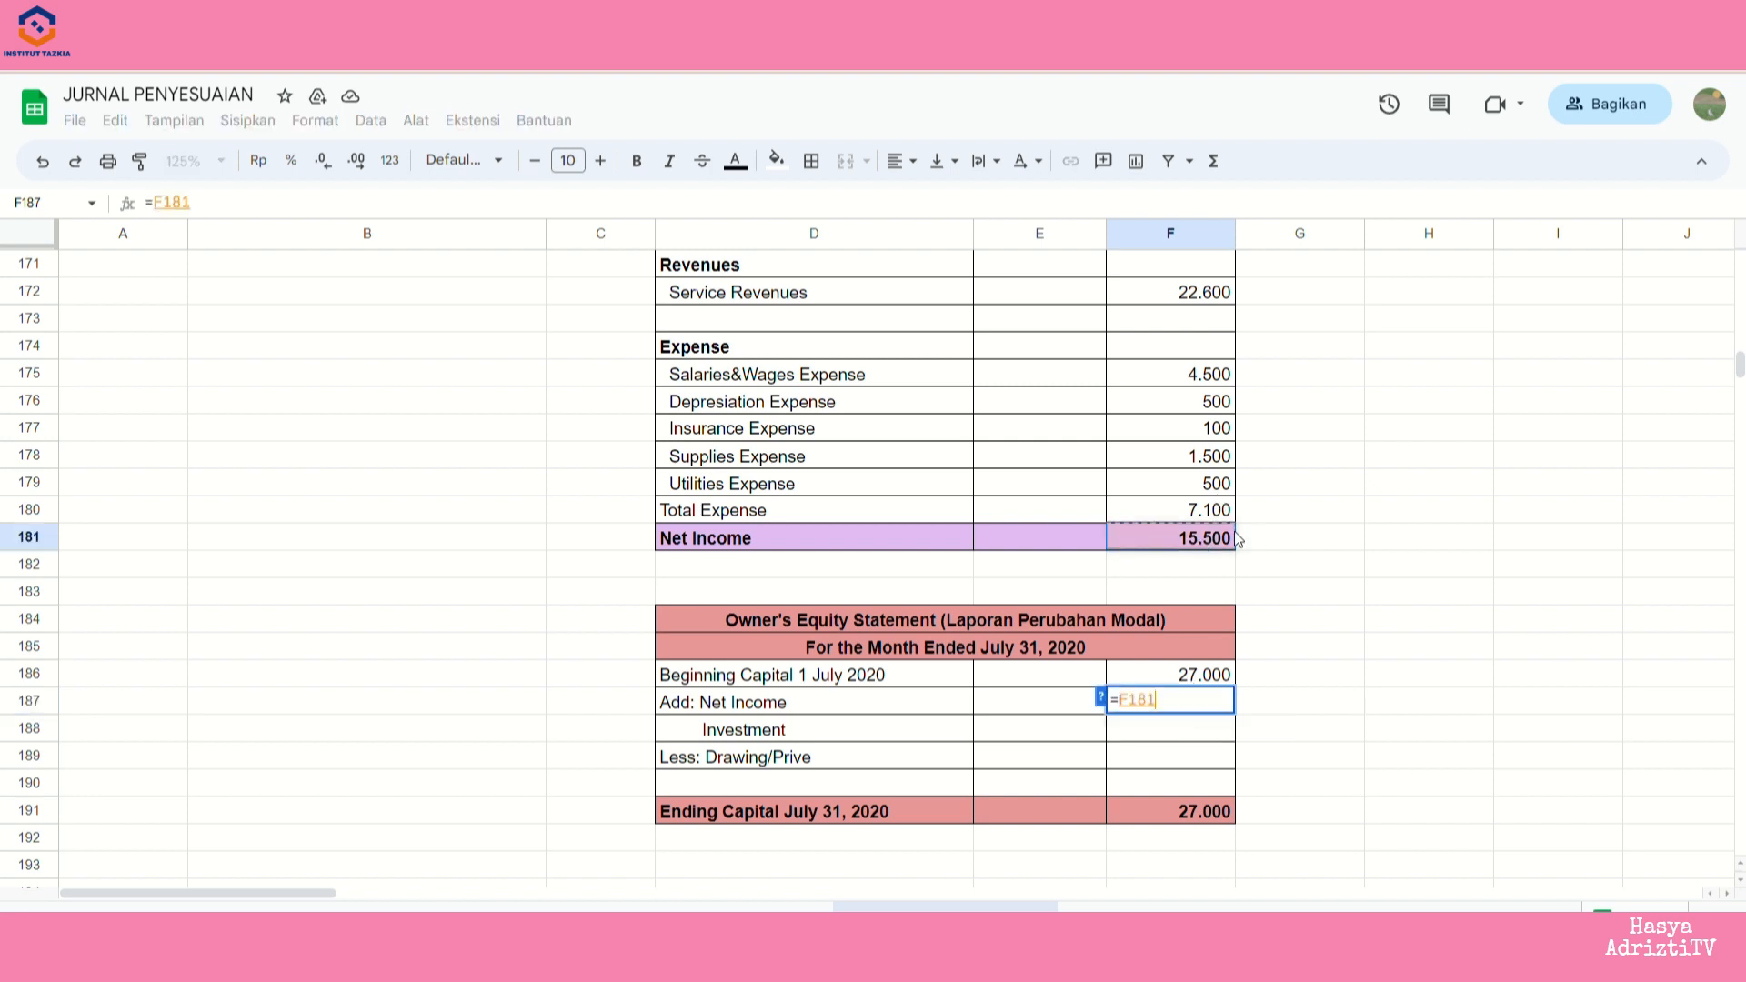
pyautogui.press('Return')
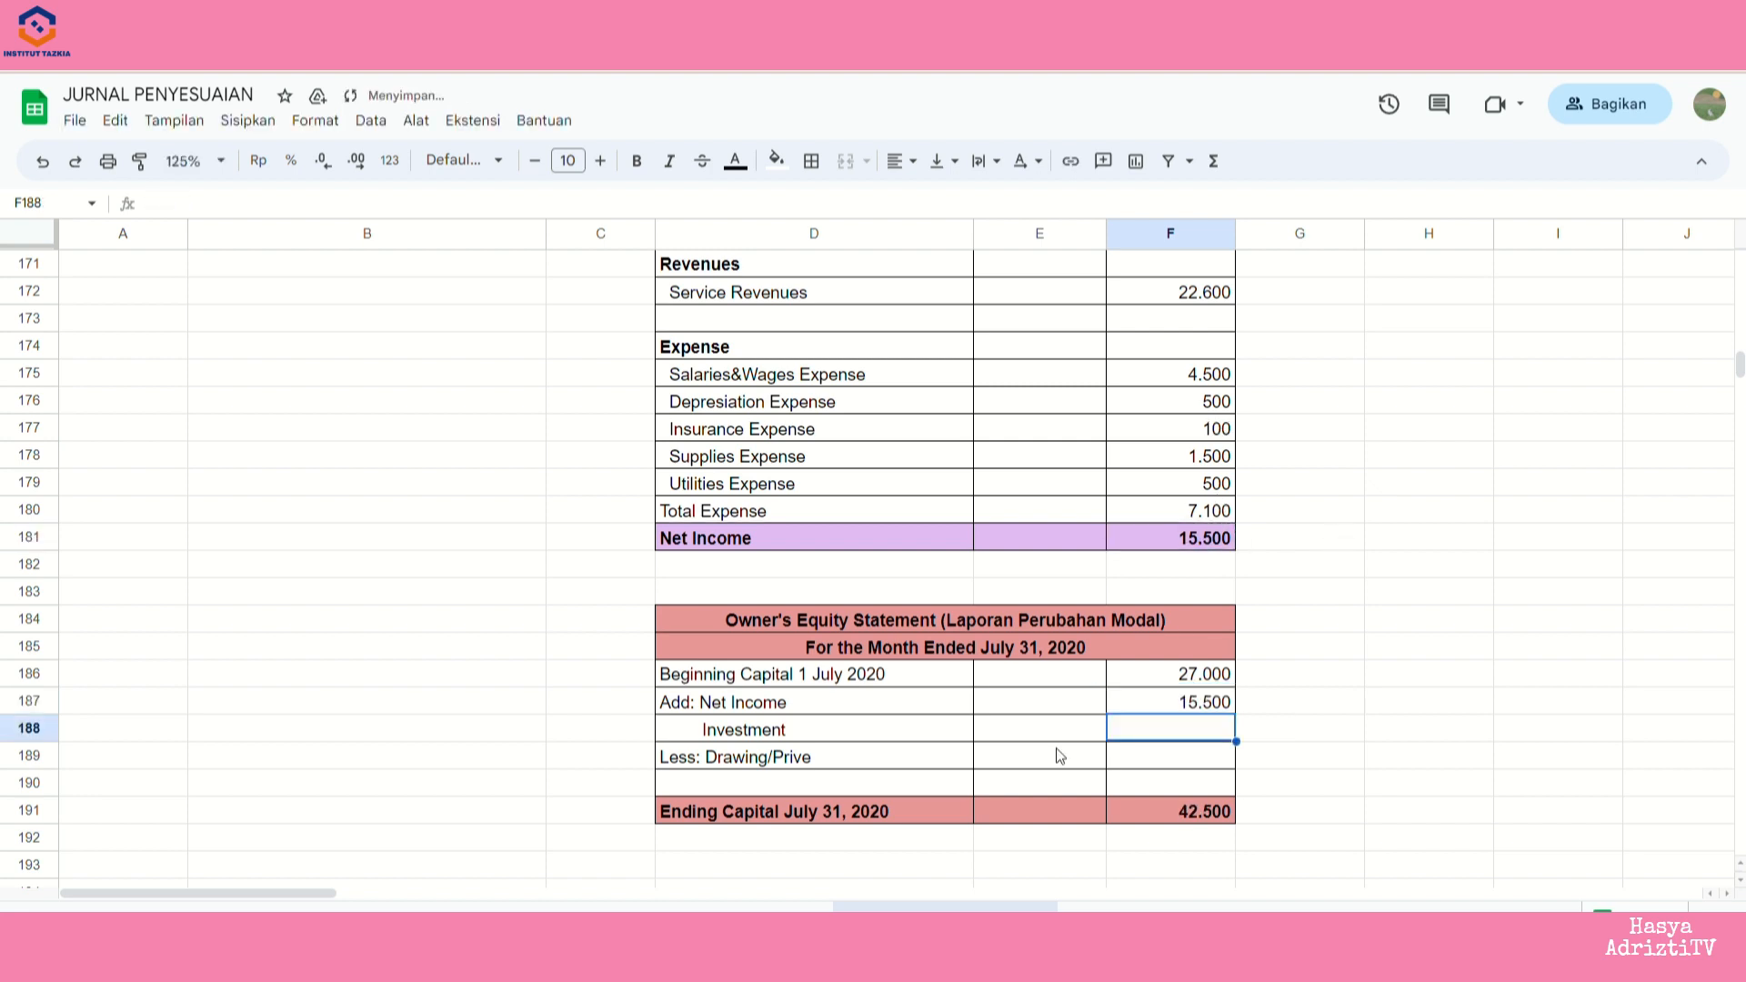
# - Look for an investment account in the Adjusted Trial Balance and enter 0 for Investment in F188
pyautogui.scroll(4, 1270, 577)
pyautogui.scroll(6, 1269, 569)
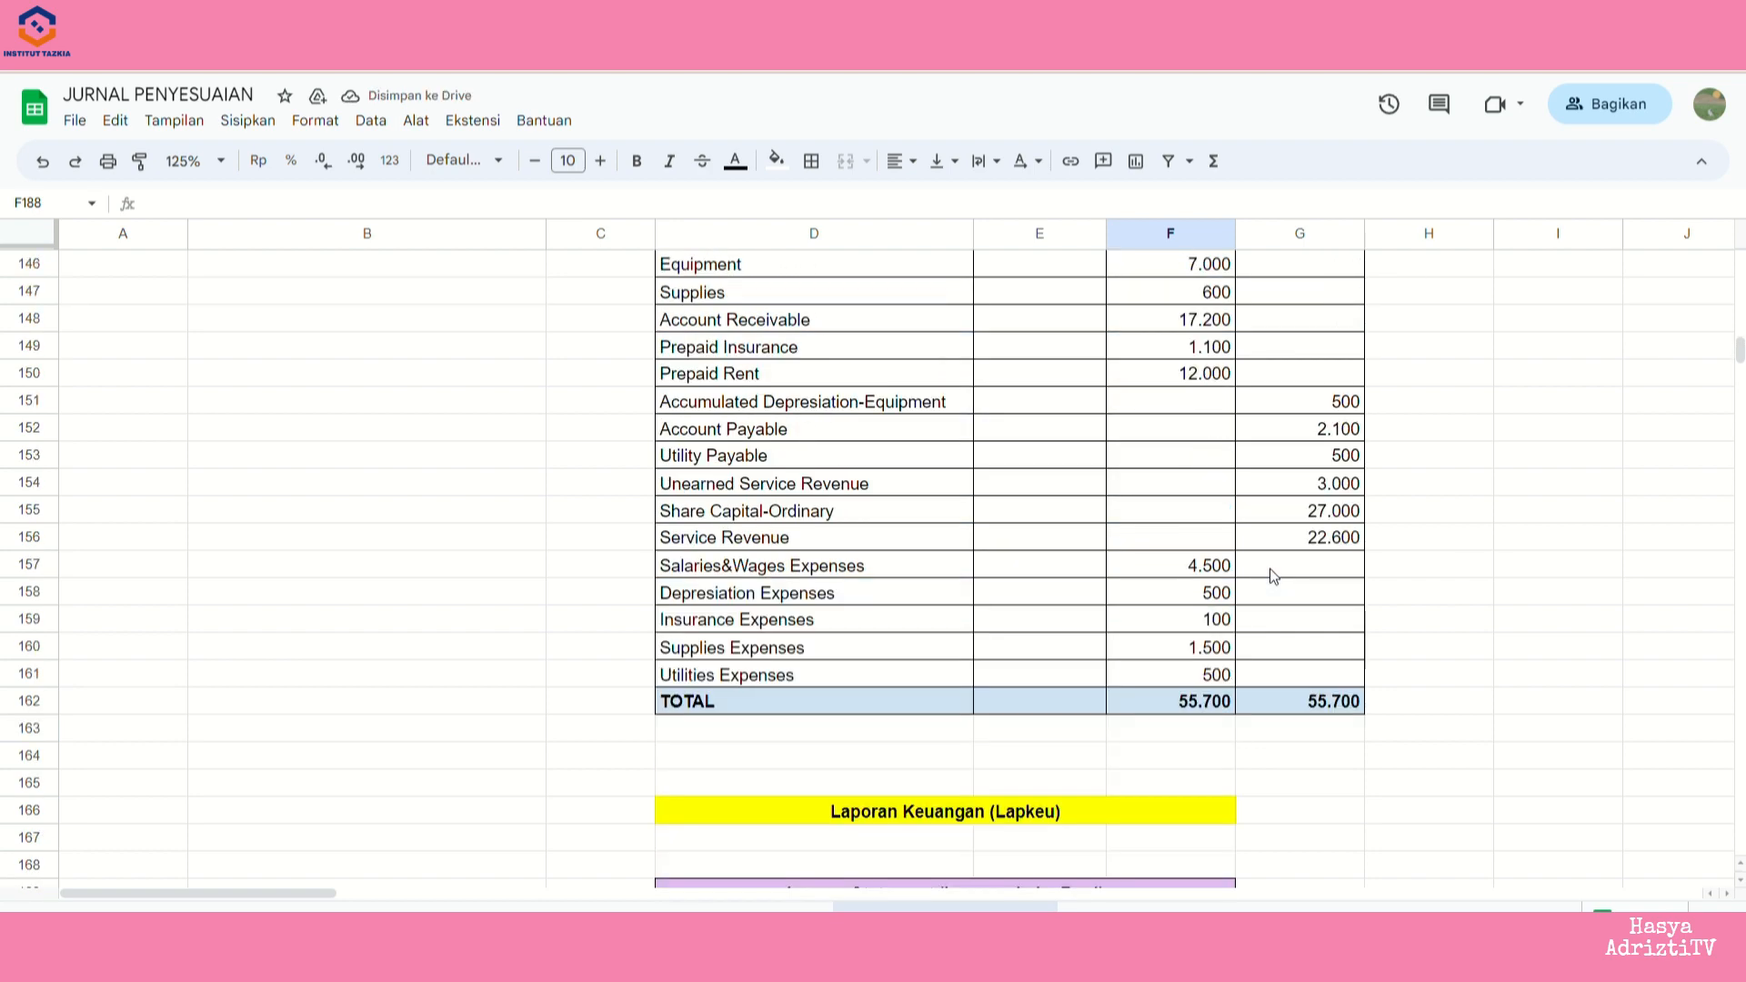
pyautogui.scroll(-11, 1337, 745)
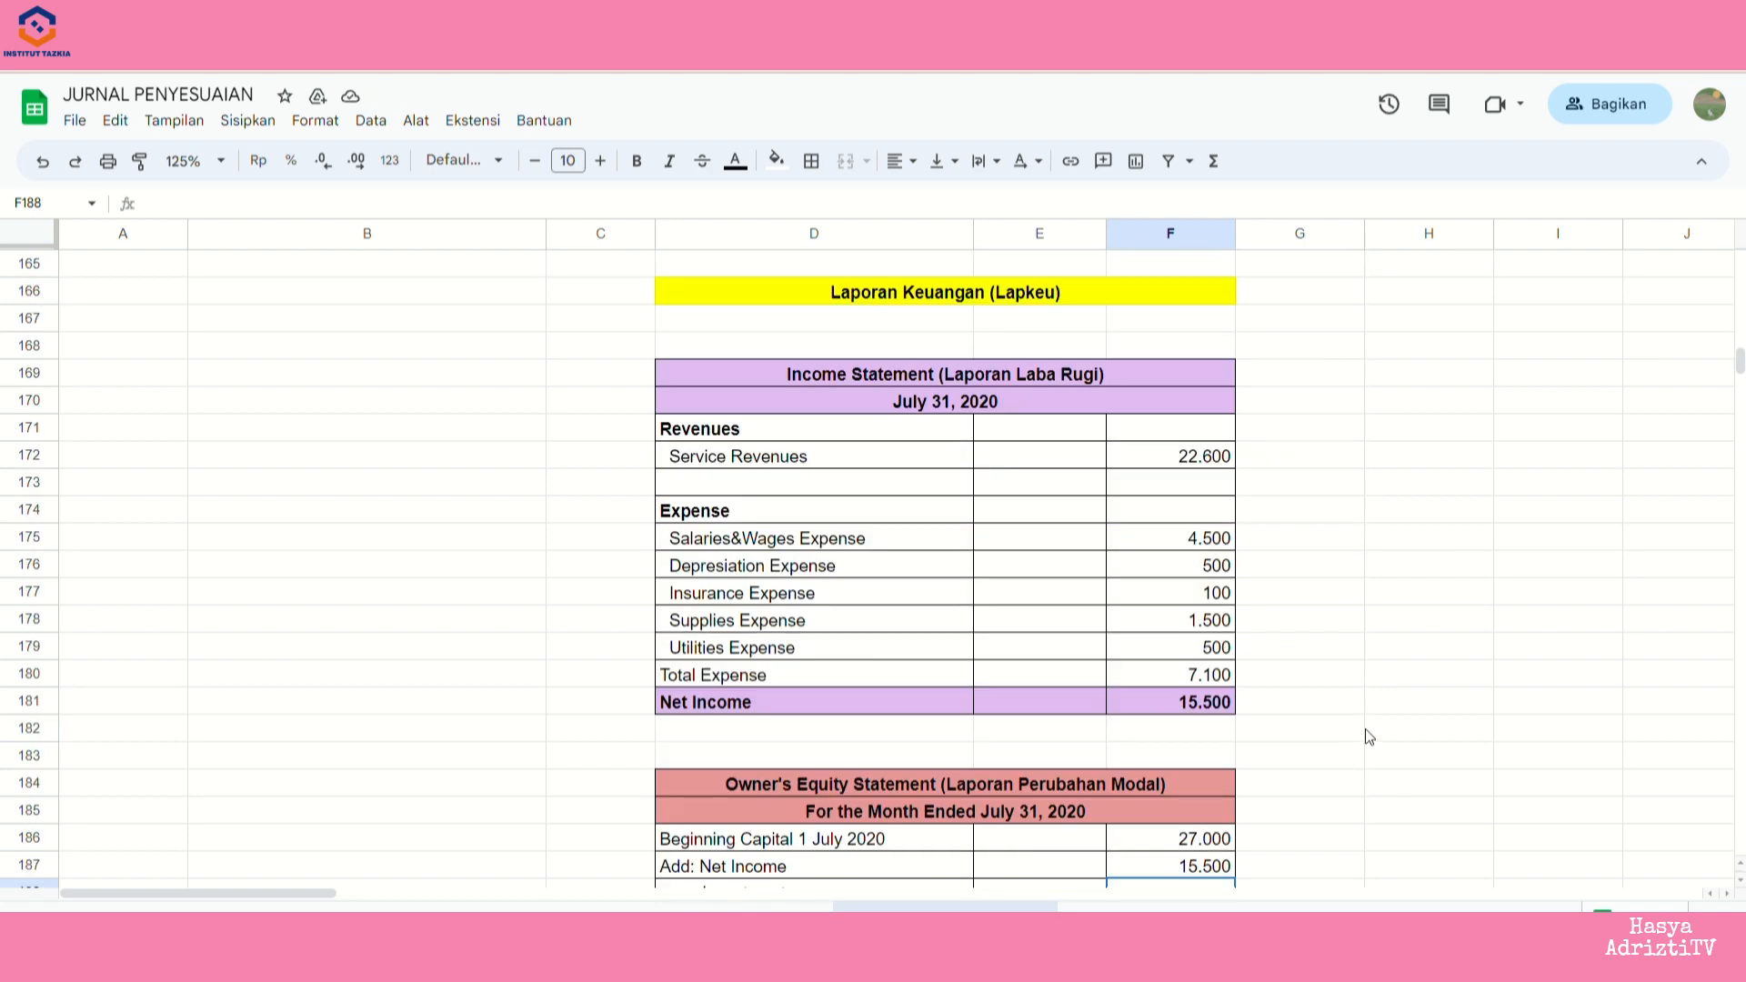
pyautogui.write('0')
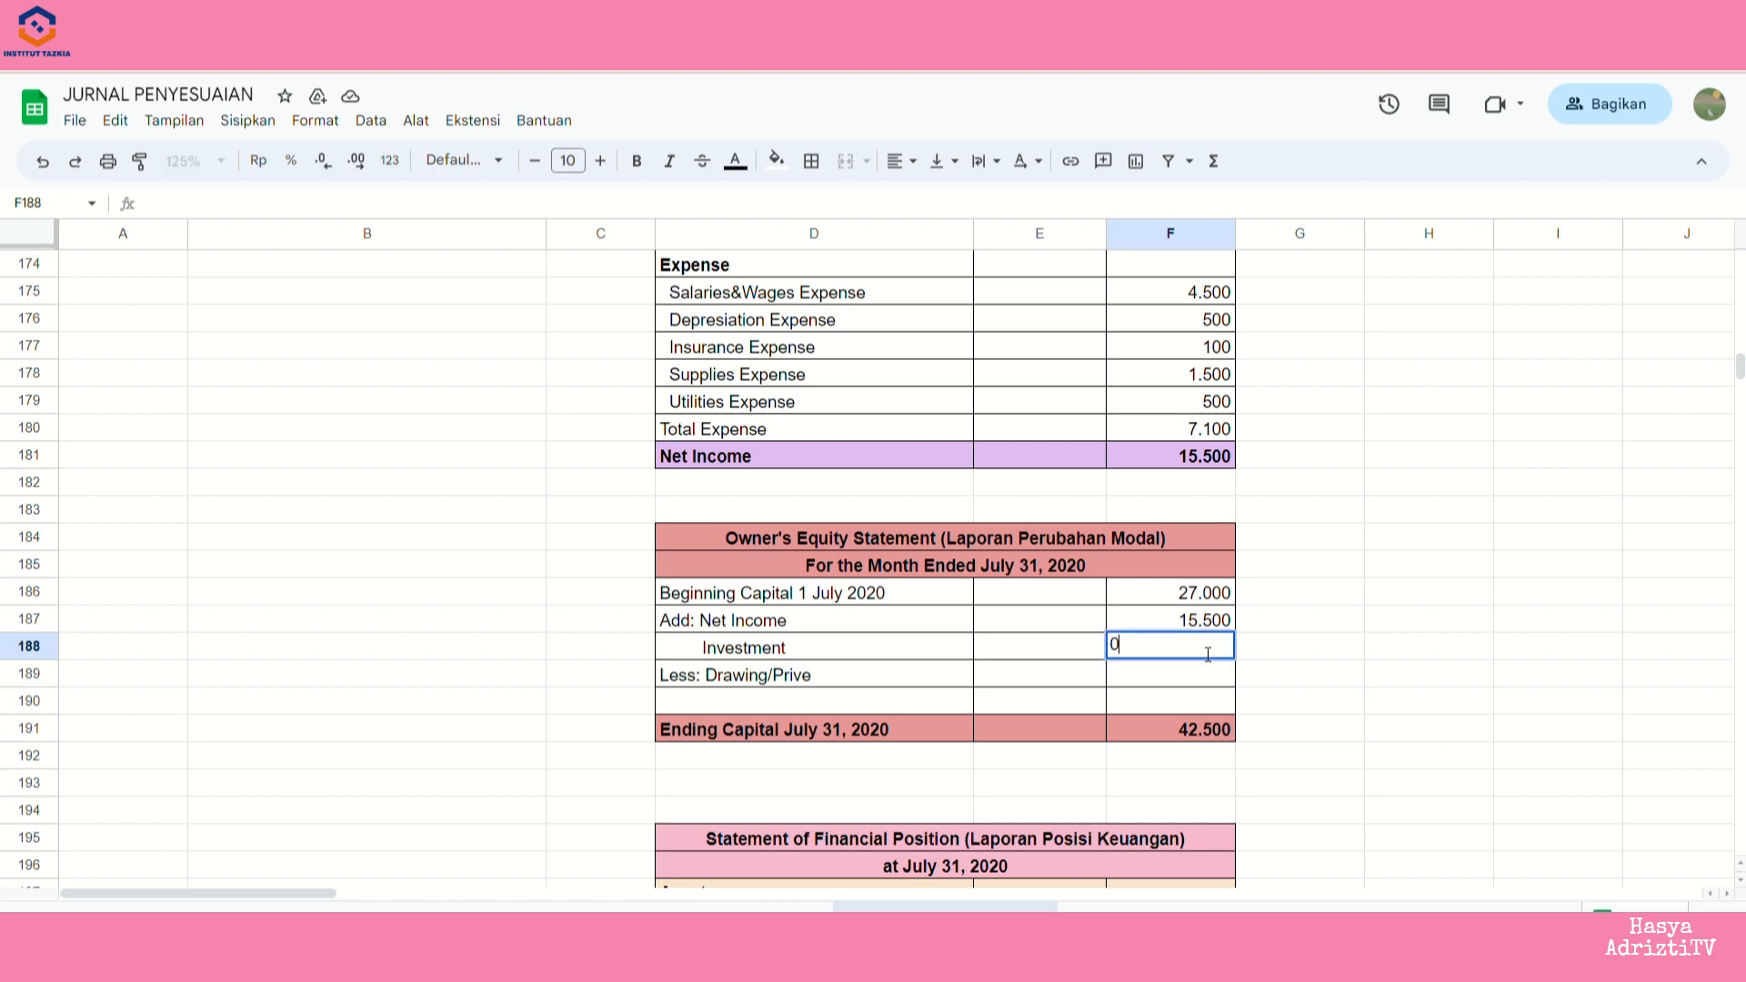
pyautogui.press('Return')
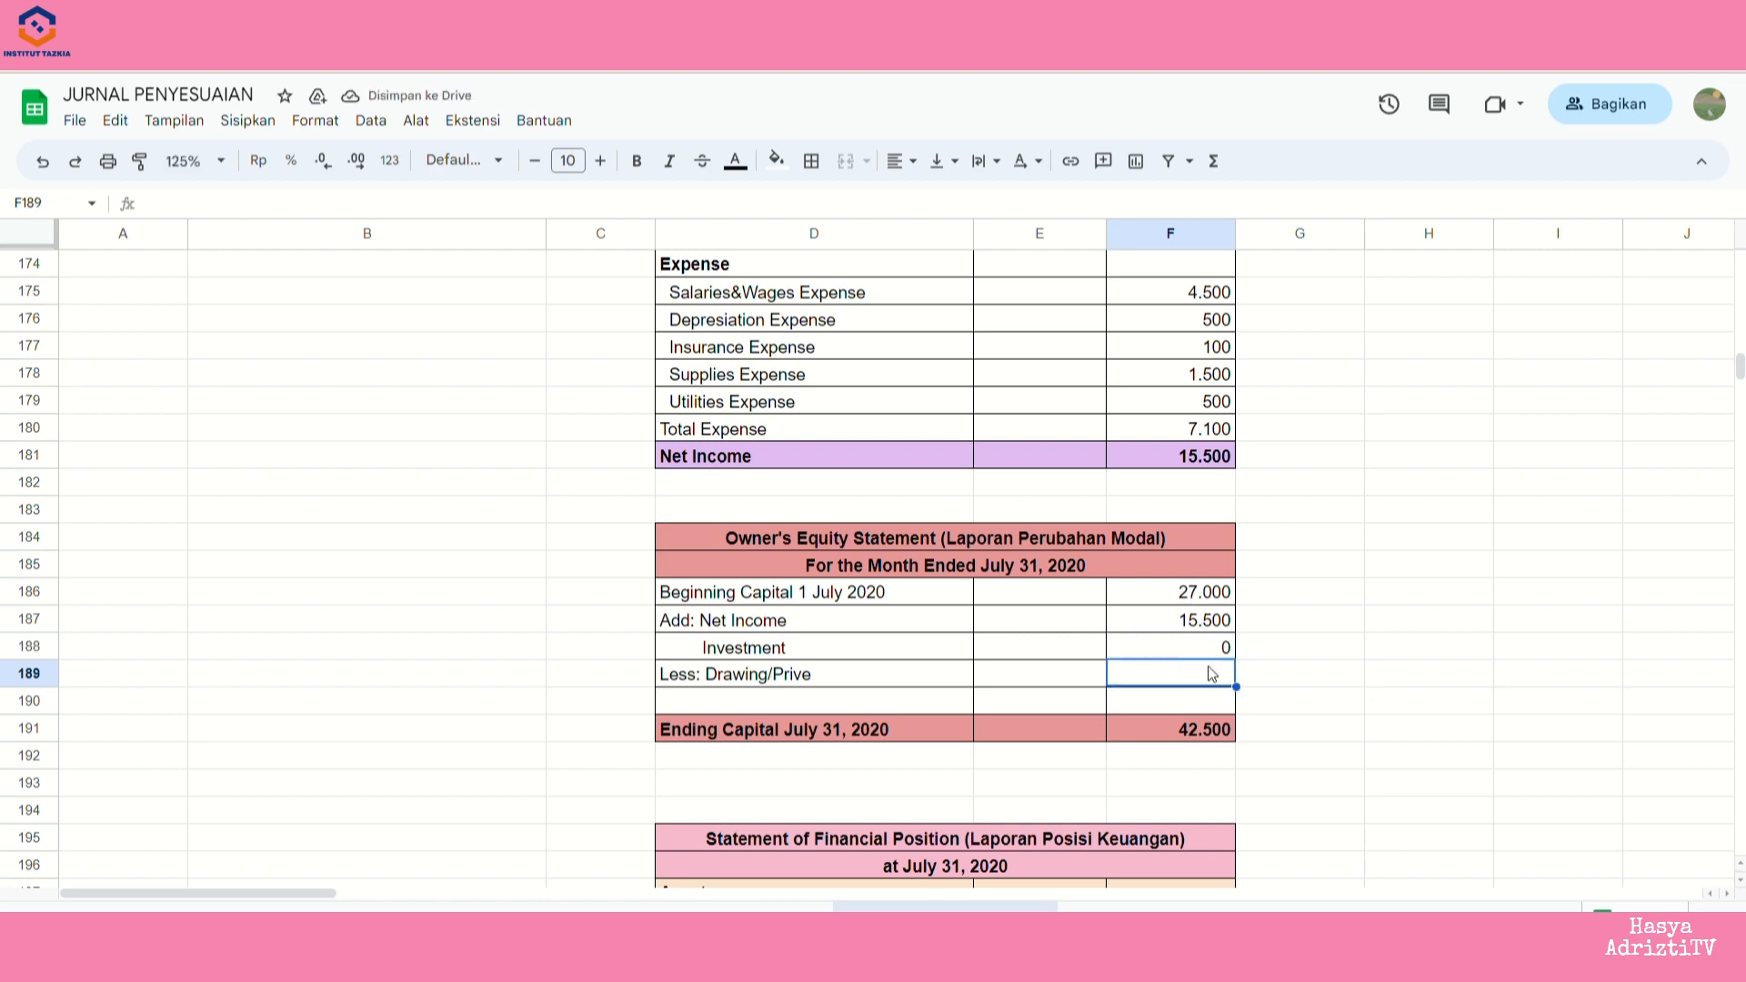
# - Look for a drawing account in the Adjusted Trial Balance and enter 0 for Less: Drawing/Prive in F189
pyautogui.scroll(8, 1280, 597)
pyautogui.scroll(1, 1277, 580)
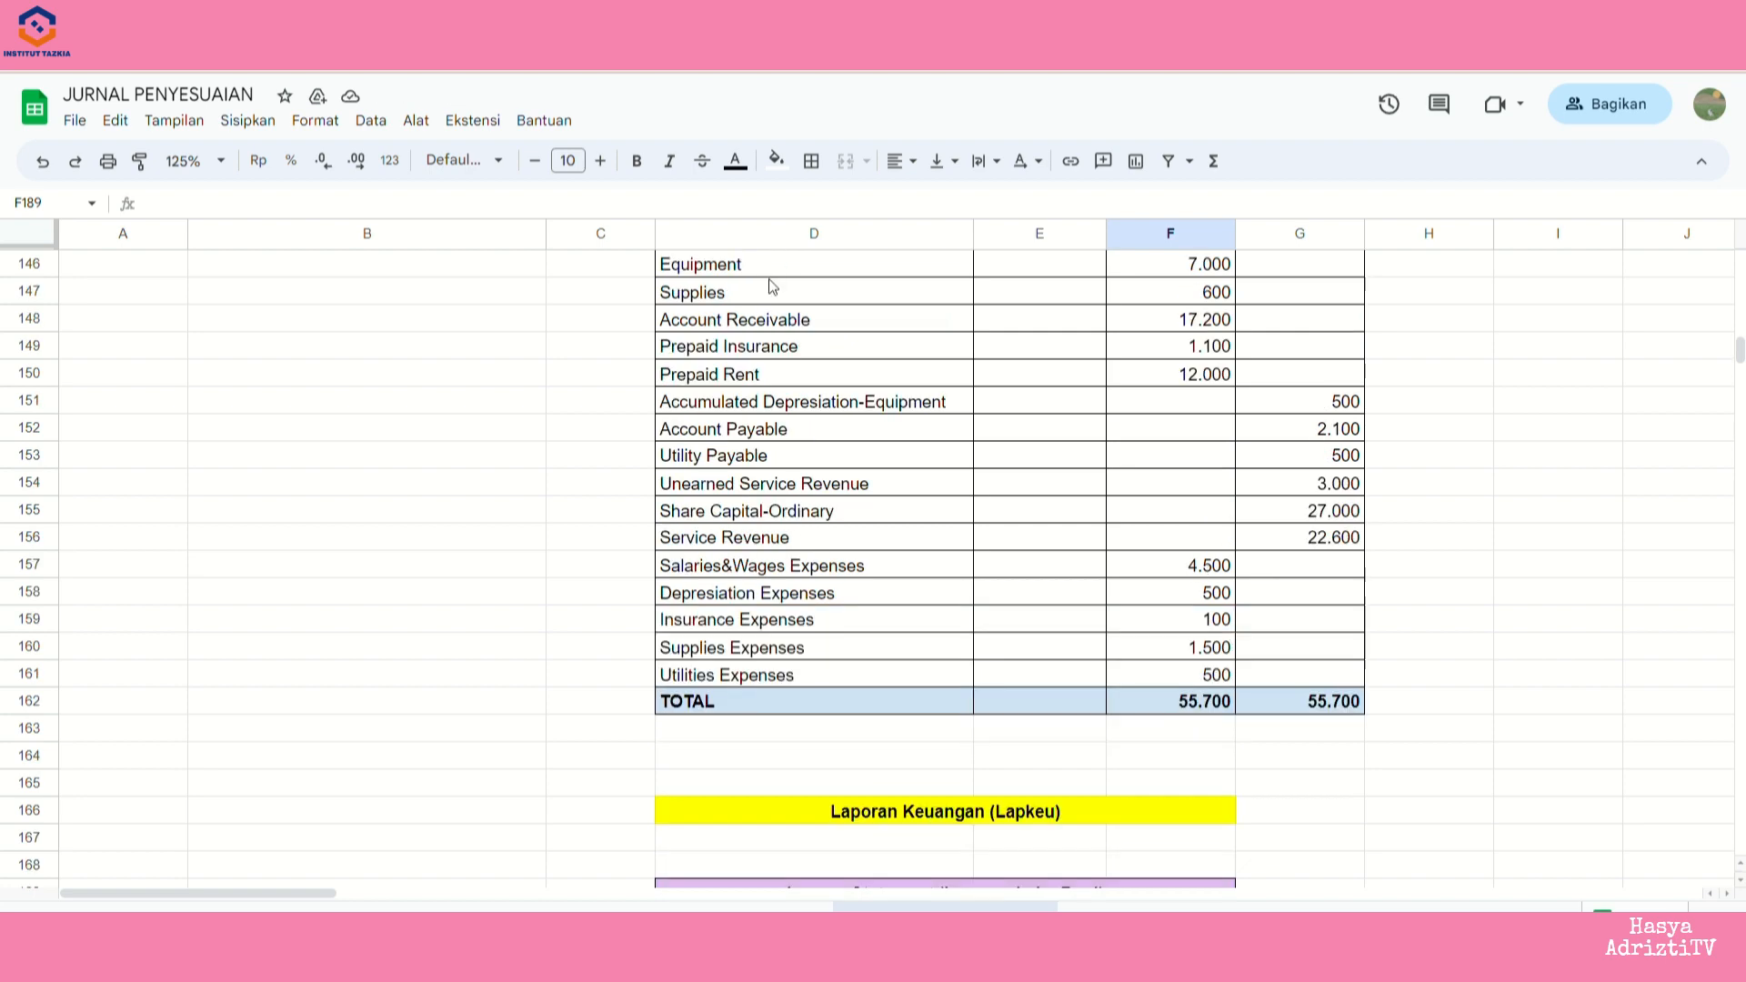
pyautogui.scroll(1, 769, 280)
pyautogui.moveTo(771, 347); pyautogui.dragTo(817, 701)
pyautogui.scroll(-7, 1248, 723)
pyautogui.scroll(-3, 1248, 729)
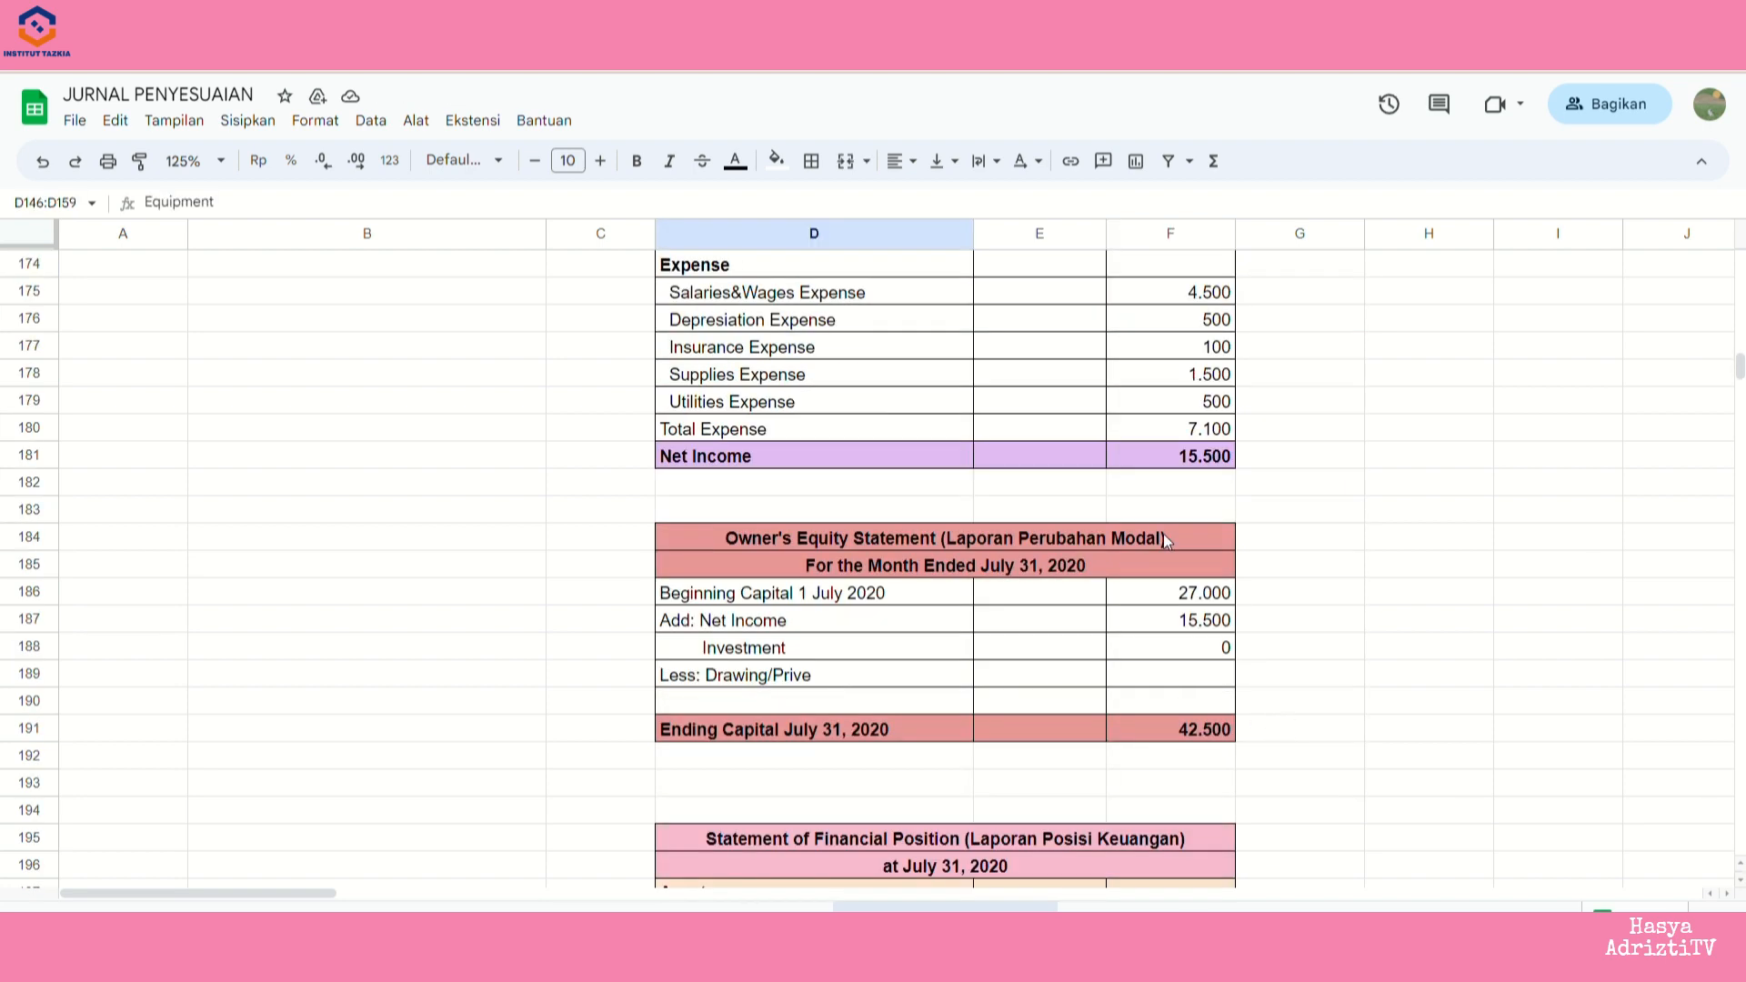
pyautogui.click(1197, 675)
pyautogui.write('0')
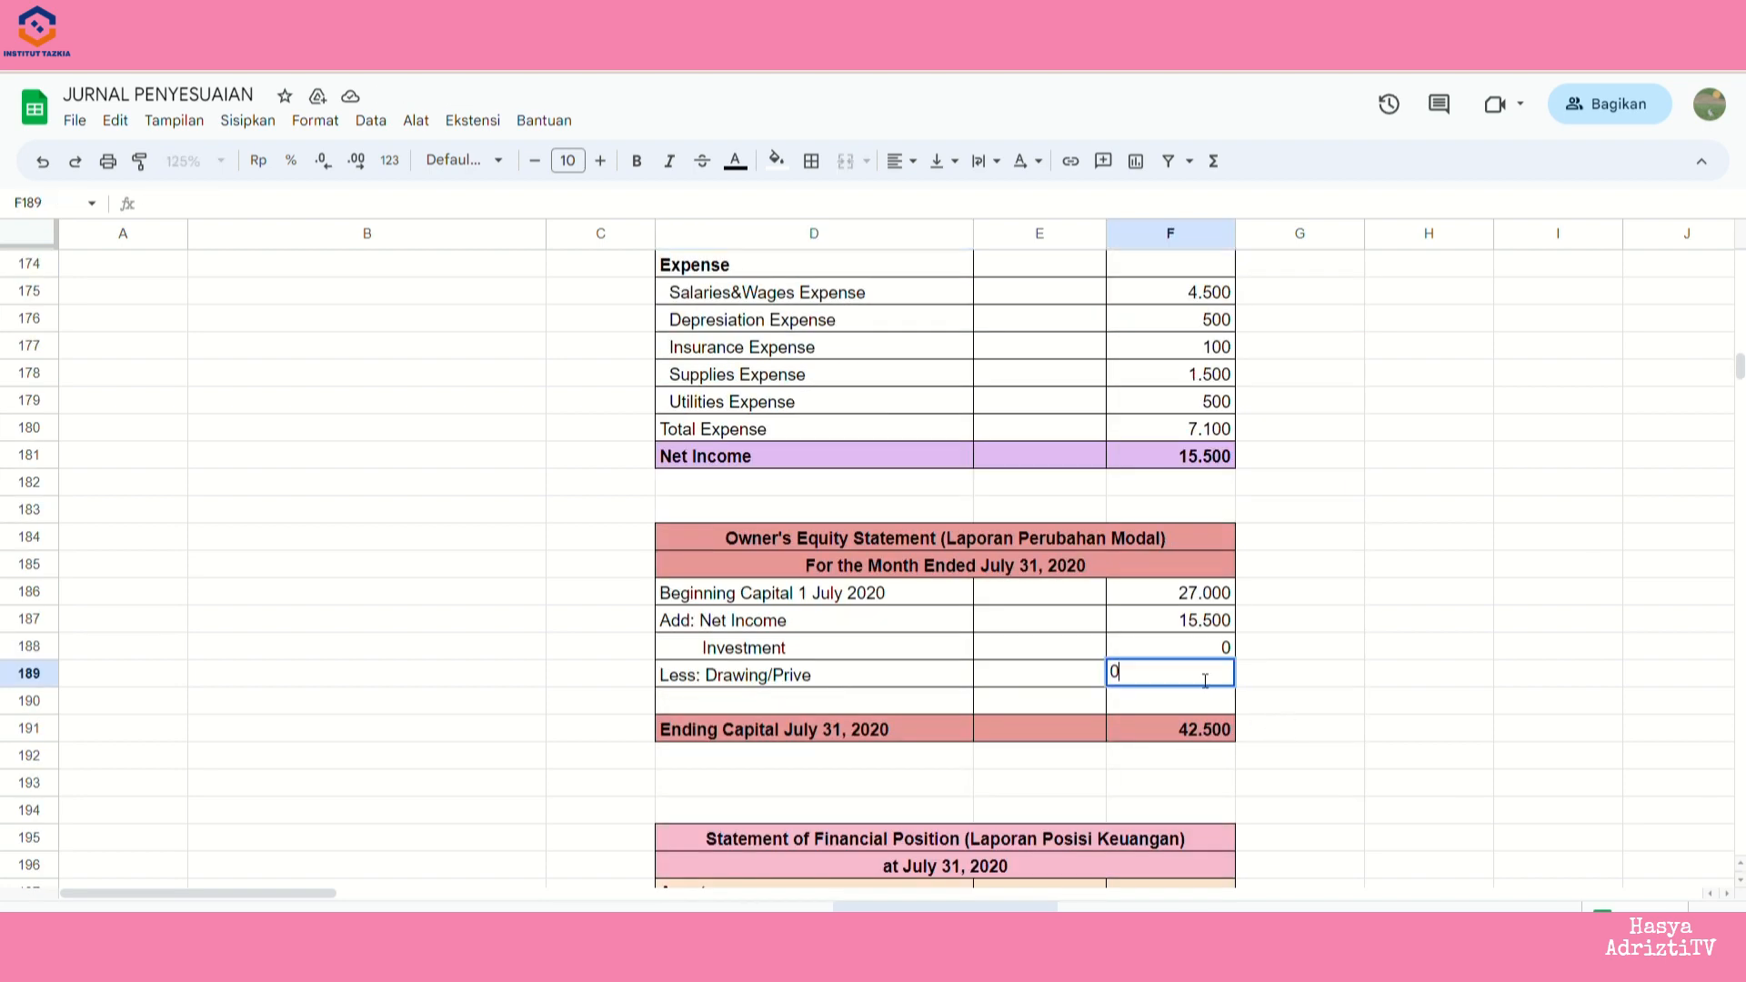
pyautogui.press('Return')
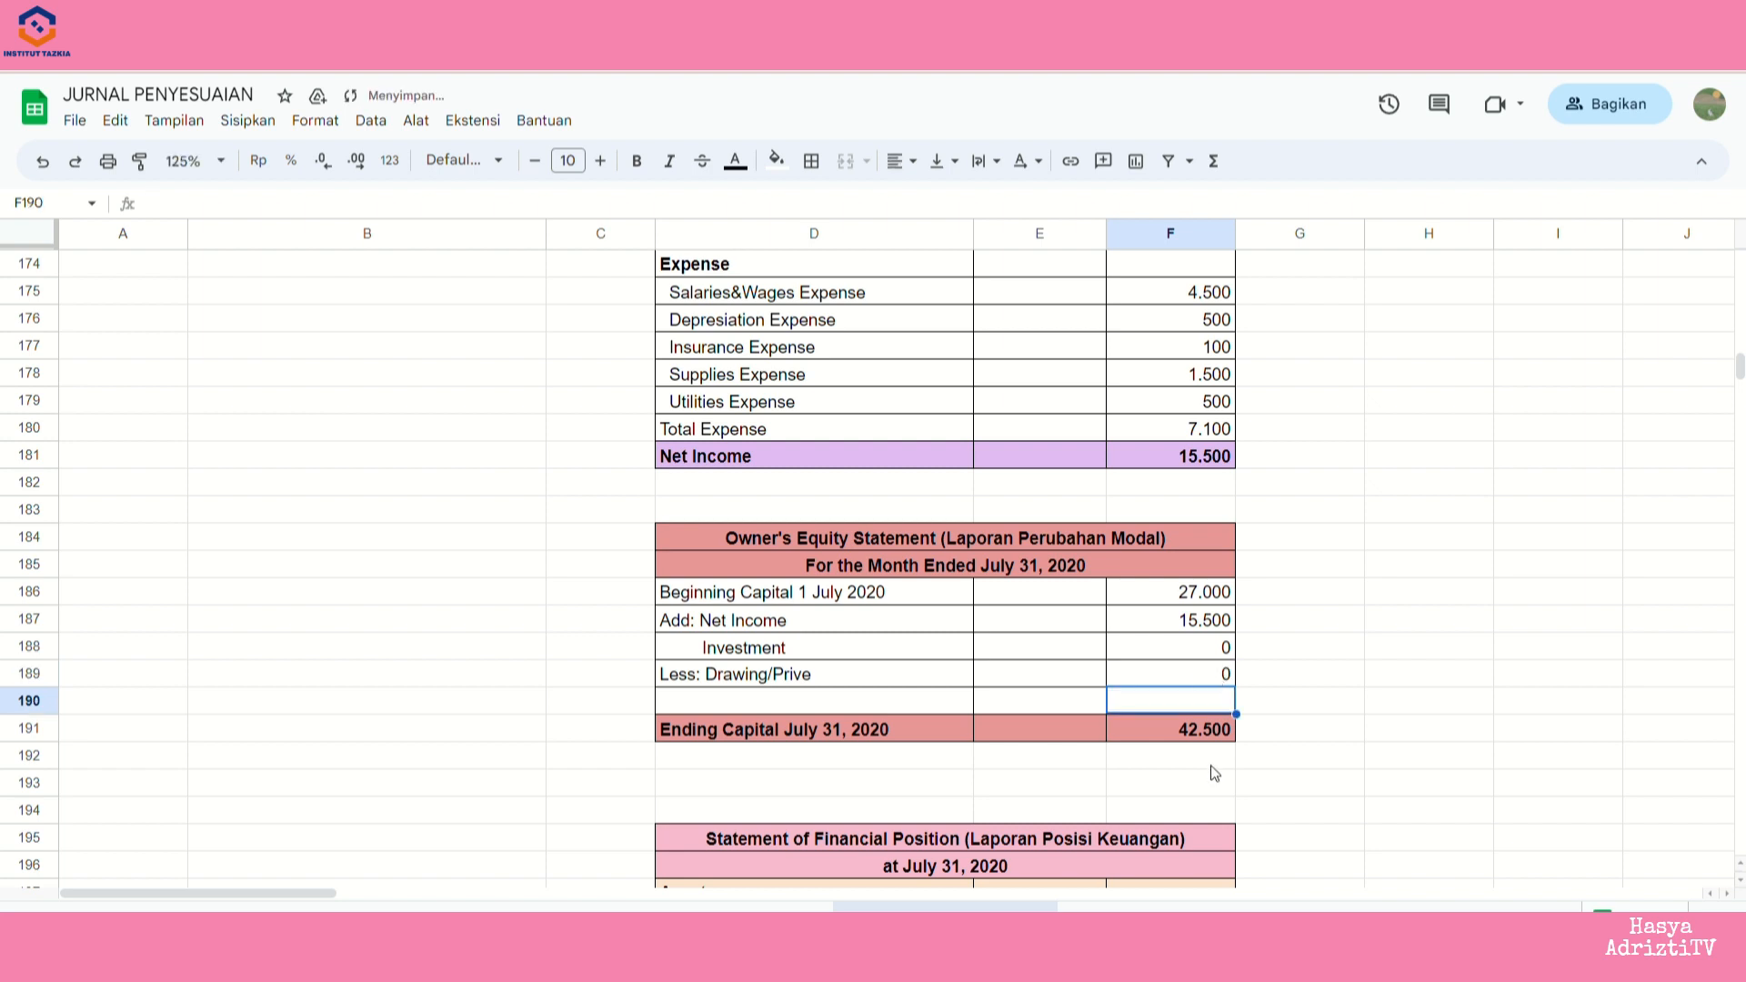
# - Examine the Ending Capital formula with its source range F186:F190, and the asset, liability and equity rows of the Statement of Financial Position
pyautogui.click(1214, 728)
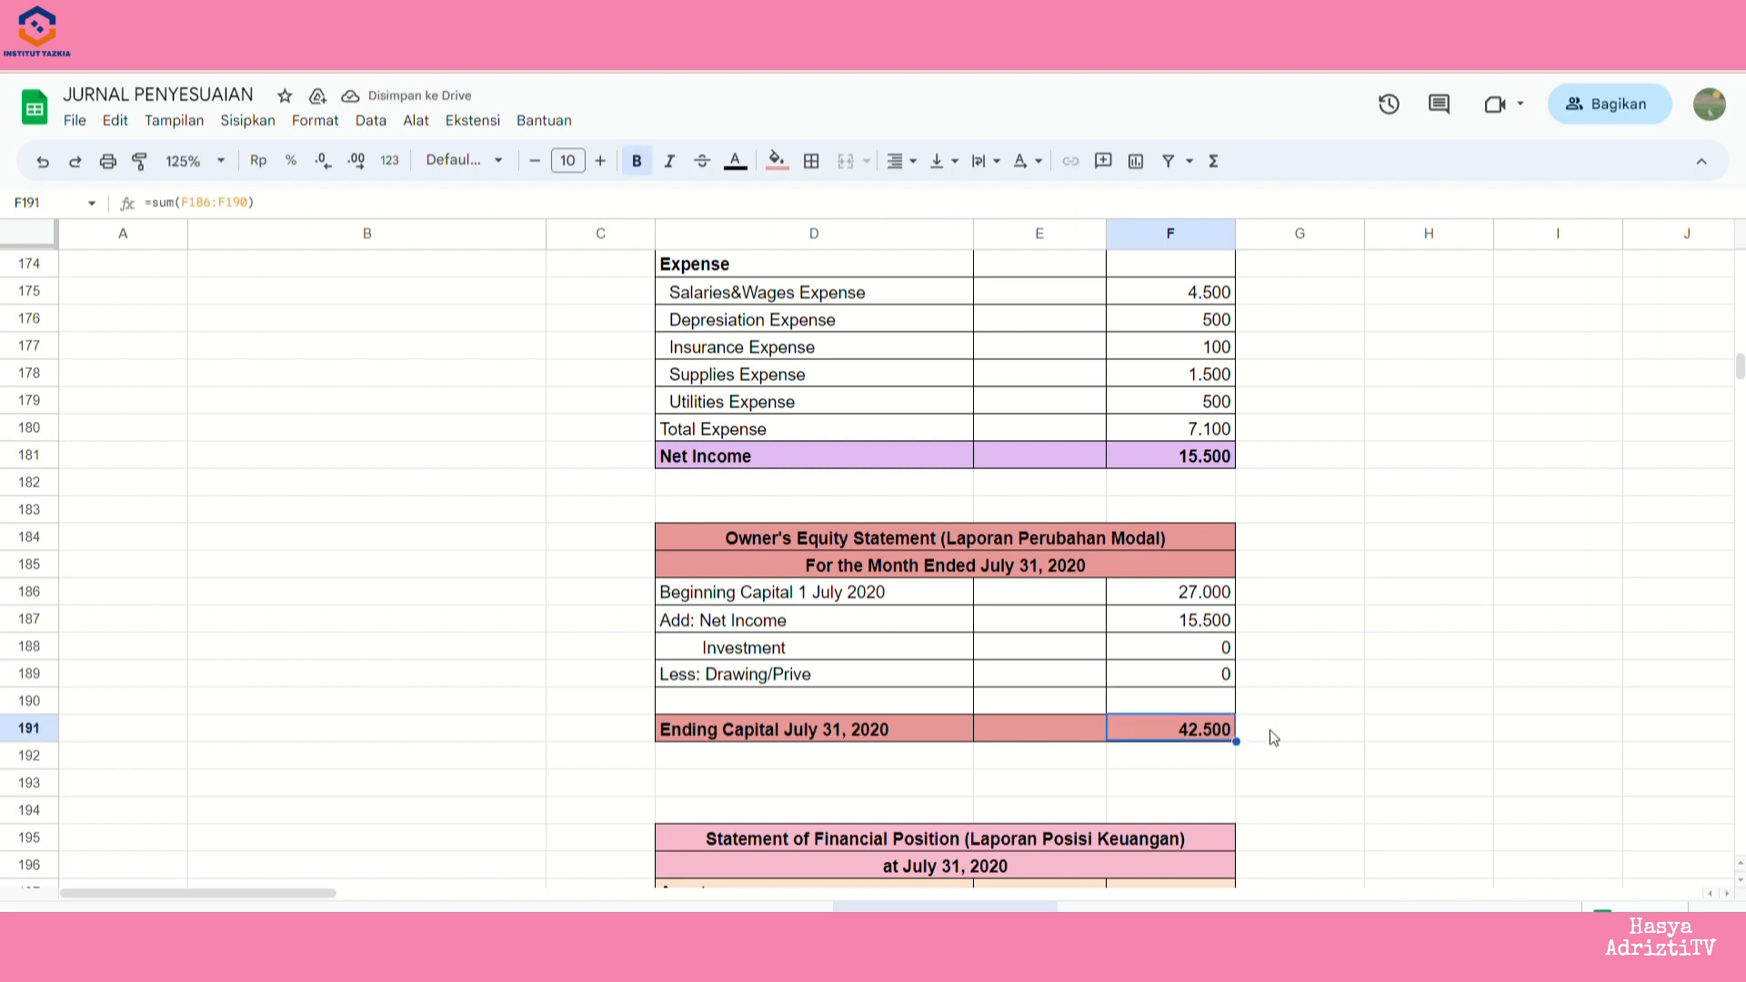
pyautogui.moveTo(1187, 600); pyautogui.dragTo(1203, 710)
pyautogui.scroll(-4, 1253, 565)
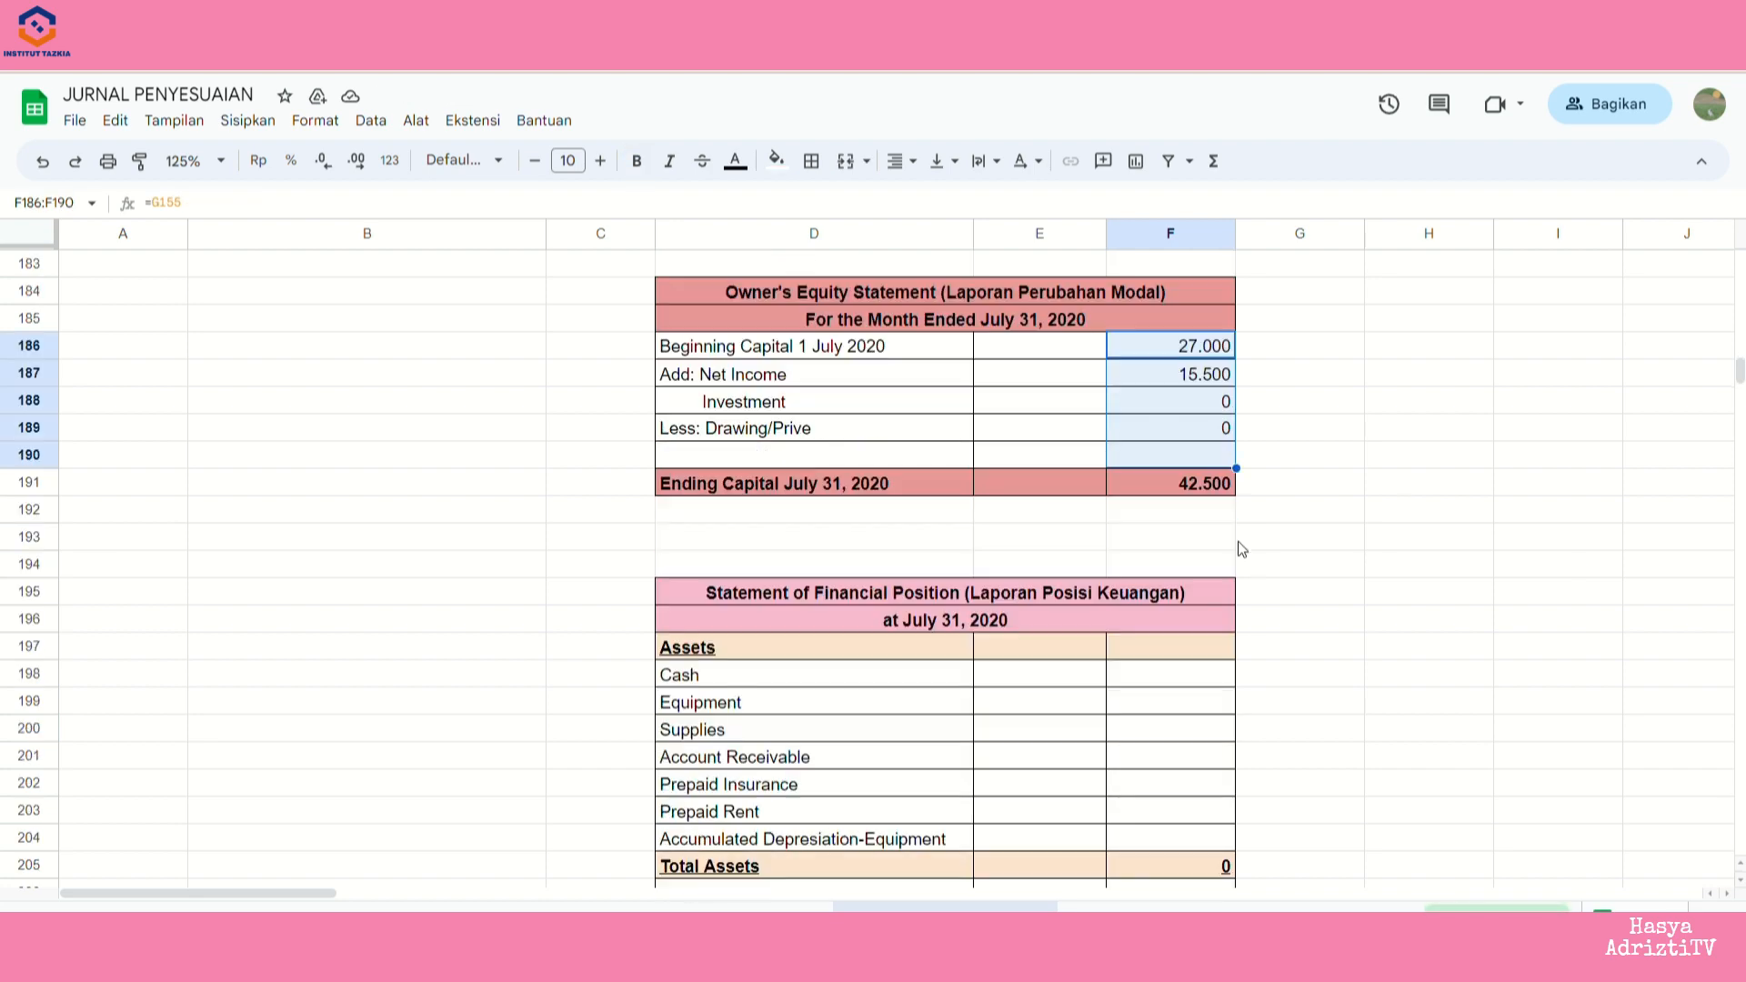
pyautogui.scroll(-3, 1204, 482)
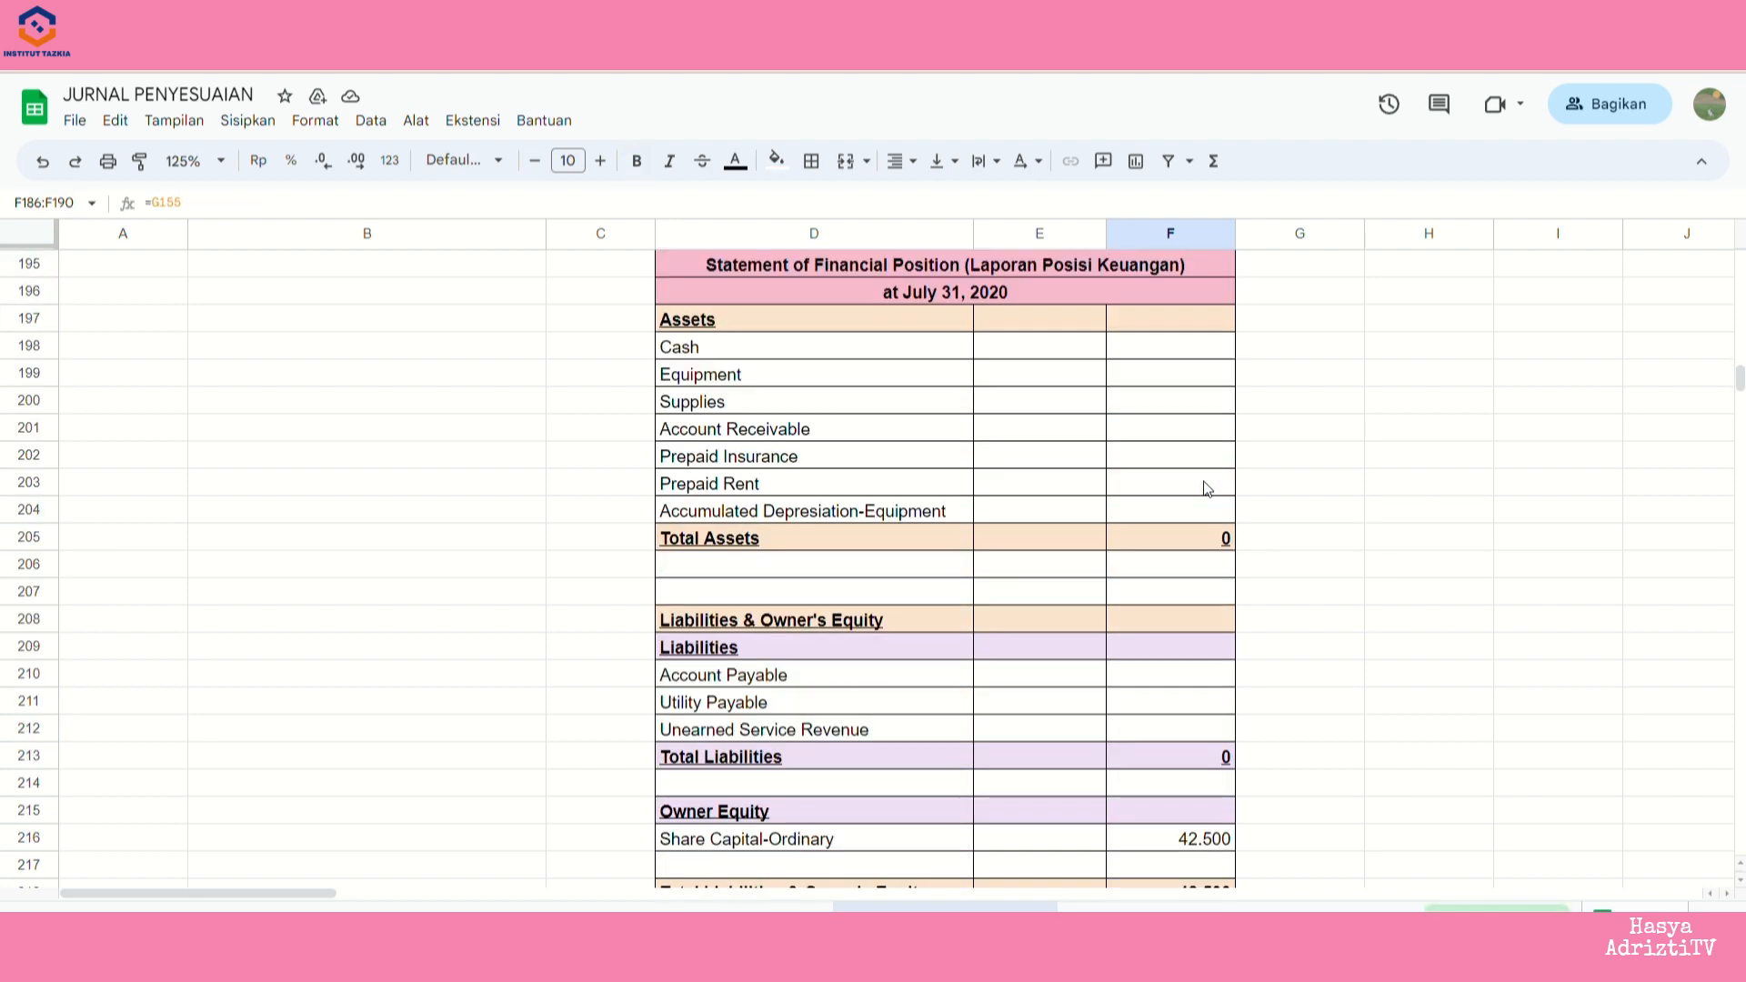
pyautogui.scroll(1, 1204, 483)
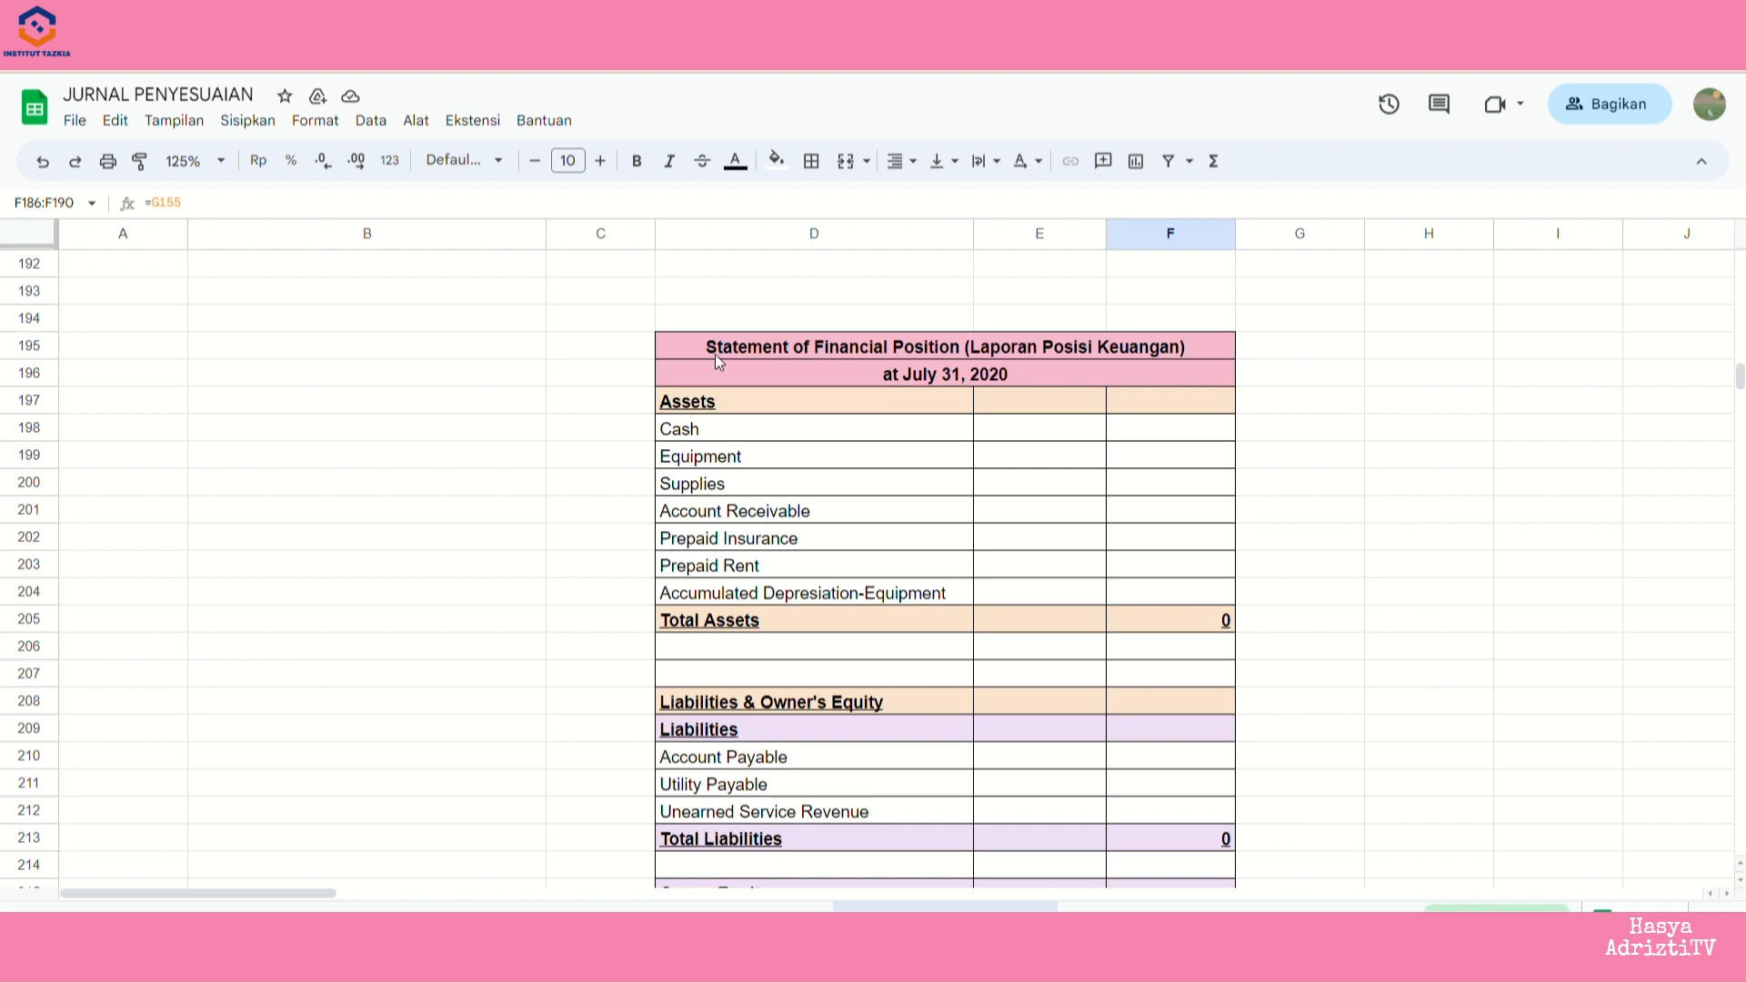
pyautogui.scroll(-1, 1347, 527)
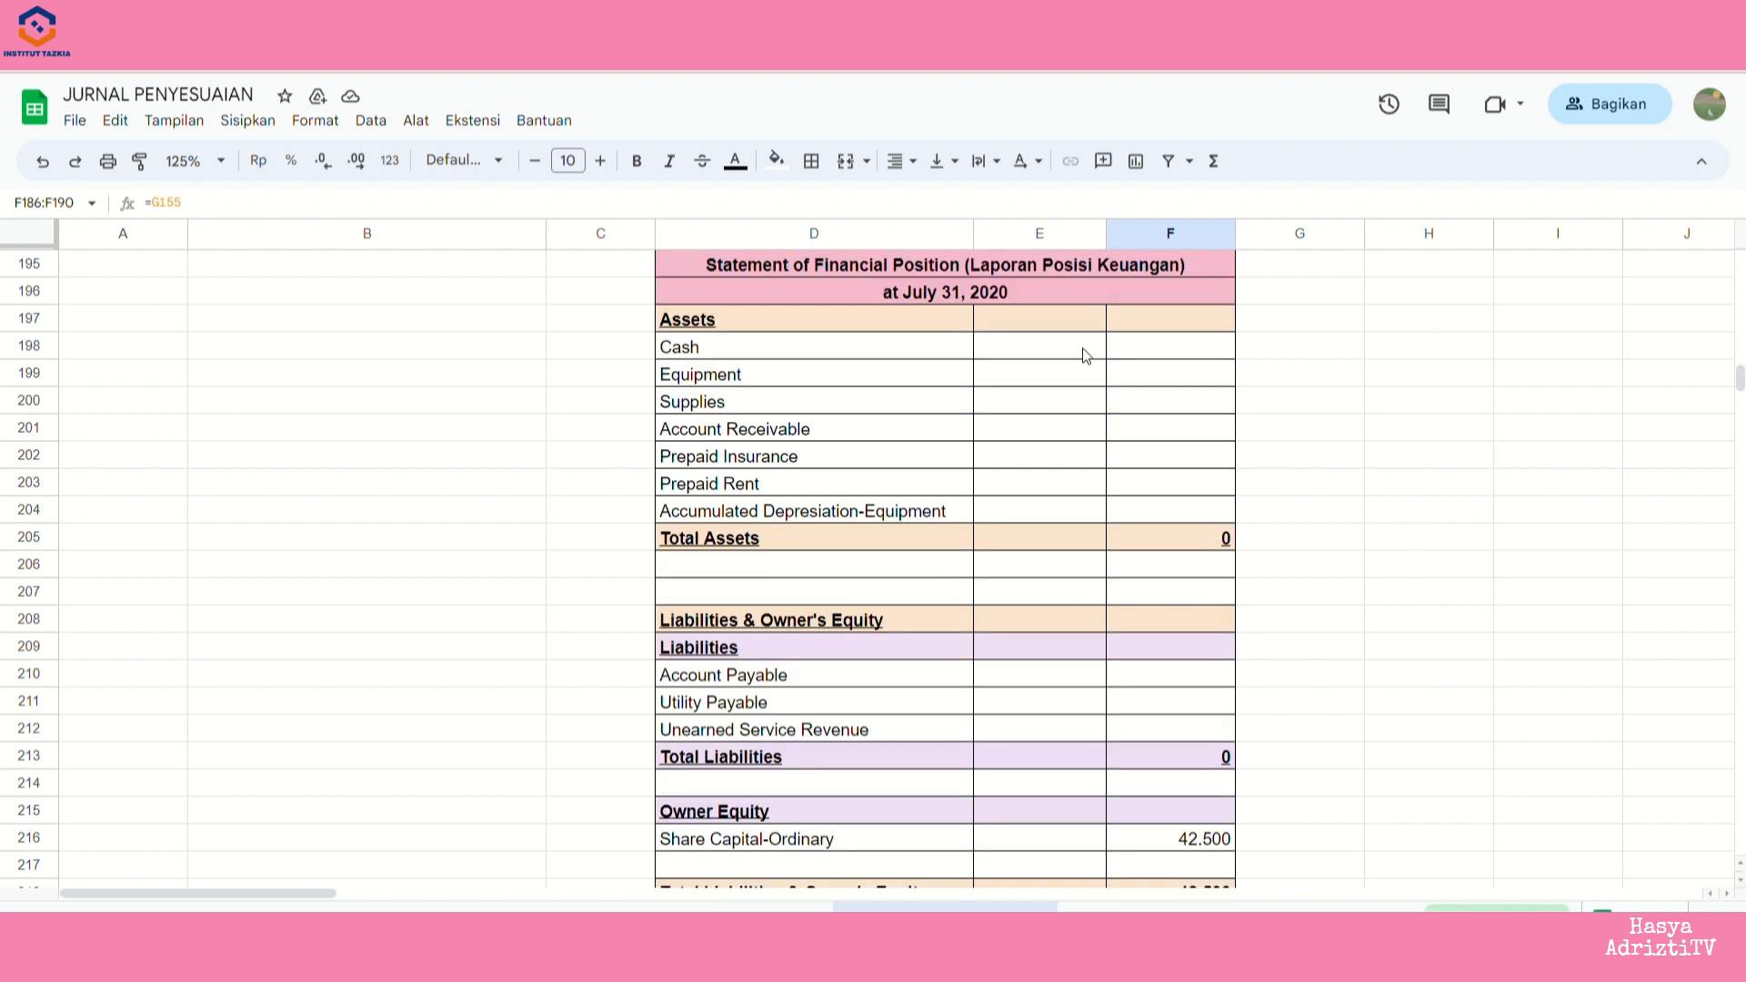
pyautogui.scroll(8, 1037, 482)
pyautogui.scroll(1, 1059, 368)
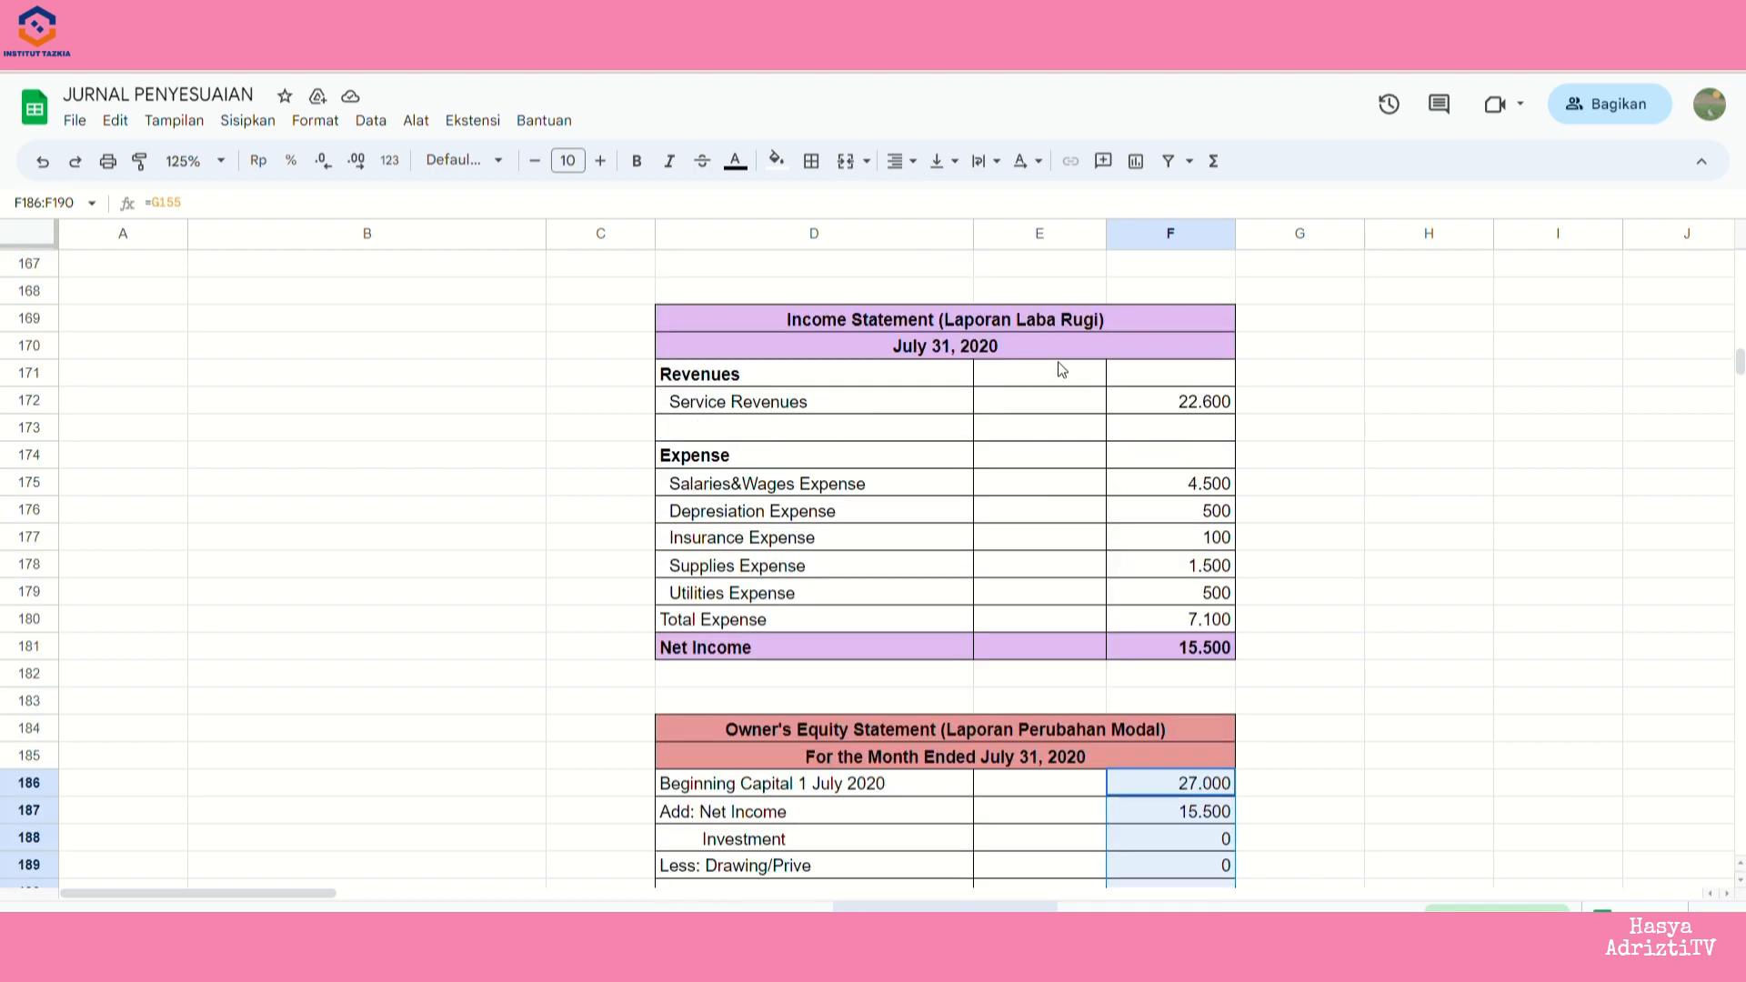
pyautogui.scroll(-8, 1192, 509)
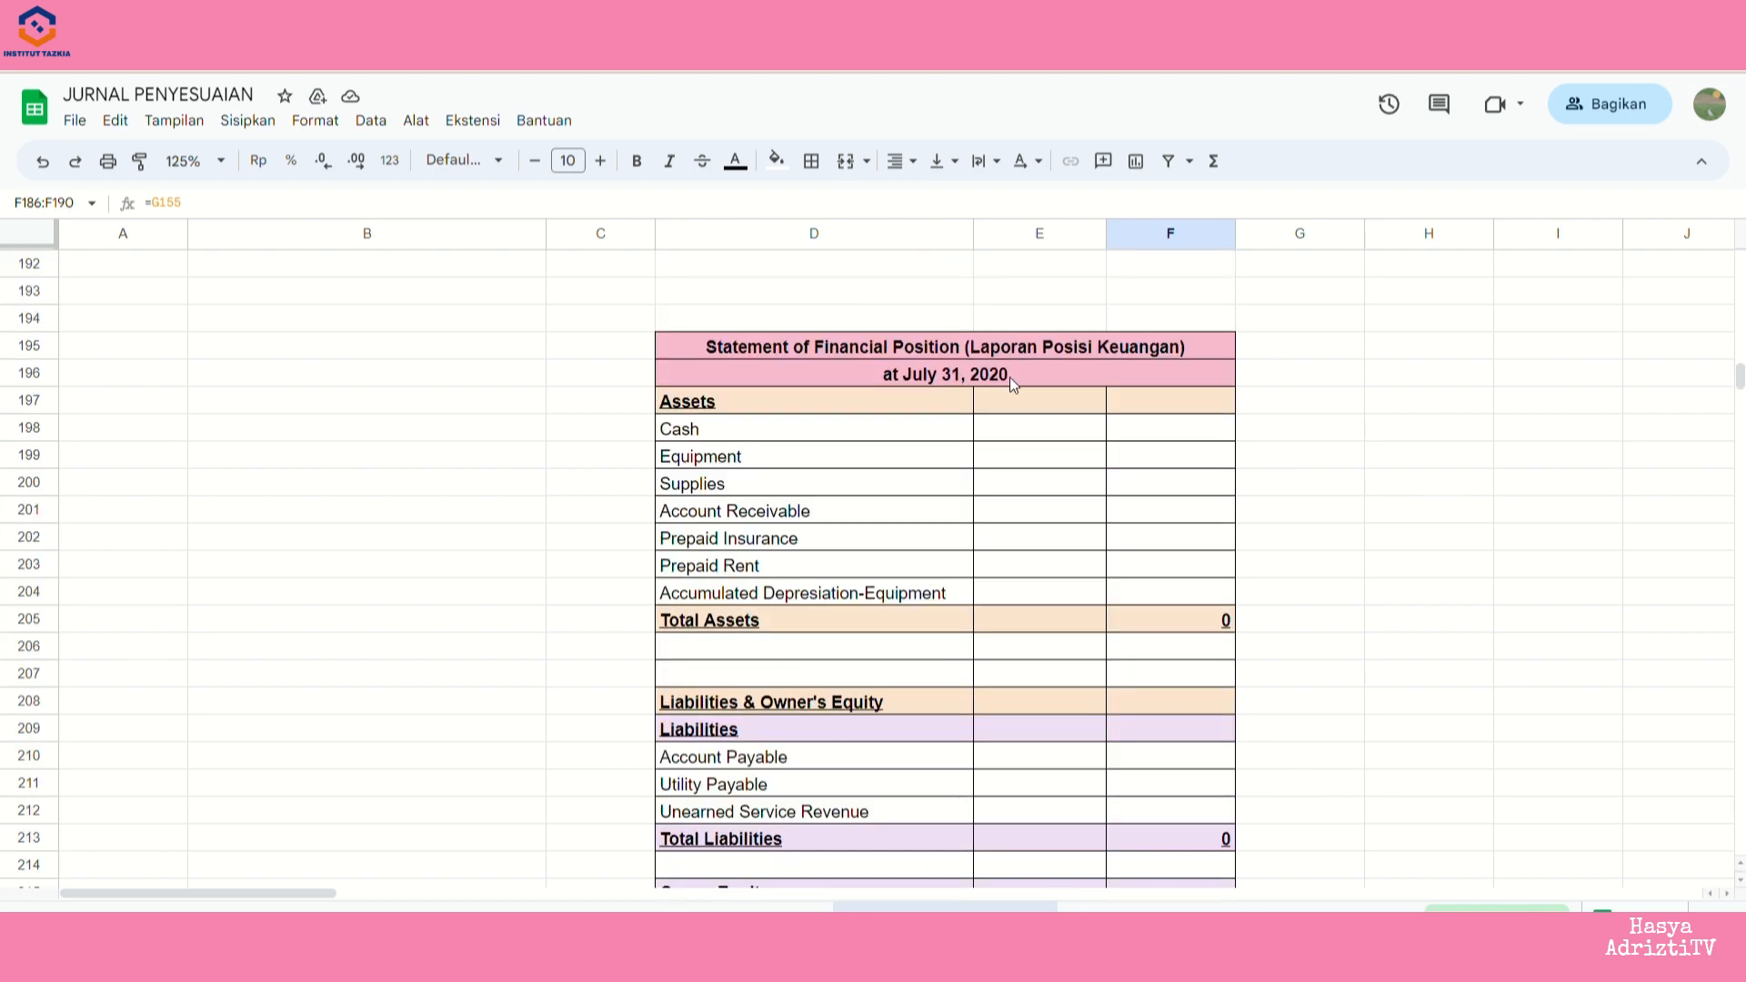
# - Link the Statement of Financial Position's Cash amount in E198 to the Adjusted Trial Balance's Cash debit with =F145
pyautogui.click(1041, 436)
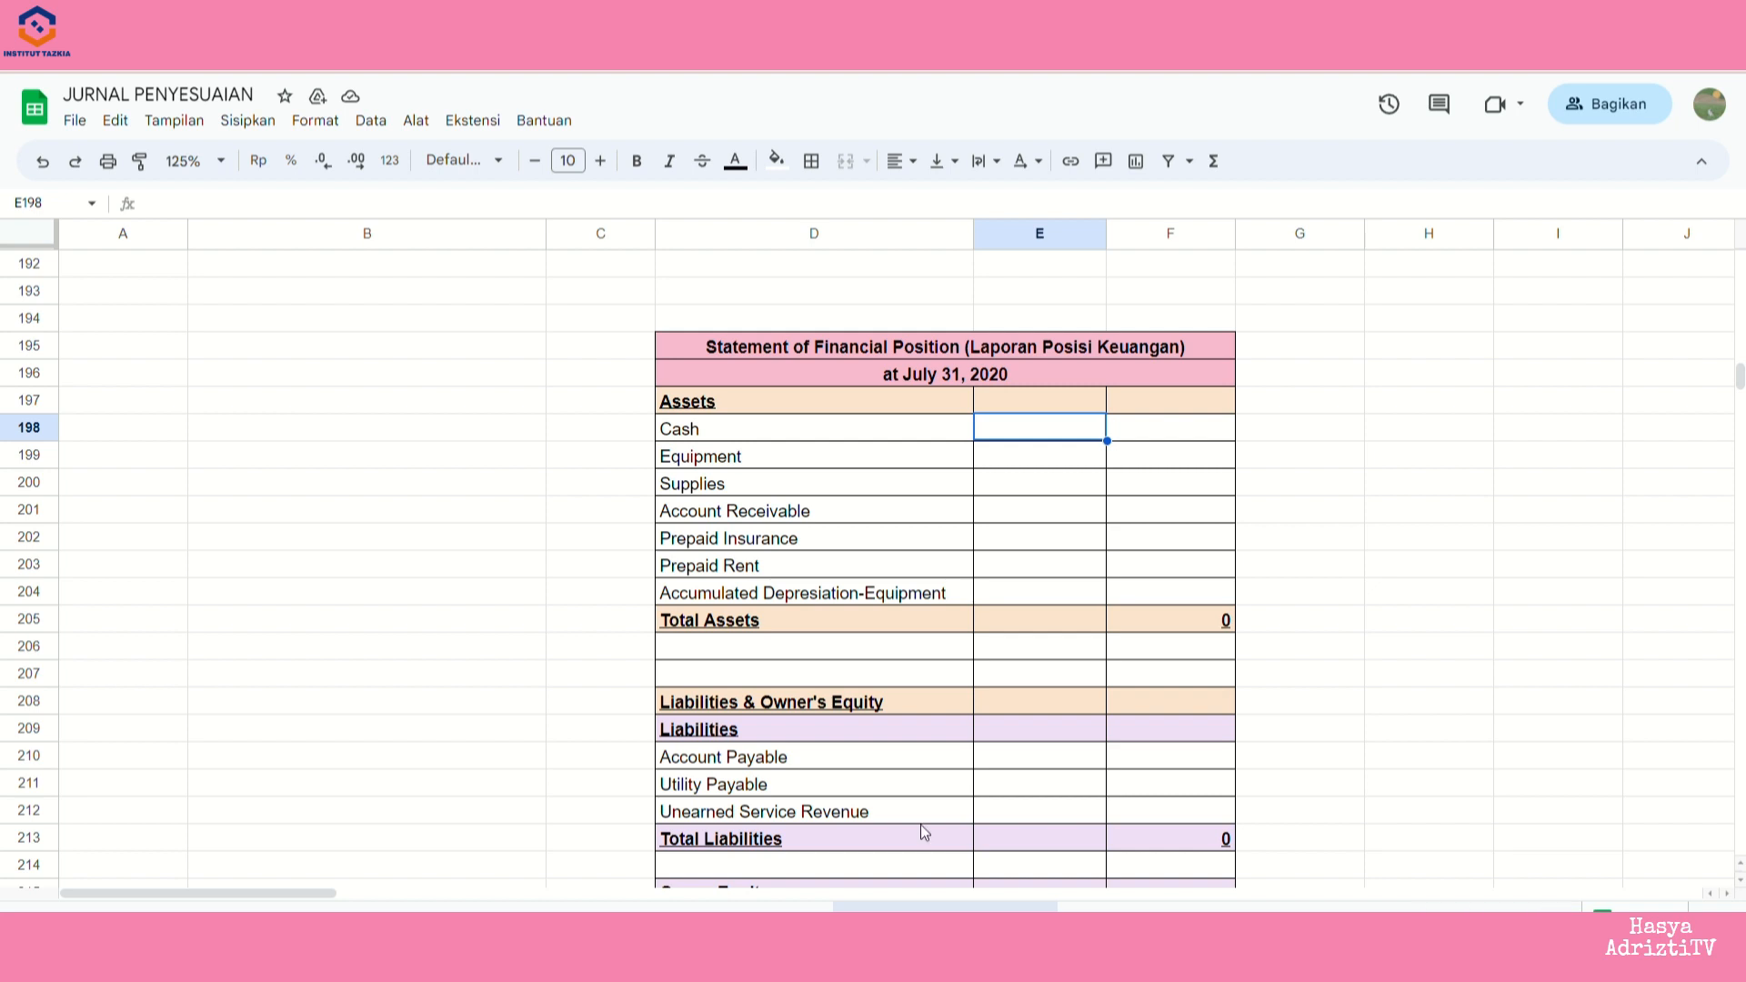
pyautogui.click(1166, 626)
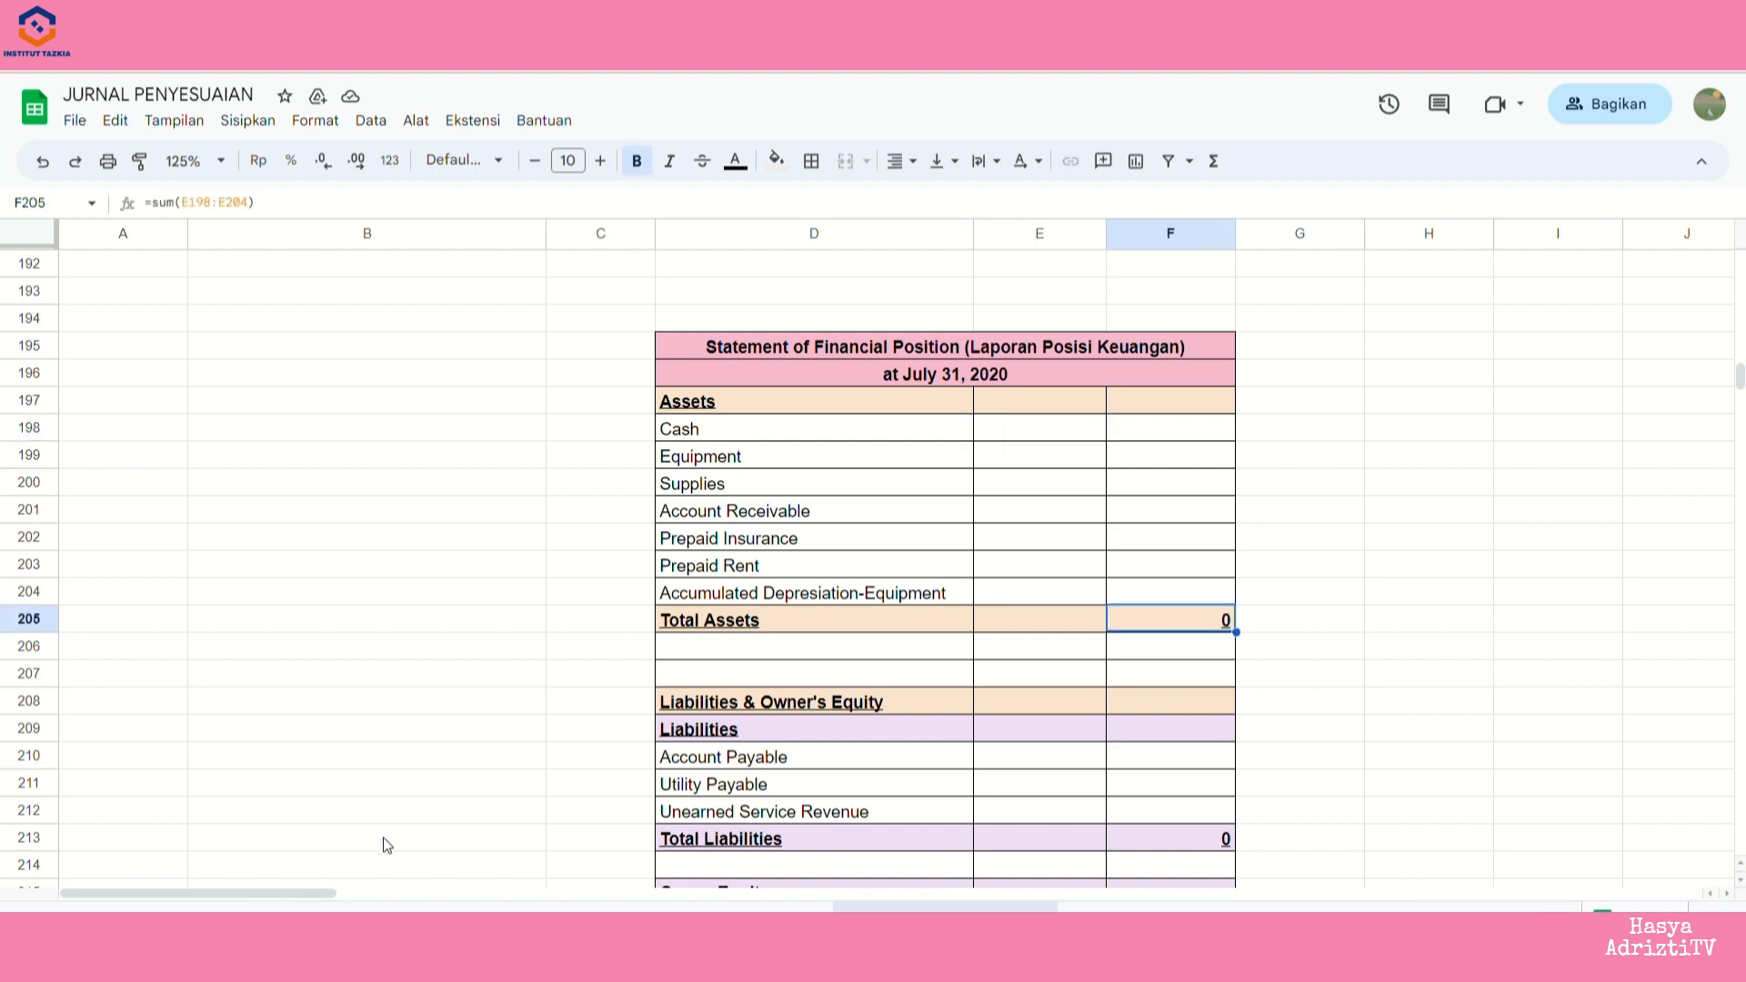
pyautogui.click(1015, 440)
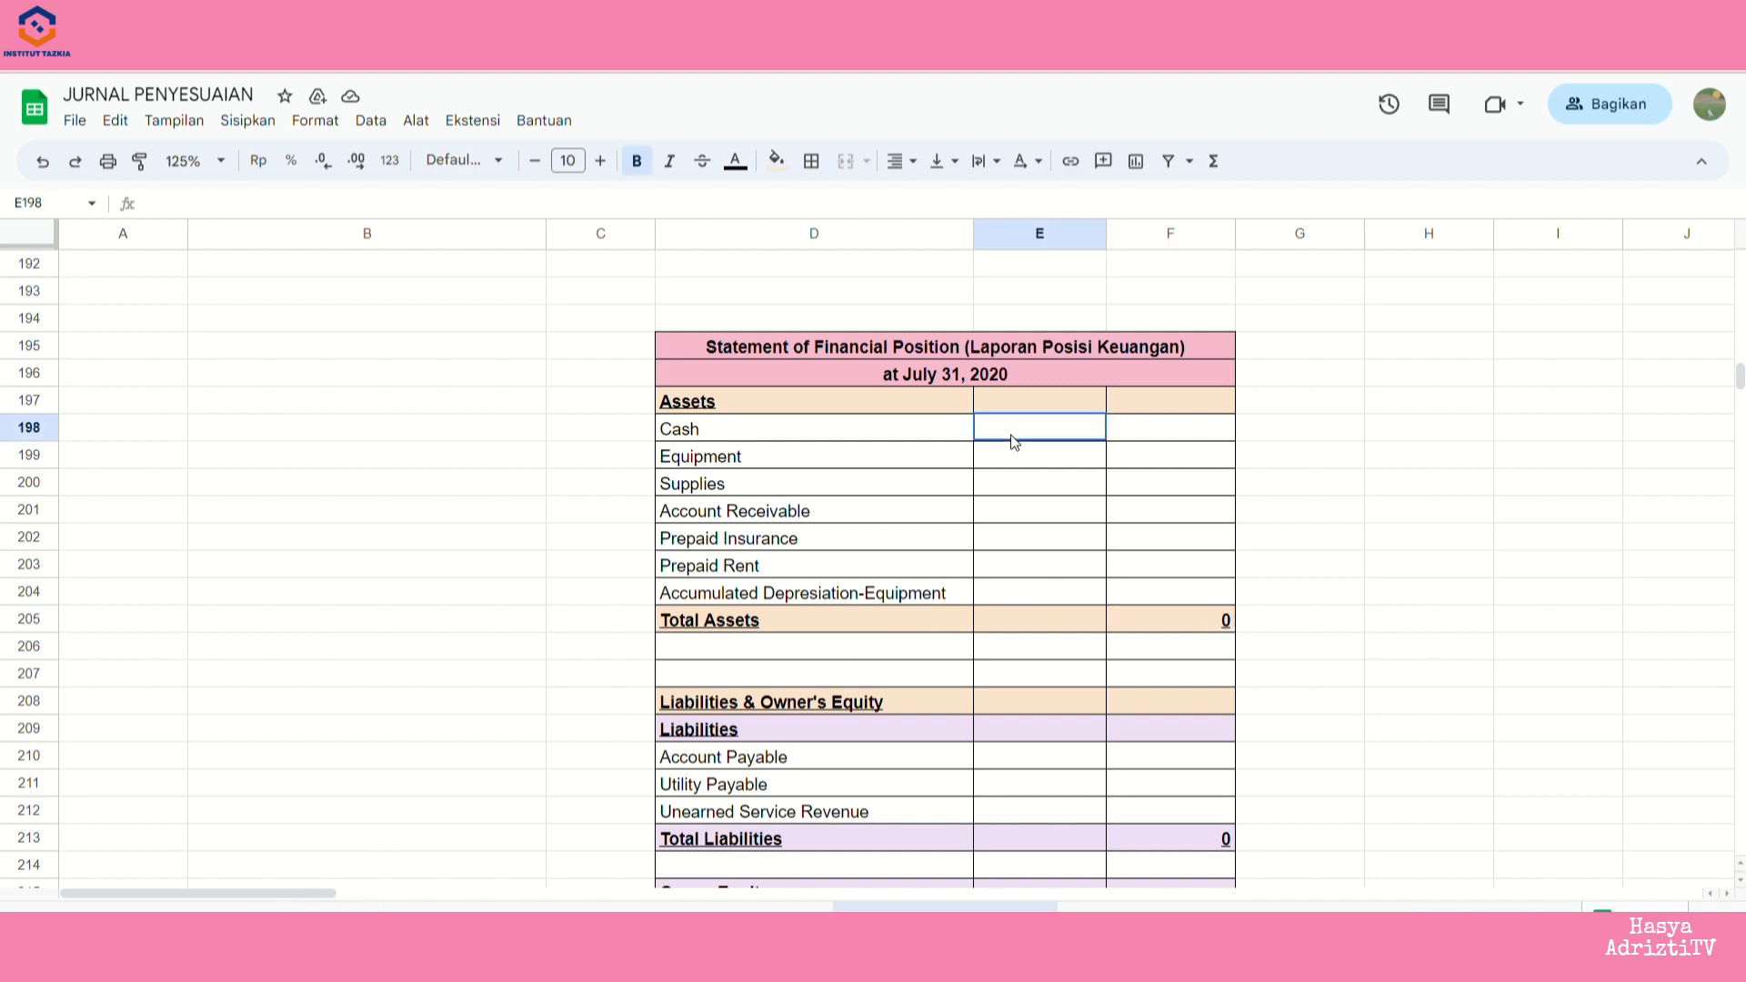
pyautogui.write('=')
pyautogui.scroll(9, 1074, 500)
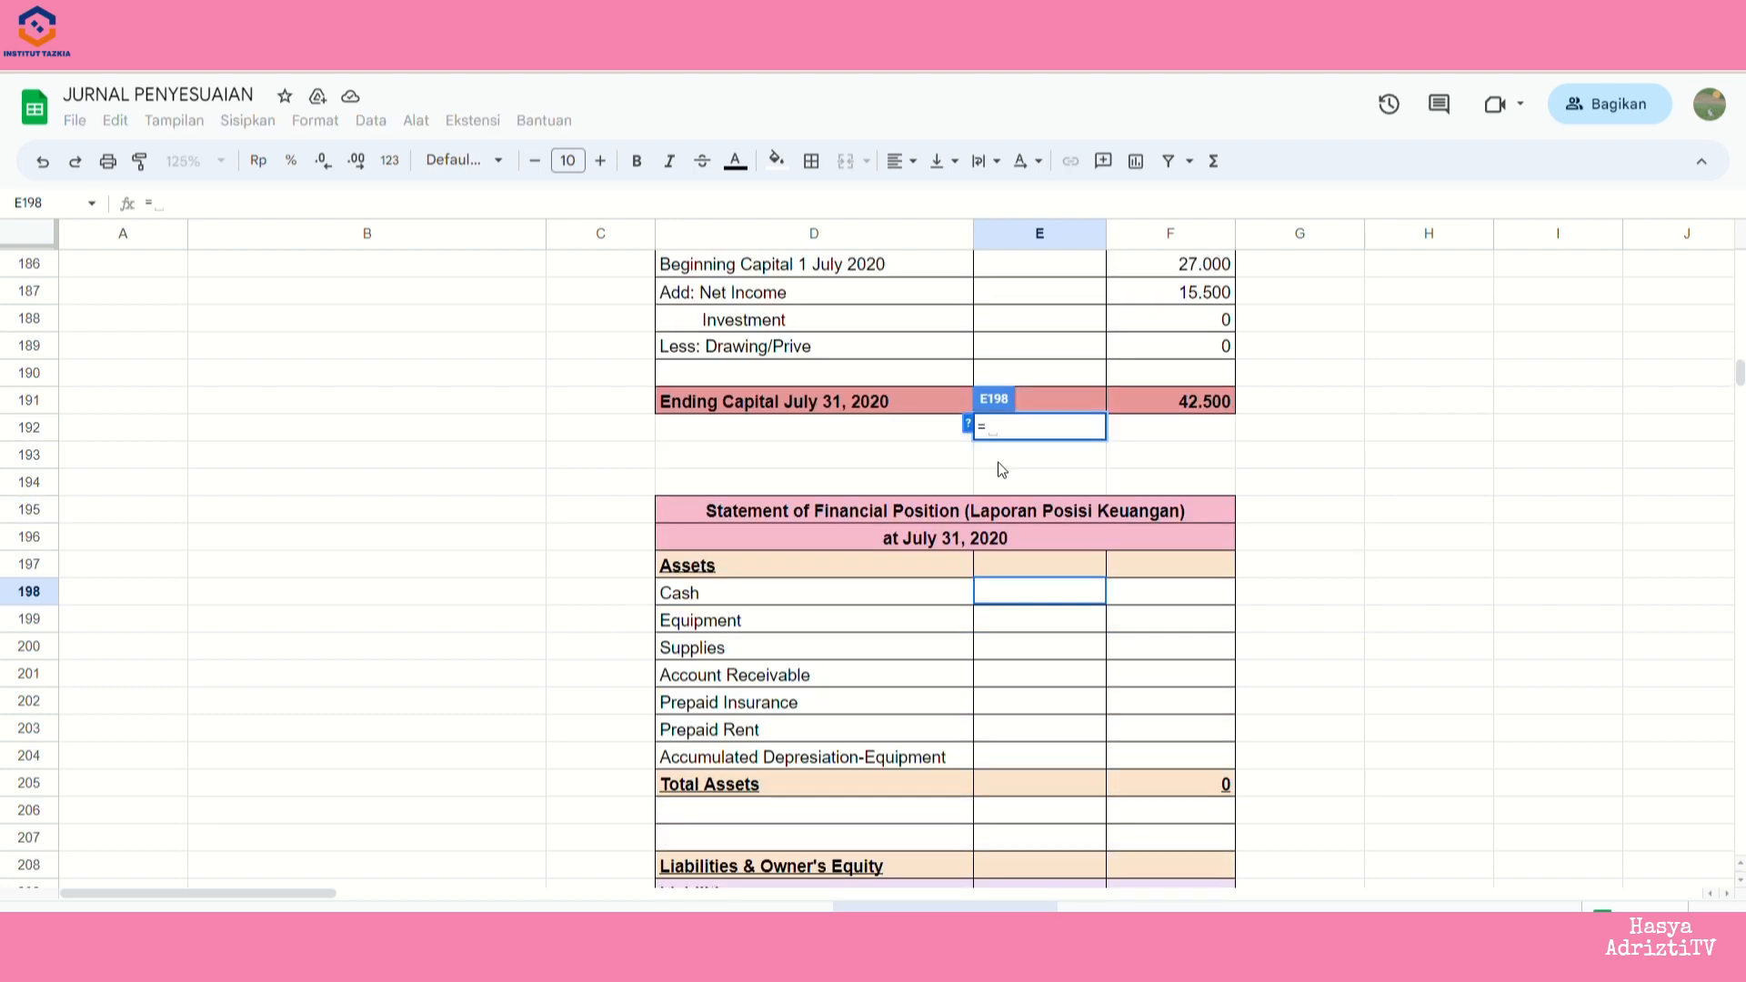
pyautogui.scroll(4, 1074, 500)
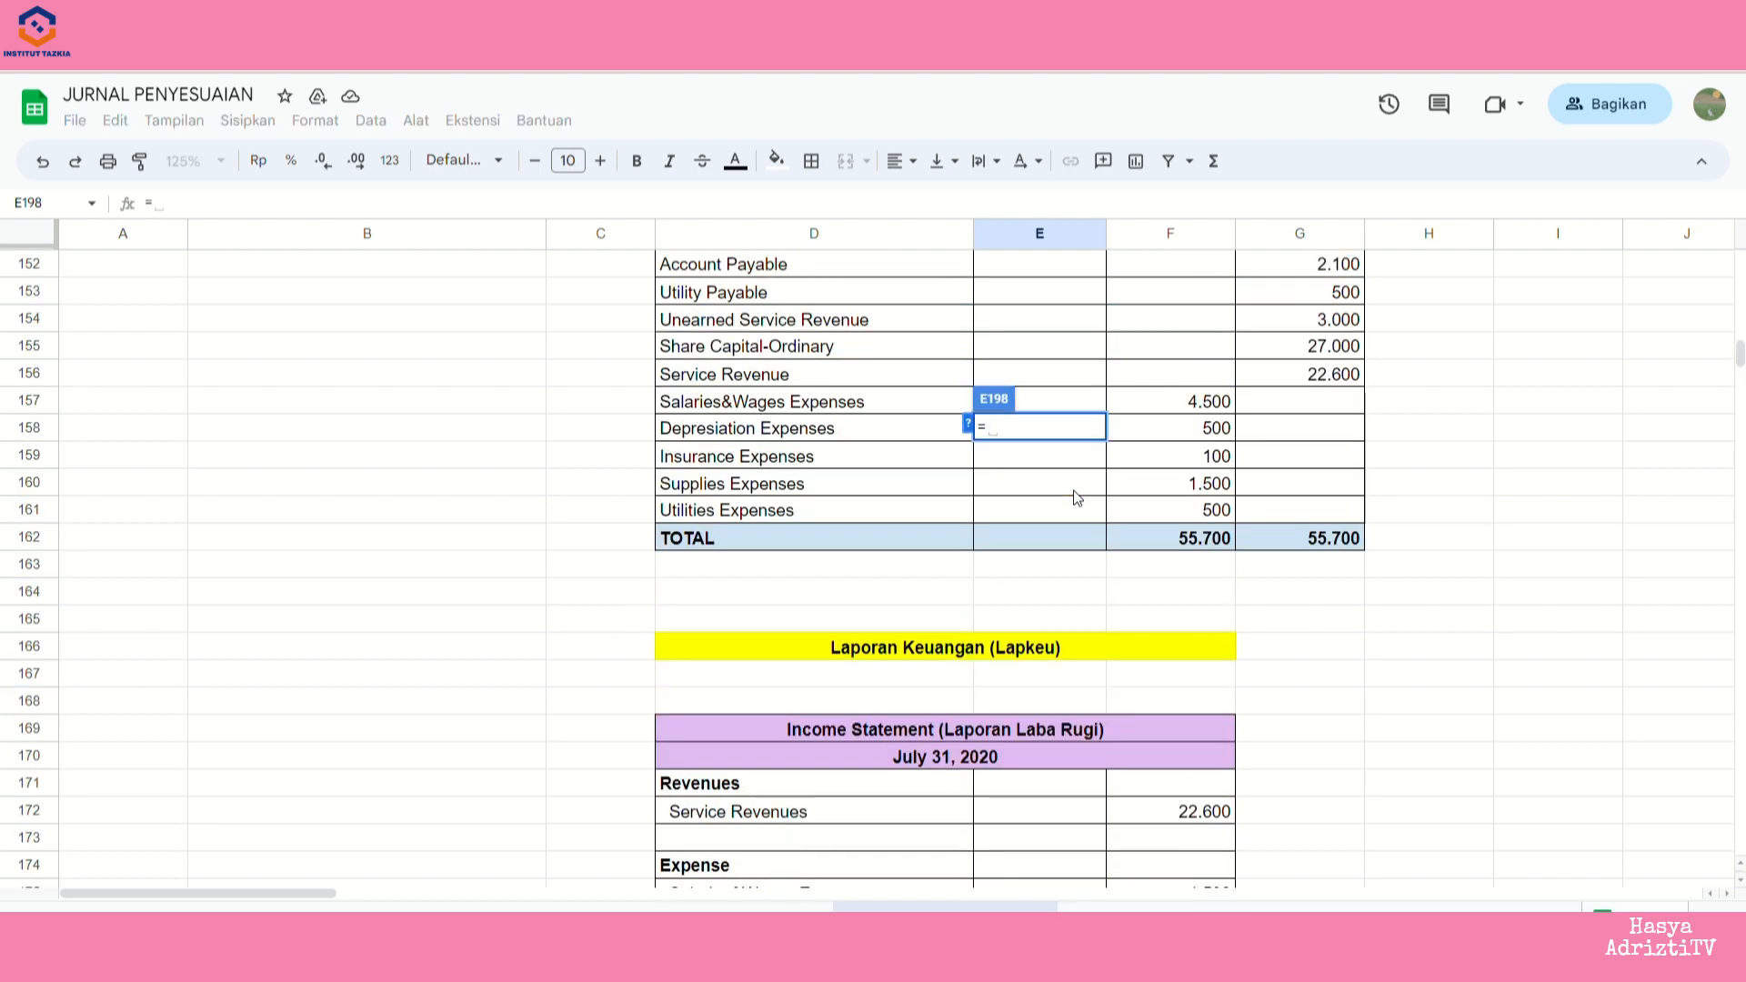
pyautogui.scroll(3, 1076, 495)
pyautogui.click(1196, 321)
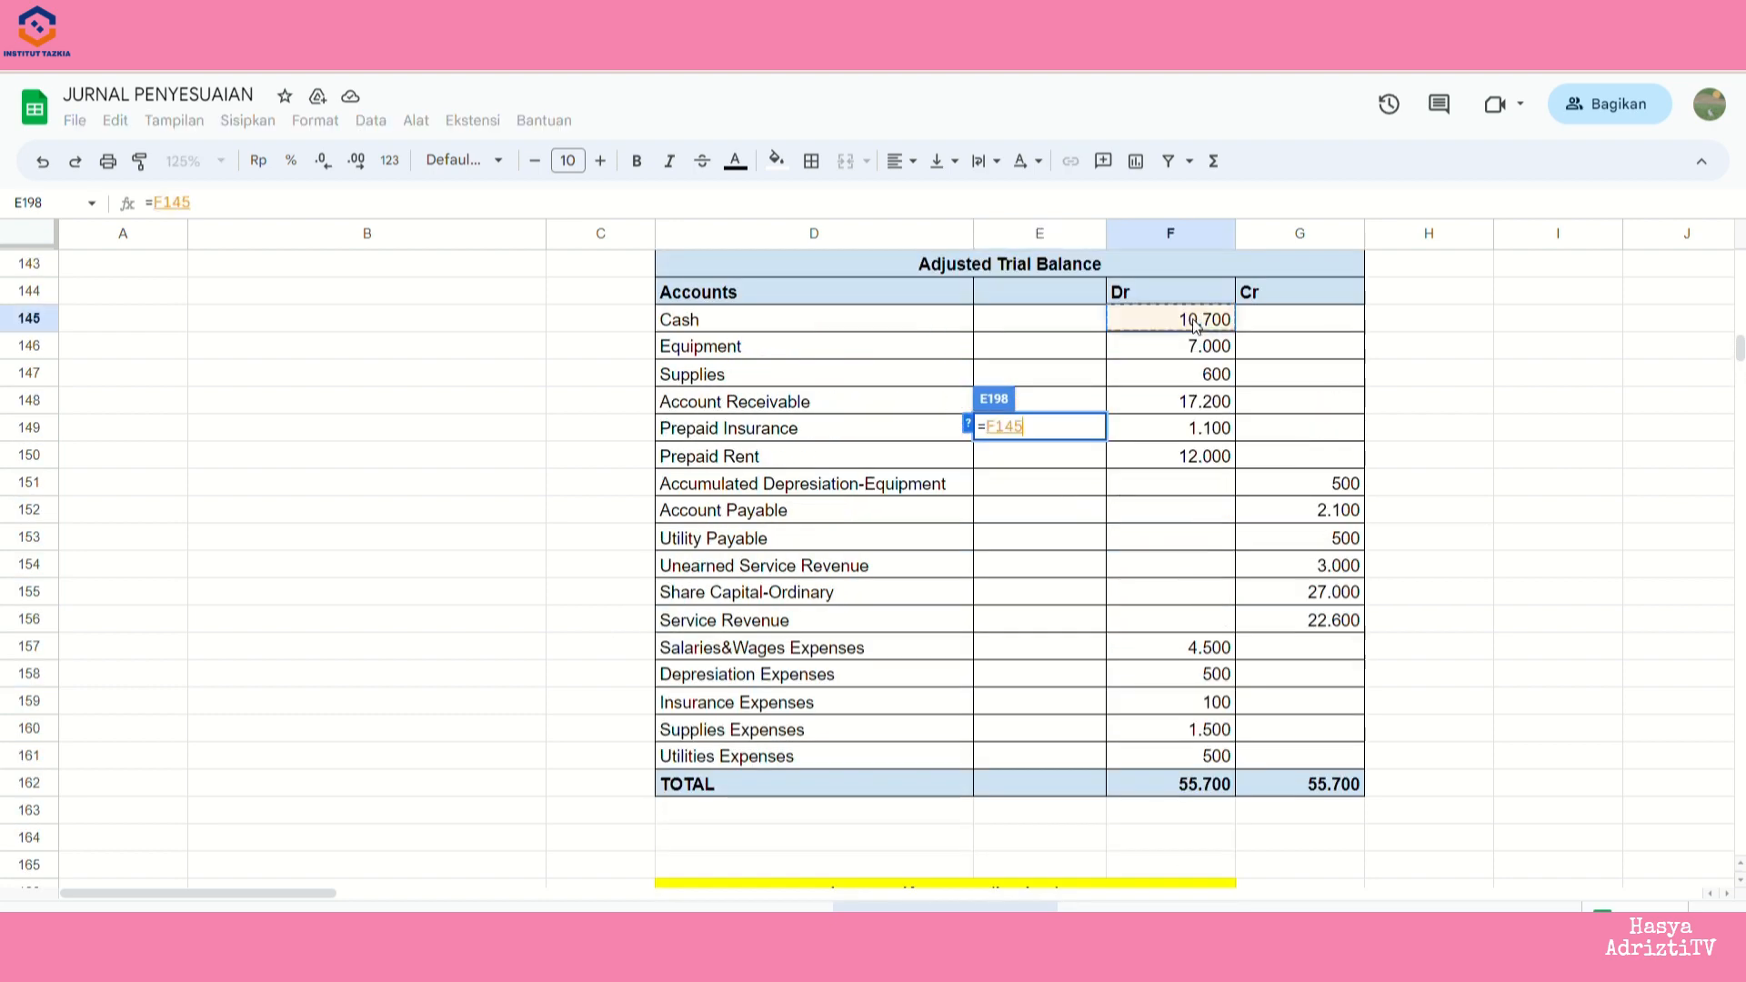
pyautogui.press('Return')
pyautogui.scroll(-6, 1199, 345)
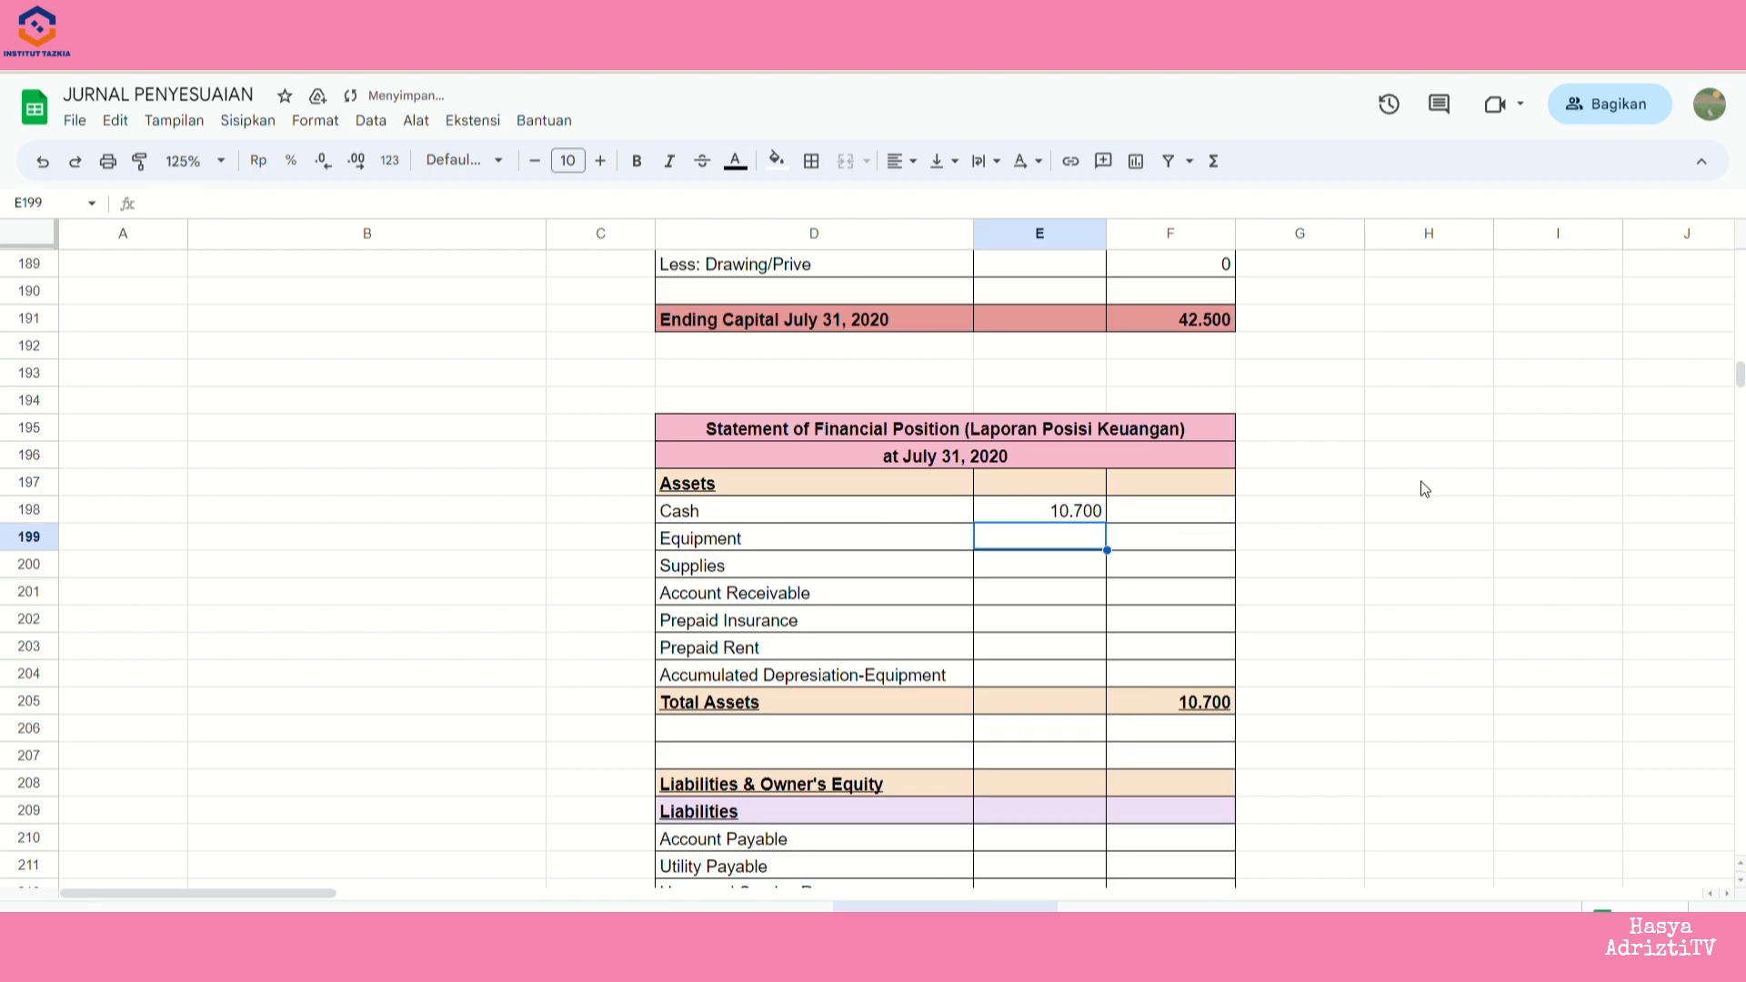
# - Compare the asset rows with the Adjusted Trial Balance and fill the Cash formula in E198 down through Prepaid Rent in E203
pyautogui.scroll(-1, 1392, 496)
pyautogui.click(1076, 435)
pyautogui.moveTo(727, 430); pyautogui.dragTo(781, 599)
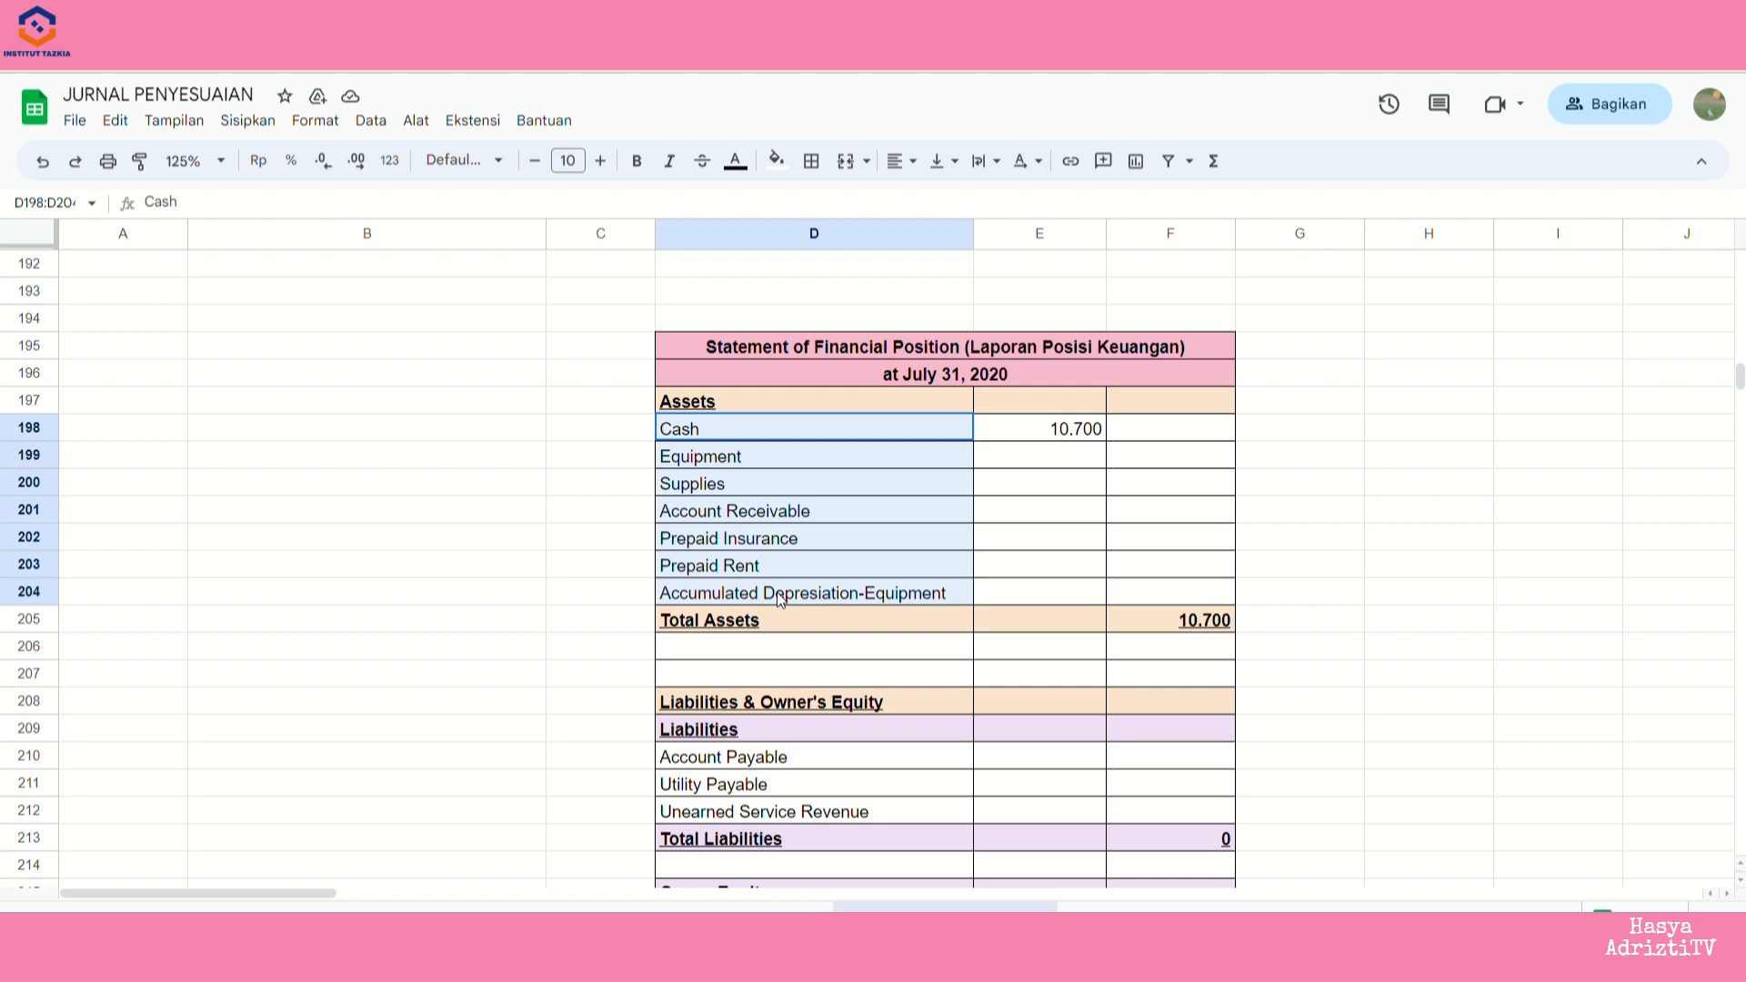
pyautogui.scroll(12, 1121, 552)
pyautogui.scroll(5, 1148, 533)
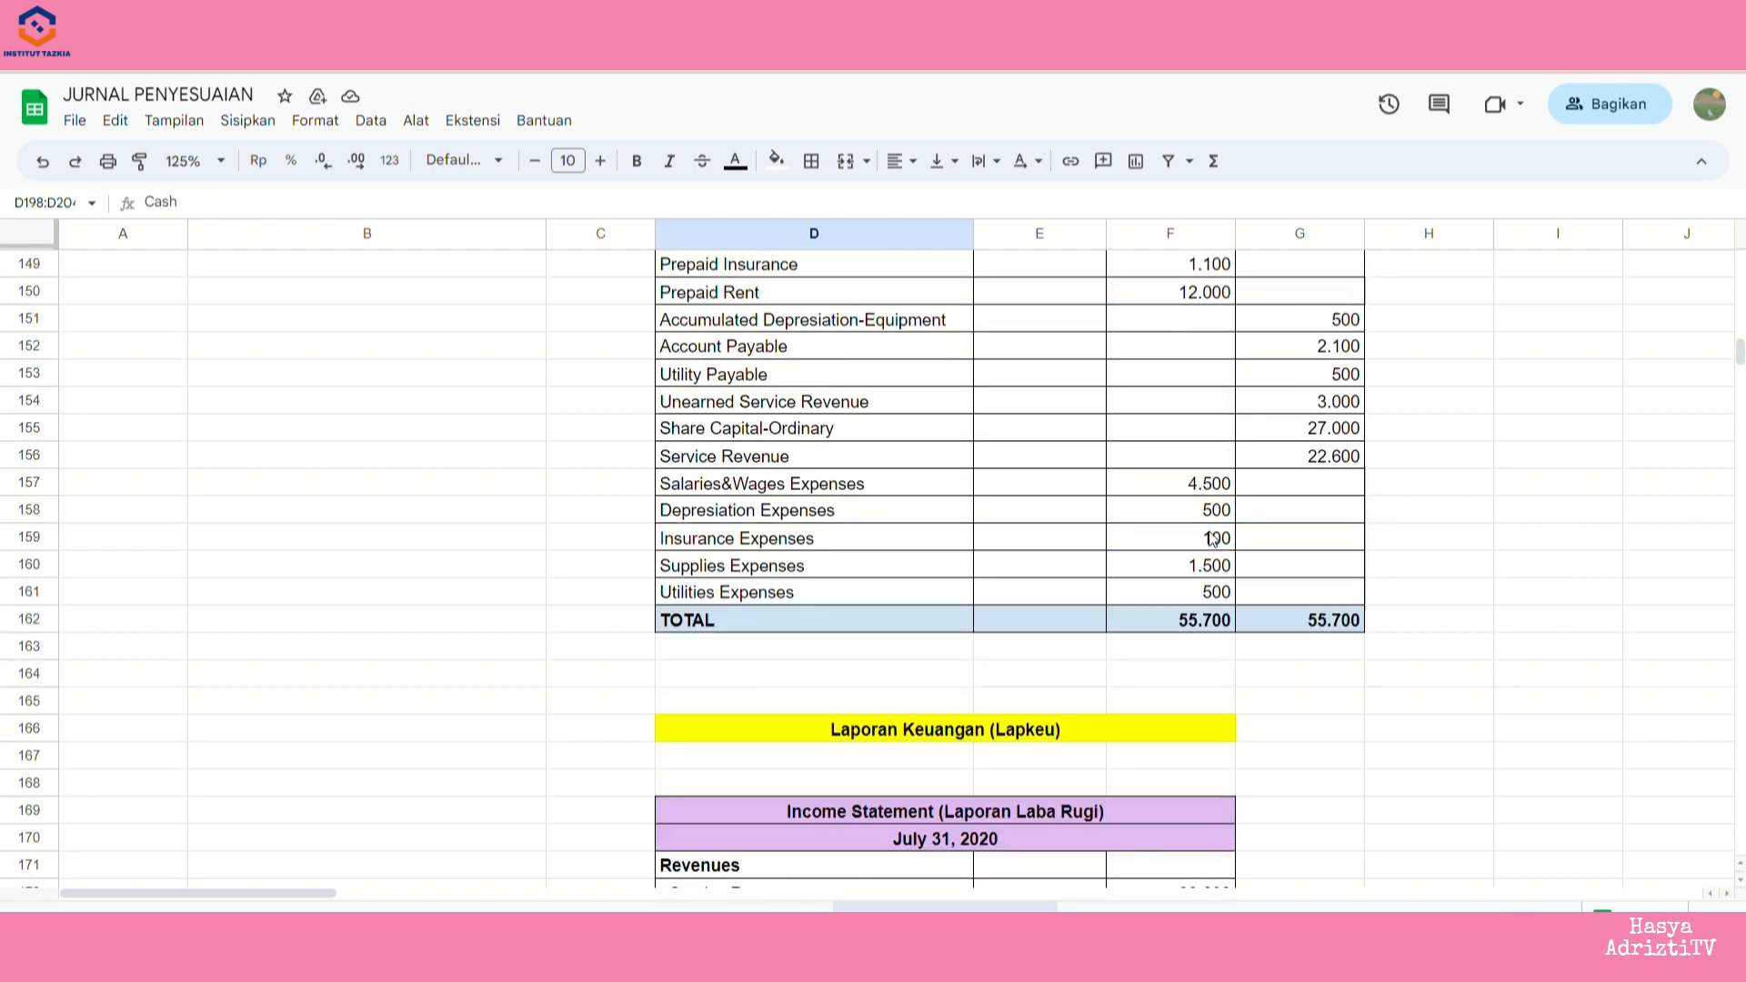
pyautogui.moveTo(883, 452); pyautogui.dragTo(1312, 595)
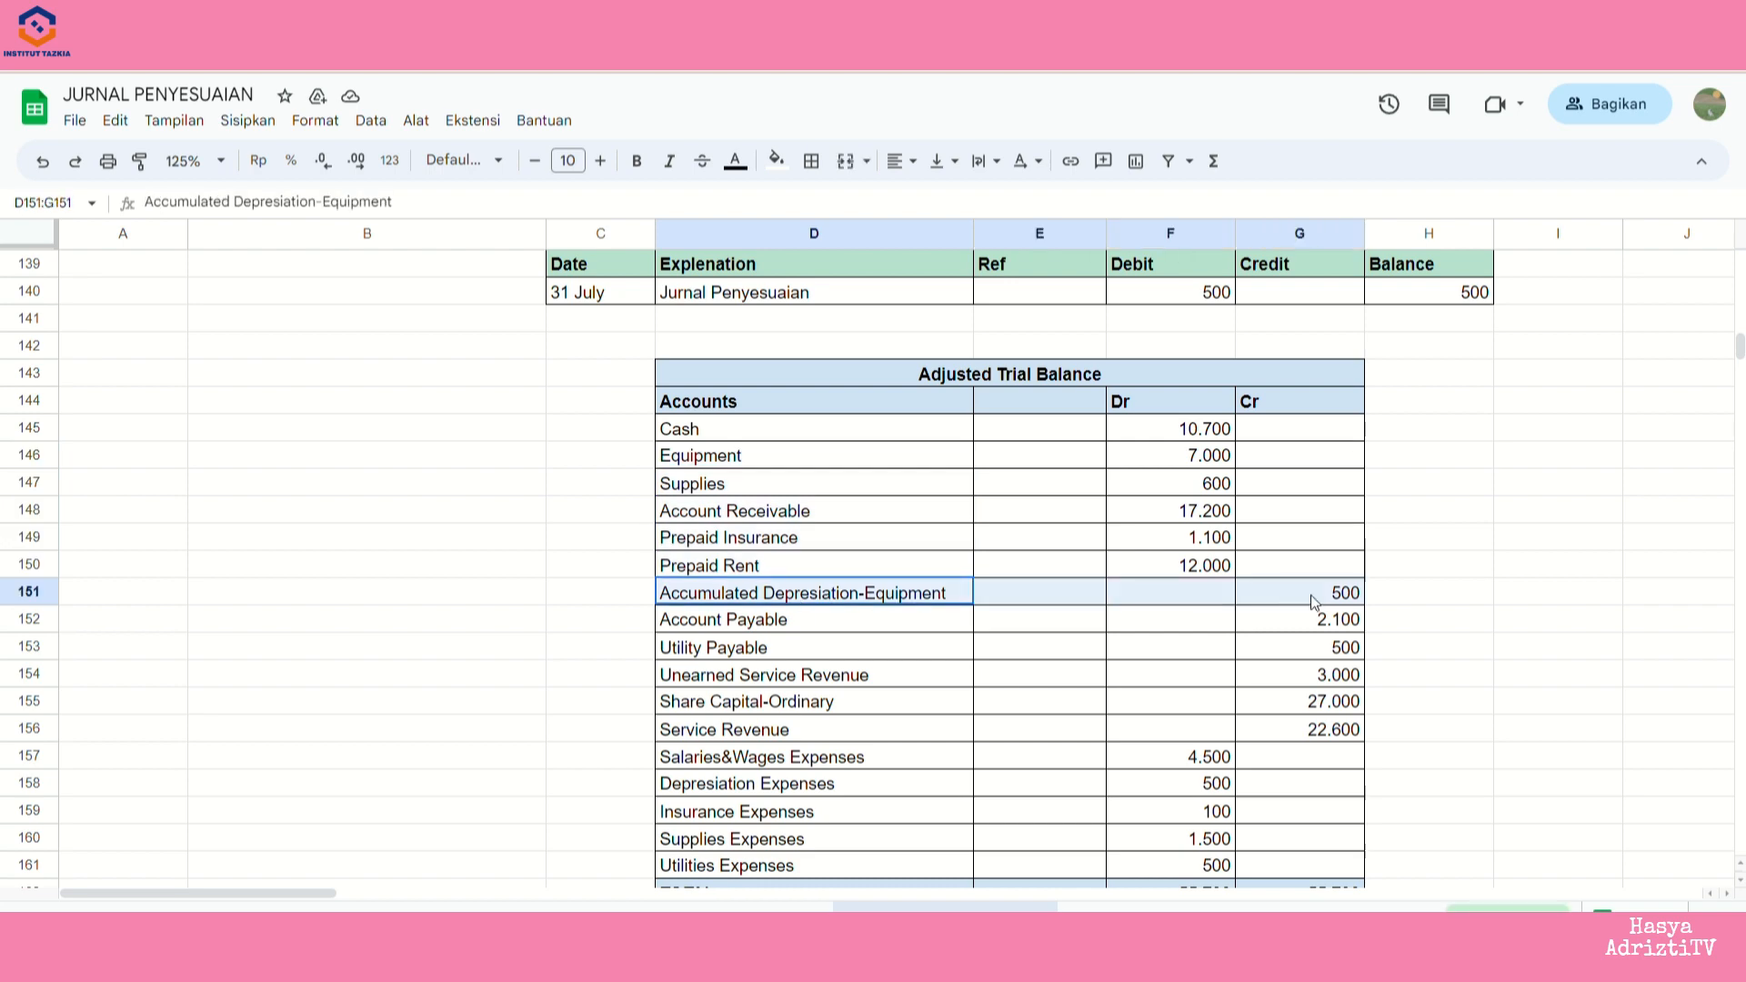
pyautogui.hotkey('ctrl', 'c')
pyautogui.scroll(-15, 1164, 596)
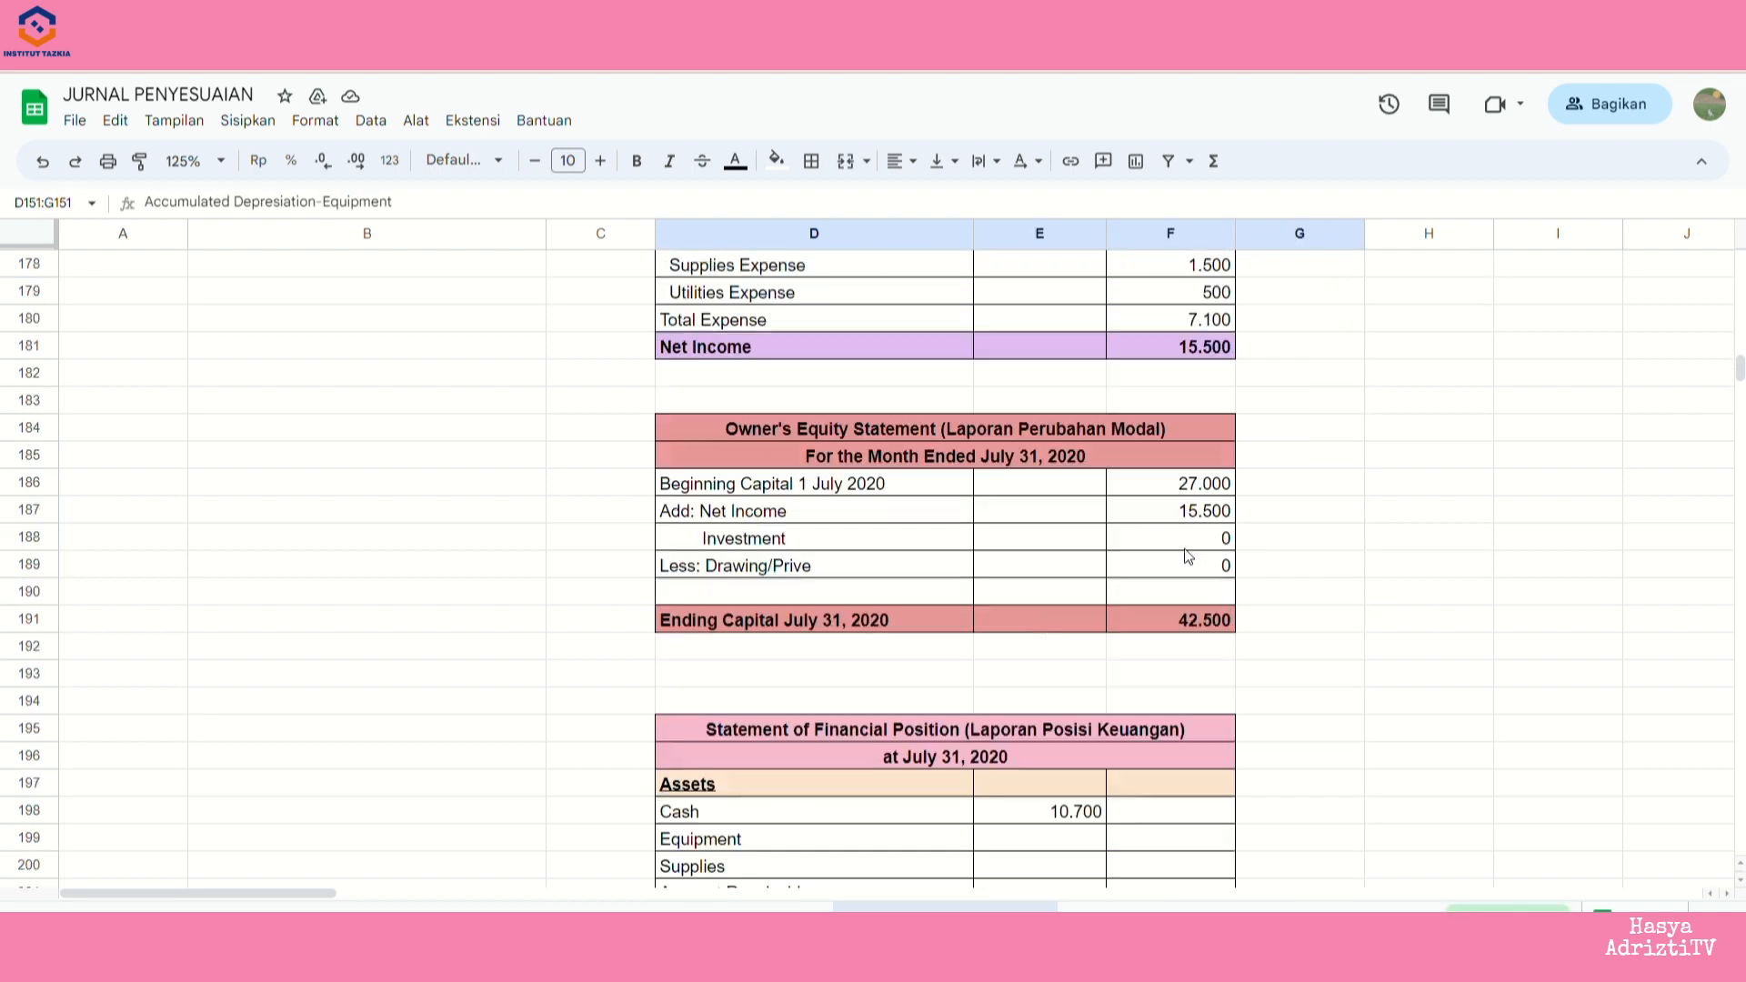
pyautogui.click(1087, 651)
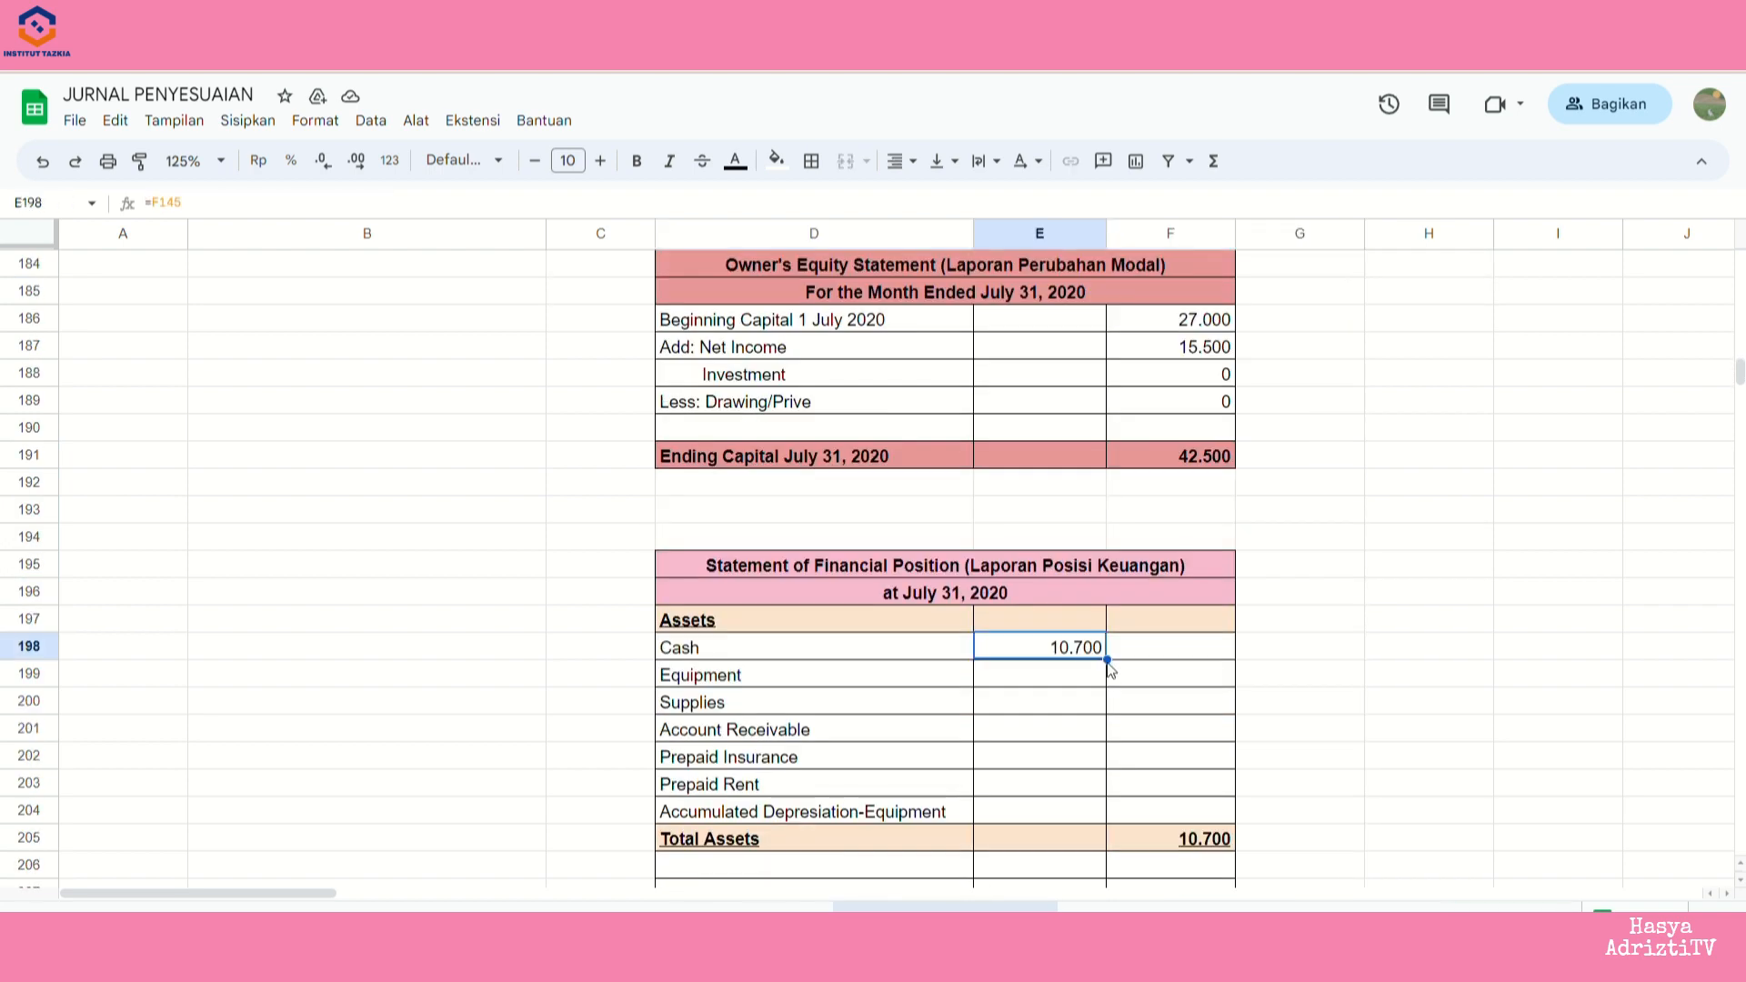
pyautogui.moveTo(1108, 661); pyautogui.dragTo(1109, 783)
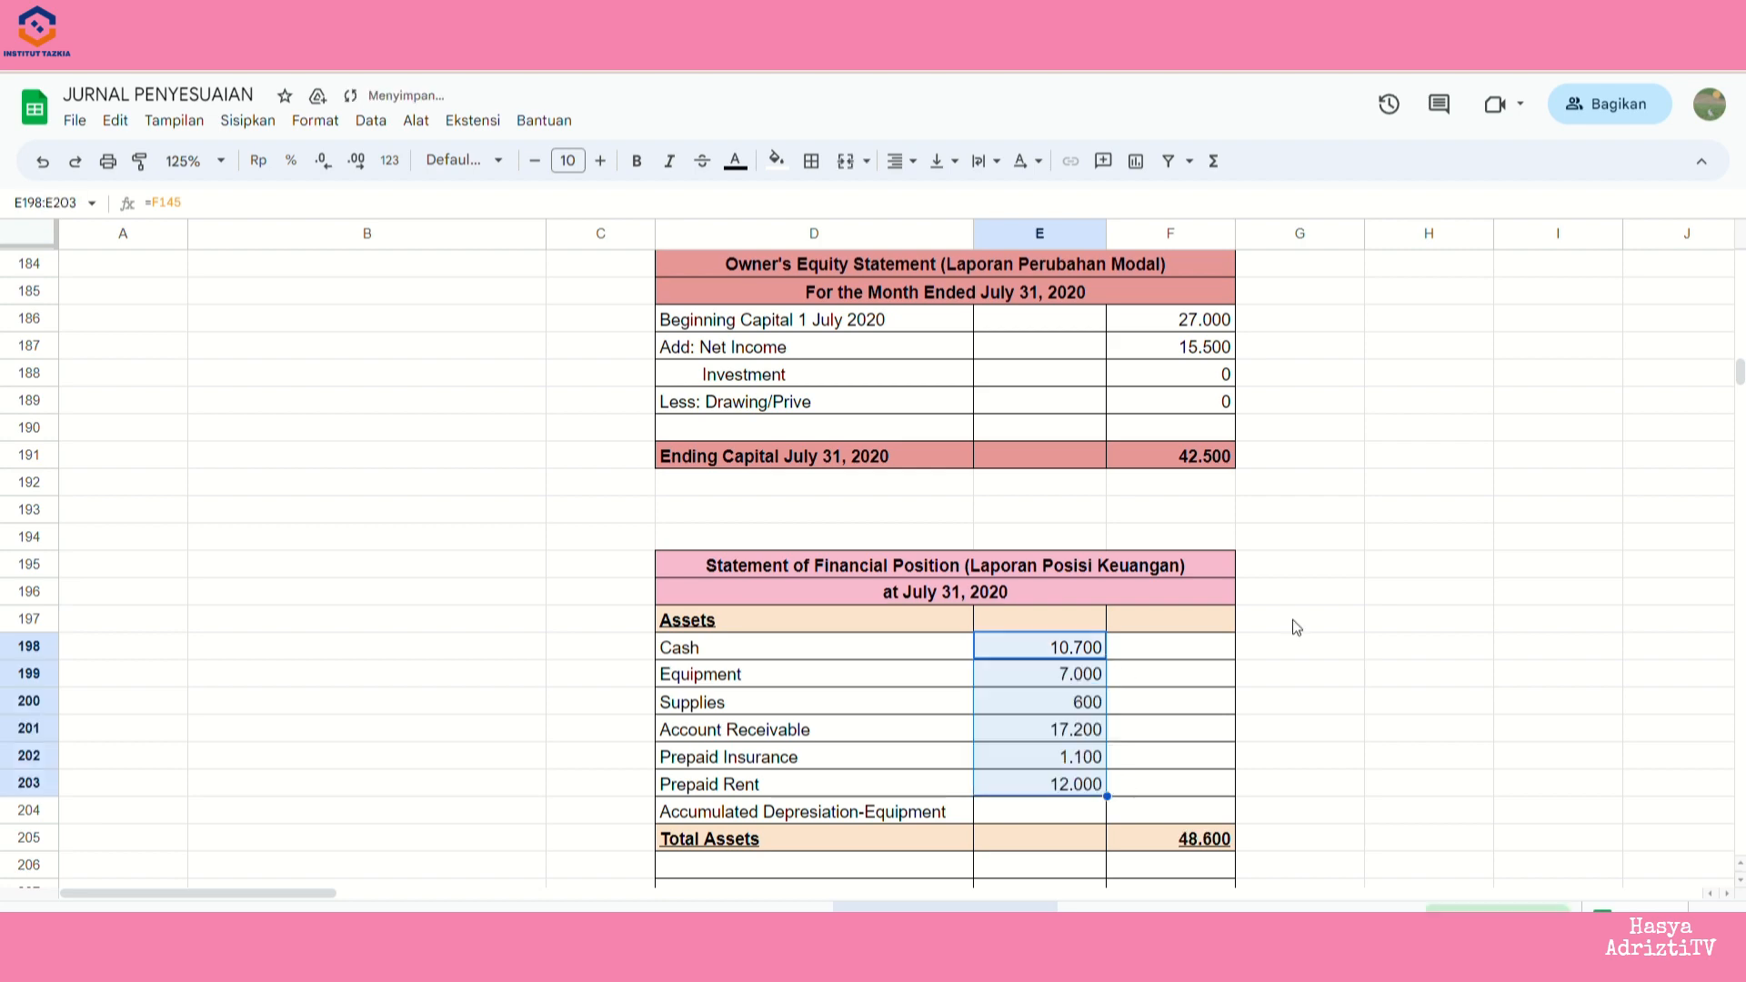
# - Compare the filled asset amounts with the Adjusted Trial Balance debits in F145:F150, and examine the empty Accumulated Depresiation-Equipment row
pyautogui.scroll(-1, 1291, 619)
pyautogui.scroll(17, 1355, 554)
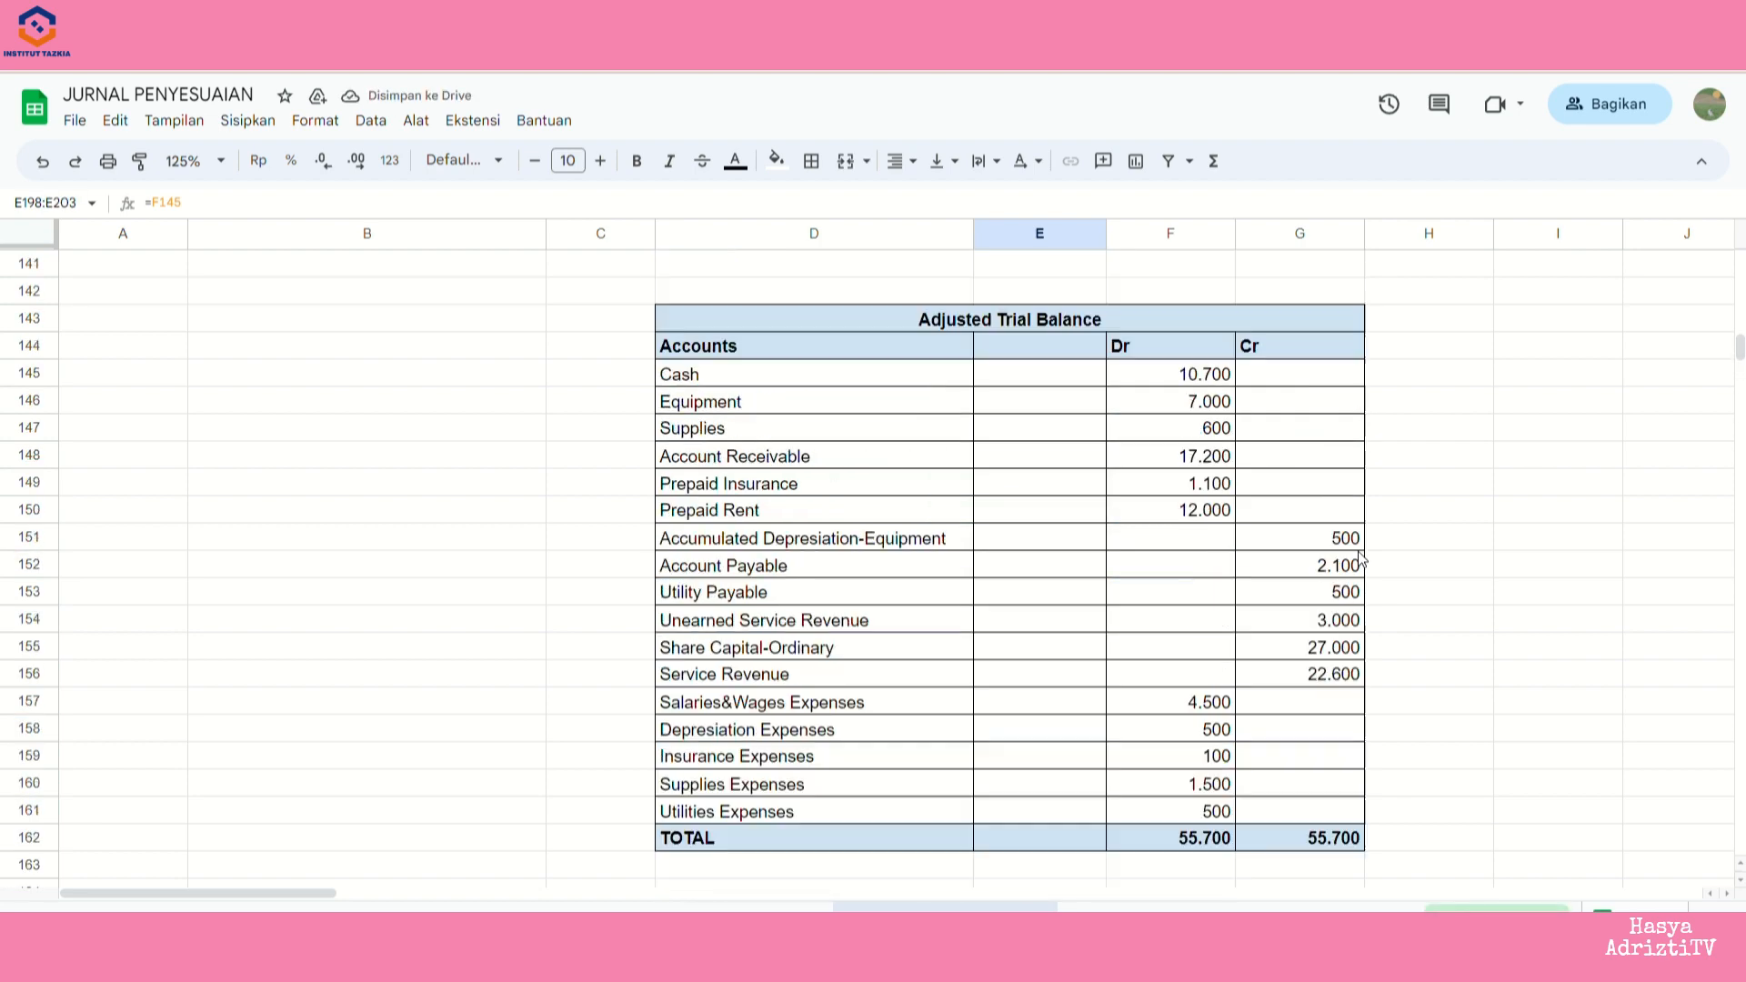
pyautogui.moveTo(1182, 483); pyautogui.dragTo(1246, 619)
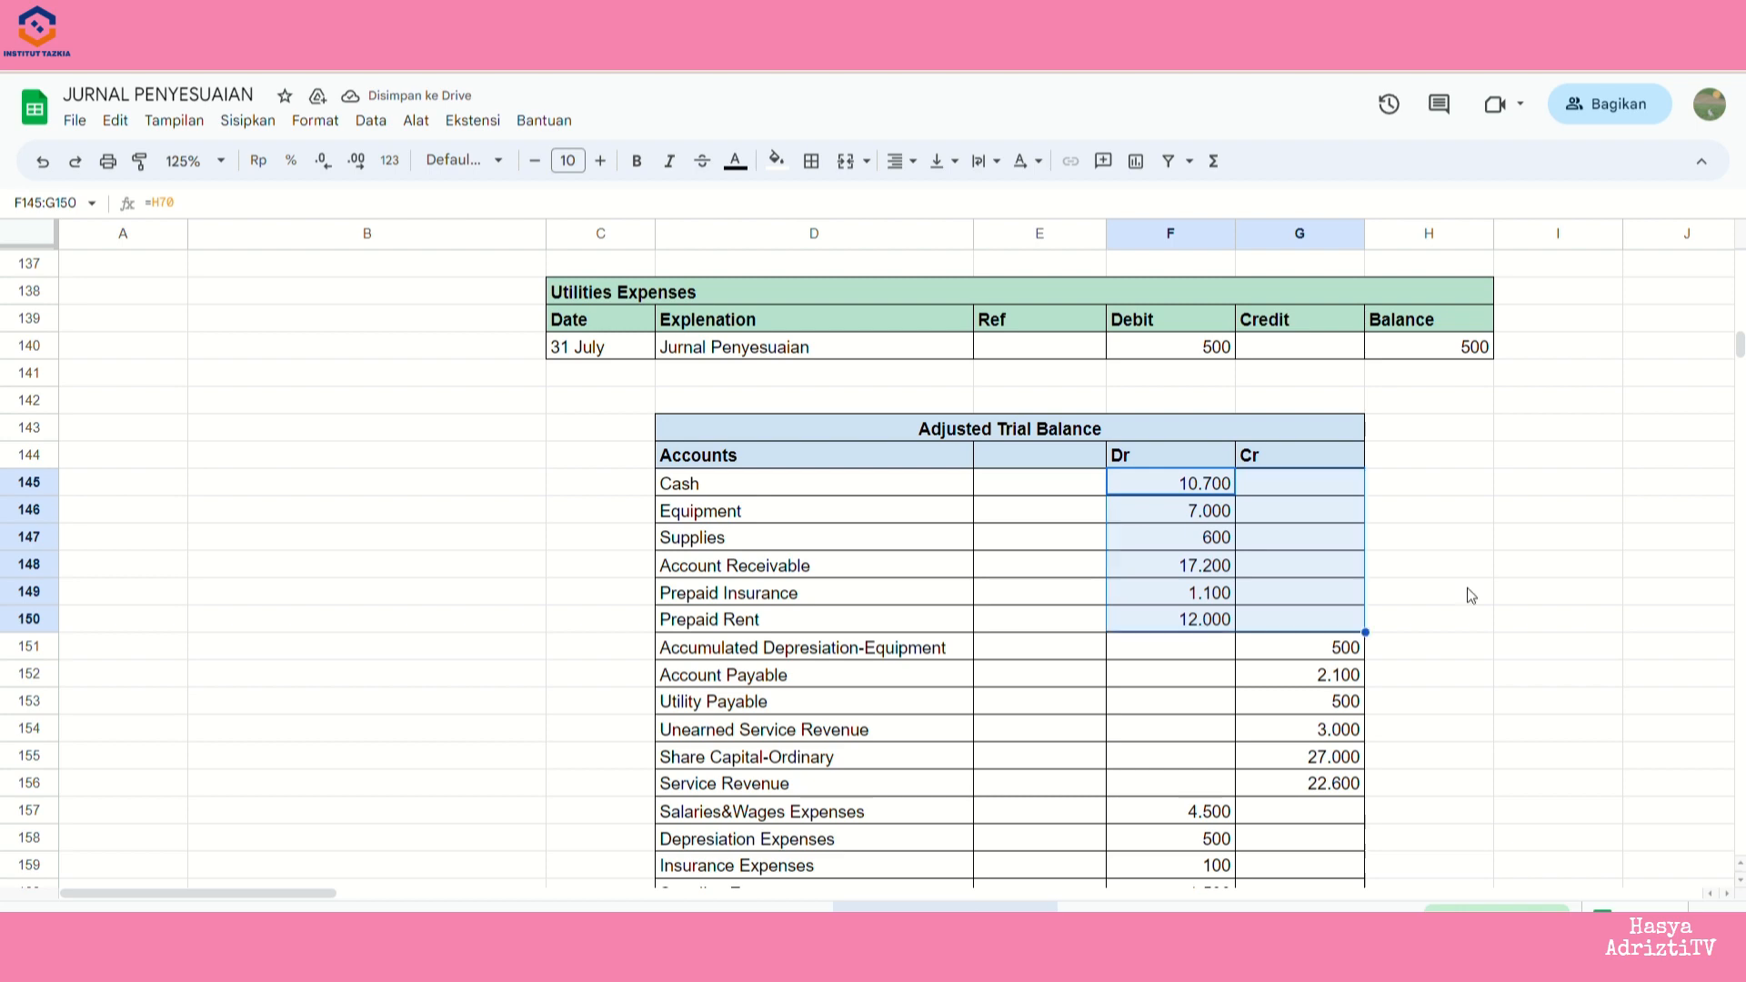
pyautogui.scroll(-10, 1435, 600)
pyautogui.scroll(-9, 1419, 601)
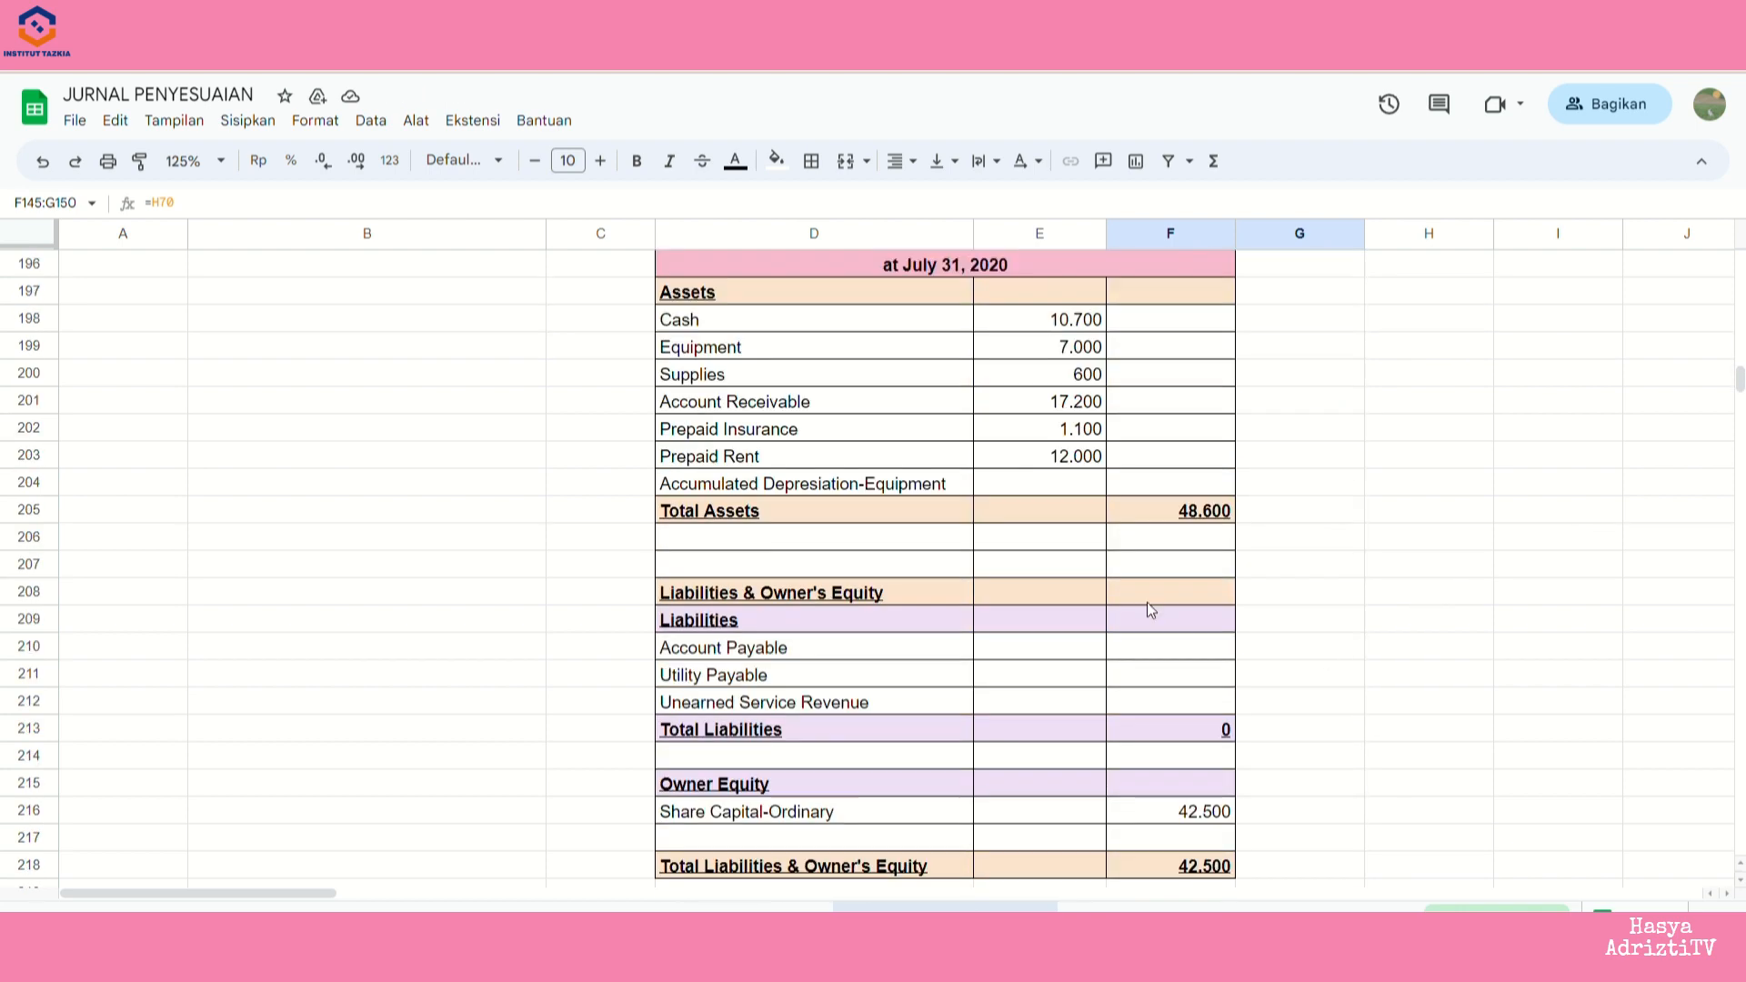
pyautogui.click(896, 491)
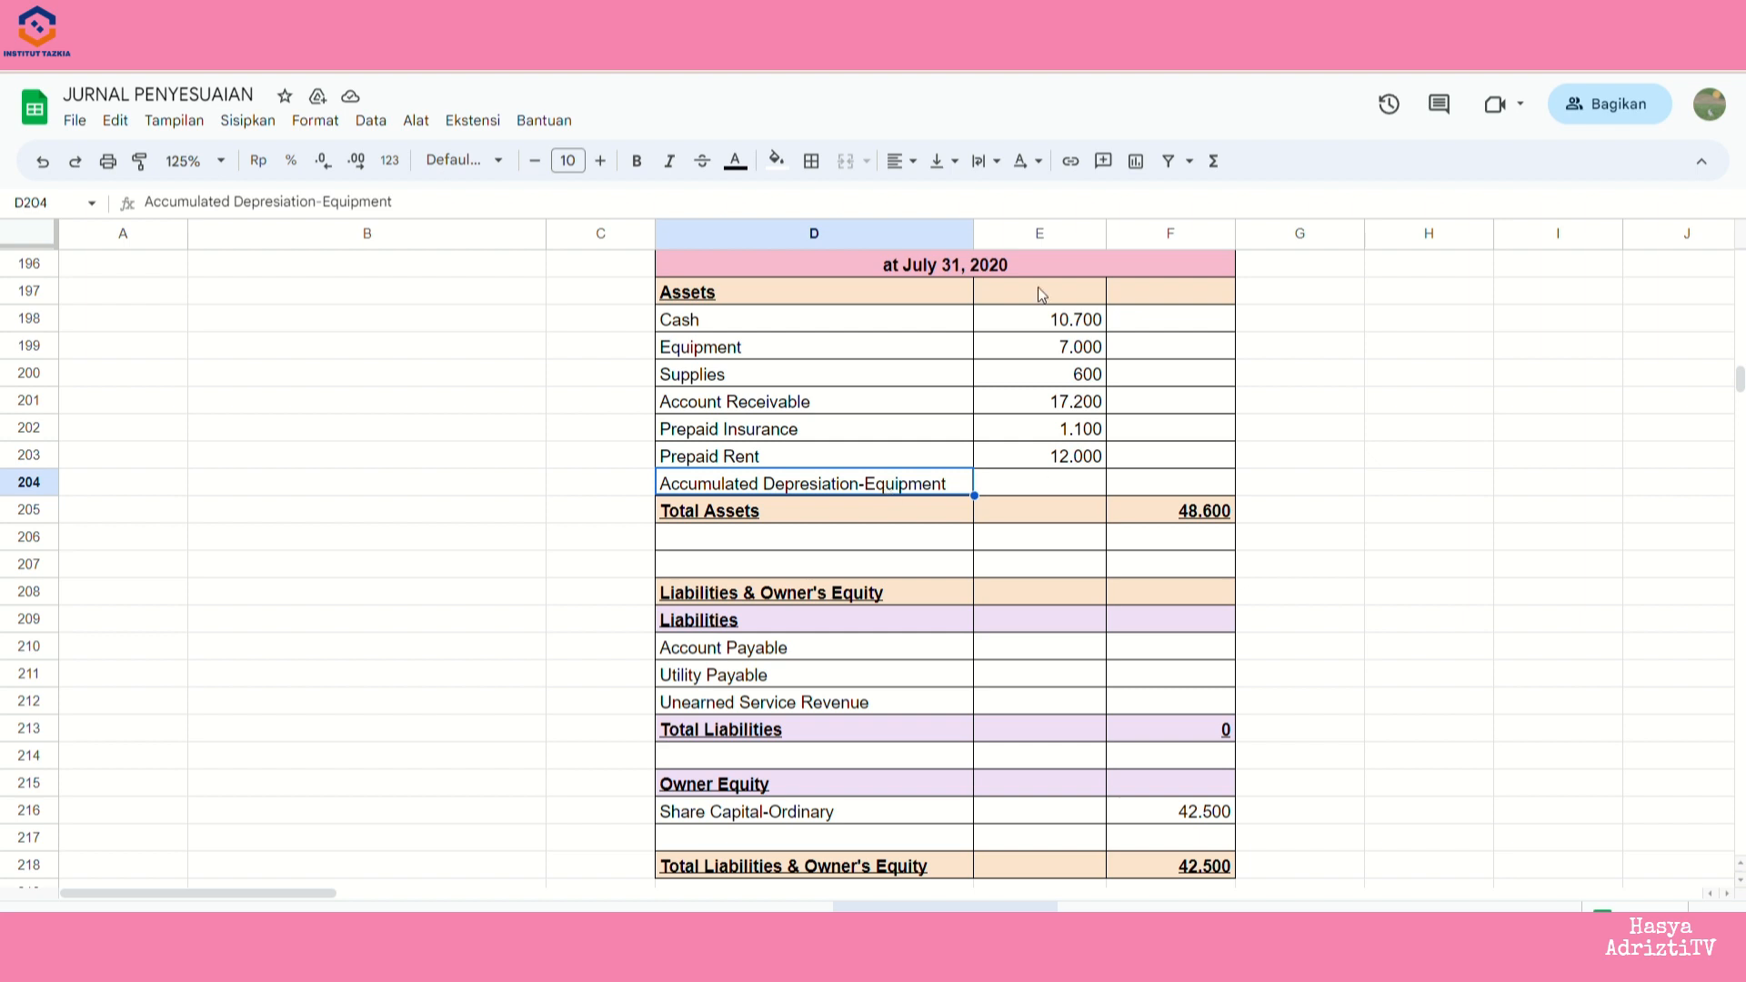
pyautogui.click(1105, 491)
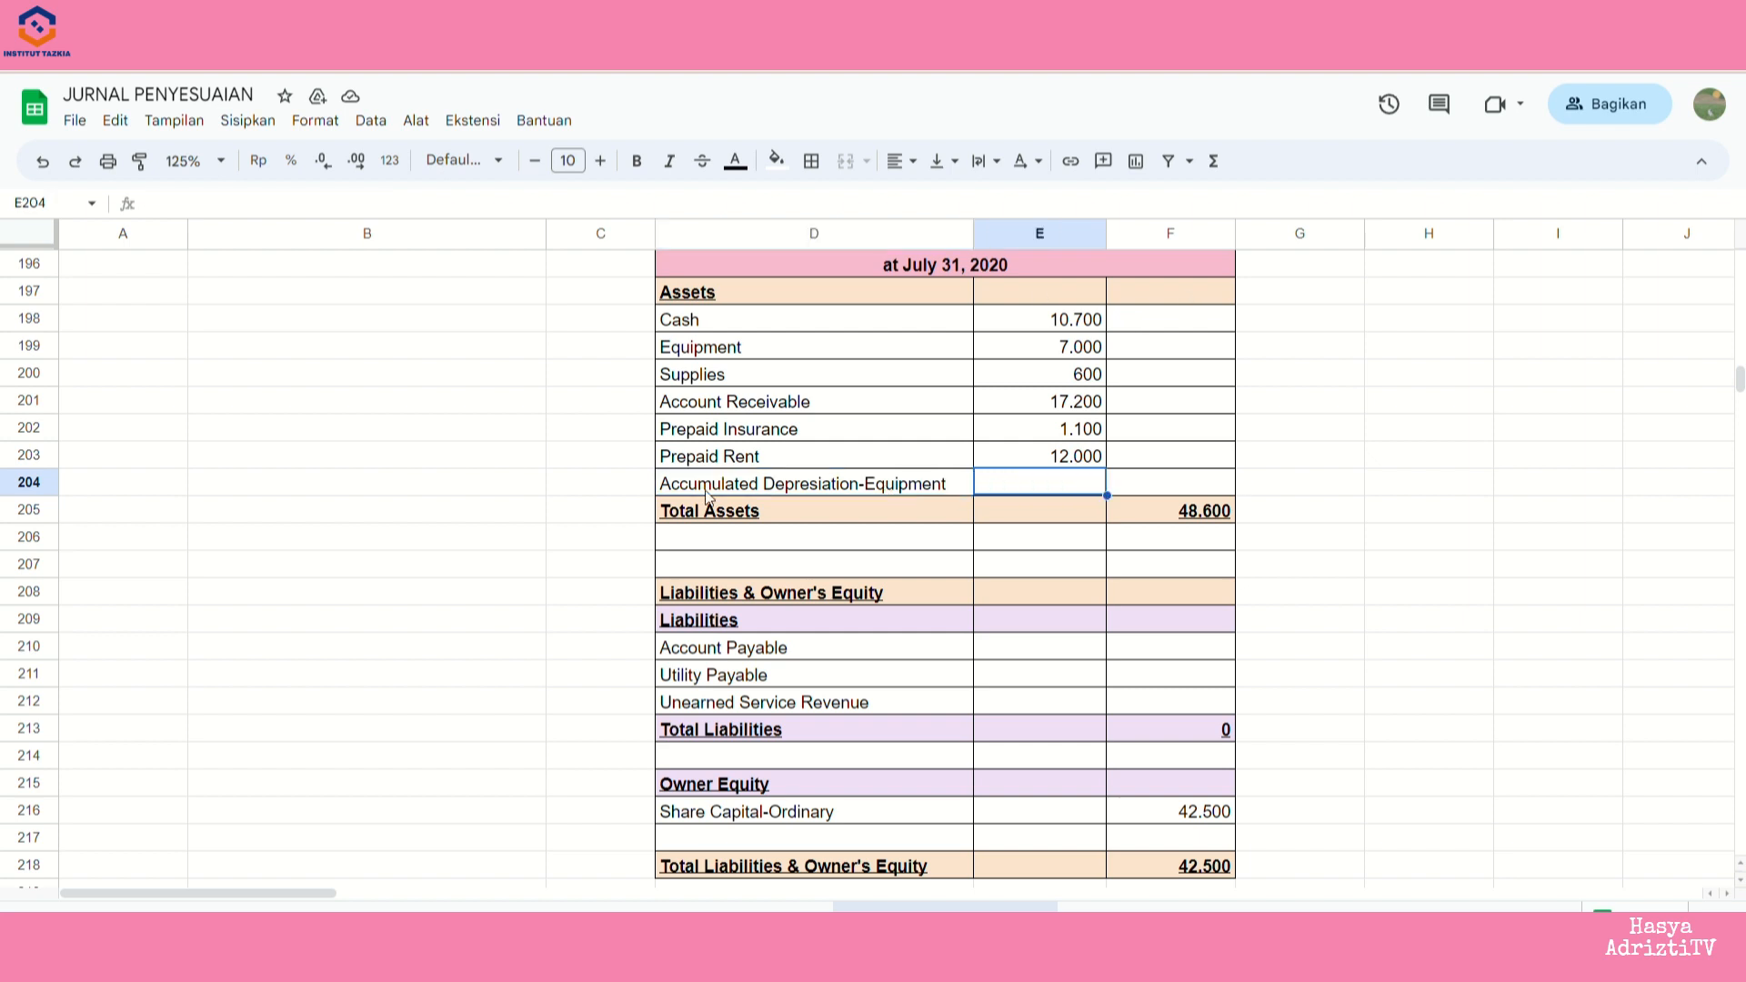
pyautogui.moveTo(824, 489); pyautogui.dragTo(1022, 488)
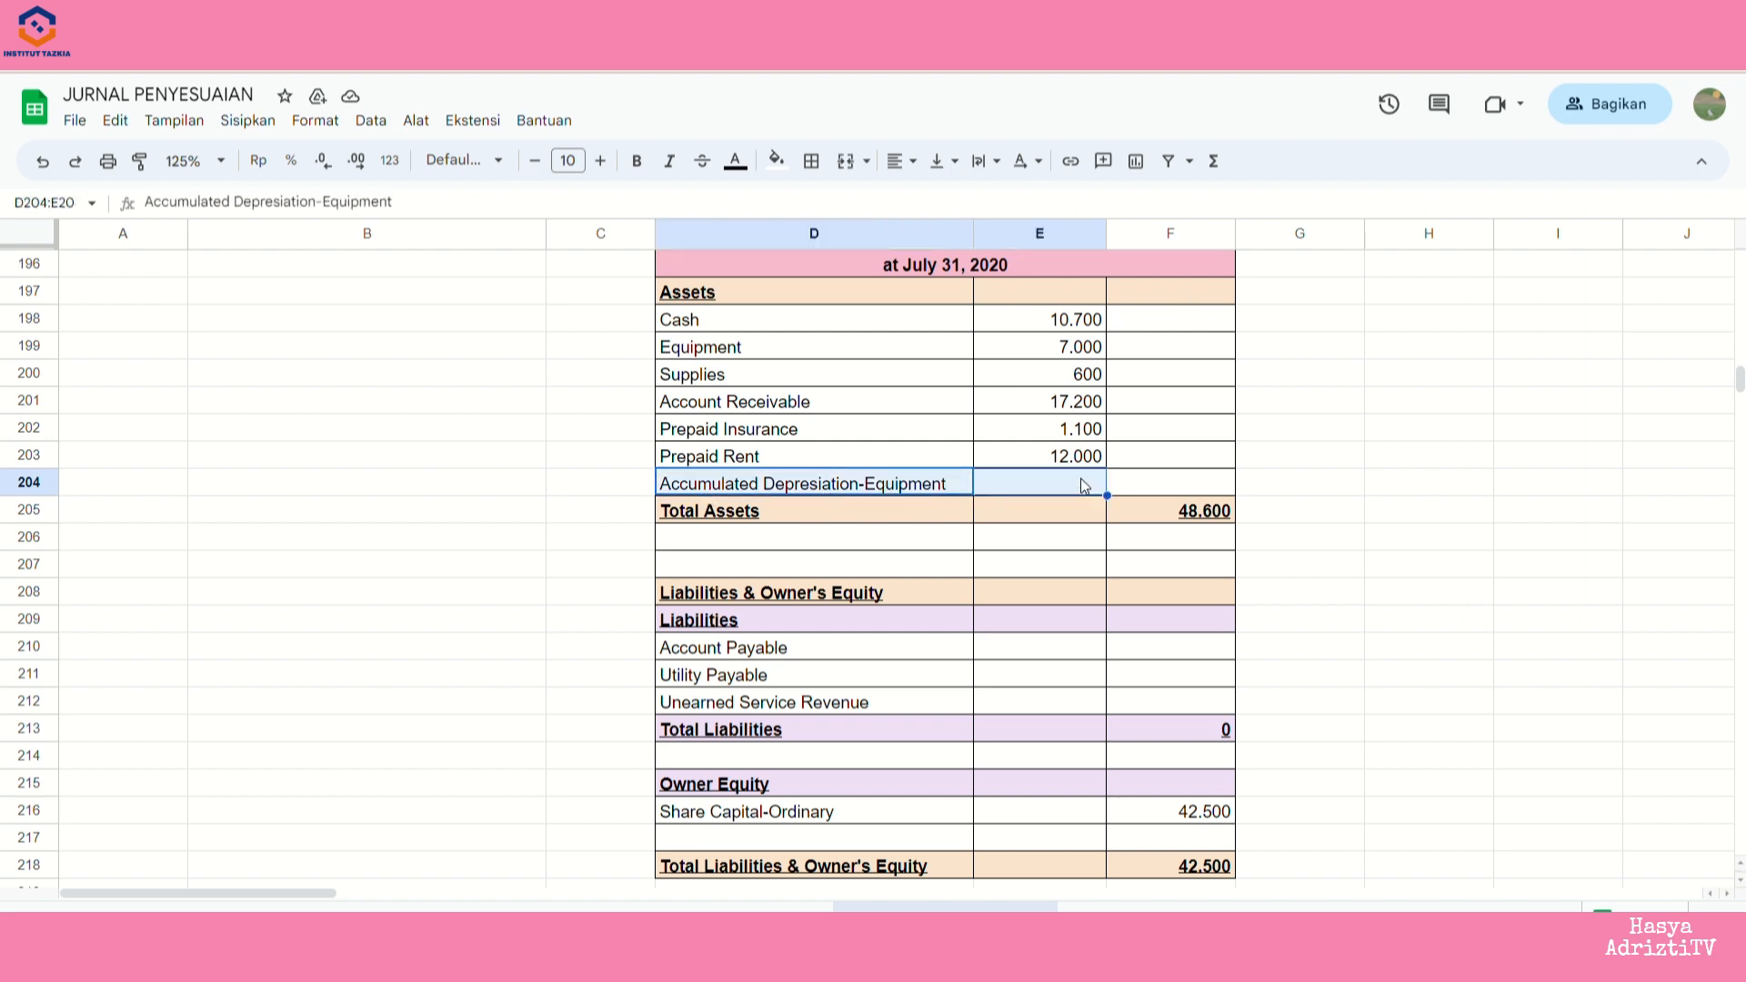
pyautogui.click(908, 489)
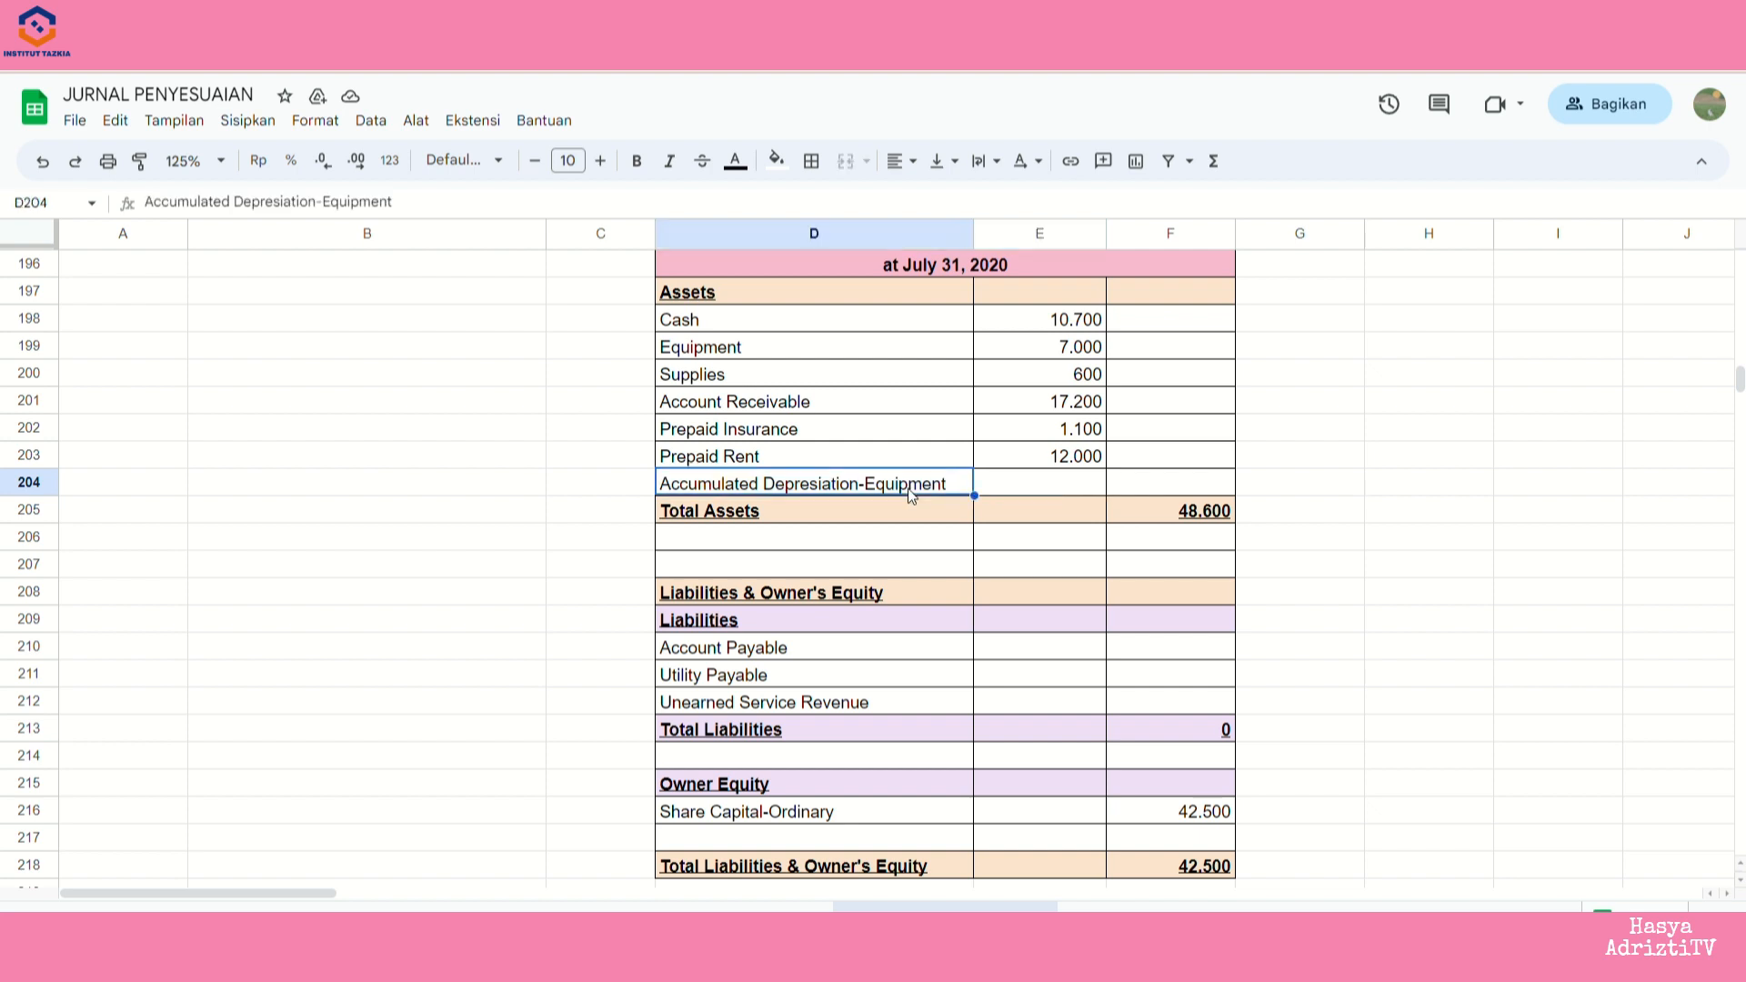
# - Link Accumulated Depresiation-Equipment in E204 as a negative amount to its Adjusted Trial Balance credit with =-G151
pyautogui.click(1045, 487)
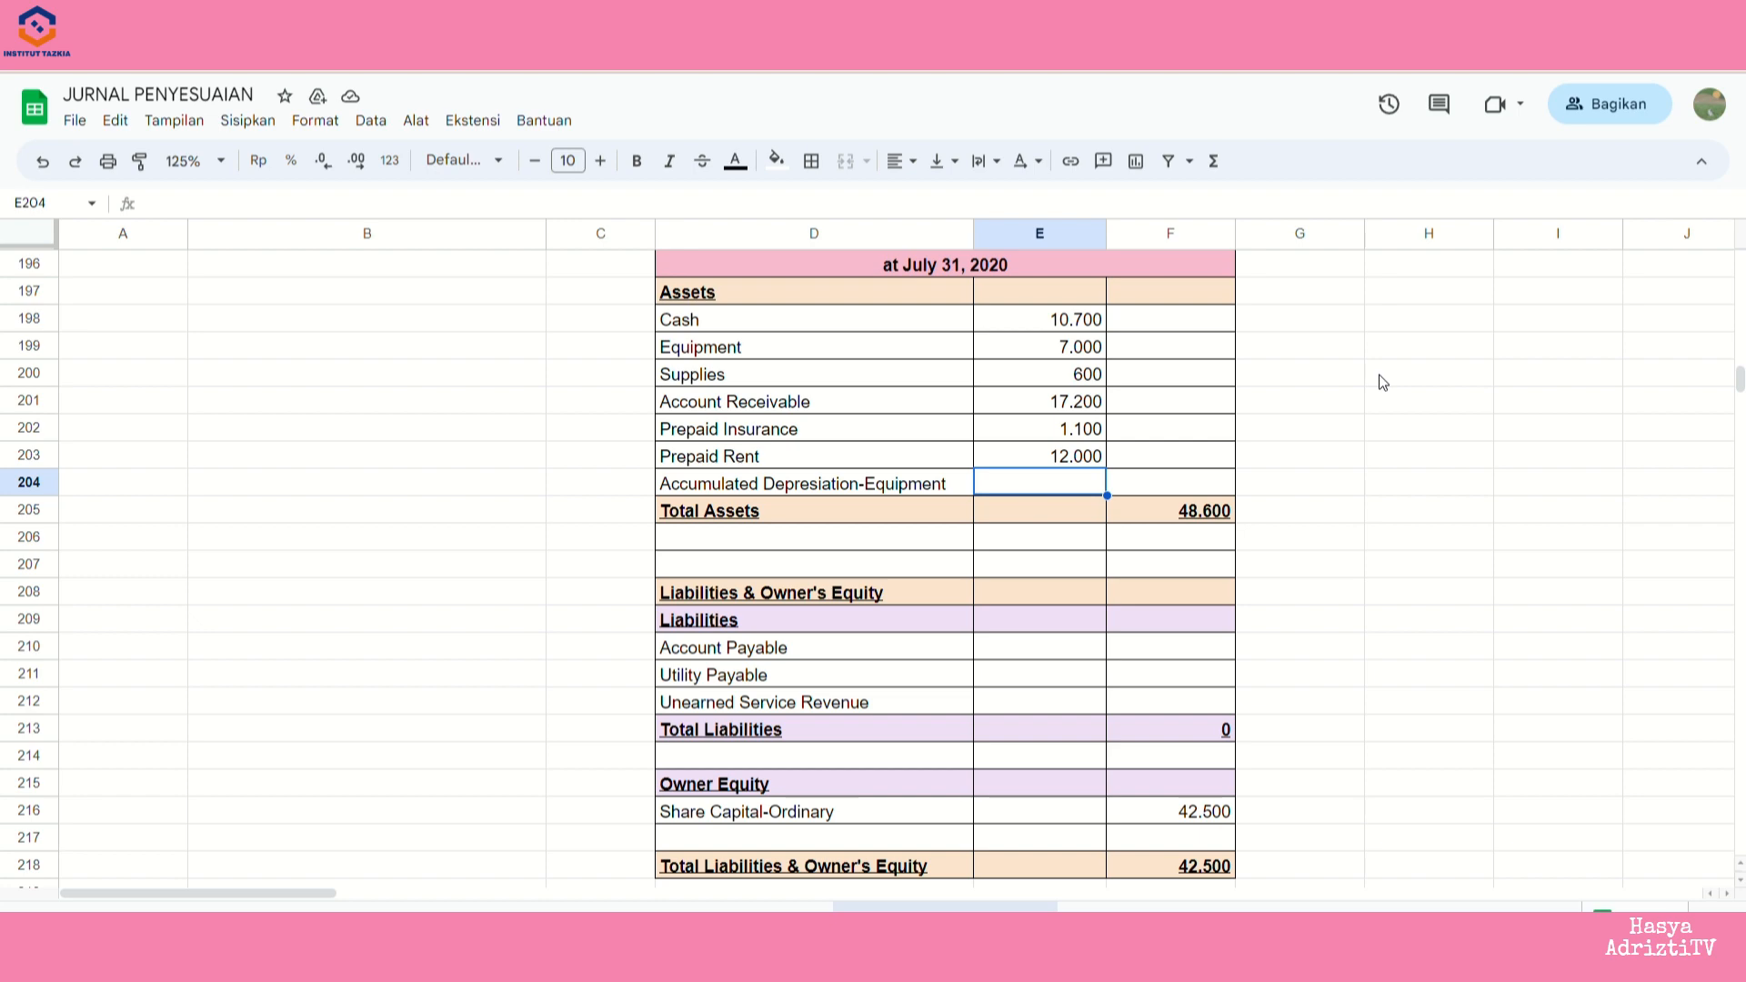
pyautogui.write('=')
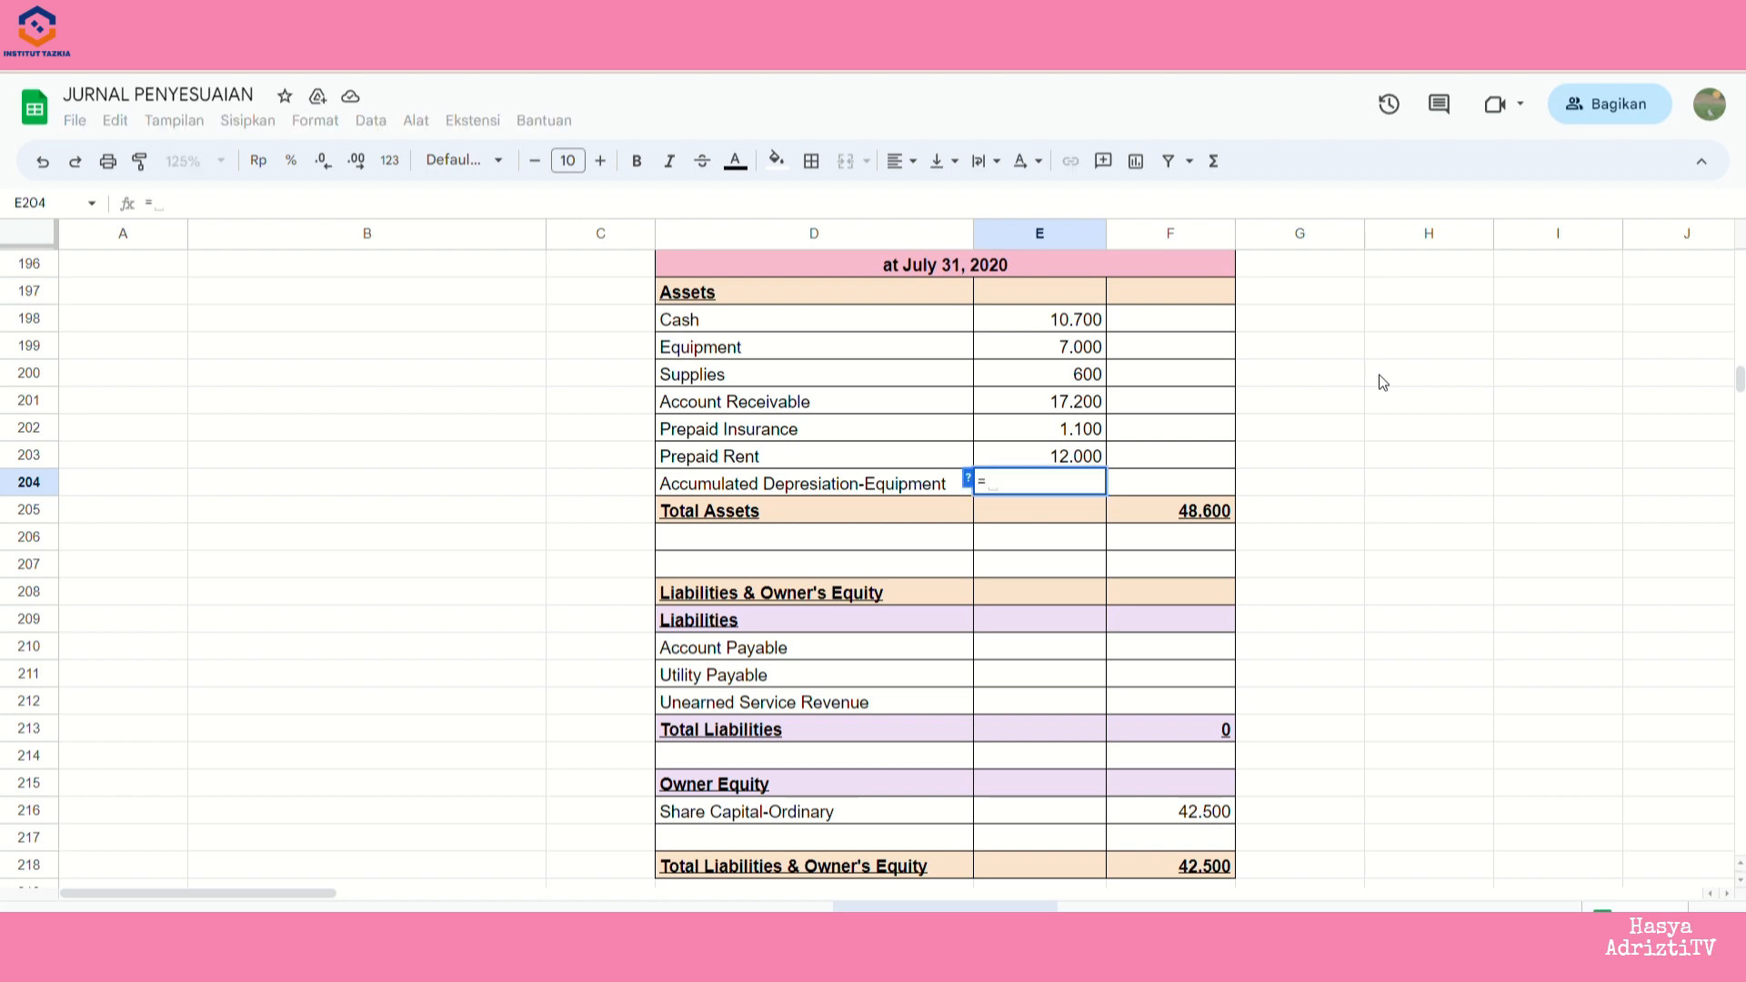
pyautogui.write('-')
pyautogui.scroll(12, 1383, 386)
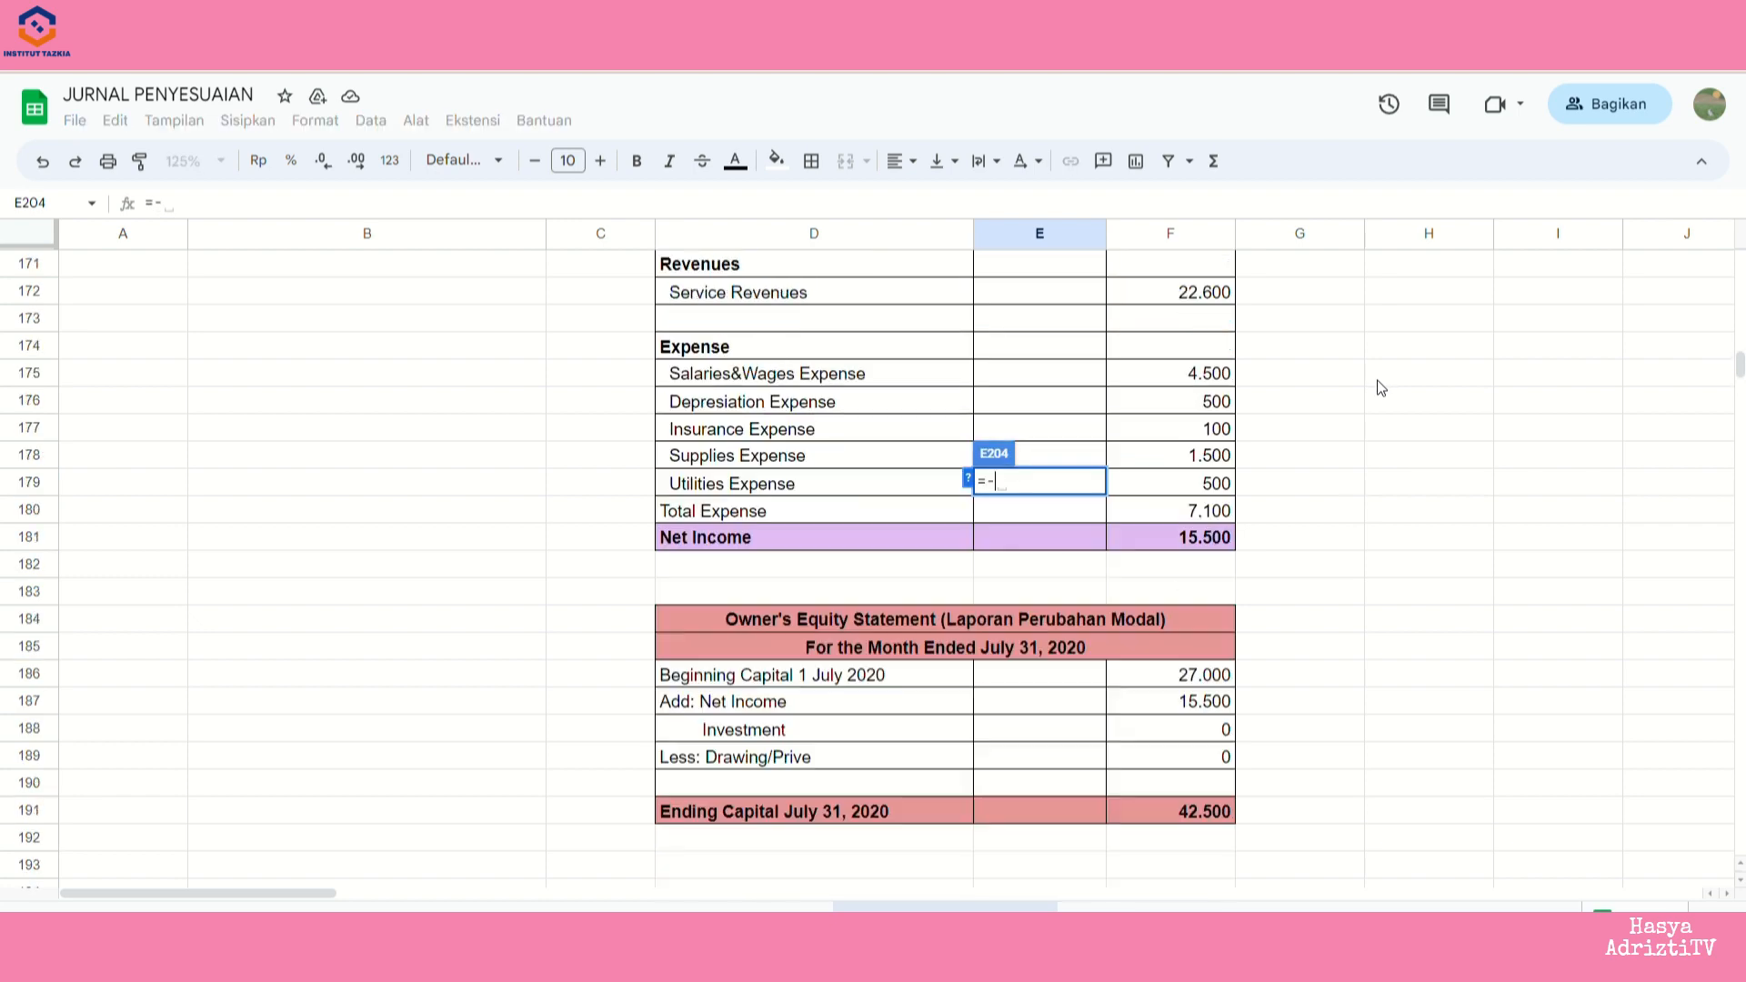
pyautogui.scroll(5, 1381, 393)
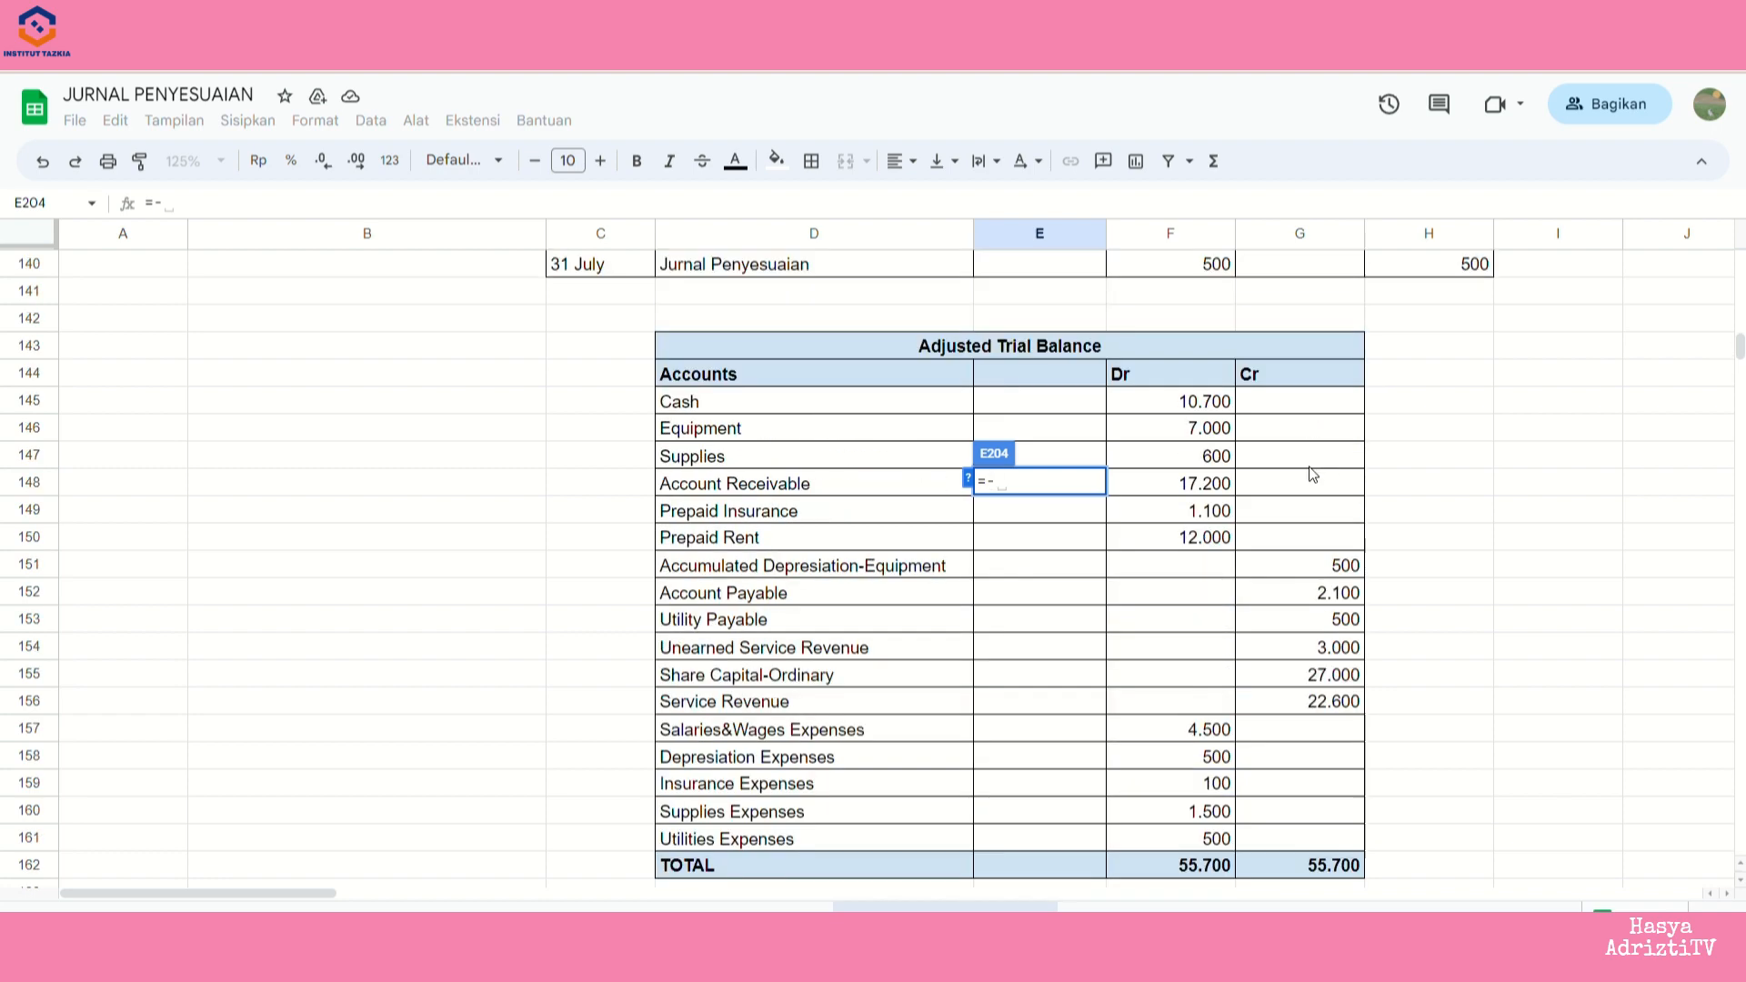
pyautogui.click(1295, 568)
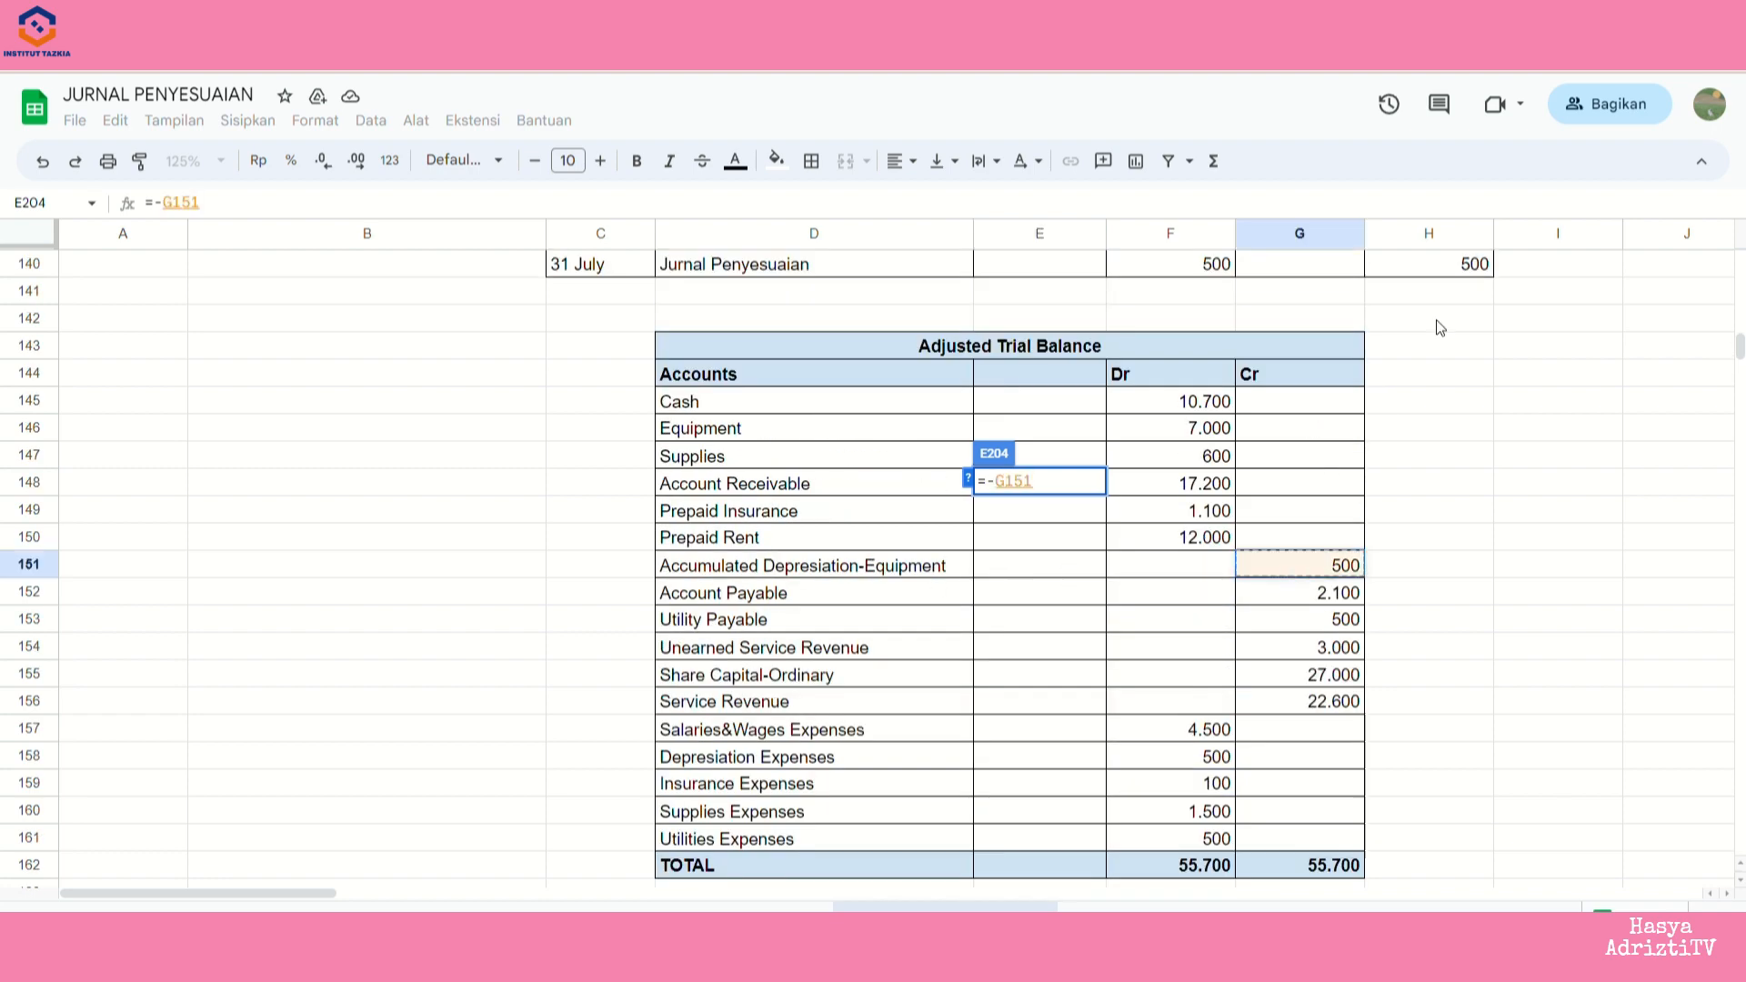
pyautogui.press('Return')
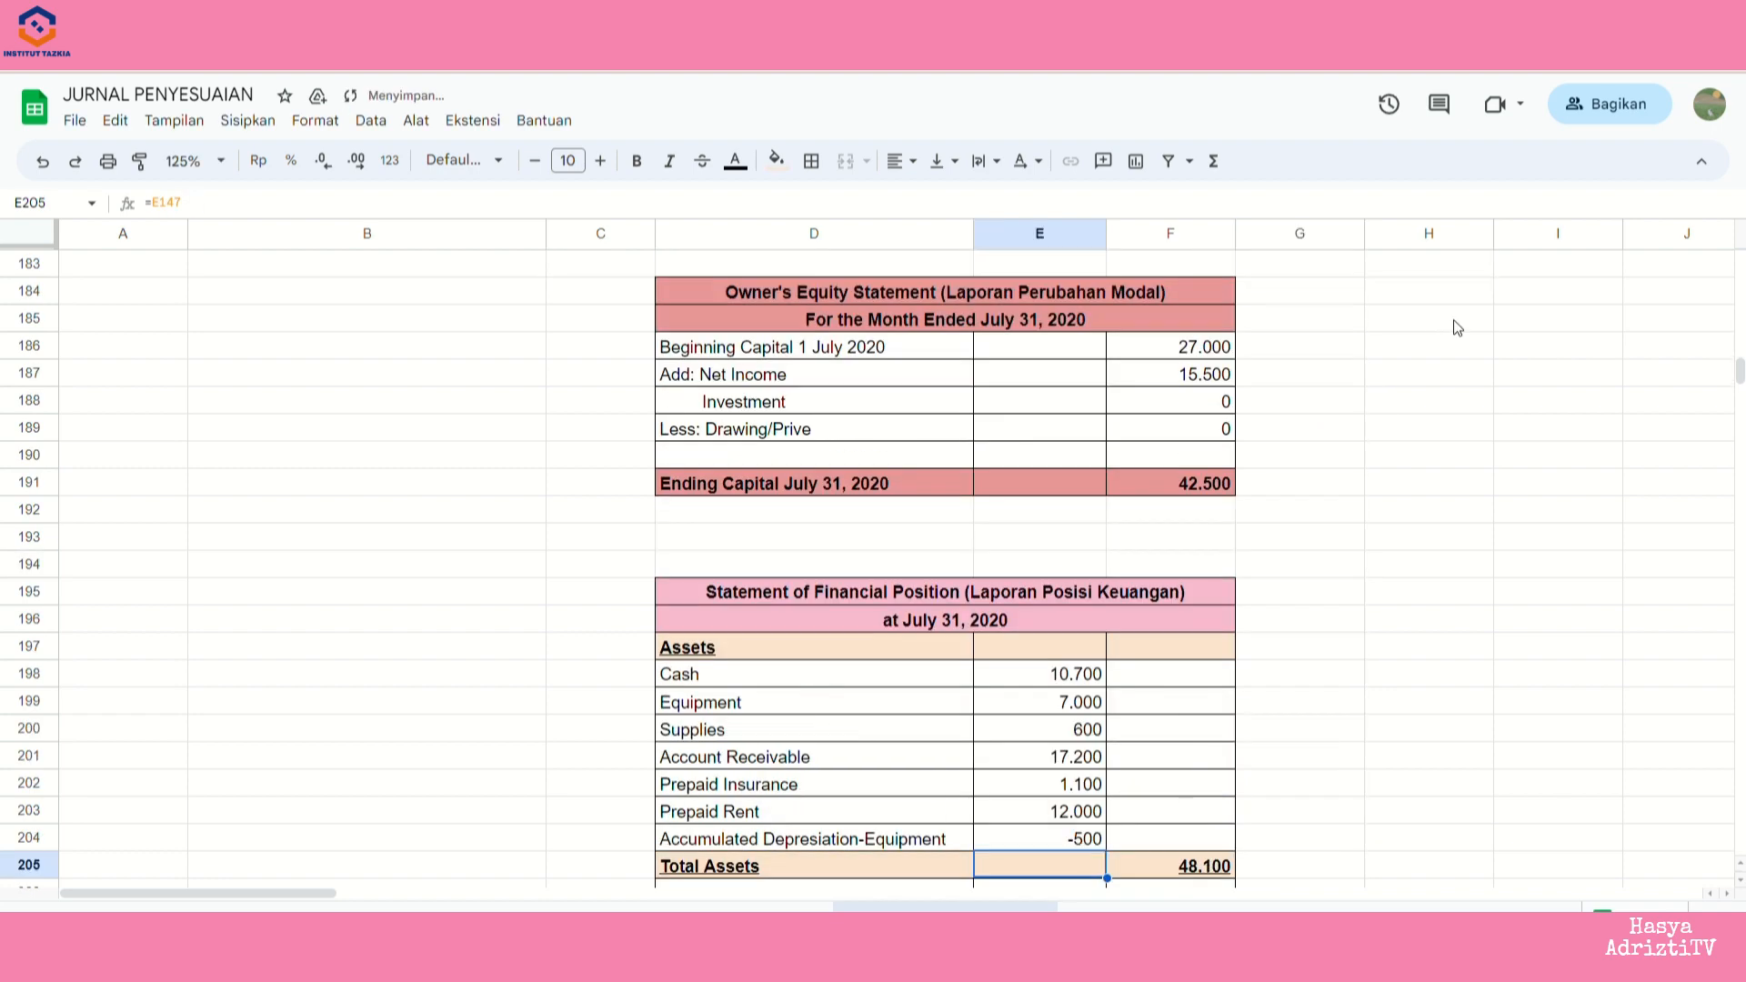
# - Examine the Total Assets formula in F205 and its range E198:E204, and compare Accumulated Depresiation-Equipment with its credit balance in the Adjusted Trial Balance
pyautogui.scroll(-2, 1366, 735)
pyautogui.click(1193, 711)
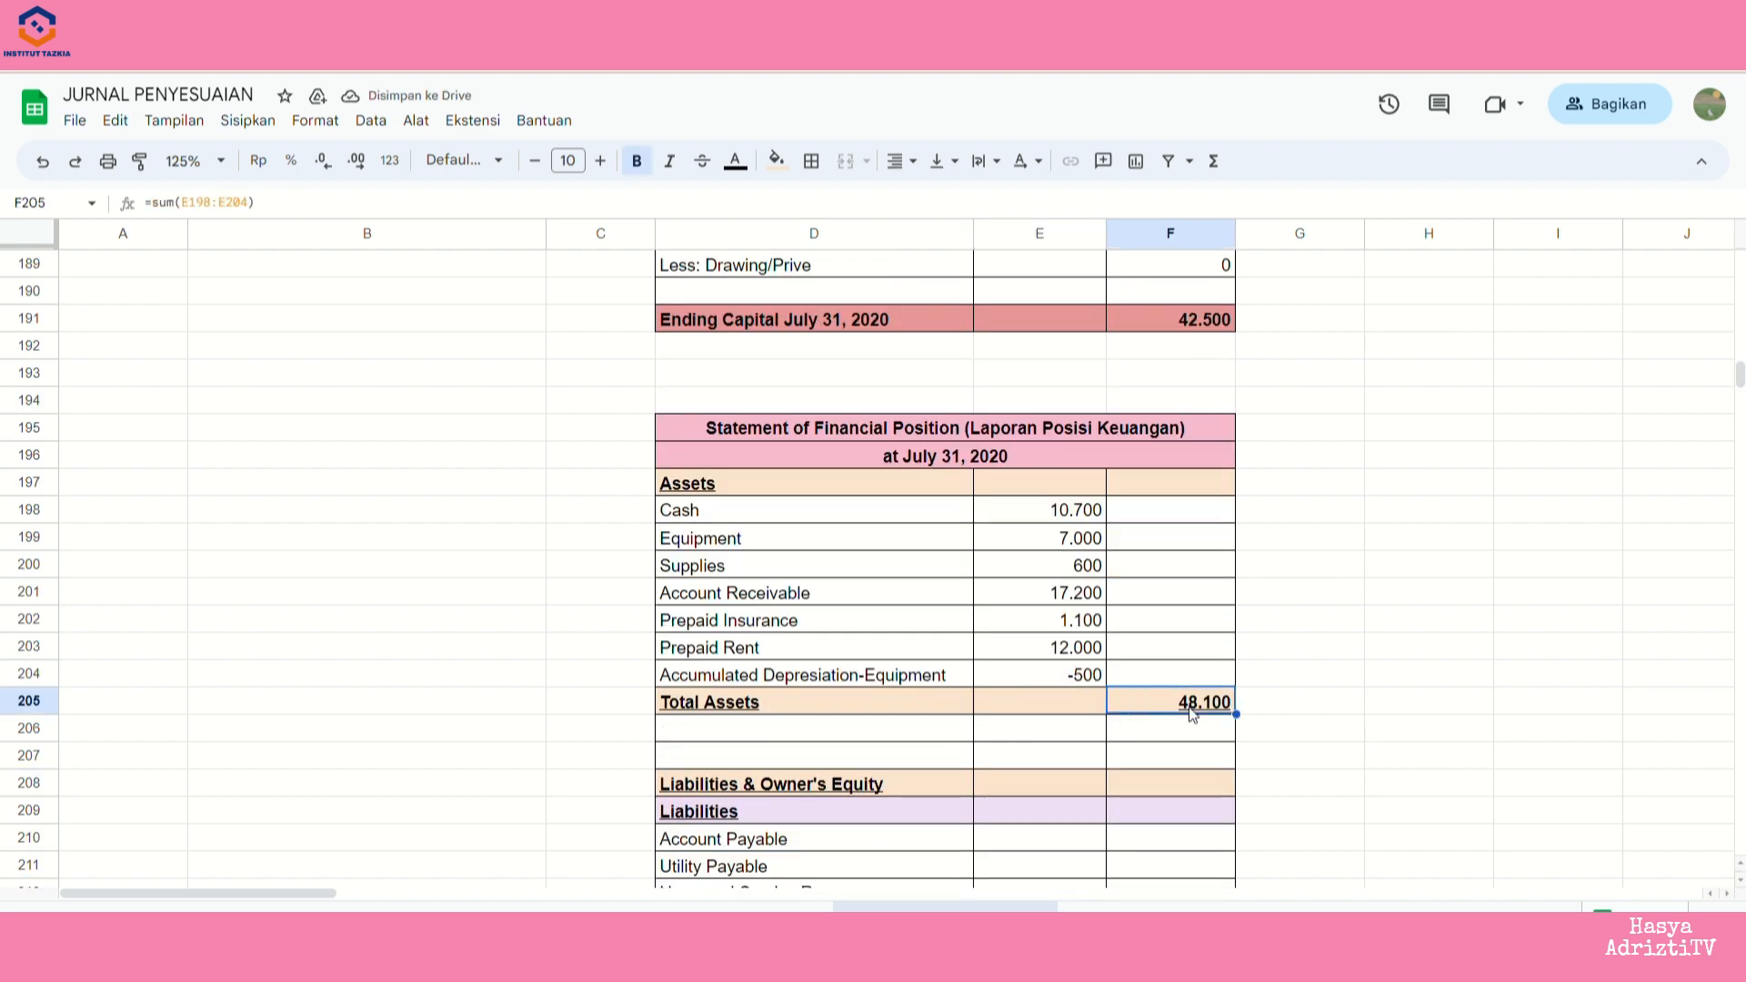
pyautogui.moveTo(1084, 677); pyautogui.dragTo(1052, 518)
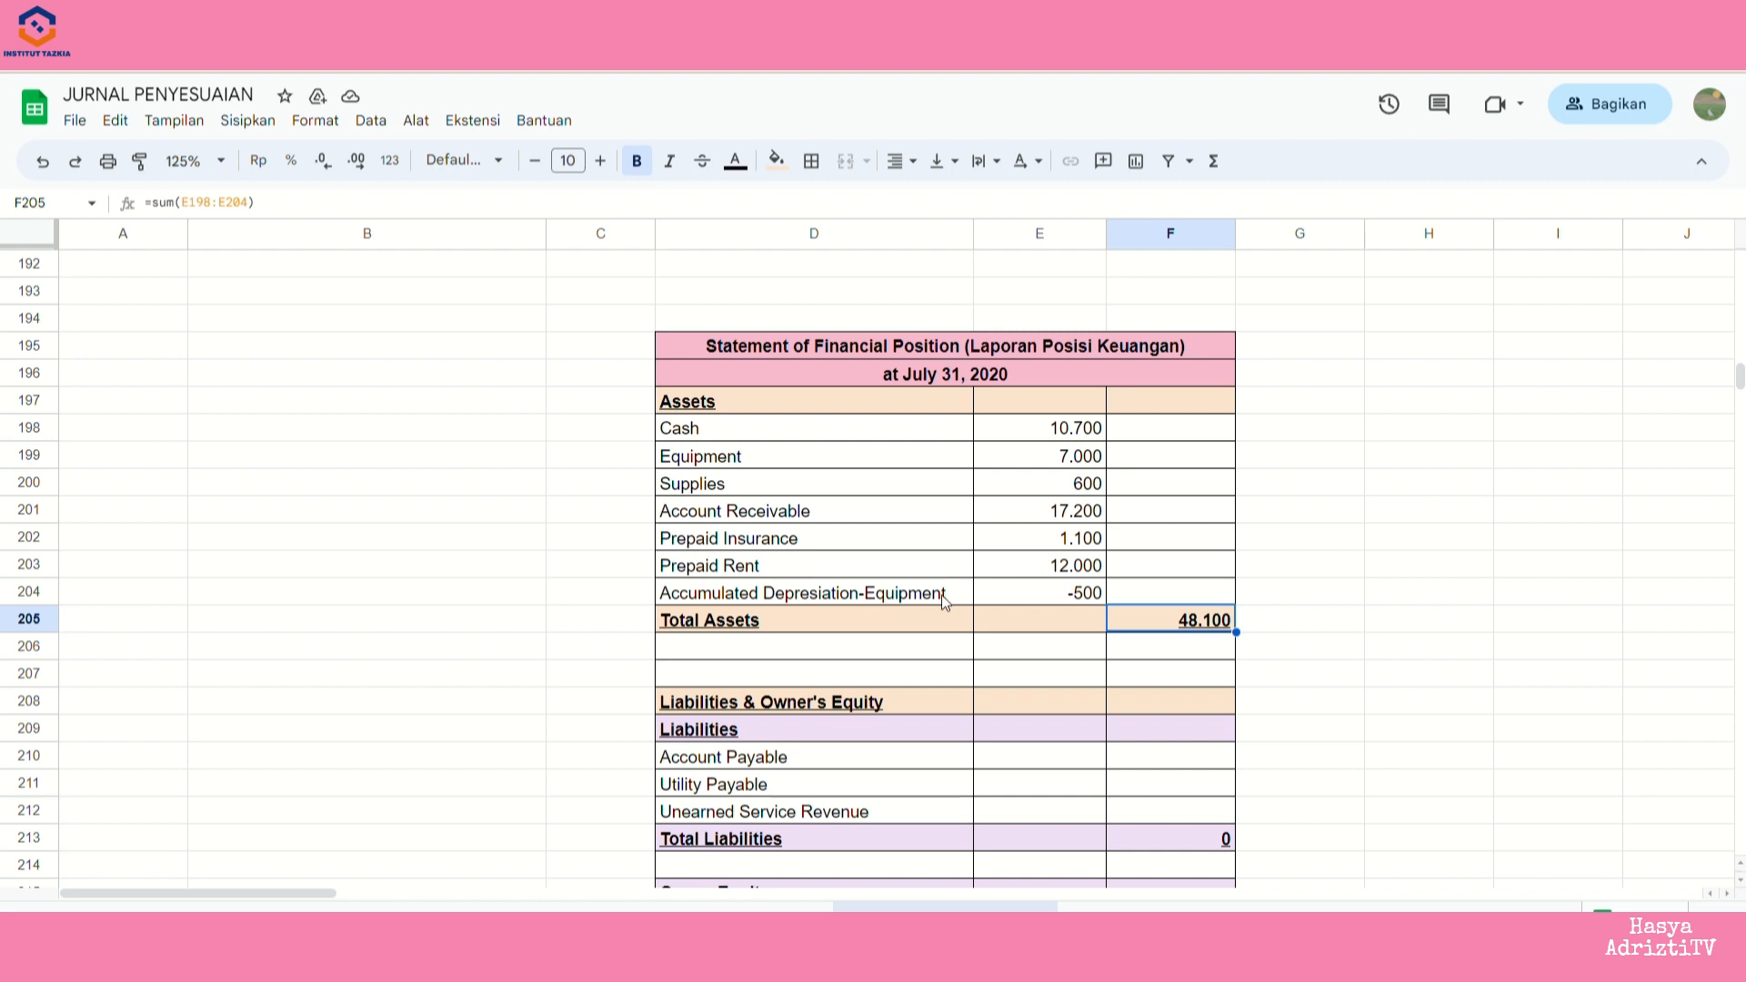
pyautogui.moveTo(897, 600); pyautogui.dragTo(1018, 599)
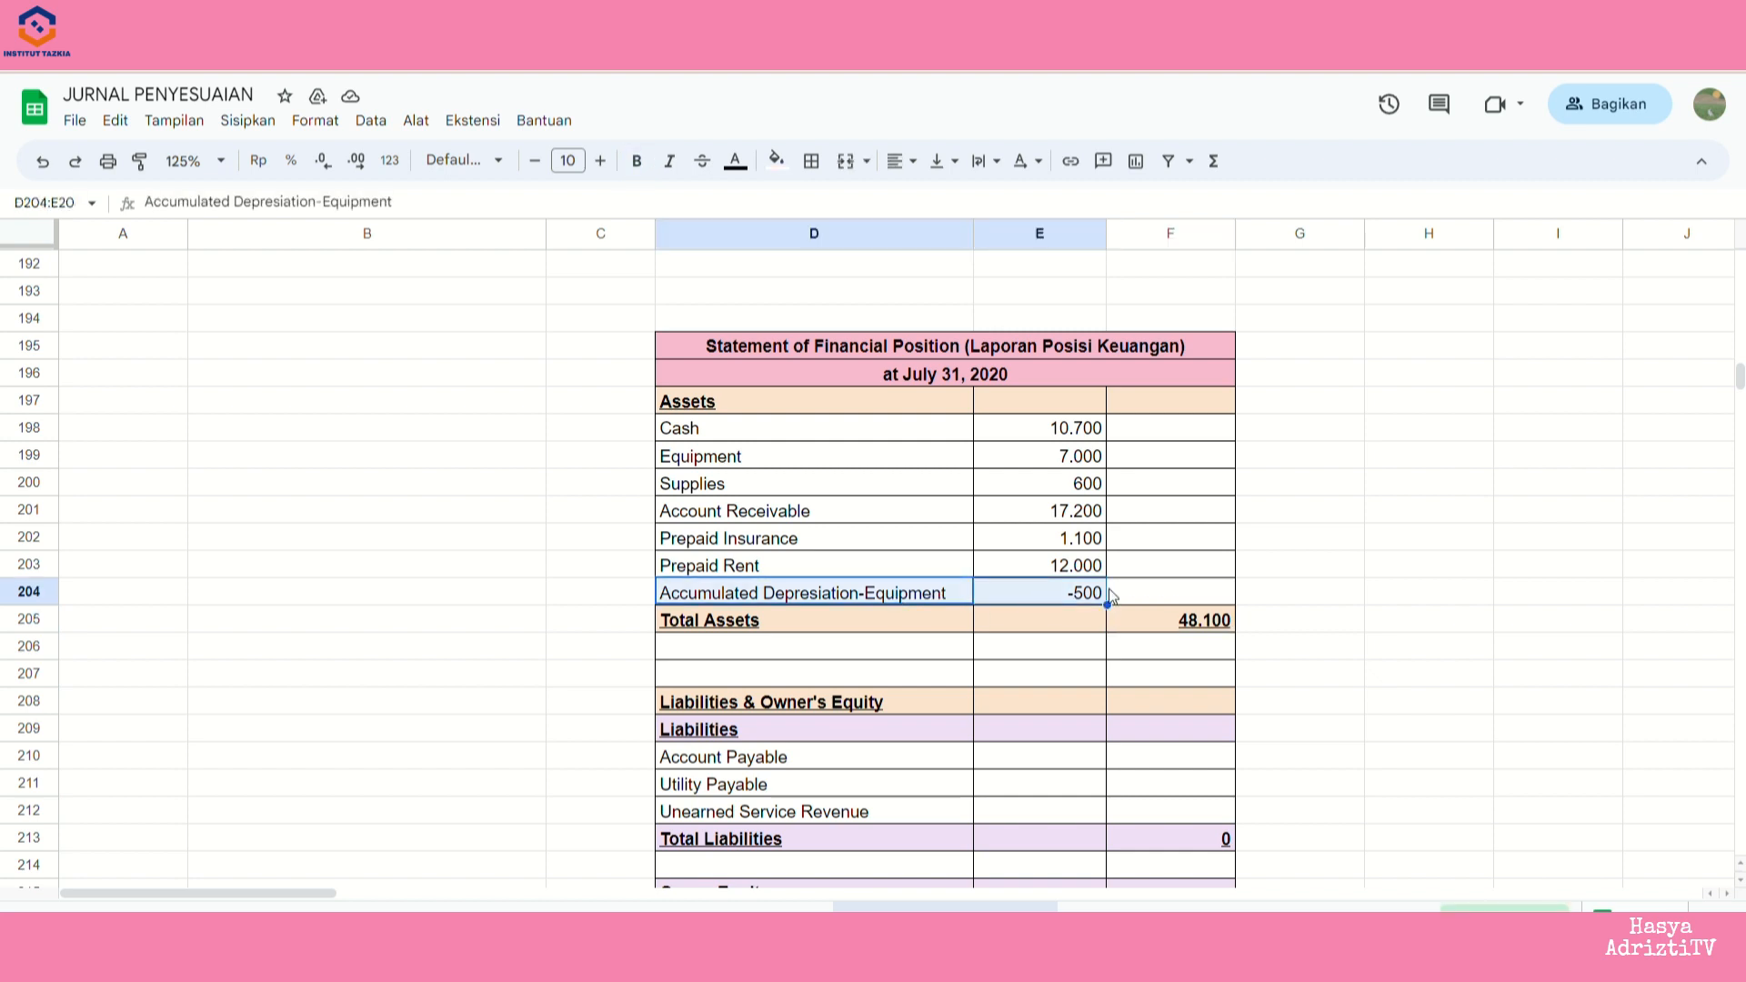
pyautogui.click(1131, 599)
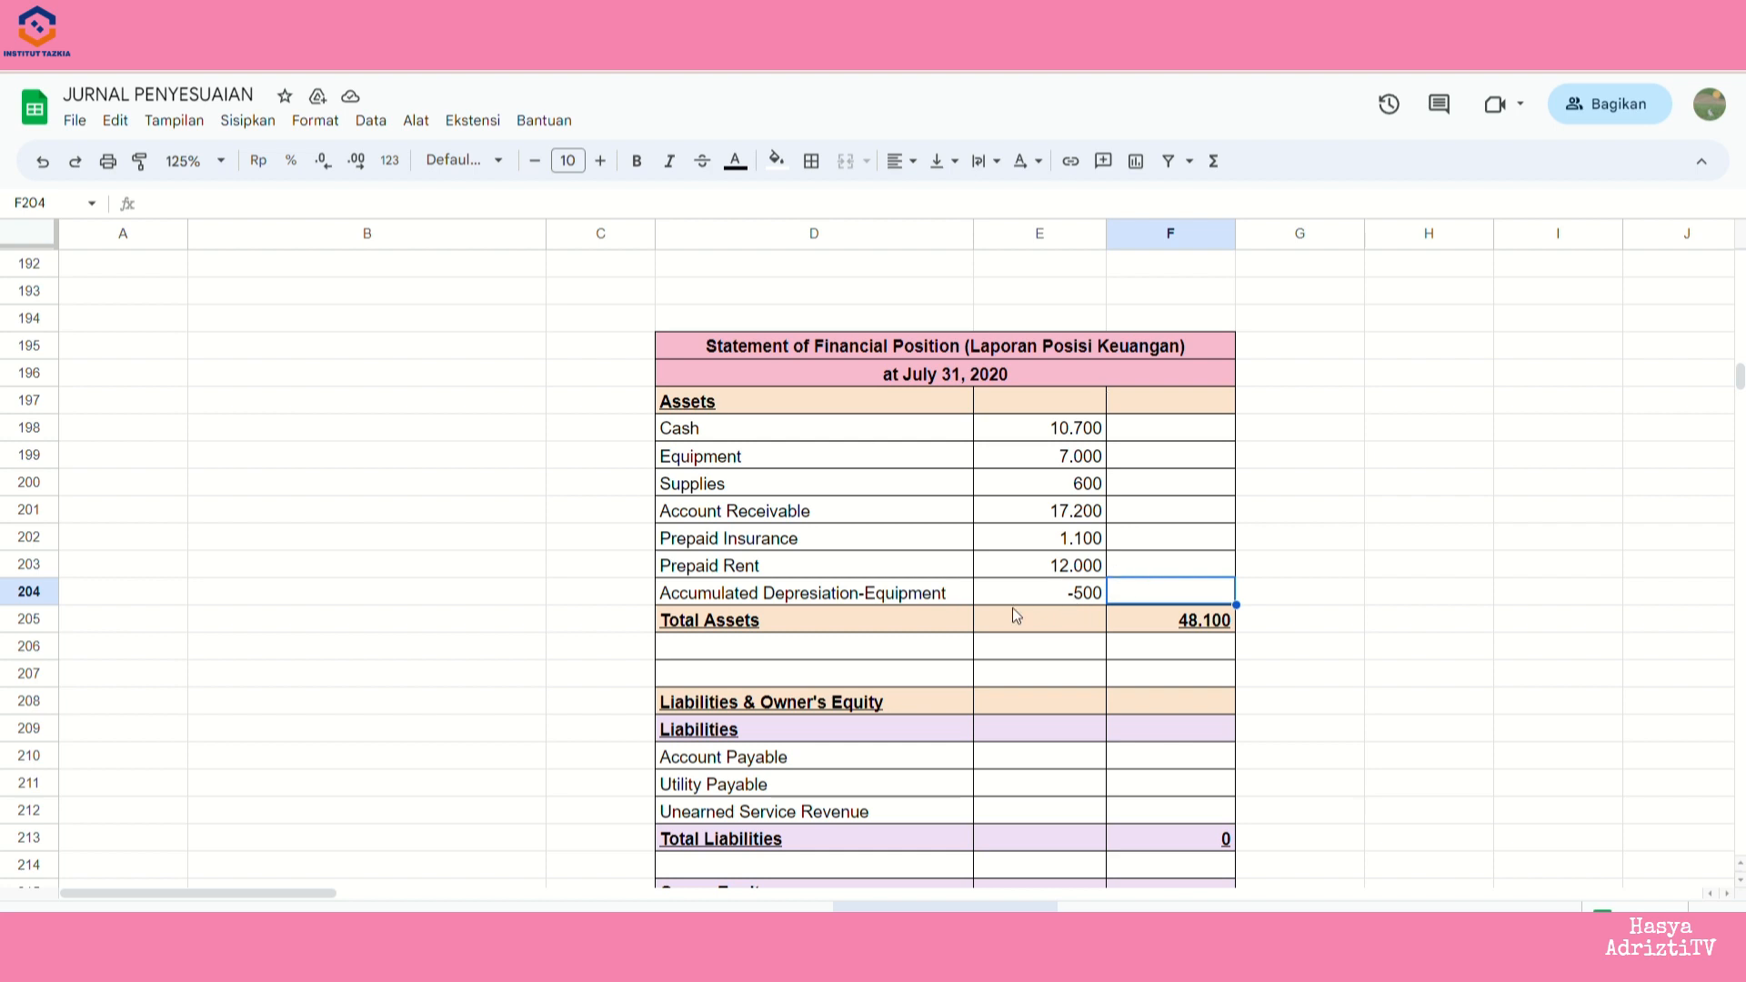
pyautogui.click(1070, 595)
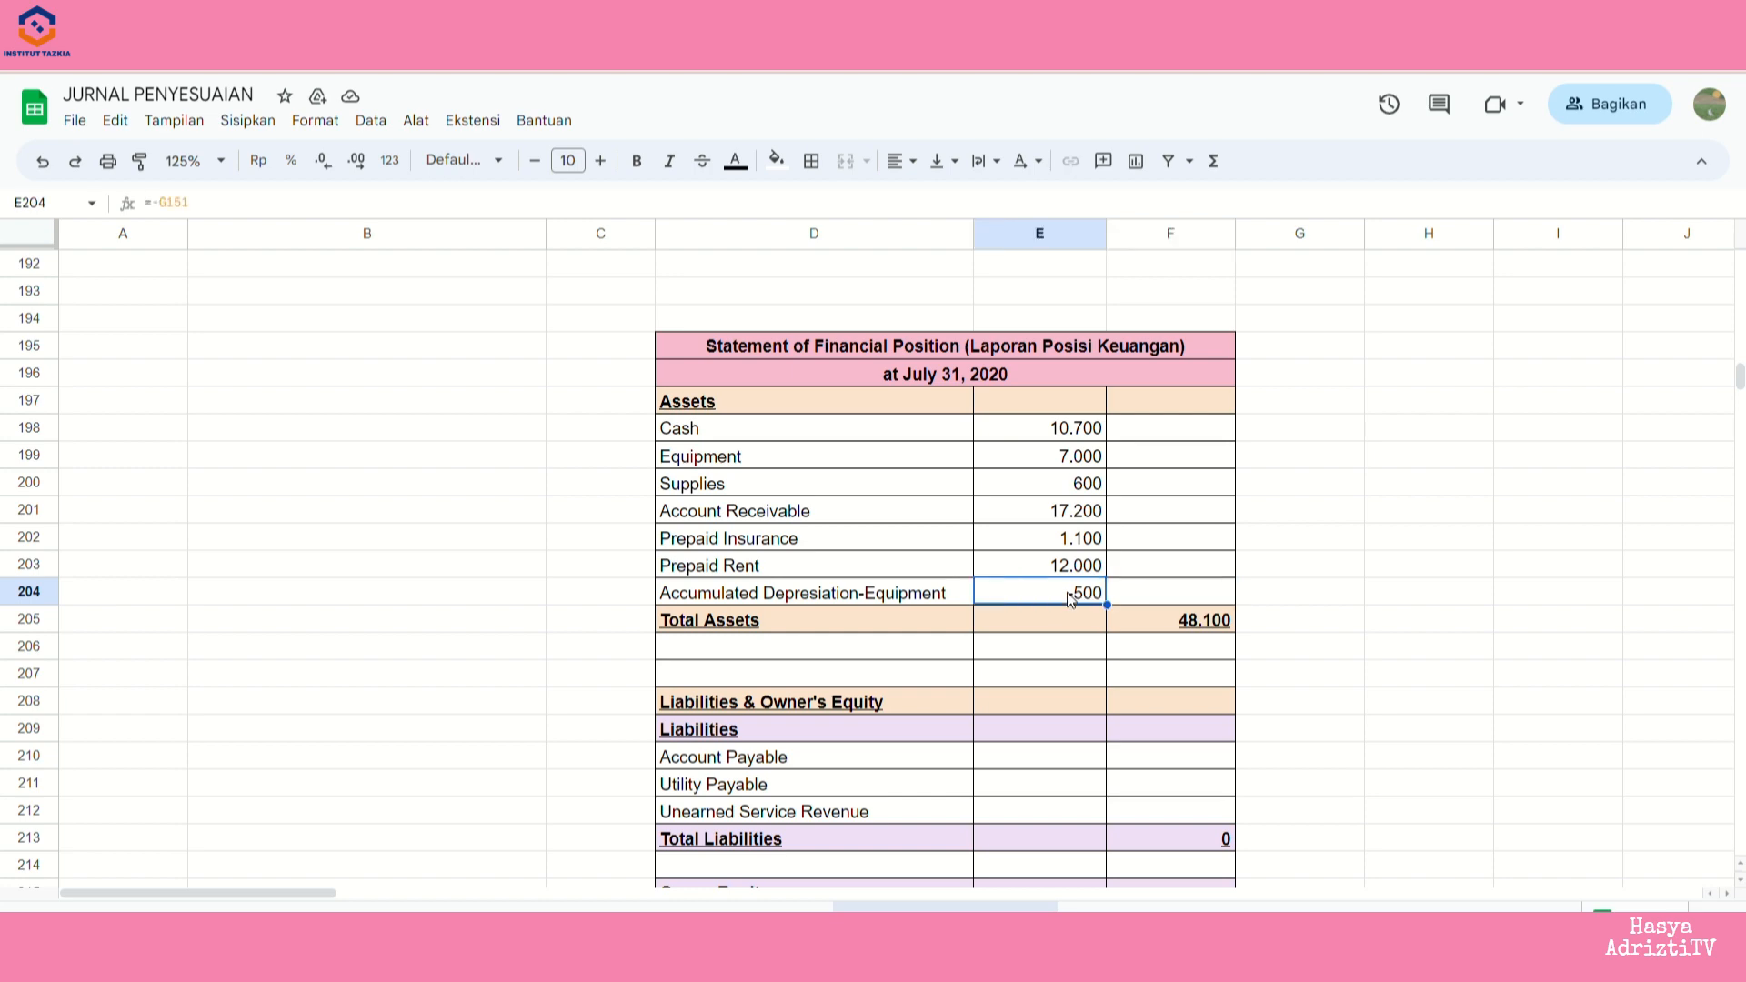
pyautogui.scroll(8, 1046, 585)
pyautogui.scroll(9, 1046, 586)
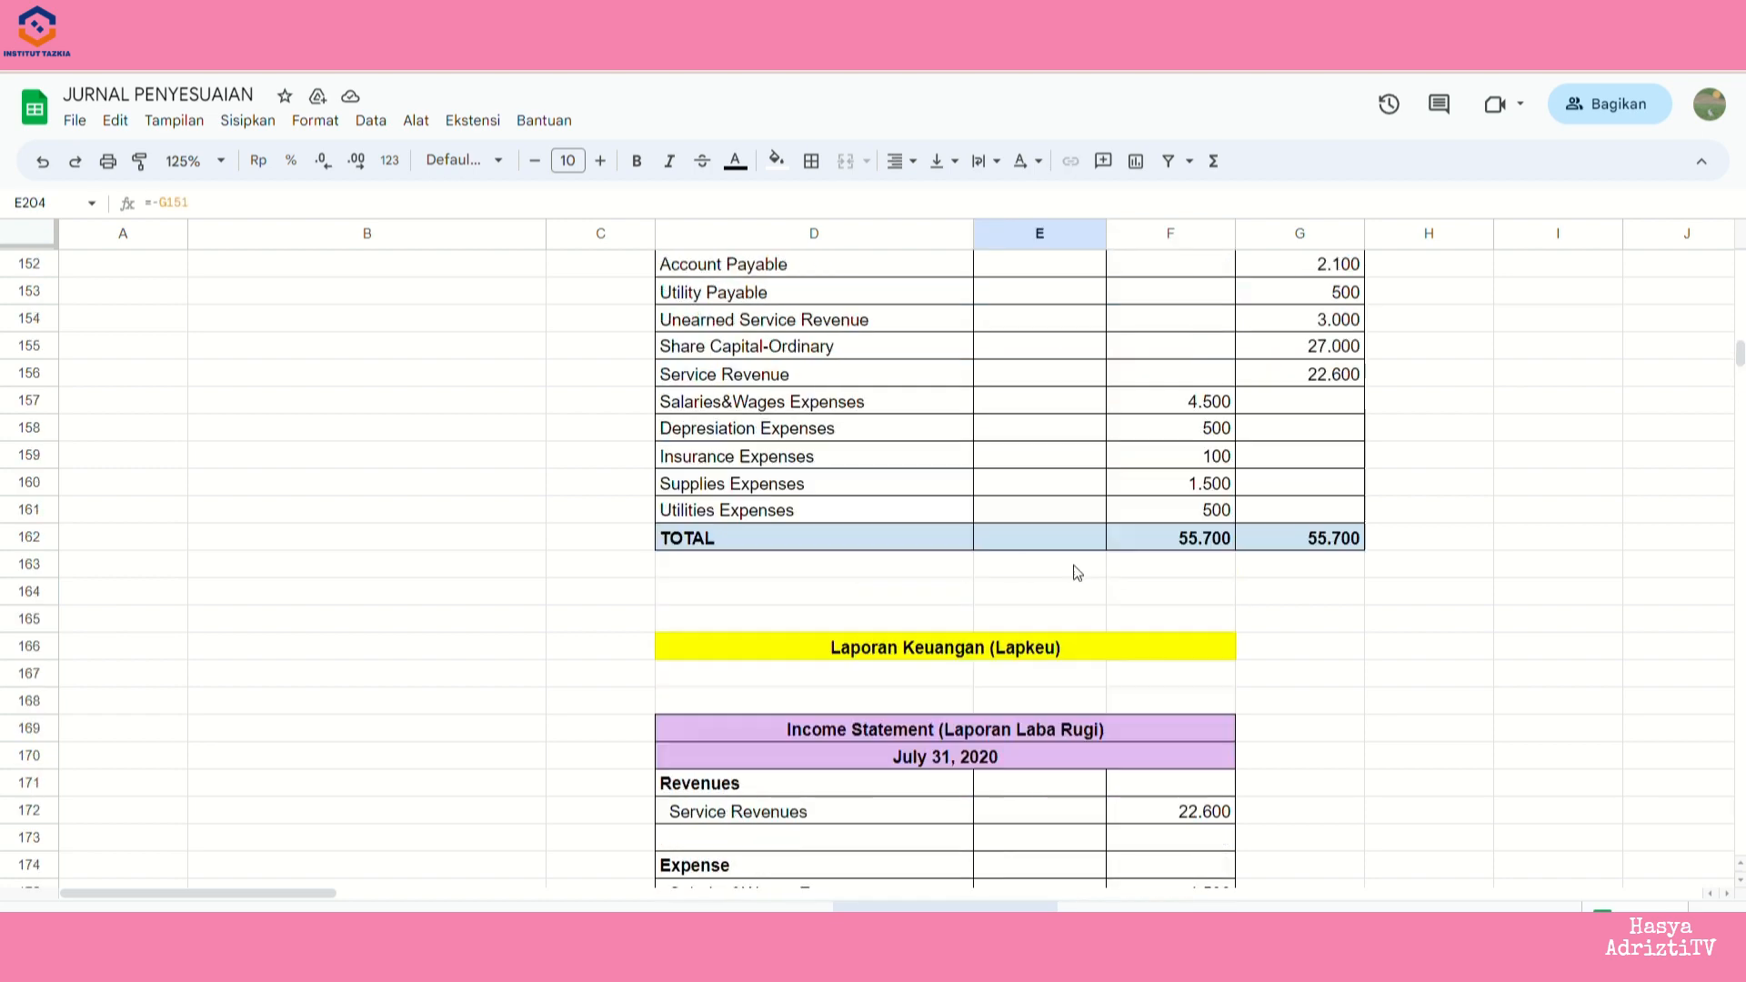
pyautogui.moveTo(921, 598); pyautogui.dragTo(1309, 598)
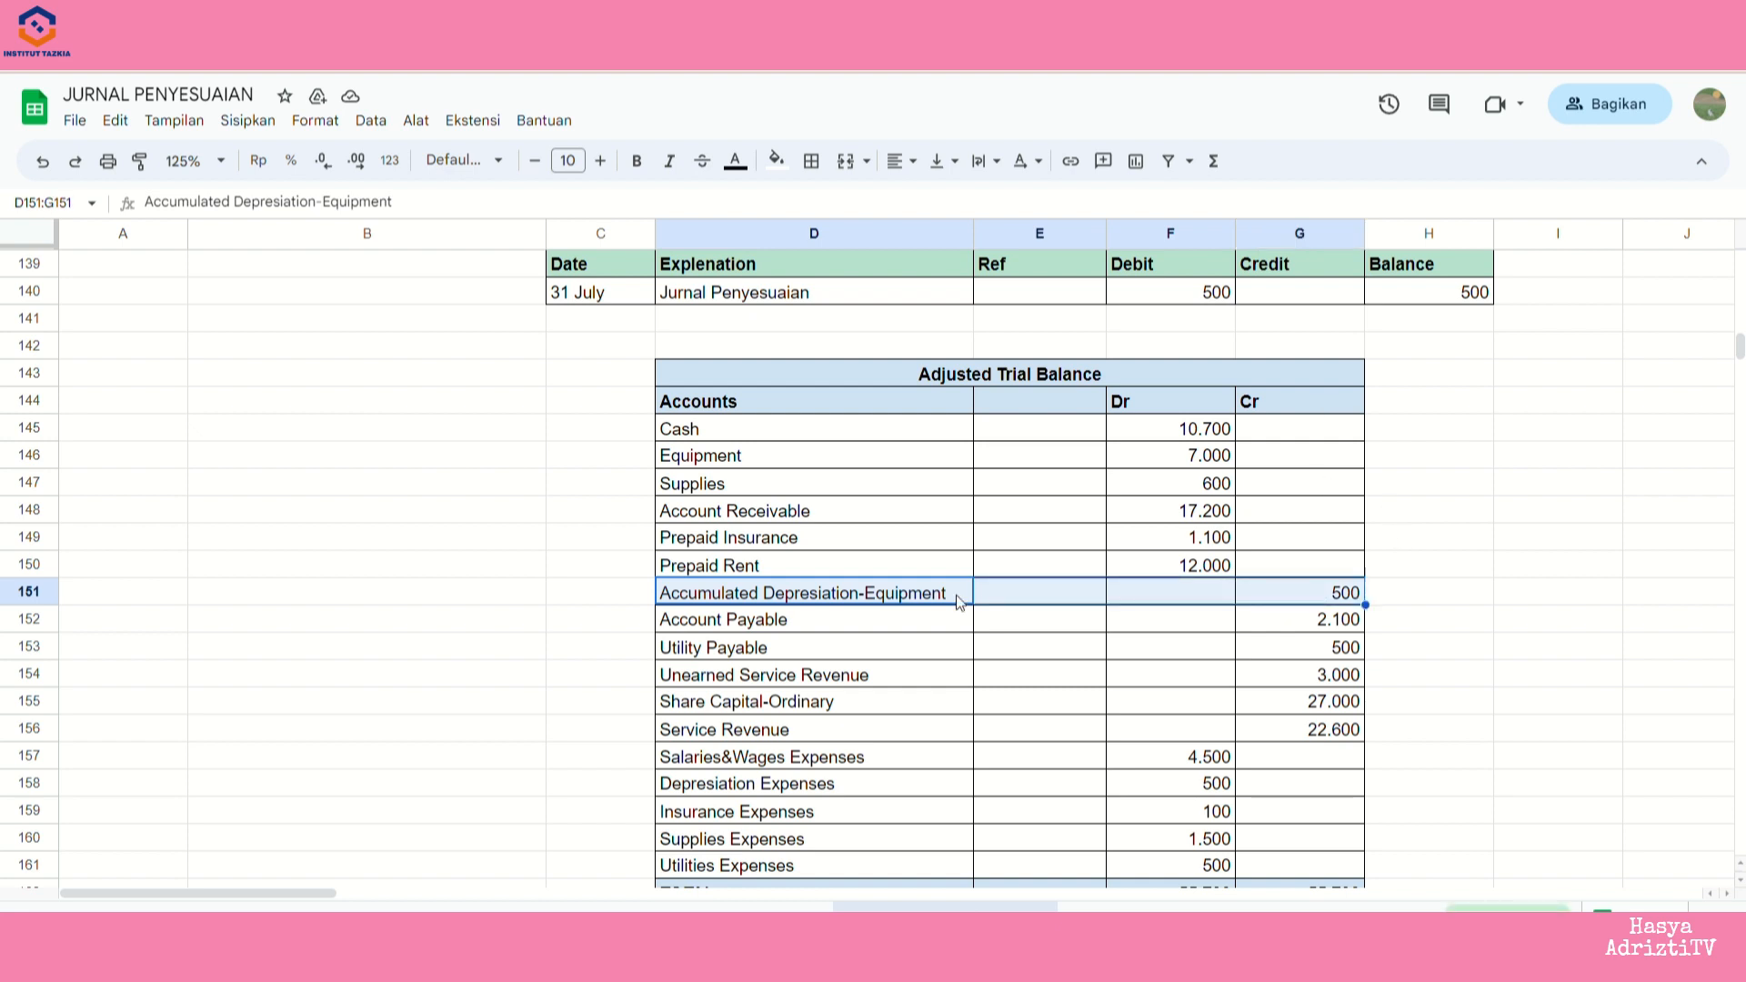
pyautogui.click(1330, 602)
pyautogui.scroll(-18, 991, 618)
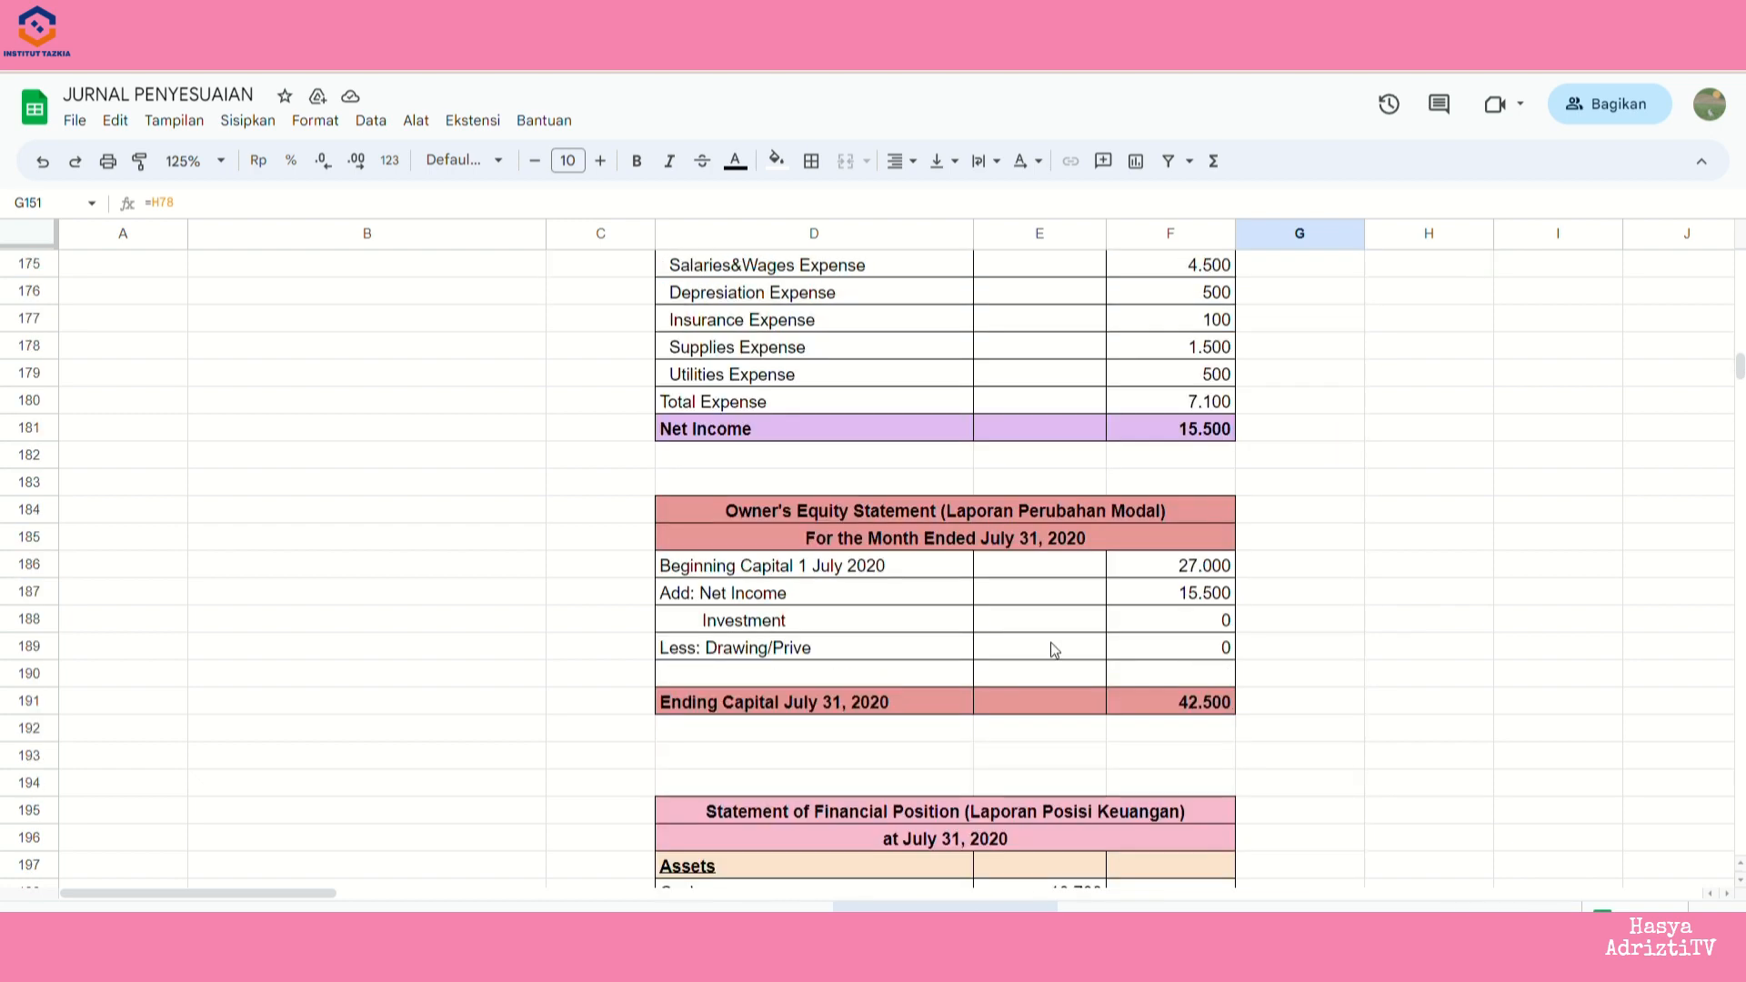
pyautogui.scroll(-1, 1080, 662)
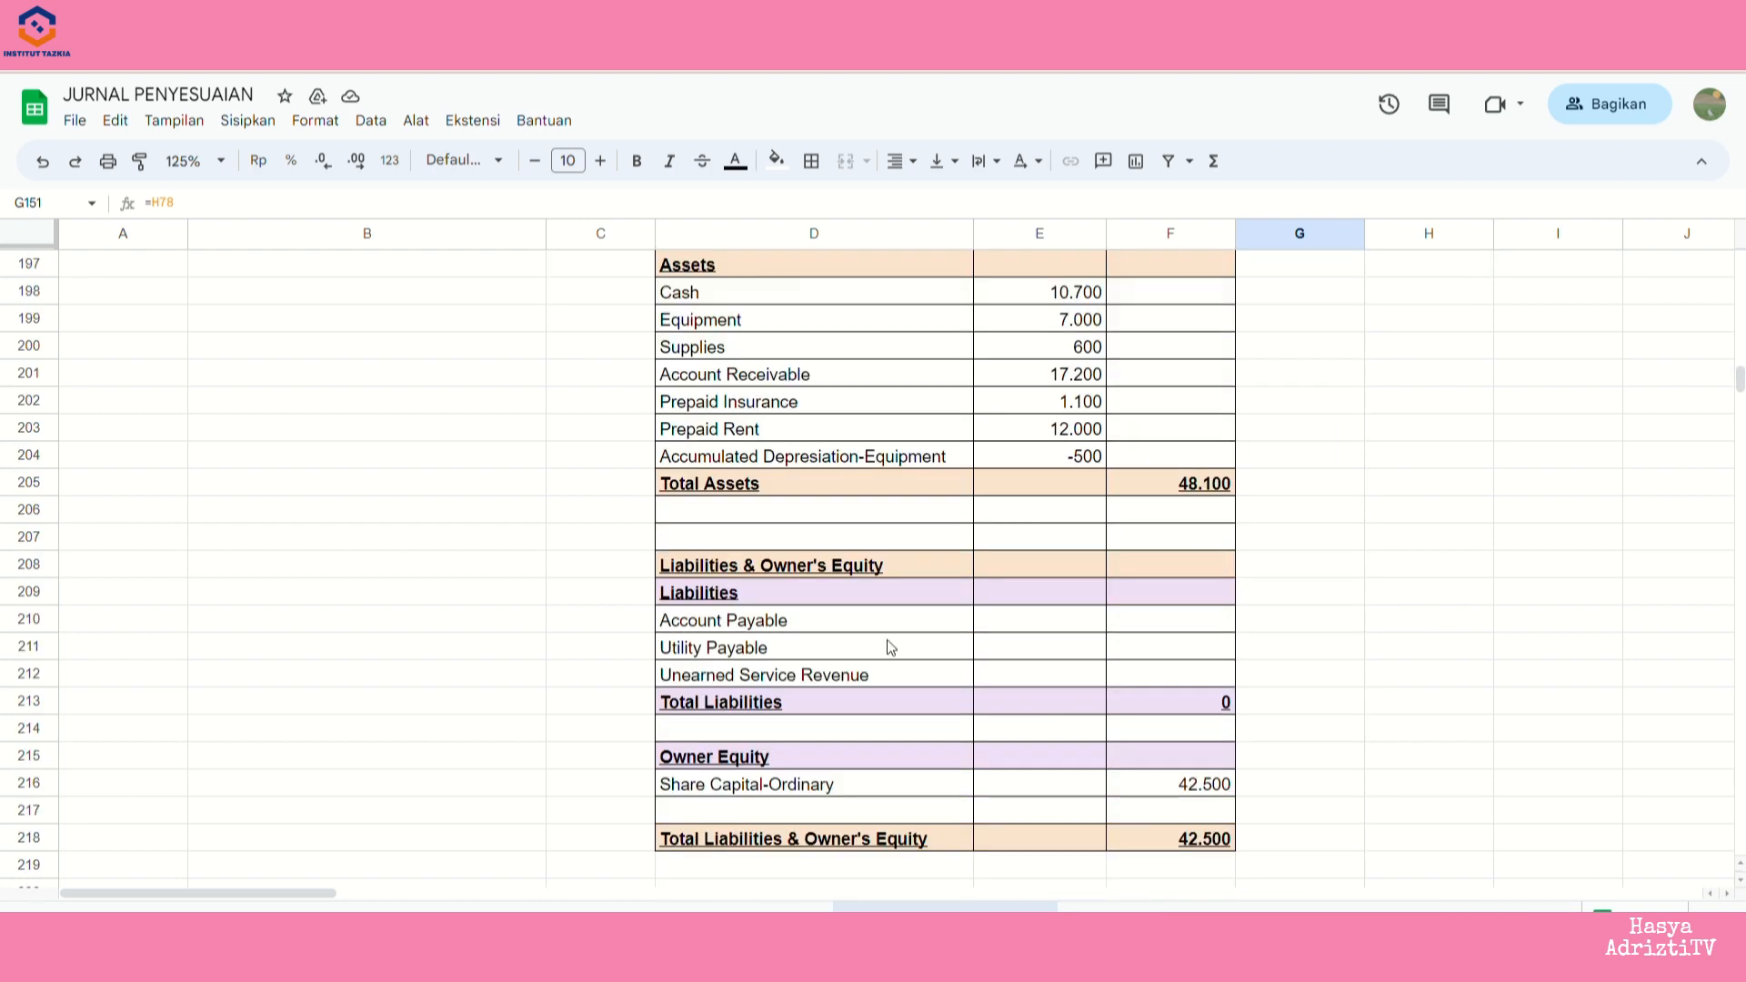
# - Compare the empty liability rows D210:D212 with the Account Payable, Utility Payable and Unearned Service Revenue credits in the Adjusted Trial Balance
pyautogui.moveTo(814, 626); pyautogui.dragTo(881, 668)
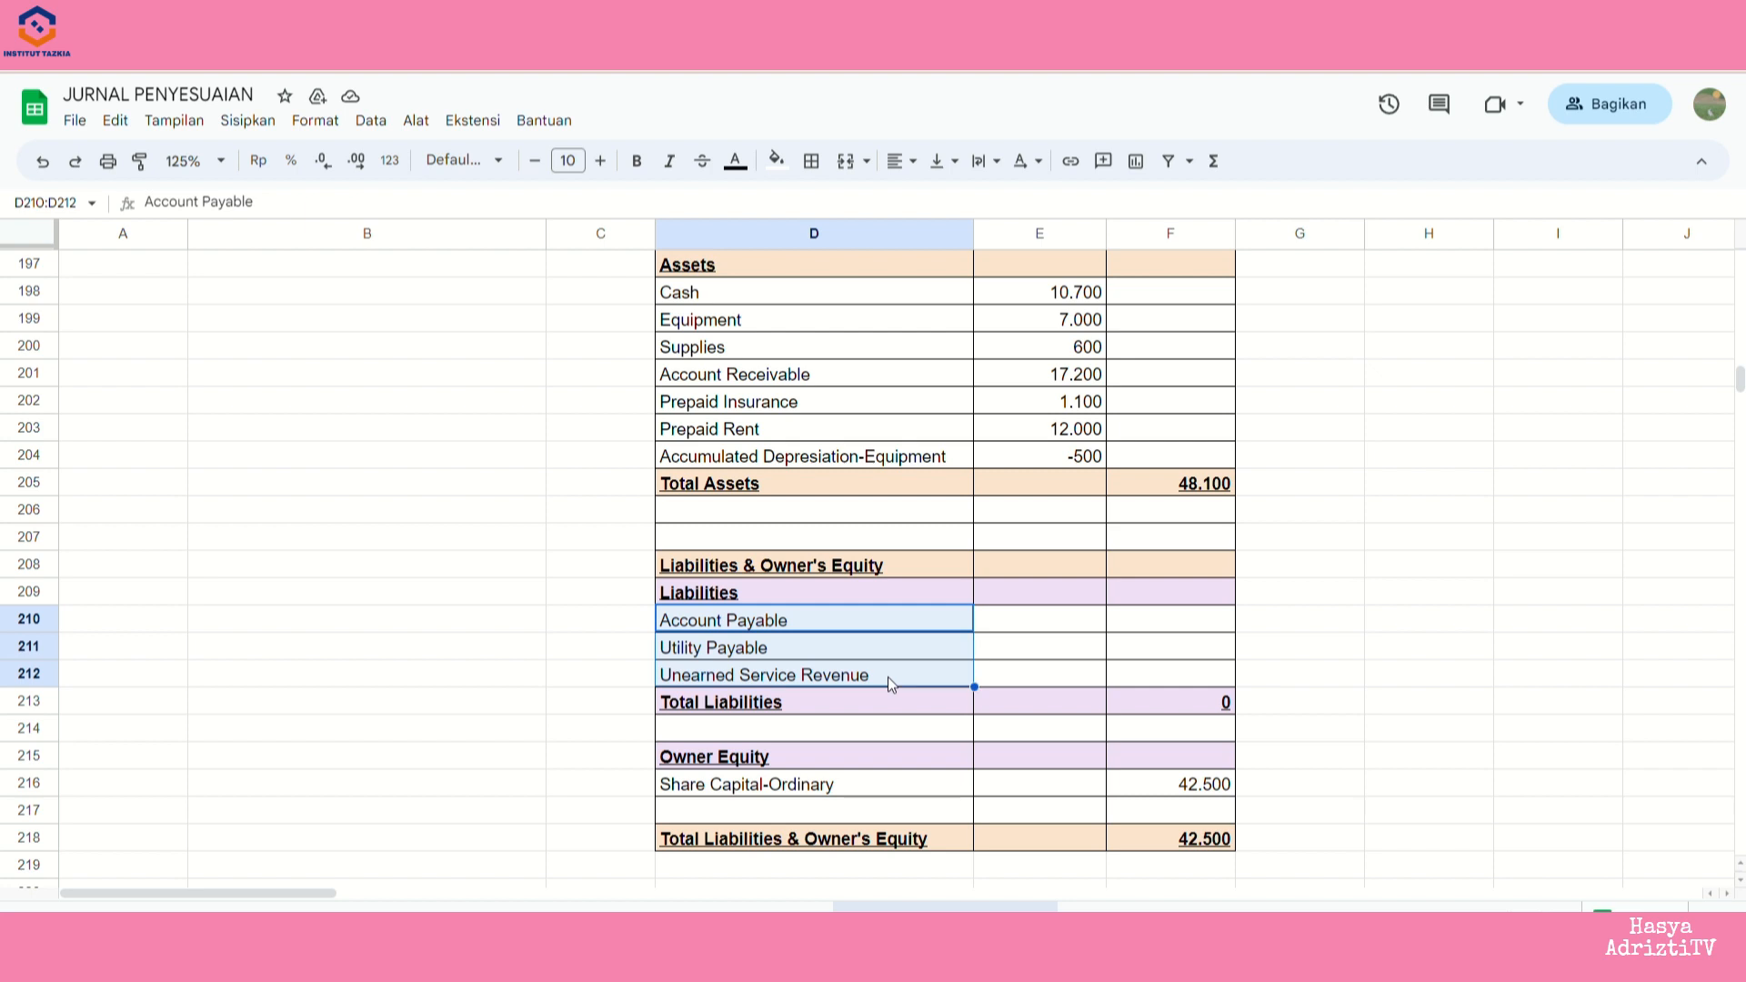
pyautogui.click(907, 787)
pyautogui.scroll(18, 904, 631)
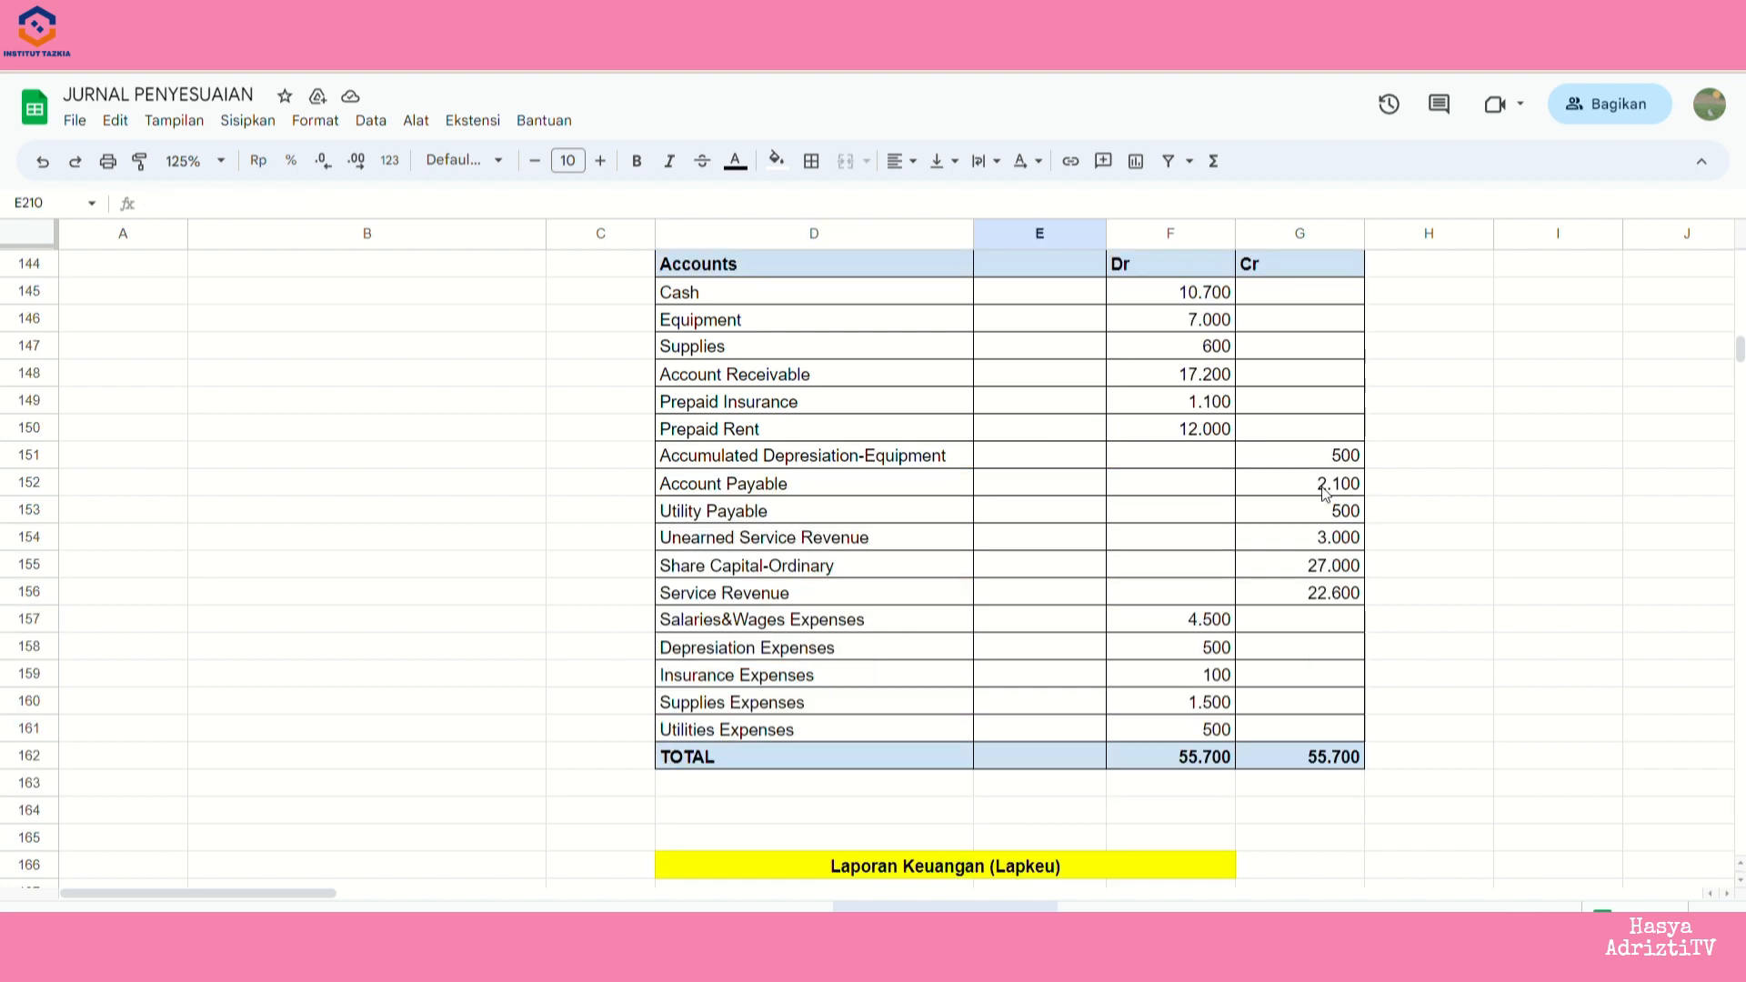
pyautogui.moveTo(1301, 483); pyautogui.dragTo(780, 605)
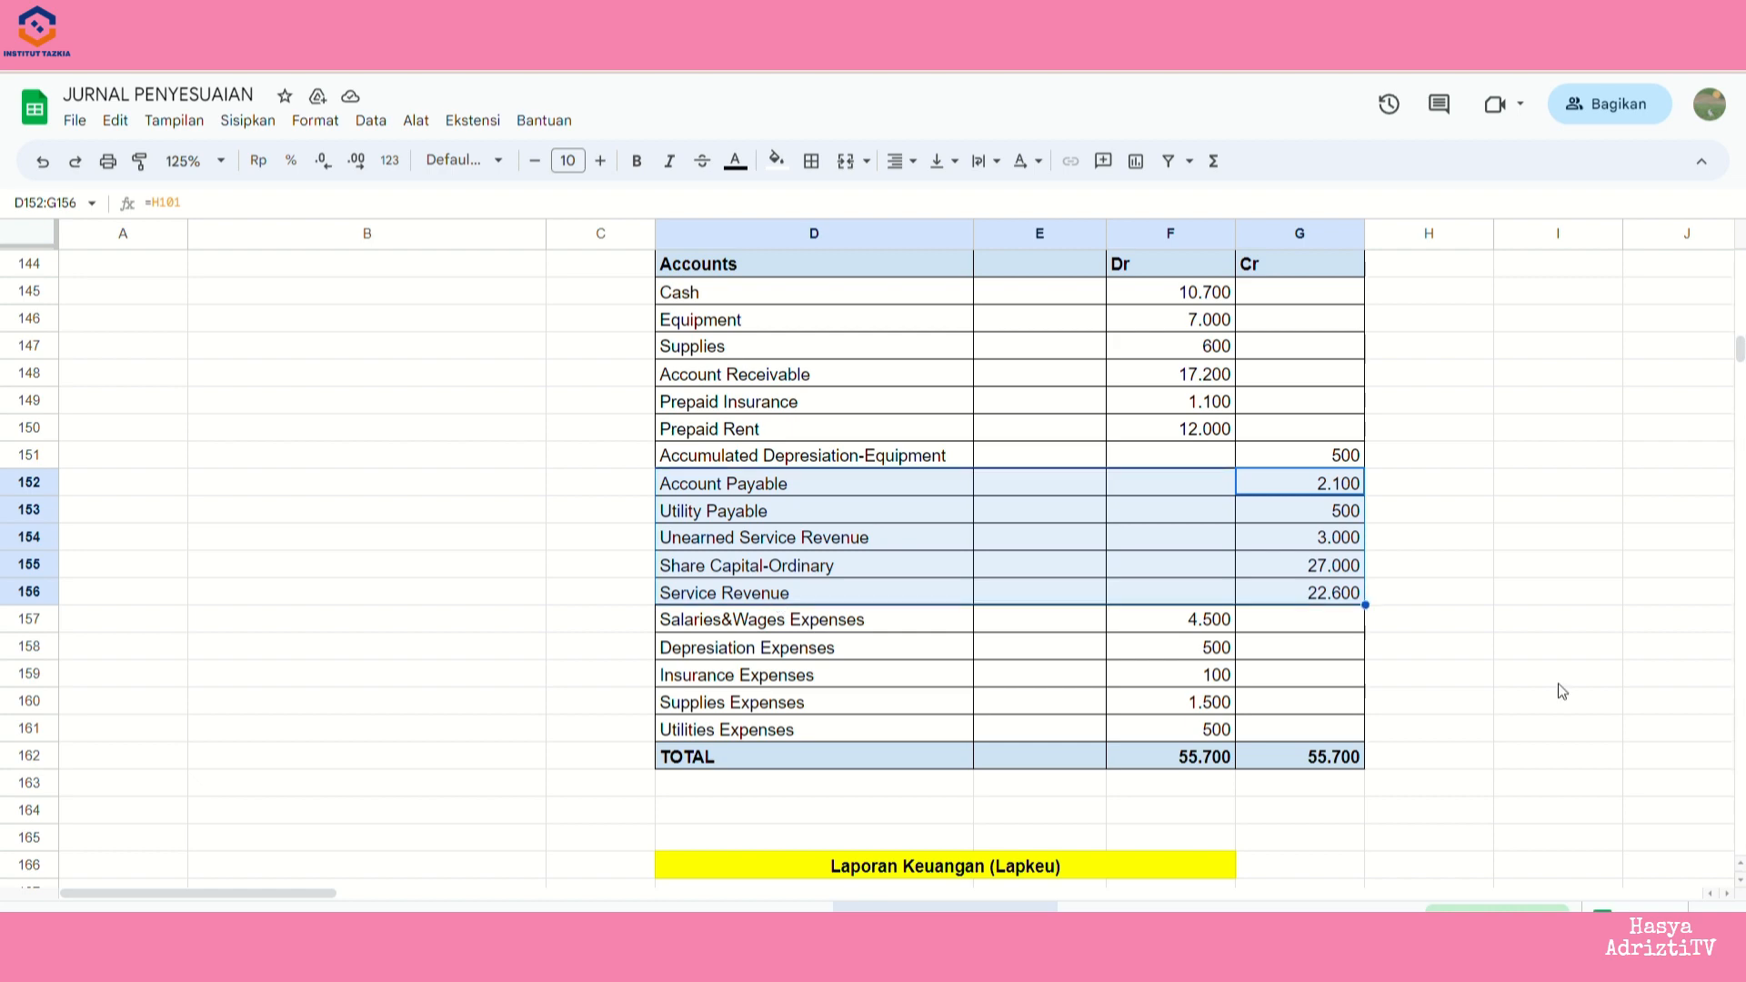
pyautogui.scroll(-16, 1442, 625)
pyautogui.scroll(-1, 1416, 634)
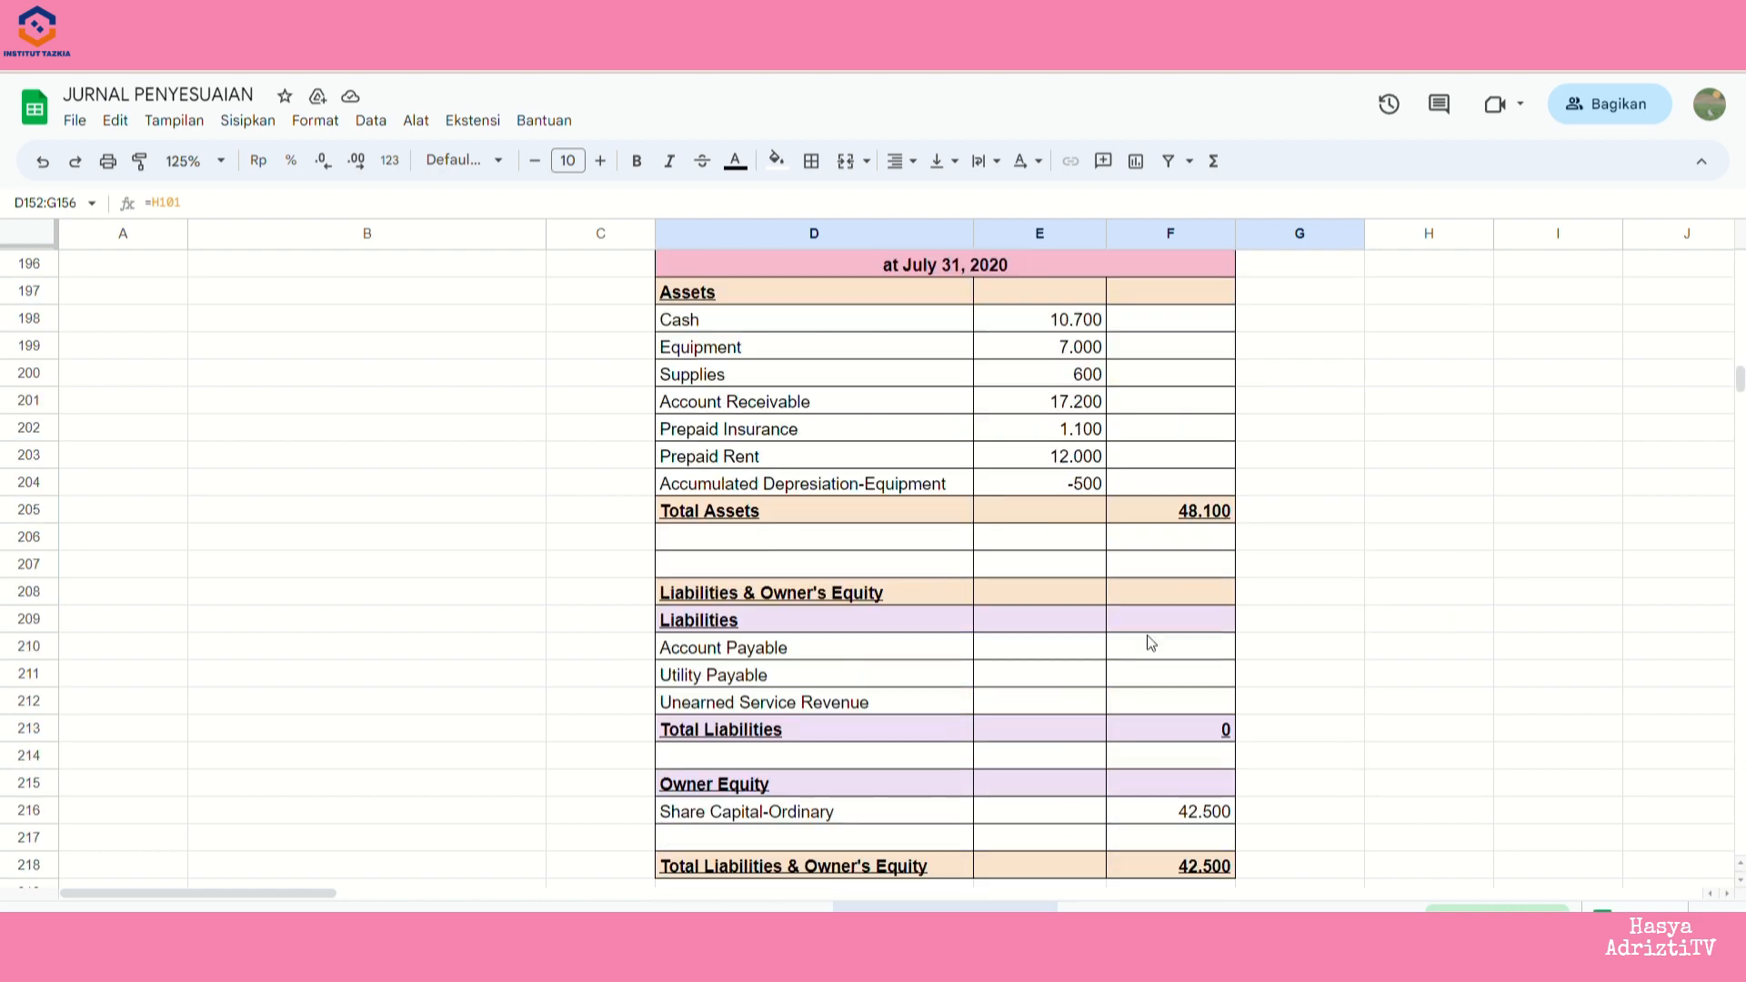
# - Link Account Payable in E210 to its Adjusted Trial Balance credit with =G152
pyautogui.click(1070, 648)
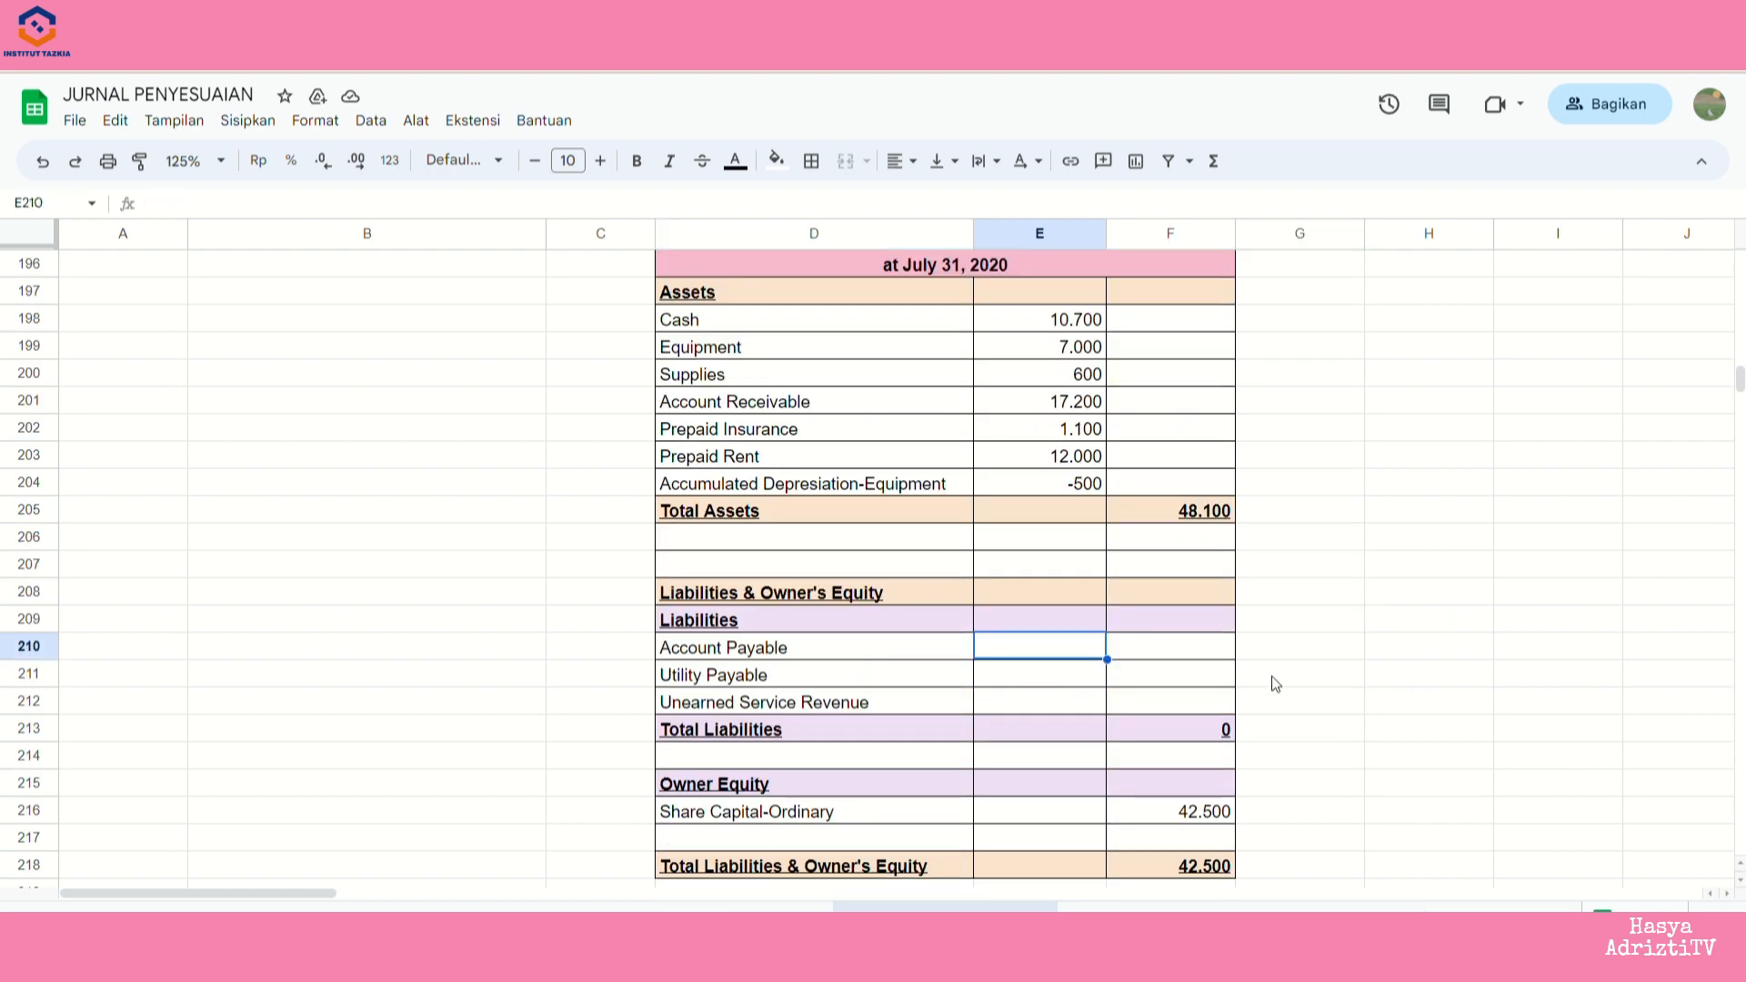
pyautogui.write('=-')
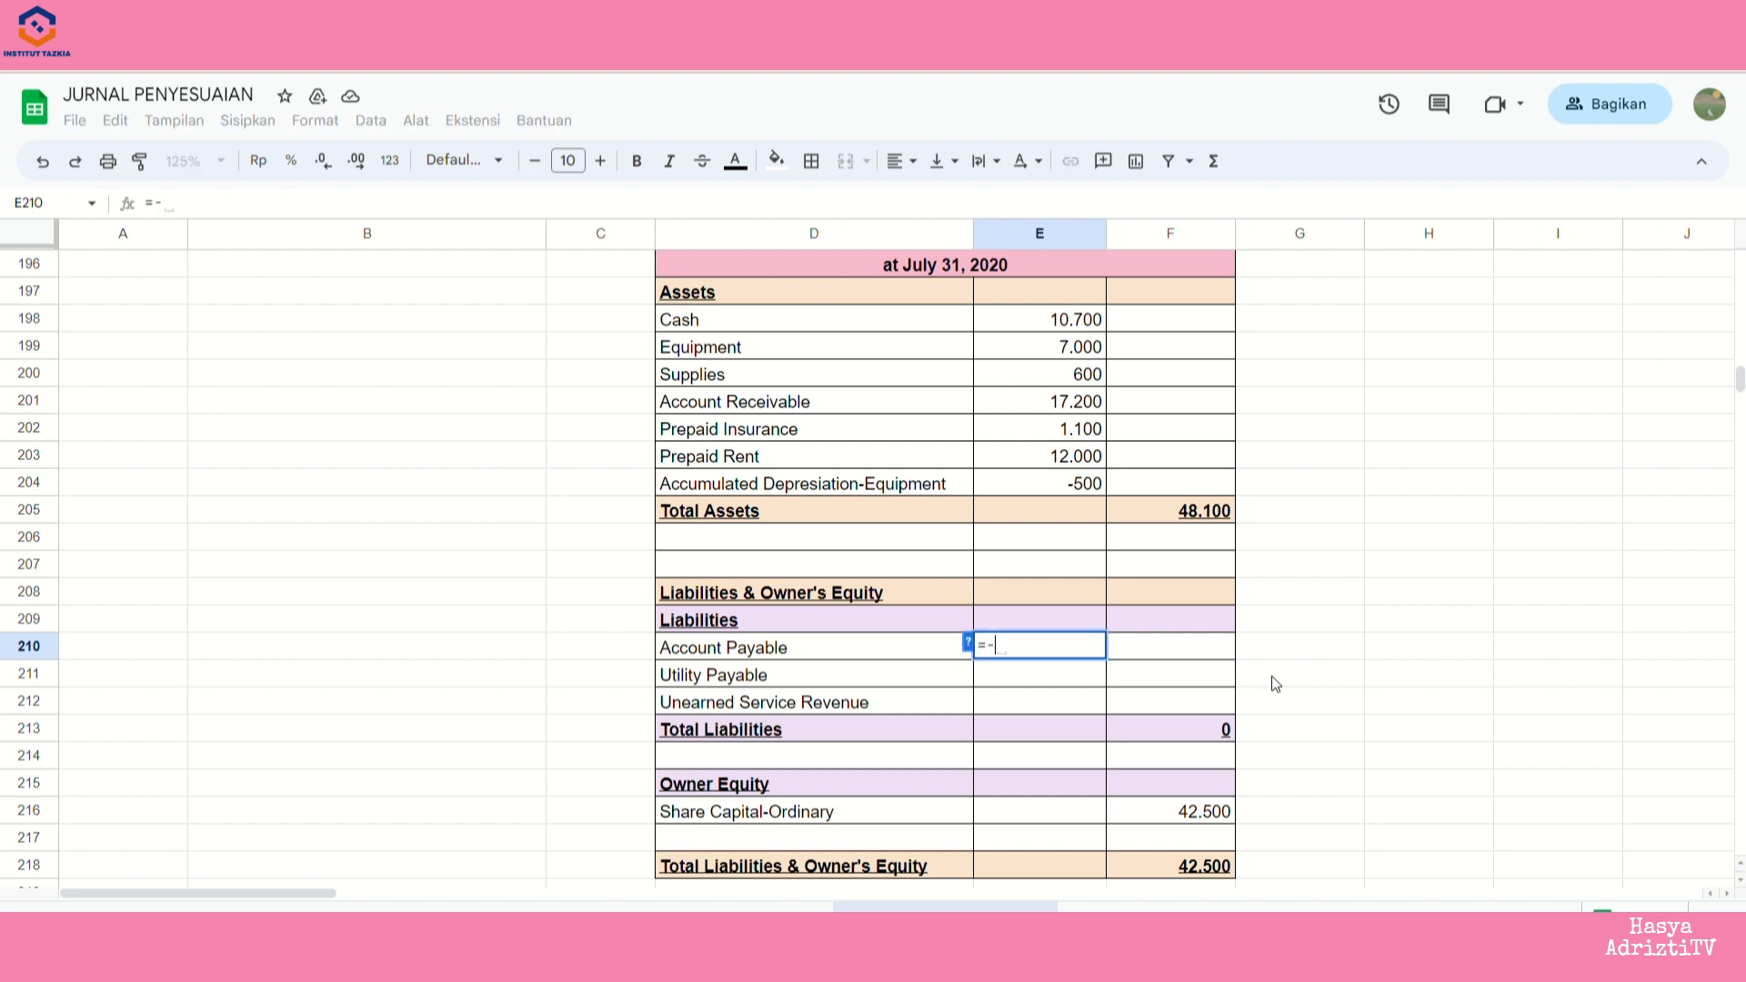
pyautogui.click(1023, 586)
pyautogui.press('BackSpace')
pyautogui.press('BackSpace')
pyautogui.press('BackSpace')
pyautogui.press('BackSpace')
pyautogui.press('BackSpace')
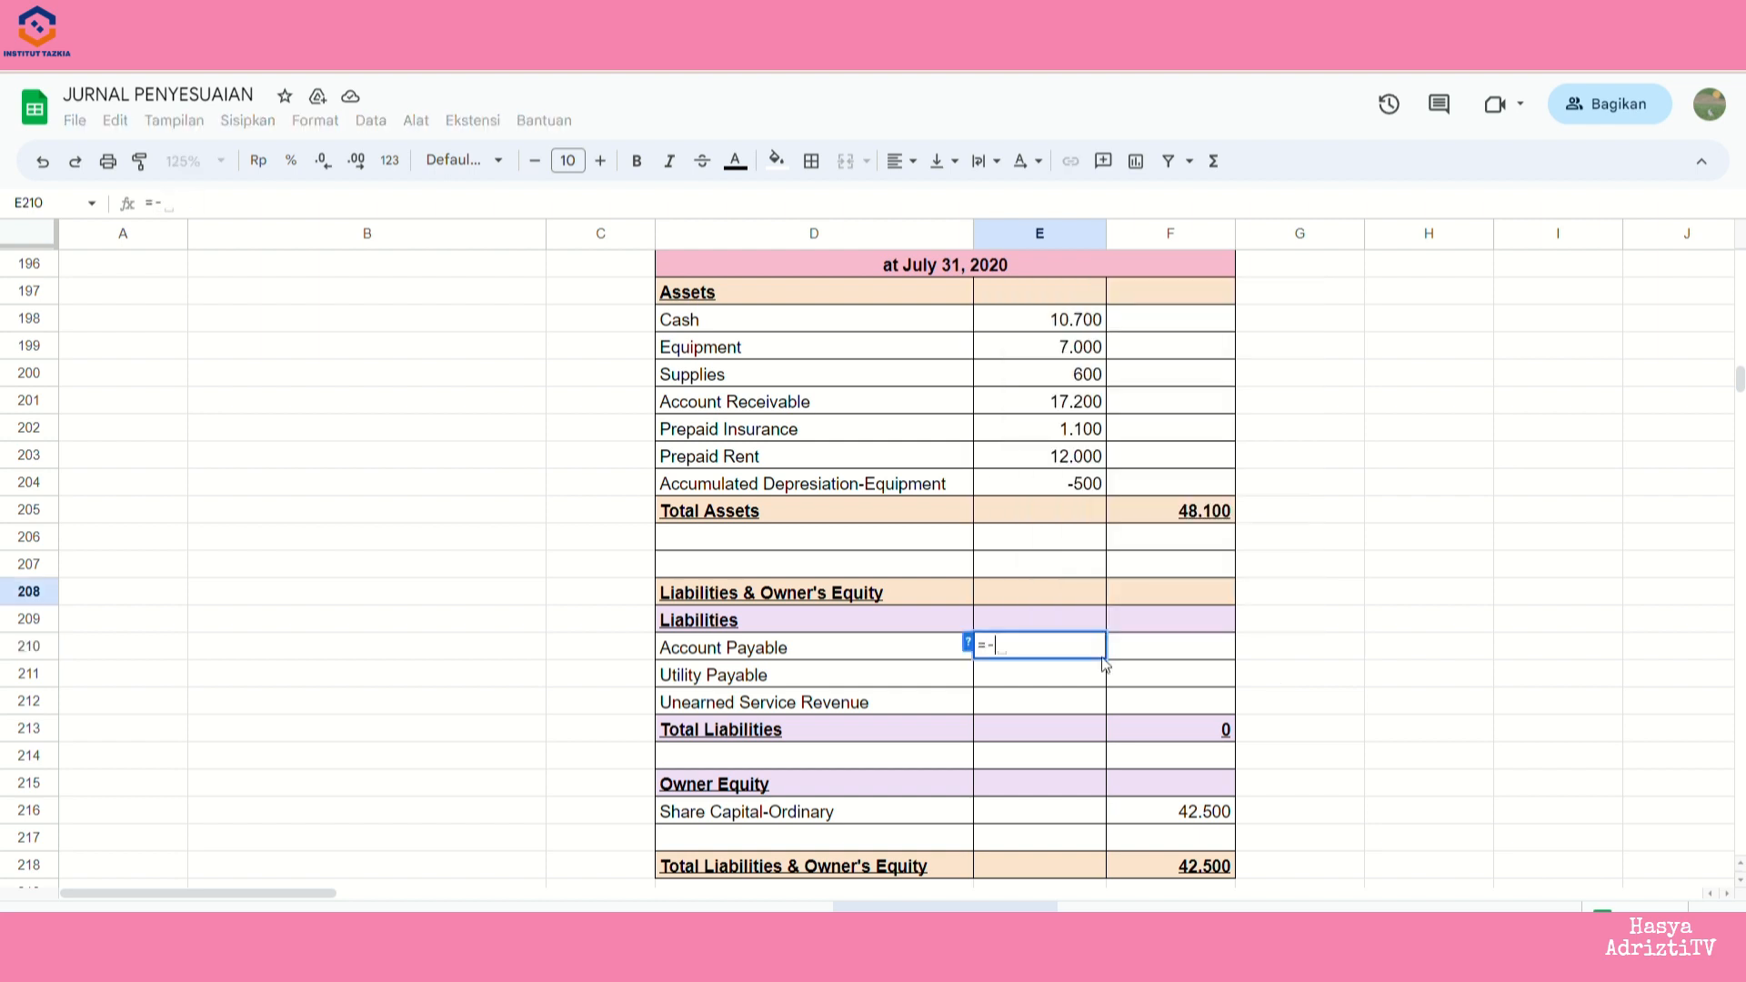
pyautogui.scroll(2, 1233, 597)
pyautogui.scroll(14, 1273, 573)
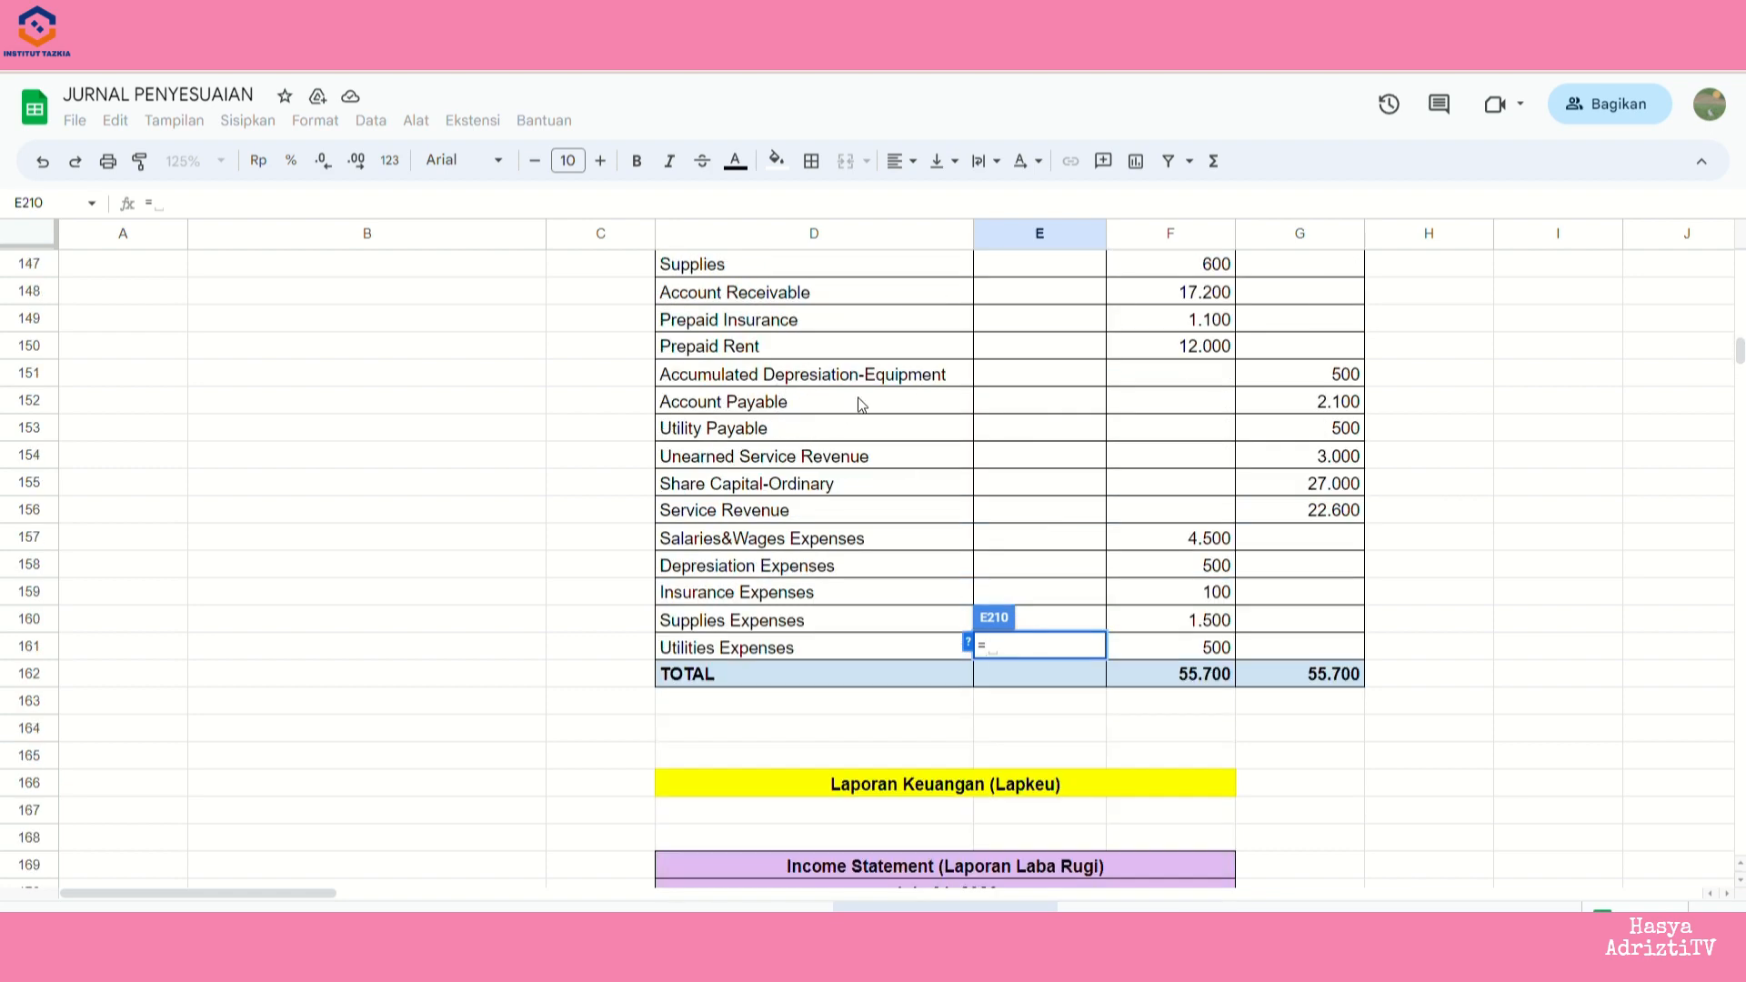
pyautogui.click(1344, 402)
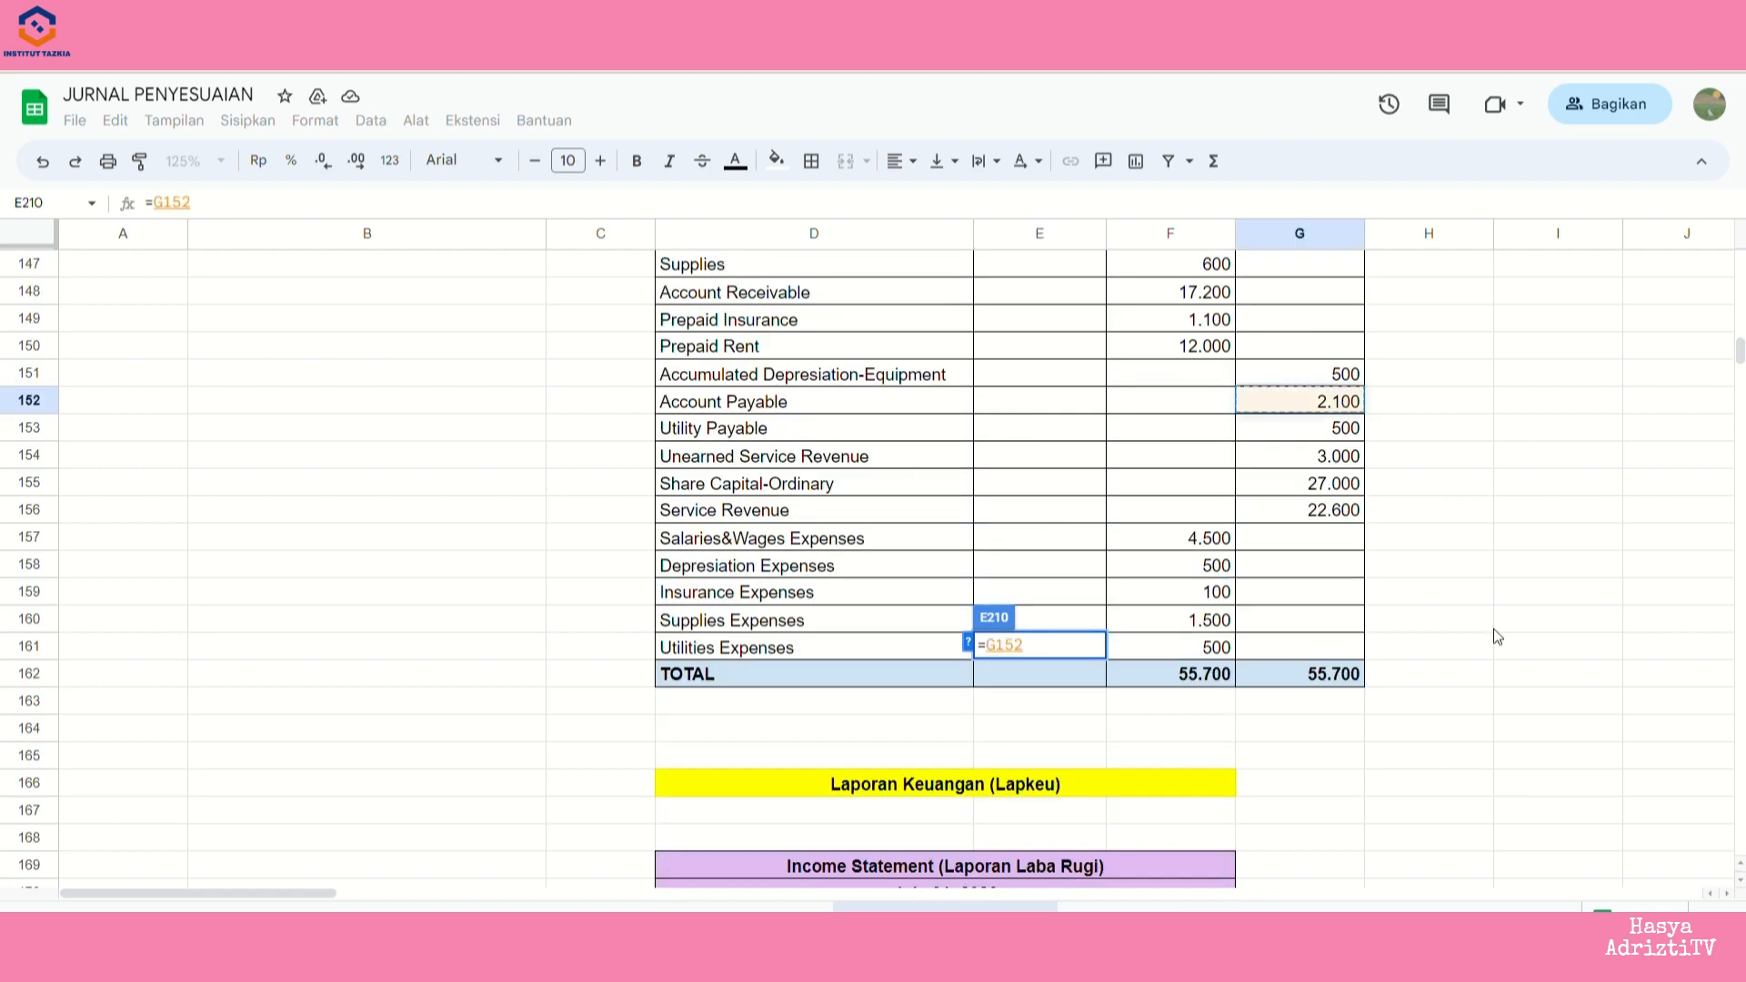
pyautogui.press('Return')
pyautogui.scroll(-2, 1253, 698)
pyautogui.scroll(-1, 1252, 699)
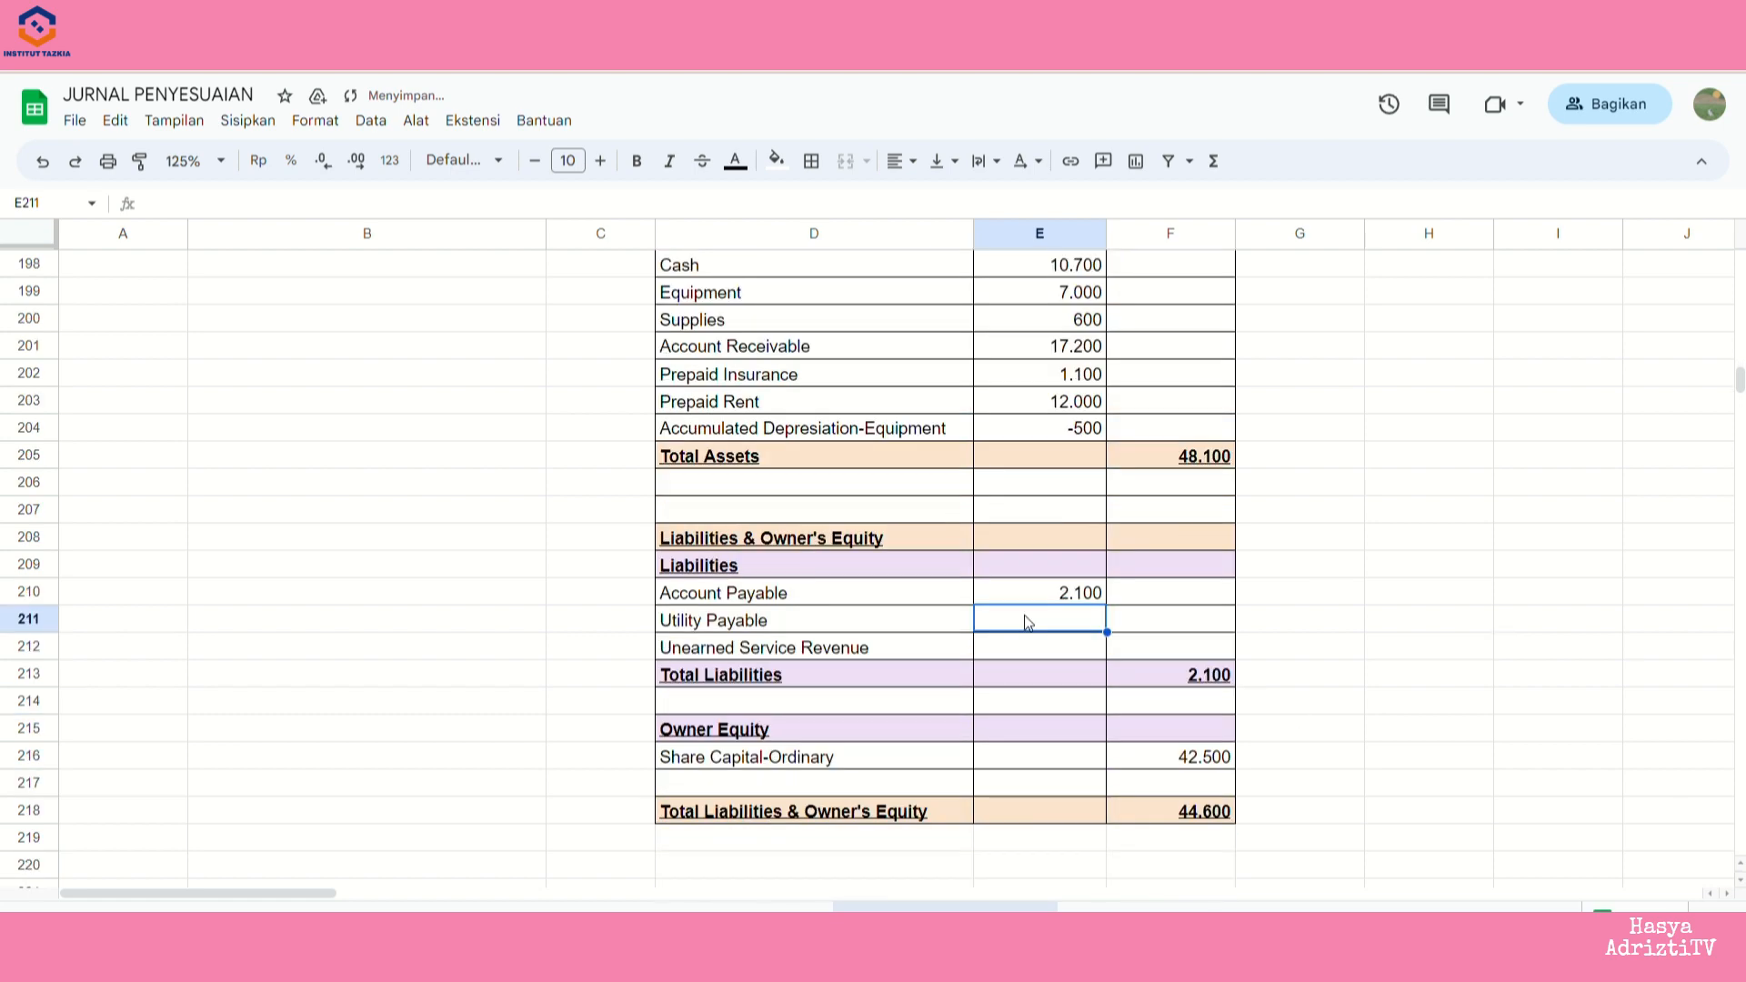
# - Fill the Account Payable formula down through Unearned Service Revenue in E212, and check the liabilities against the Adjusted Trial Balance credits in G152:G154
pyautogui.click(1087, 596)
pyautogui.moveTo(1108, 606); pyautogui.dragTo(1112, 646)
pyautogui.scroll(4, 1411, 590)
pyautogui.scroll(14, 1412, 590)
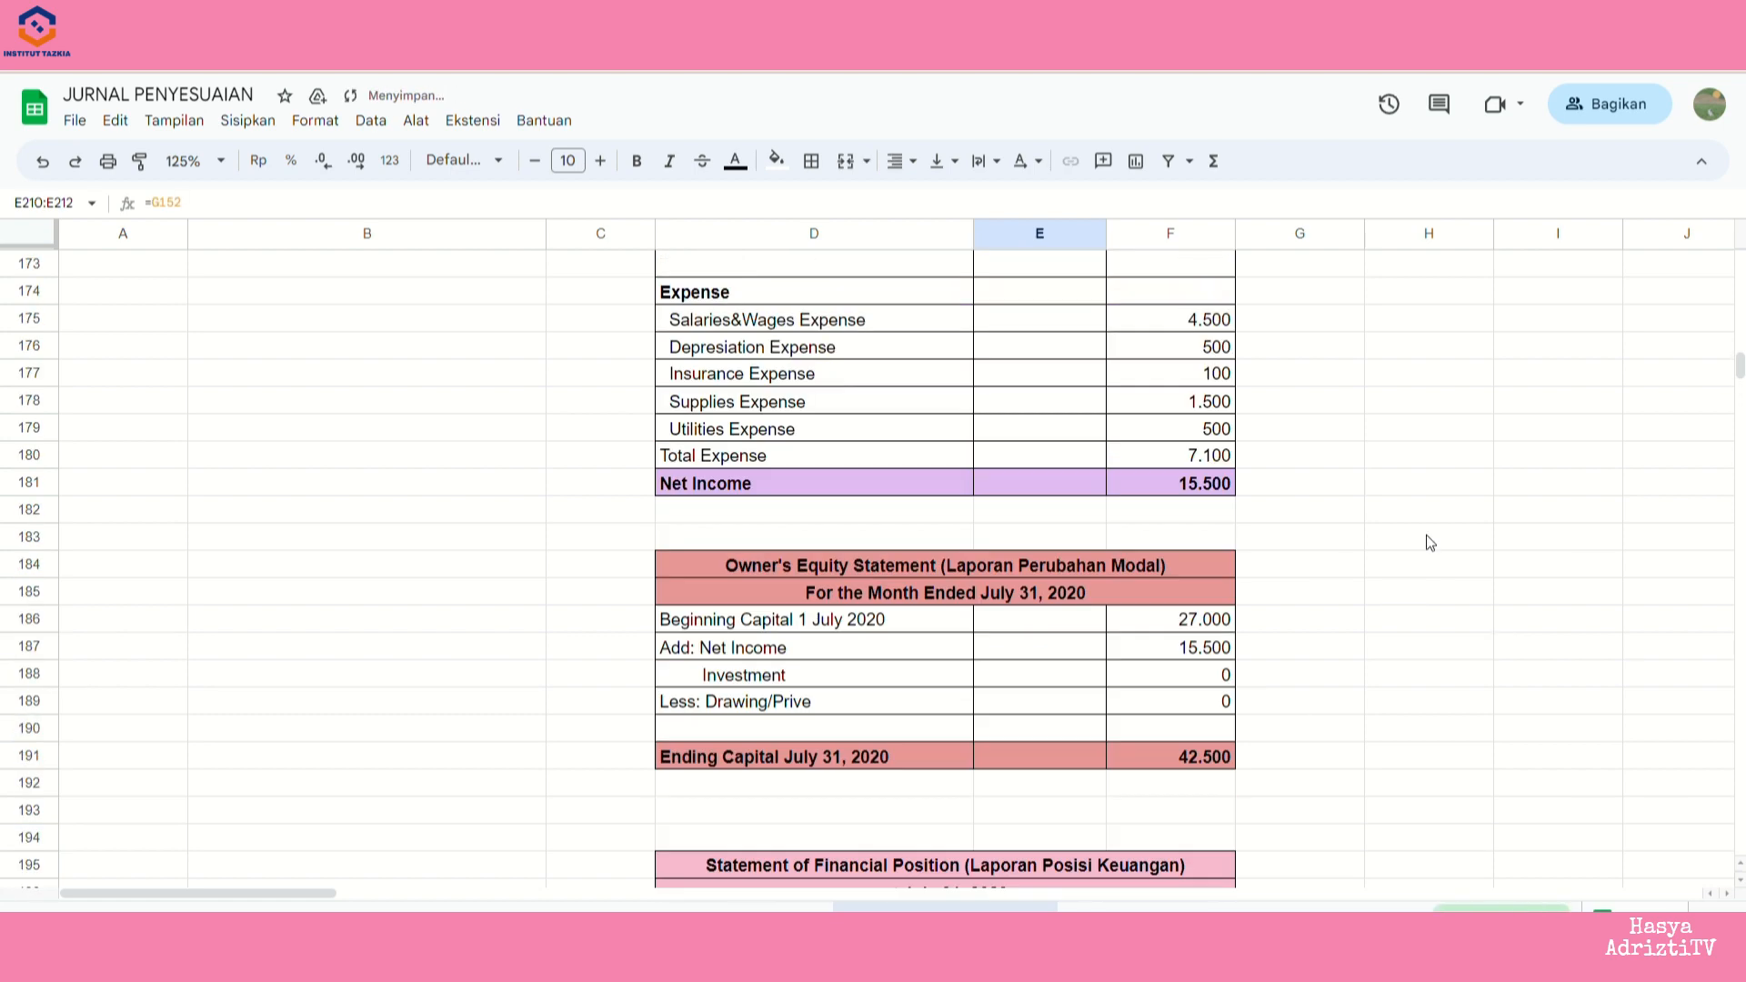
pyautogui.moveTo(1328, 454); pyautogui.dragTo(1328, 510)
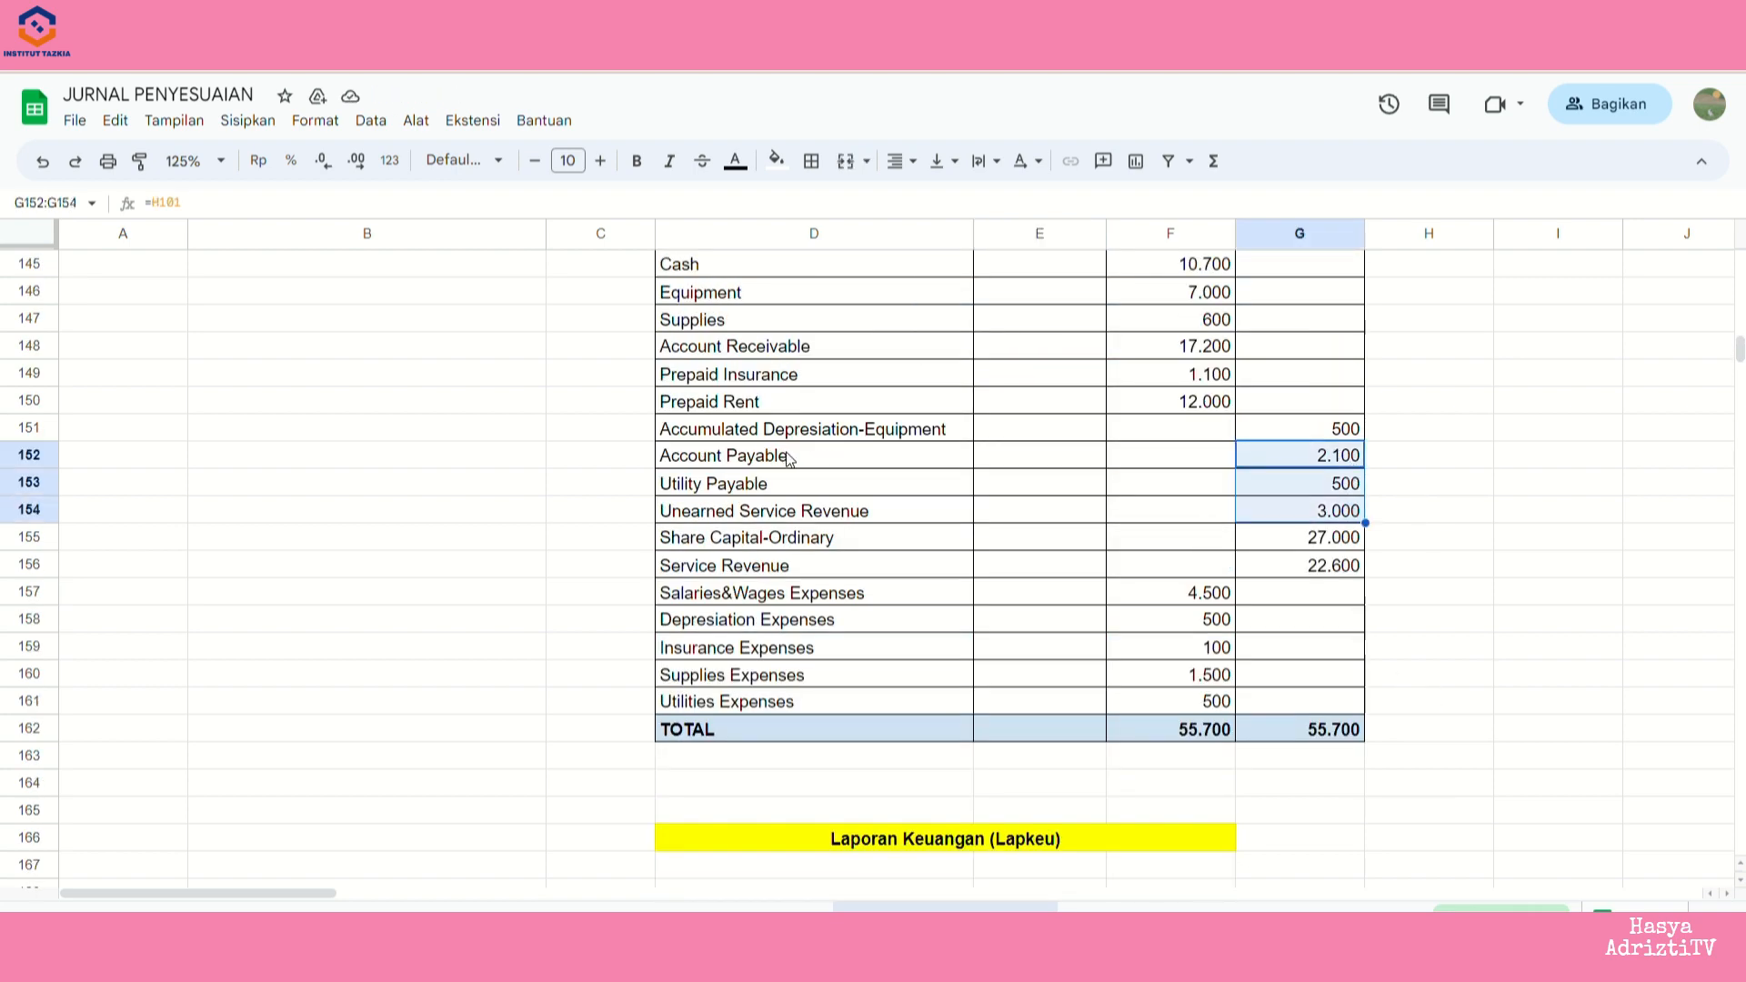
pyautogui.moveTo(791, 455); pyautogui.dragTo(798, 510)
pyautogui.scroll(-12, 1214, 612)
pyautogui.scroll(-6, 1214, 612)
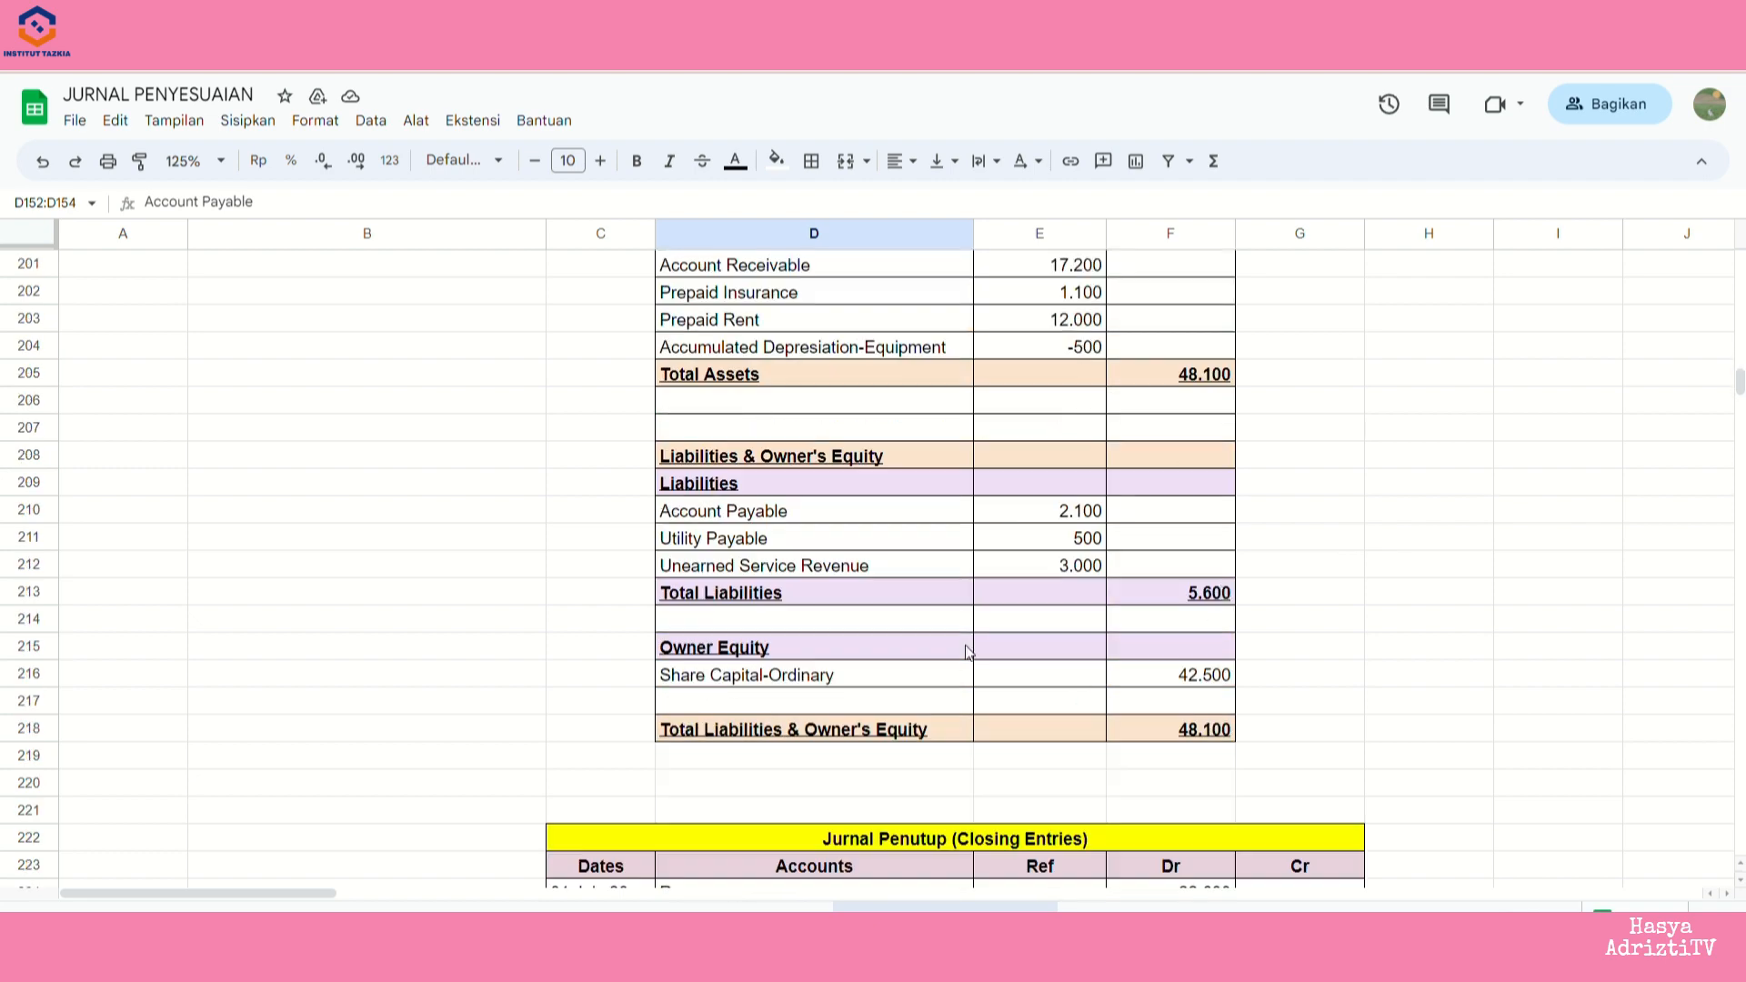
pyautogui.click(1224, 593)
pyautogui.moveTo(1027, 565); pyautogui.dragTo(1028, 518)
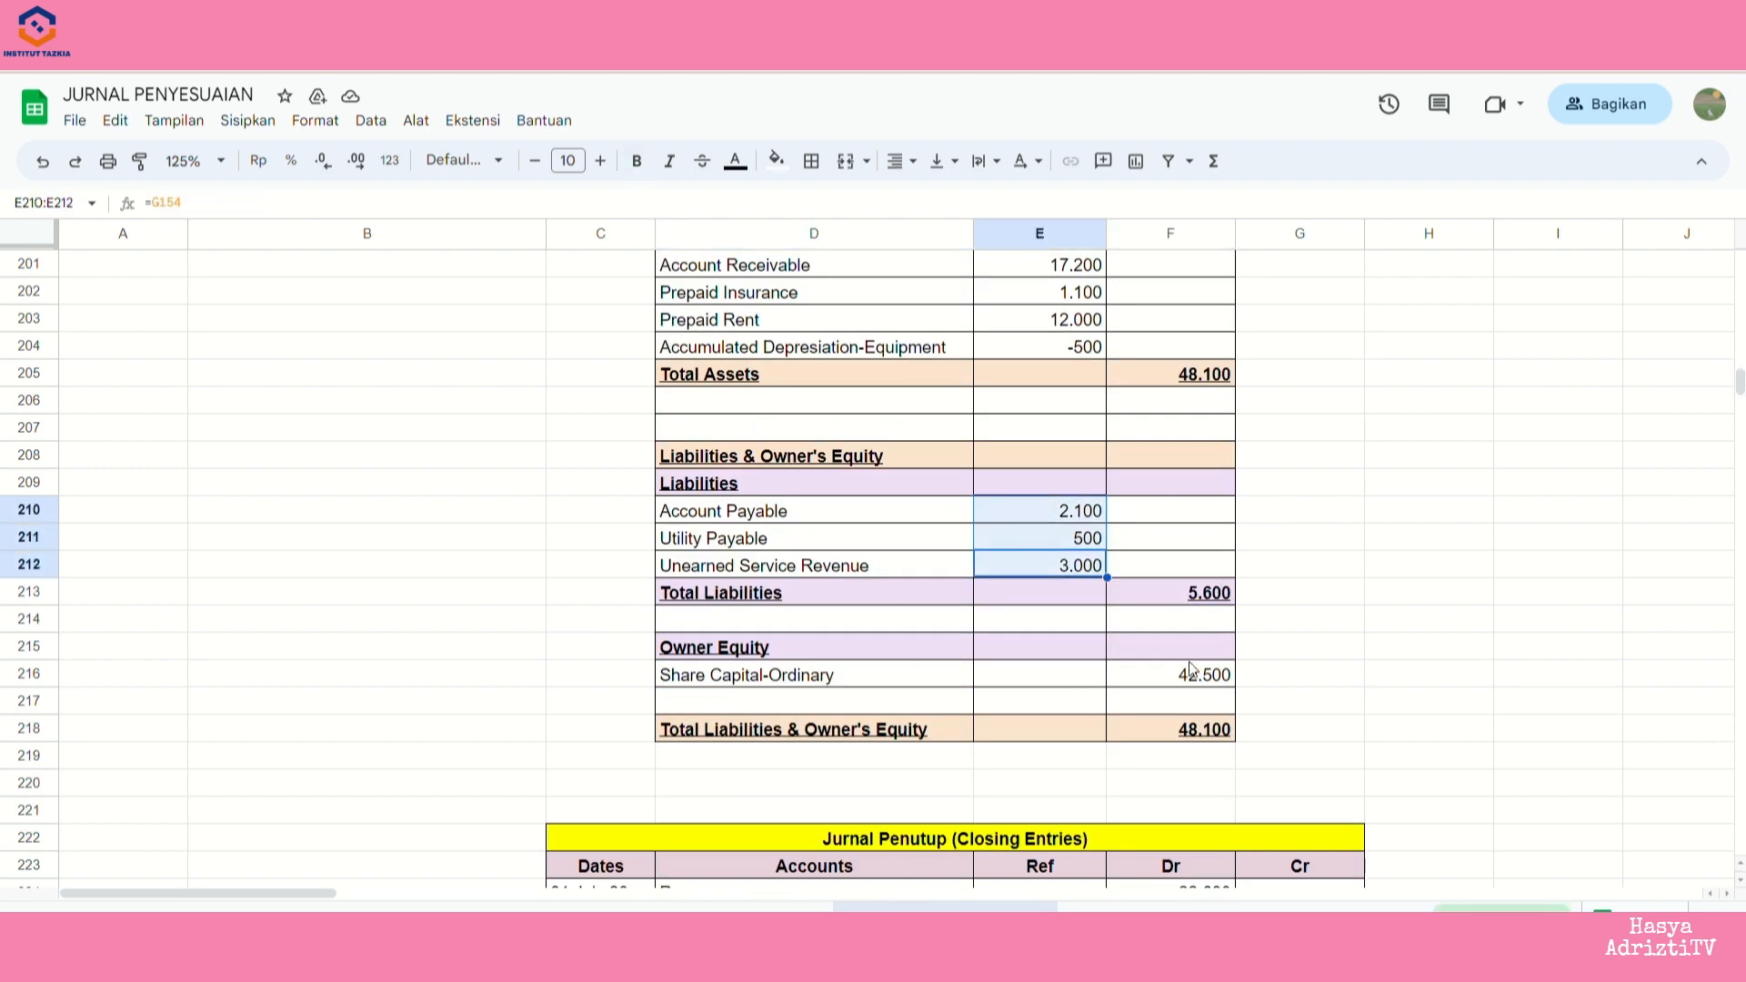
# - Link Share Capital-Ordinary in F216 to Ending Capital July 31, 2020 in the Owner's Equity Statement with =F191
pyautogui.click(806, 675)
pyautogui.click(1122, 682)
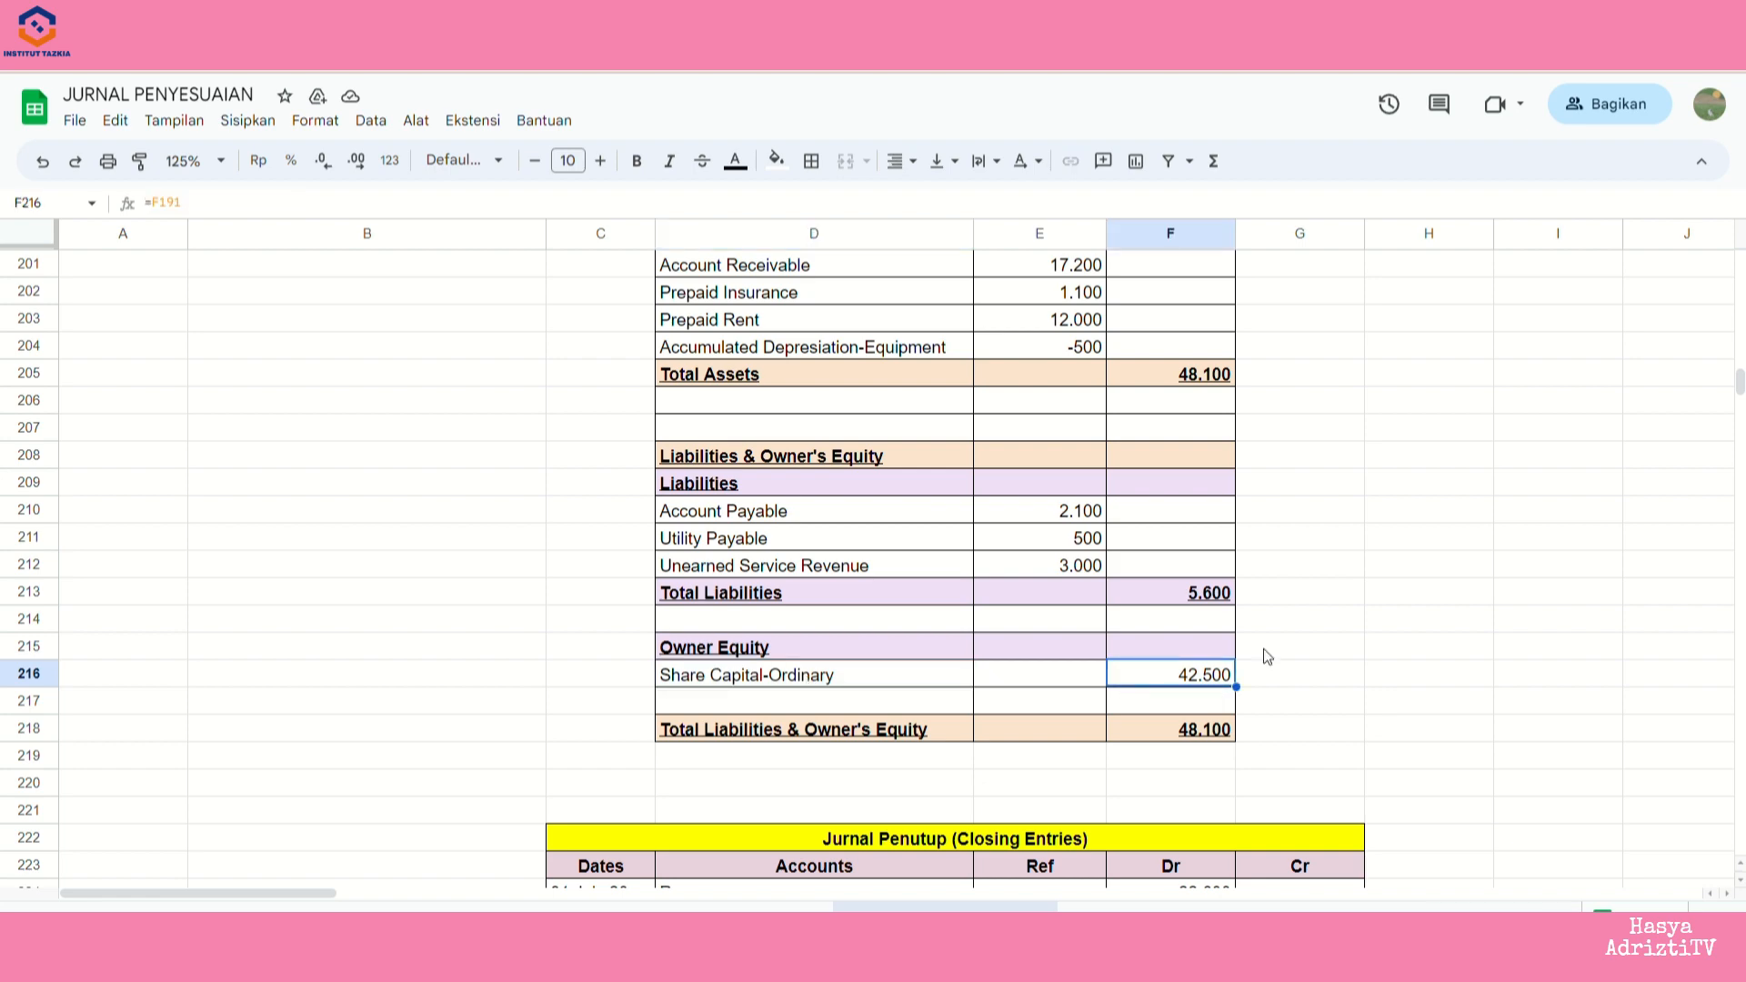
pyautogui.write('=')
pyautogui.scroll(6, 1158, 577)
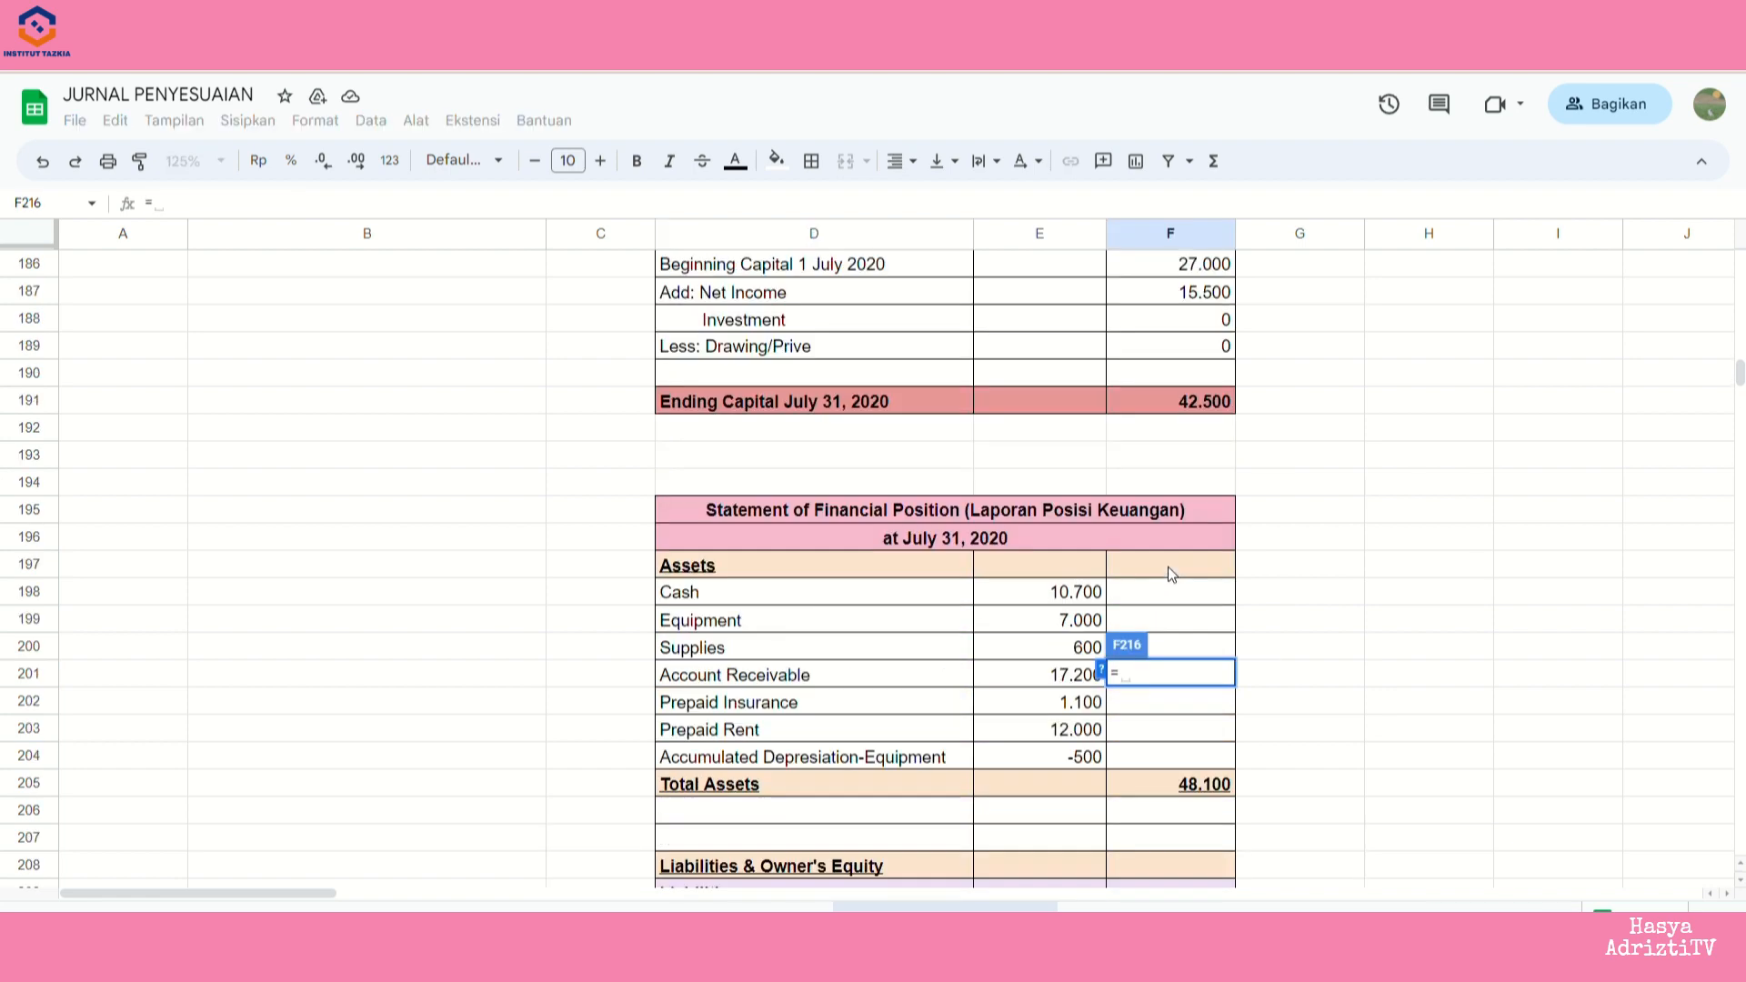
pyautogui.scroll(1, 1208, 559)
pyautogui.moveTo(799, 374); pyautogui.dragTo(1202, 569)
pyautogui.click(1197, 564)
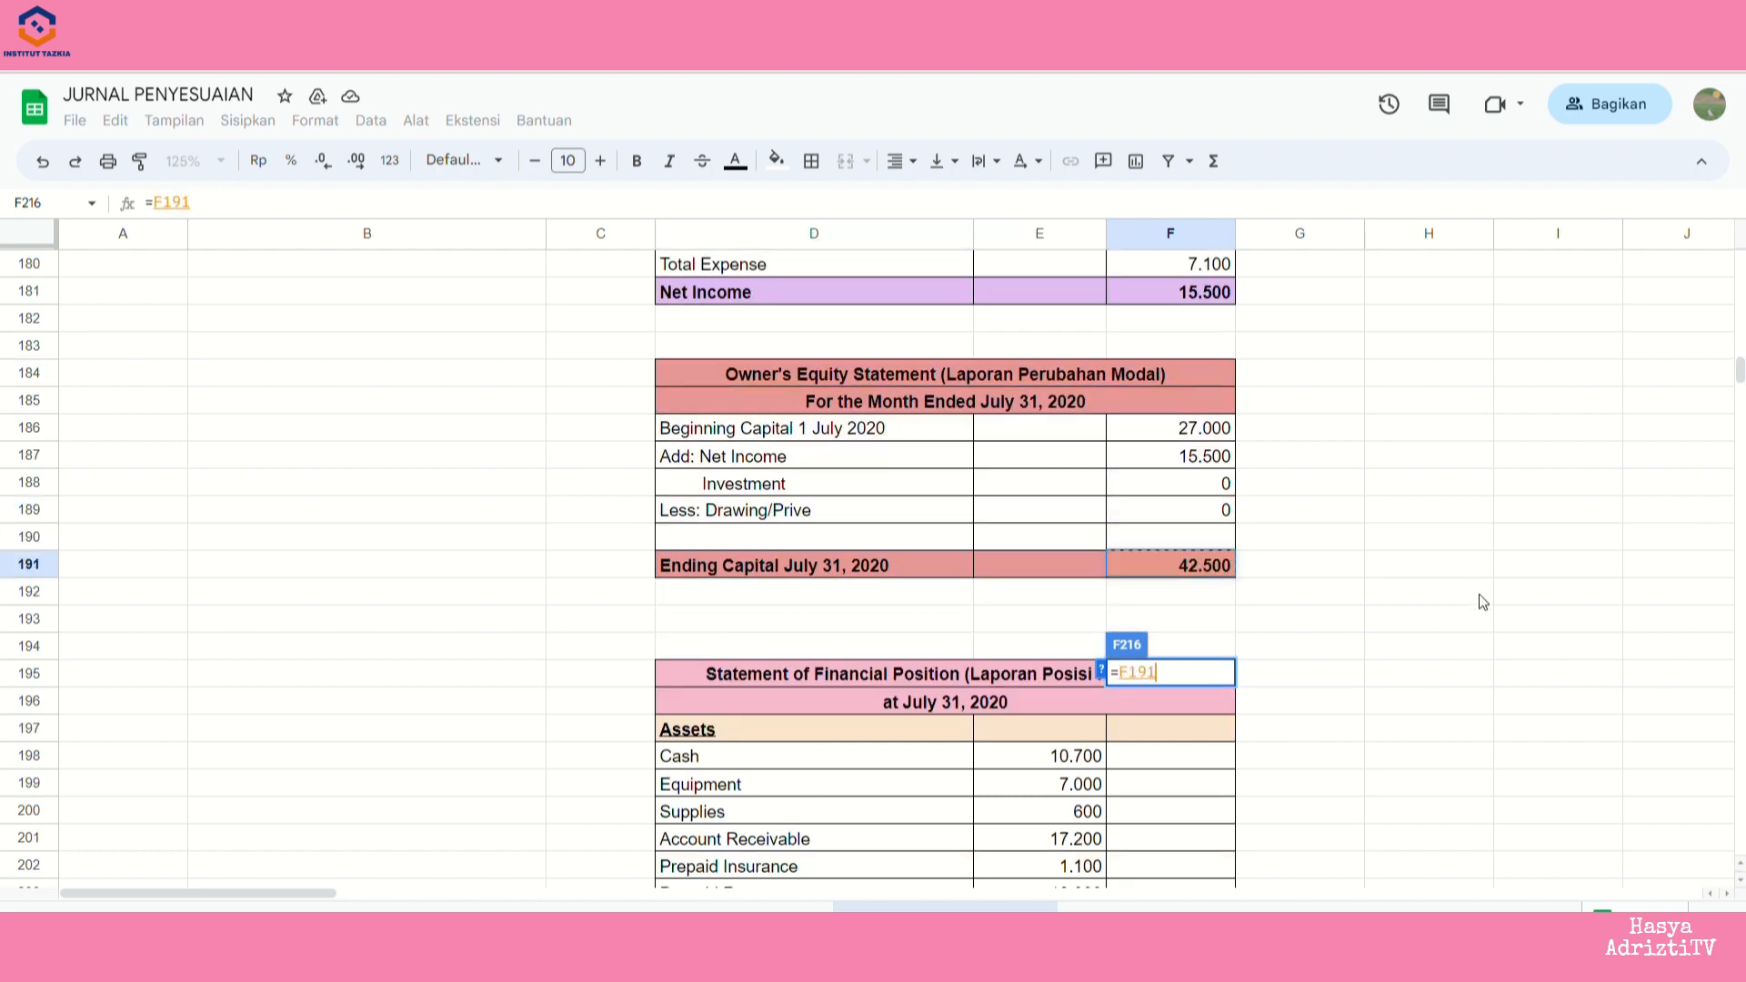
pyautogui.press('Return')
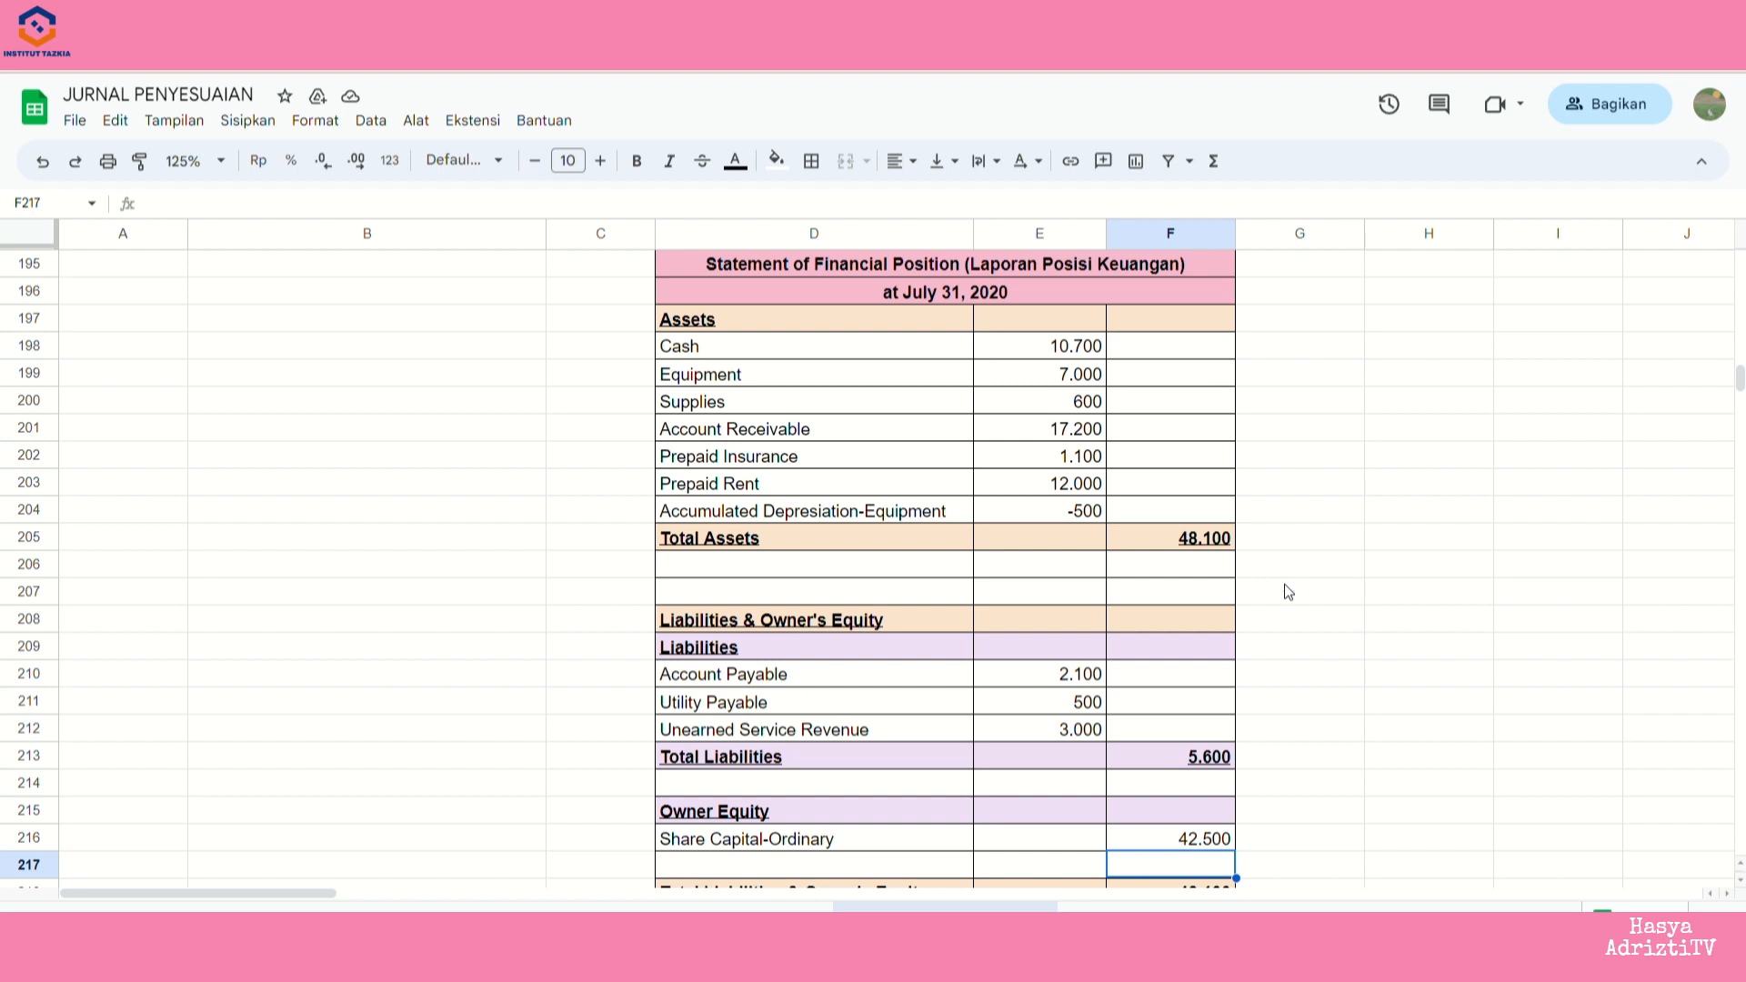
# - Examine the Total Liabilities & Owner's Equity formula in F218 and its source cells F213 and F216, and compare it with Total Assets
pyautogui.scroll(-2, 1284, 601)
pyautogui.scroll(1, 1264, 693)
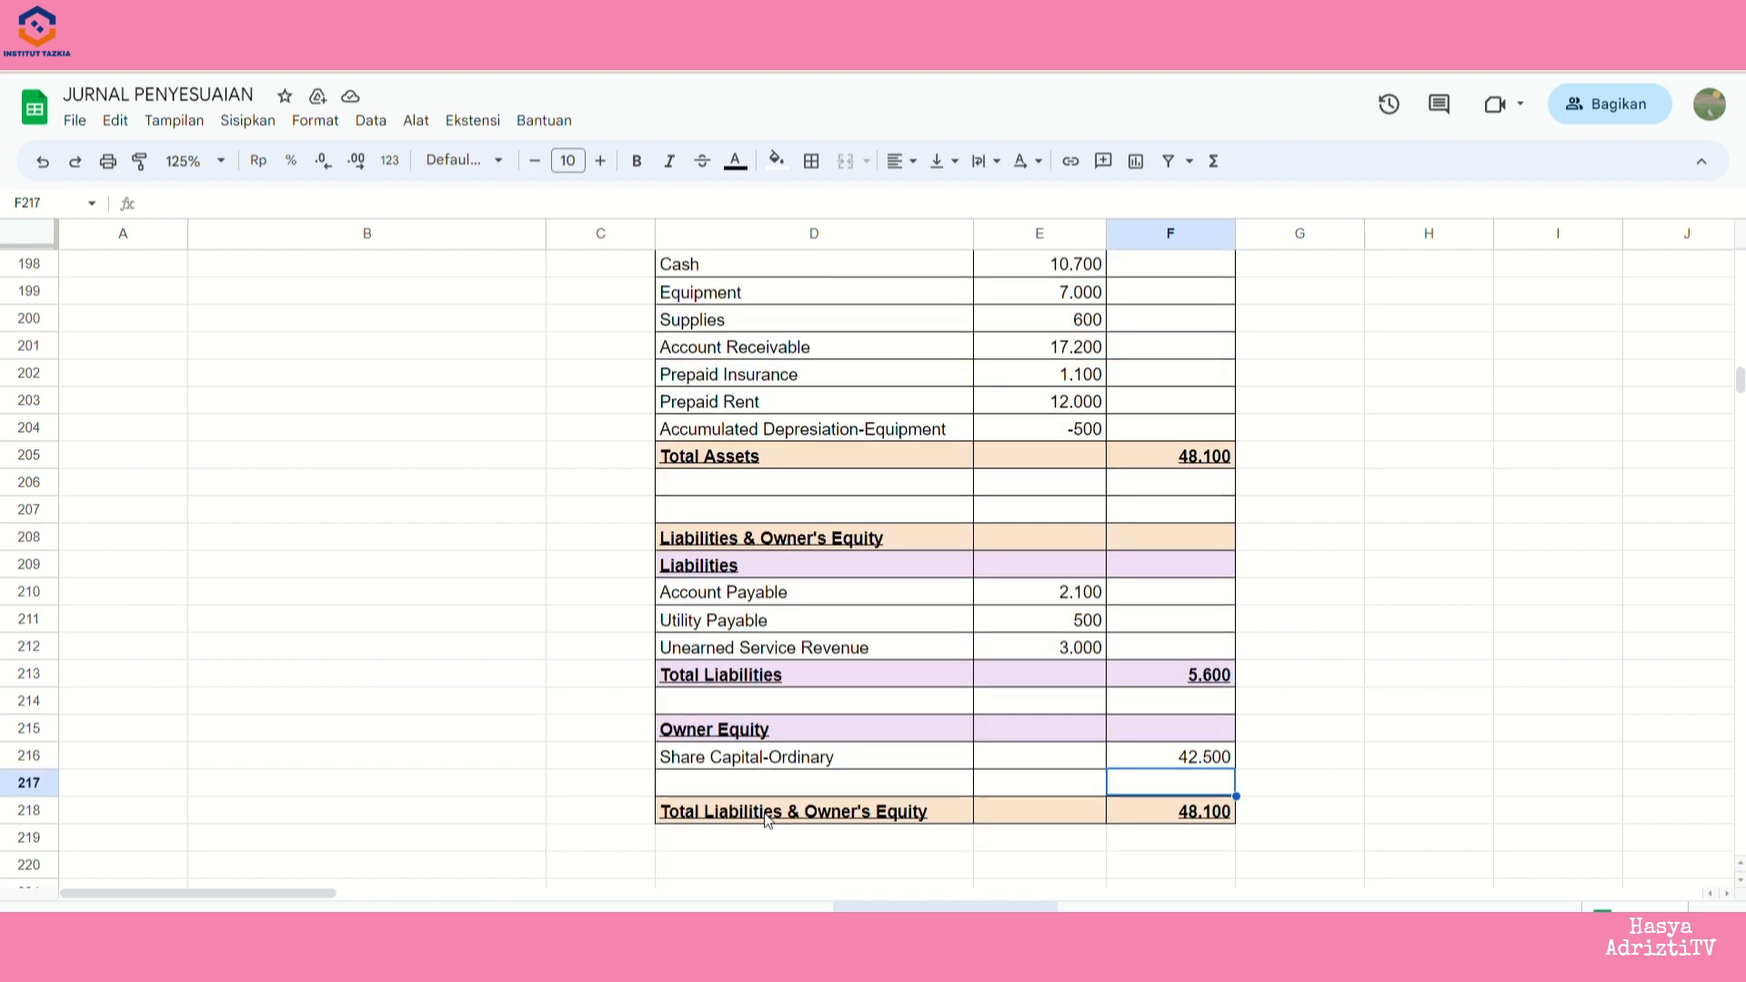
pyautogui.click(1151, 813)
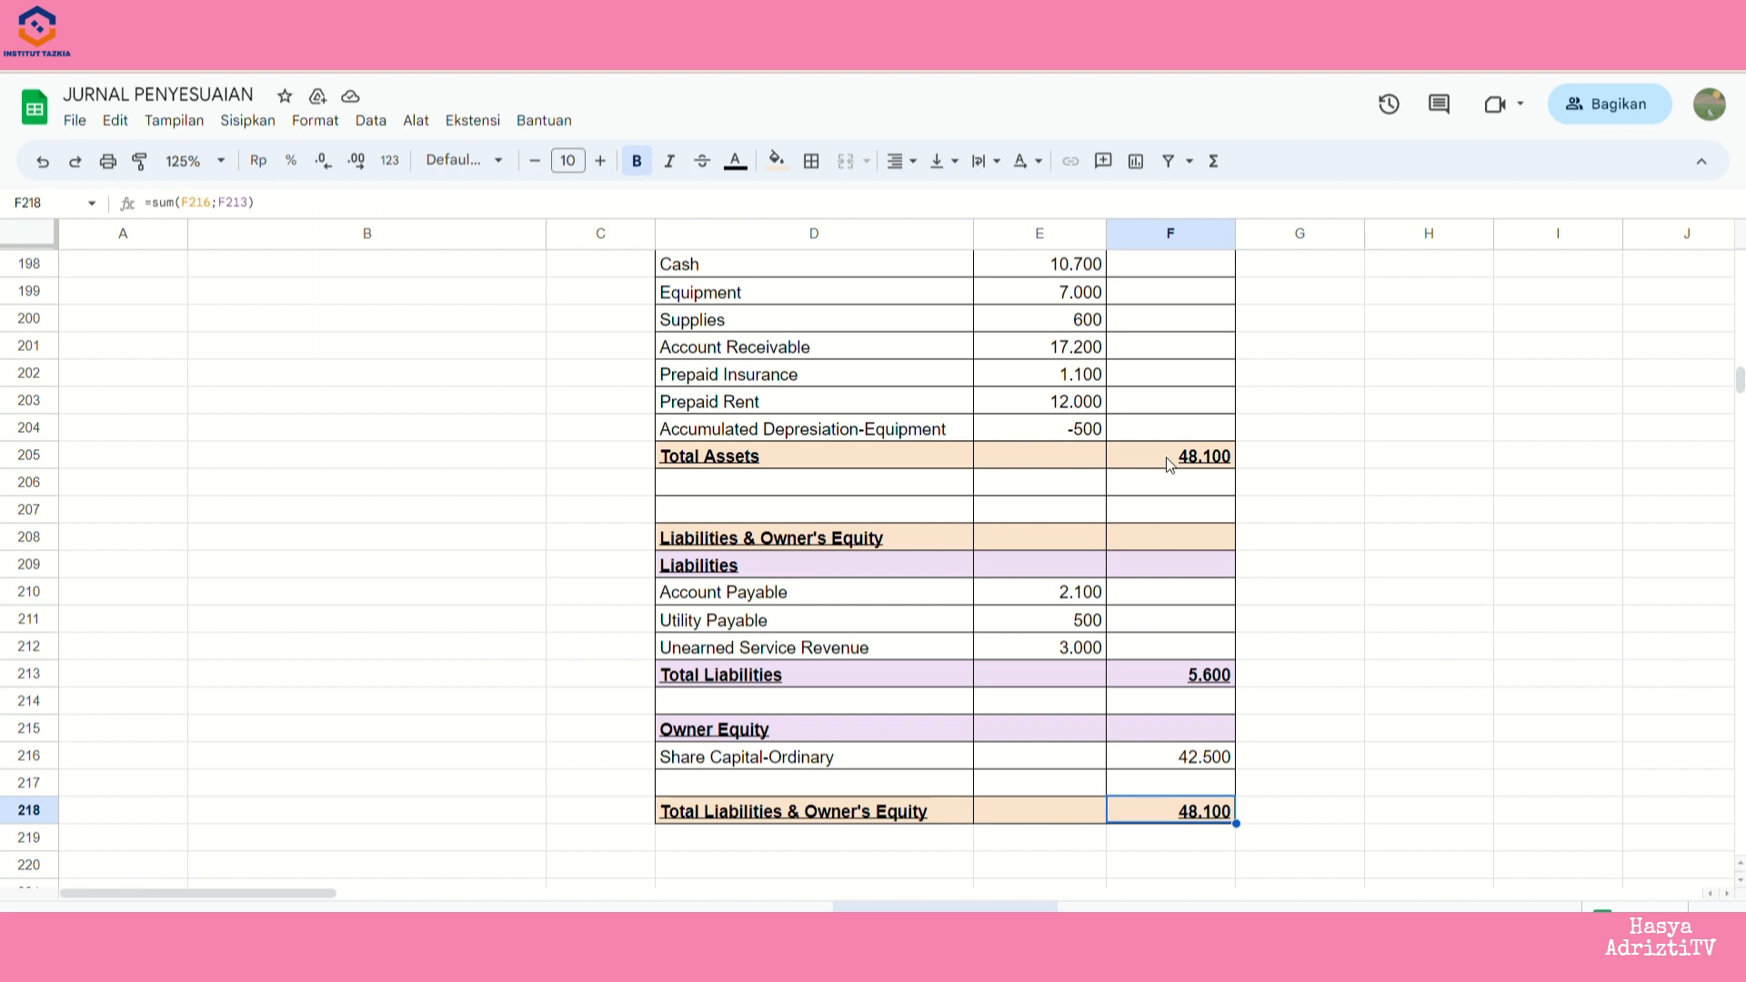
pyautogui.click(1187, 684)
pyautogui.click(1164, 761)
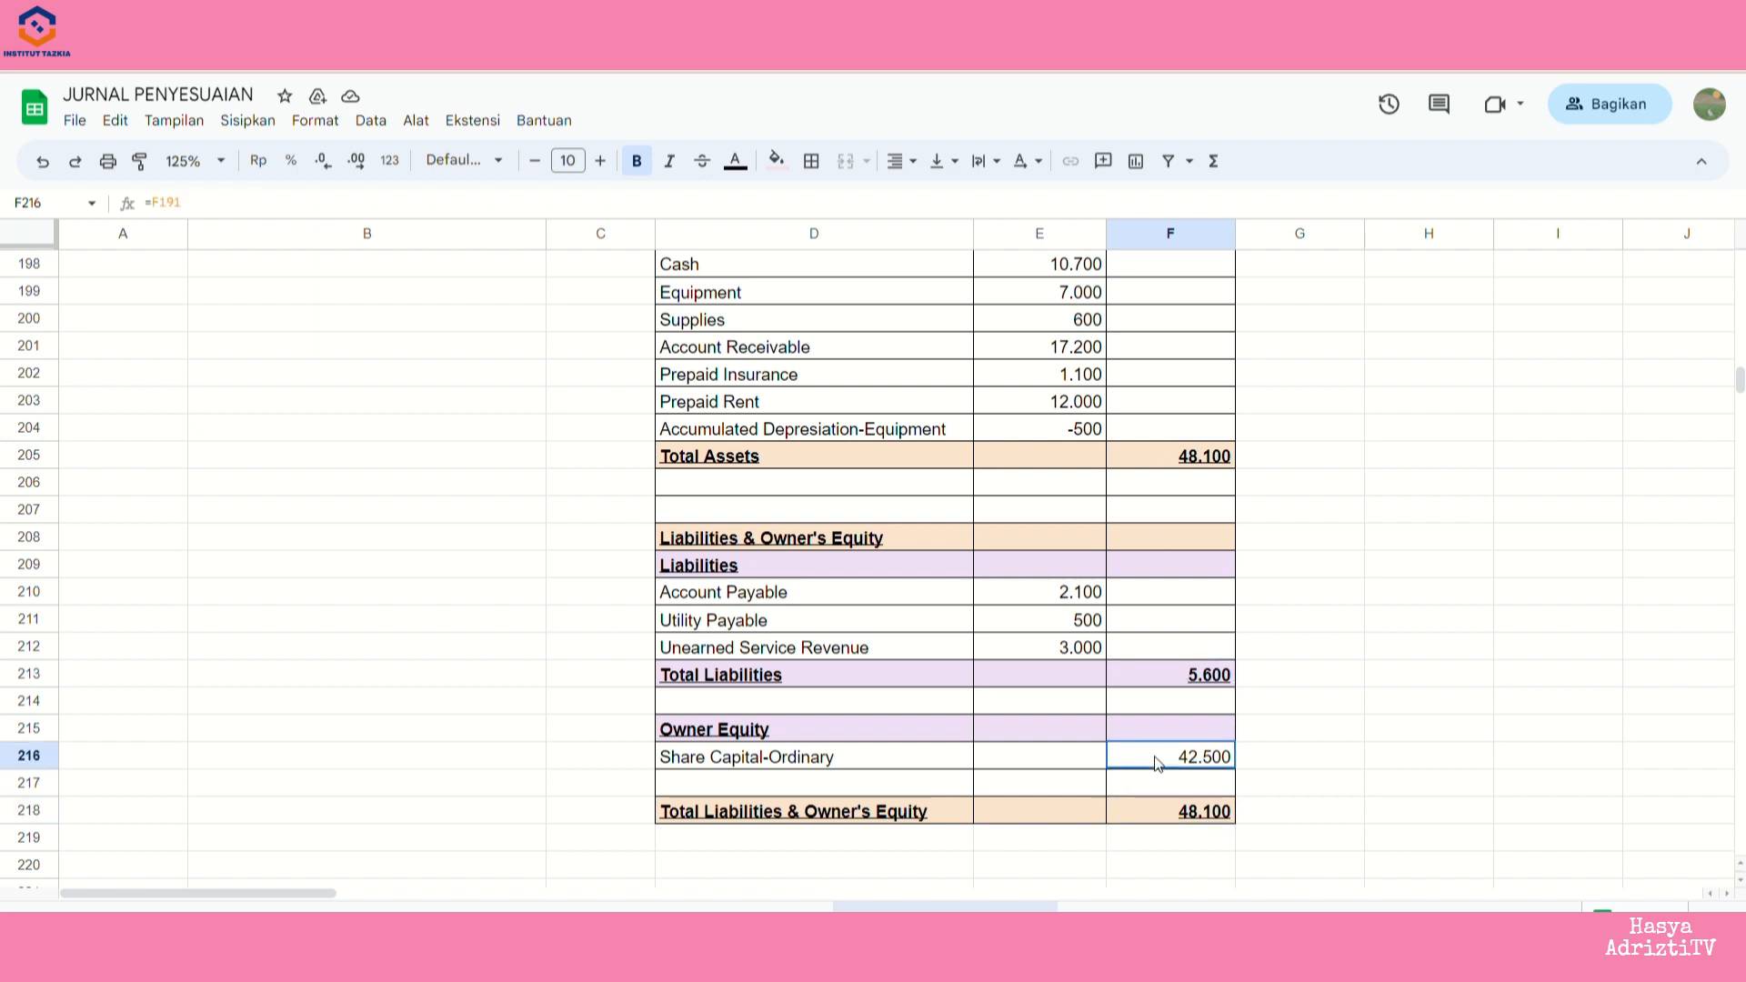
pyautogui.click(1165, 816)
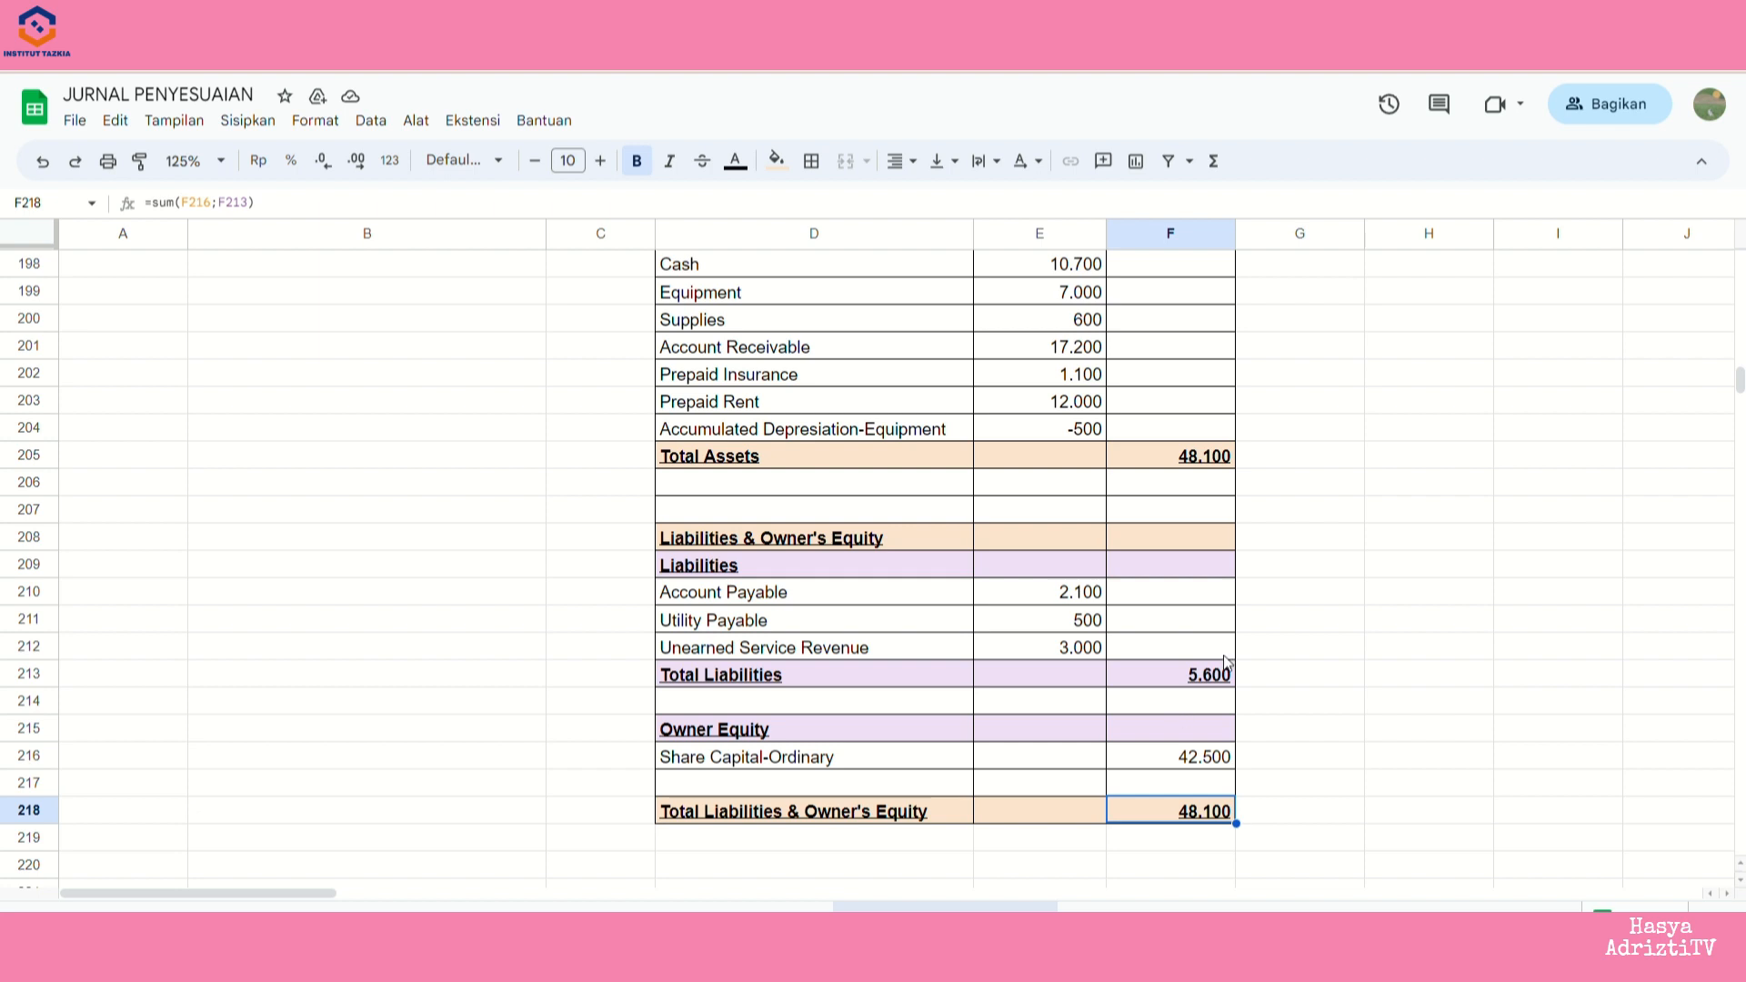
pyautogui.moveTo(1158, 823); pyautogui.dragTo(845, 829)
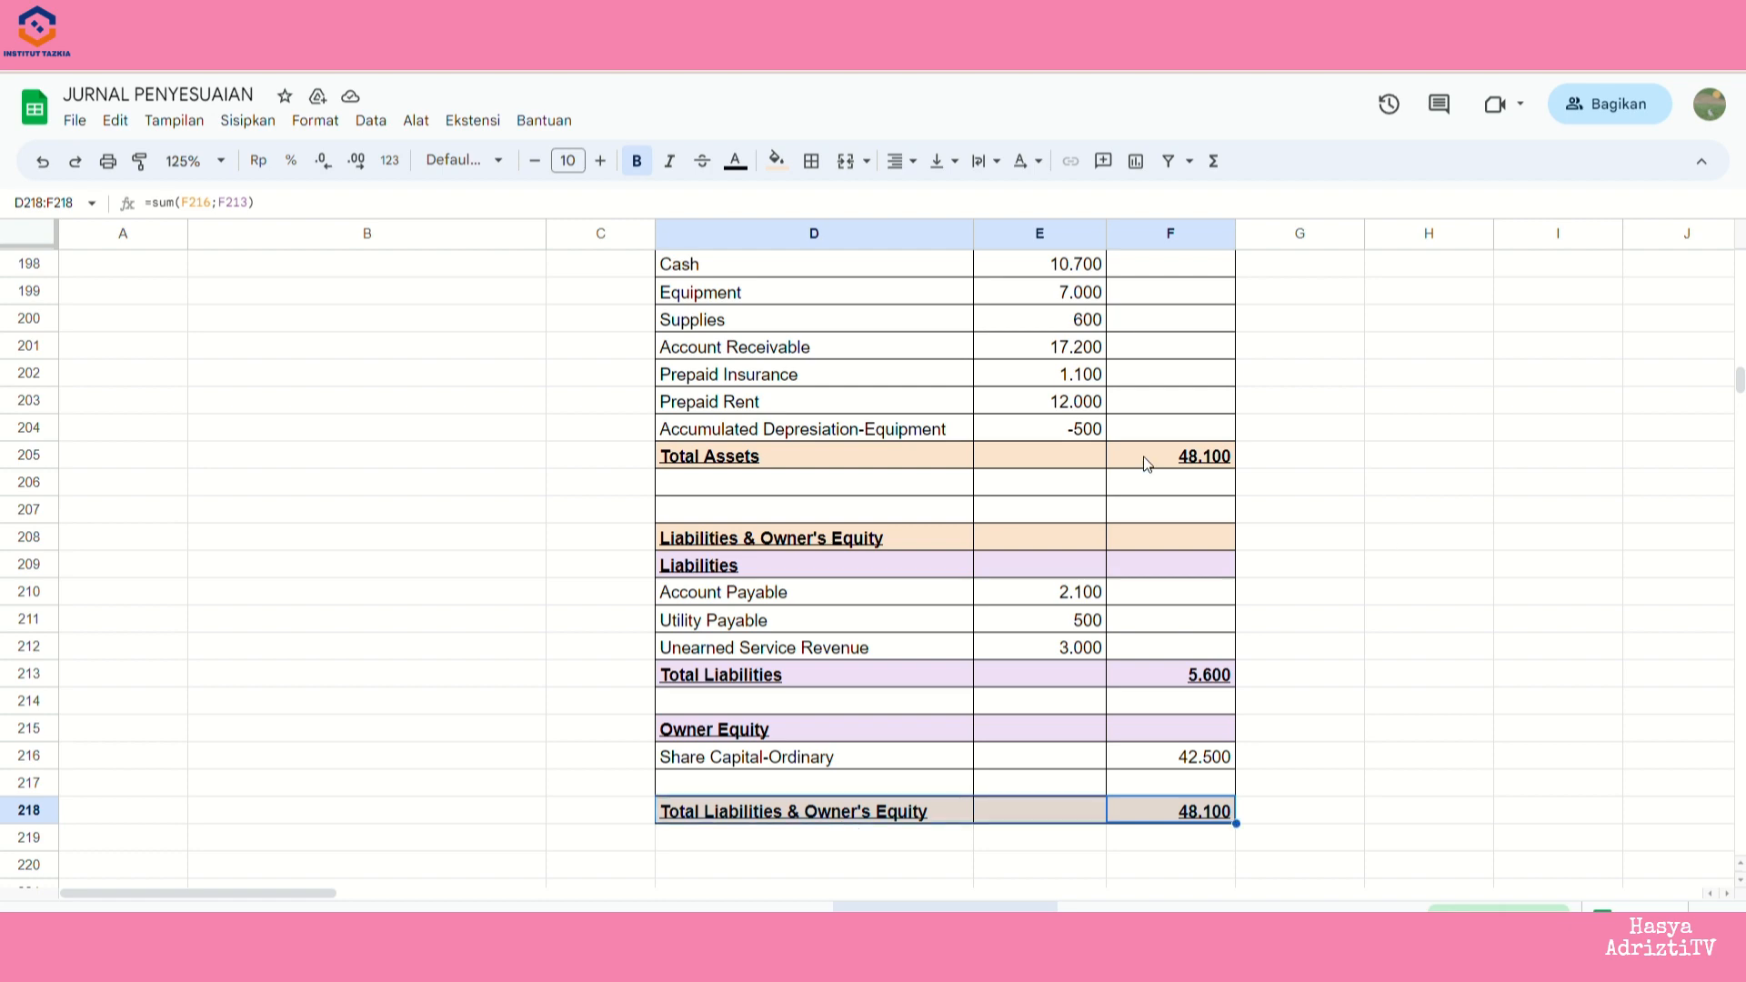
pyautogui.moveTo(1148, 463); pyautogui.dragTo(914, 464)
pyautogui.click(1346, 456)
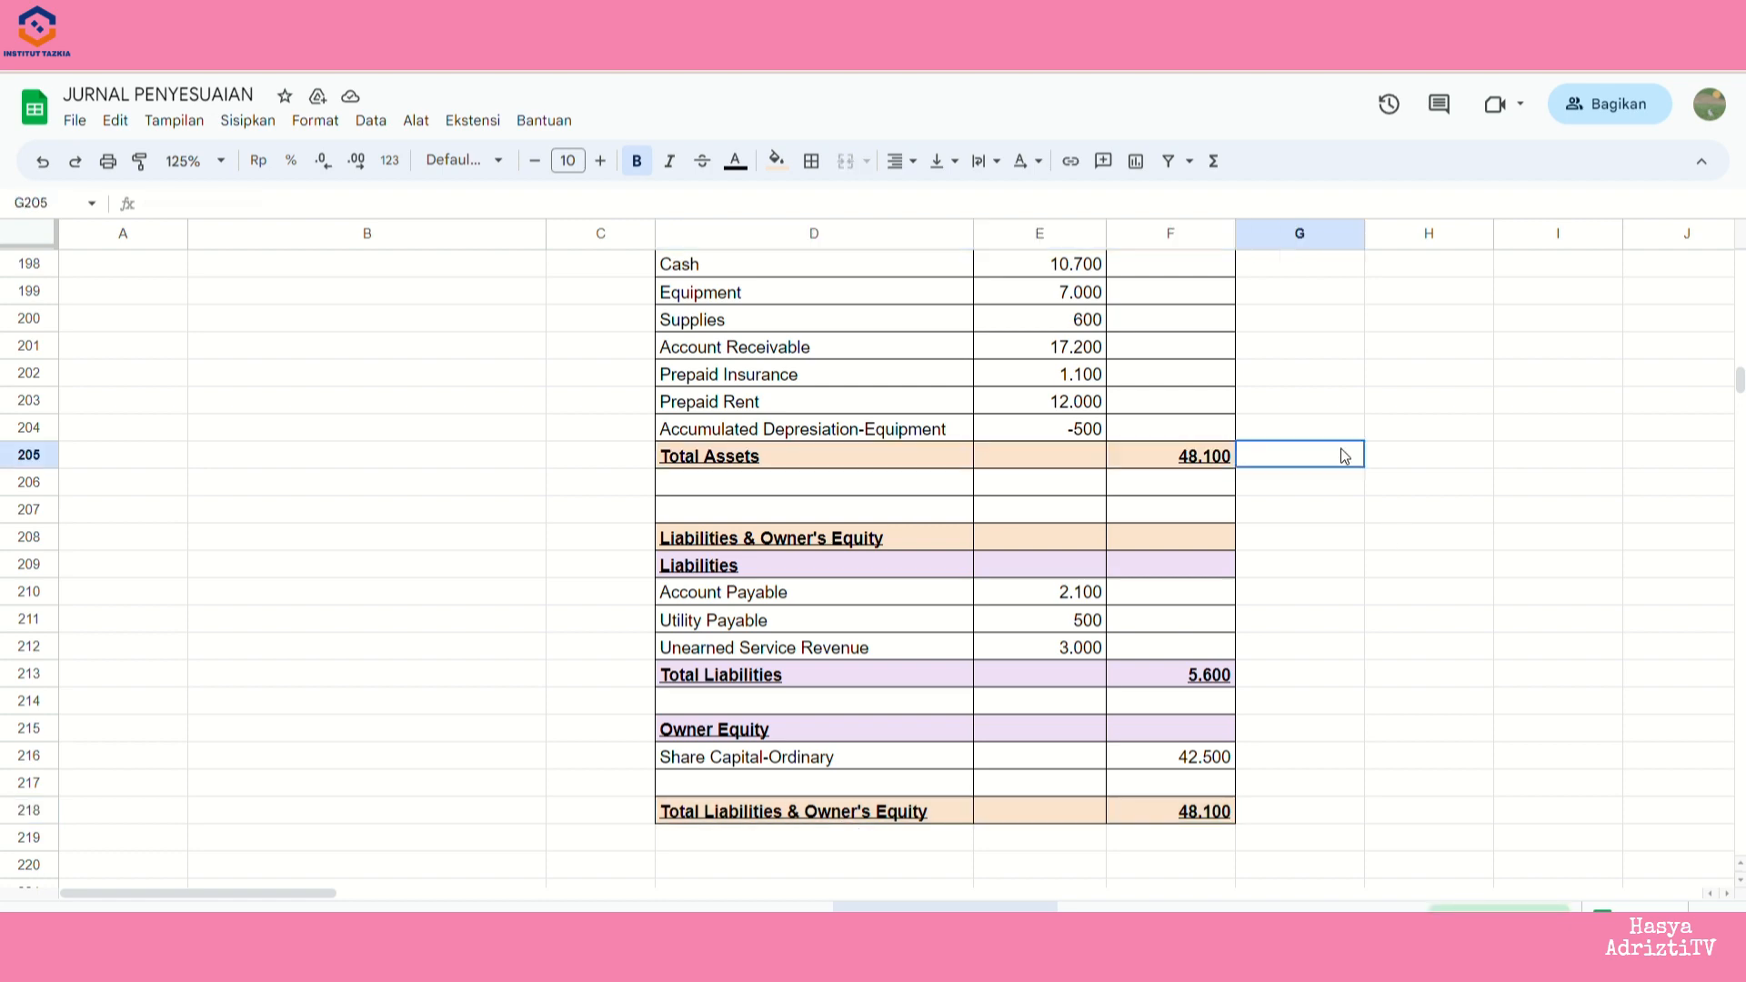
# - Look over the empty Jurnal Penutup (Closing Entries) table and the Post-Closing Trial Balance table beneath it
pyautogui.scroll(-4, 1364, 637)
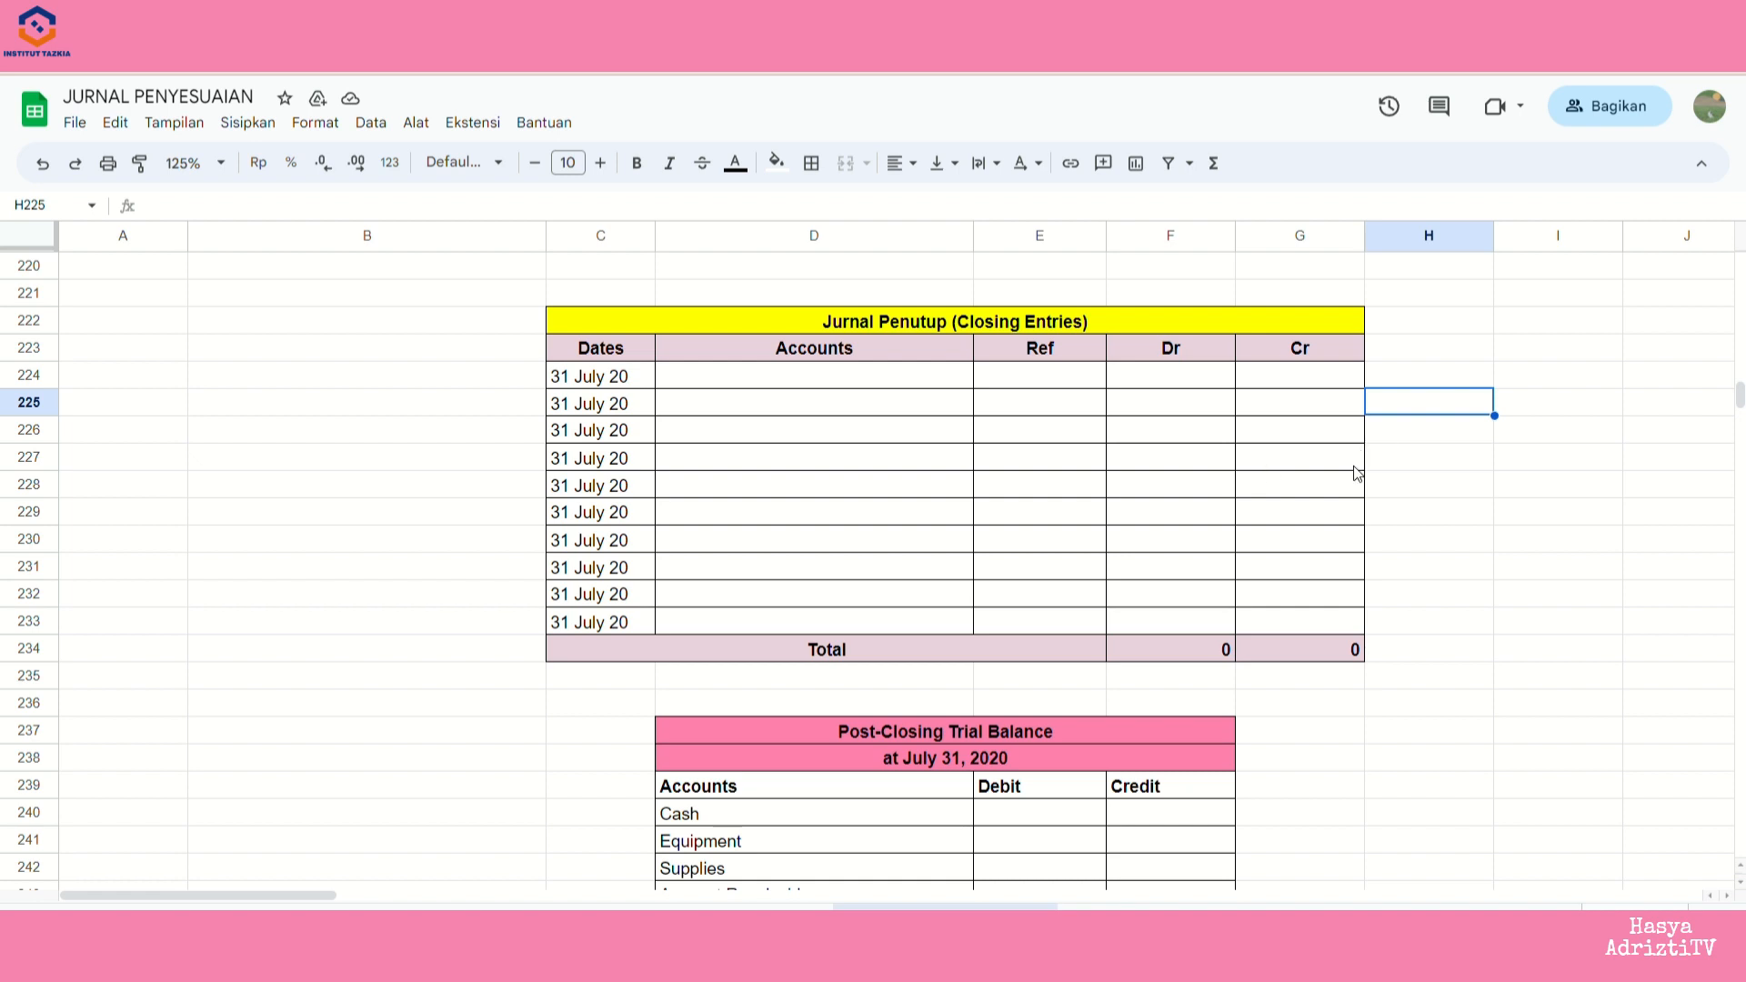
pyautogui.moveTo(1208, 312); pyautogui.dragTo(1092, 650)
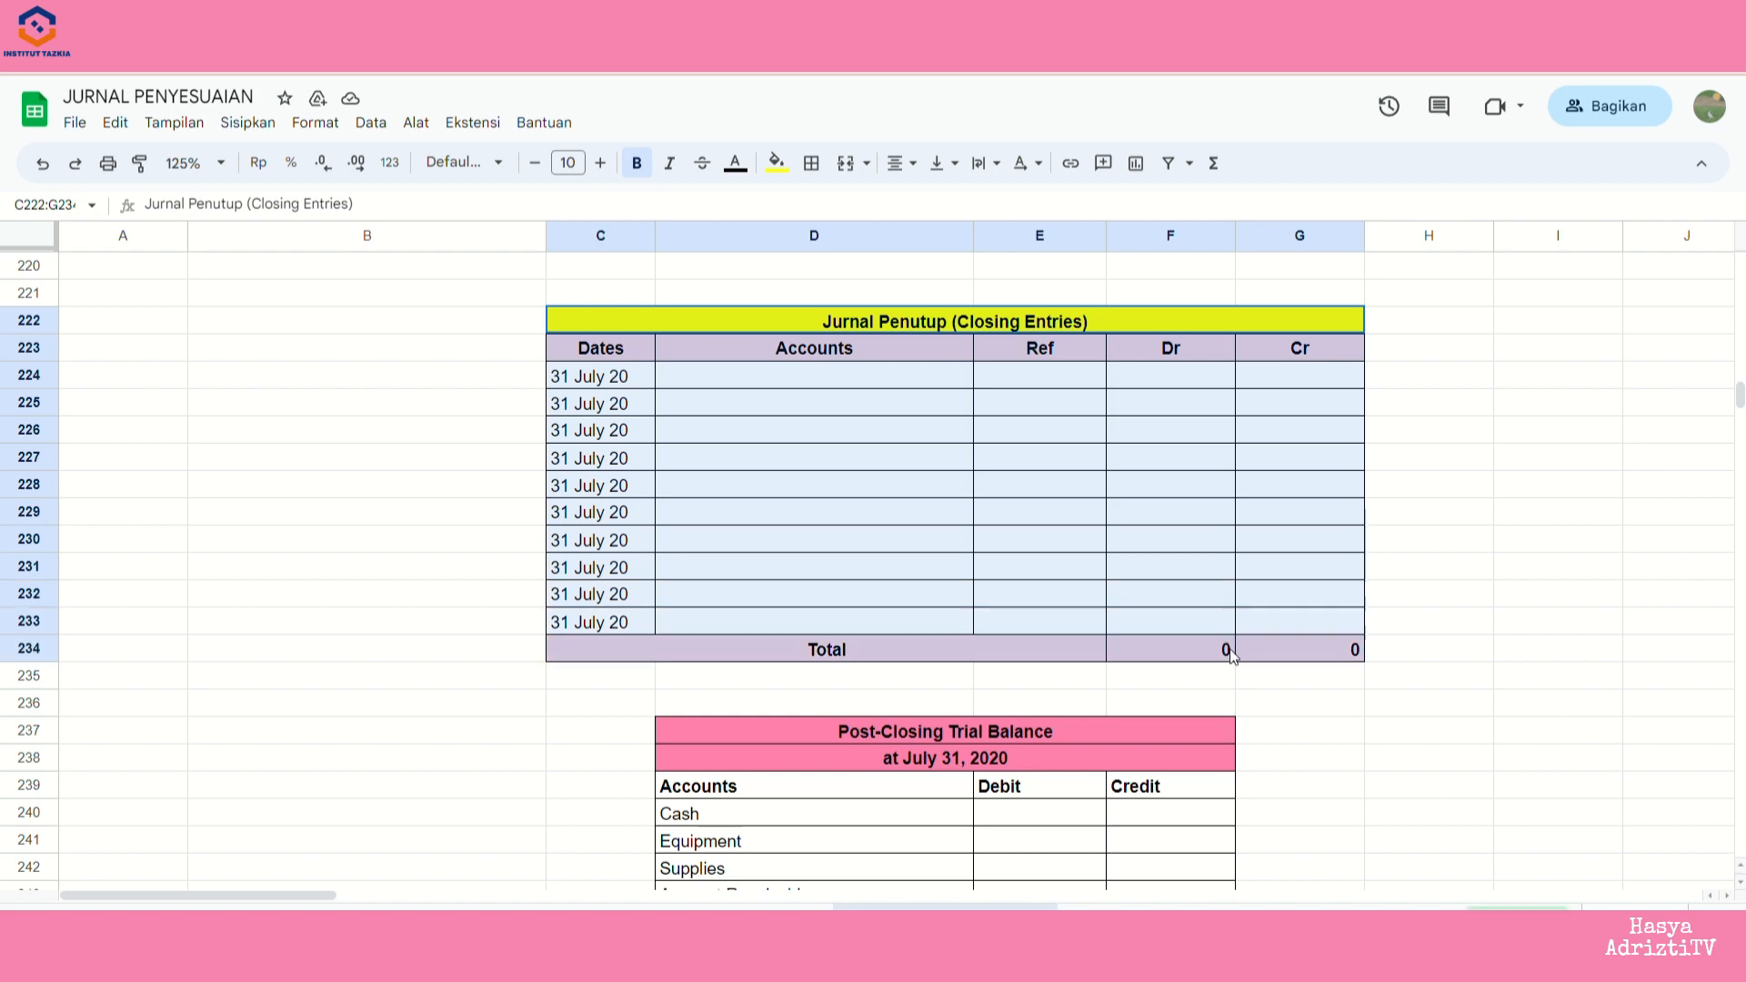
pyautogui.scroll(-2, 1048, 718)
pyautogui.moveTo(1059, 564); pyautogui.dragTo(1116, 674)
pyautogui.scroll(-3, 1110, 718)
pyautogui.scroll(8, 1455, 605)
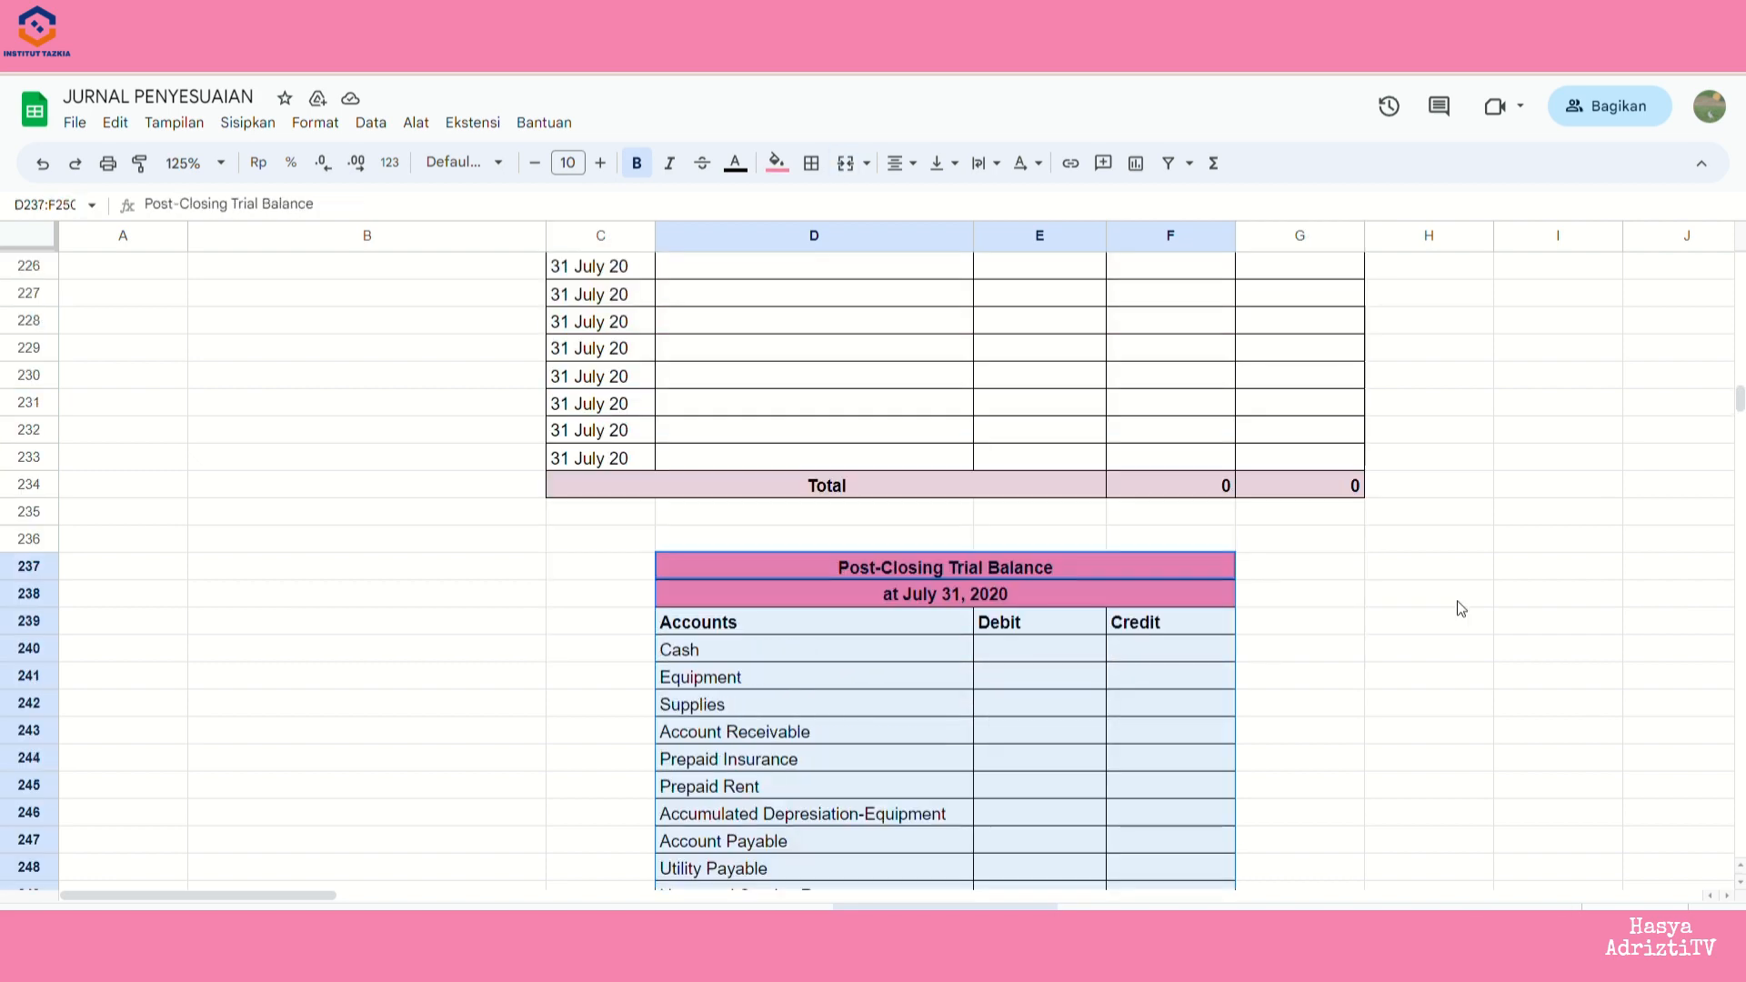
pyautogui.scroll(-3, 1447, 598)
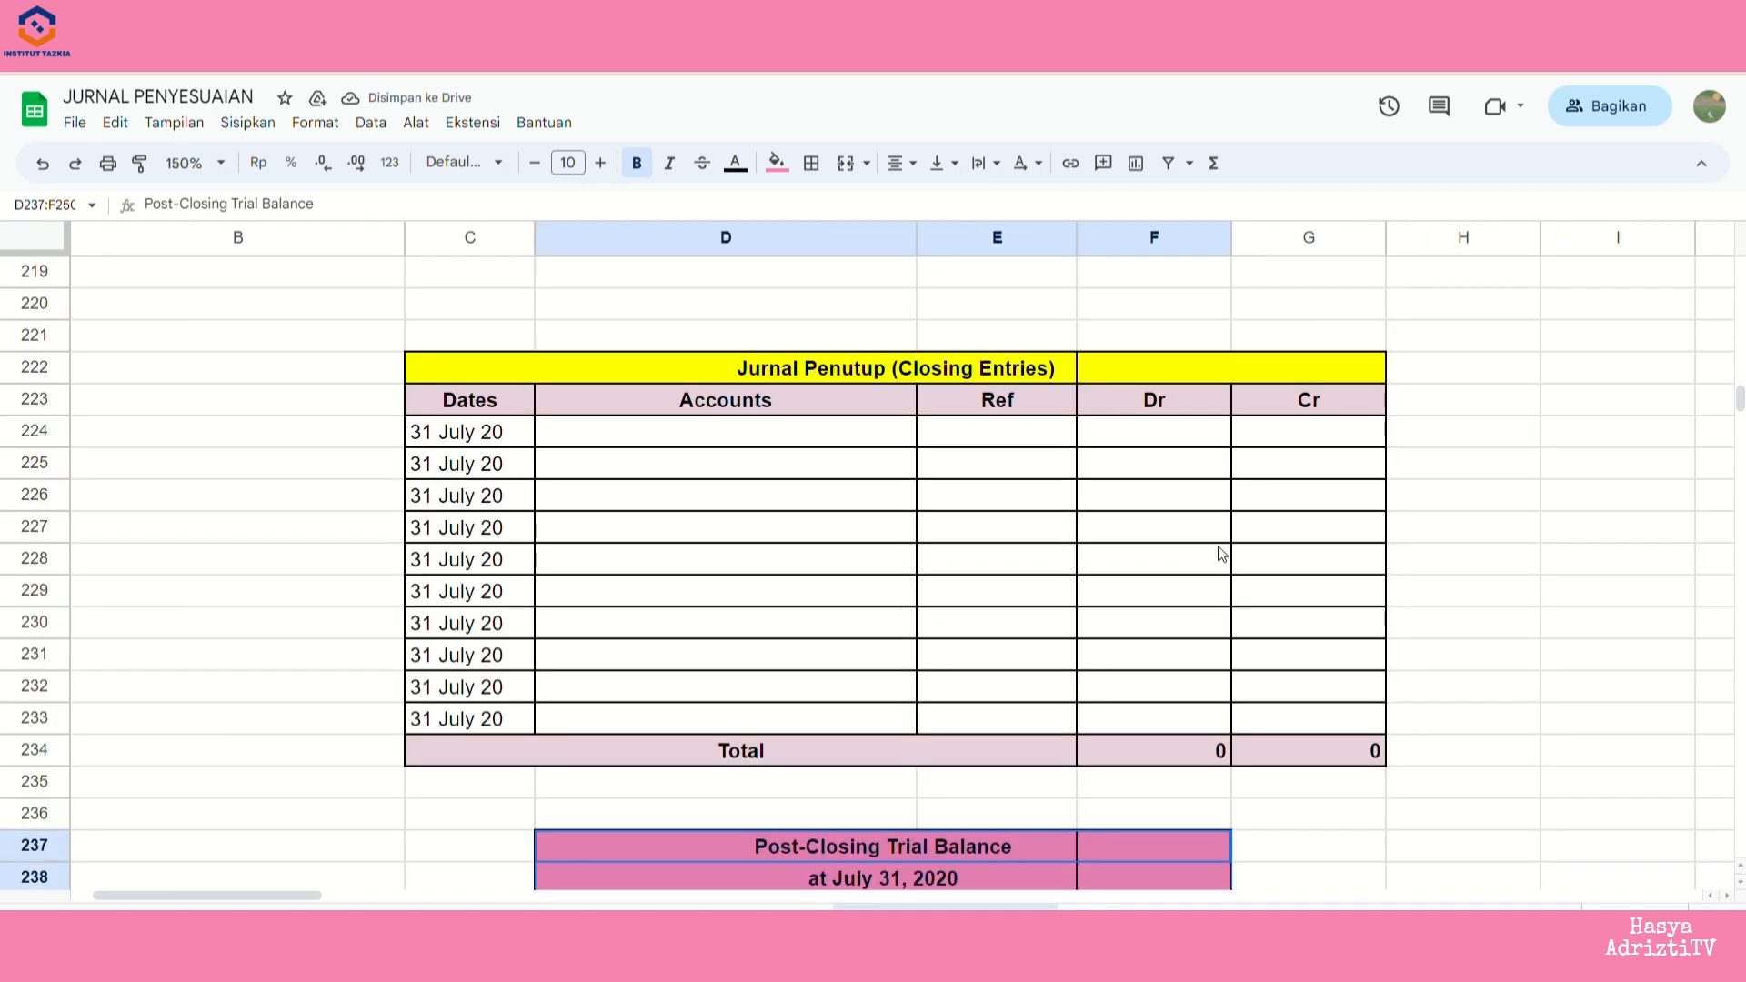
pyautogui.scroll(-2, 1137, 554)
pyautogui.scroll(2, 921, 499)
# - Examine the Dr and Cr columns of the Closing Entries table from row 223 to row 233
pyautogui.moveTo(1148, 400); pyautogui.dragTo(1182, 721)
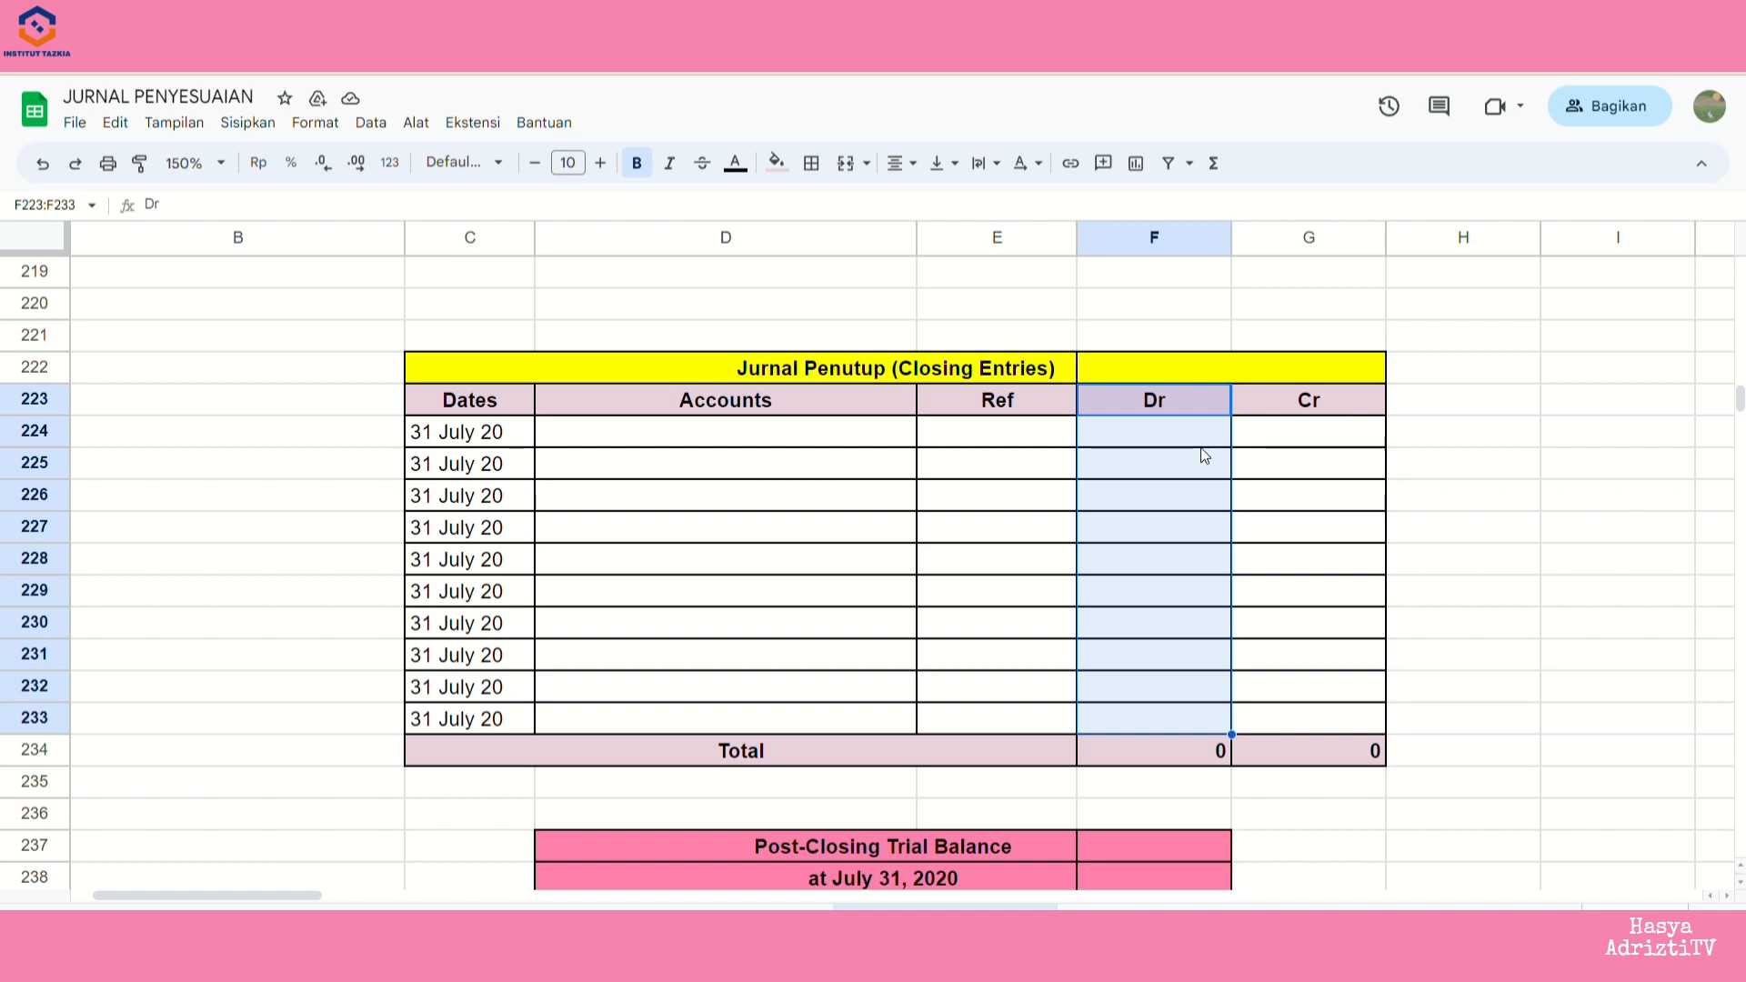
pyautogui.moveTo(1309, 400); pyautogui.dragTo(1319, 719)
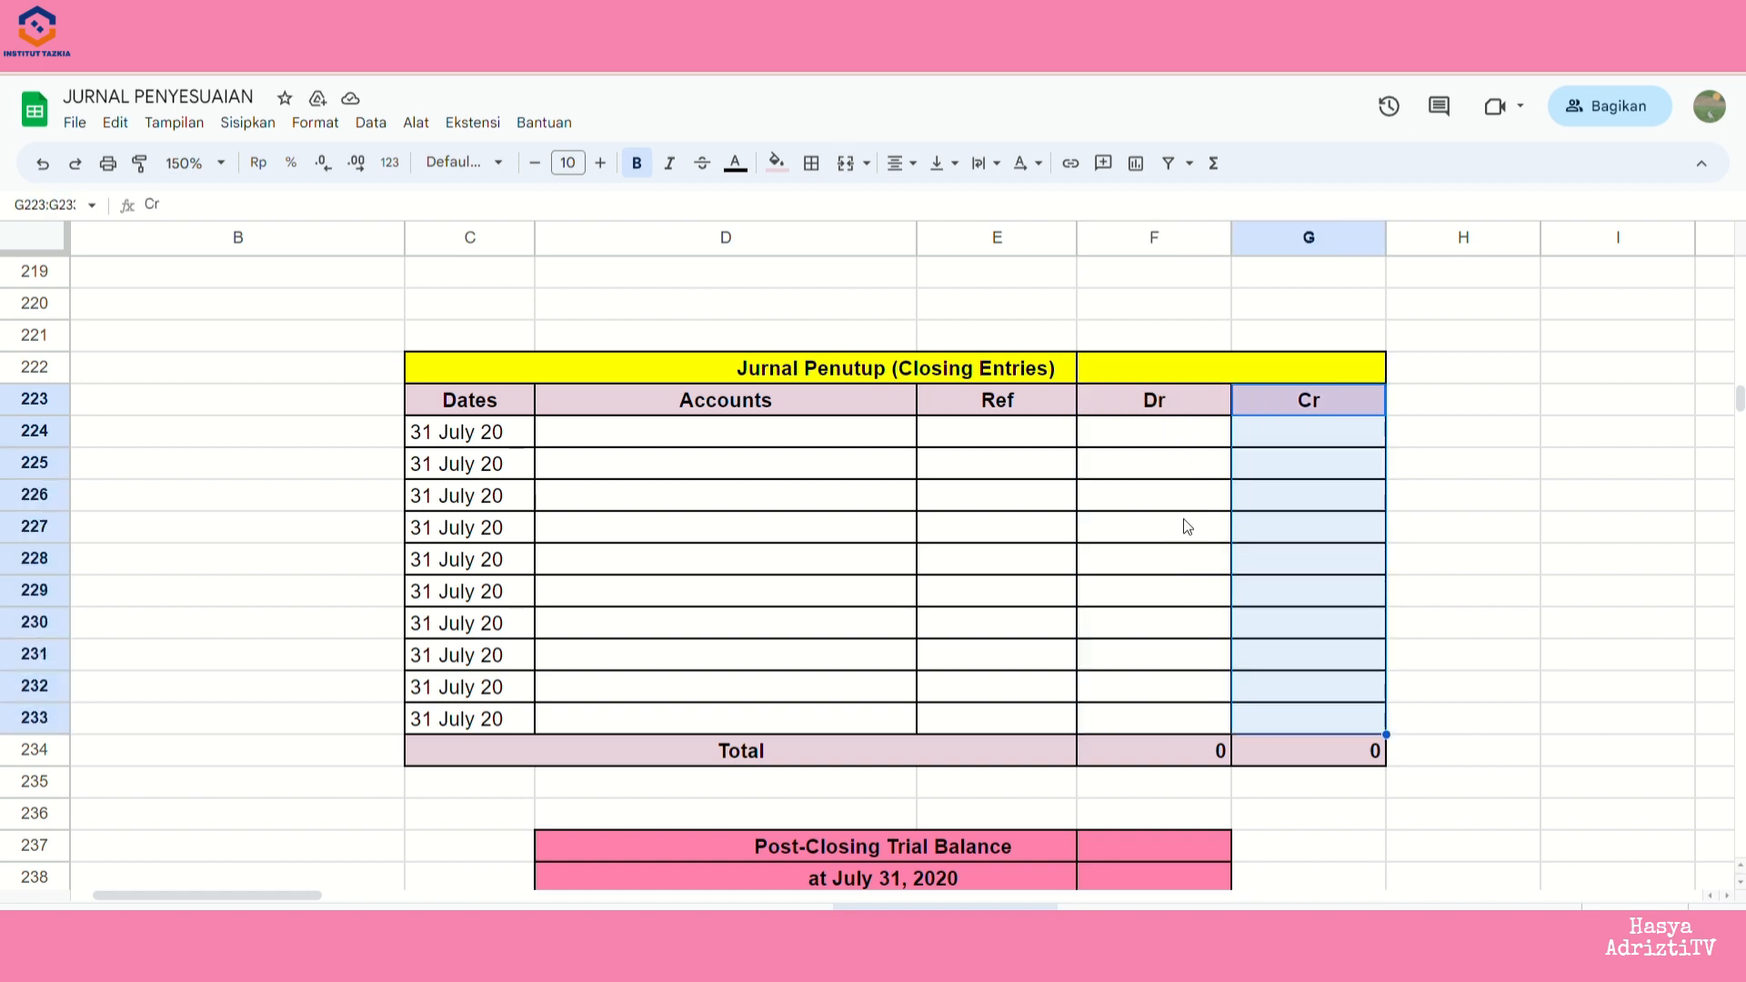
pyautogui.moveTo(1214, 409); pyautogui.dragTo(1162, 713)
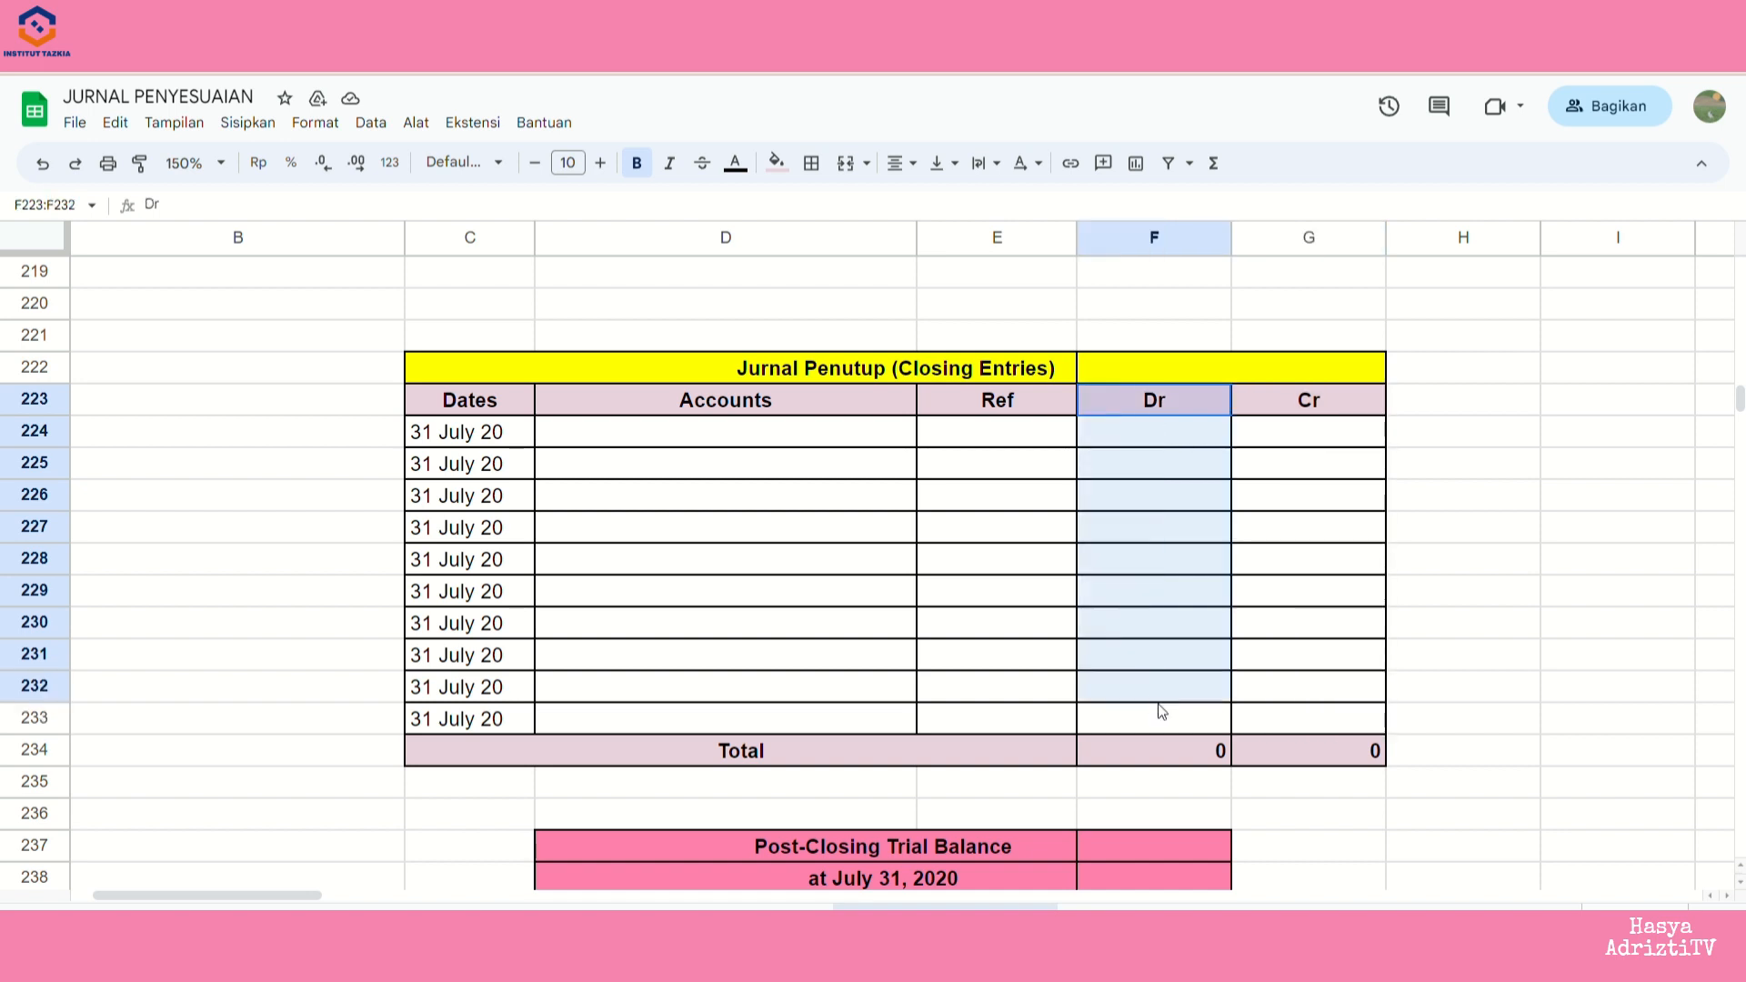
pyautogui.moveTo(1289, 407); pyautogui.dragTo(1302, 722)
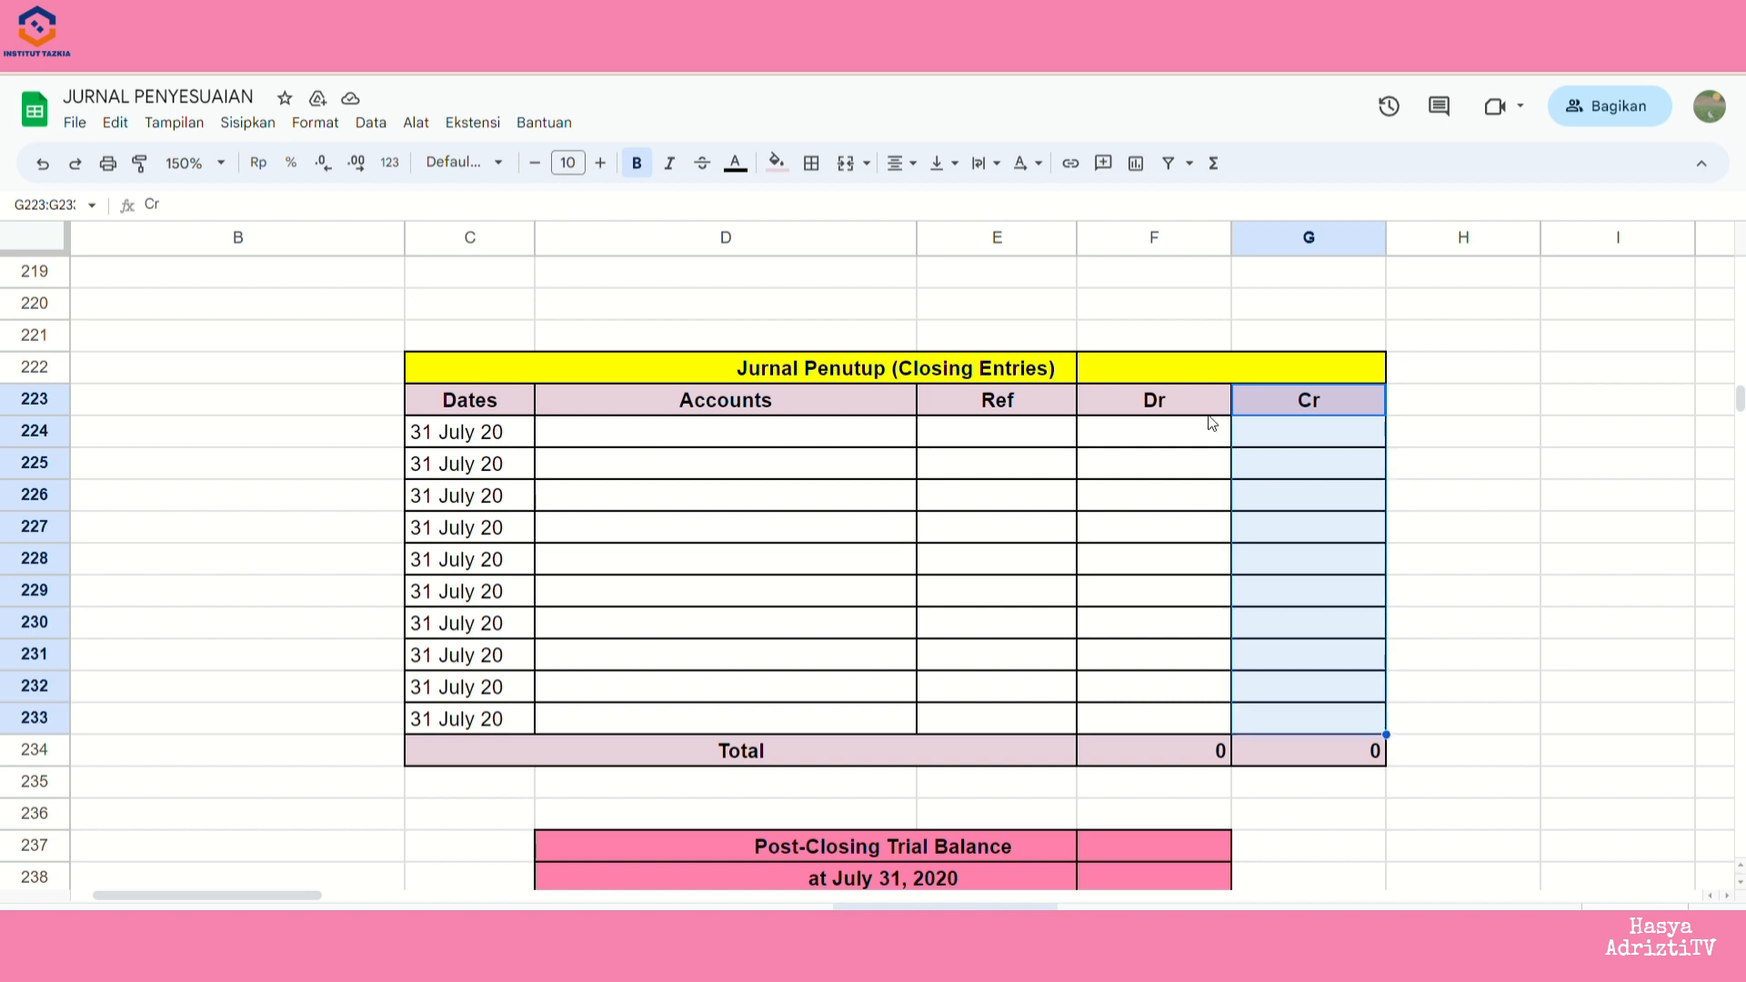
pyautogui.moveTo(1211, 409); pyautogui.dragTo(1198, 709)
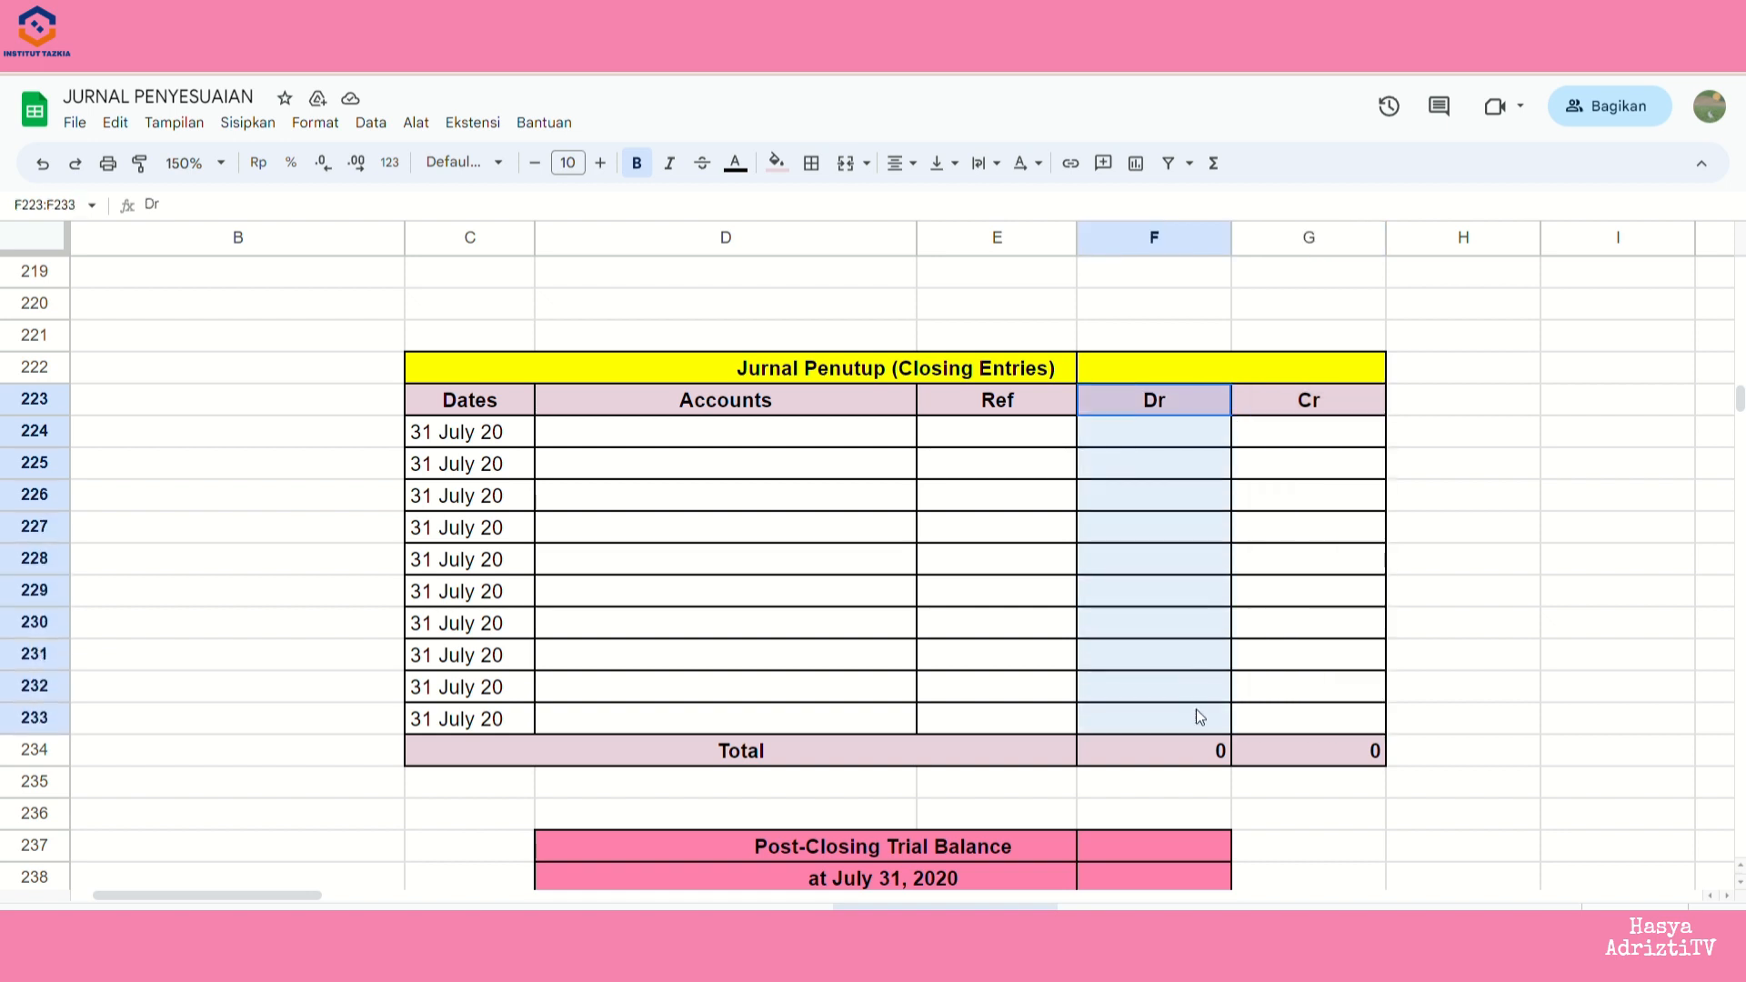
pyautogui.moveTo(1306, 402); pyautogui.dragTo(1371, 639)
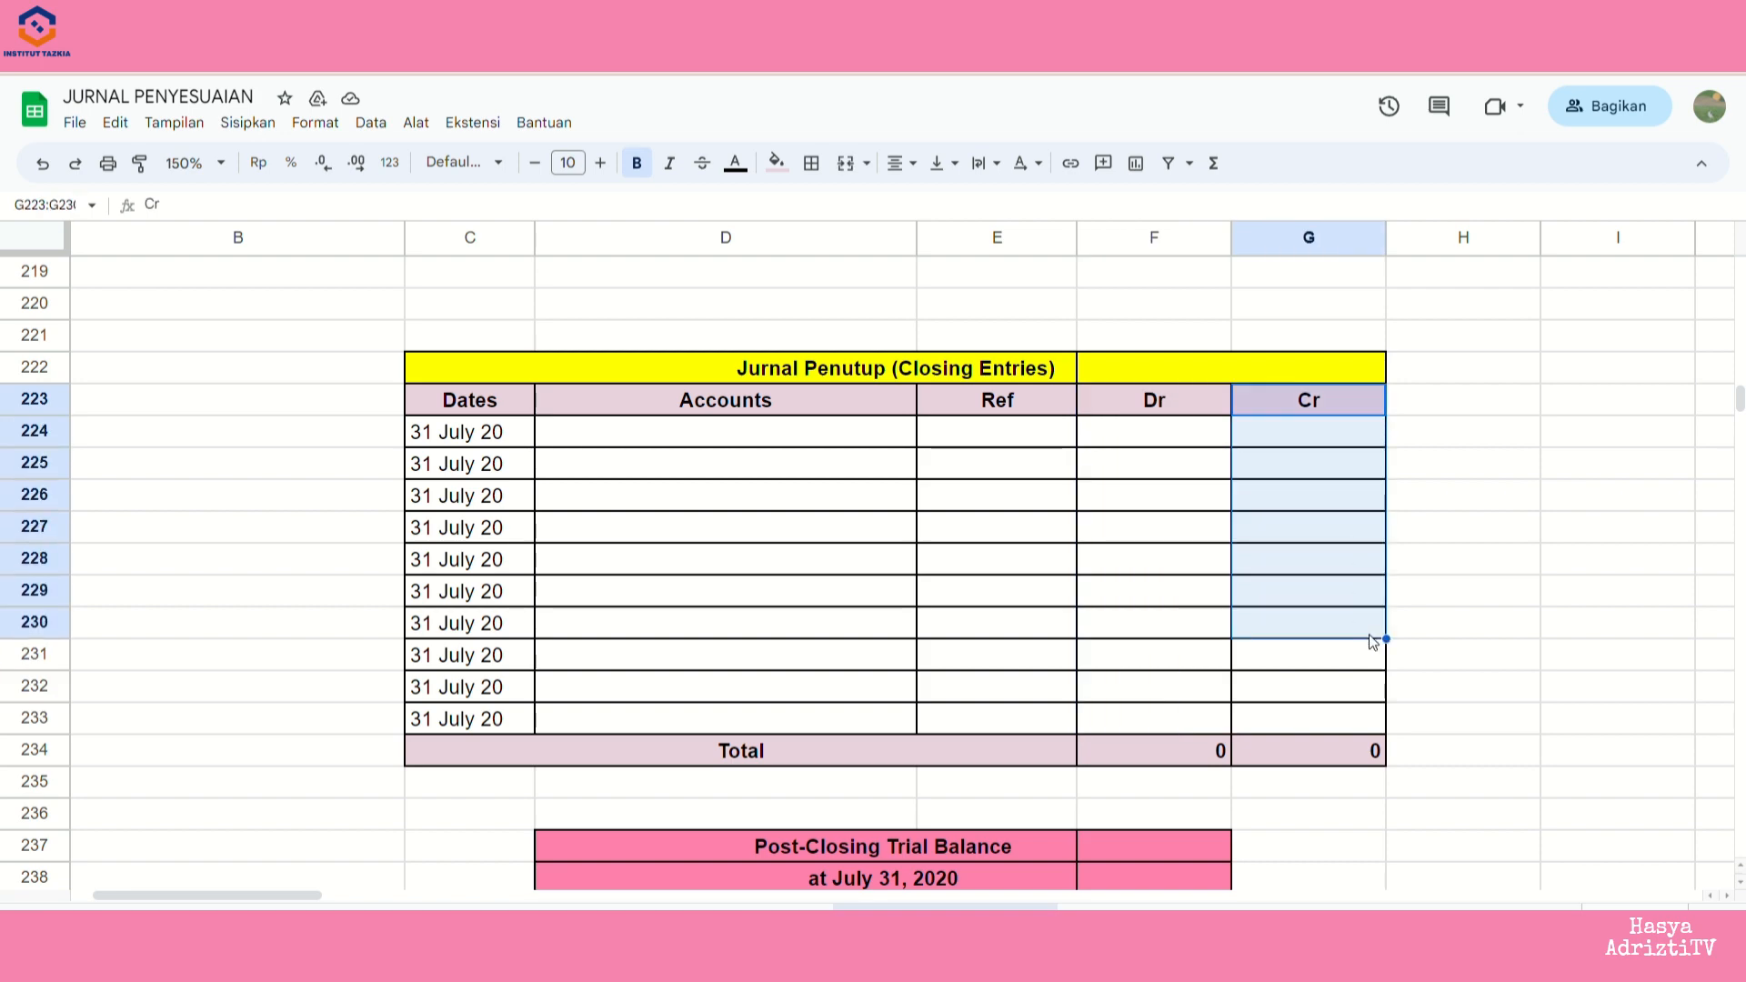
pyautogui.hscroll(10, 1379, 515)
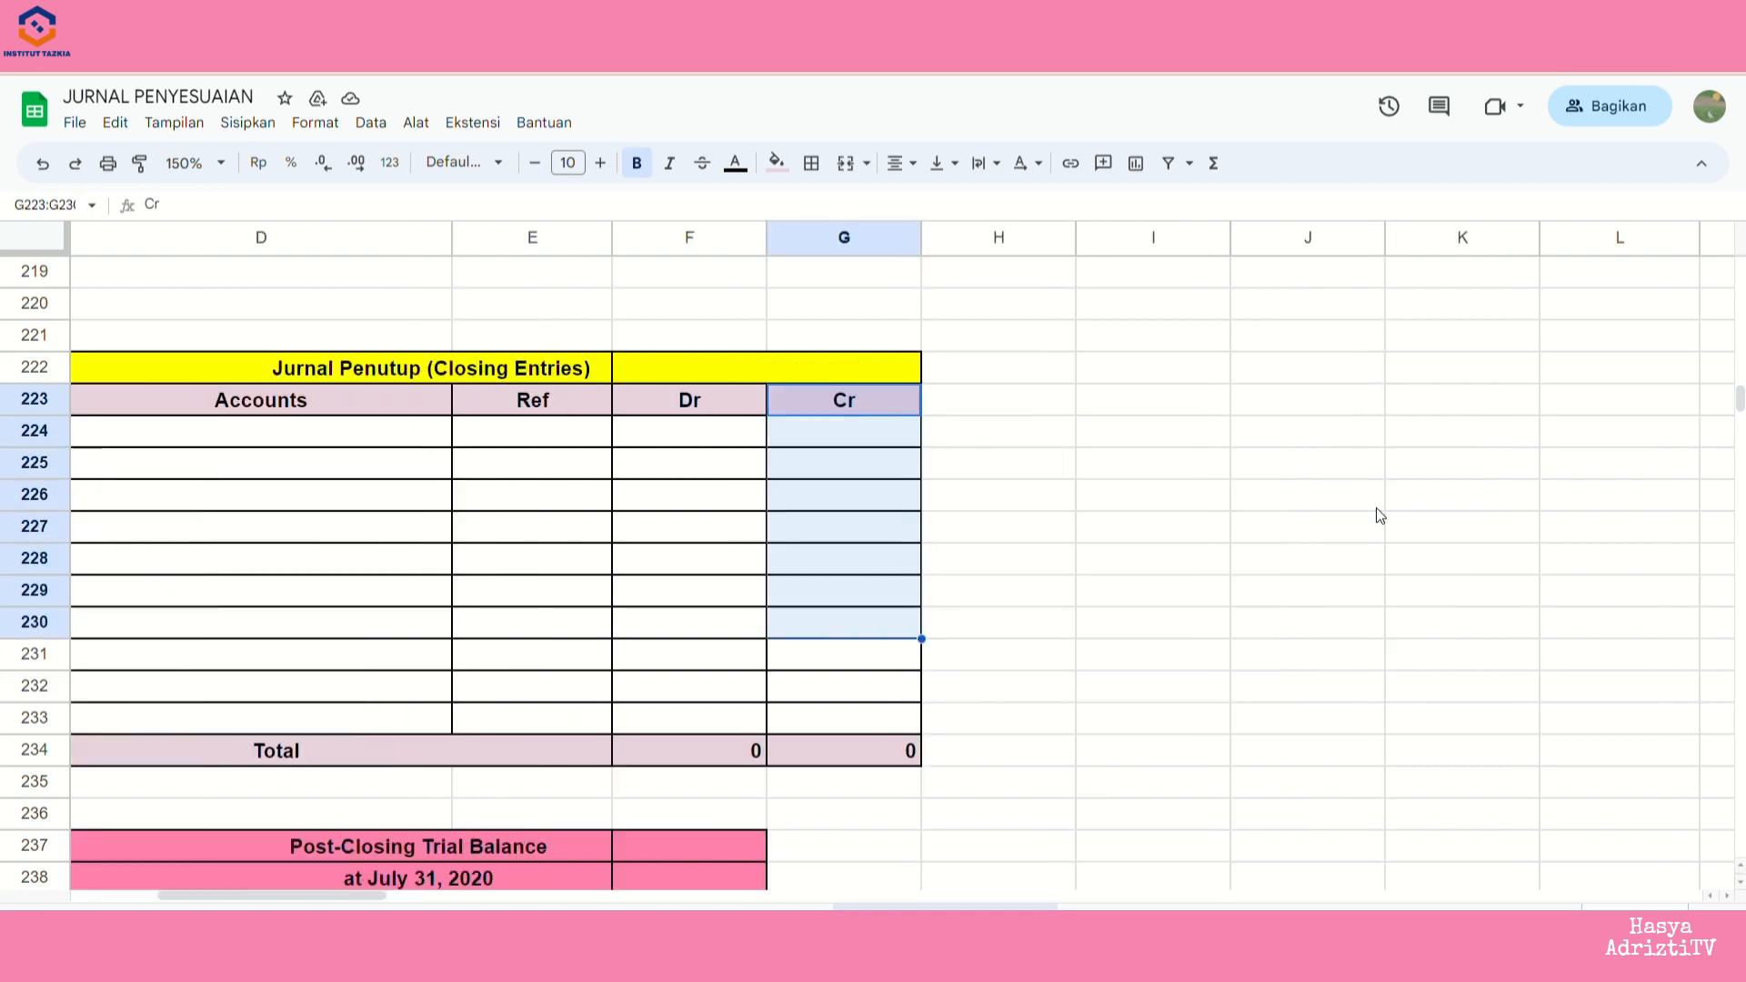
# - Examine the "Jurnal Penutup untuk Revenues" guide in column P, including its debit to Revenues and credit to Income summary
pyautogui.hscroll(2, 1377, 513)
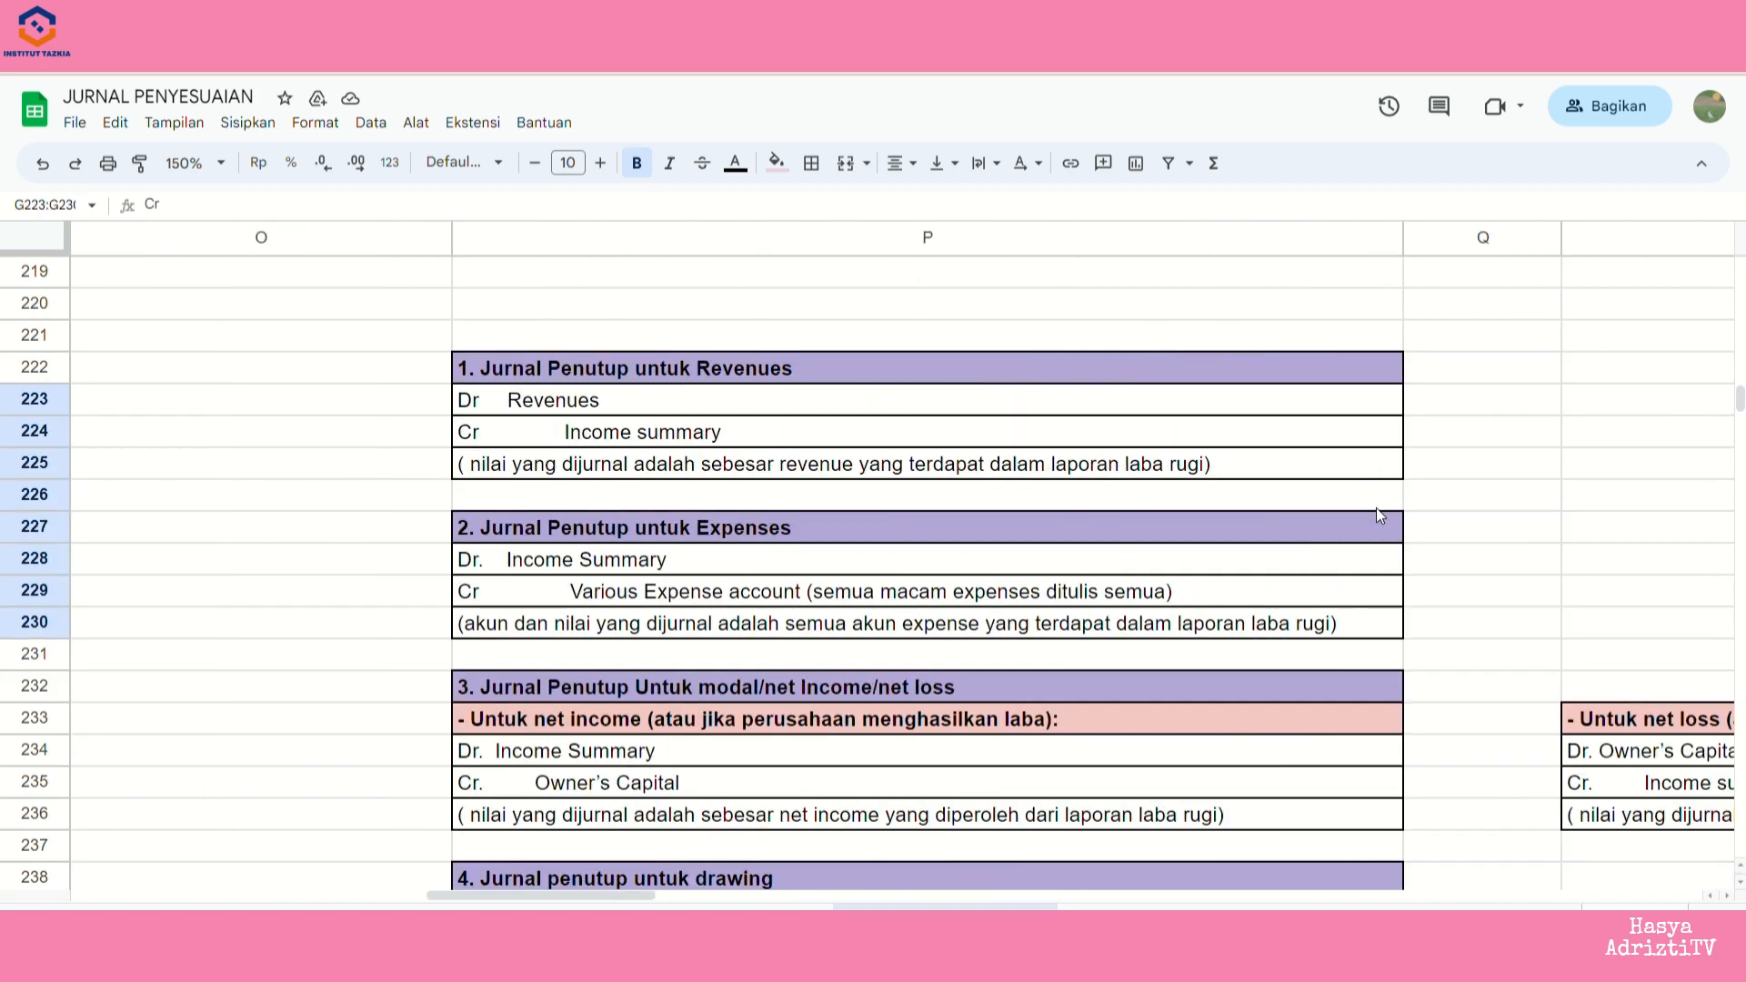
pyautogui.hscroll(3, 1377, 508)
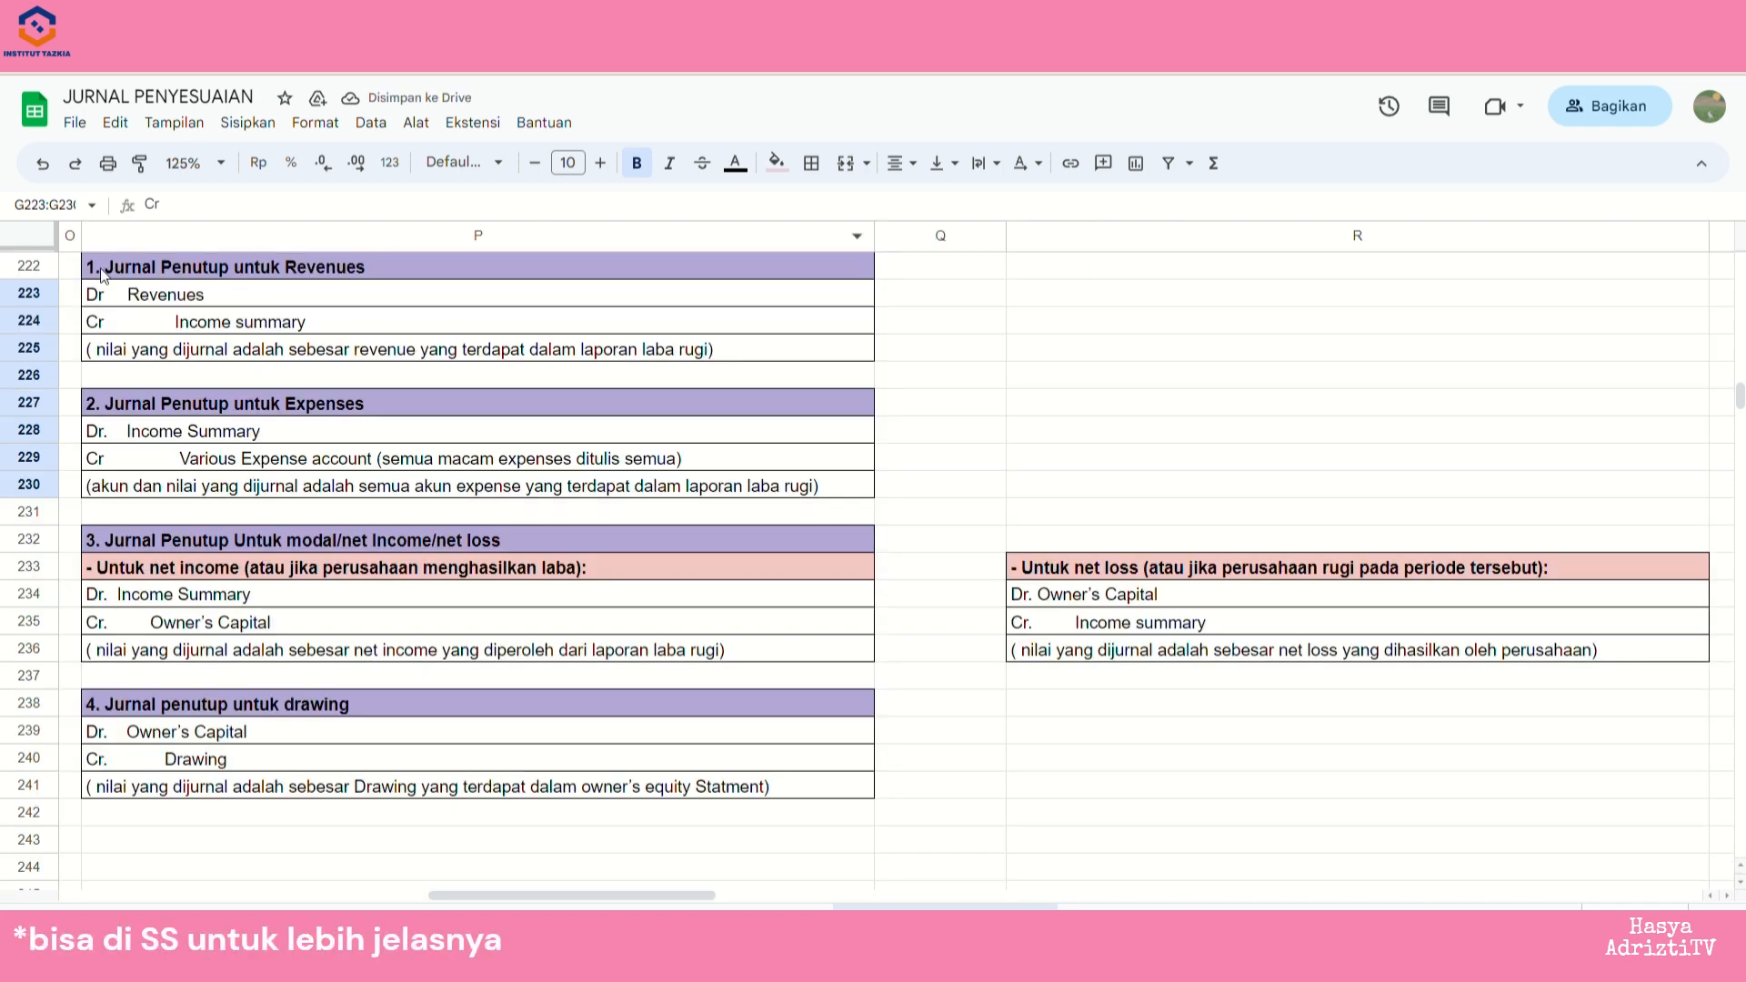
pyautogui.moveTo(160, 276); pyautogui.dragTo(260, 361)
pyautogui.click(137, 296)
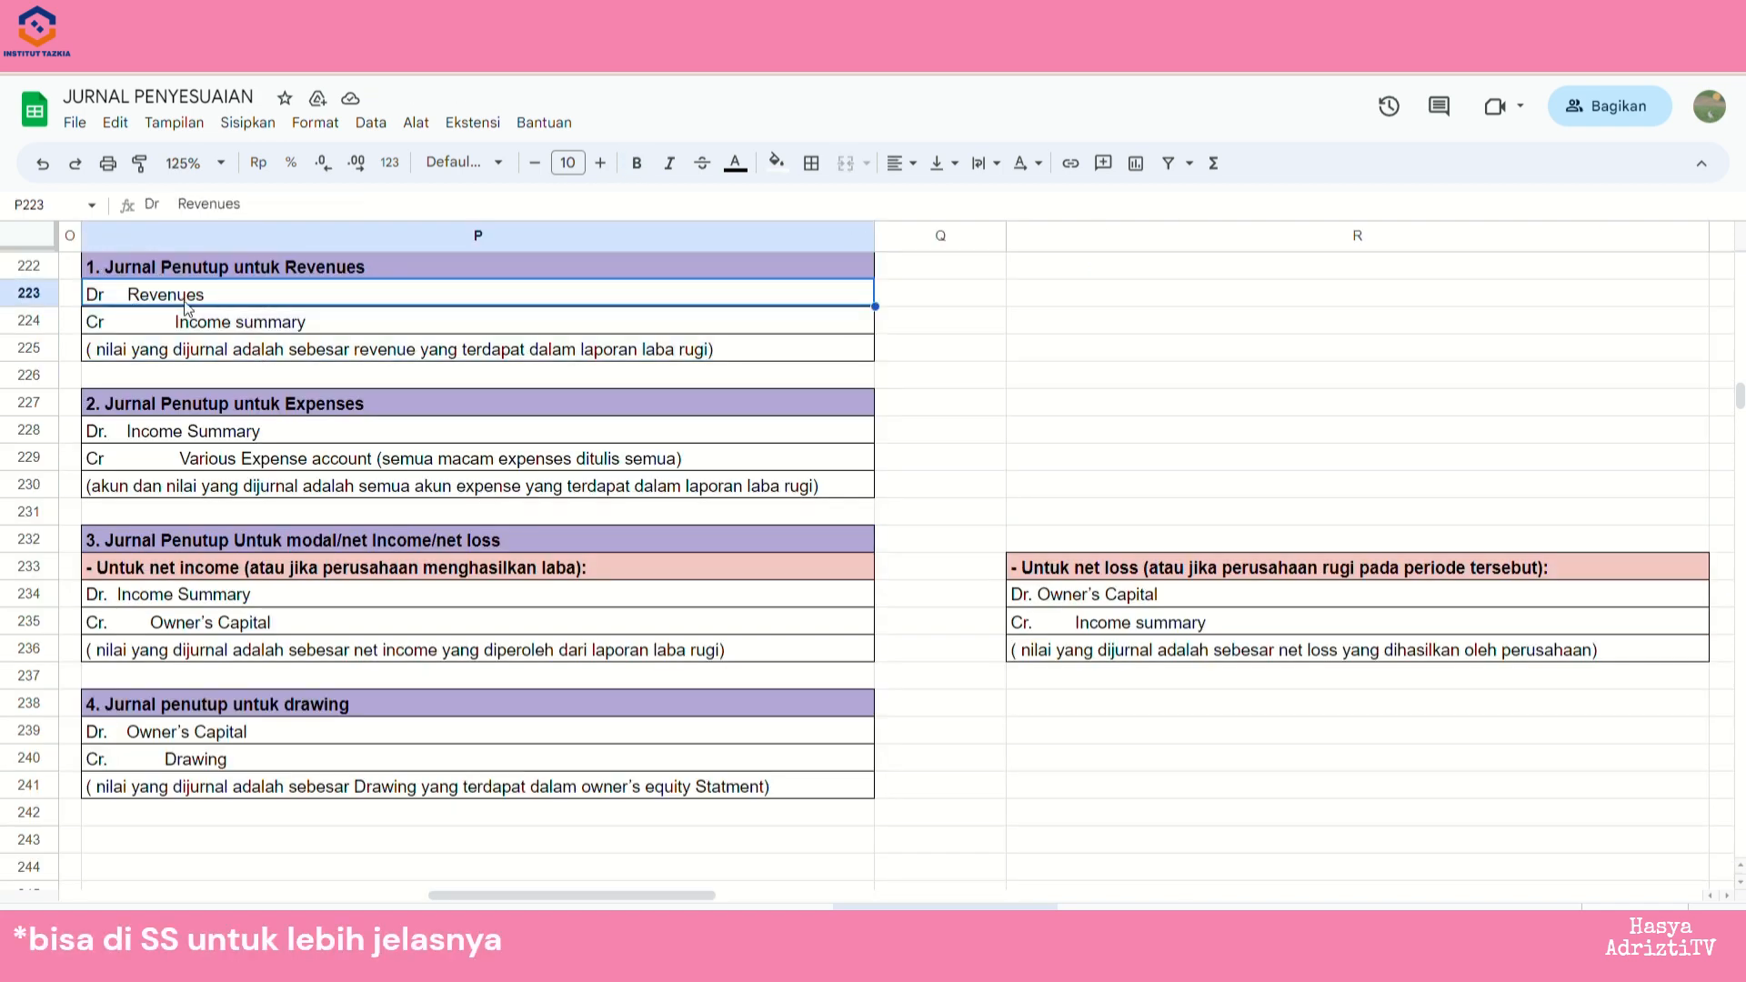
pyautogui.click(130, 335)
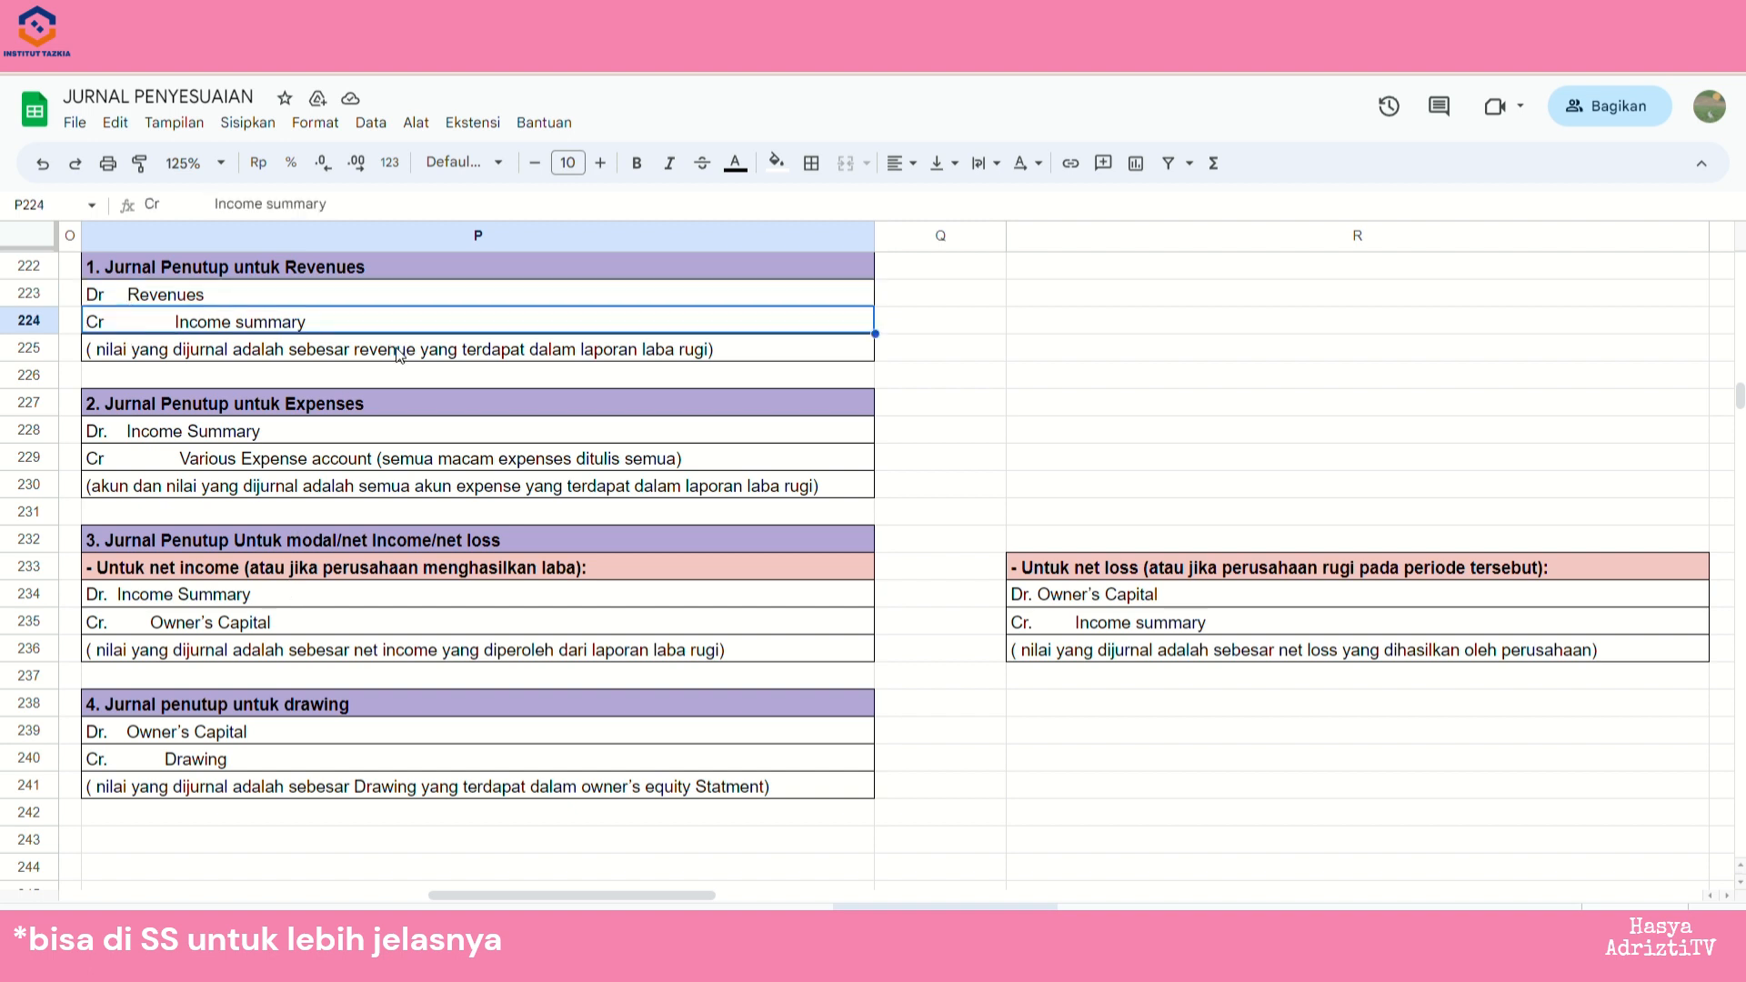
# - Examine the Income Statement's Service Revenues in F172 and Total Expense in F180 as source amounts for the closing entries
pyautogui.hscroll(-10, 528, 491)
pyautogui.scroll(10, 526, 484)
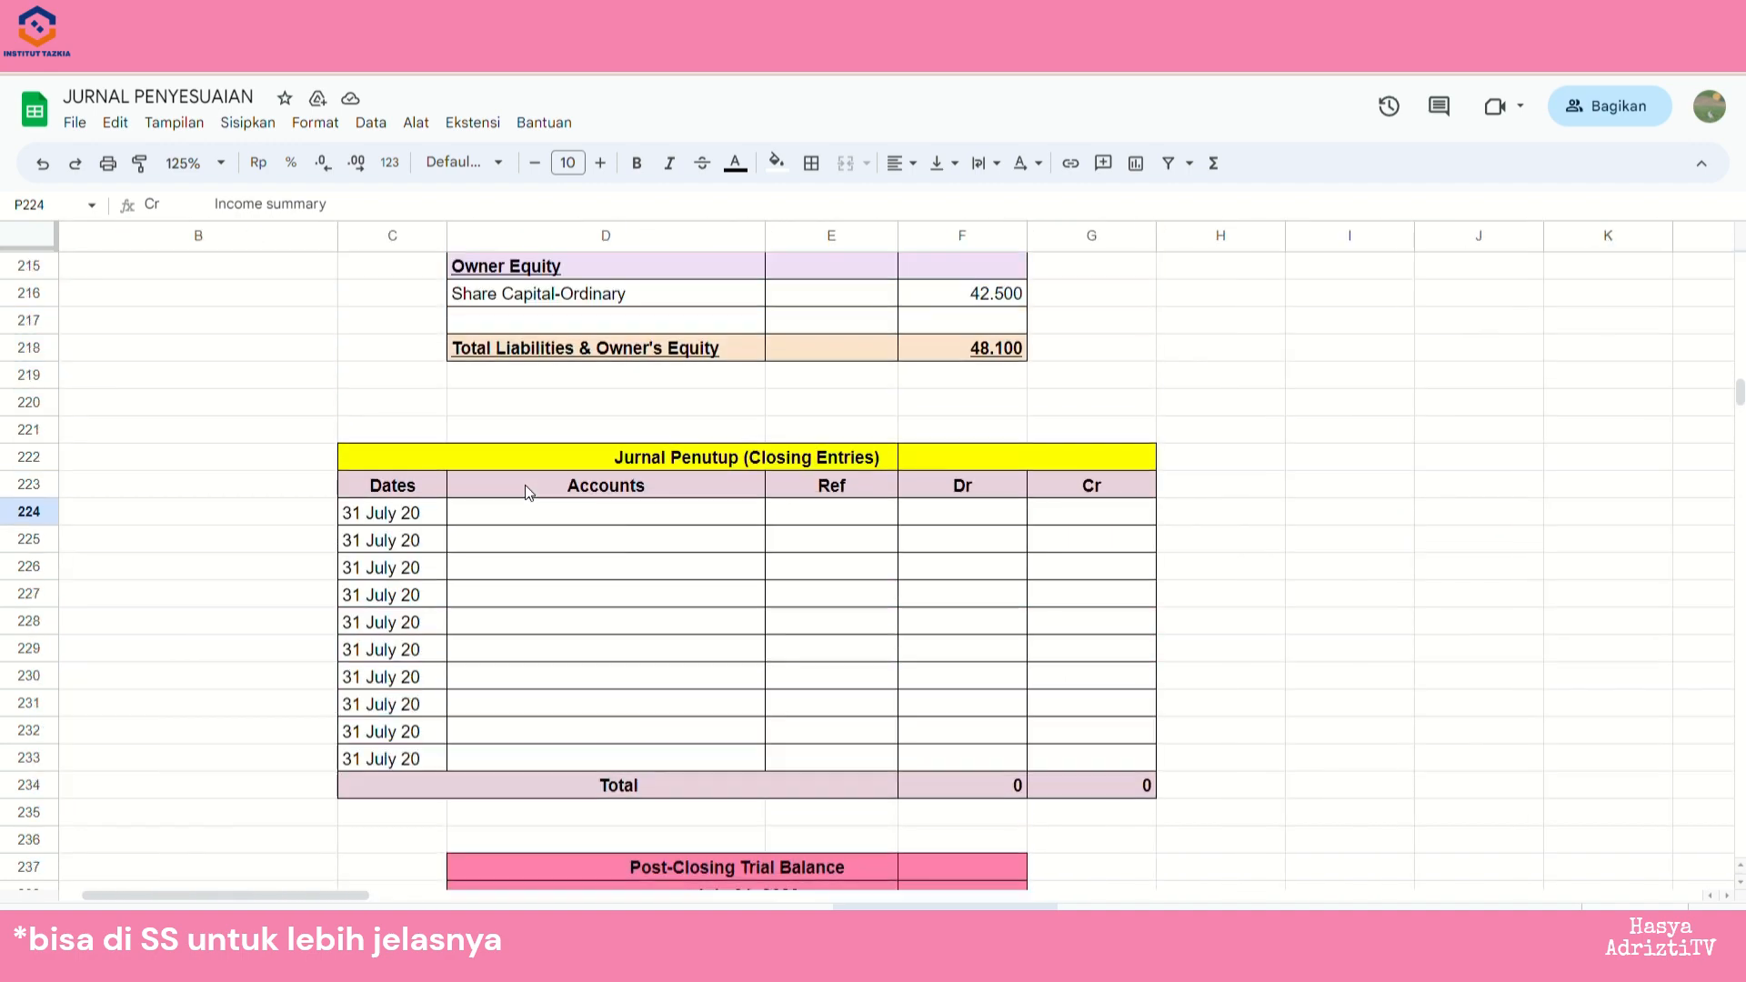
pyautogui.scroll(5, 526, 484)
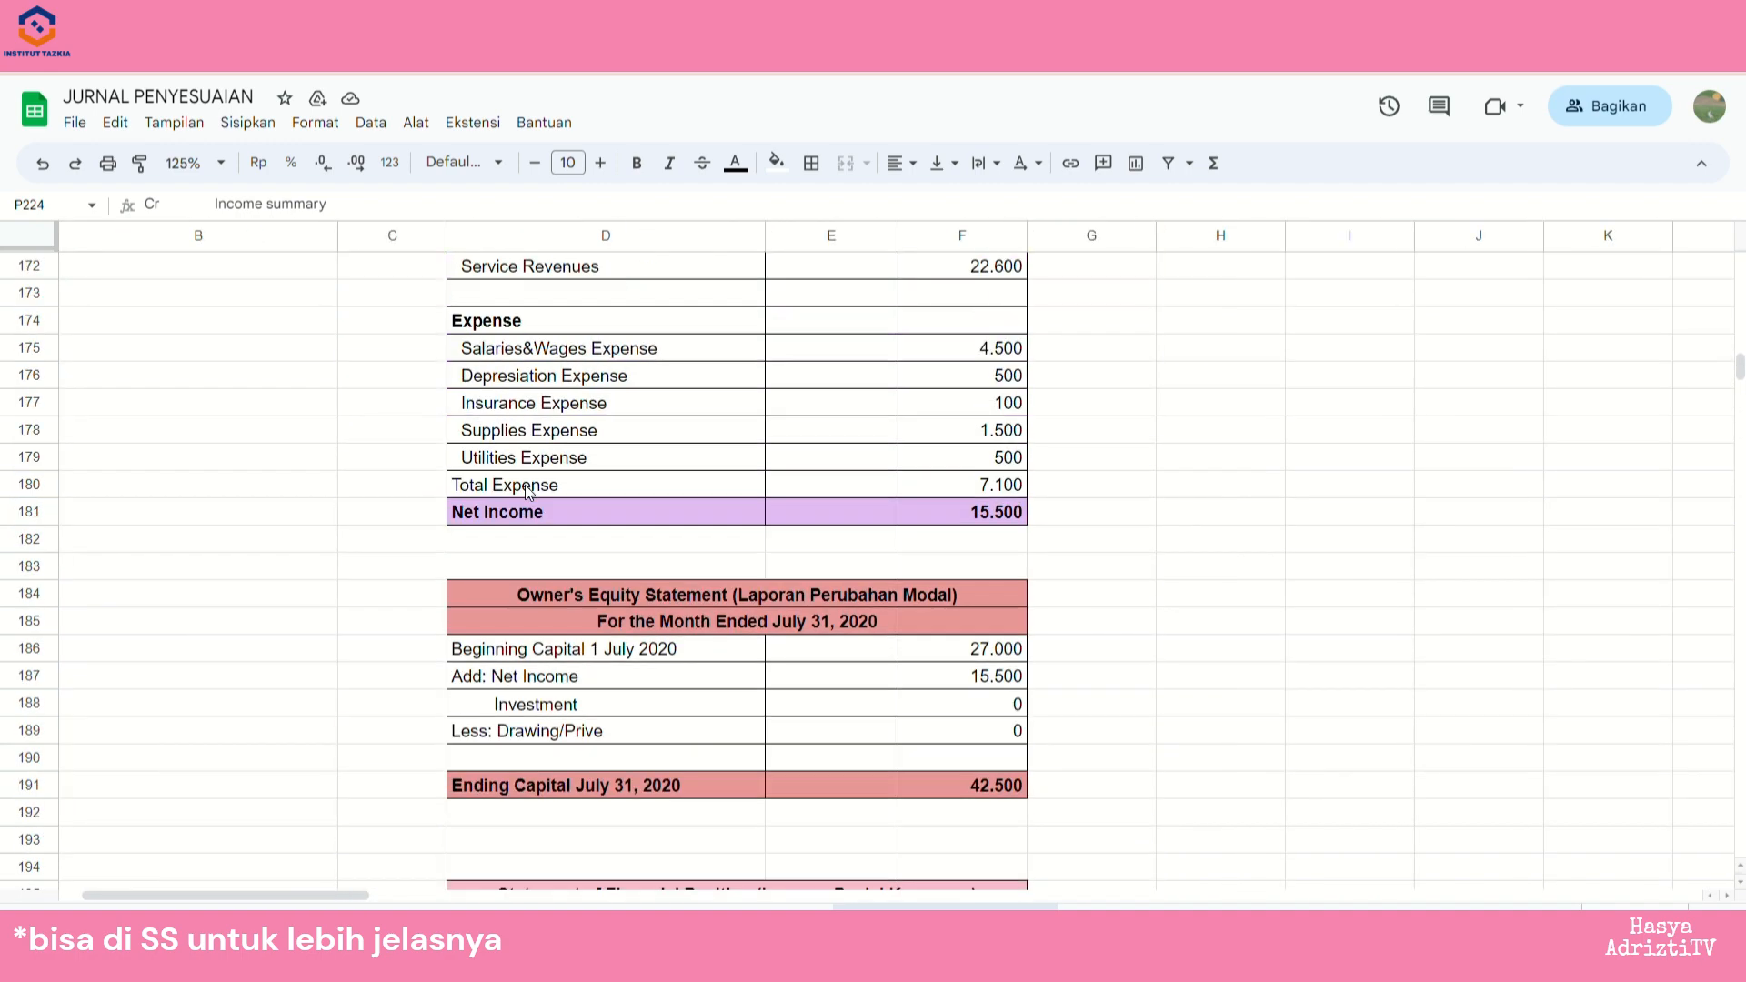
pyautogui.click(915, 457)
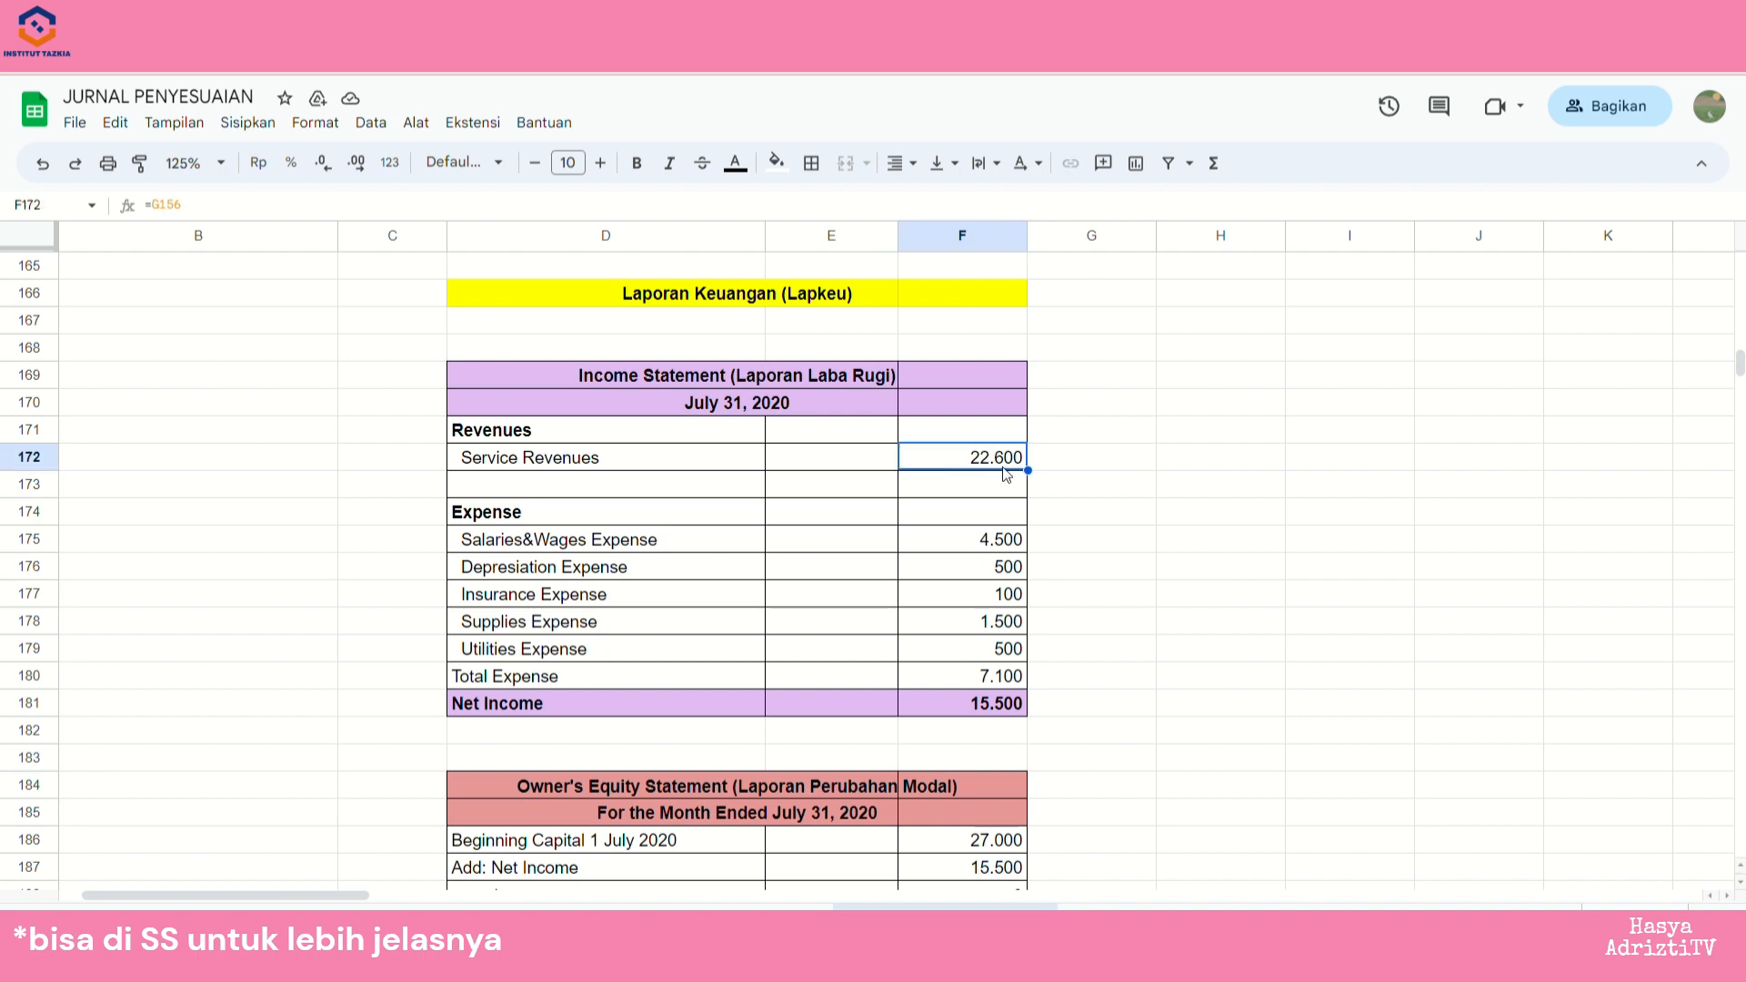
pyautogui.click(954, 678)
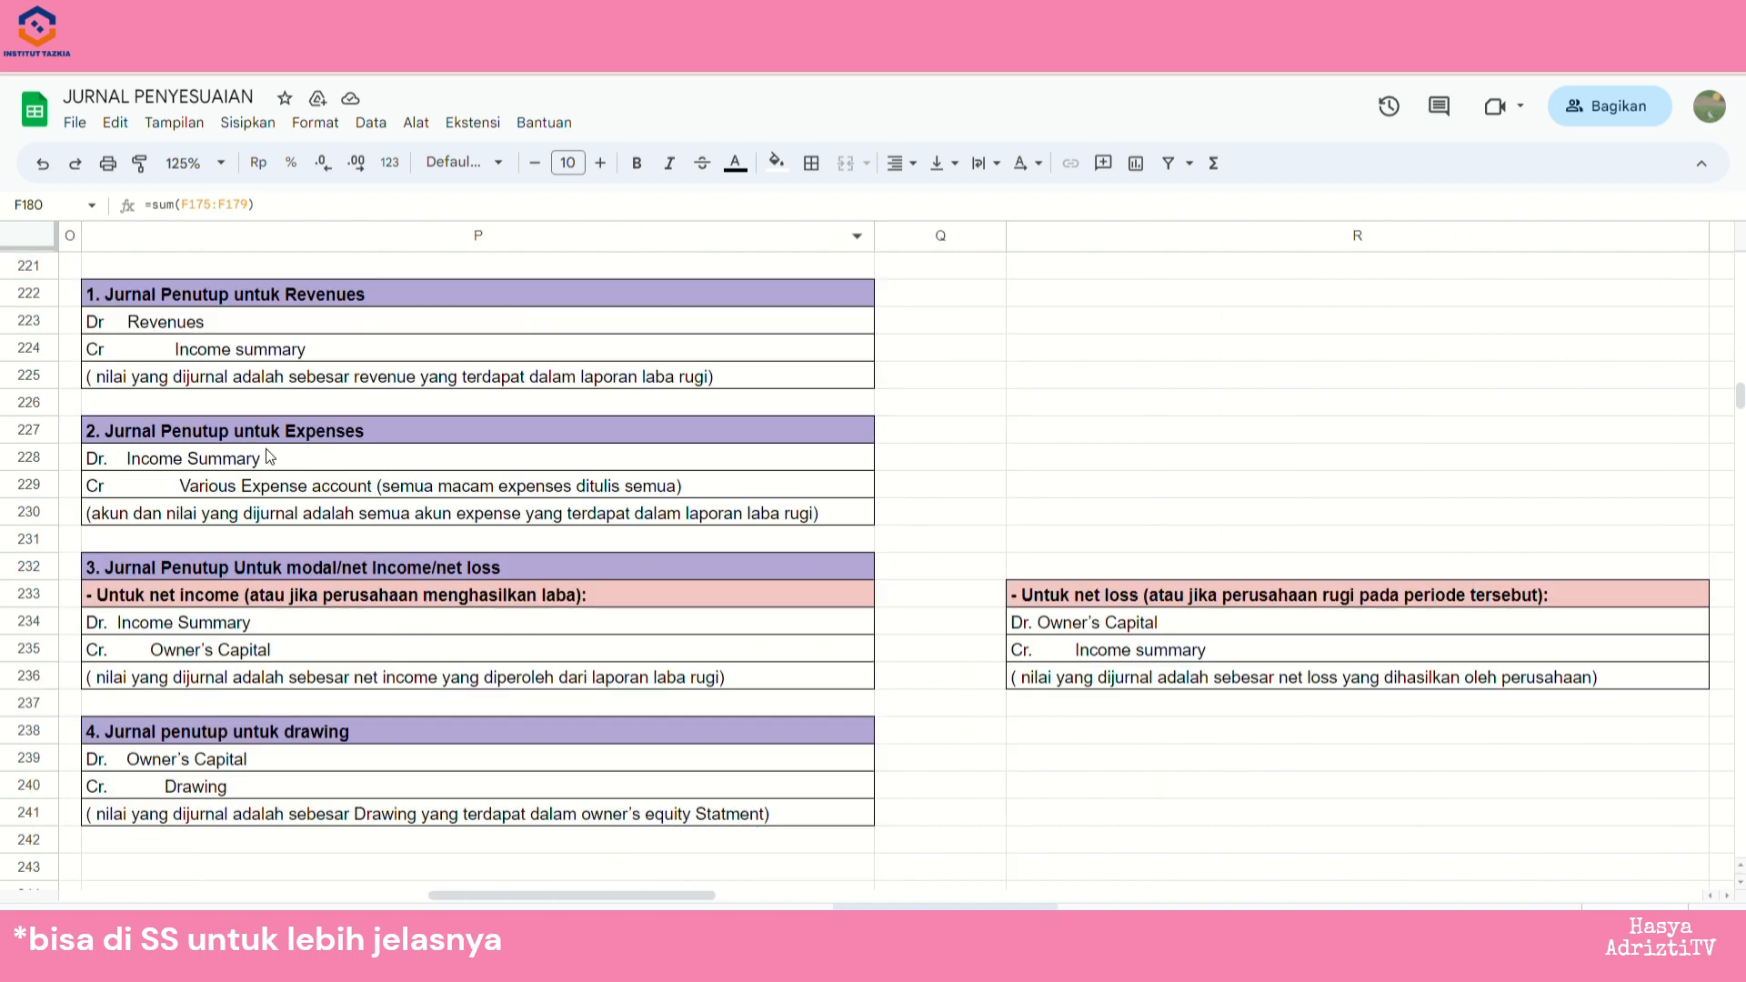
# - Examine the "Jurnal Penutup untuk Expenses" guide and the matching expense accounts in D175:D179 of the Income Statement
pyautogui.click(117, 466)
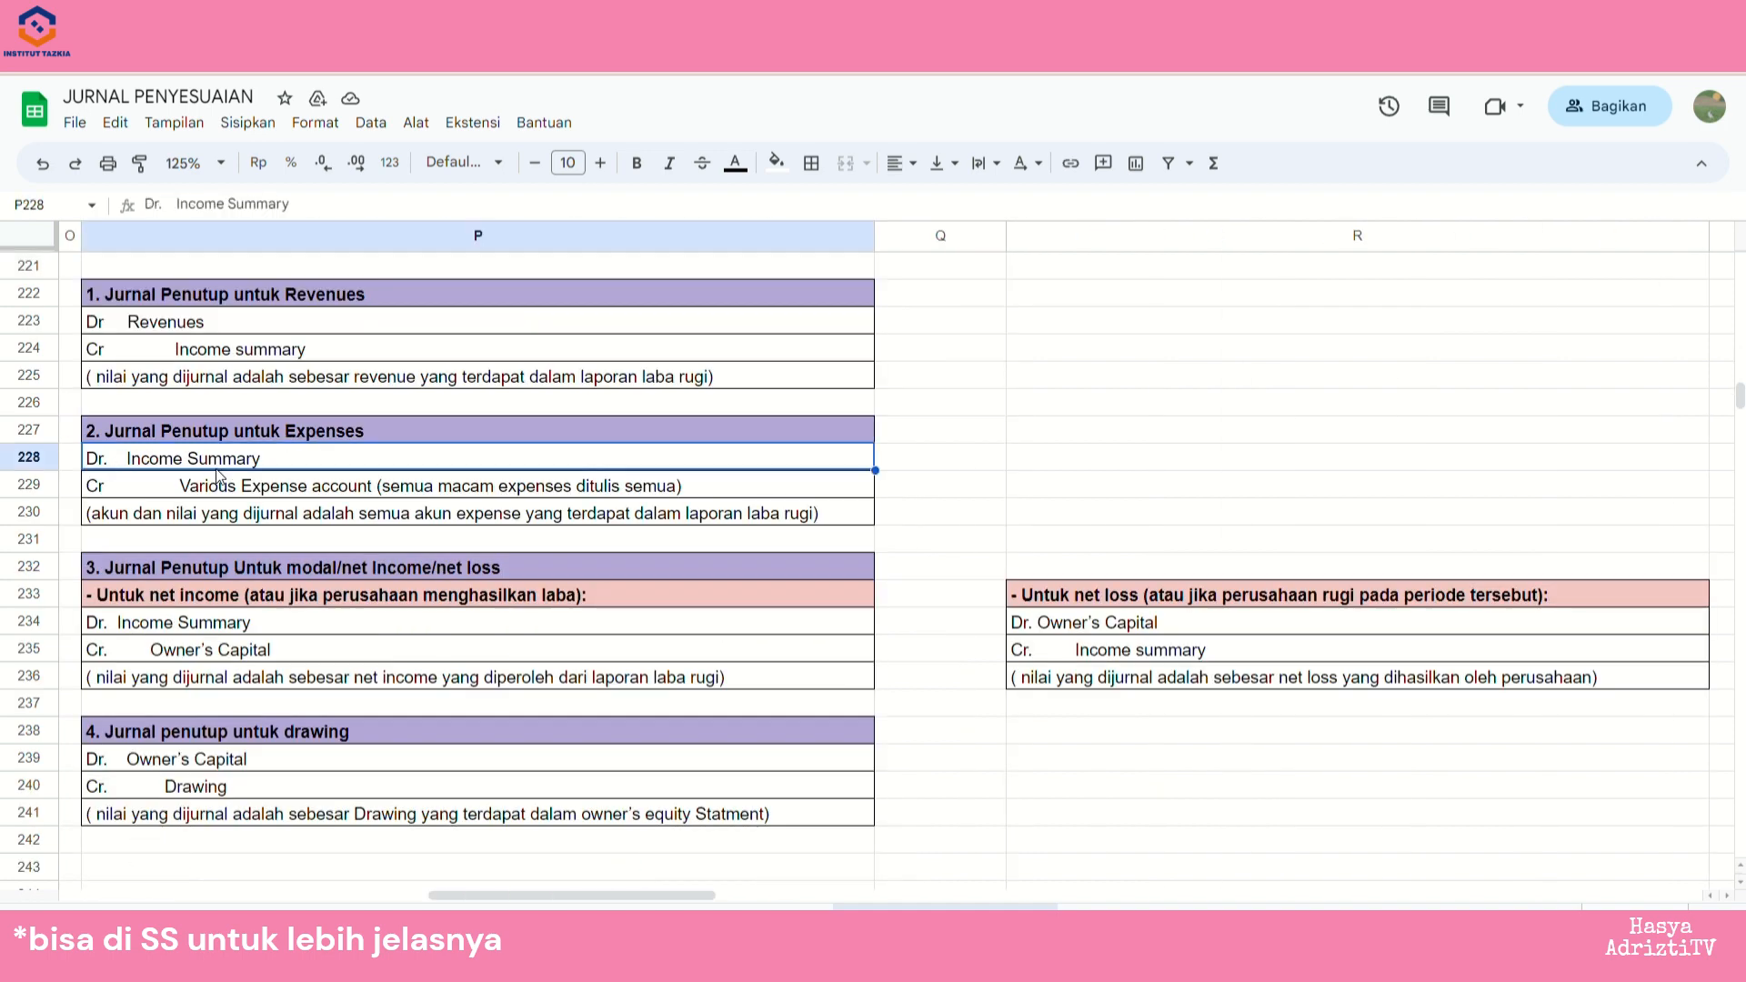
pyautogui.click(129, 494)
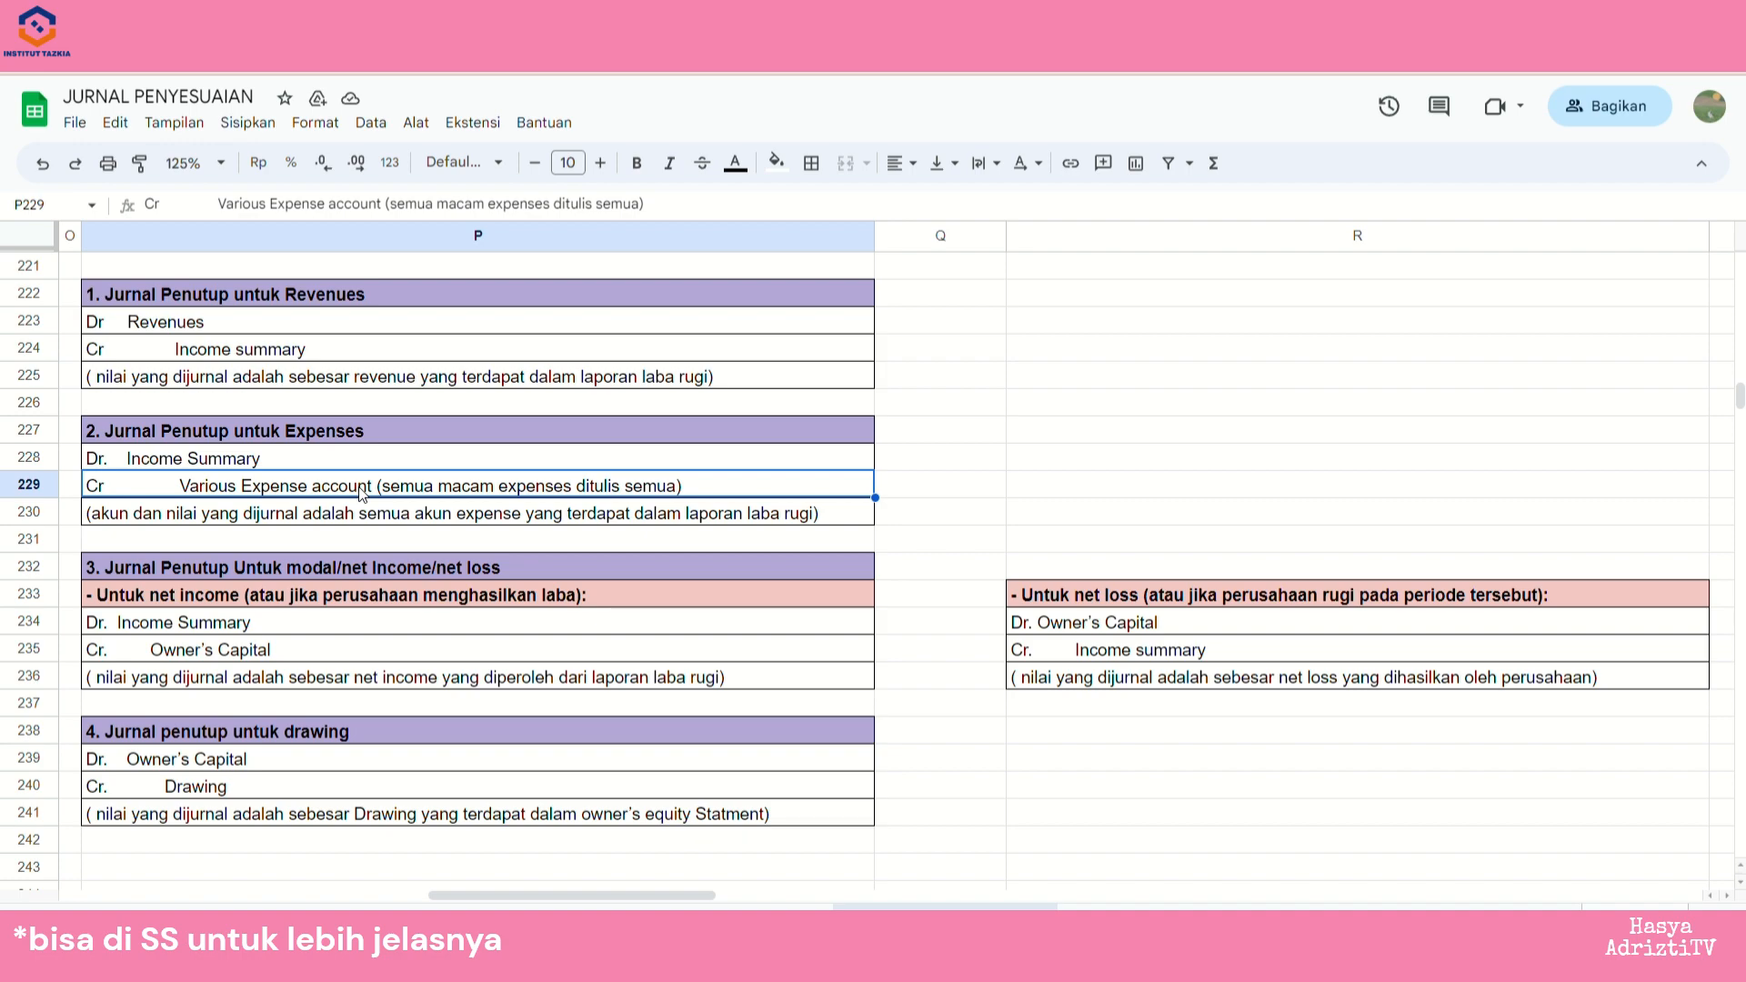
pyautogui.hscroll(-10, 455, 496)
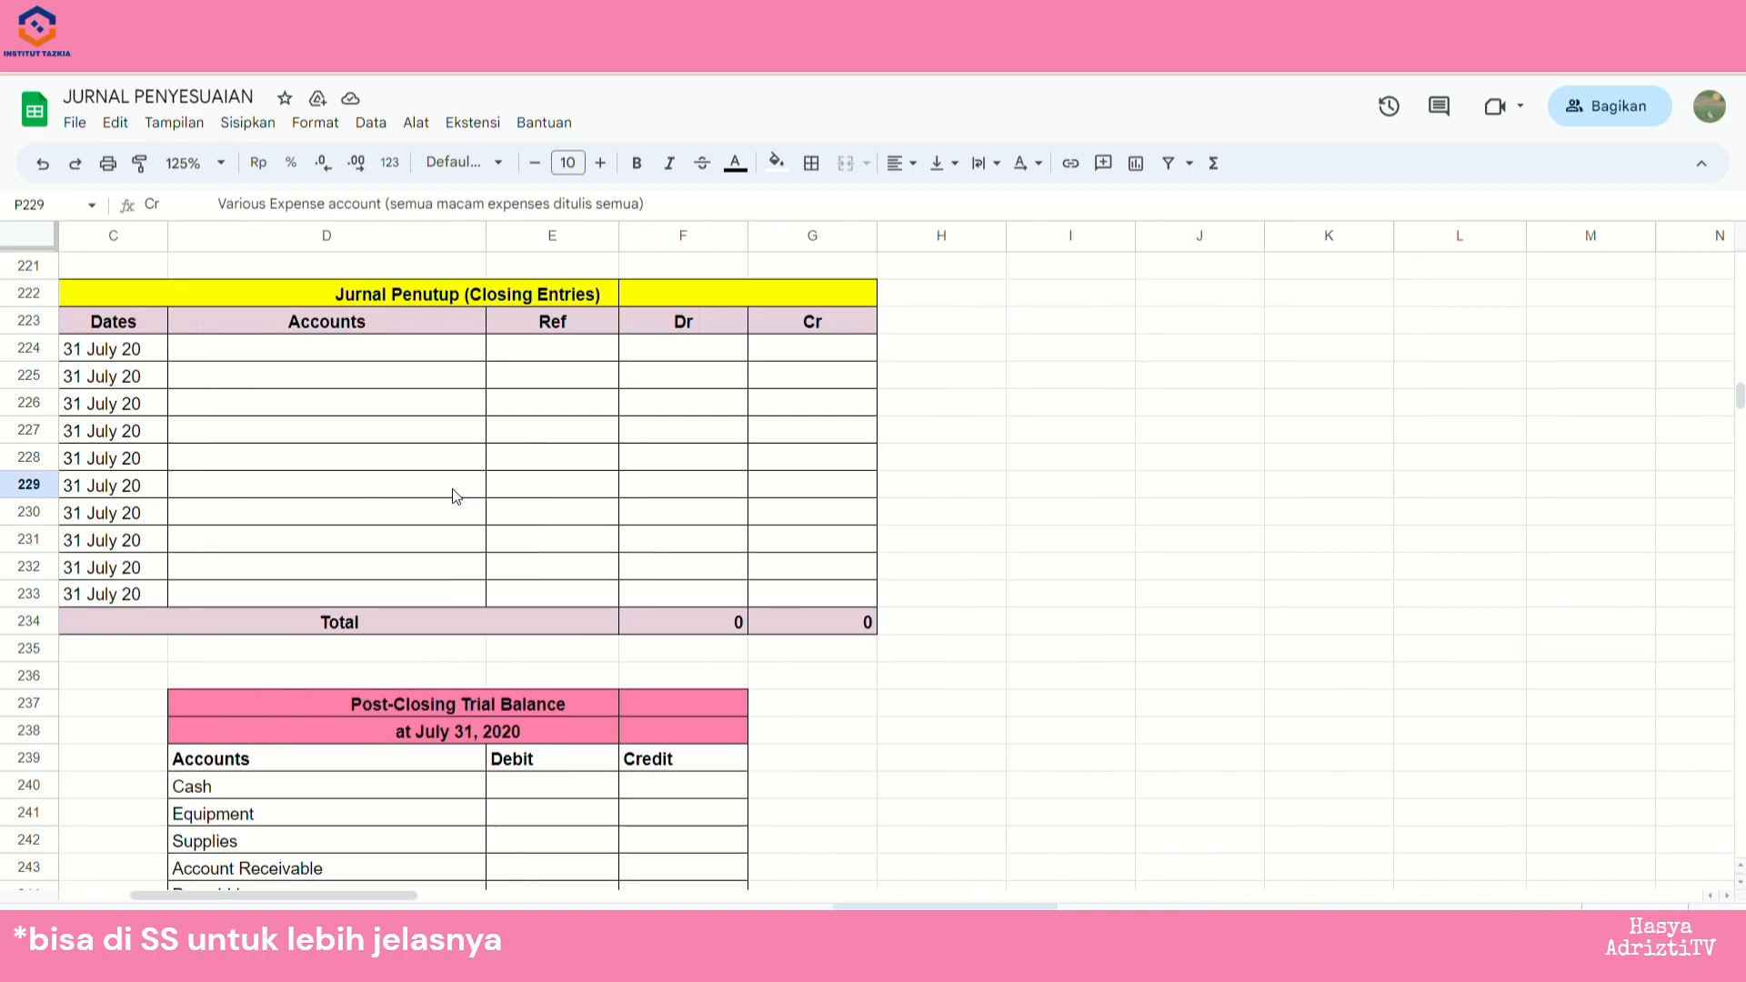
pyautogui.scroll(9, 454, 496)
pyautogui.scroll(8, 453, 491)
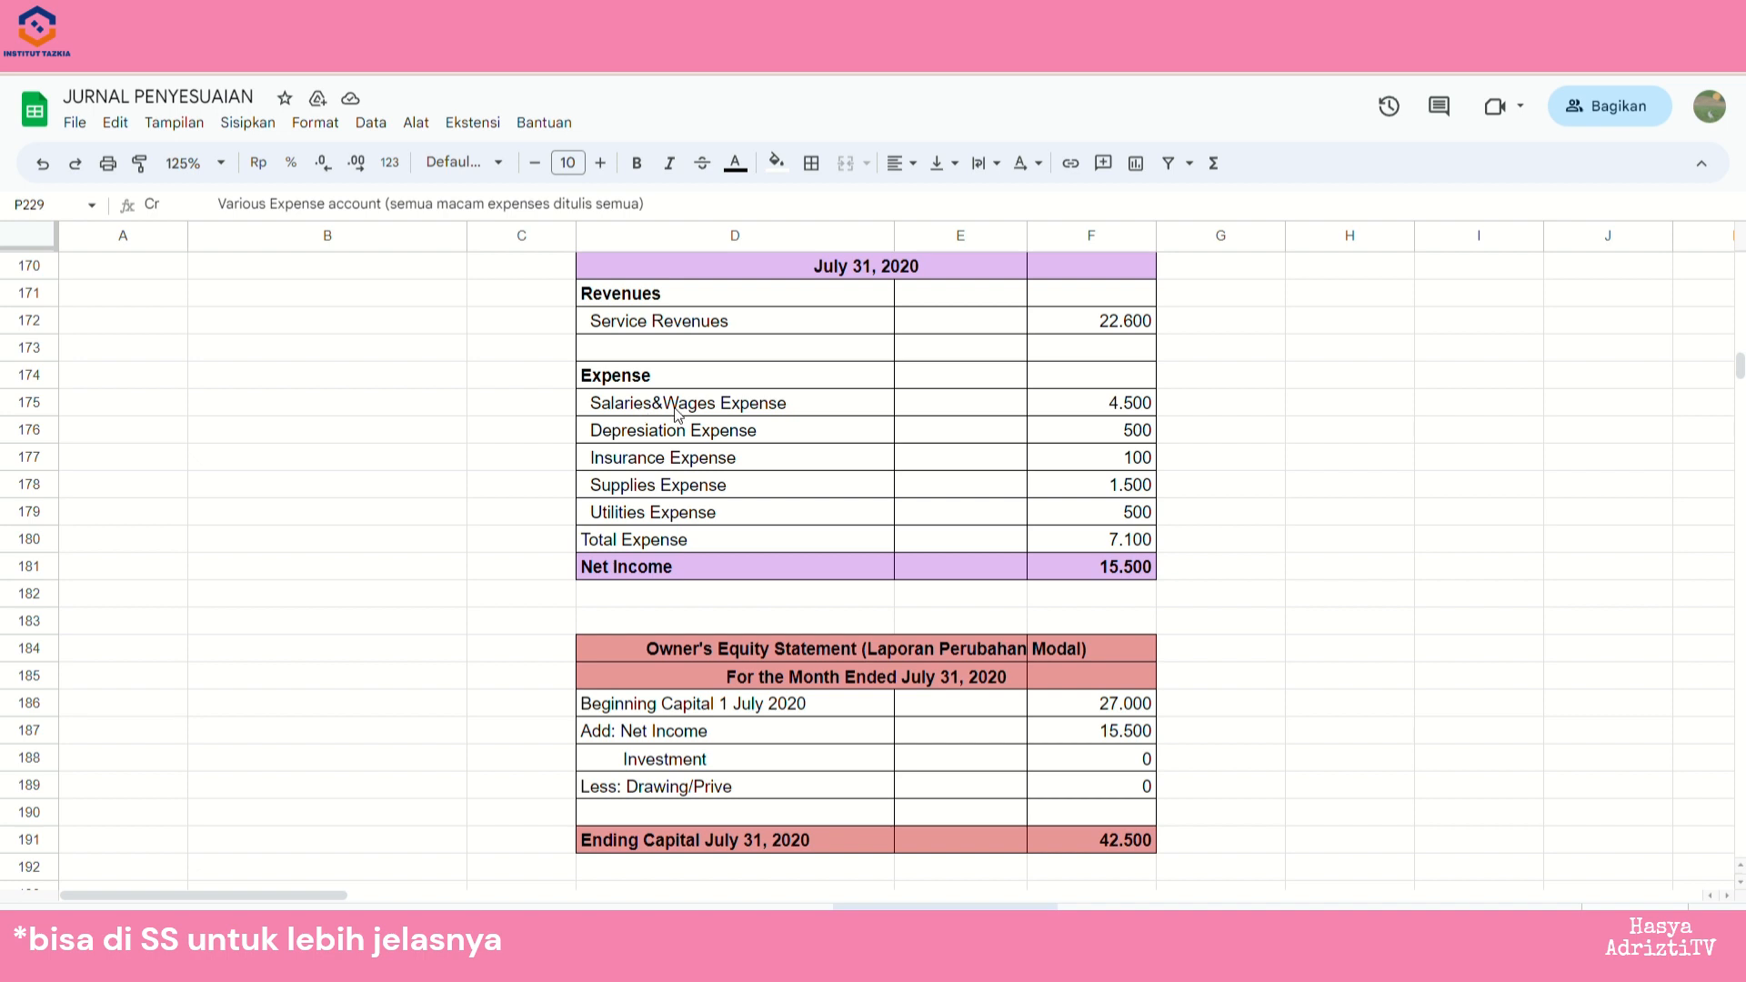
pyautogui.moveTo(677, 410); pyautogui.dragTo(677, 519)
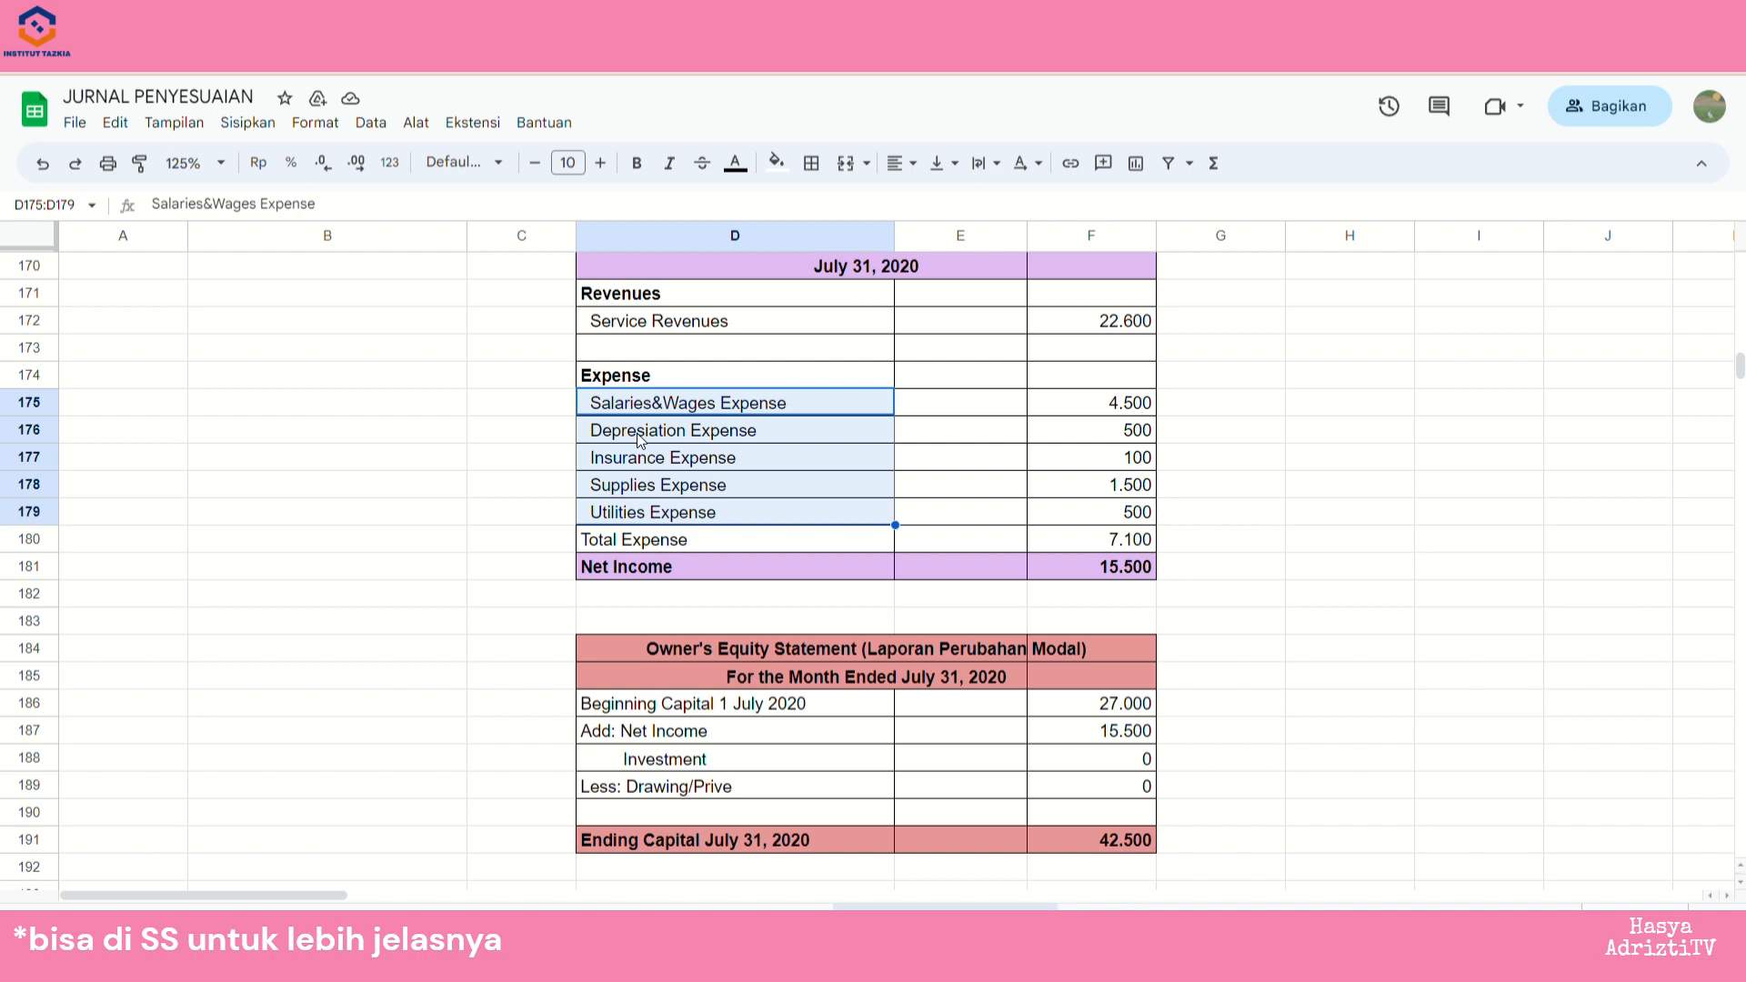
pyautogui.moveTo(764, 403); pyautogui.dragTo(761, 511)
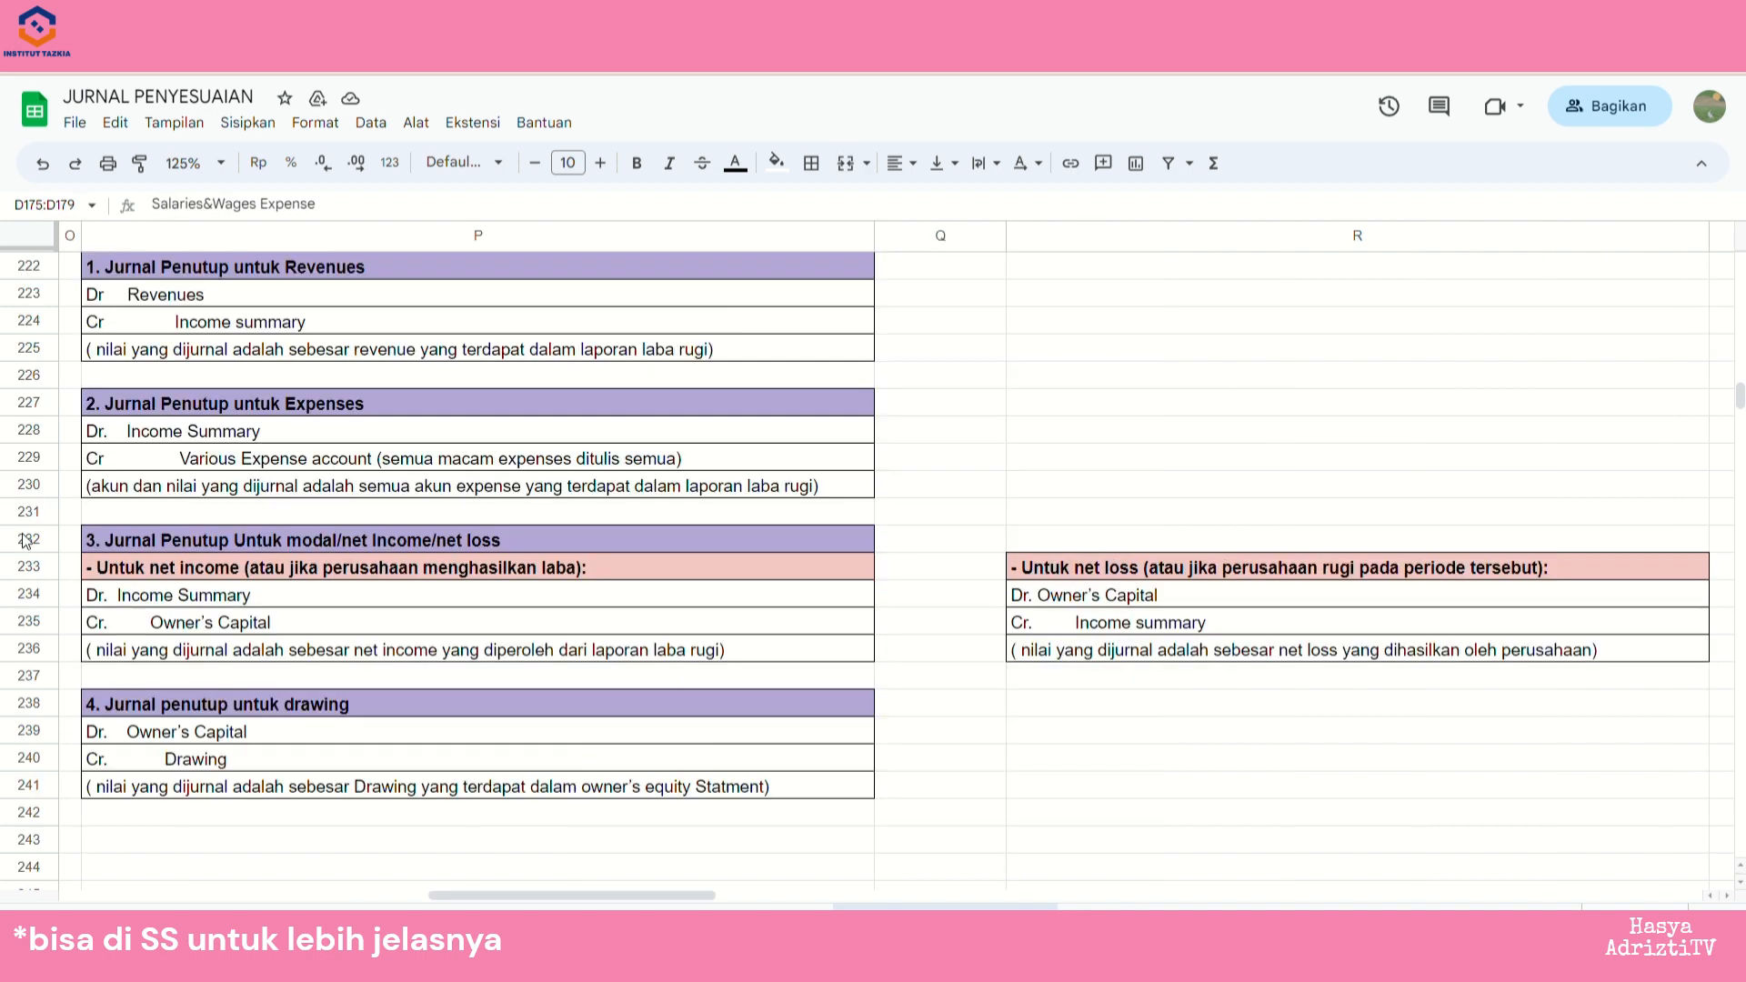
# - Compare how Income Summary is used in the revenue and expense closing-entry guides in P222:P229
pyautogui.click(189, 464)
pyautogui.click(150, 436)
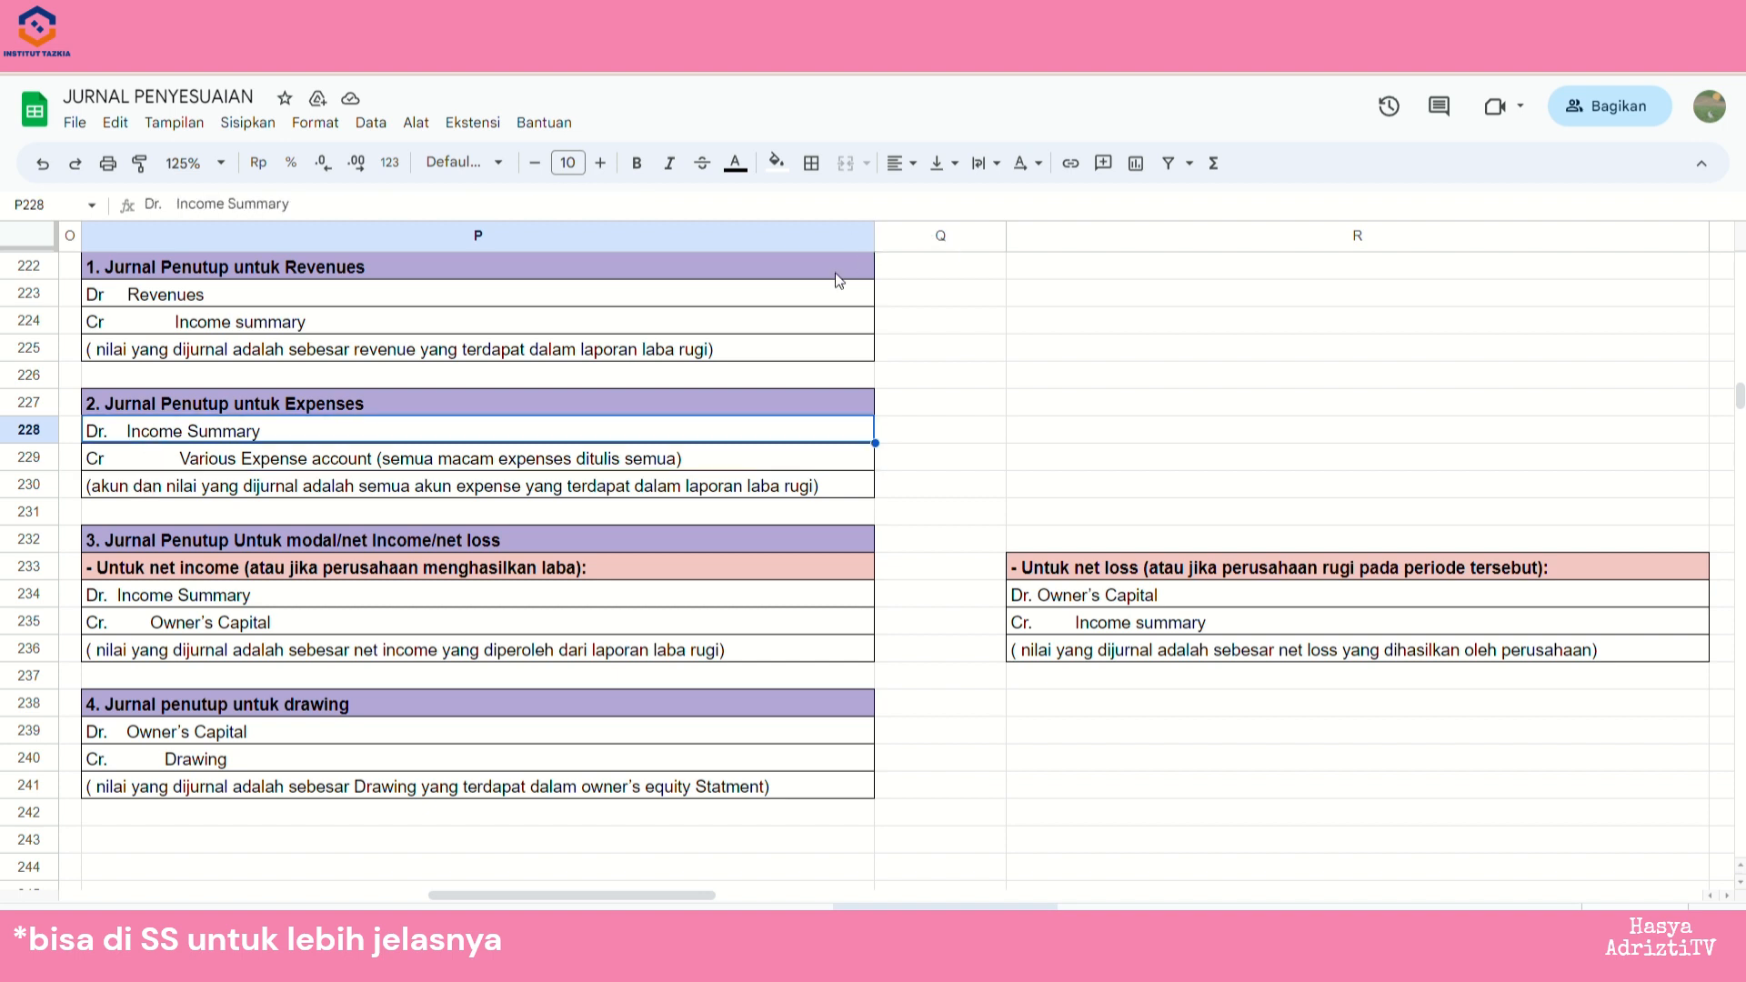
pyautogui.moveTo(839, 273); pyautogui.dragTo(846, 308)
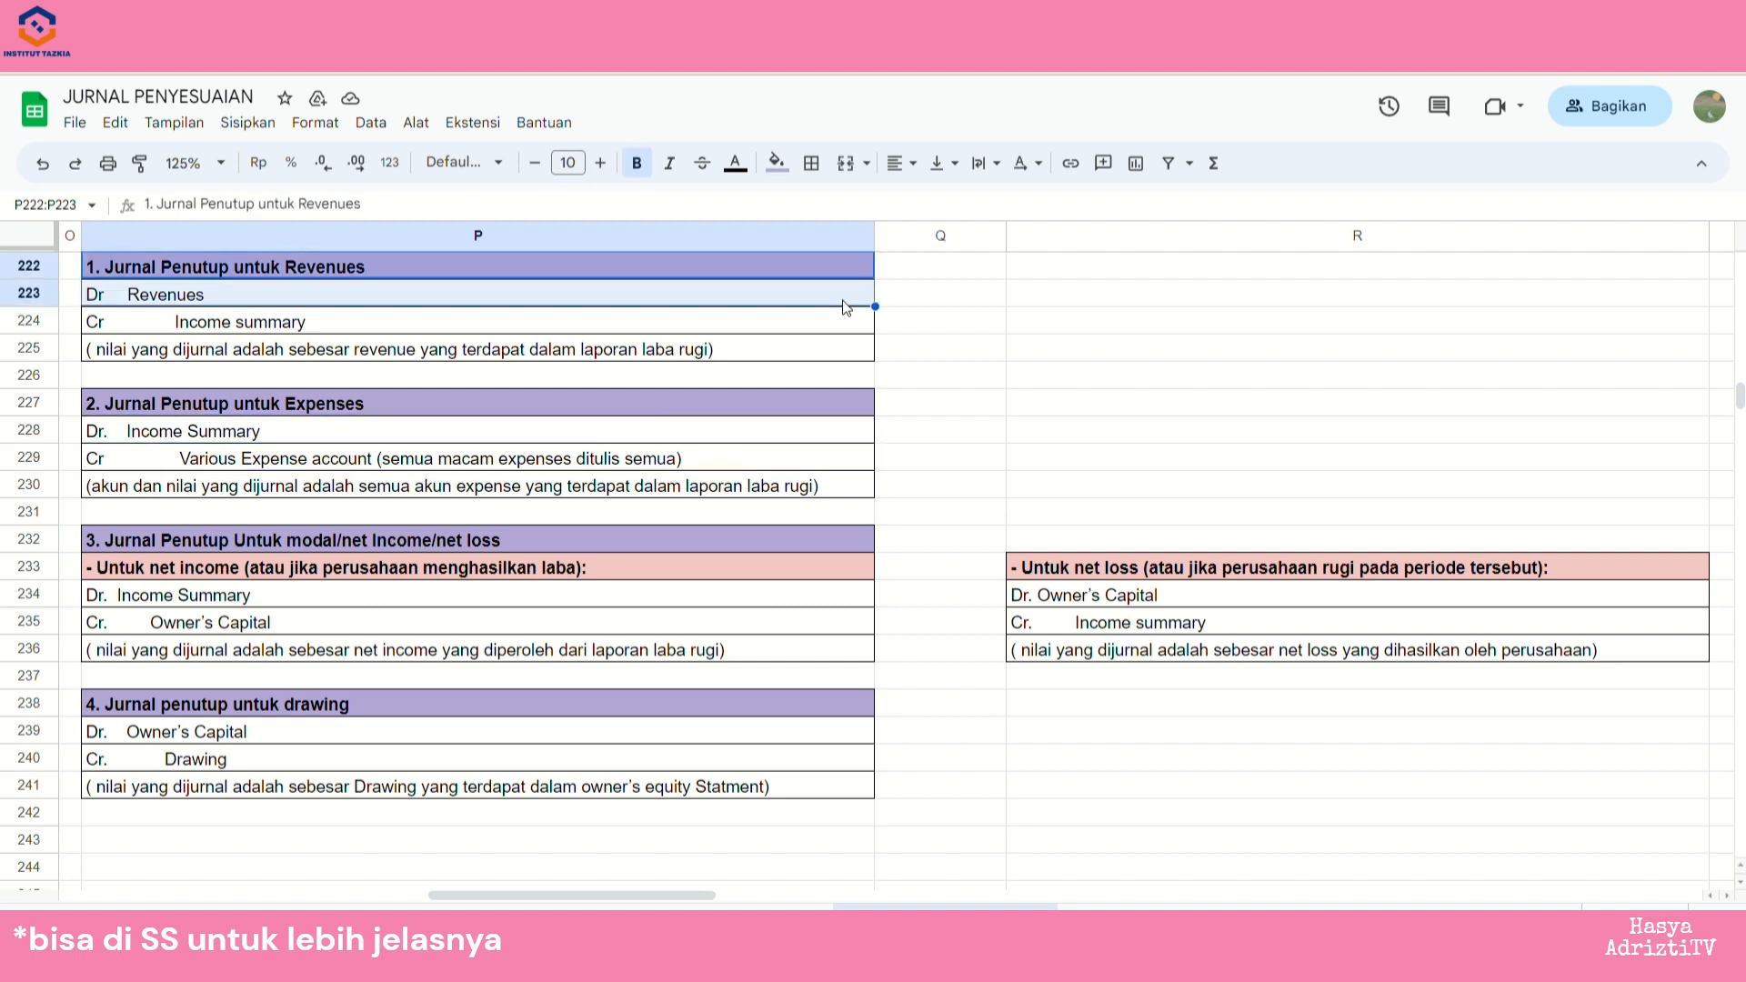
pyautogui.click(760, 333)
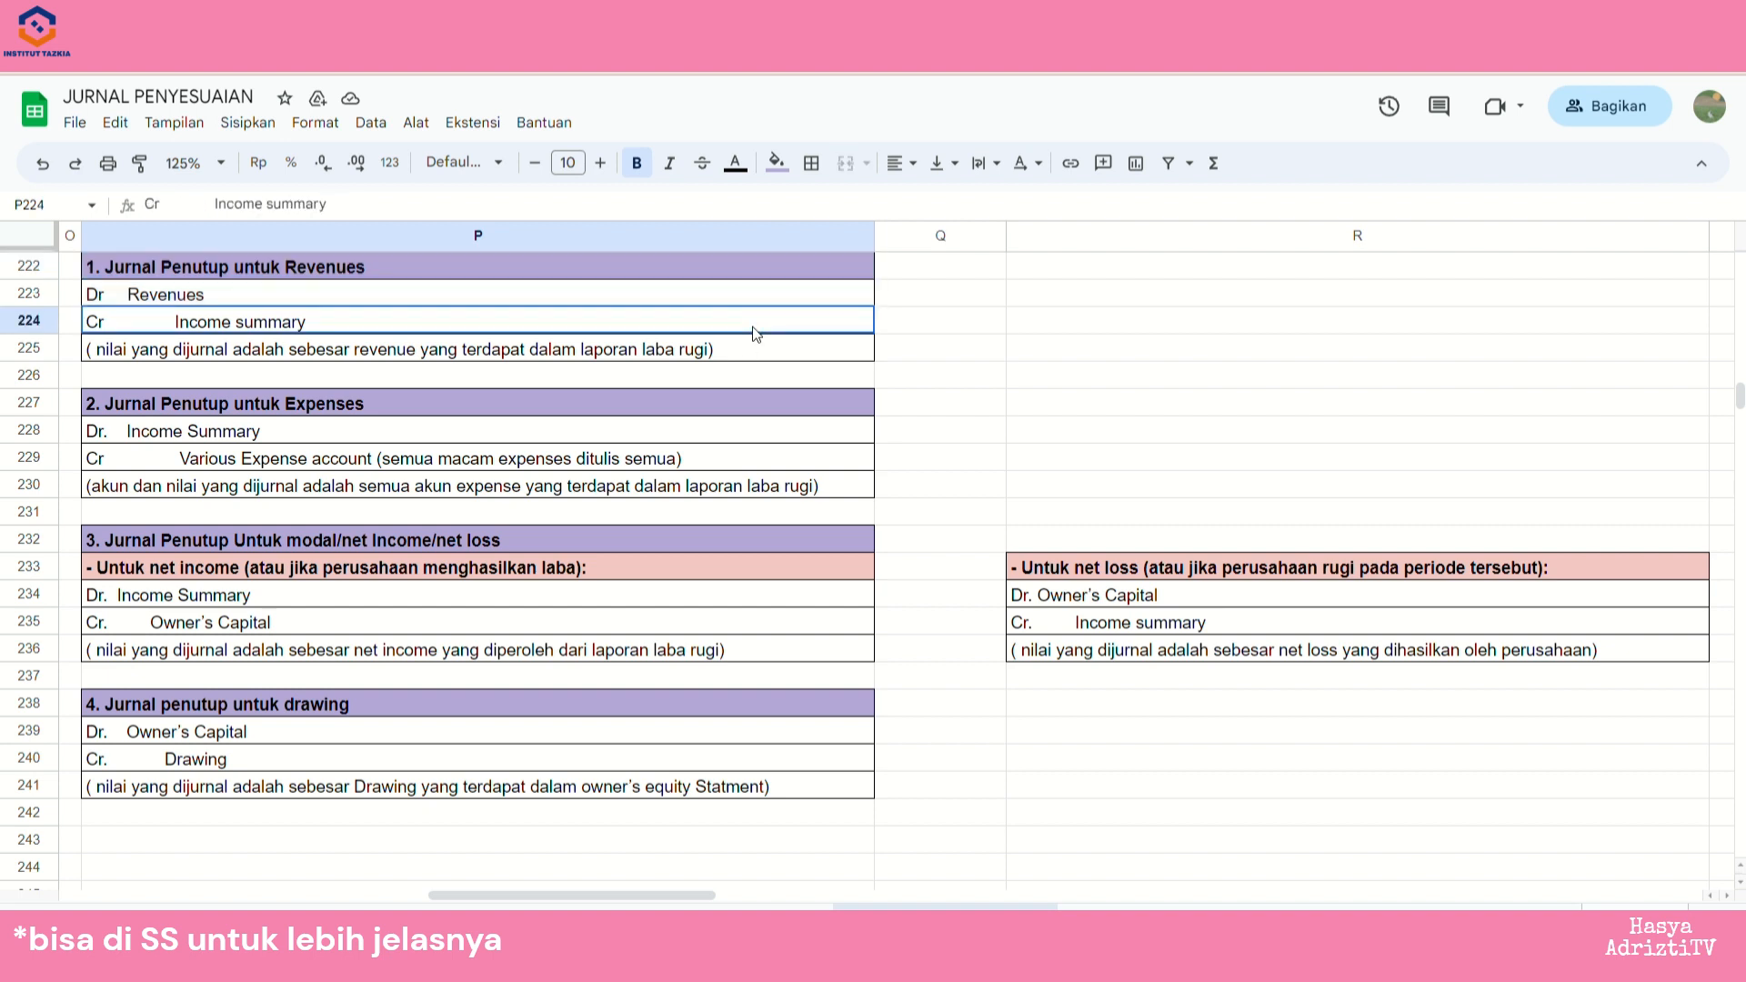
pyautogui.click(438, 410)
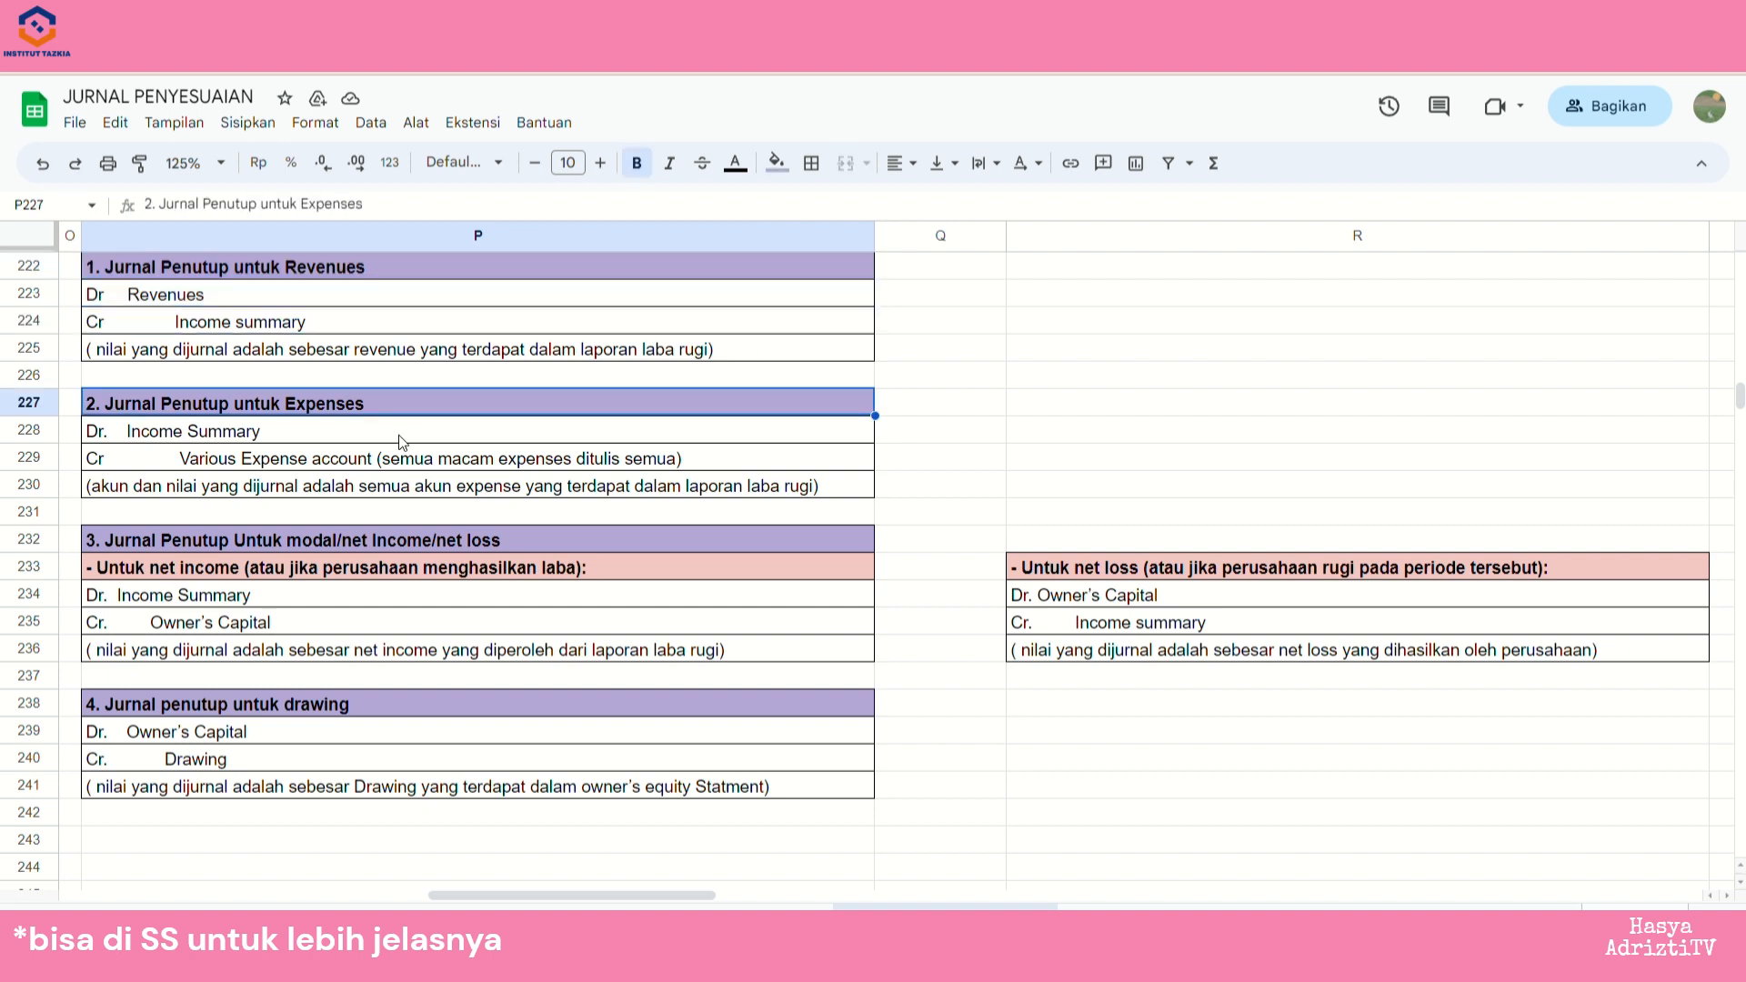
pyautogui.click(403, 440)
pyautogui.click(444, 465)
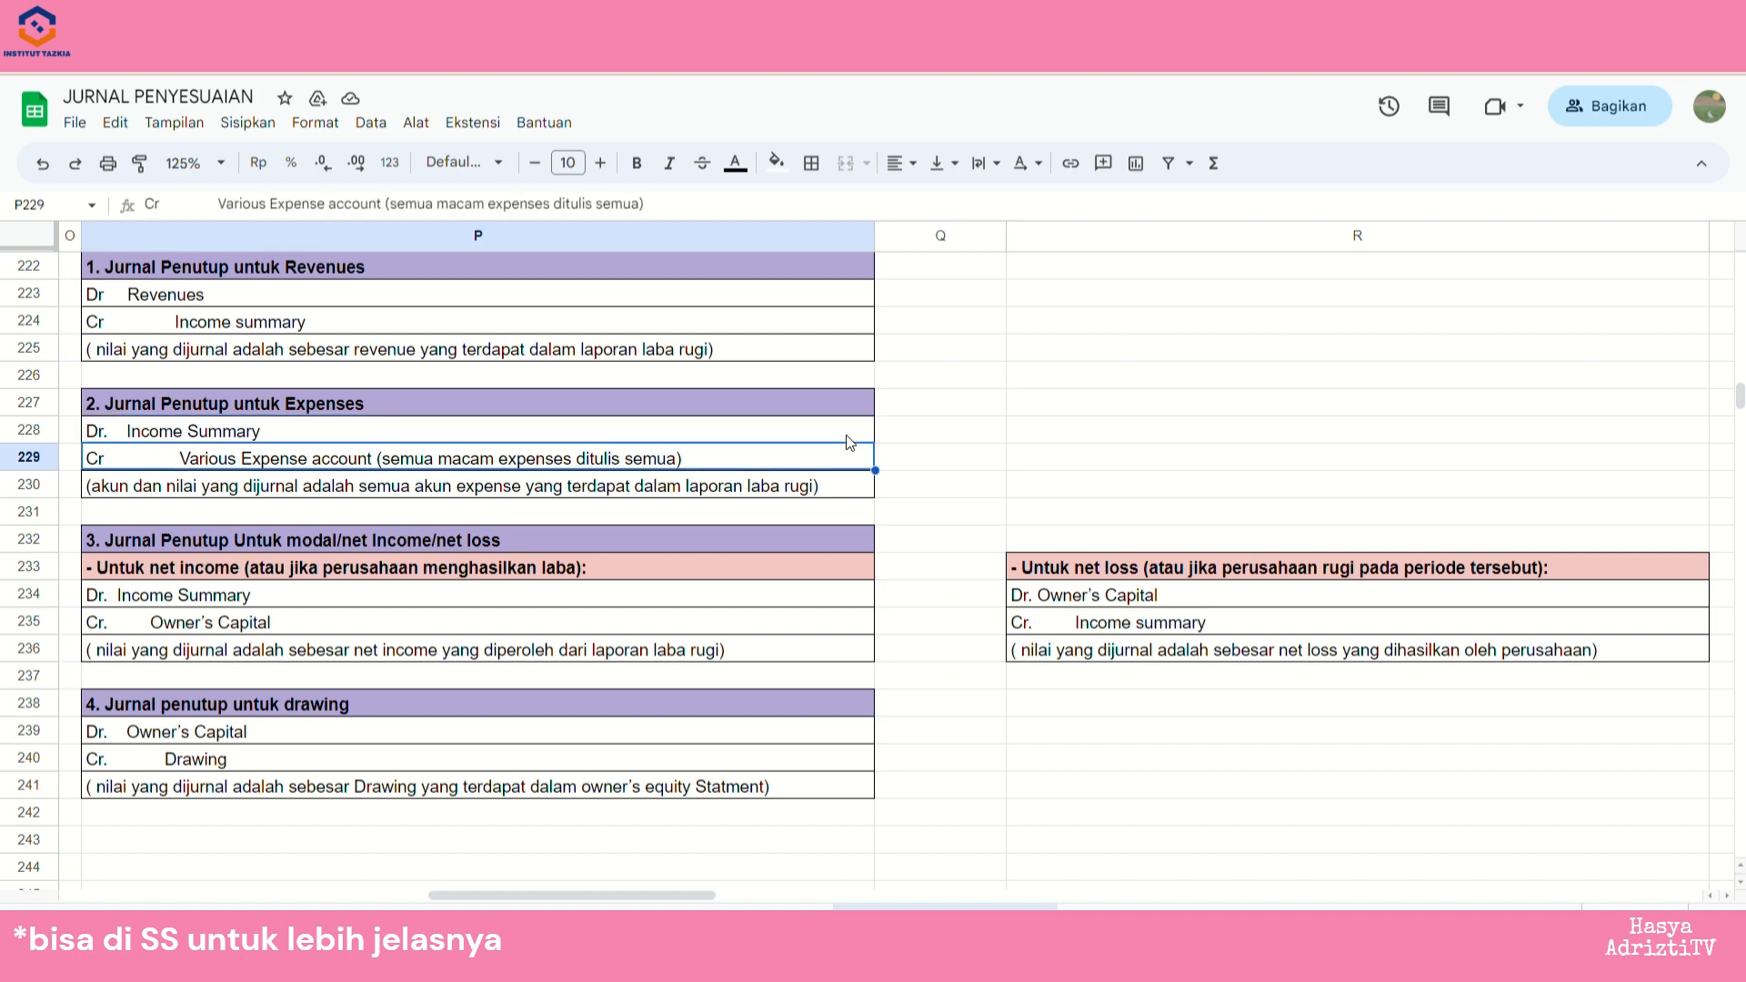
# - Examine the net income closing rule in P233:P236, with its Income Summary debit, Owner's Capital credit and amount note
pyautogui.scroll(-1, 446, 522)
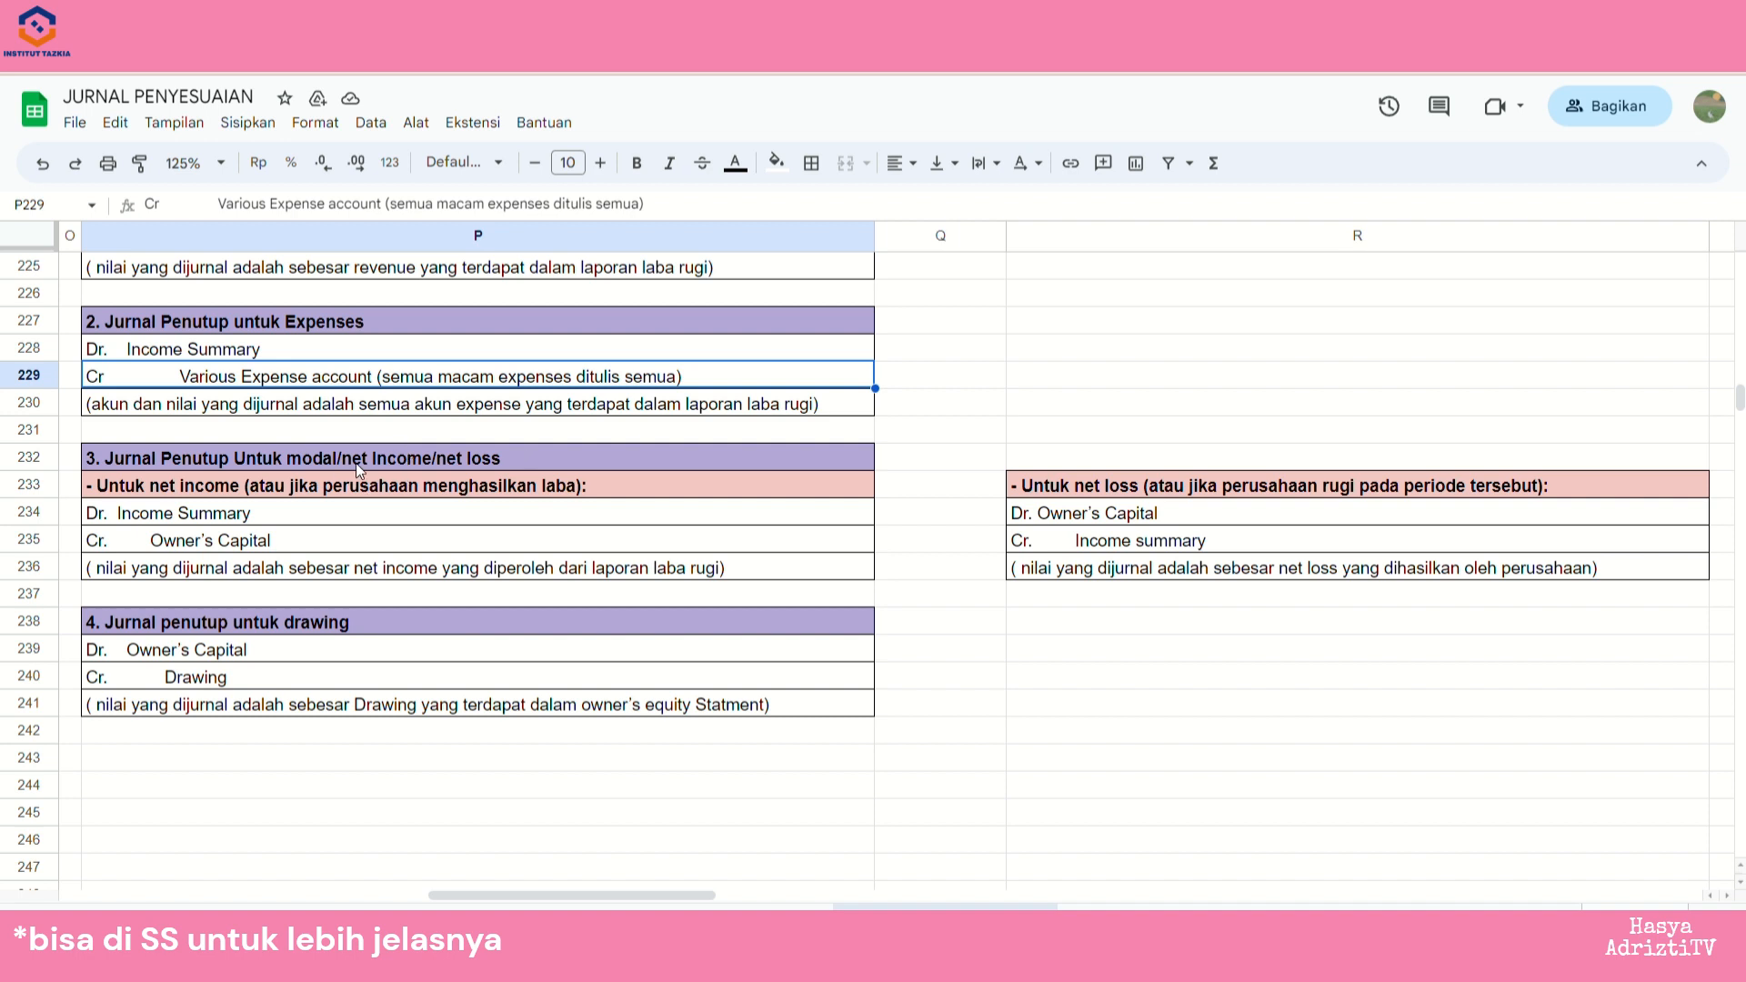
pyautogui.scroll(-1, 414, 460)
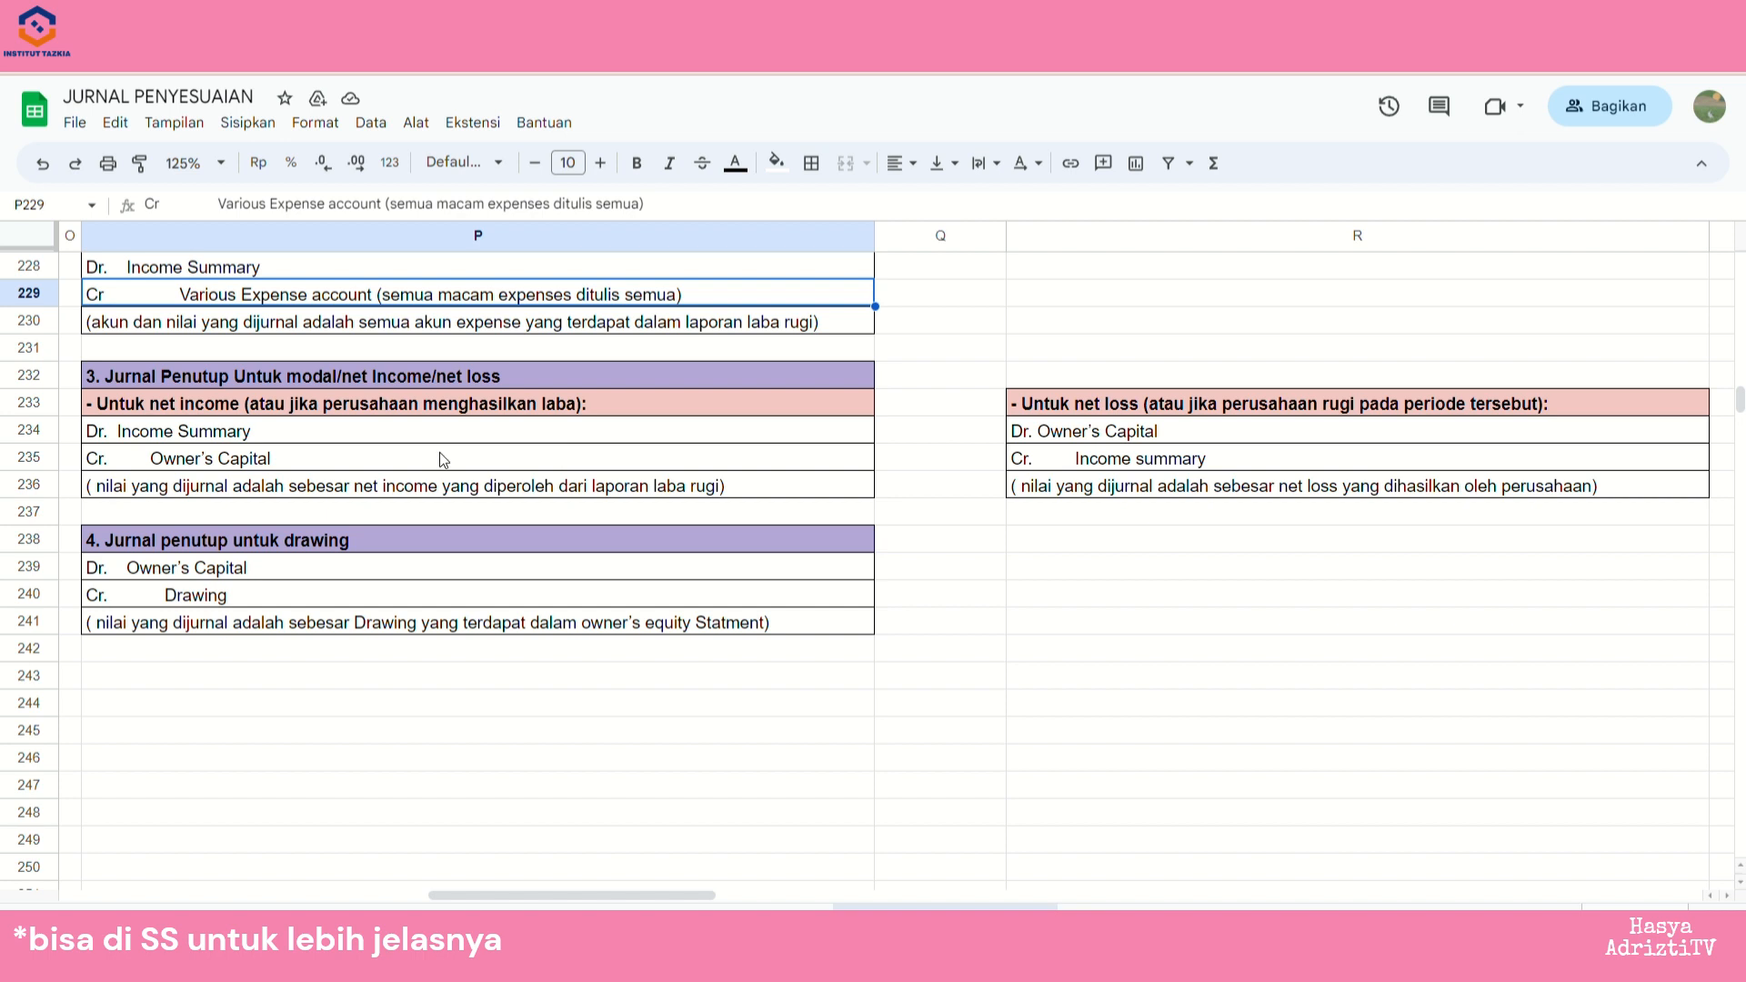
pyautogui.scroll(1, 439, 451)
pyautogui.moveTo(325, 496); pyautogui.dragTo(196, 573)
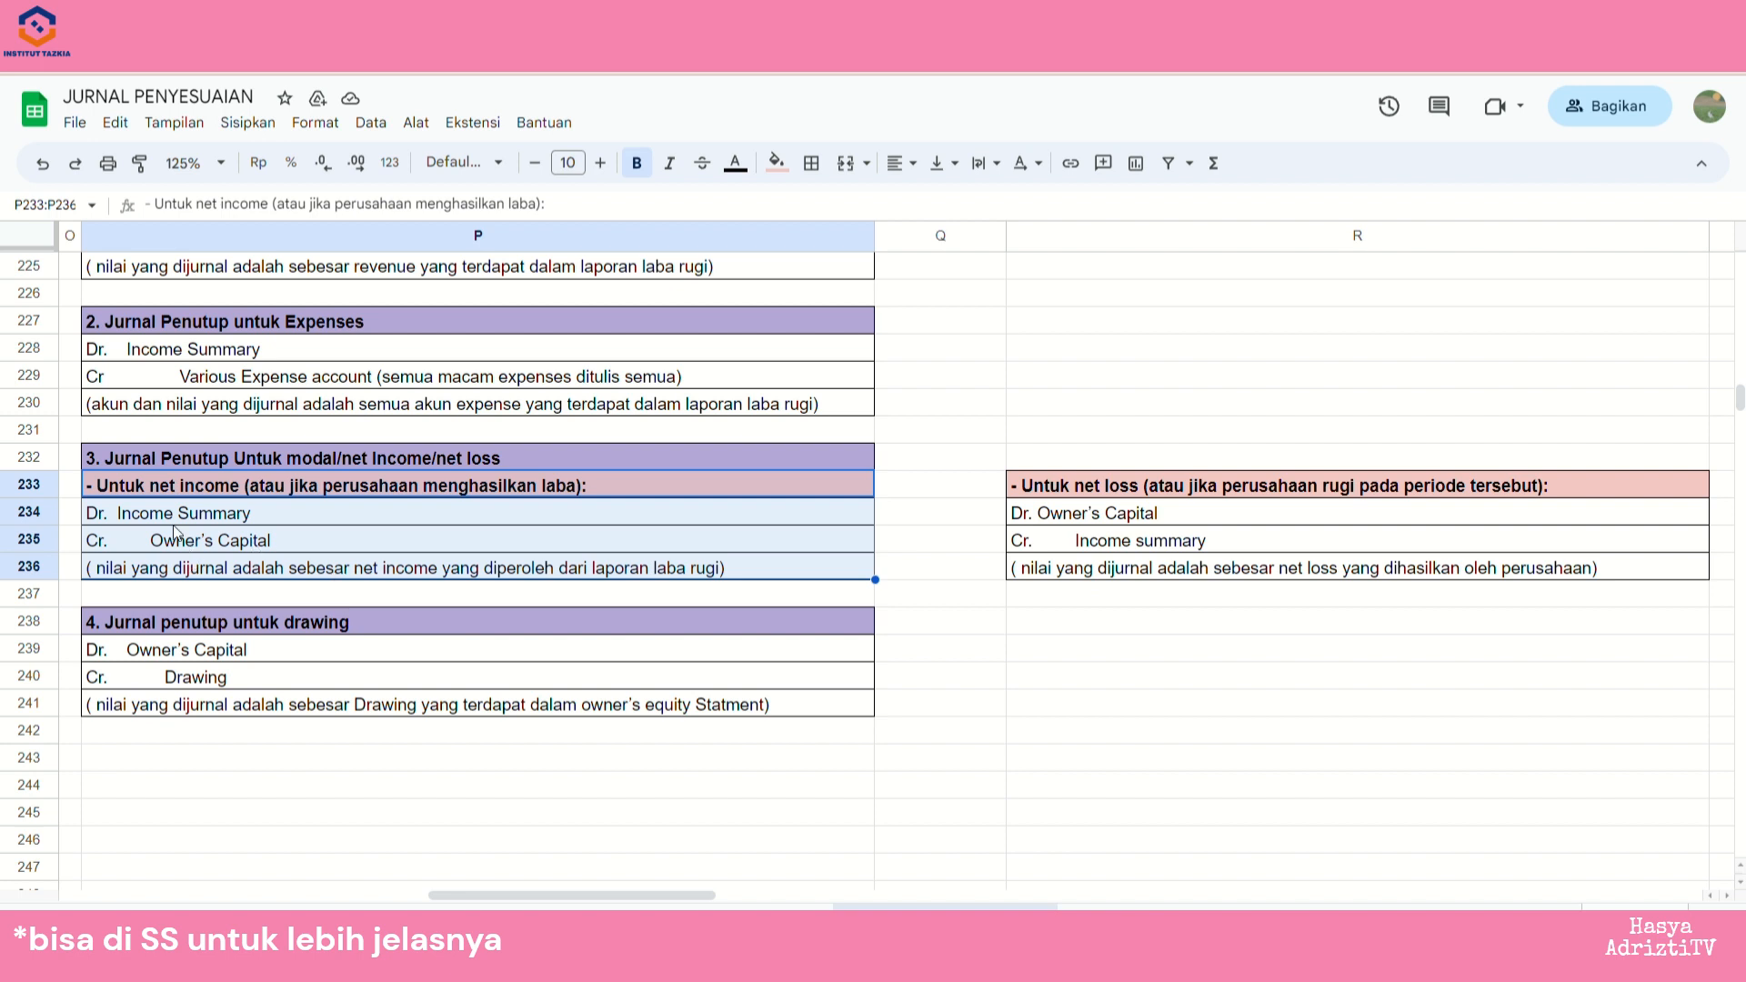
pyautogui.click(200, 571)
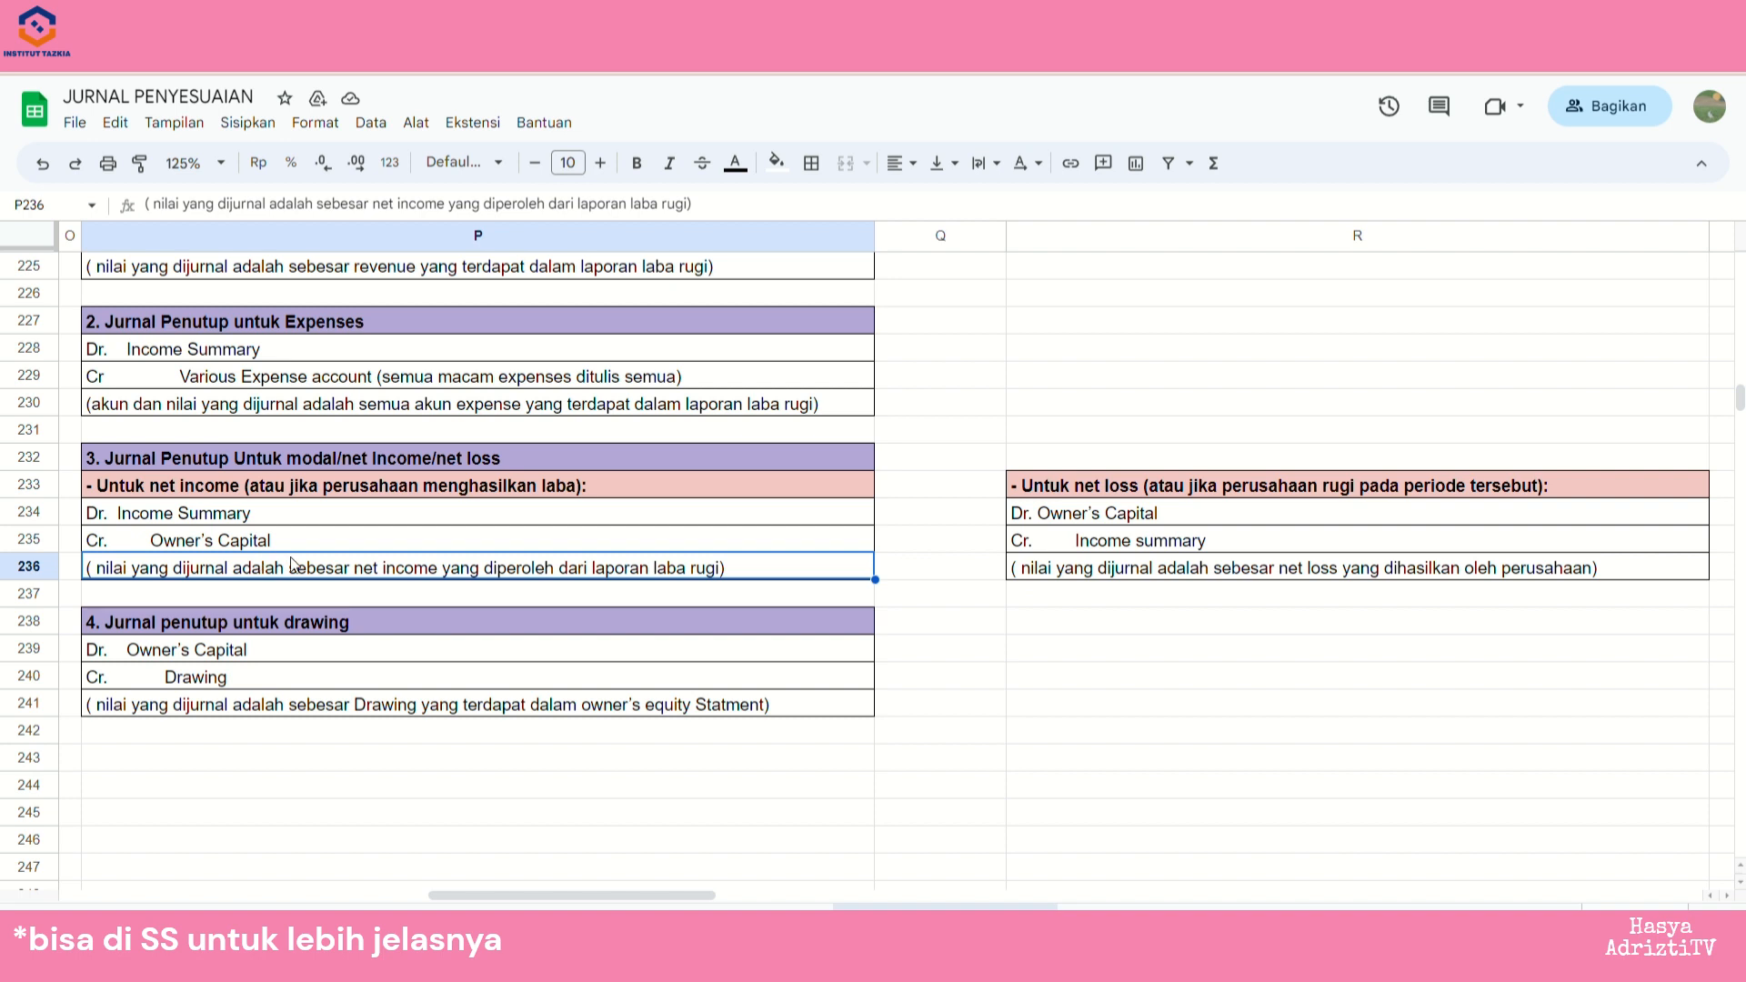
pyautogui.moveTo(295, 525); pyautogui.dragTo(298, 544)
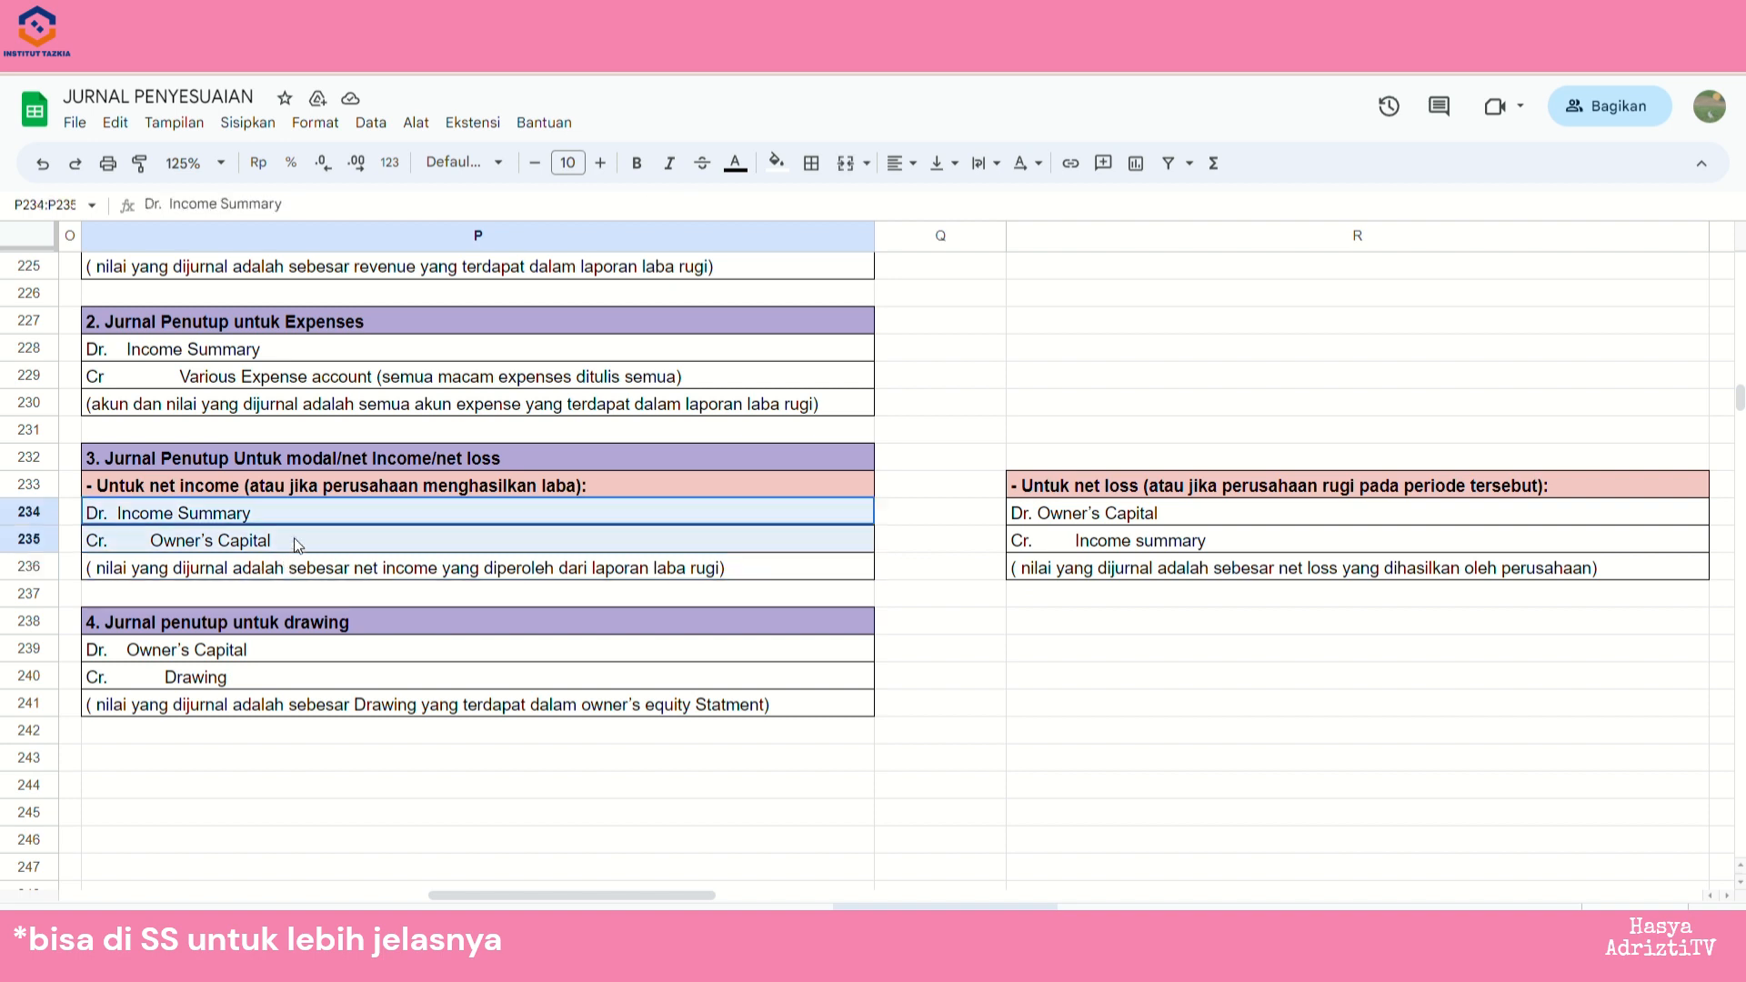
pyautogui.click(402, 573)
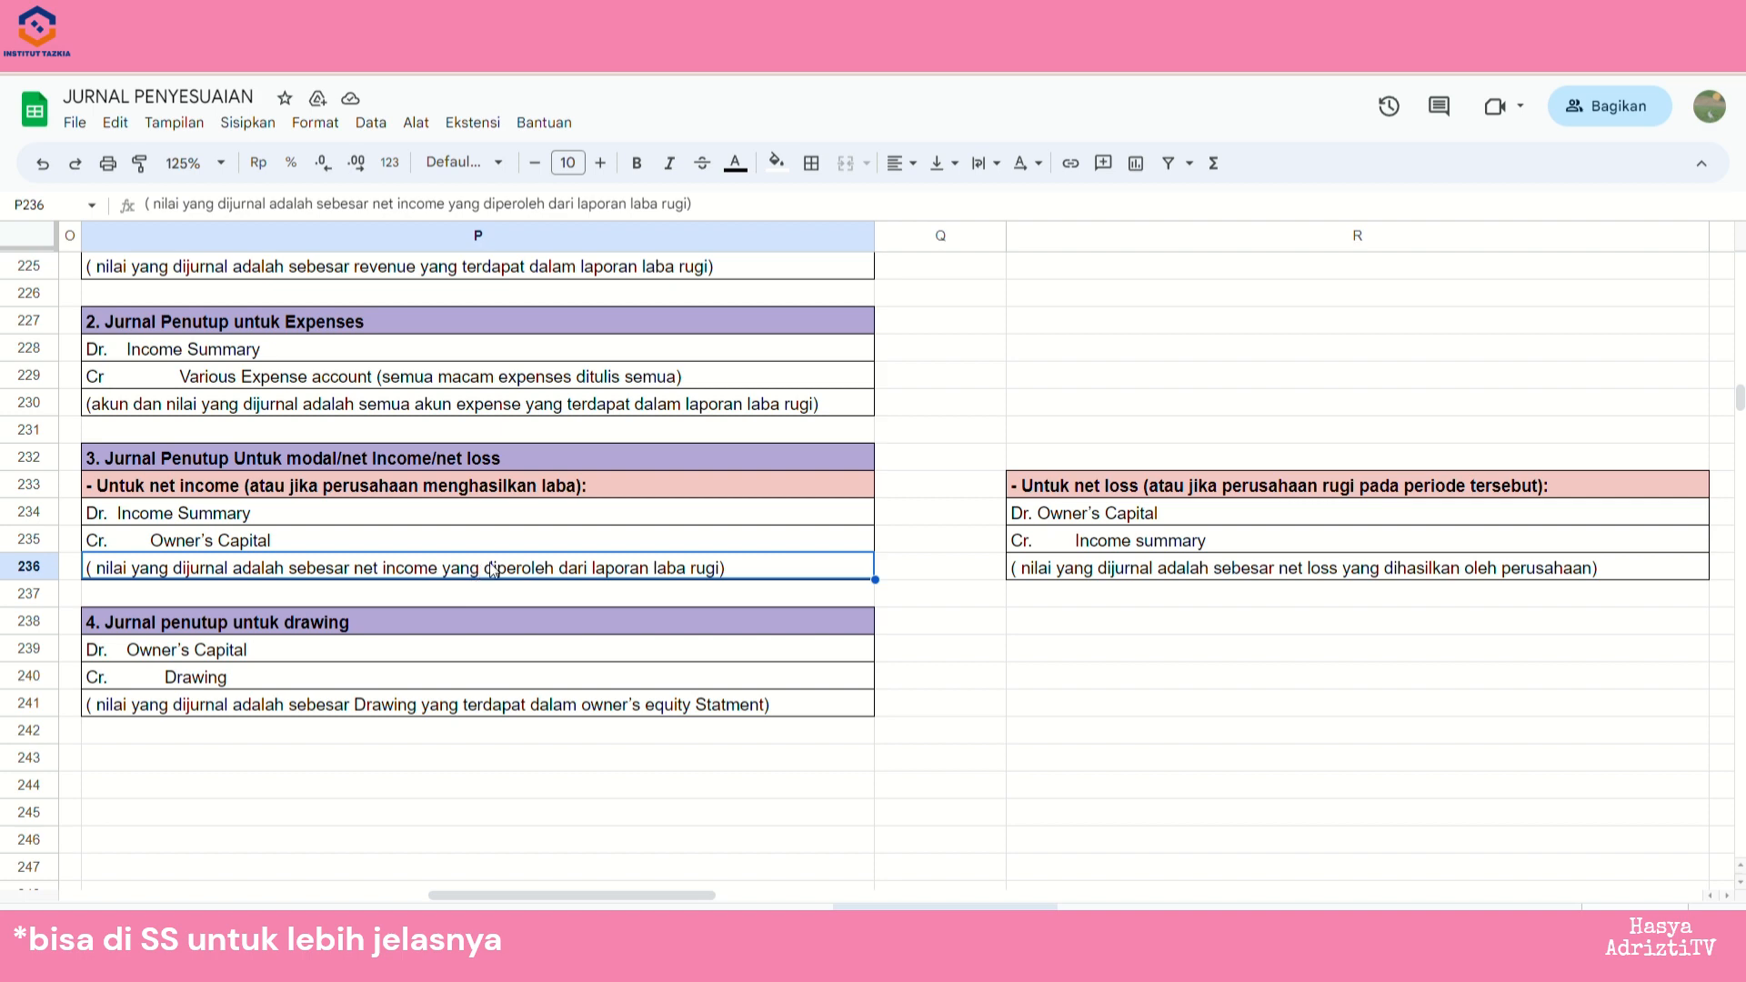
# - Review the revenue and expense closing guides in P222:P230 and the net loss rule in R233:R236
pyautogui.scroll(1, 492, 472)
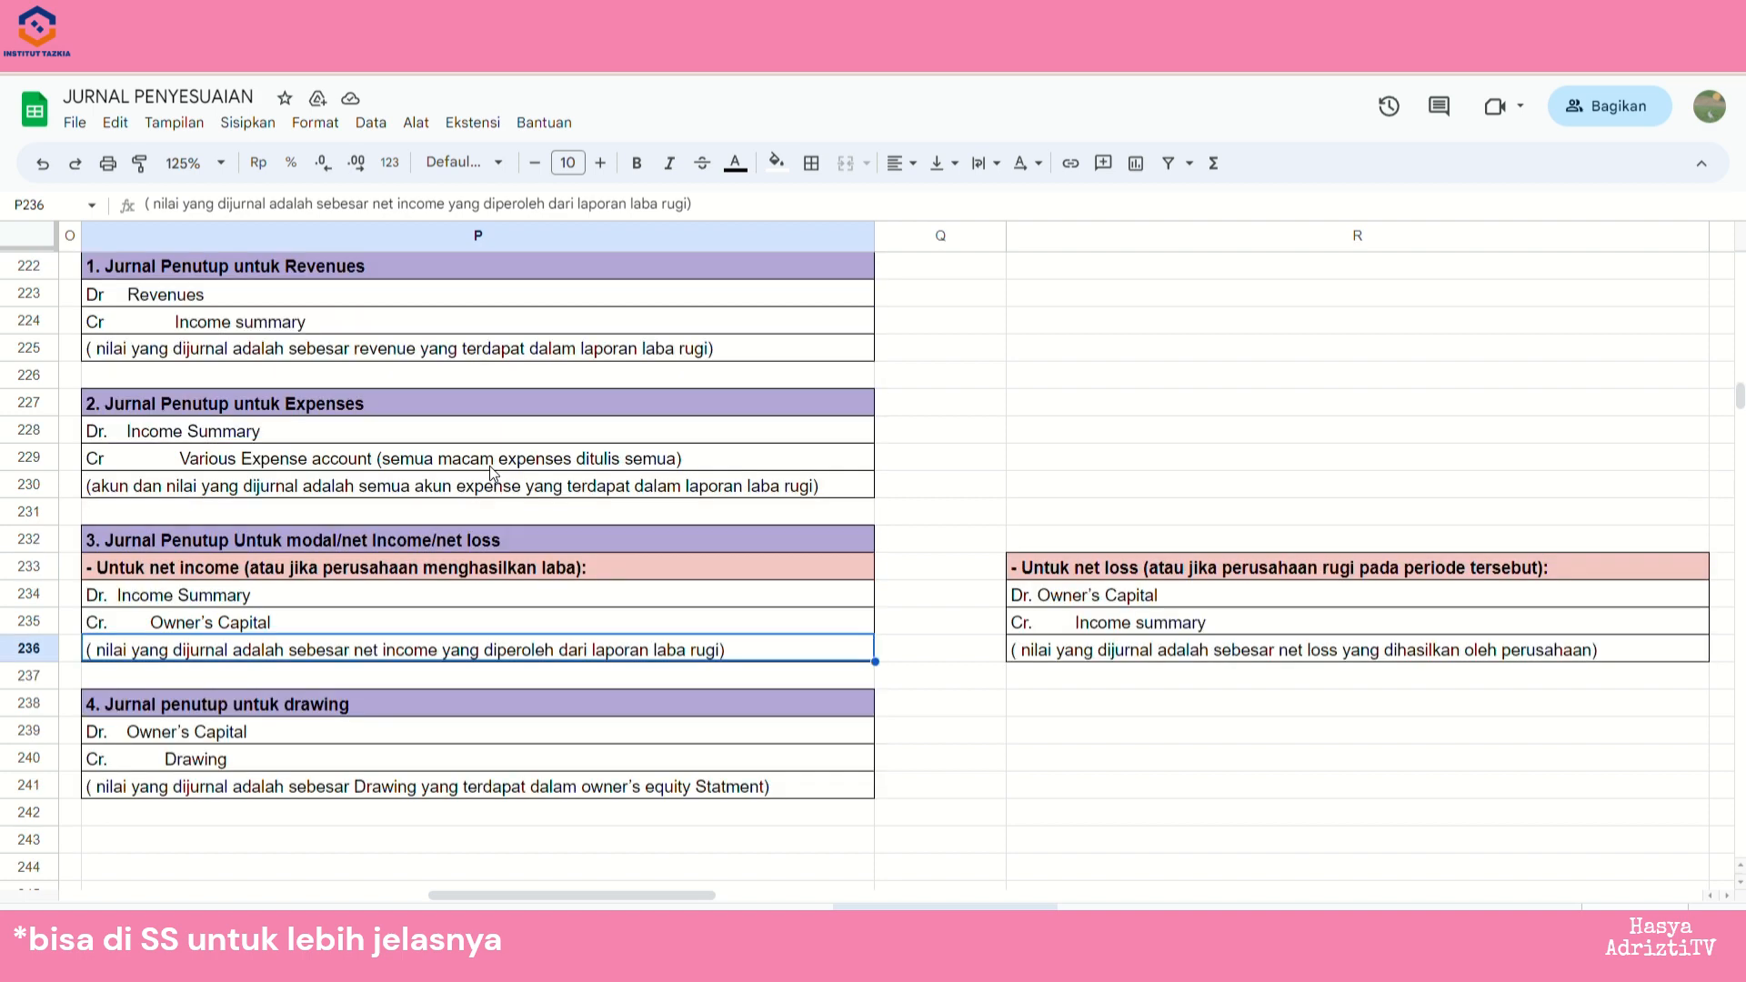
pyautogui.scroll(1, 491, 471)
pyautogui.moveTo(448, 347); pyautogui.dragTo(446, 571)
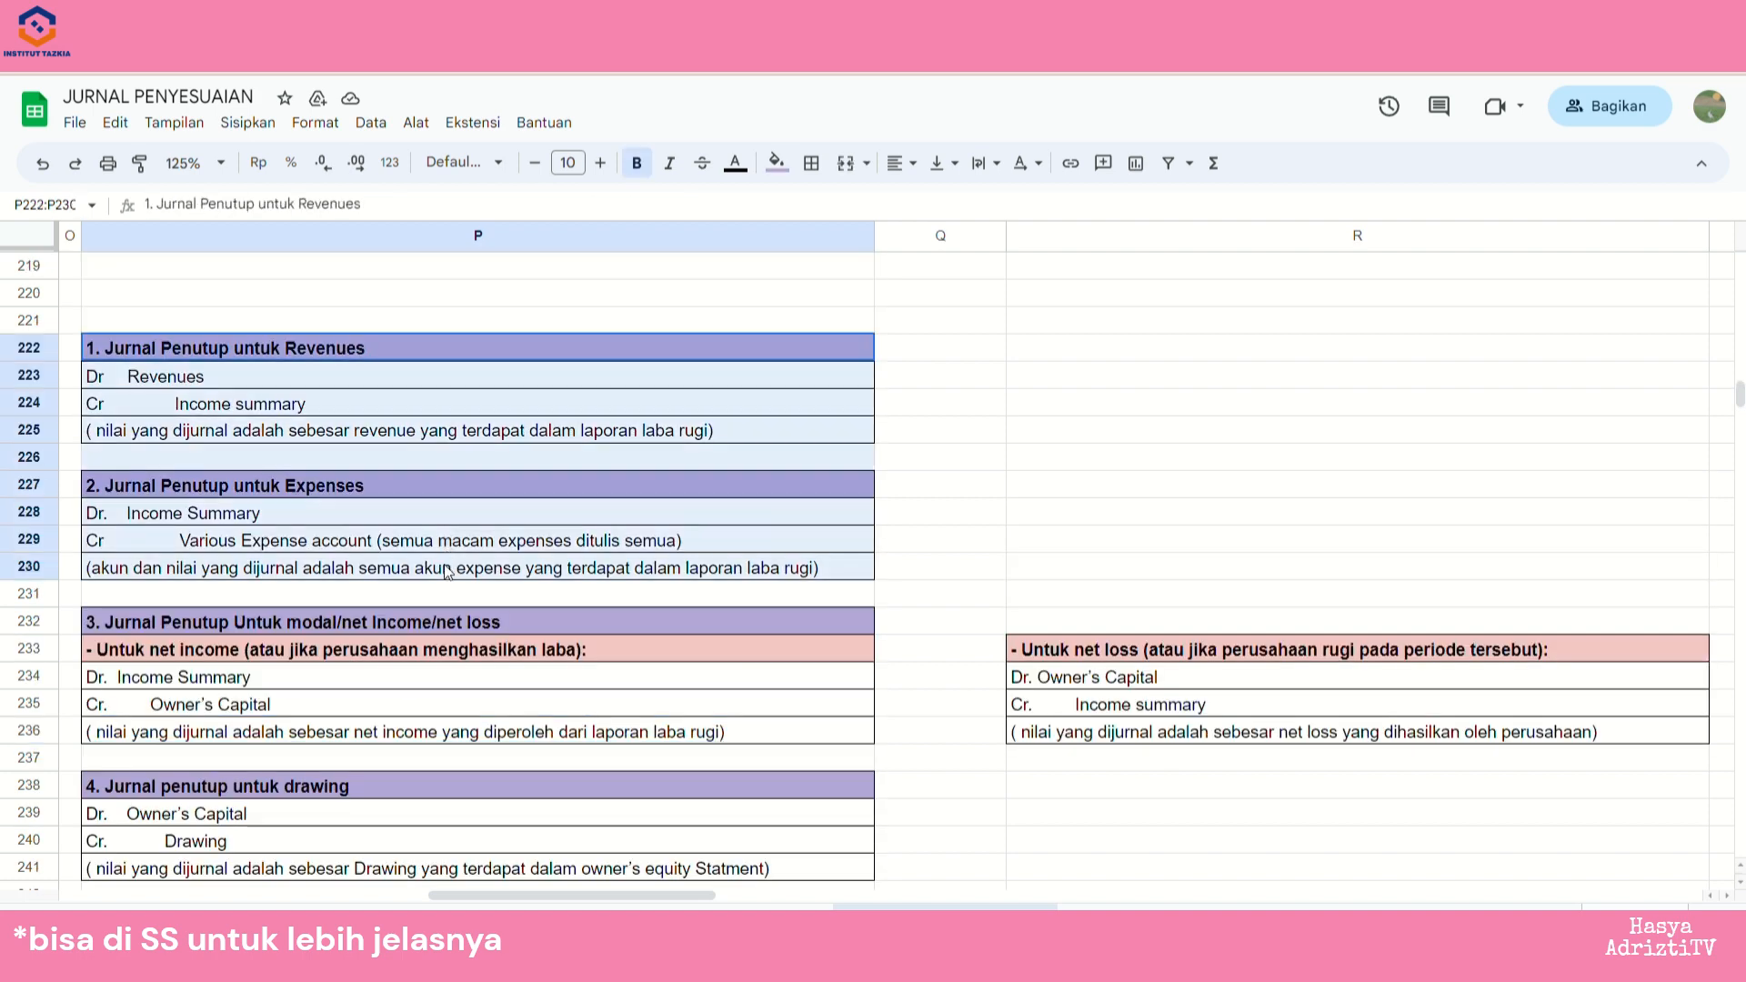
pyautogui.scroll(-1, 404, 544)
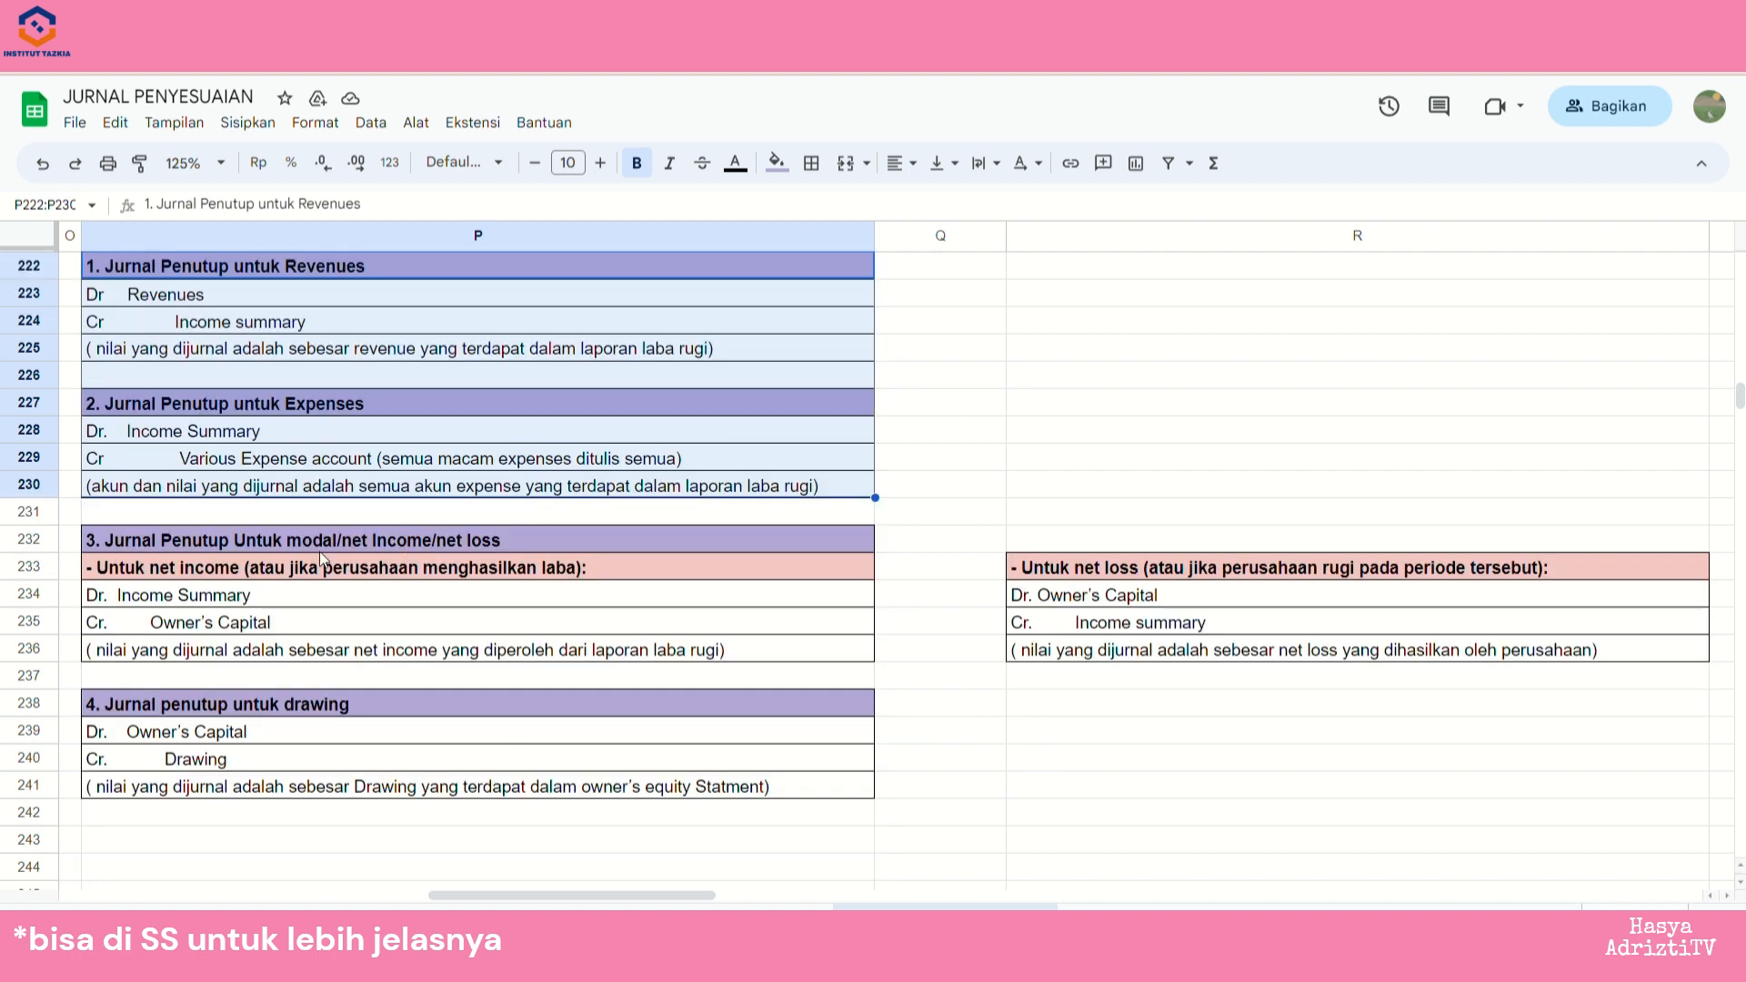
pyautogui.moveTo(1020, 562)
pyautogui.mouseDown()
pyautogui.moveTo(1080, 662)
pyautogui.moveTo(1153, 639)
pyautogui.mouseUp()
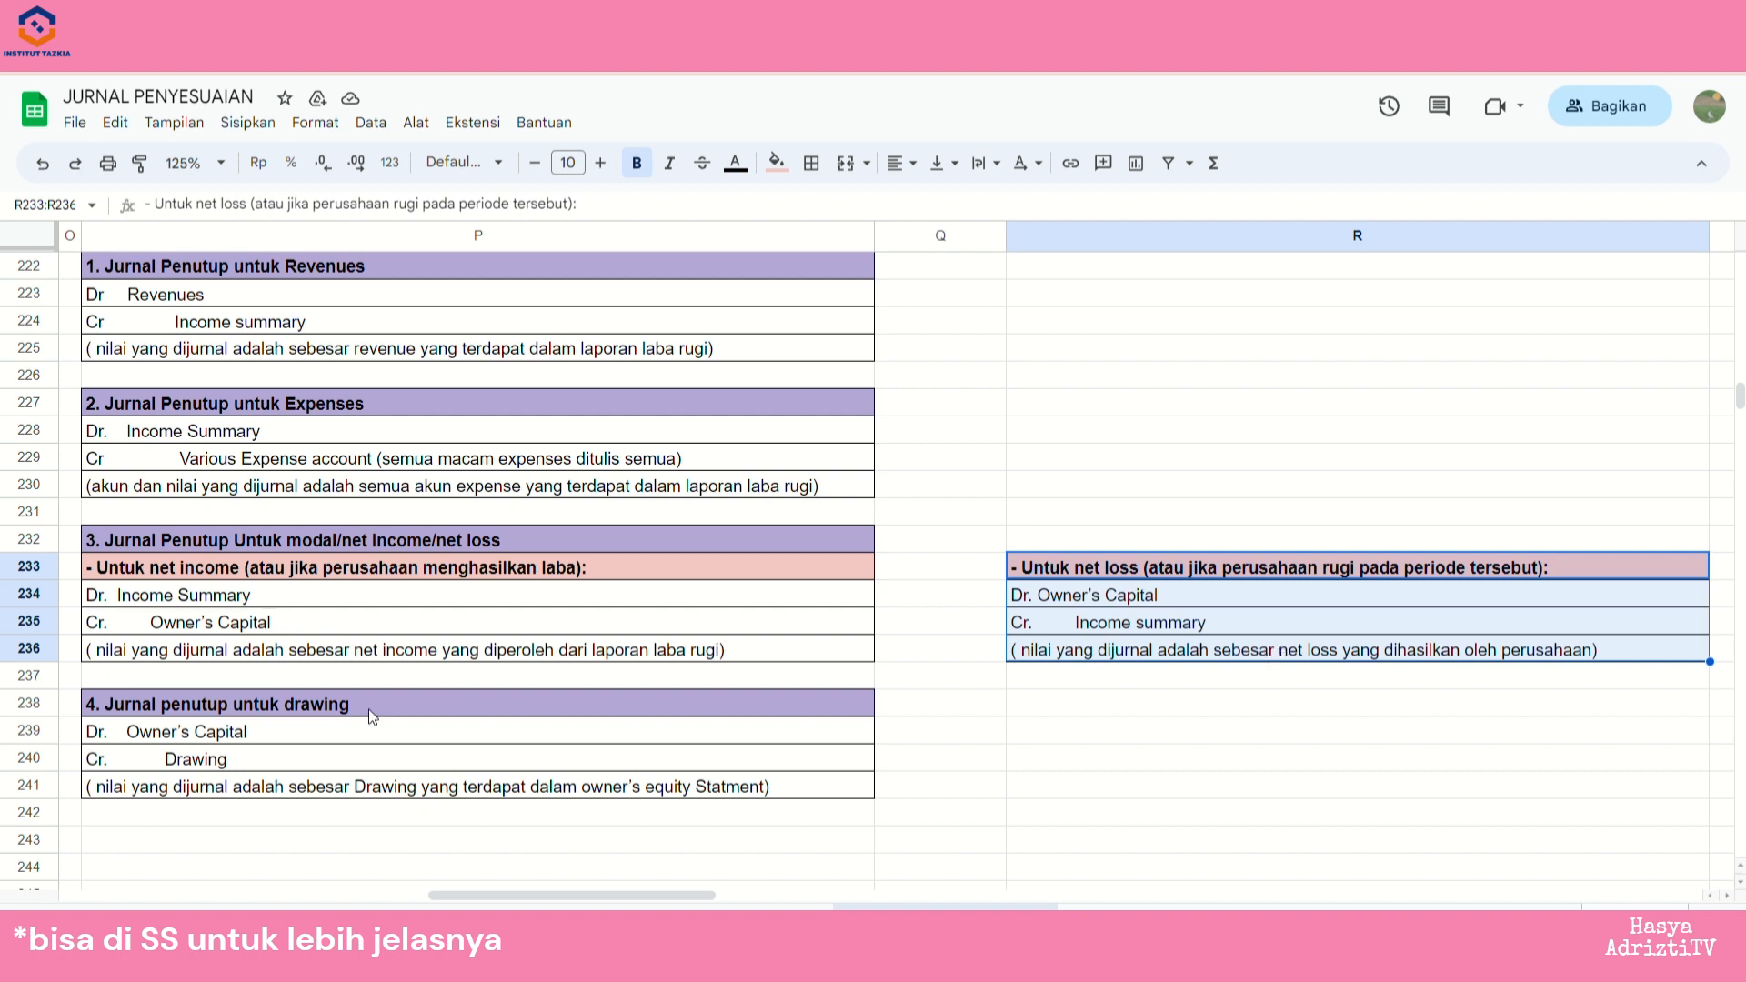
# - Examine the drawing closing rule in P238:P241 and its source, Less: Drawing/Prive in F189 of the Owner's Equity Statement
pyautogui.moveTo(369, 706); pyautogui.dragTo(380, 731)
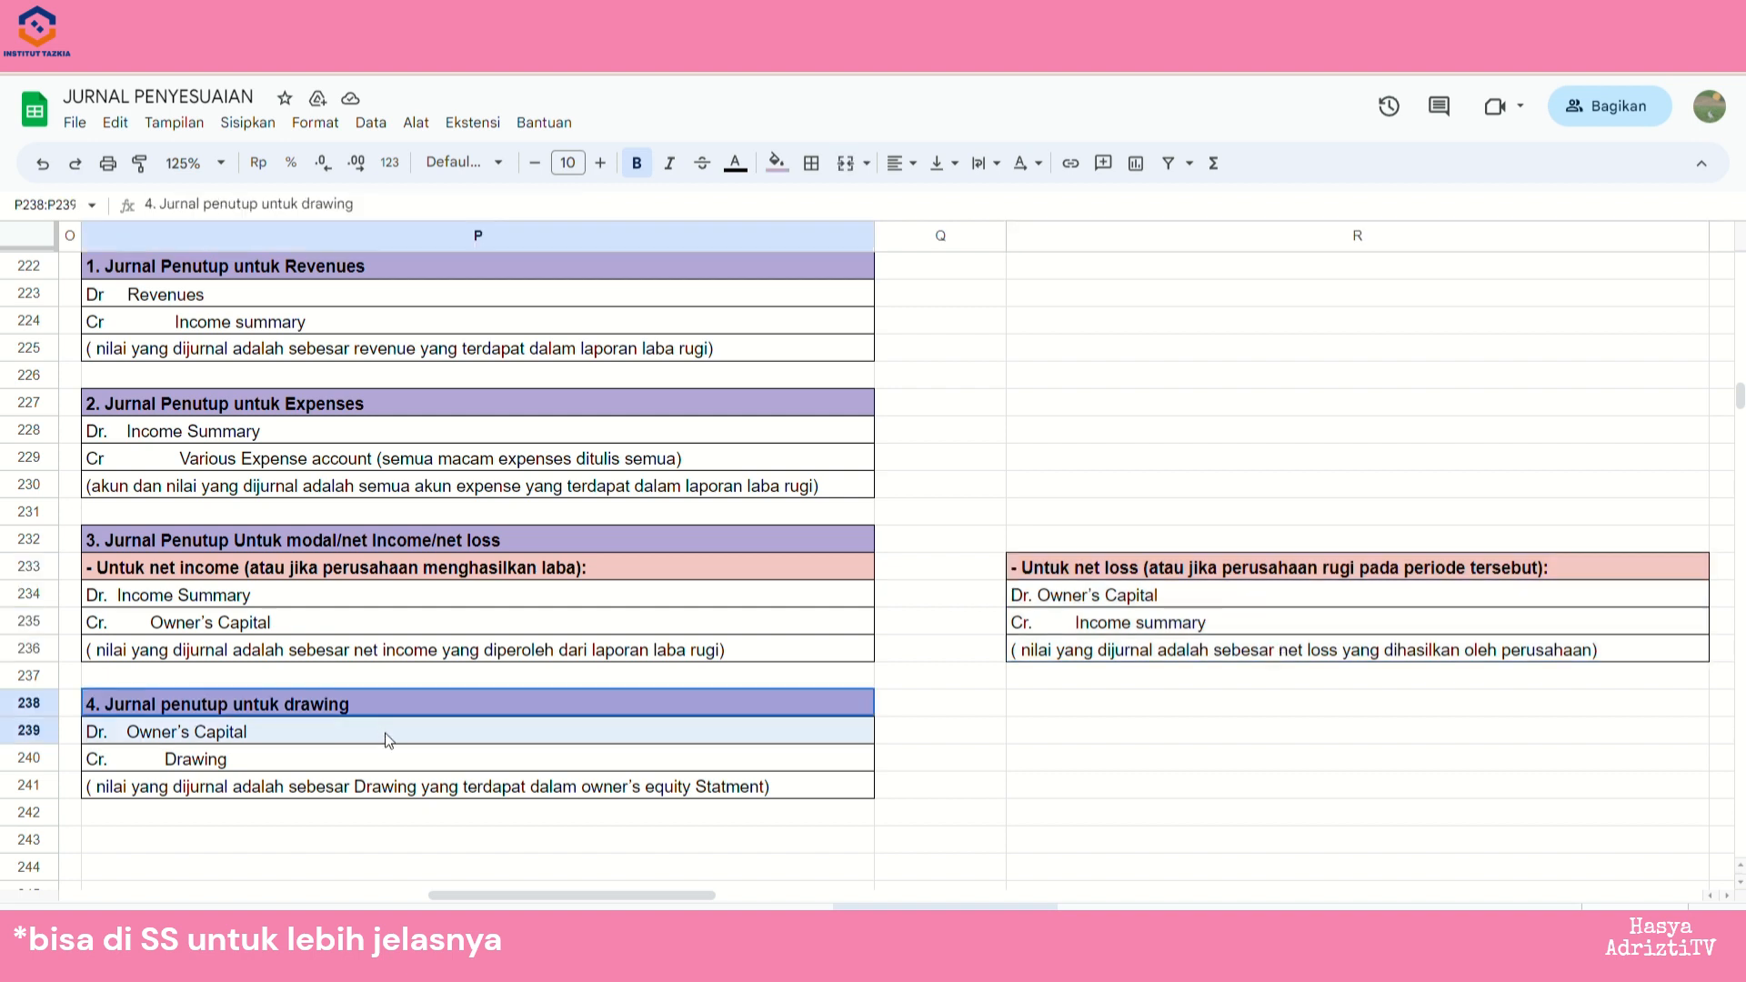
pyautogui.moveTo(389, 739); pyautogui.dragTo(369, 779)
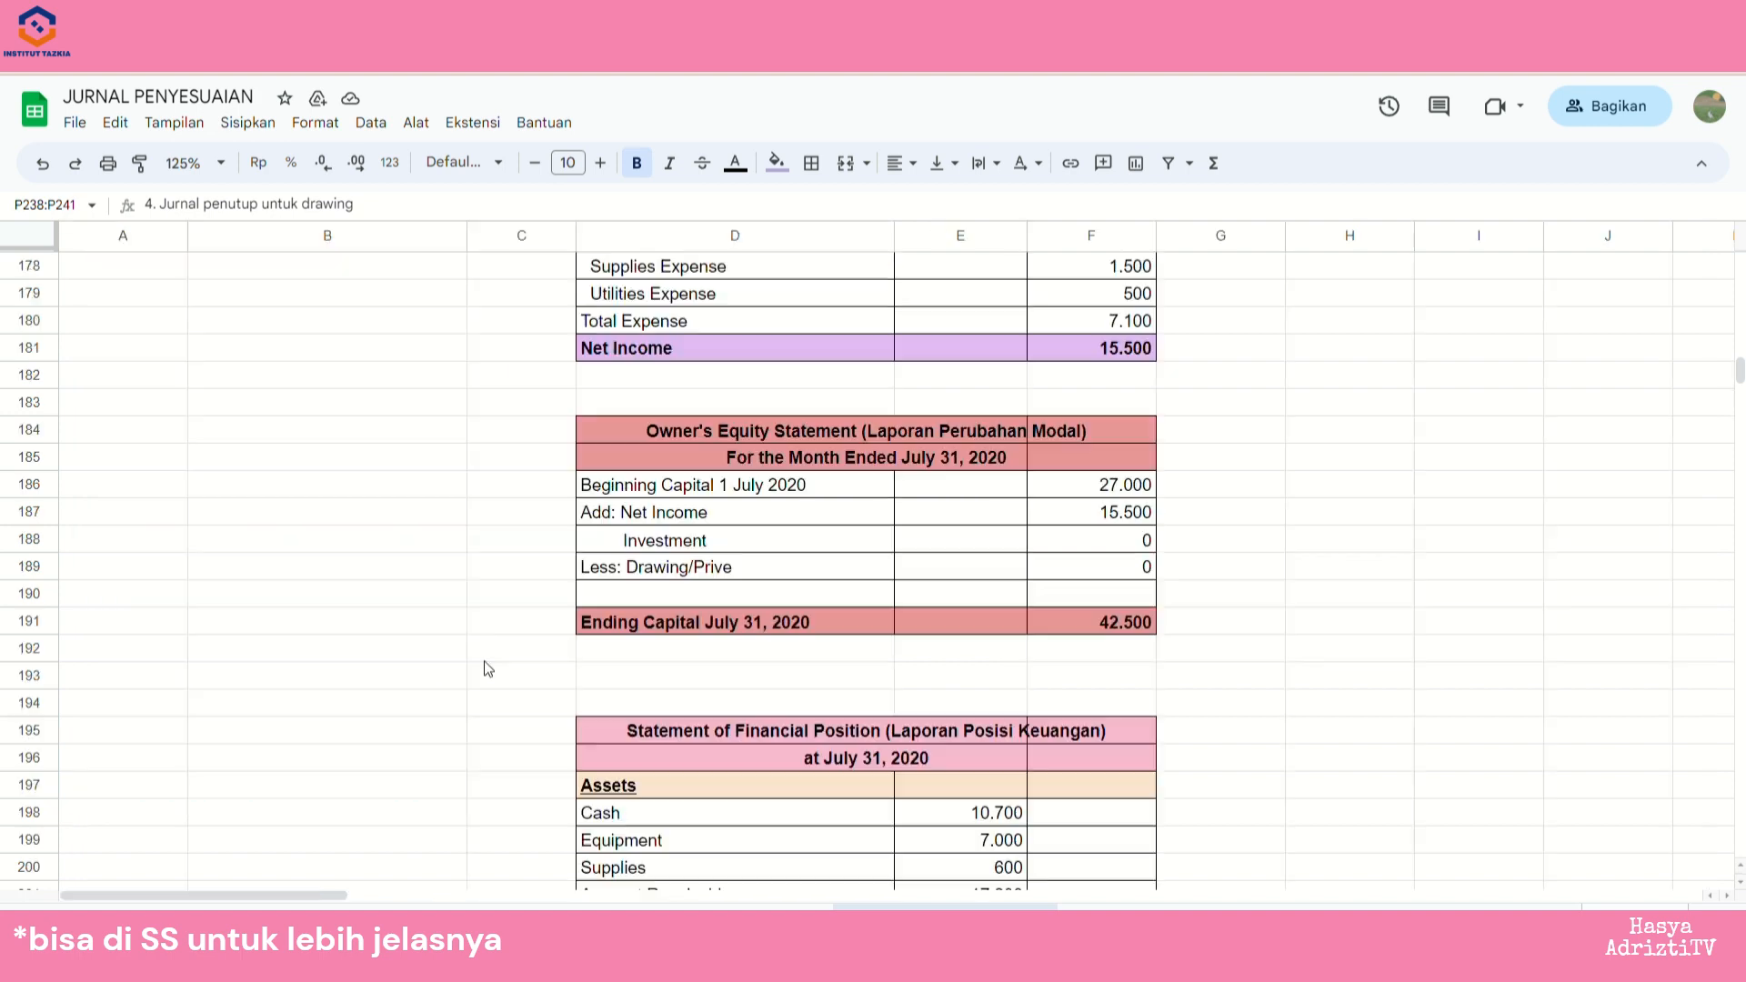
pyautogui.click(888, 567)
pyautogui.moveTo(889, 566); pyautogui.dragTo(1086, 570)
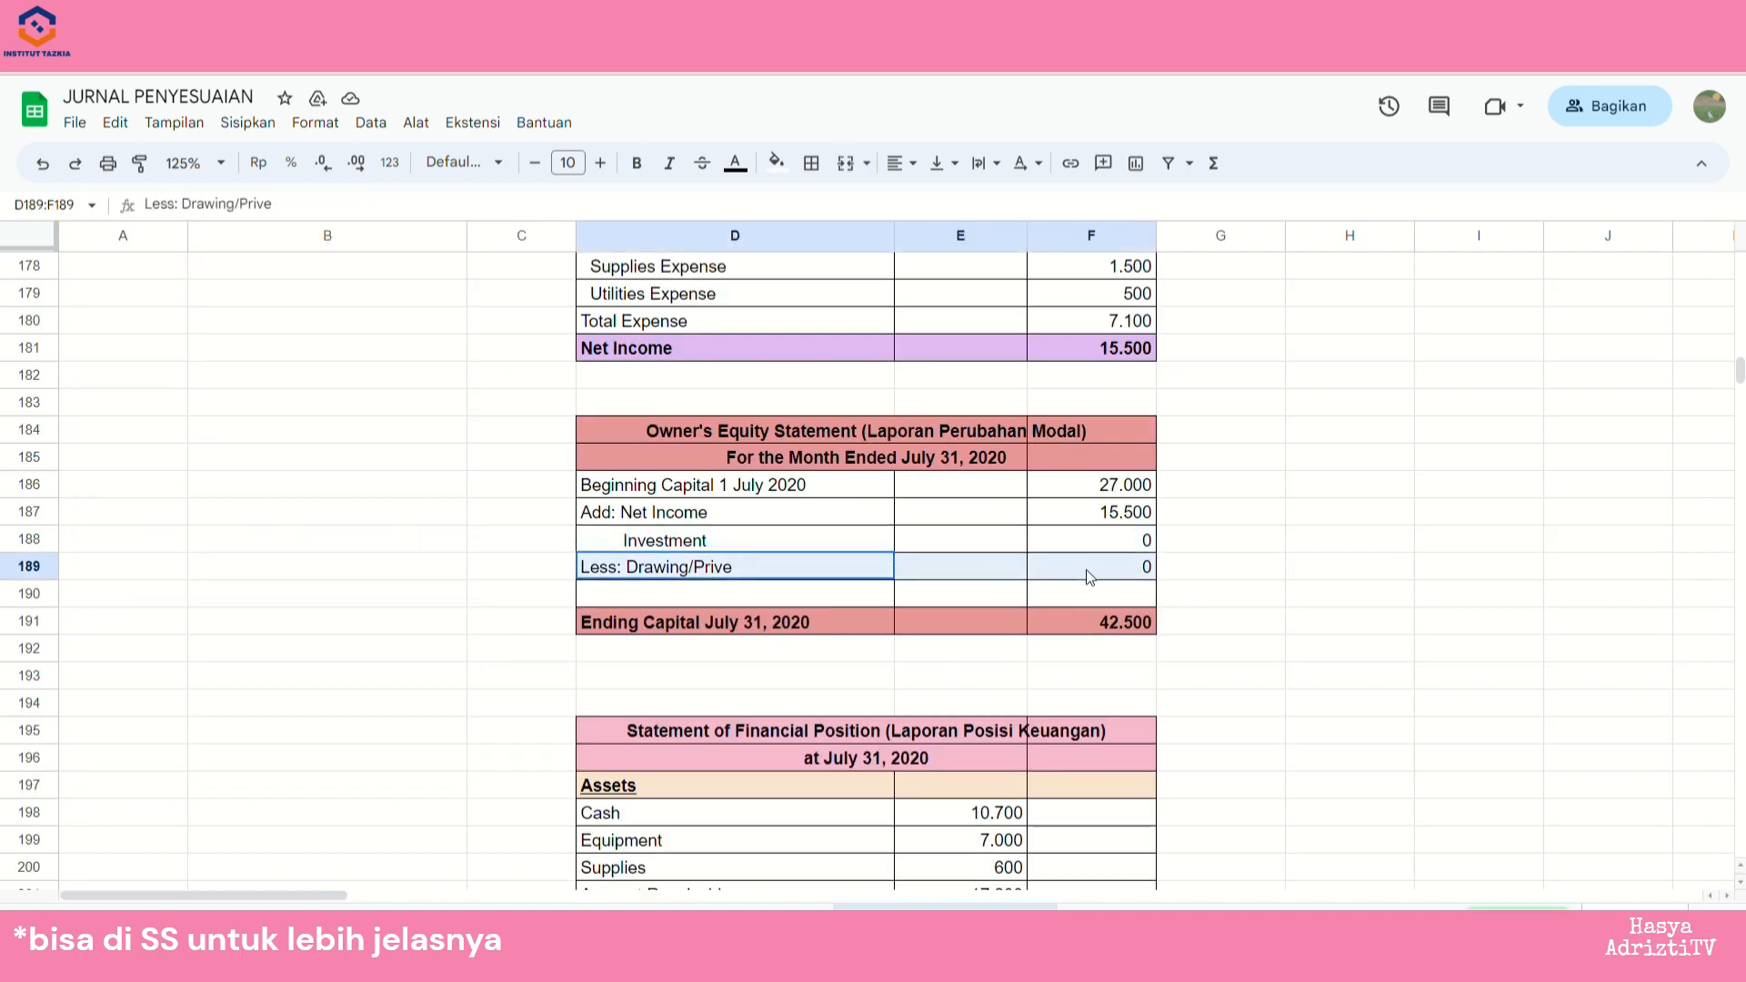
pyautogui.click(1085, 573)
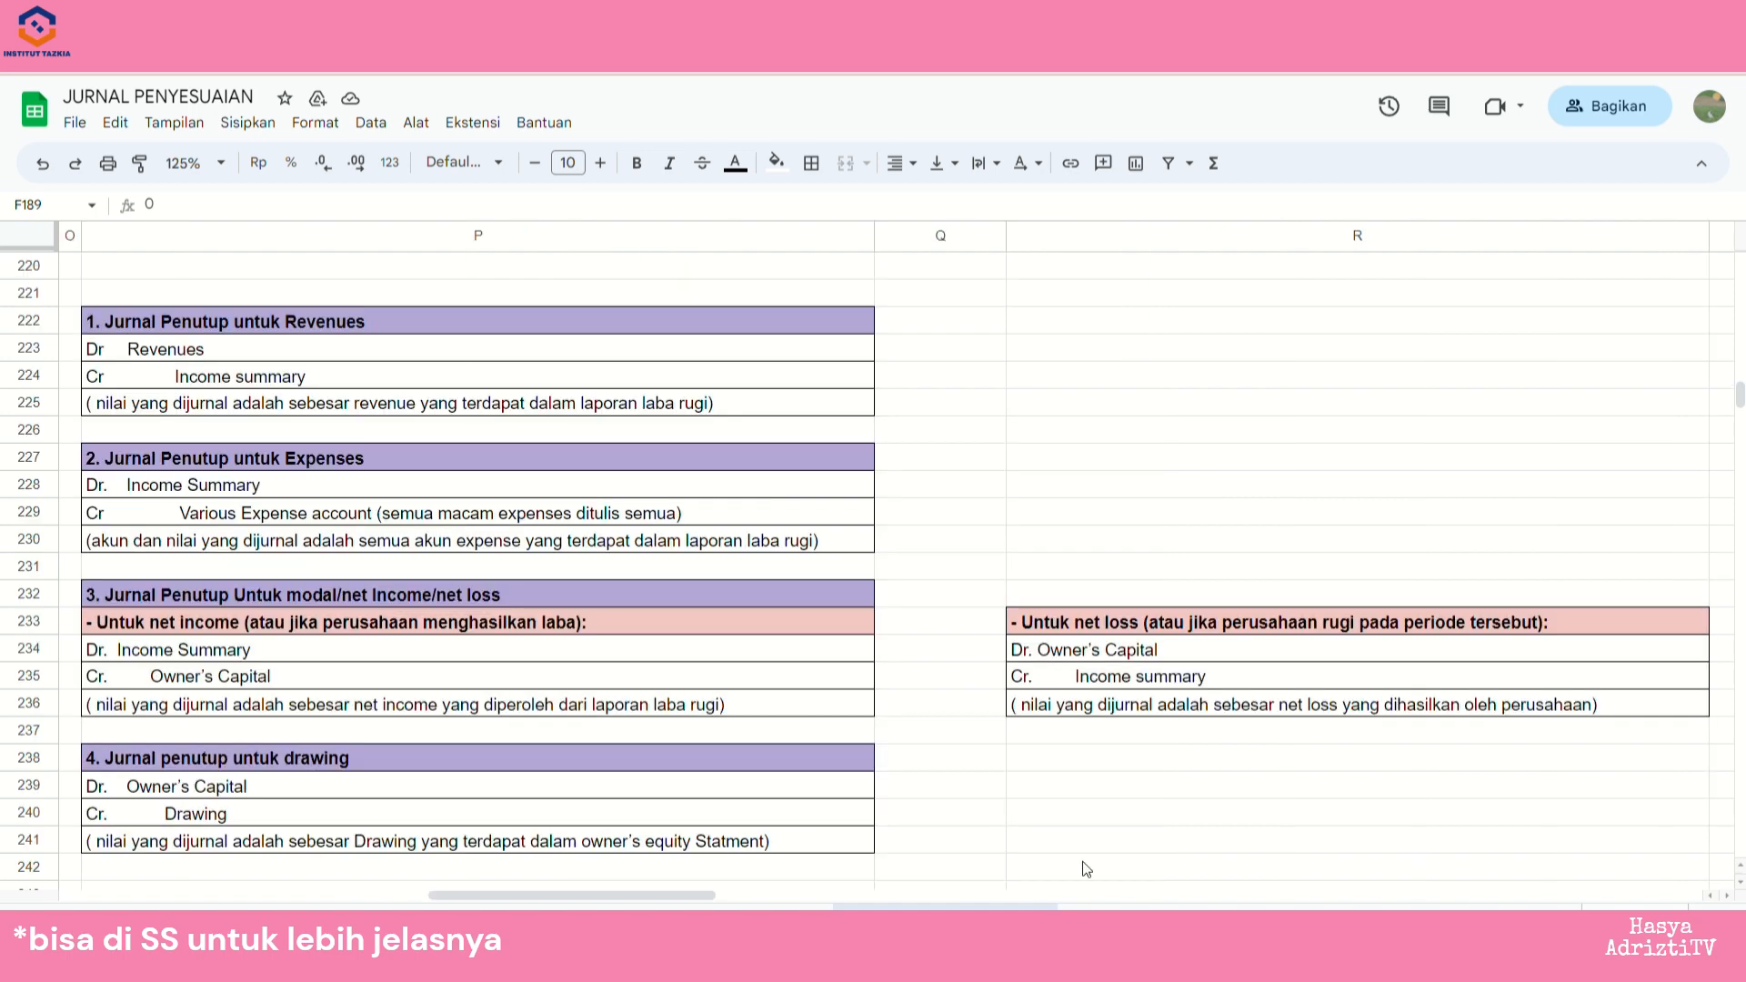
pyautogui.hscroll(-5, 838, 629)
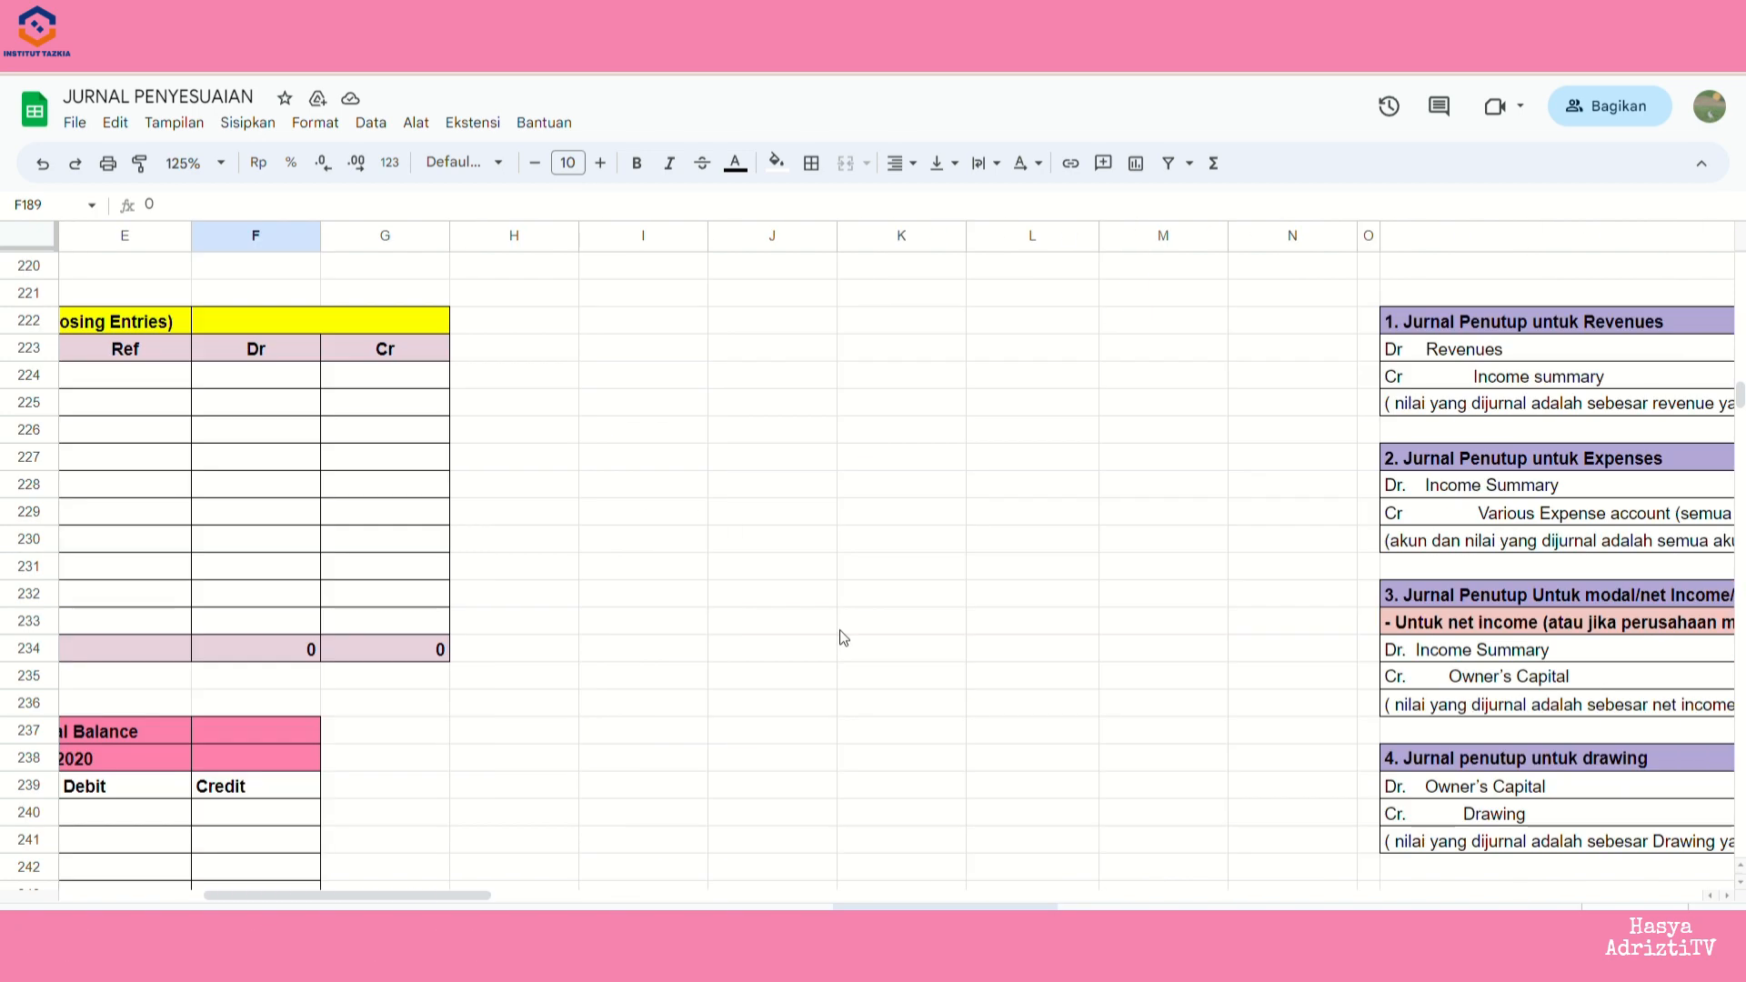
pyautogui.hscroll(-5, 839, 631)
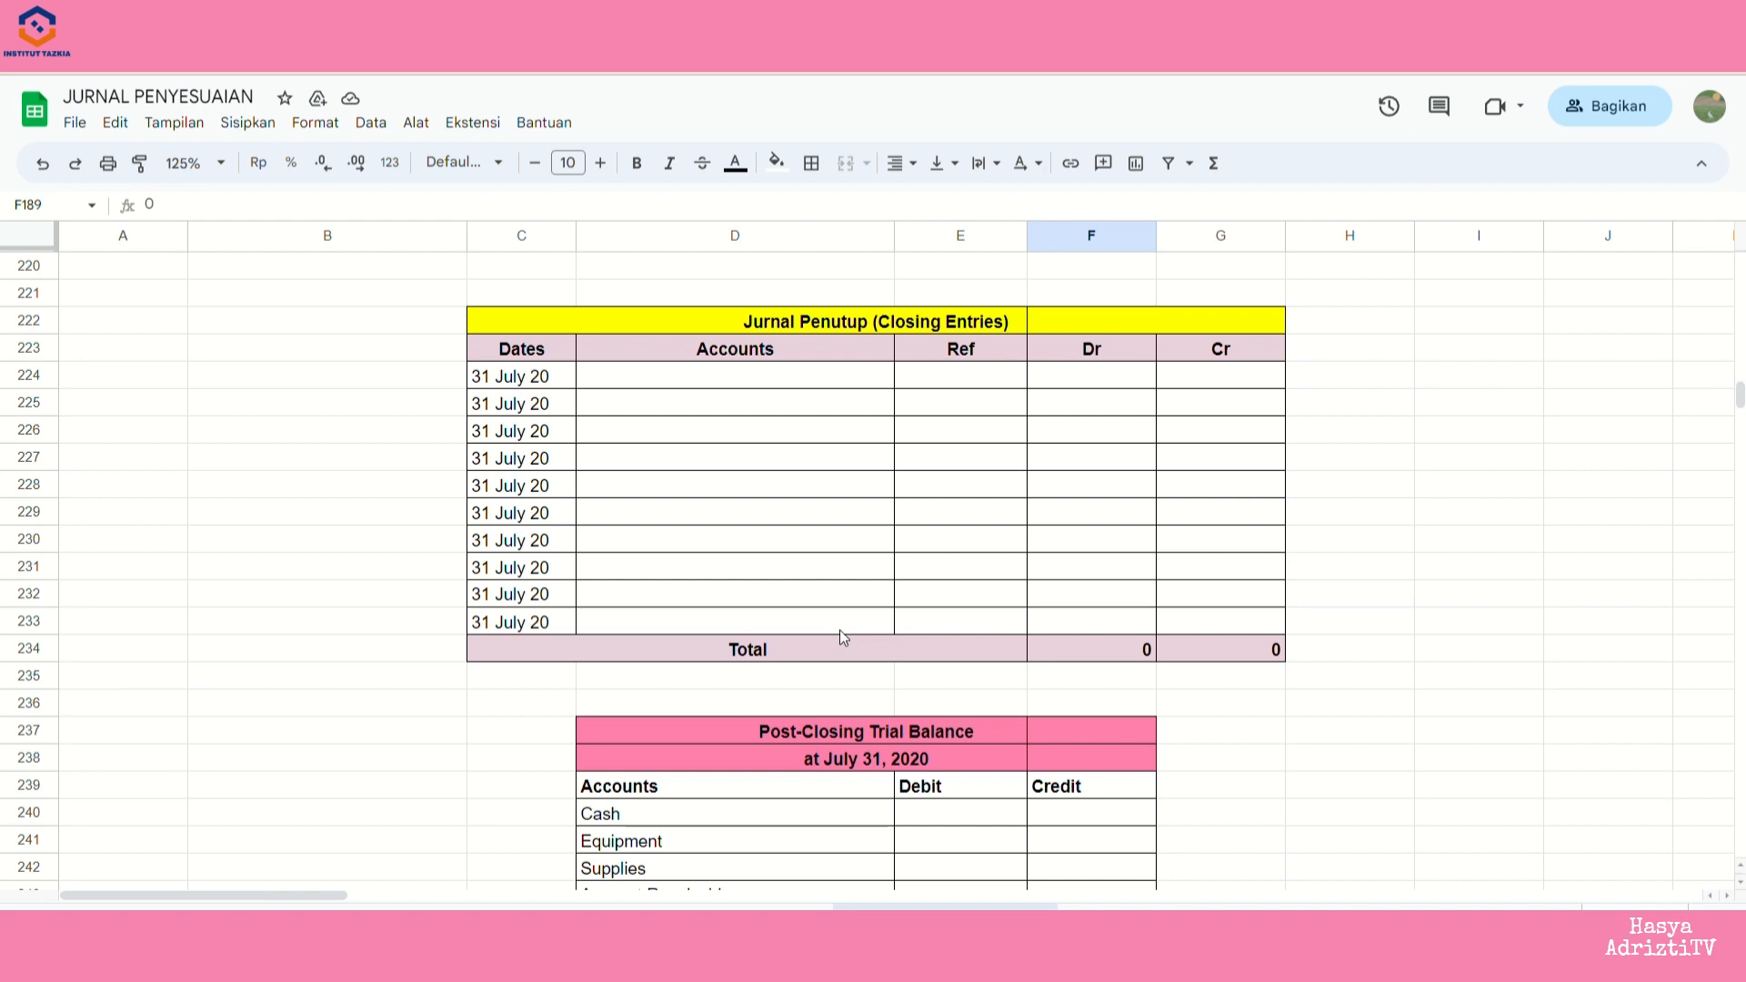
# - Enter Service Revenue in D224 and an indented Income Summary in D225 of the Closing Entries journal
pyautogui.moveTo(528, 377); pyautogui.dragTo(523, 622)
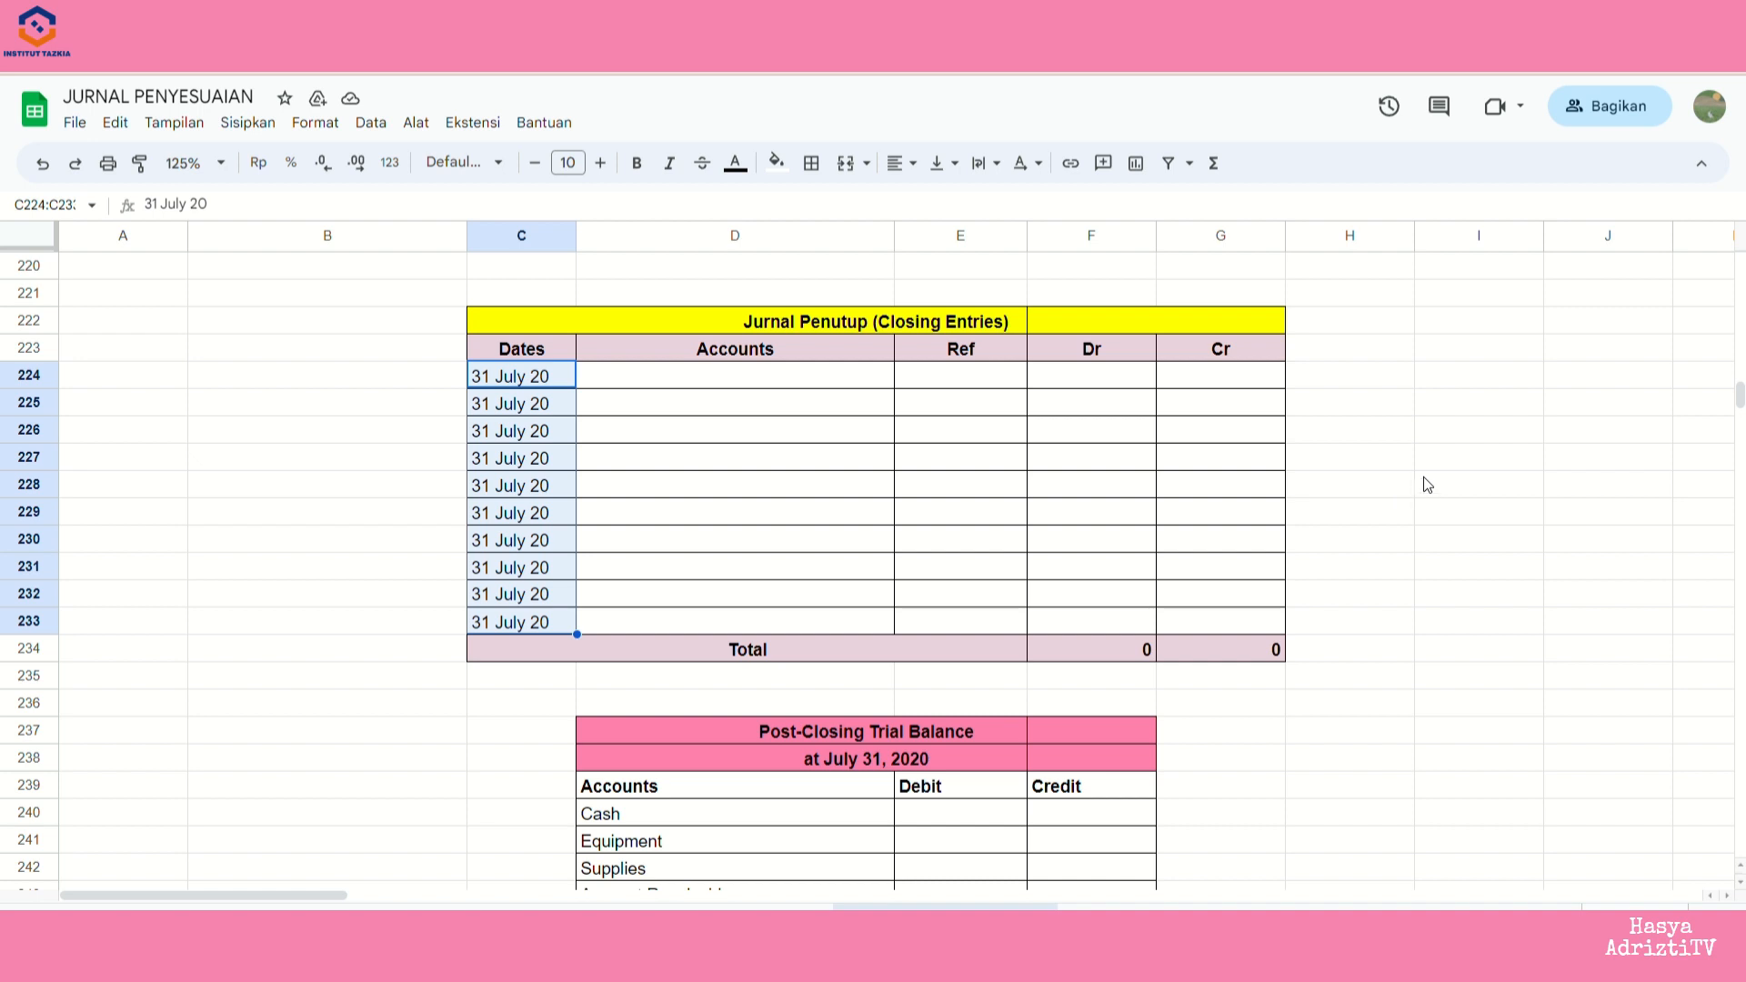
pyautogui.click(857, 382)
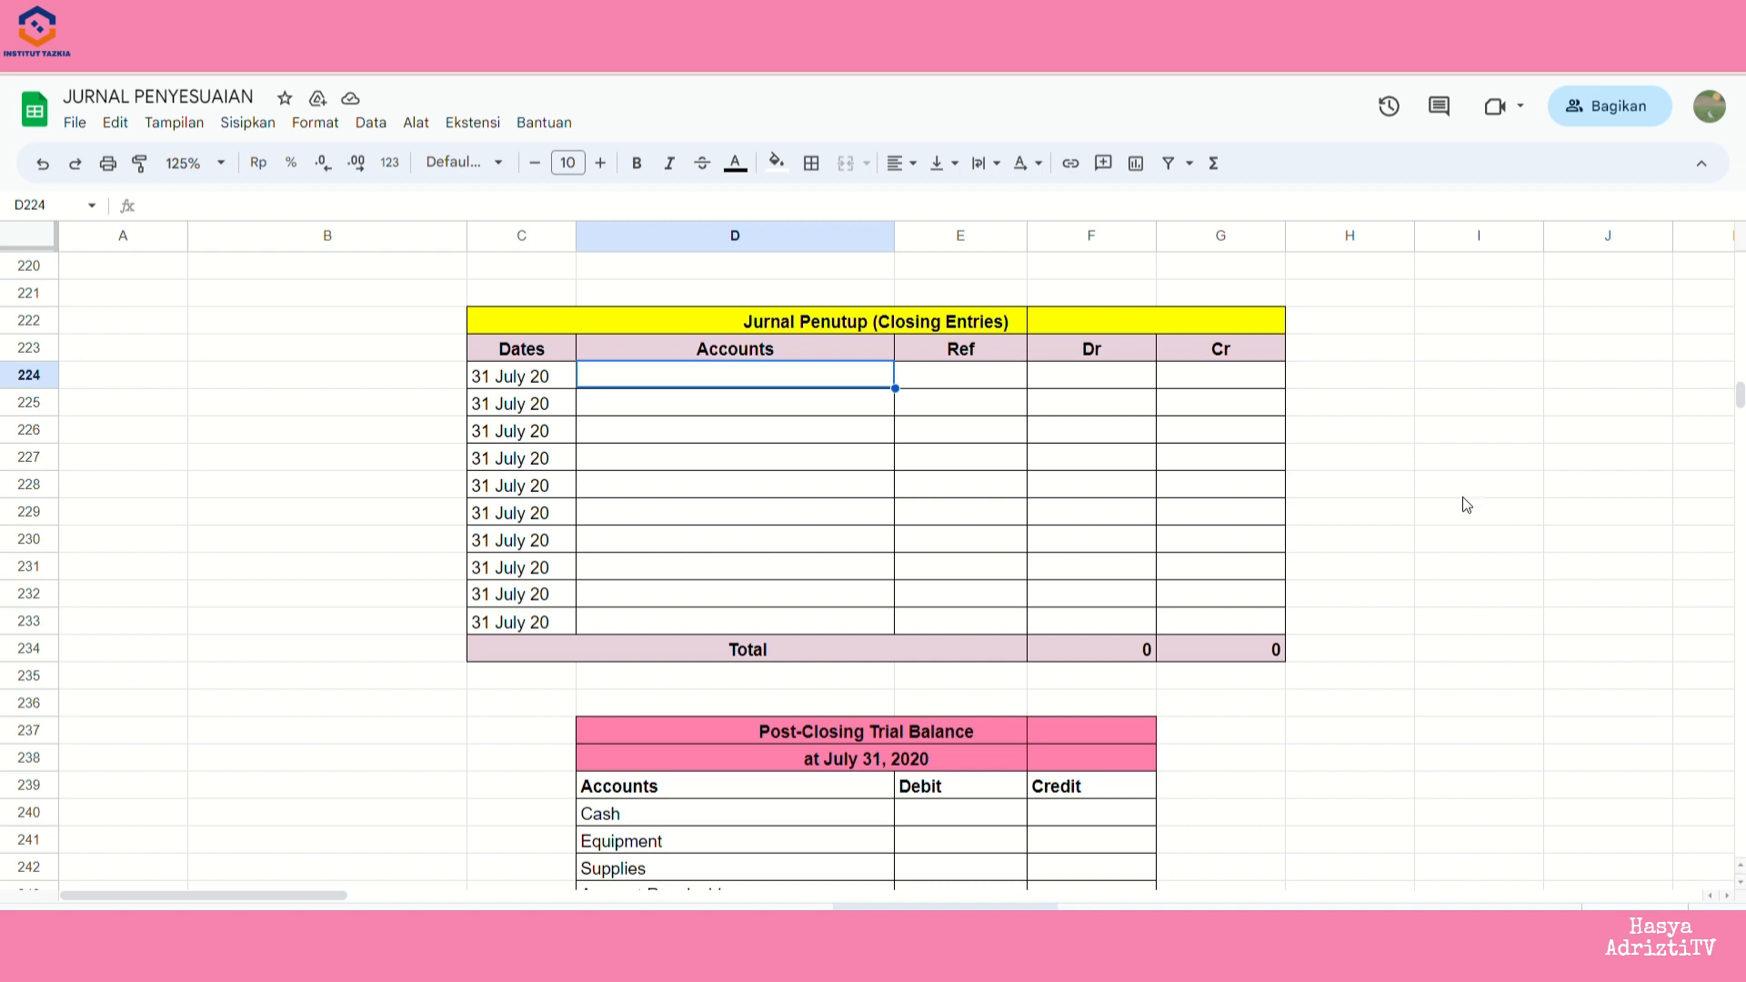
pyautogui.hscroll(8, 1462, 497)
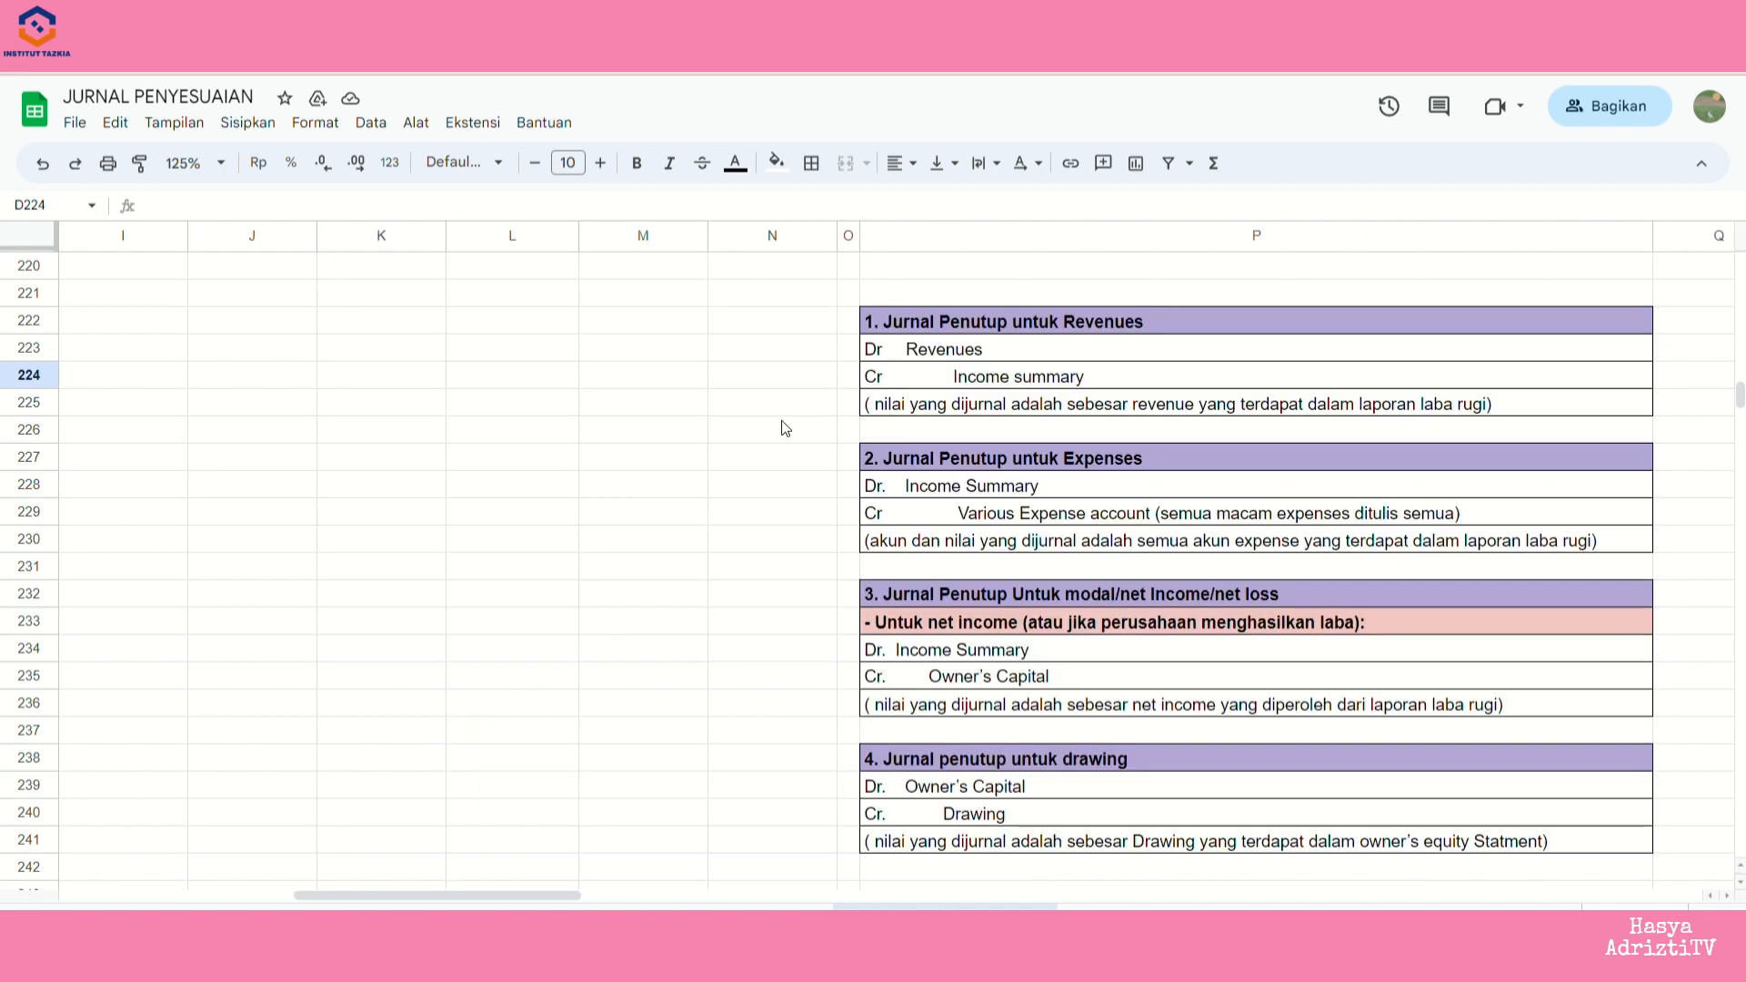
pyautogui.hscroll(-7, 784, 425)
pyautogui.write('Service Revenue')
pyautogui.press('Return')
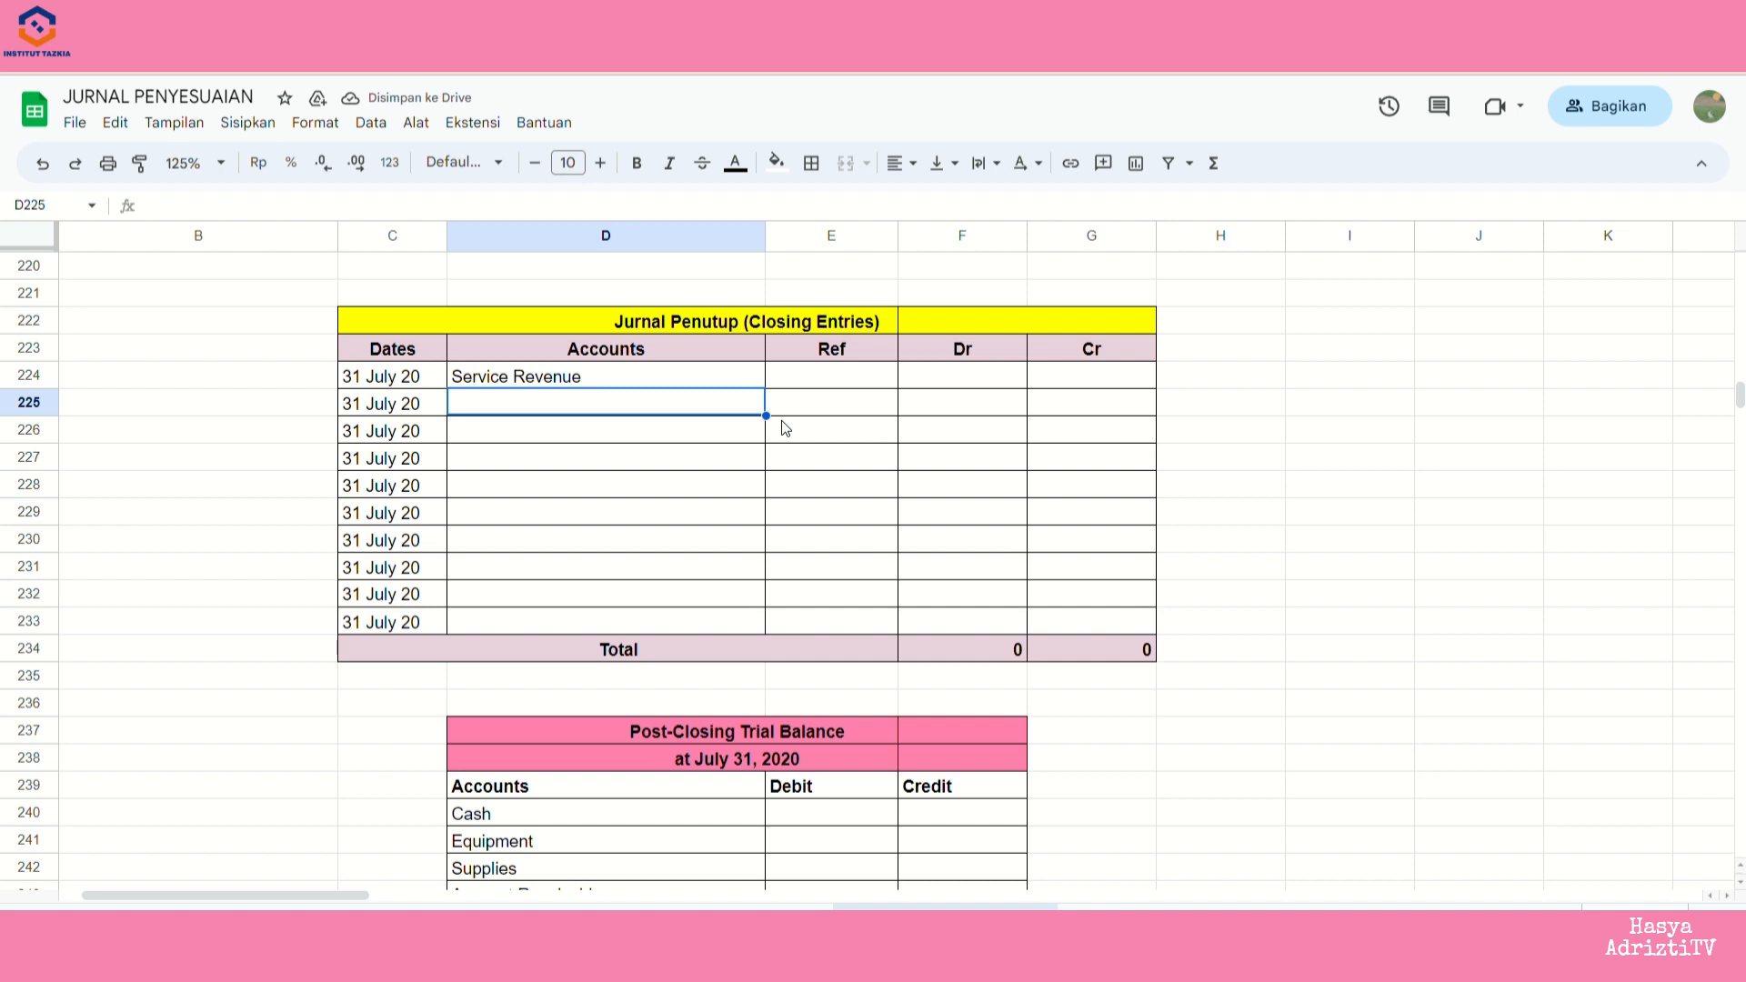
pyautogui.write('Income Summary')
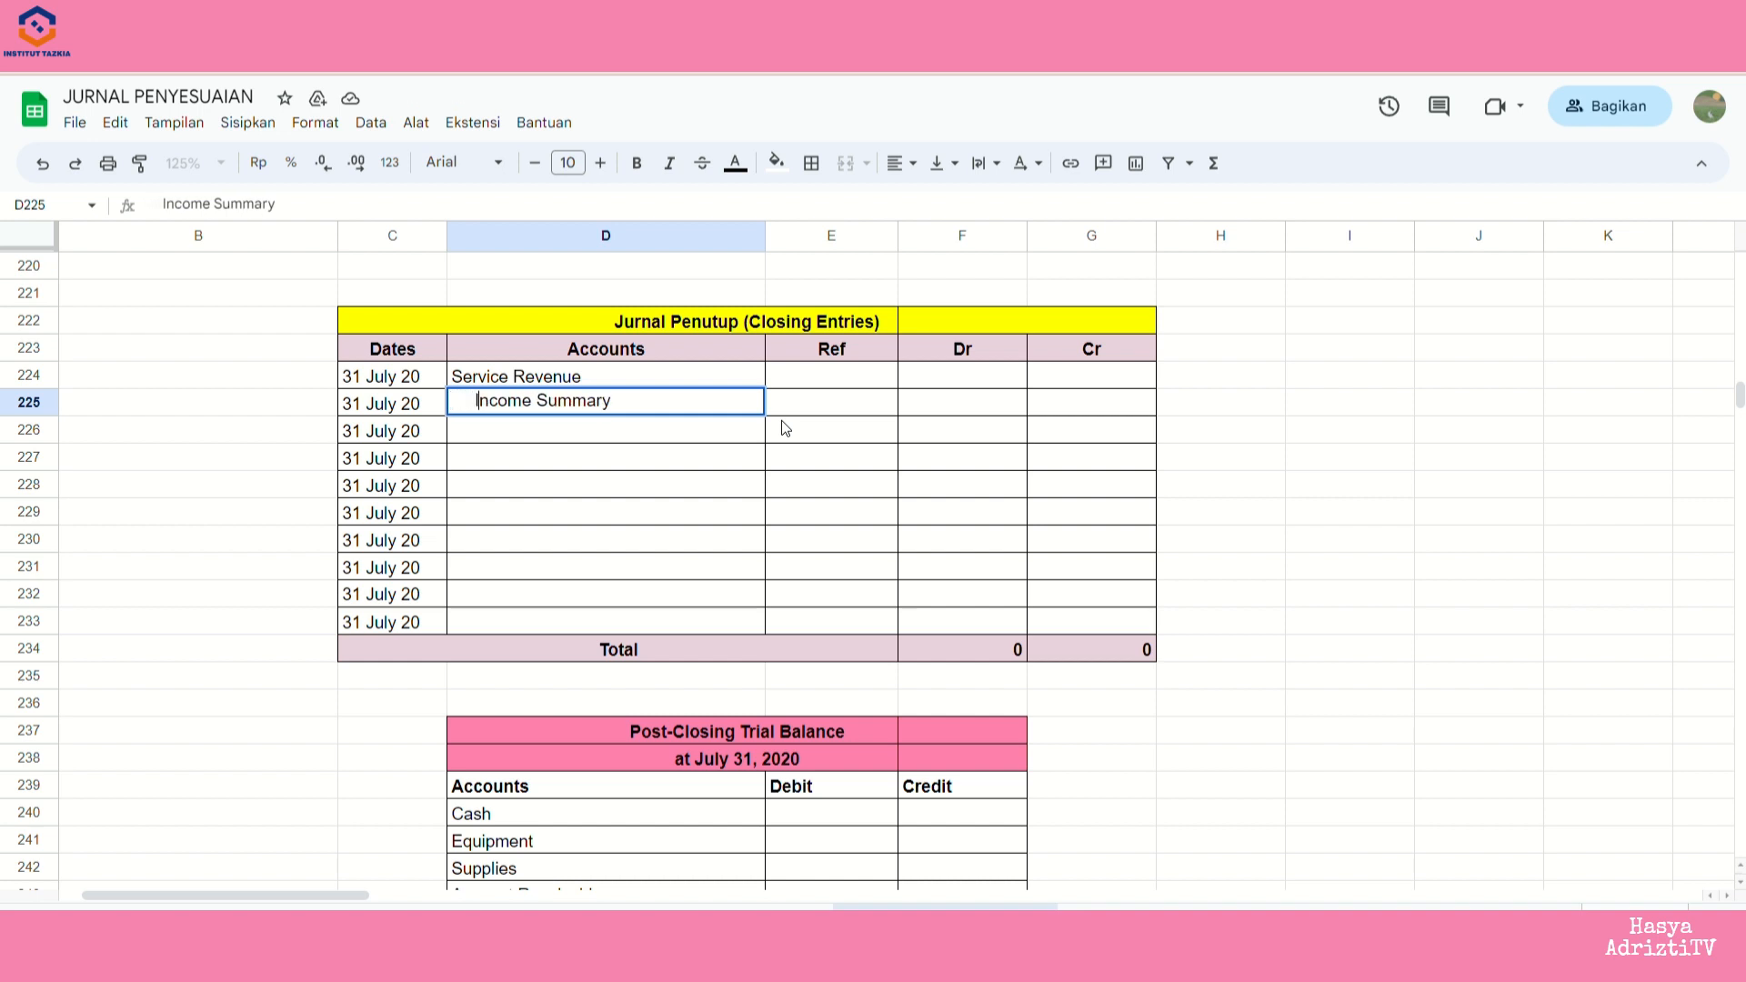
pyautogui.press('Return')
pyautogui.press('Up')
pyautogui.press('Up')
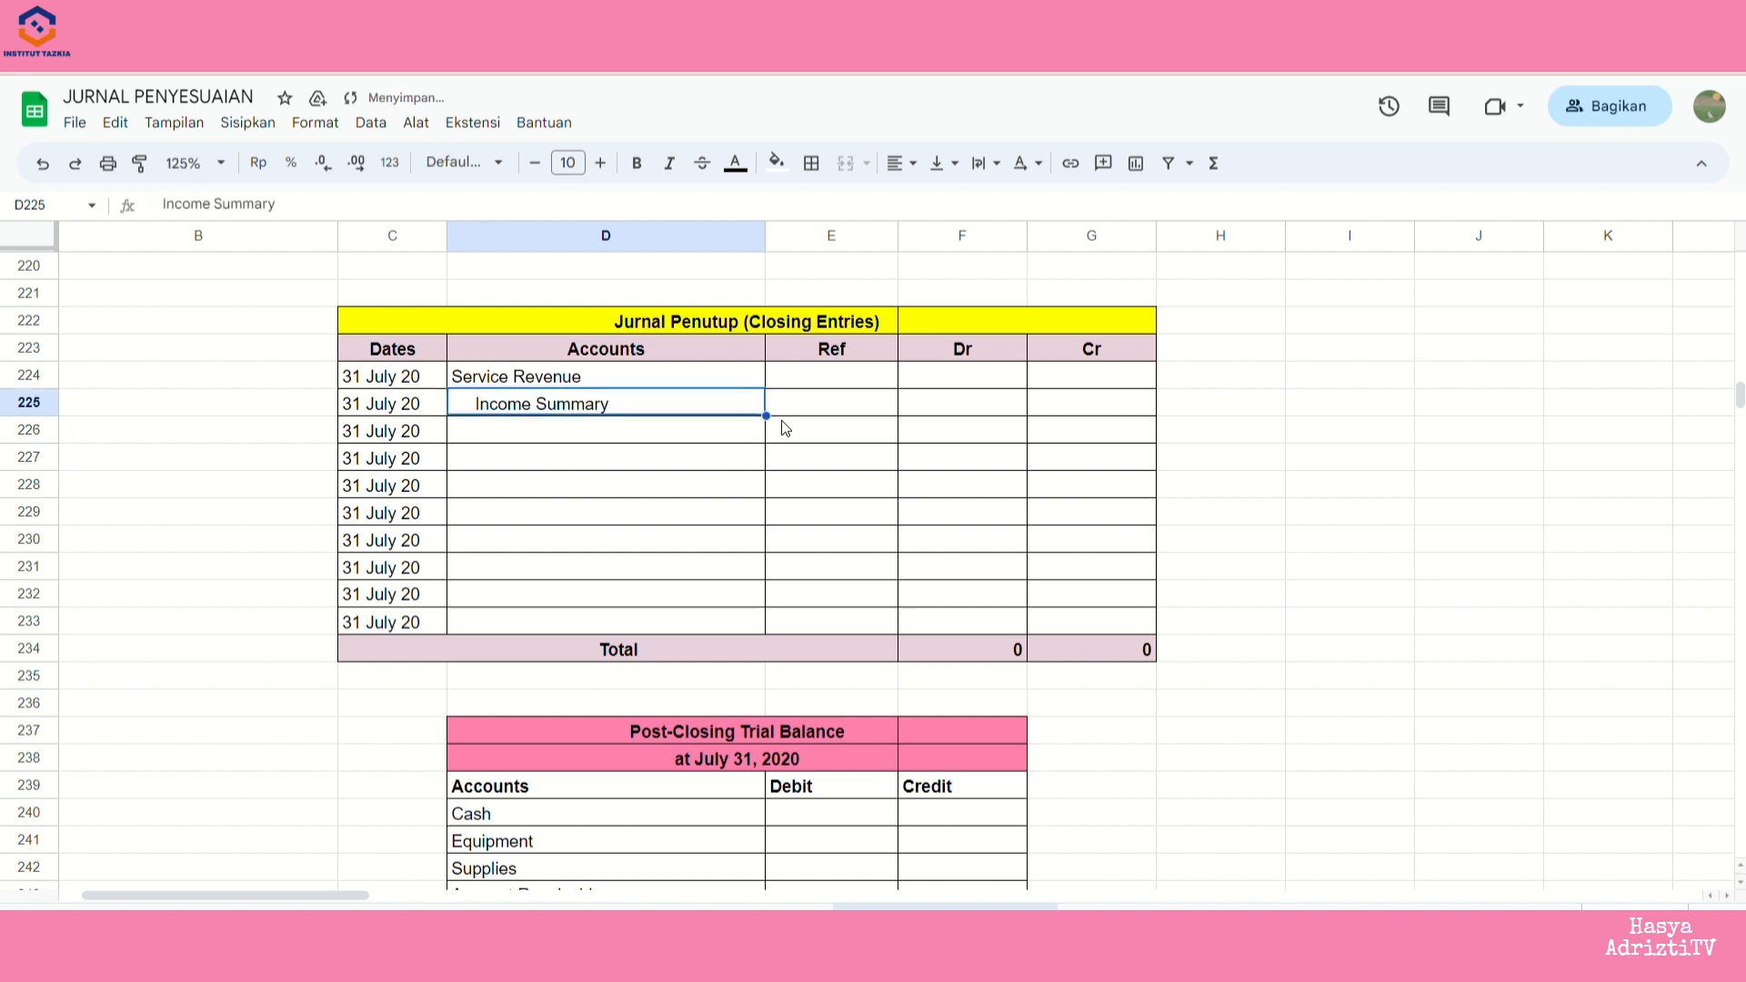
# - Link the Service Revenue debit in F224 to Service Revenues in F172 of the Income Statement
pyautogui.press('Right')
pyautogui.press('Right')
pyautogui.write('=')
pyautogui.scroll(10, 1055, 537)
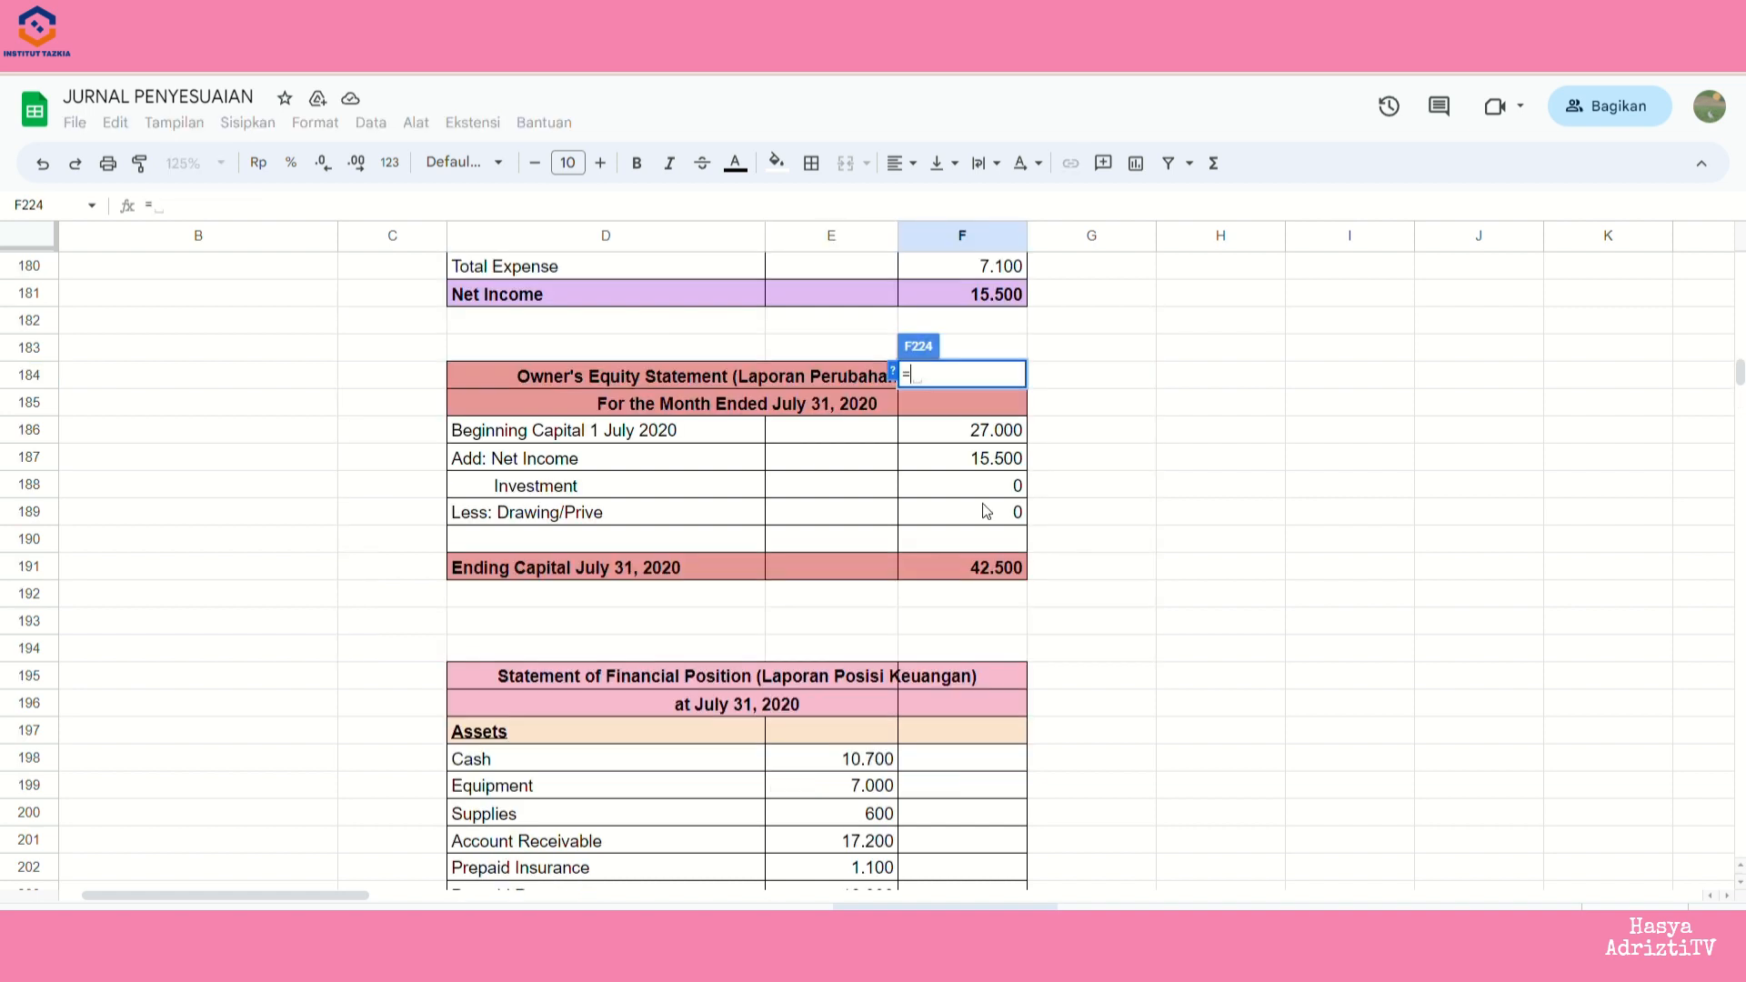
pyautogui.scroll(6, 1053, 544)
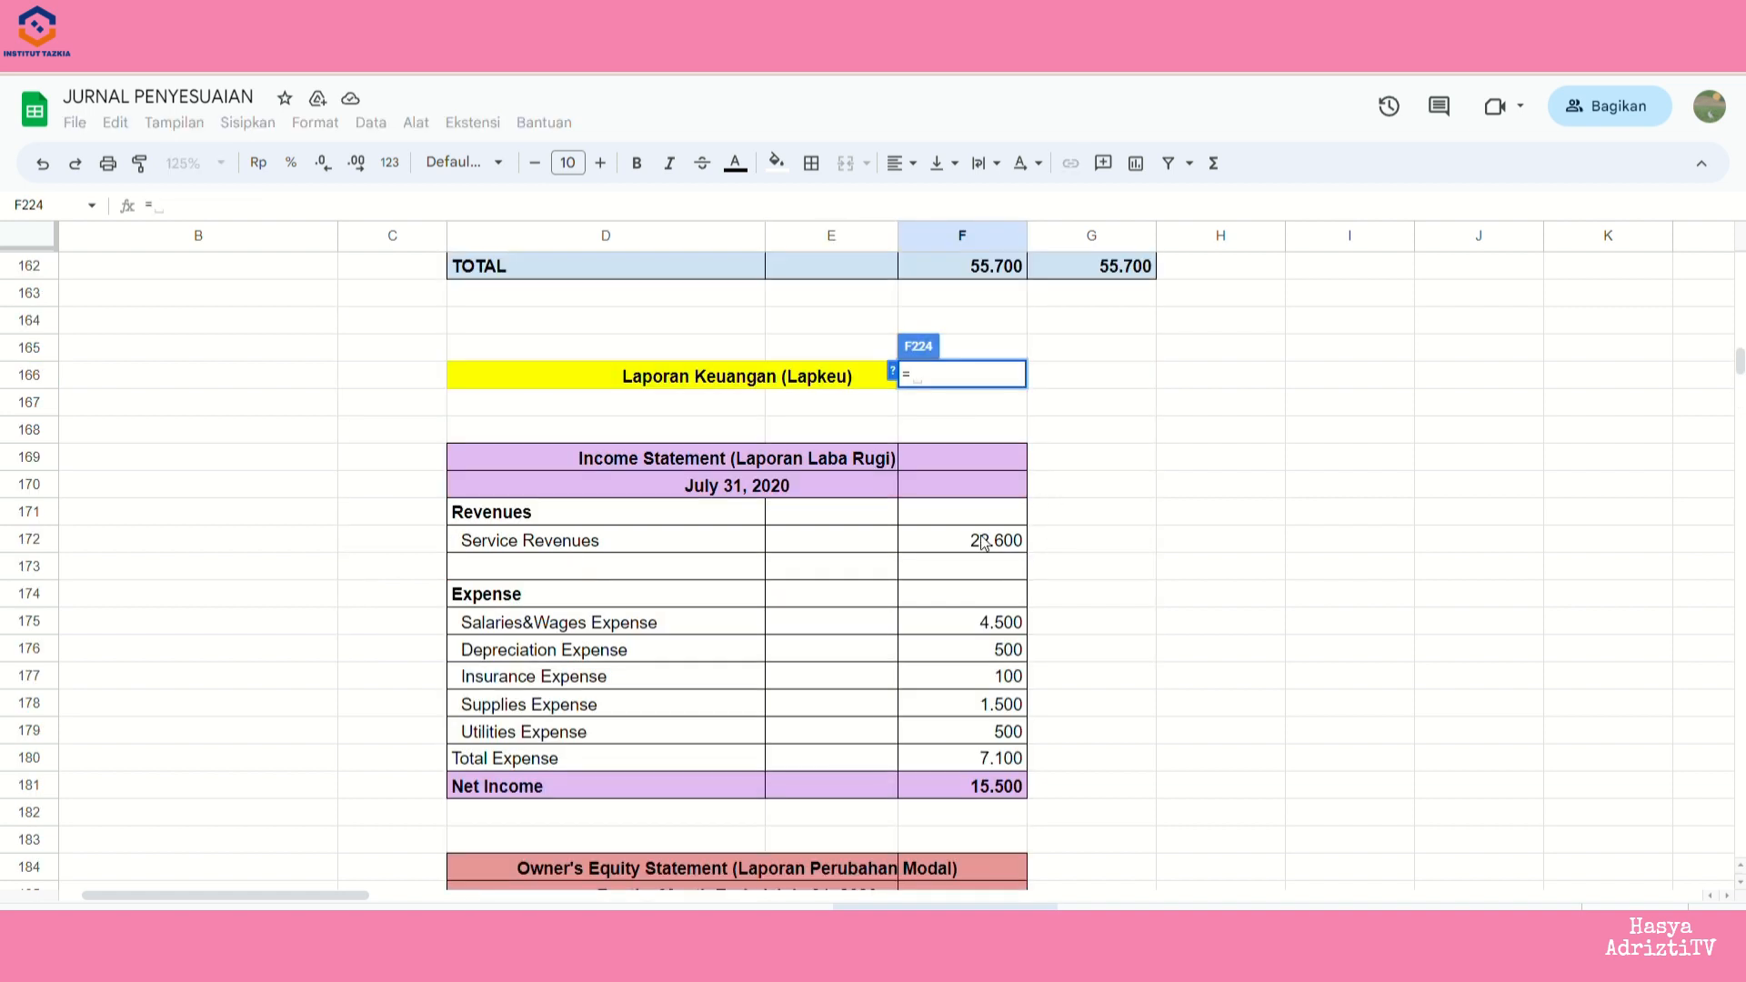
pyautogui.click(985, 543)
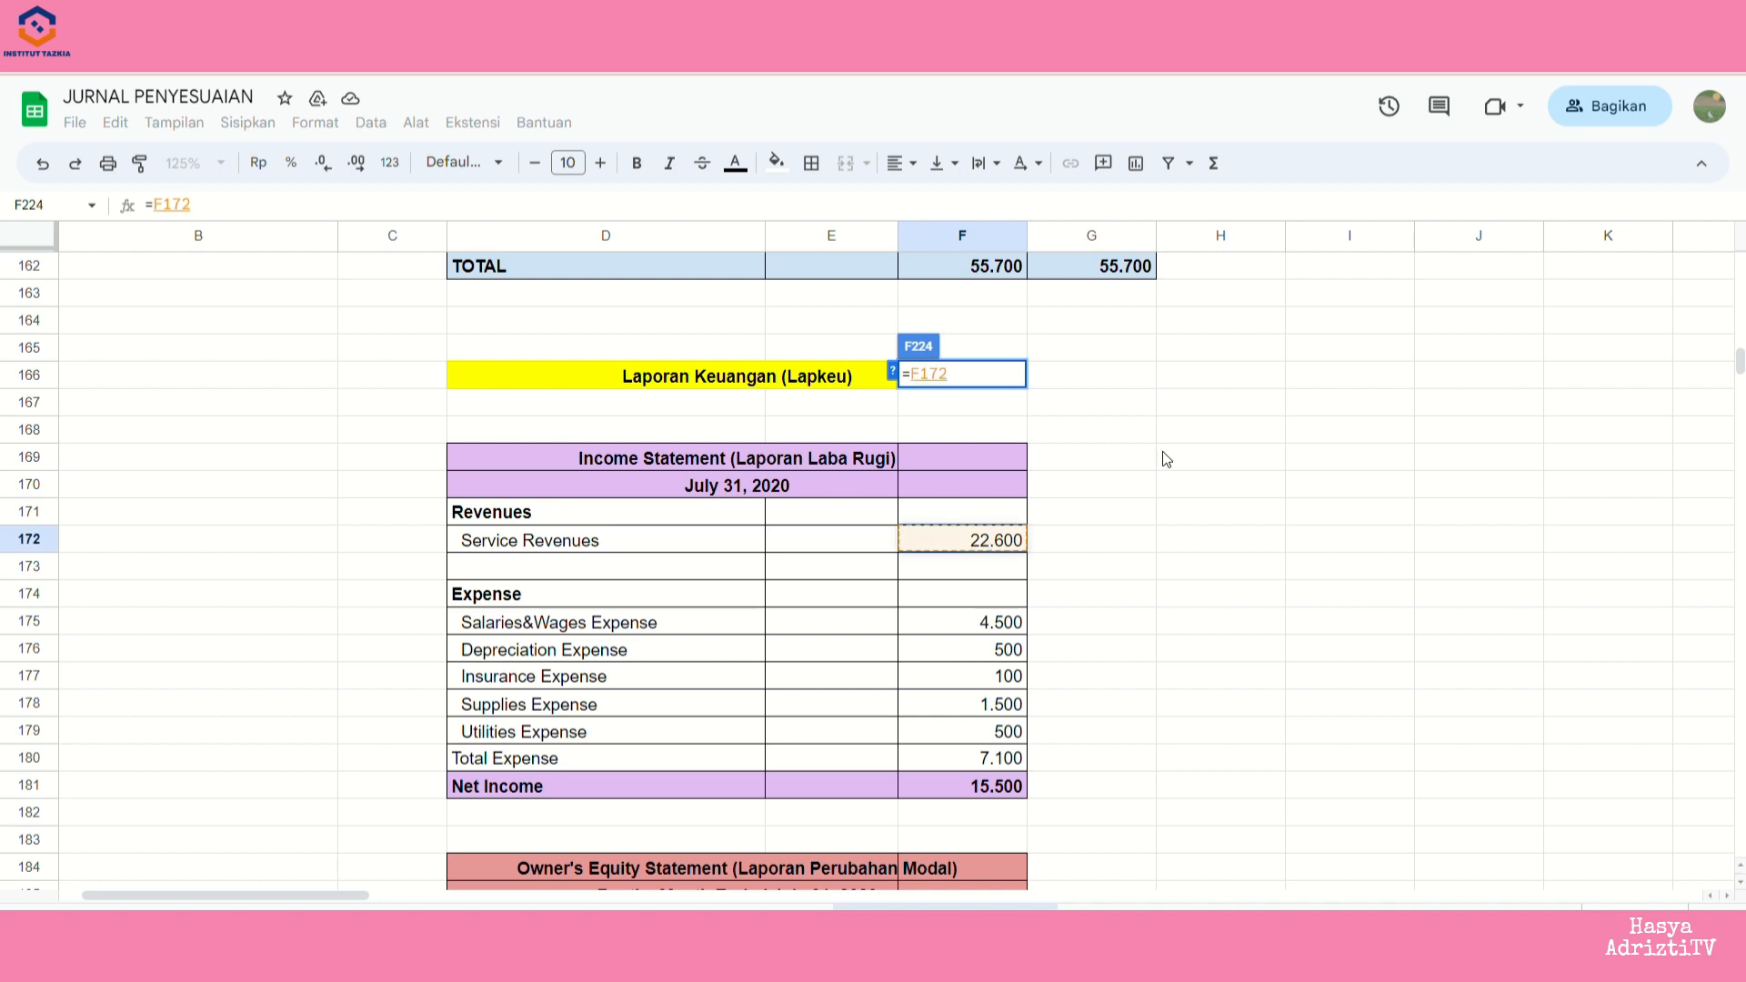
pyautogui.press('Return')
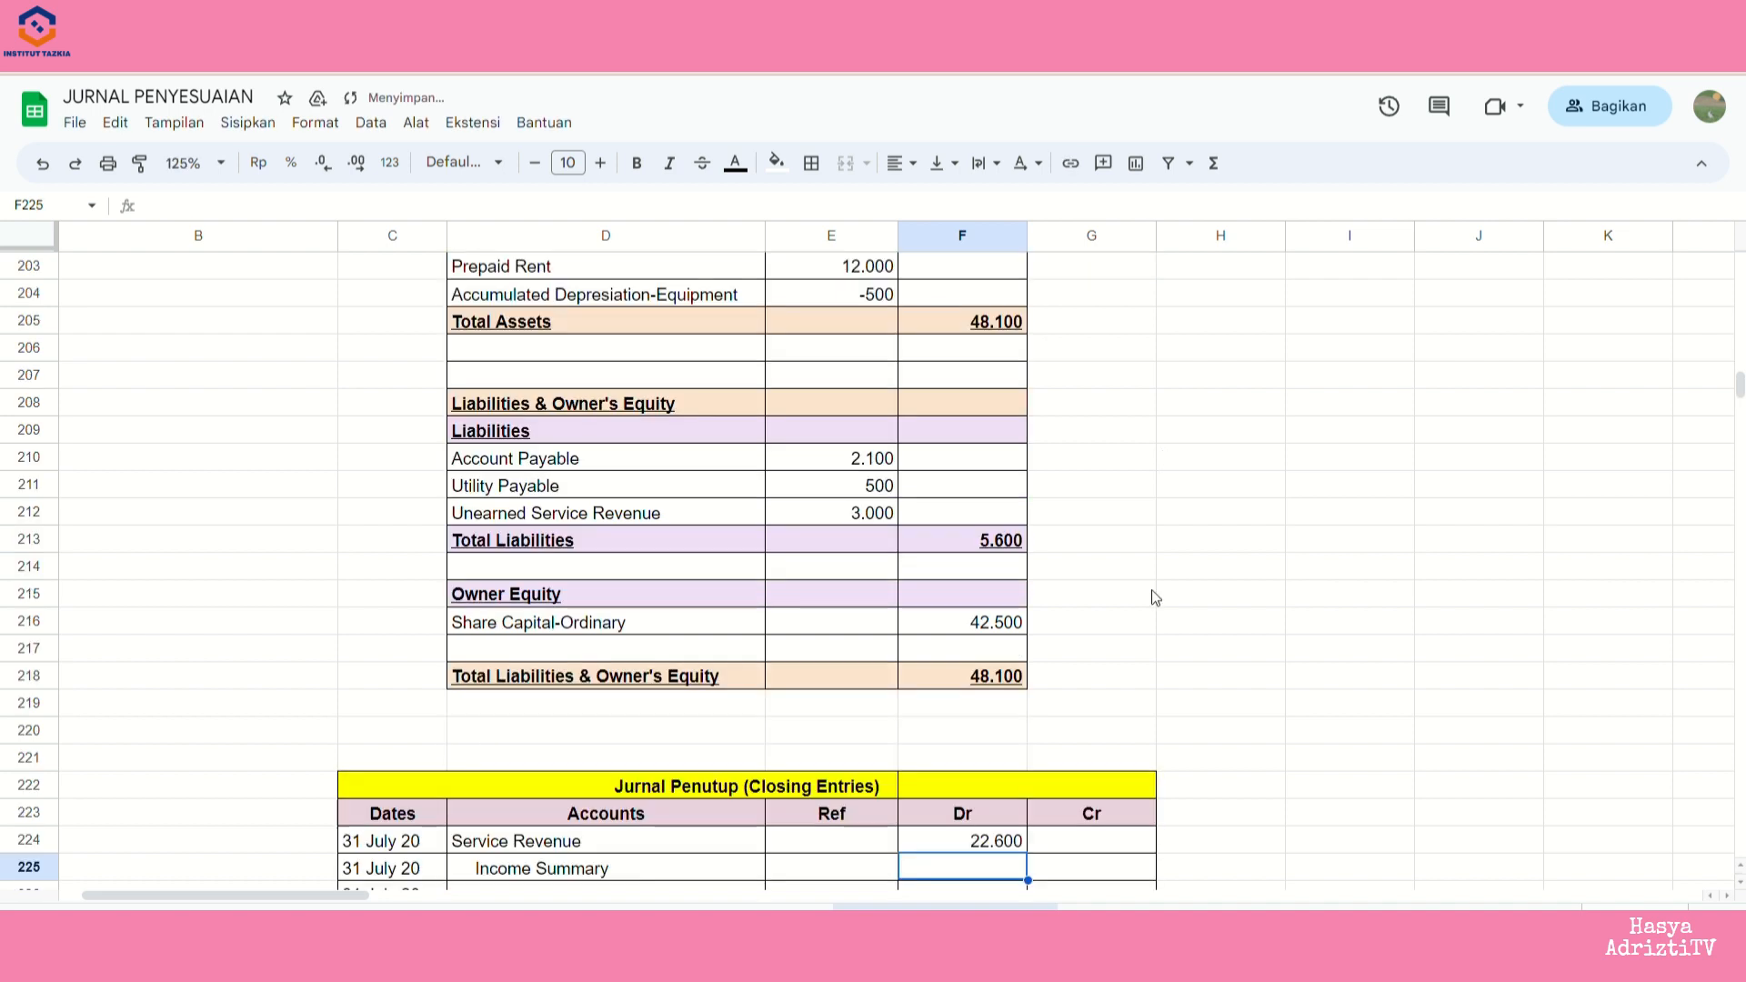
# - Set the Income Summary credit in G225 equal to the Service Revenue debit in F224
pyautogui.click(1113, 865)
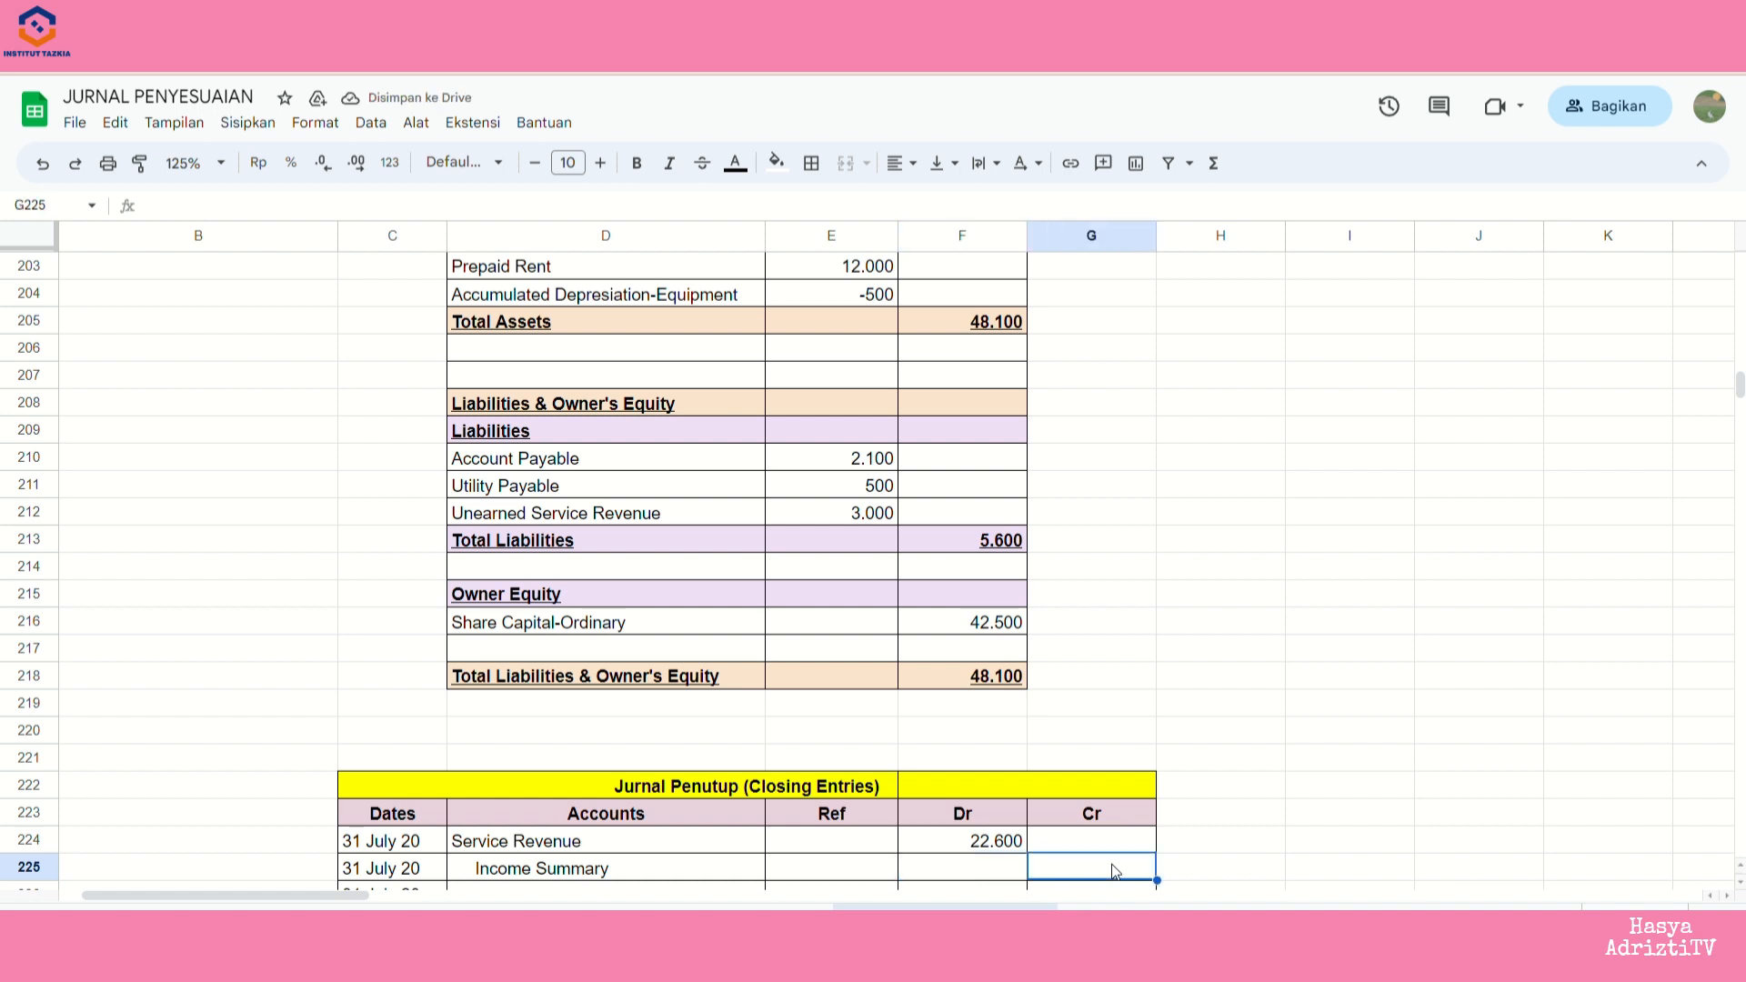
pyautogui.write('=')
pyautogui.press('Up')
pyautogui.press('Left')
pyautogui.press('Return')
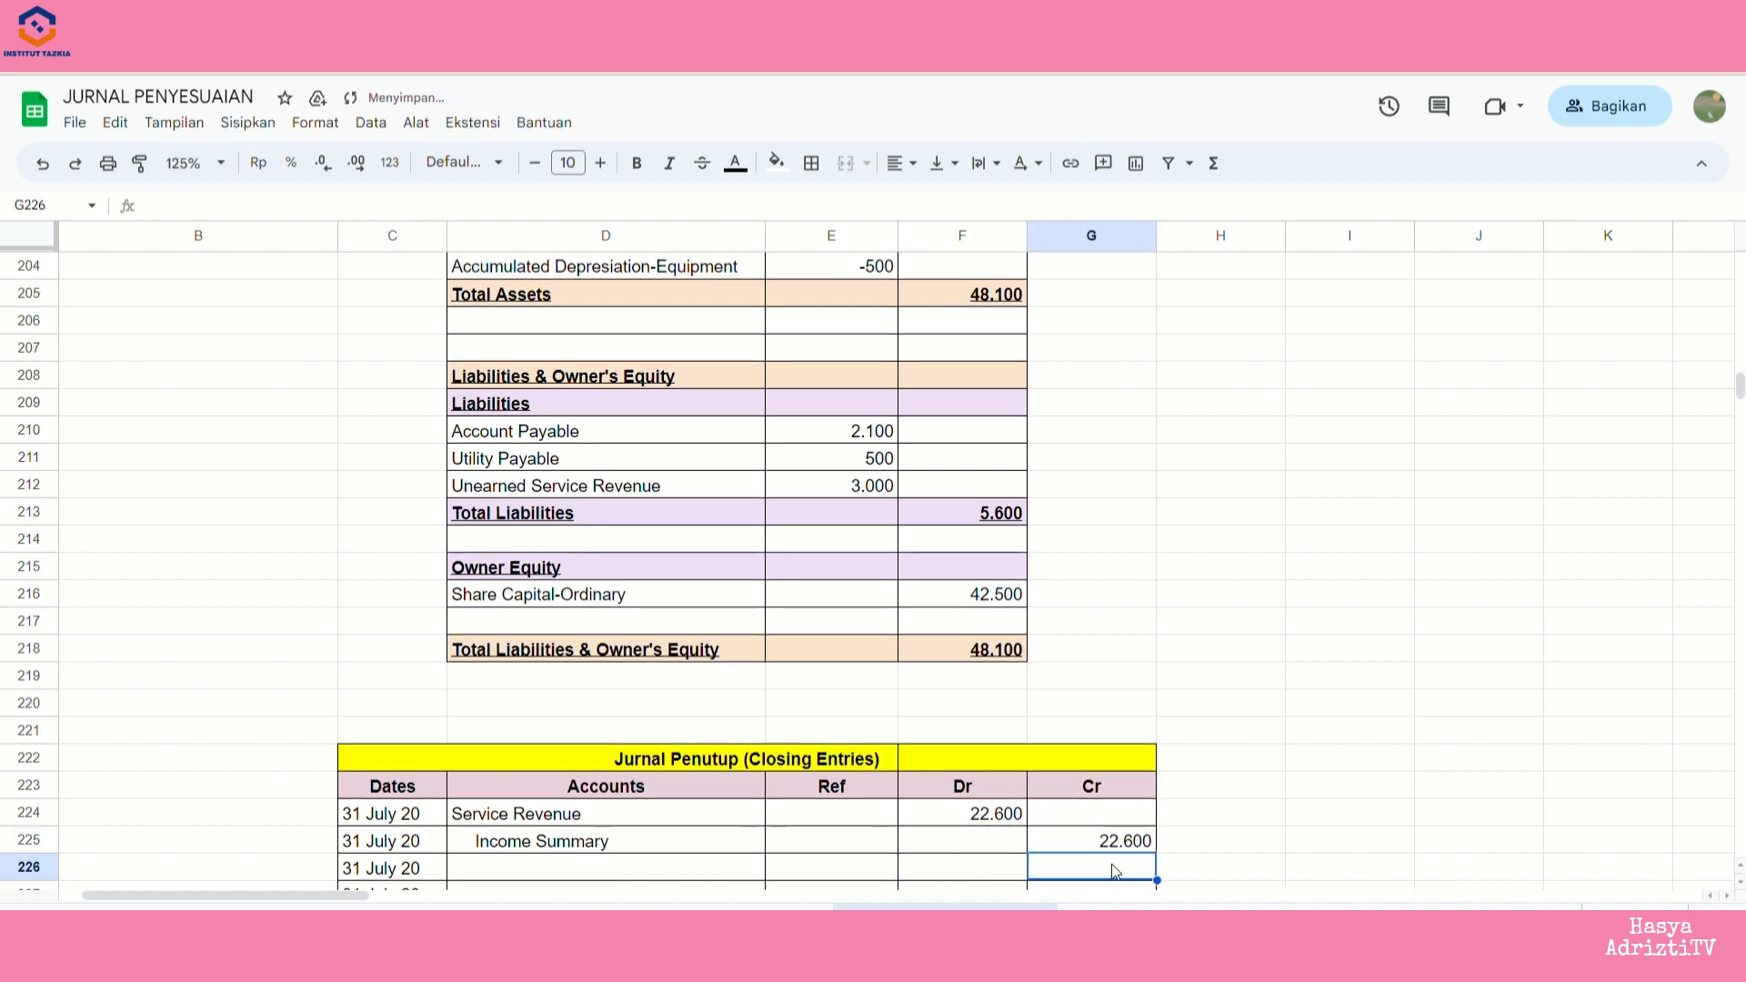
# - Enter Income Summary in D226 and copy the five expense accounts from the Income Statement into D227:D231
pyautogui.click(489, 626)
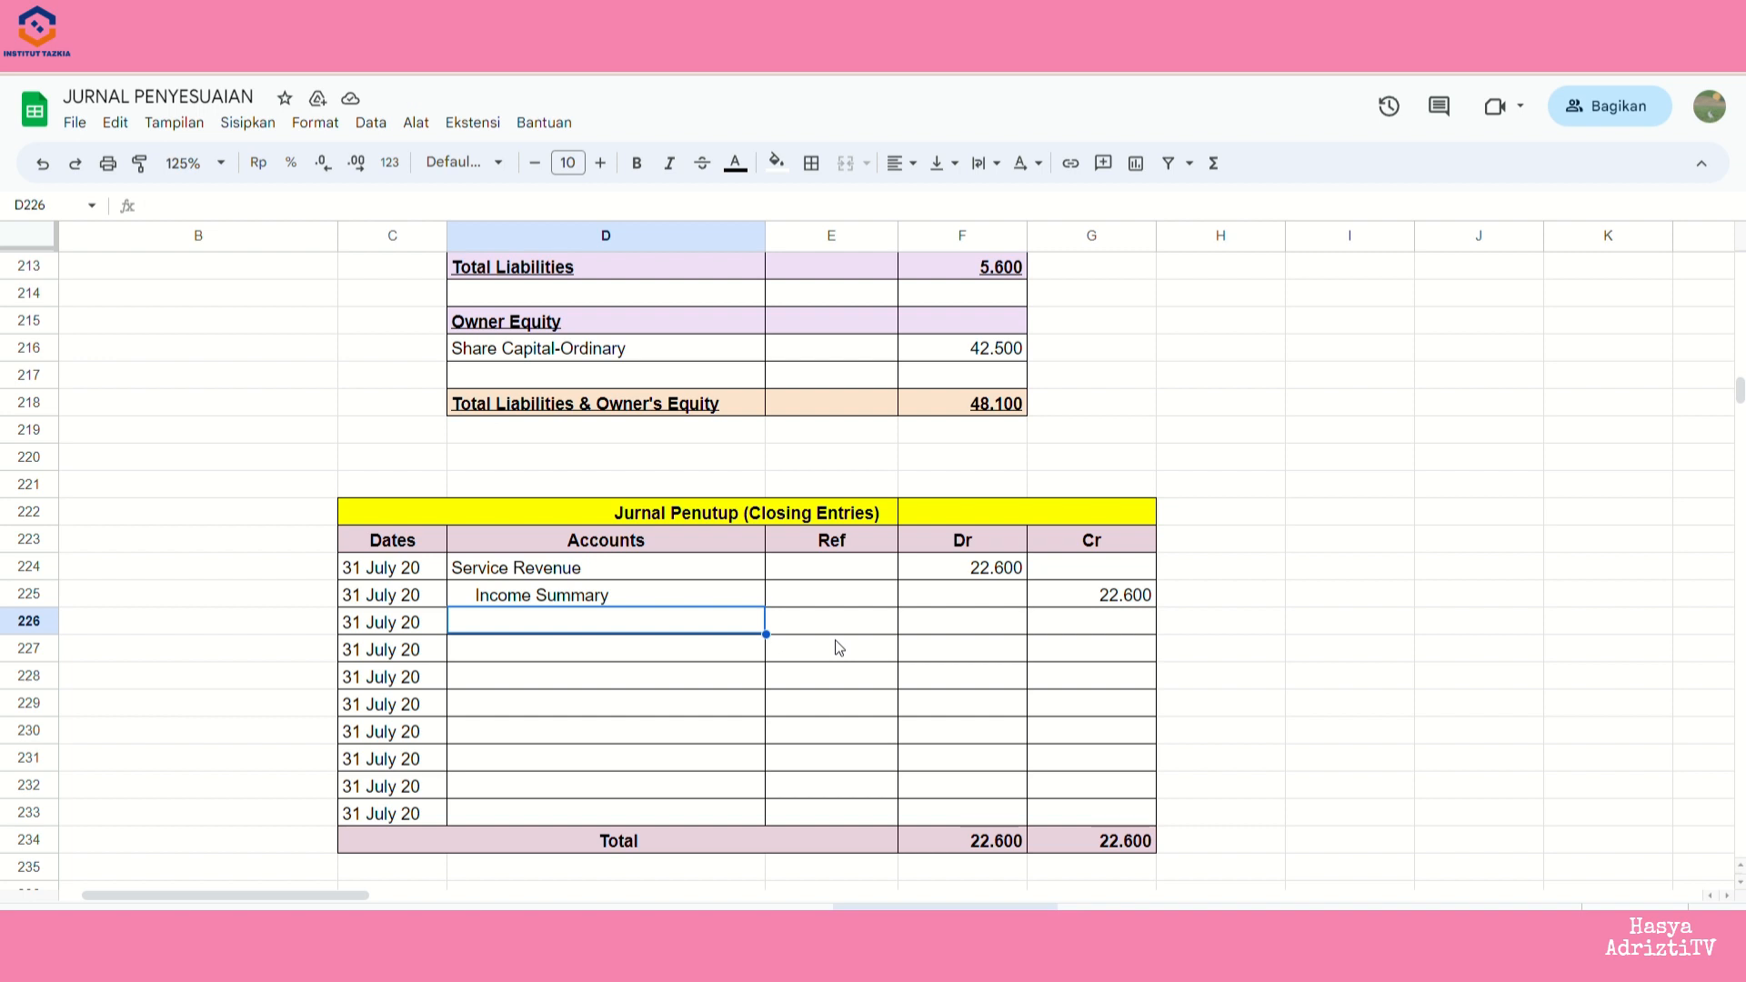
pyautogui.write('Income Summary')
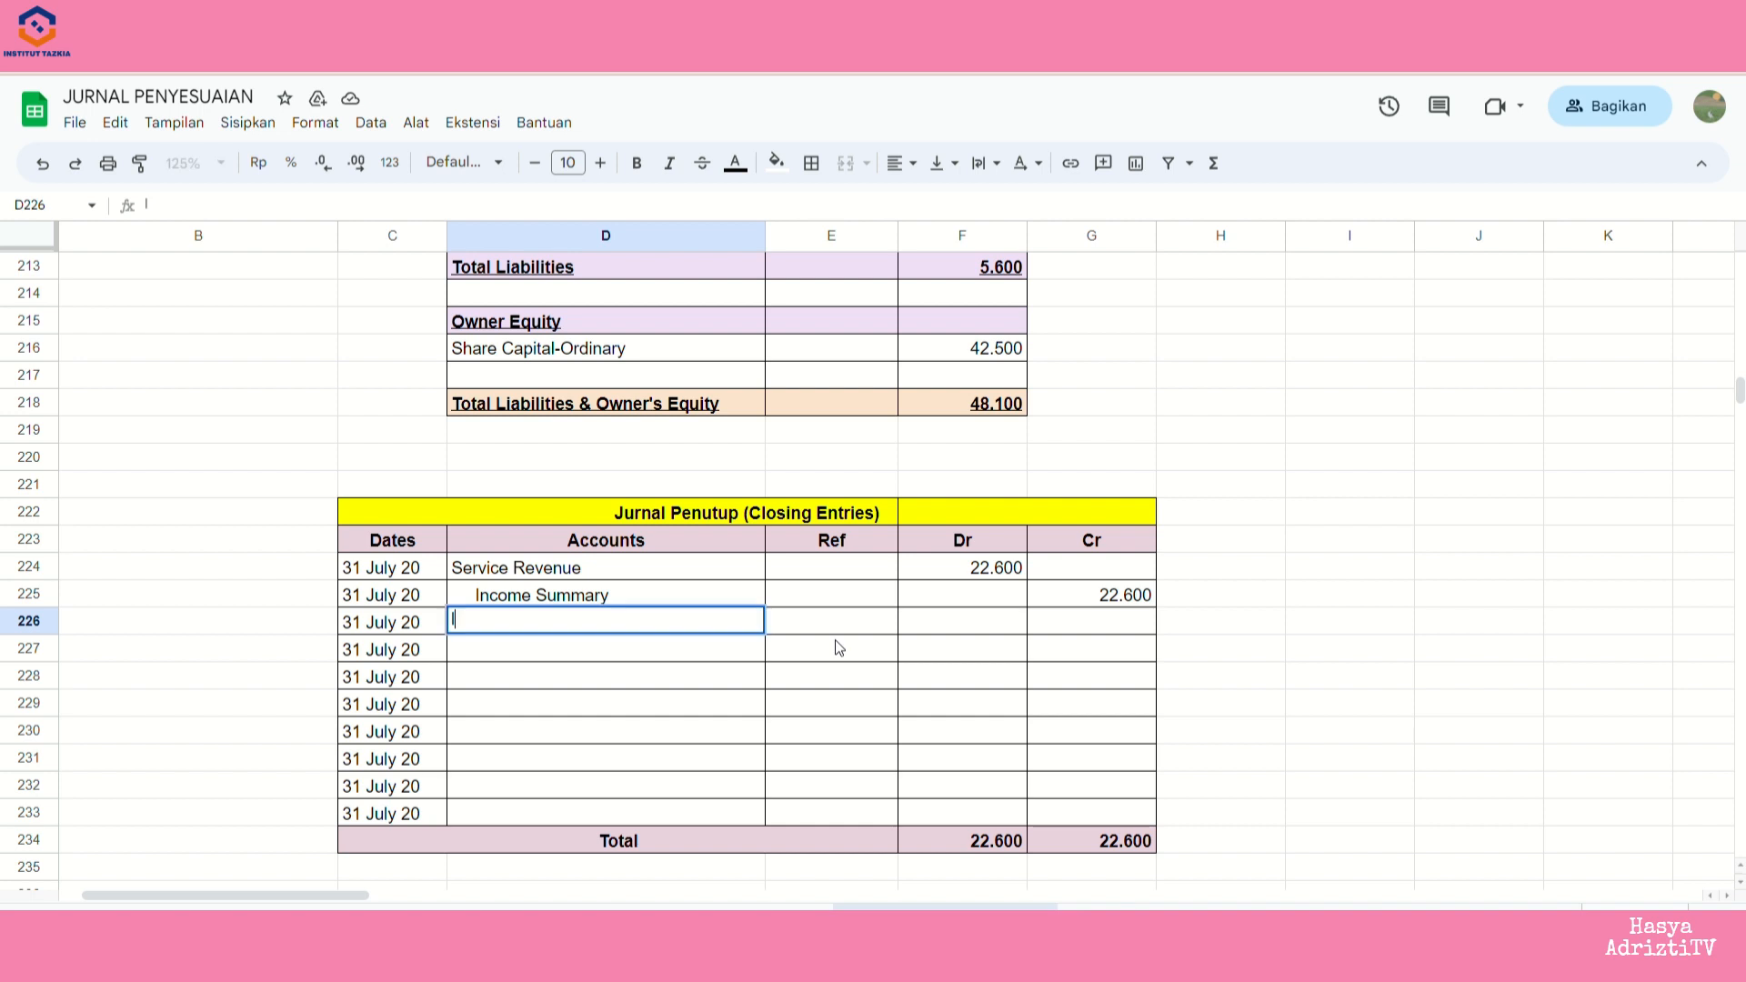
pyautogui.press('Return')
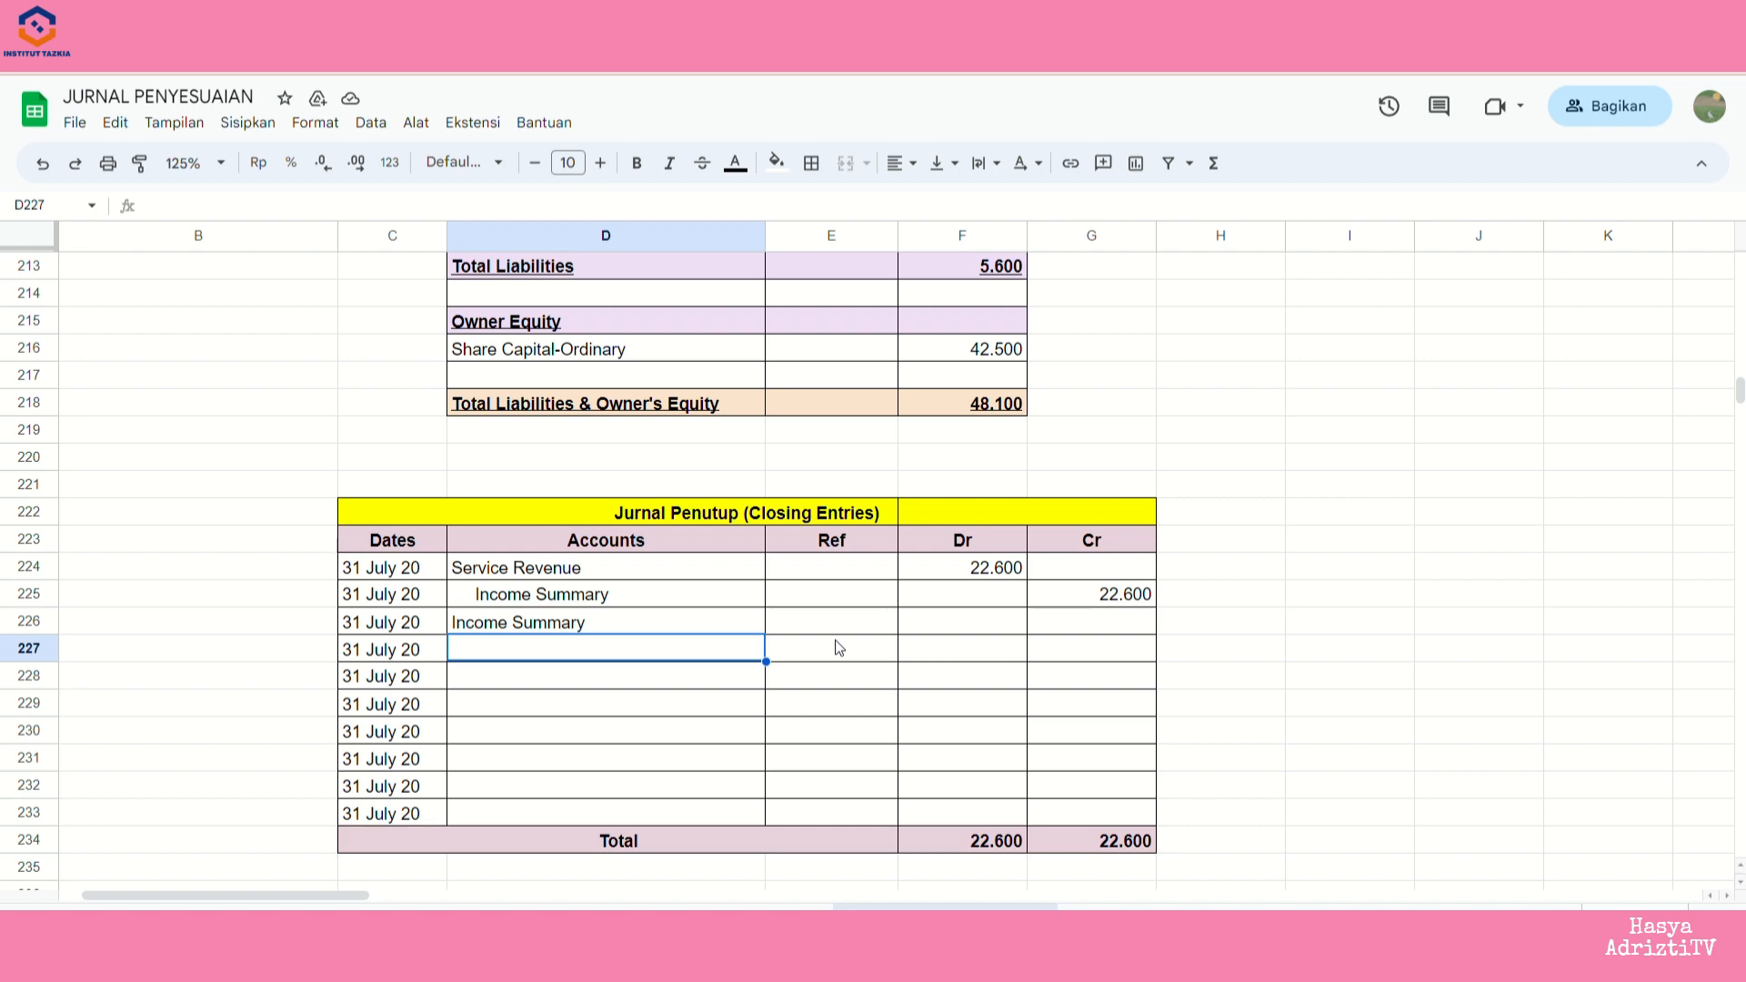
pyautogui.scroll(12, 1097, 592)
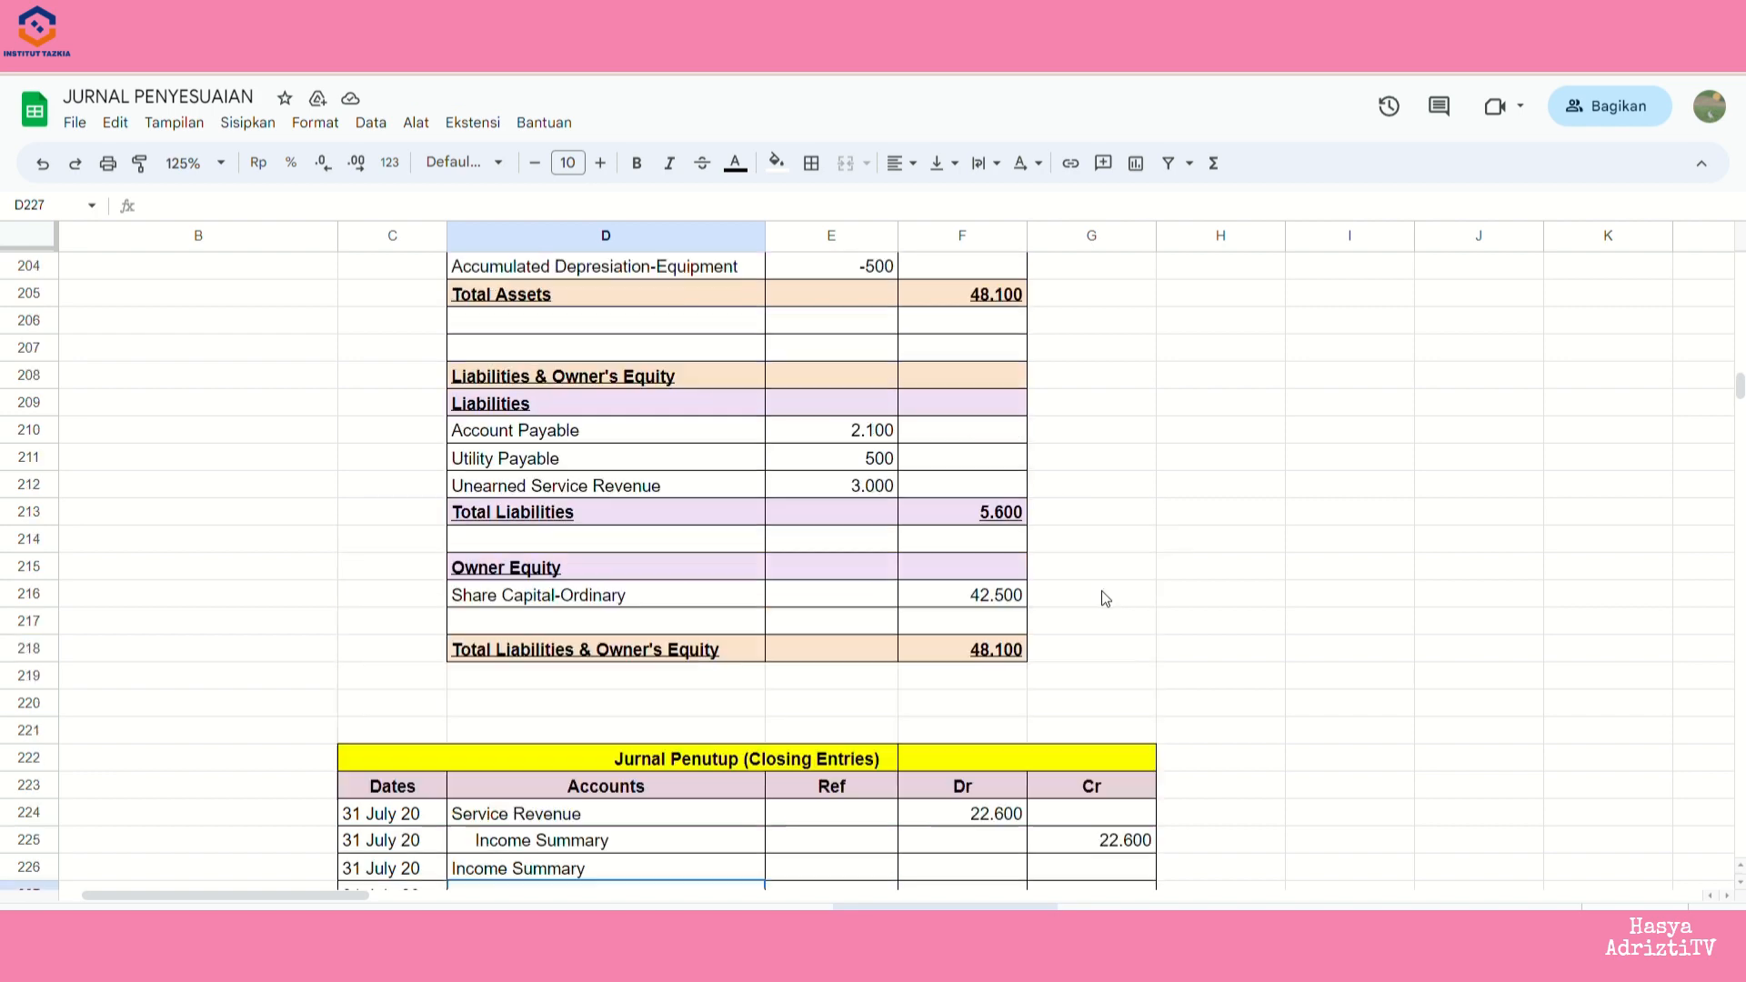
pyautogui.moveTo(546, 403); pyautogui.dragTo(614, 515)
pyautogui.hotkey('ctrl', 'c')
pyautogui.scroll(-13, 614, 515)
pyautogui.click(519, 574)
pyautogui.hotkey('ctrl', 'v')
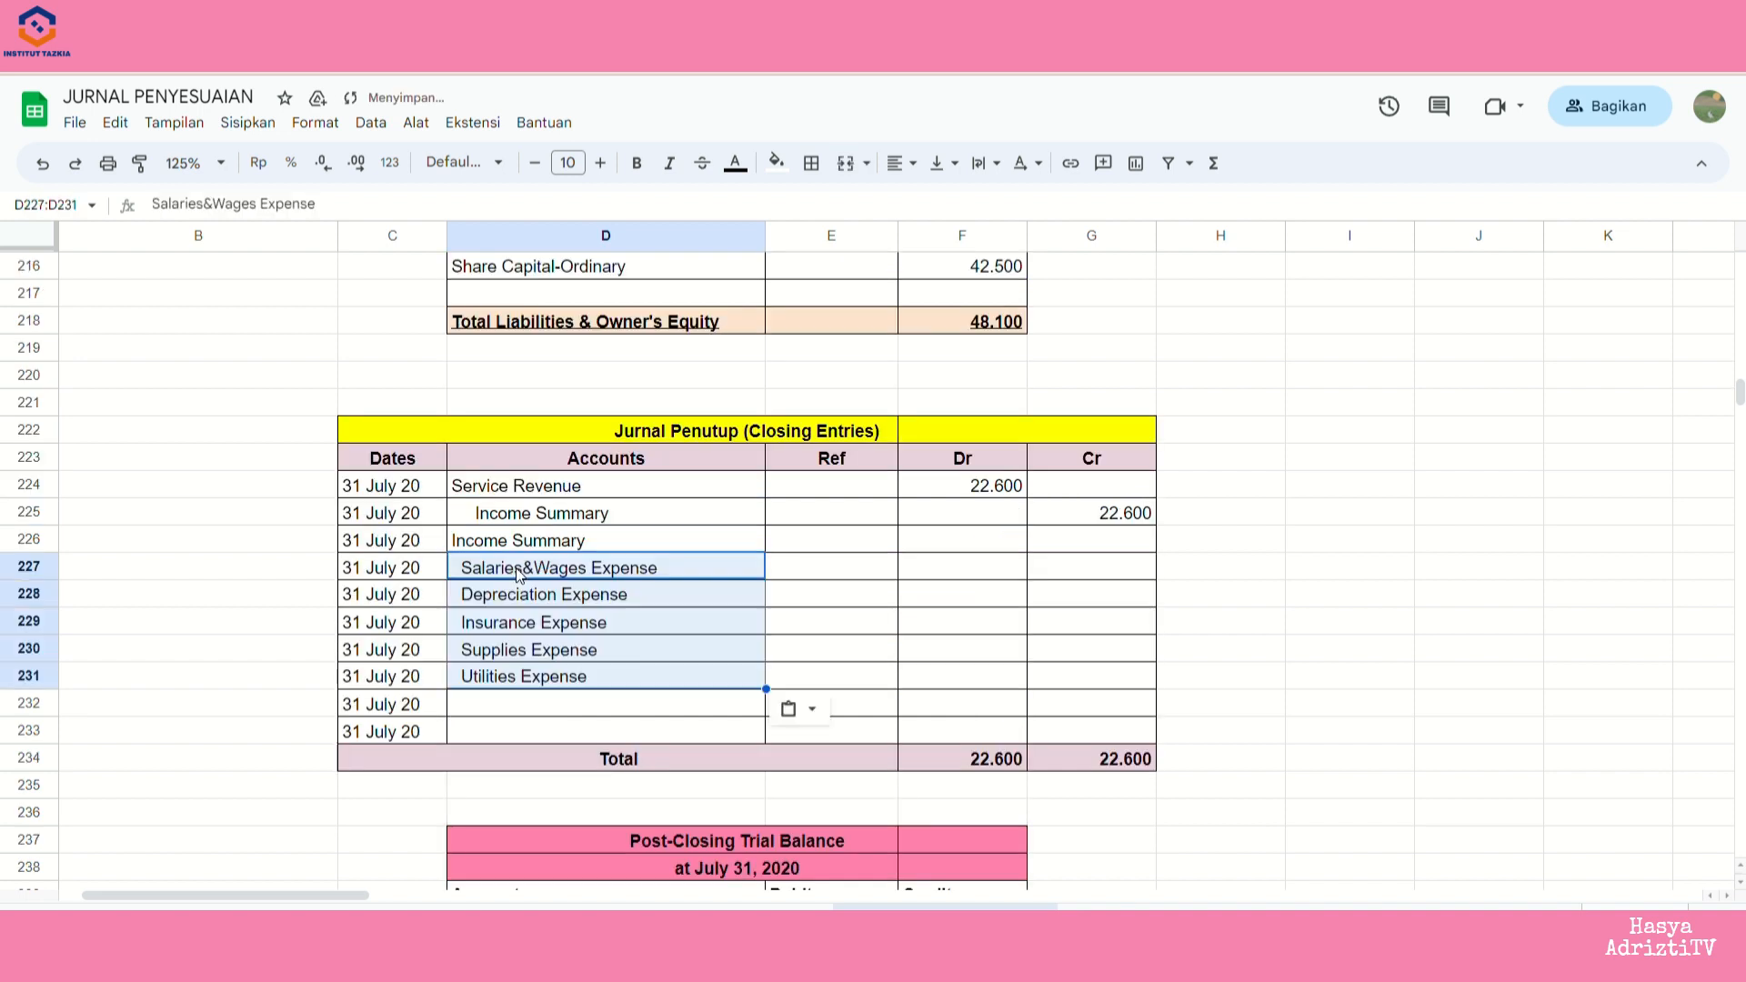
pyautogui.click(674, 676)
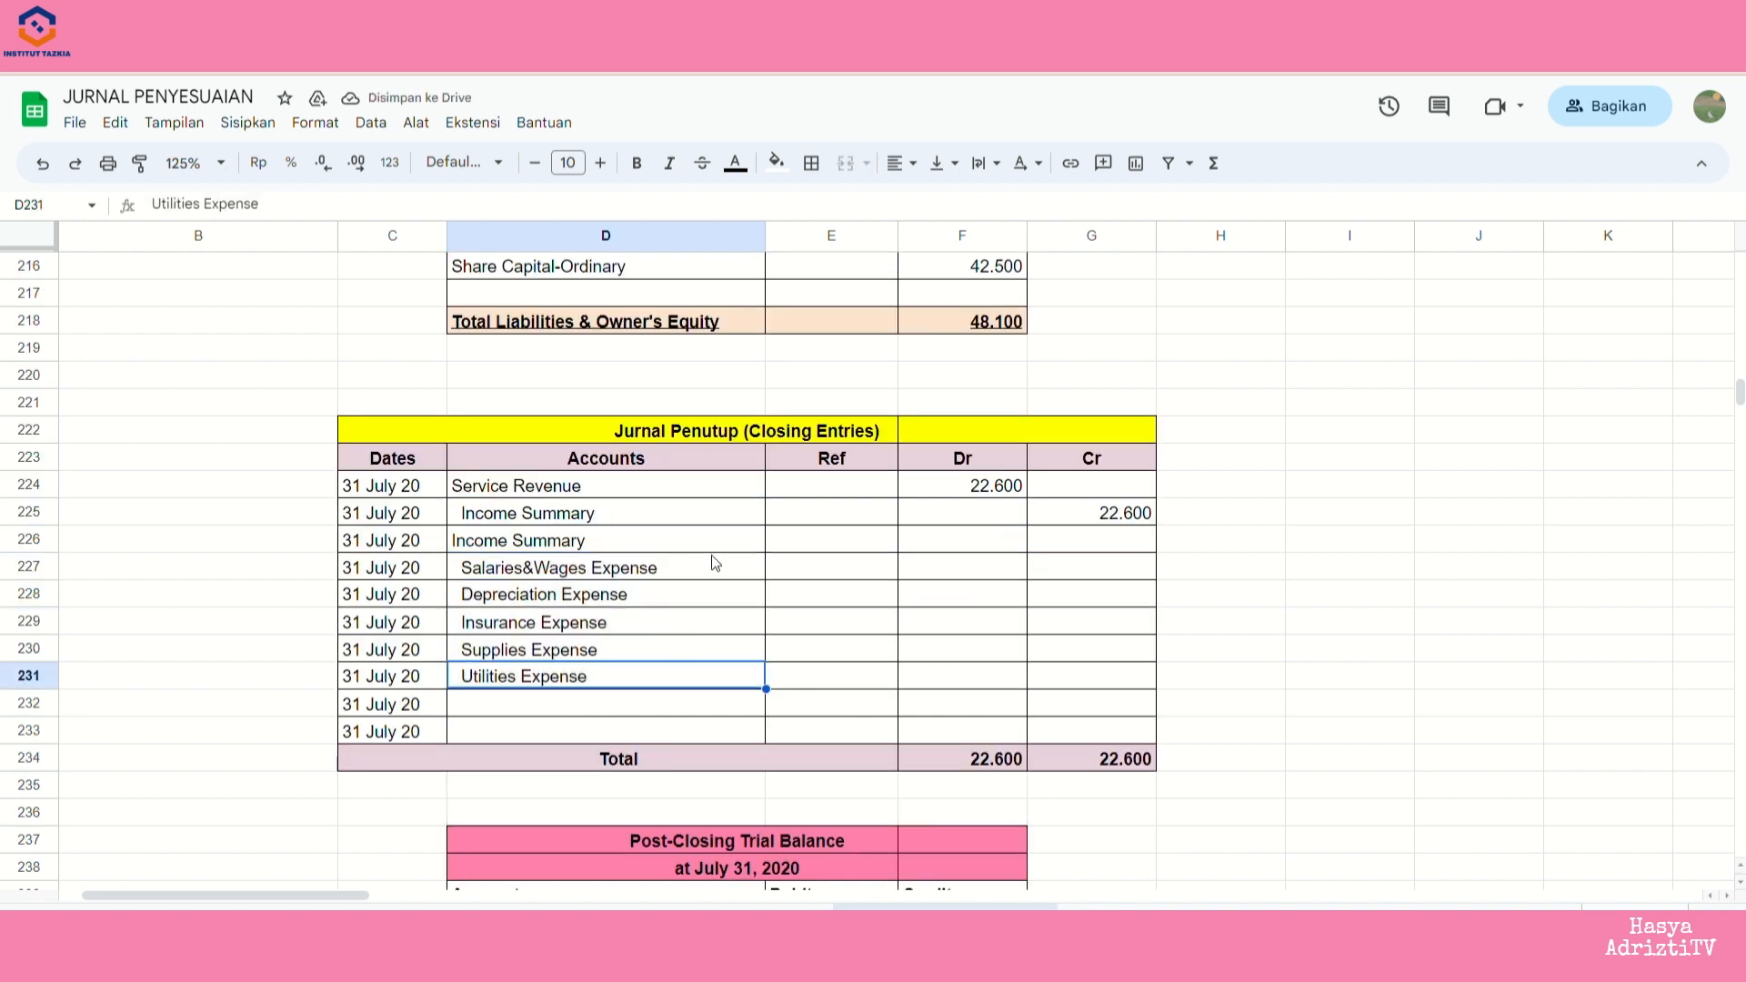
# - Fill the expense credits in G227:G231 with references to the Income Statement expense amounts, starting with =F175
pyautogui.moveTo(711, 556); pyautogui.dragTo(936, 544)
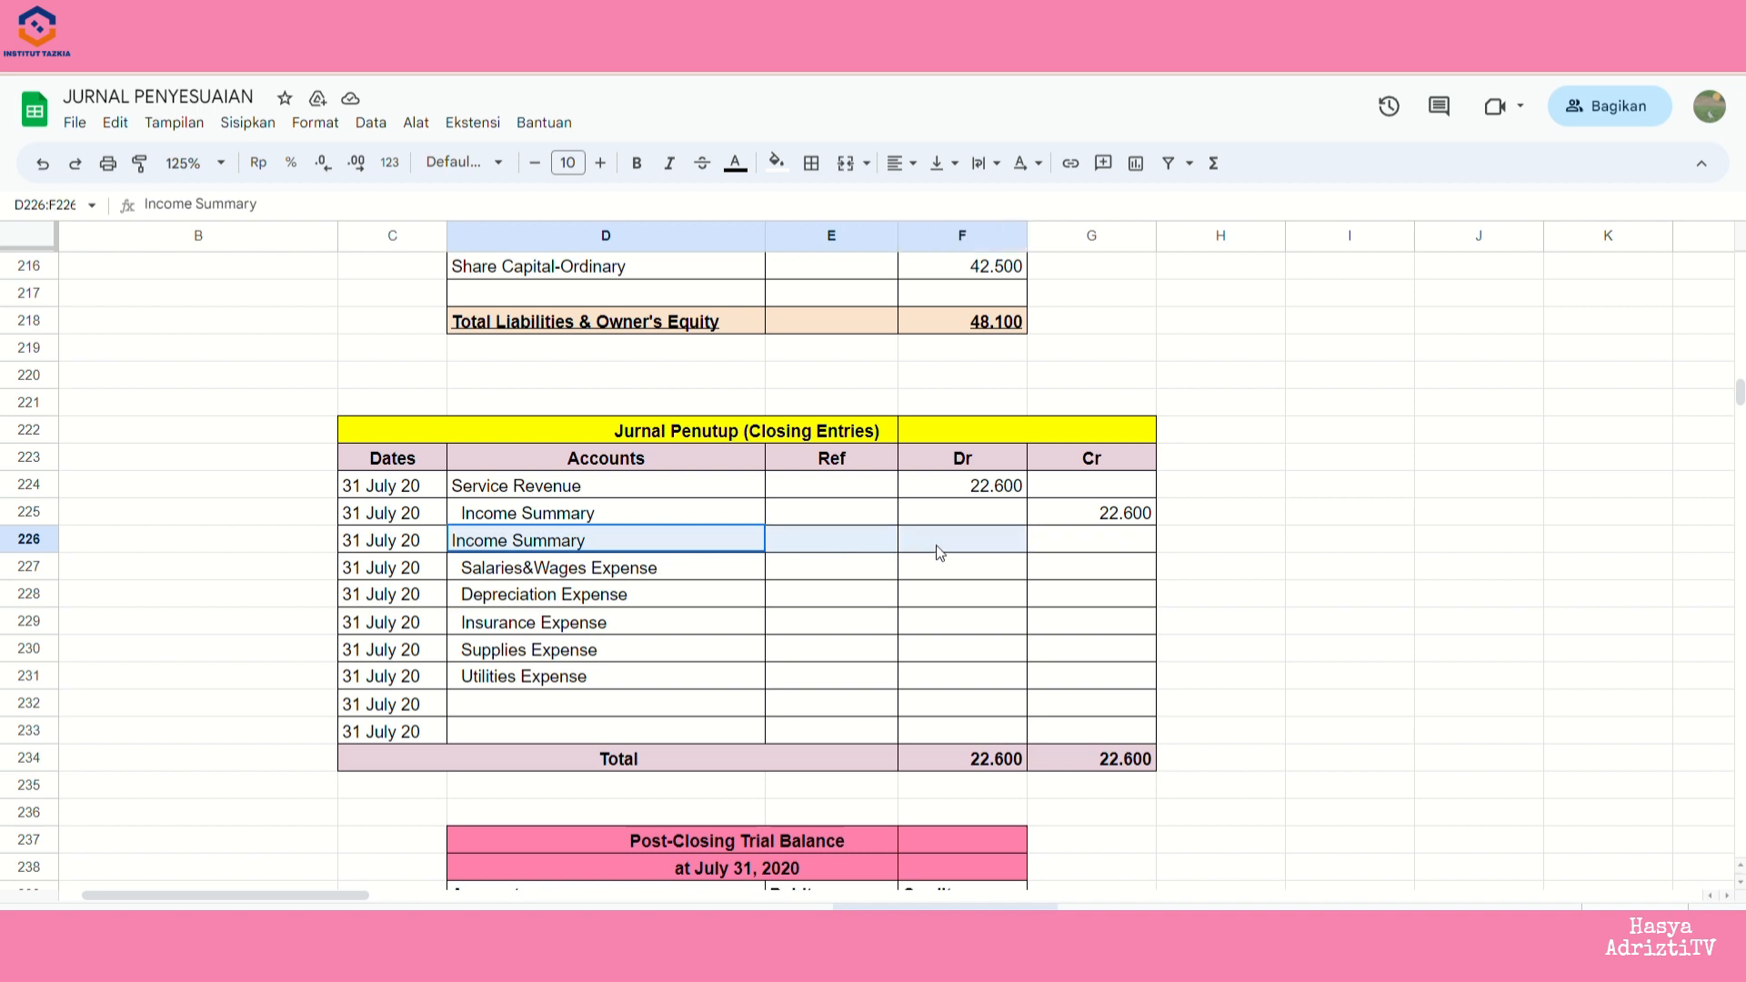
pyautogui.click(673, 570)
pyautogui.moveTo(673, 573); pyautogui.dragTo(672, 679)
pyautogui.click(1054, 568)
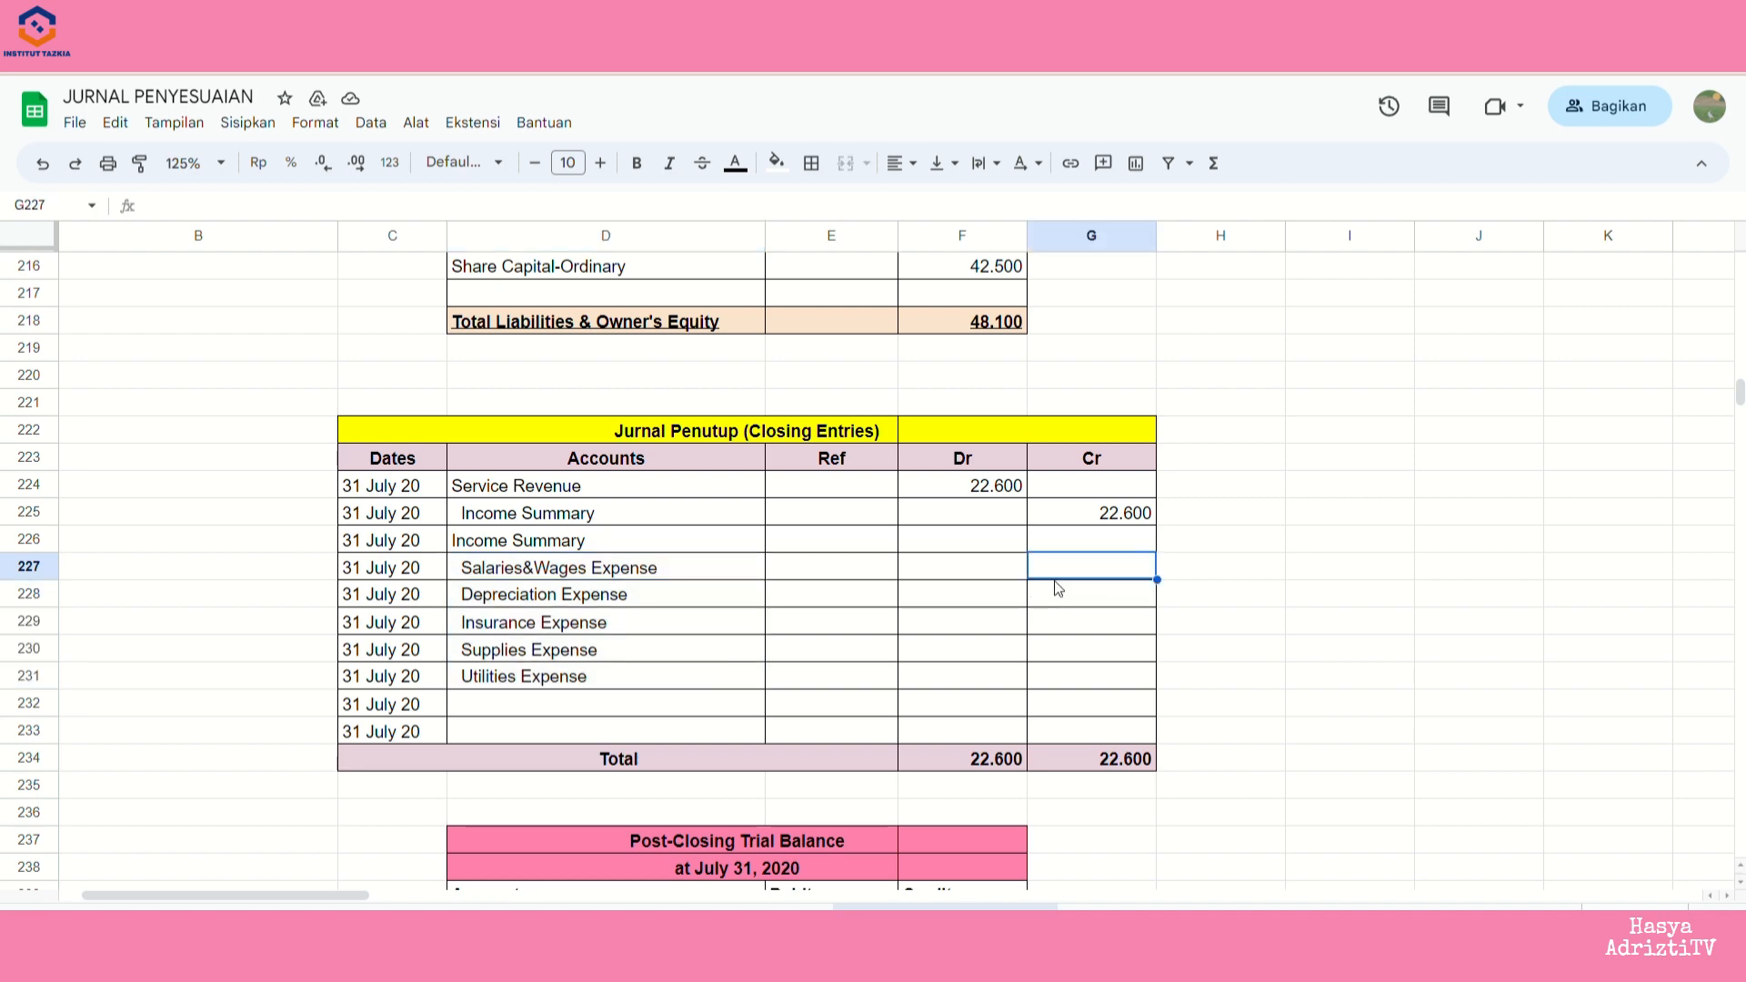
pyautogui.write('=')
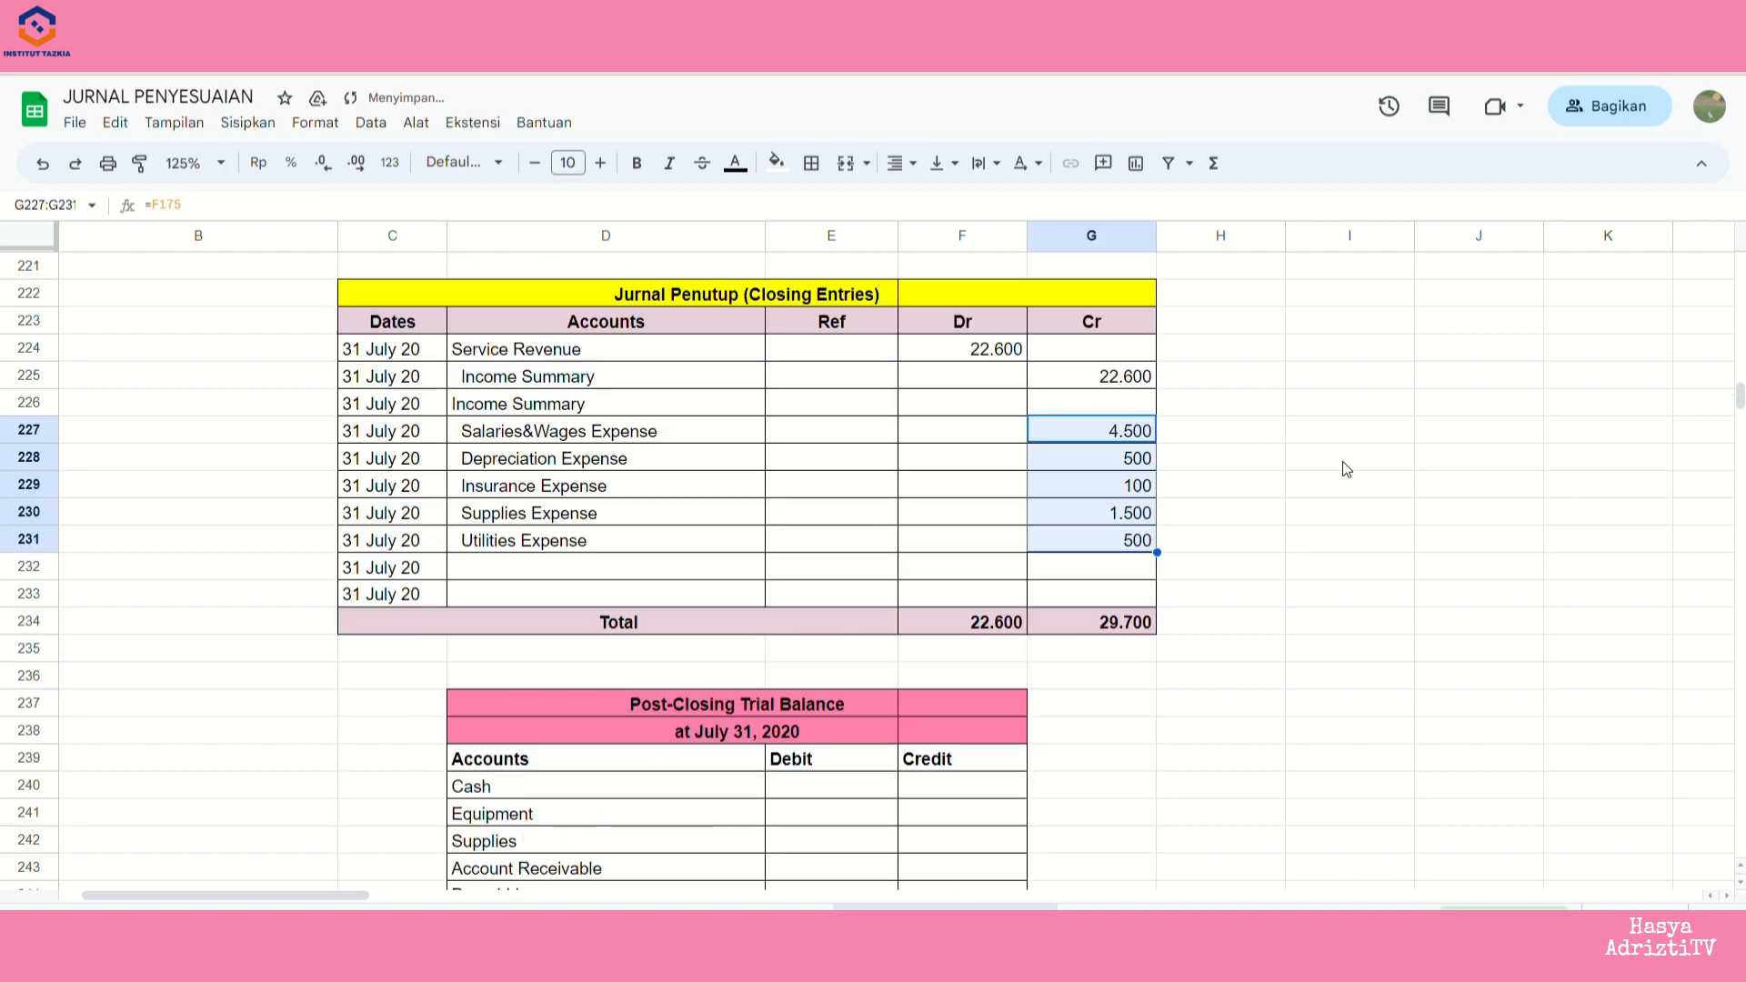
# - Calculate the Income Summary debit in F226 as the sum of the expense credits in G227:G231
pyautogui.click(1010, 403)
pyautogui.write('=')
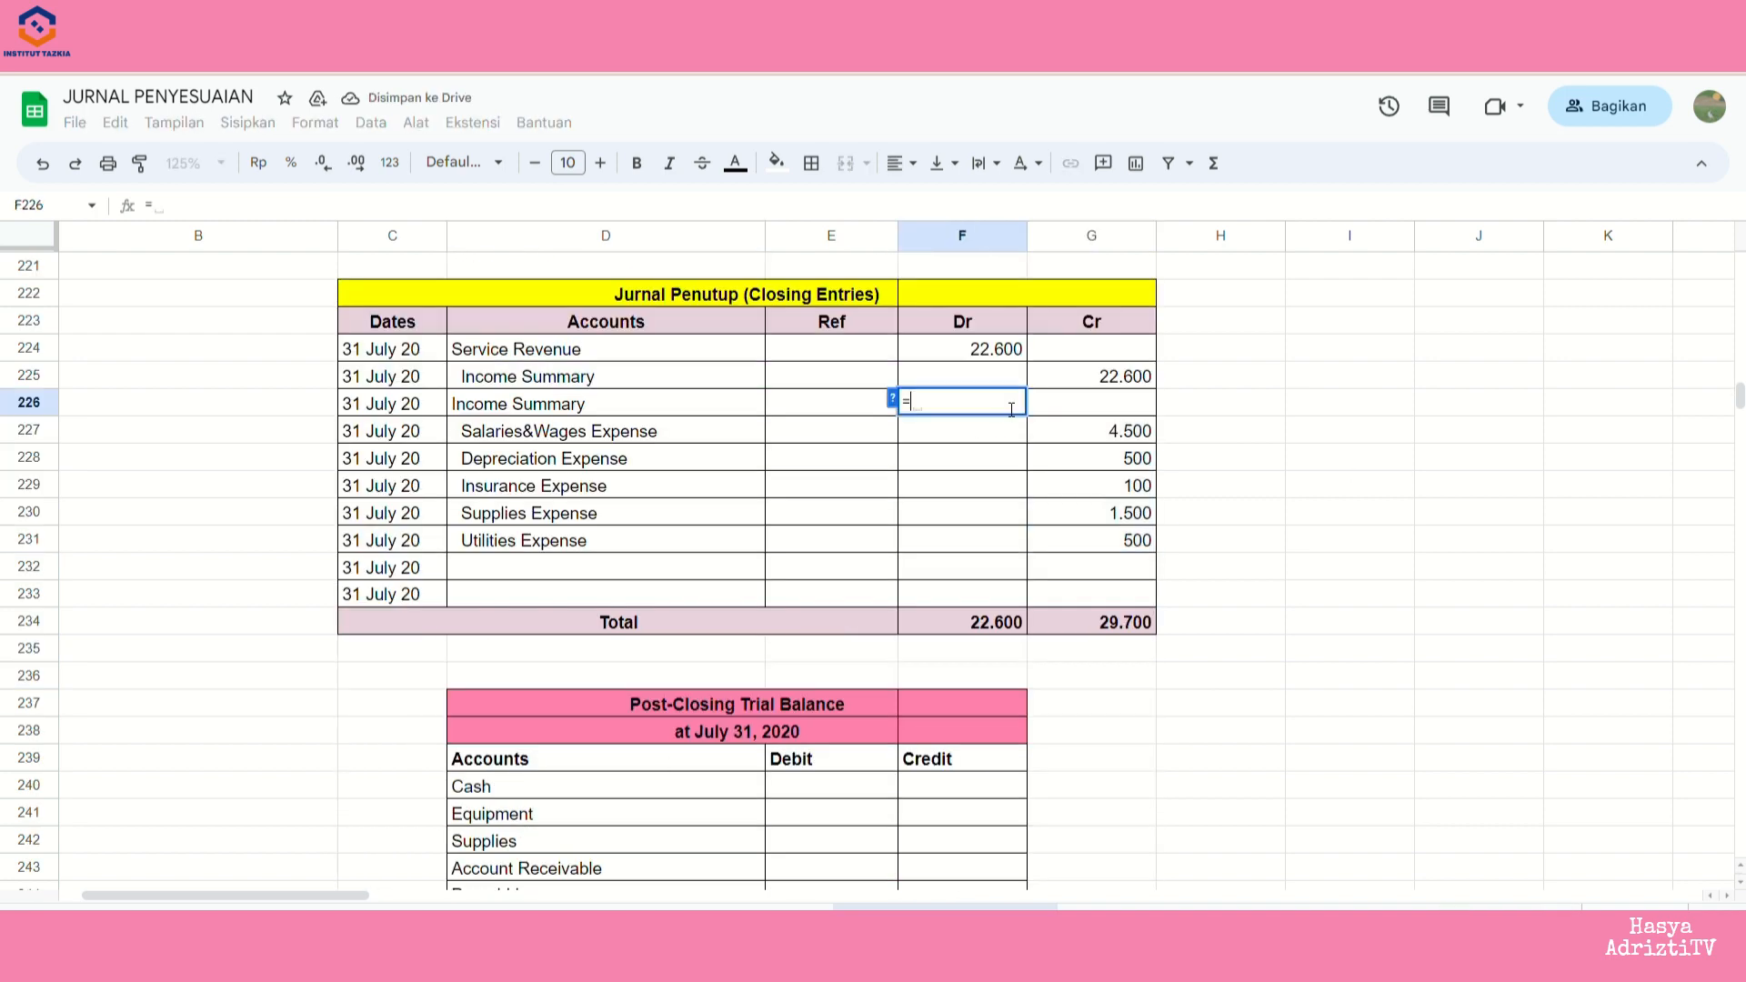
pyautogui.write('sum(')
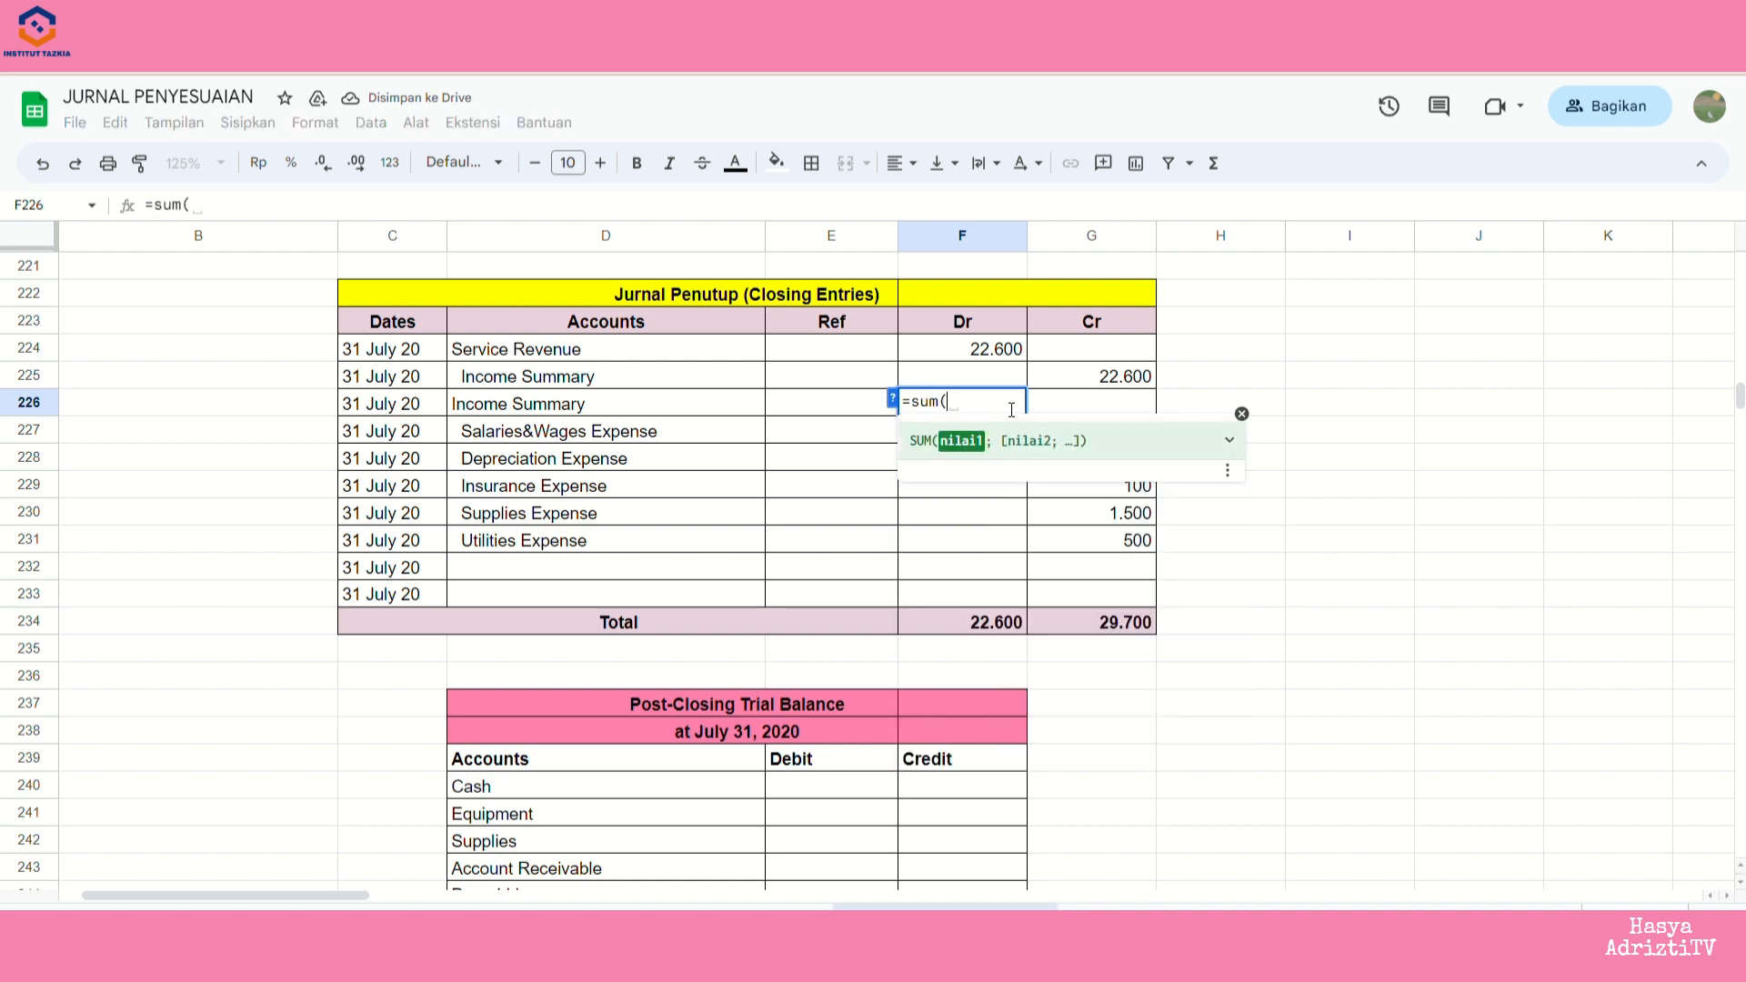
pyautogui.press('Right')
pyautogui.moveTo(1108, 433); pyautogui.dragTo(1117, 543)
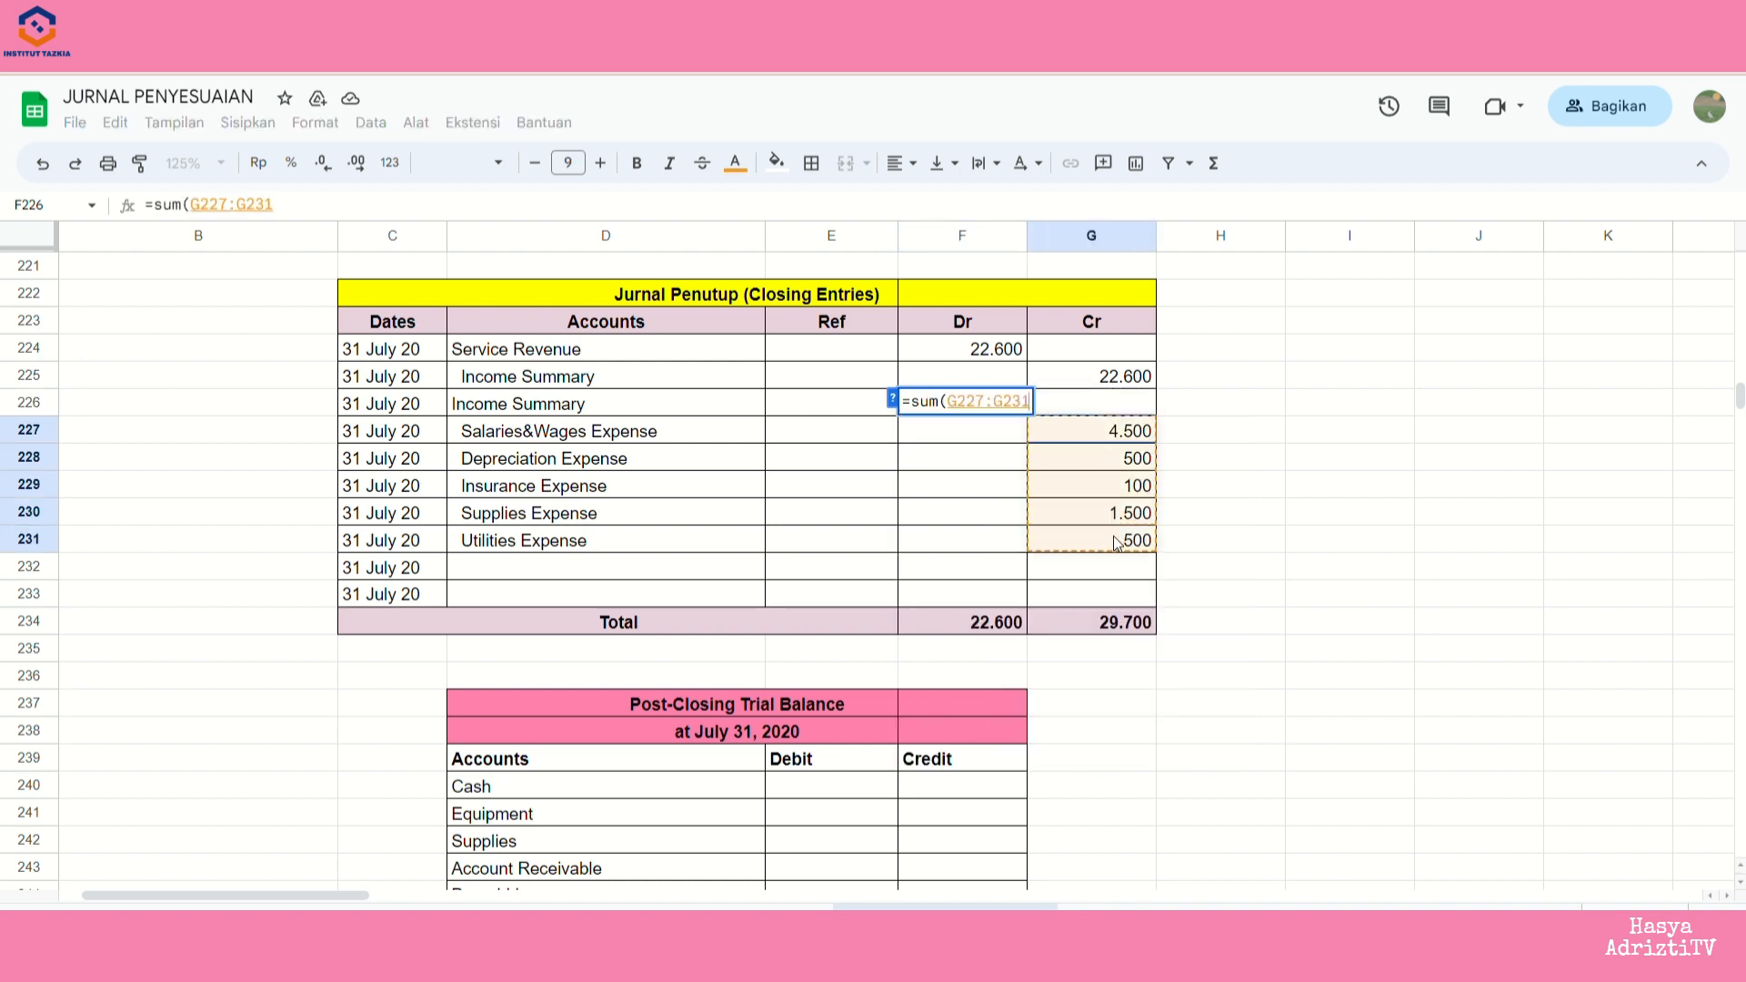
pyautogui.press('Return')
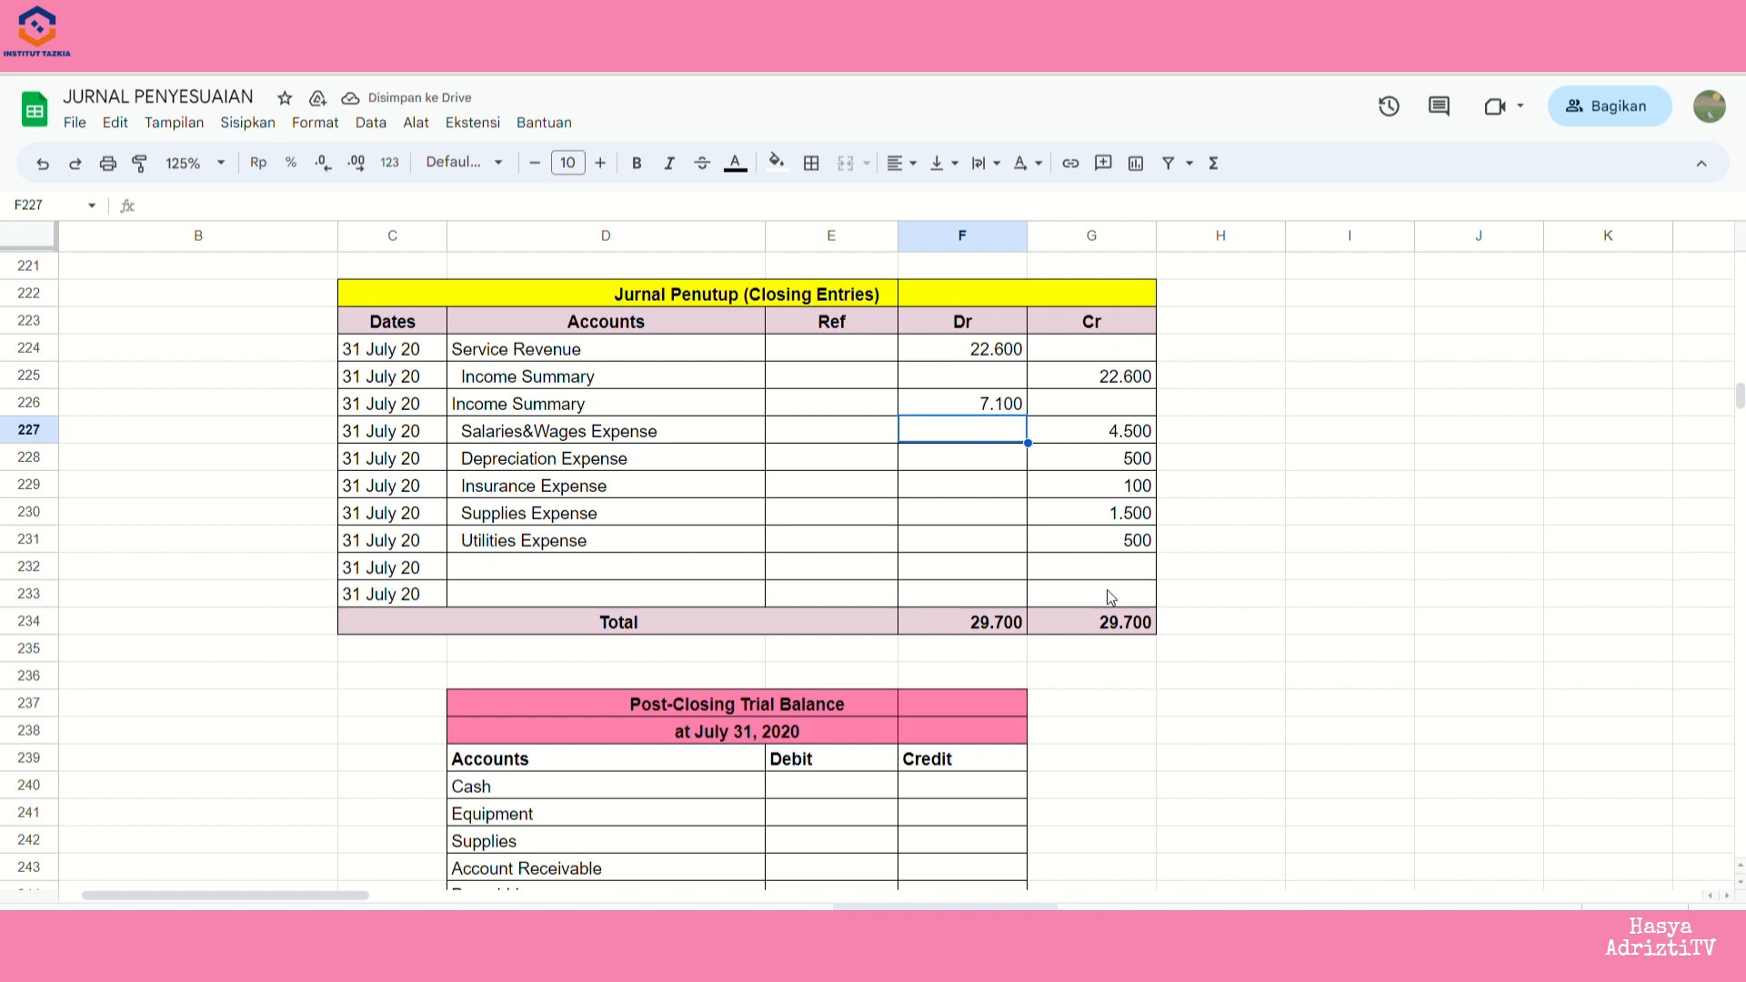
# - Compare the debit and credit totals of the Closing Entries in F234:G234
pyautogui.click(970, 626)
pyautogui.moveTo(968, 626); pyautogui.dragTo(1064, 625)
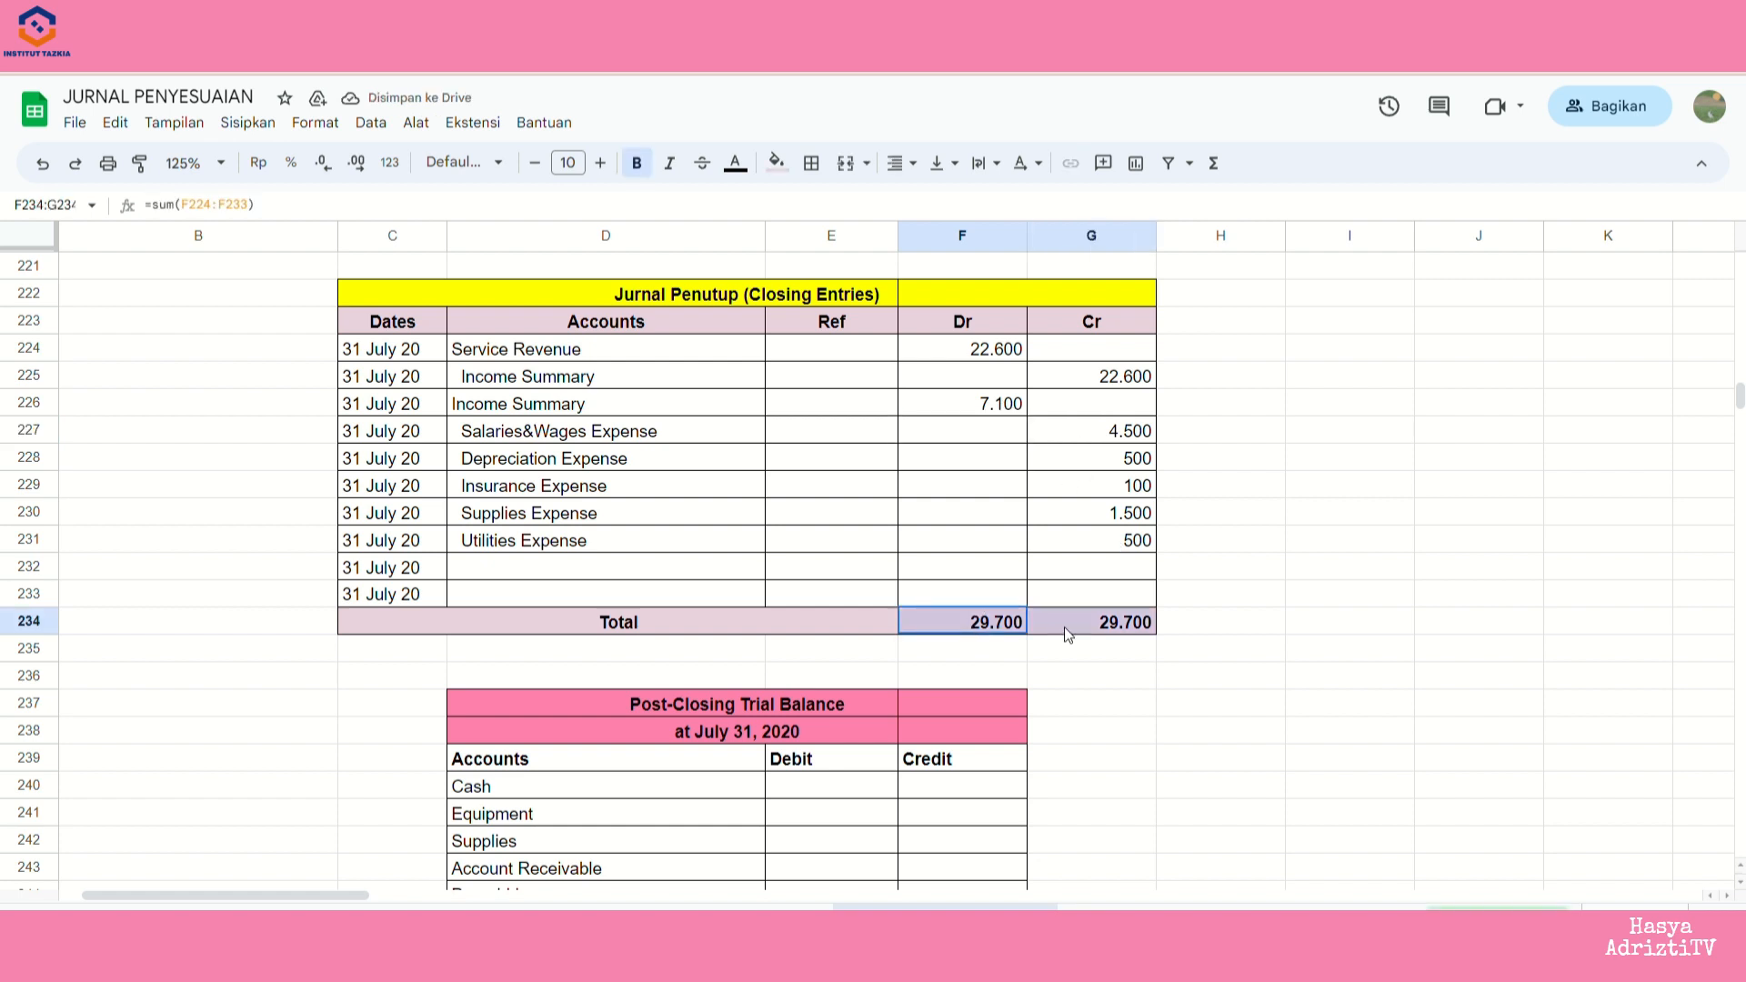
pyautogui.click(1209, 631)
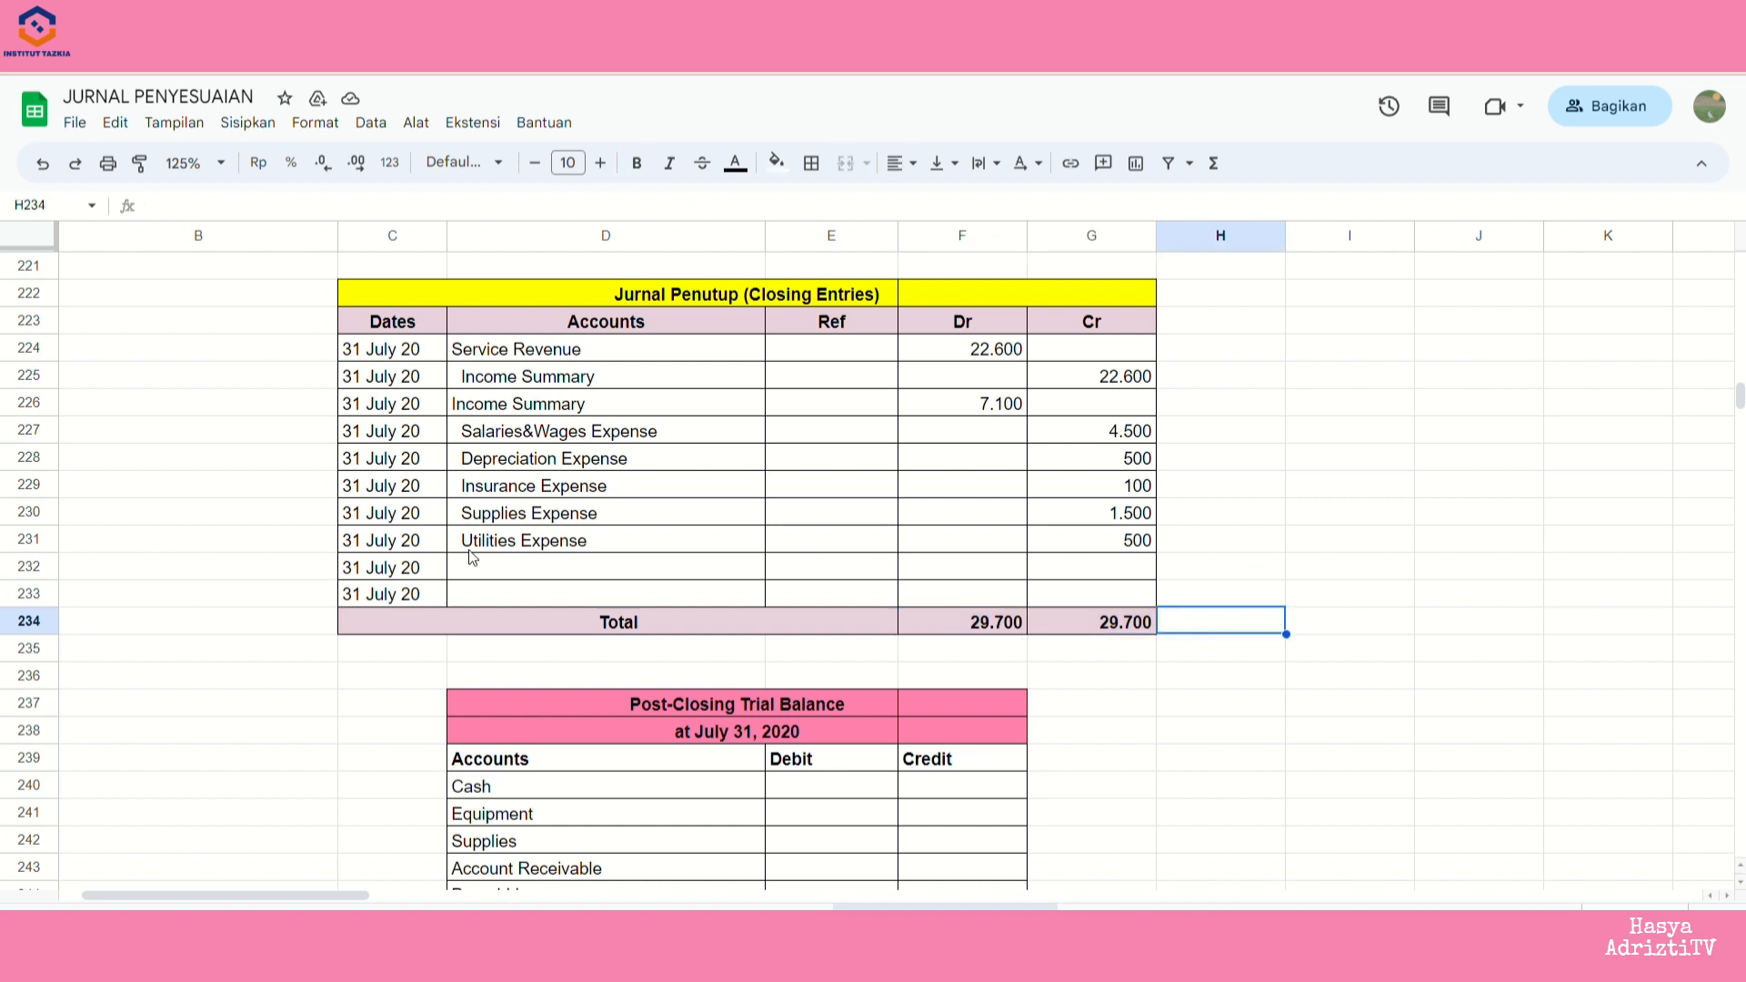
# - Check Net Income in F181 of the Income Statement against the net income closing rule in P233:P236
pyautogui.scroll(17, 903, 460)
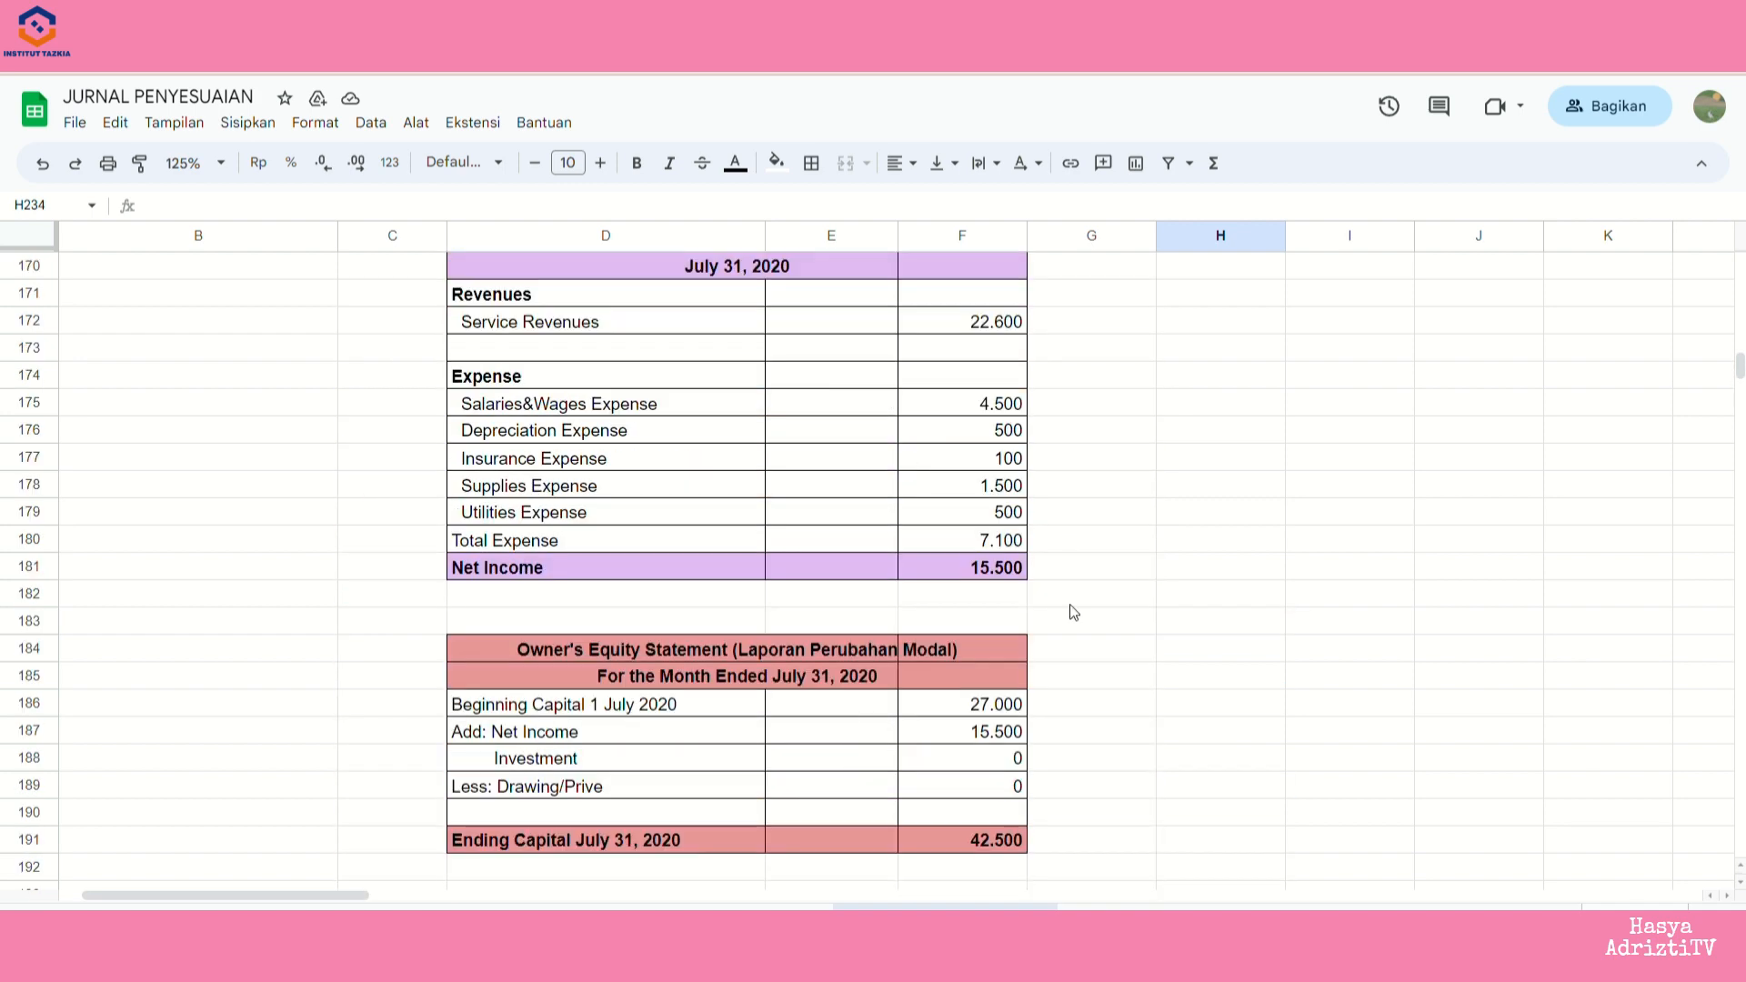
pyautogui.scroll(1, 940, 414)
pyautogui.moveTo(848, 328); pyautogui.dragTo(880, 649)
pyautogui.click(987, 649)
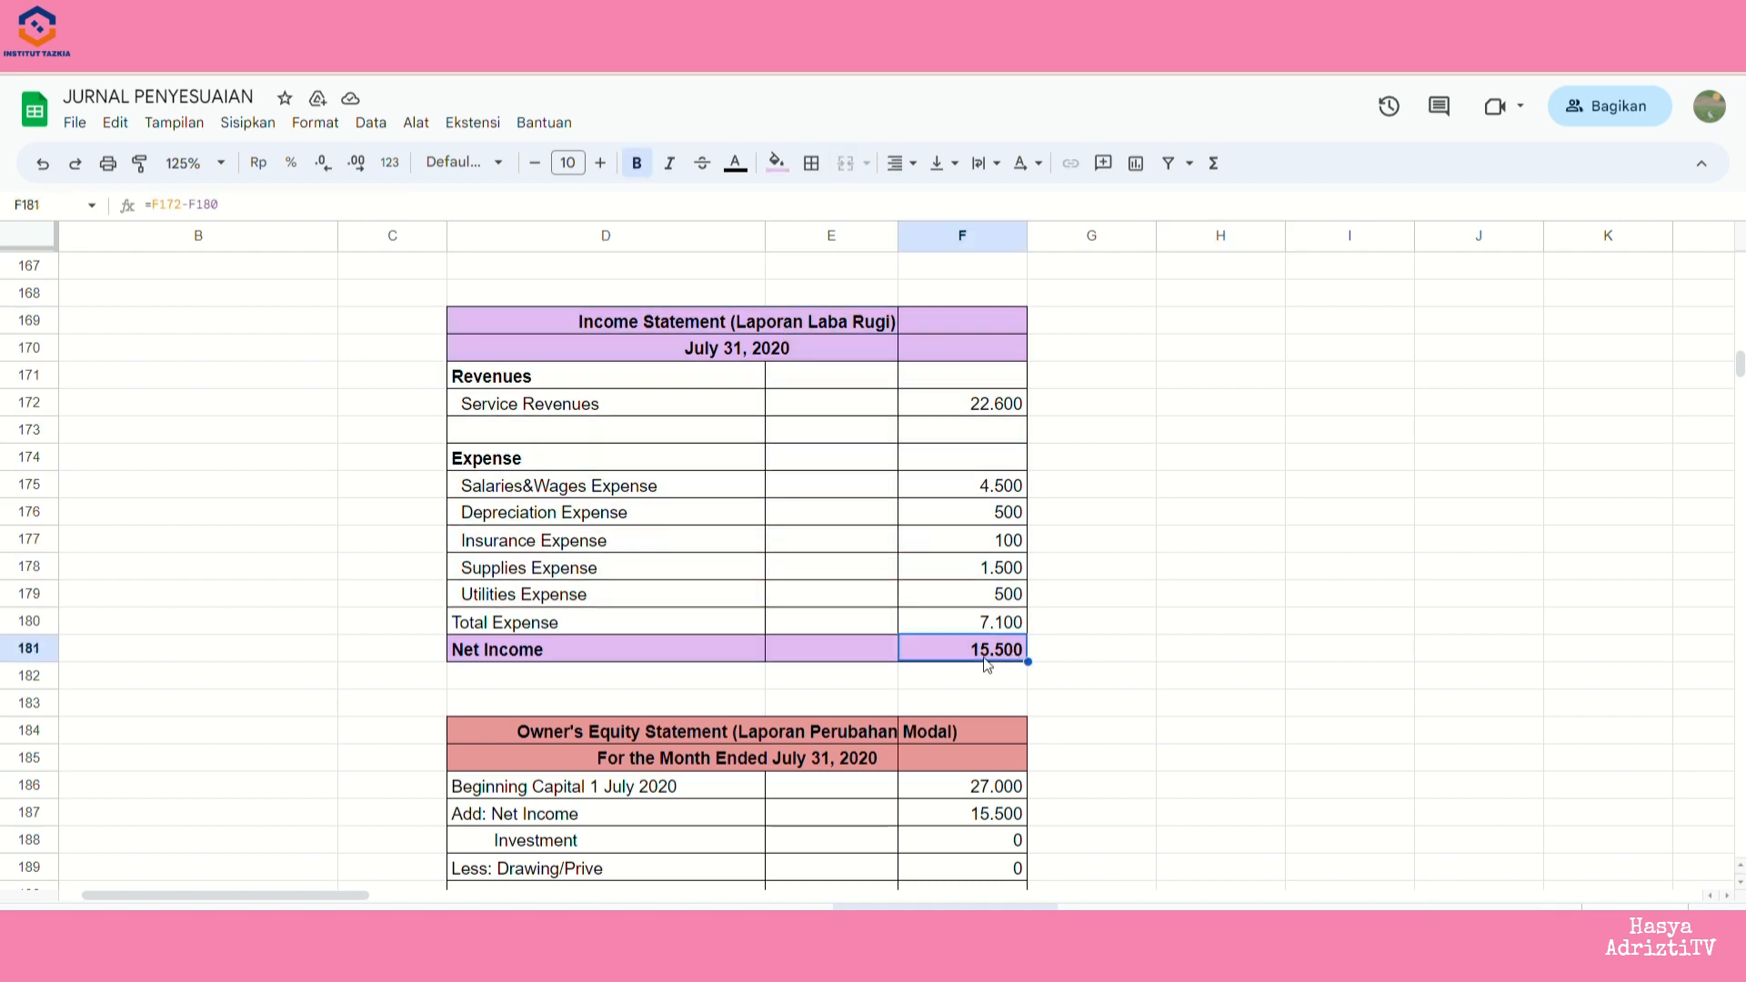
pyautogui.scroll(-15, 1323, 620)
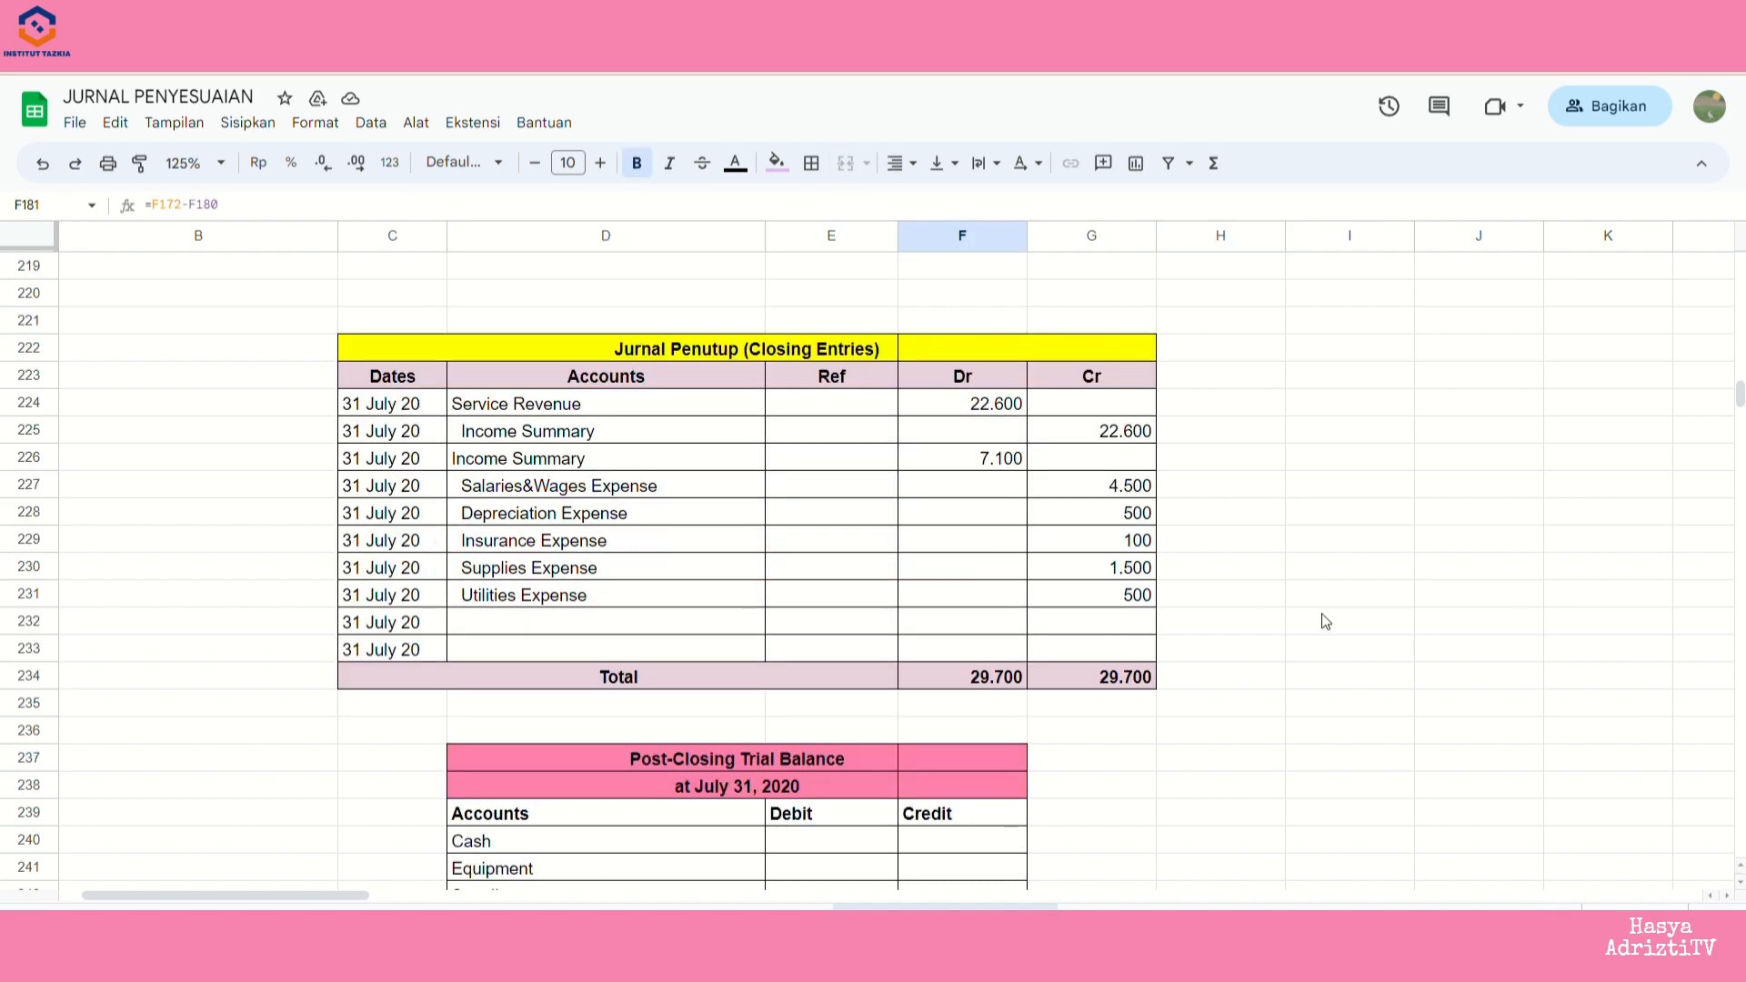
pyautogui.hscroll(10, 1324, 619)
pyautogui.hscroll(3, 1324, 611)
pyautogui.scroll(-1, 1323, 612)
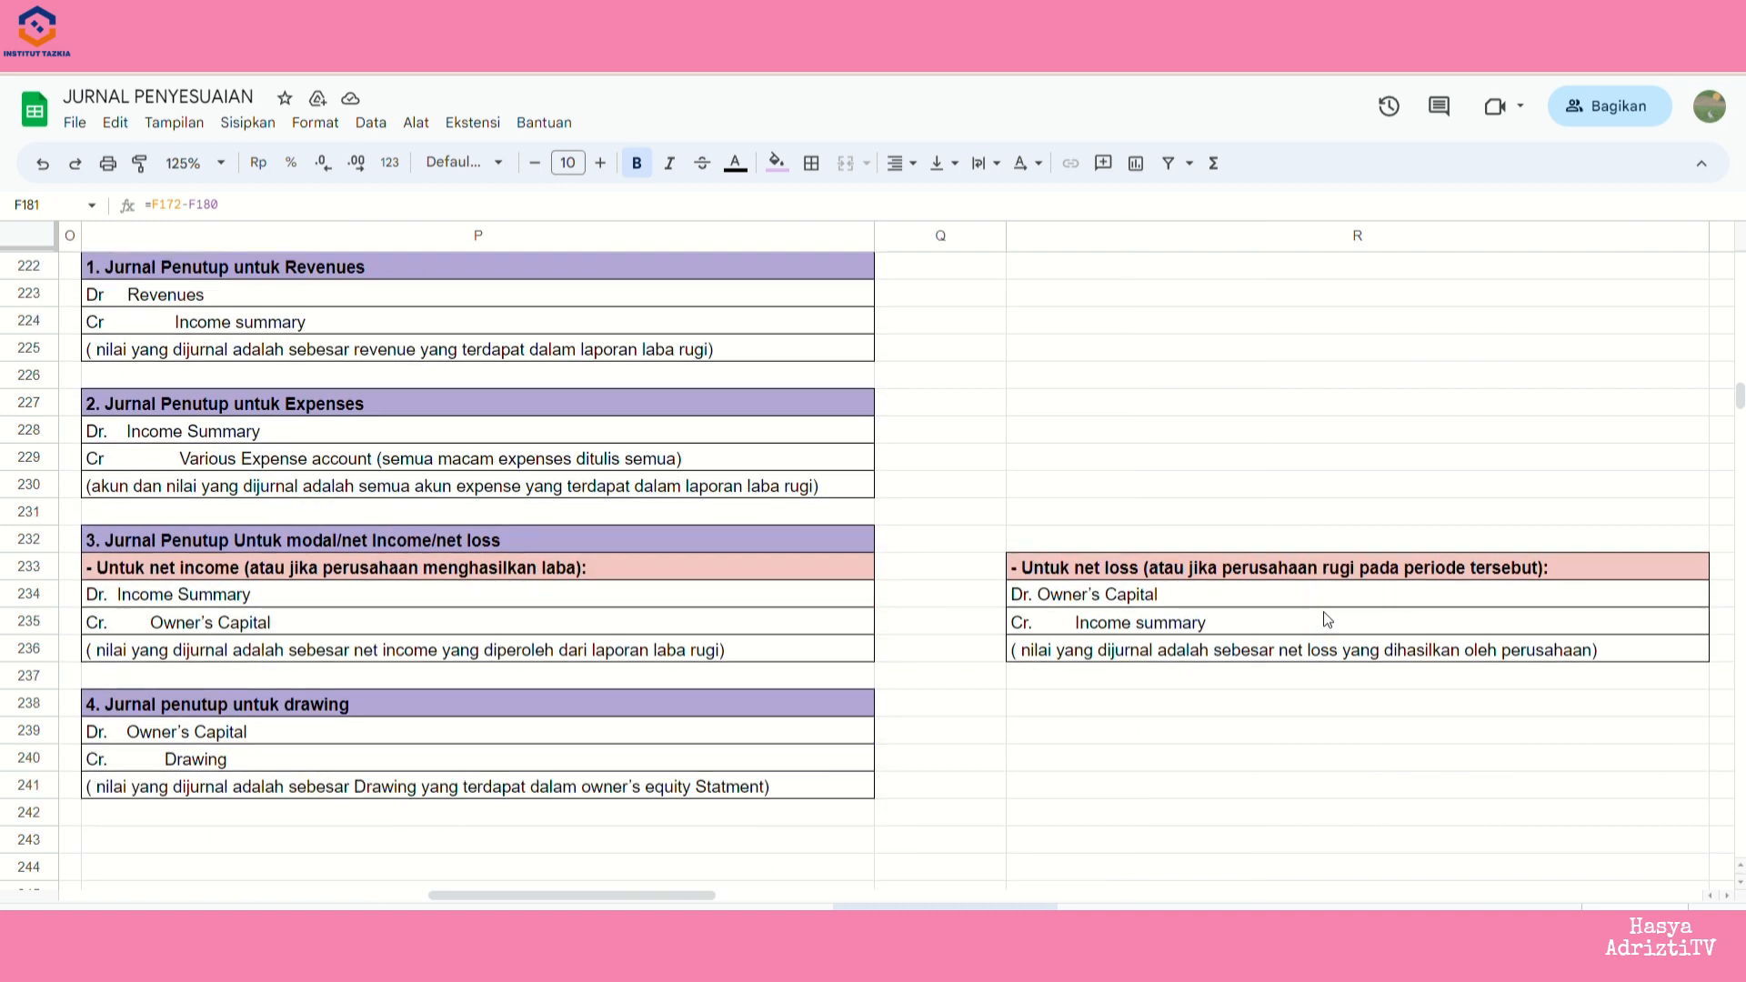
pyautogui.click(525, 607)
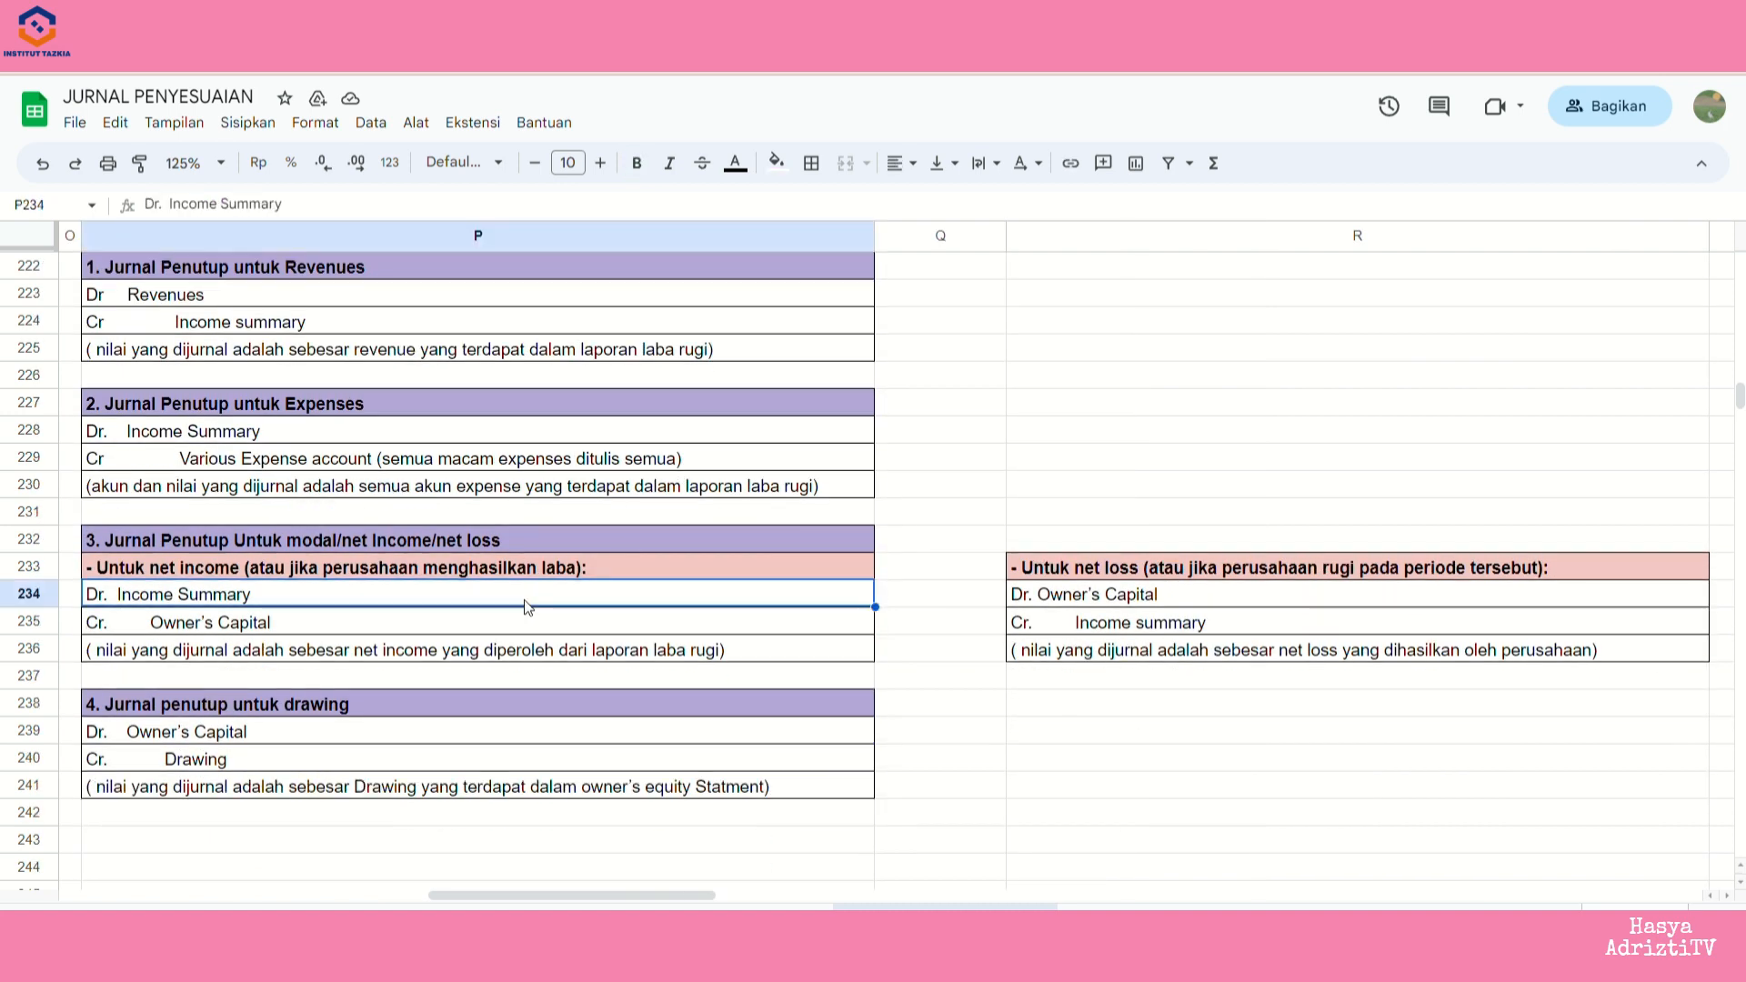
# - Enter Income Summary in D232 and an indented Share Capital-Ordinary in D233 for the net income closing entry
pyautogui.hscroll(-3, 527, 607)
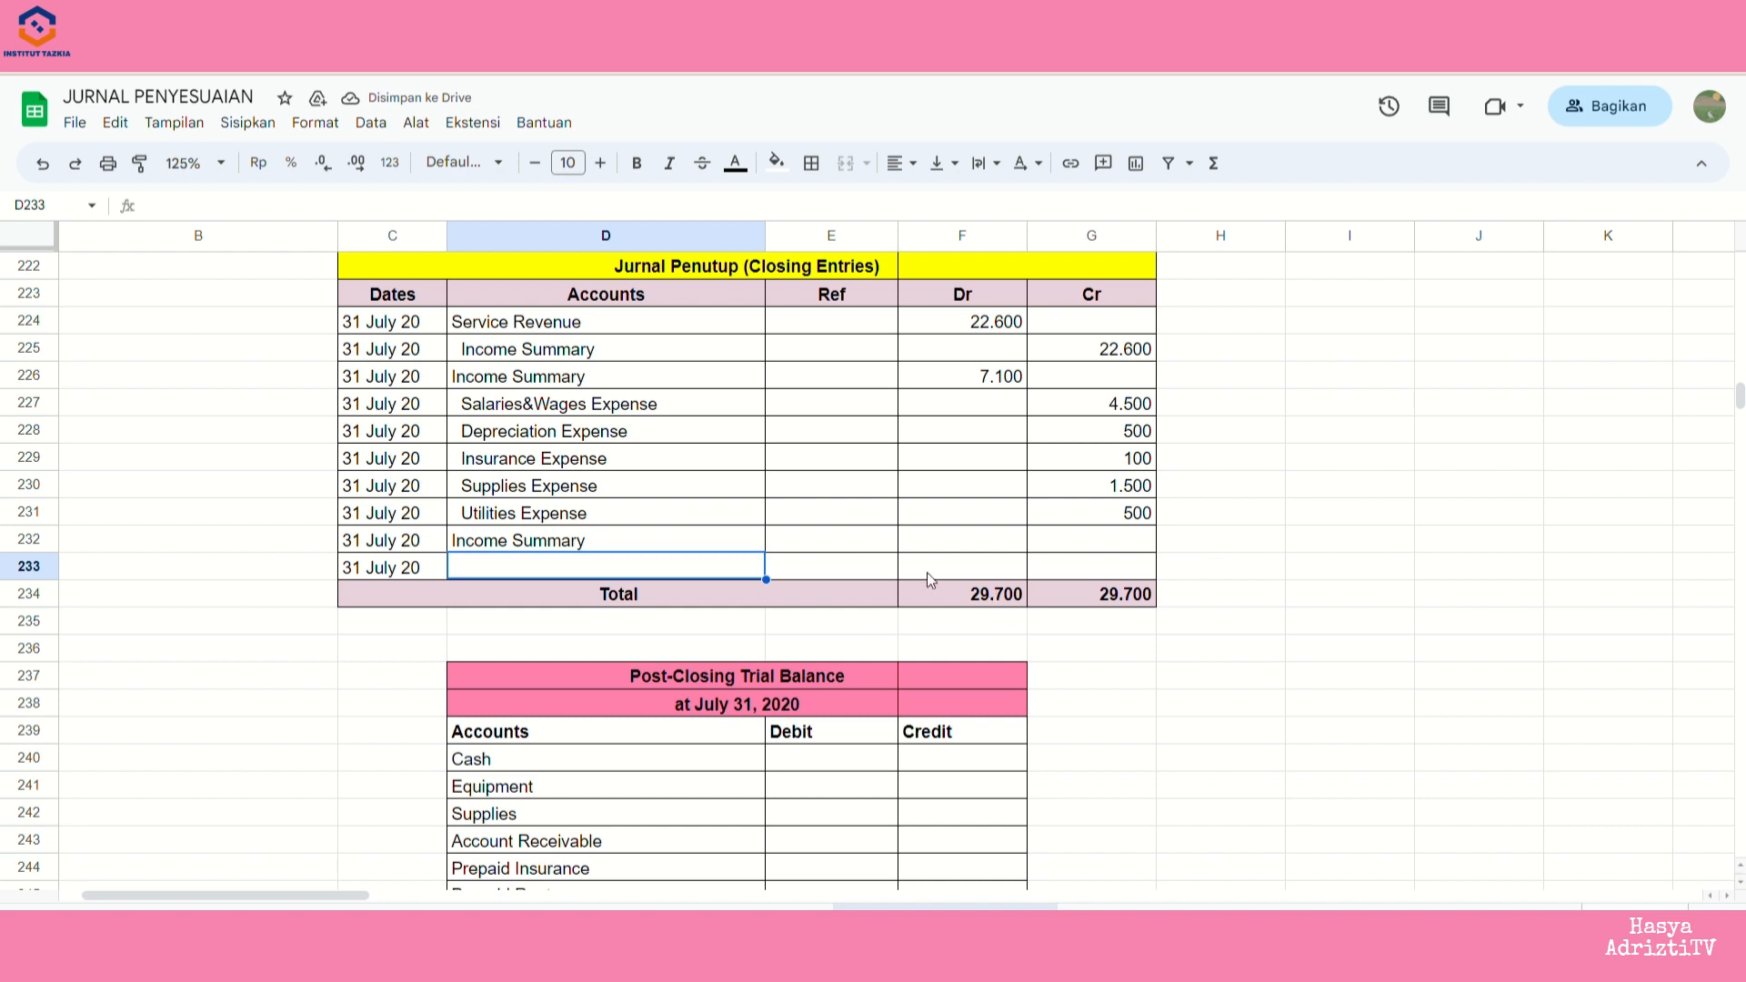
pyautogui.write('Share Capital-Ordinary')
pyautogui.press('Tab')
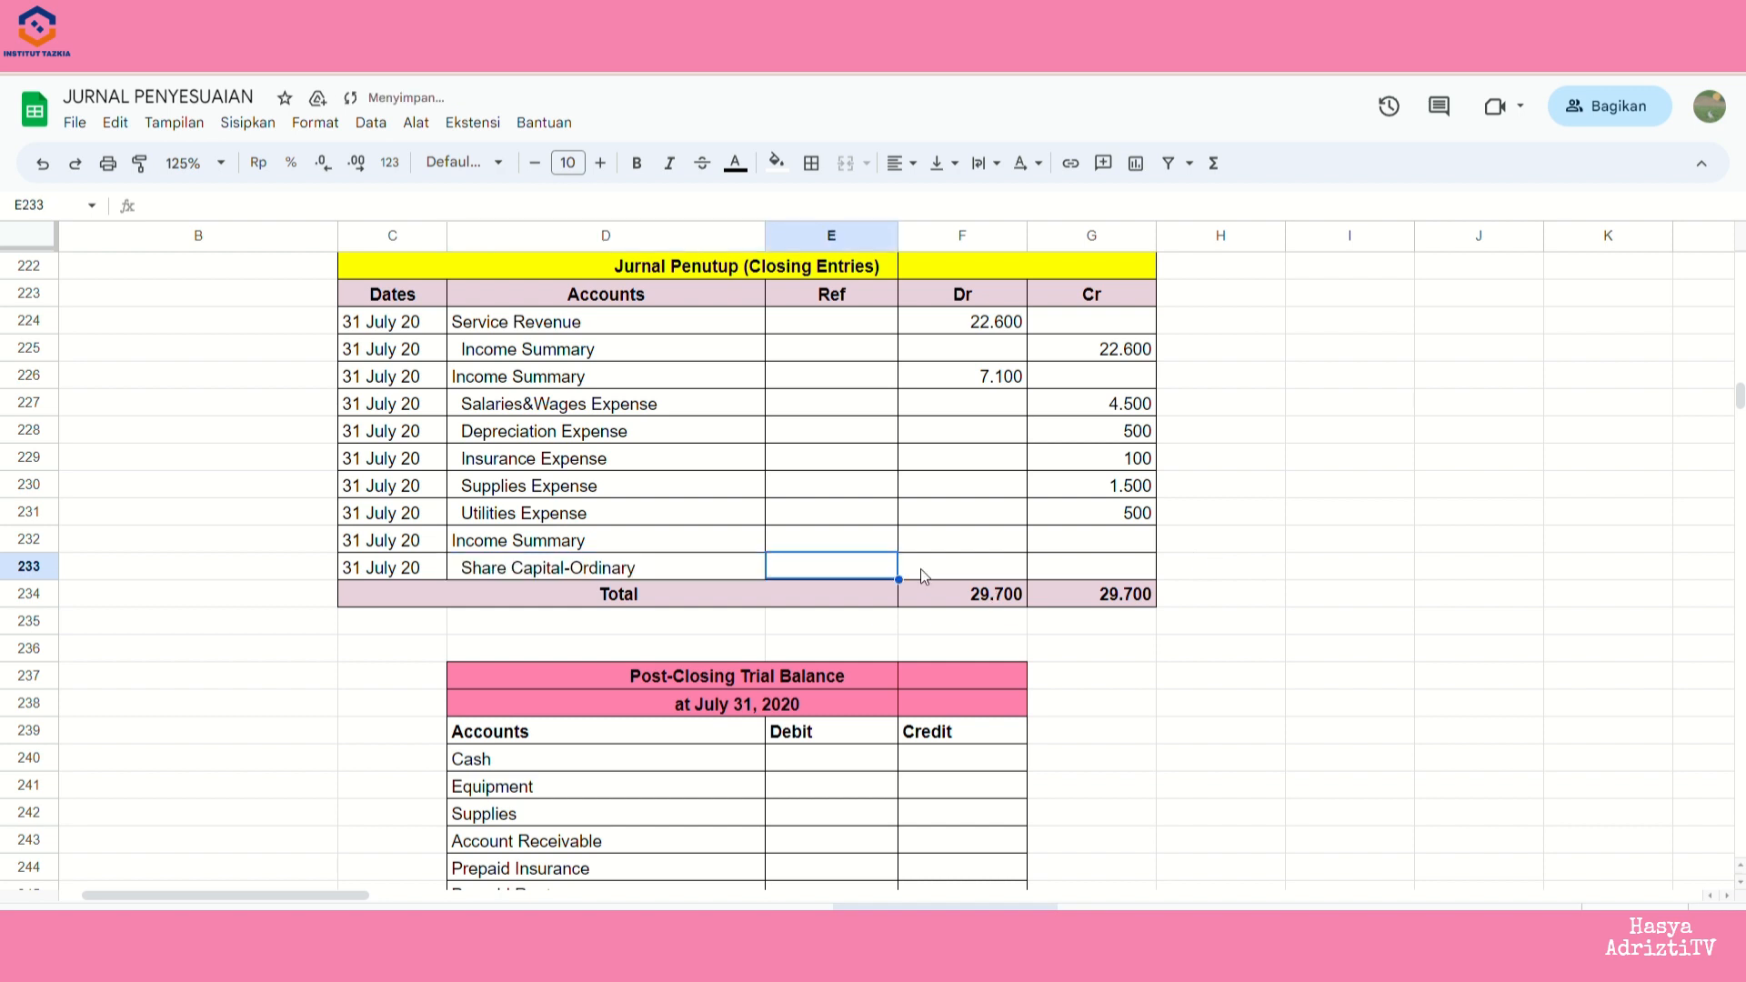
pyautogui.press('Up')
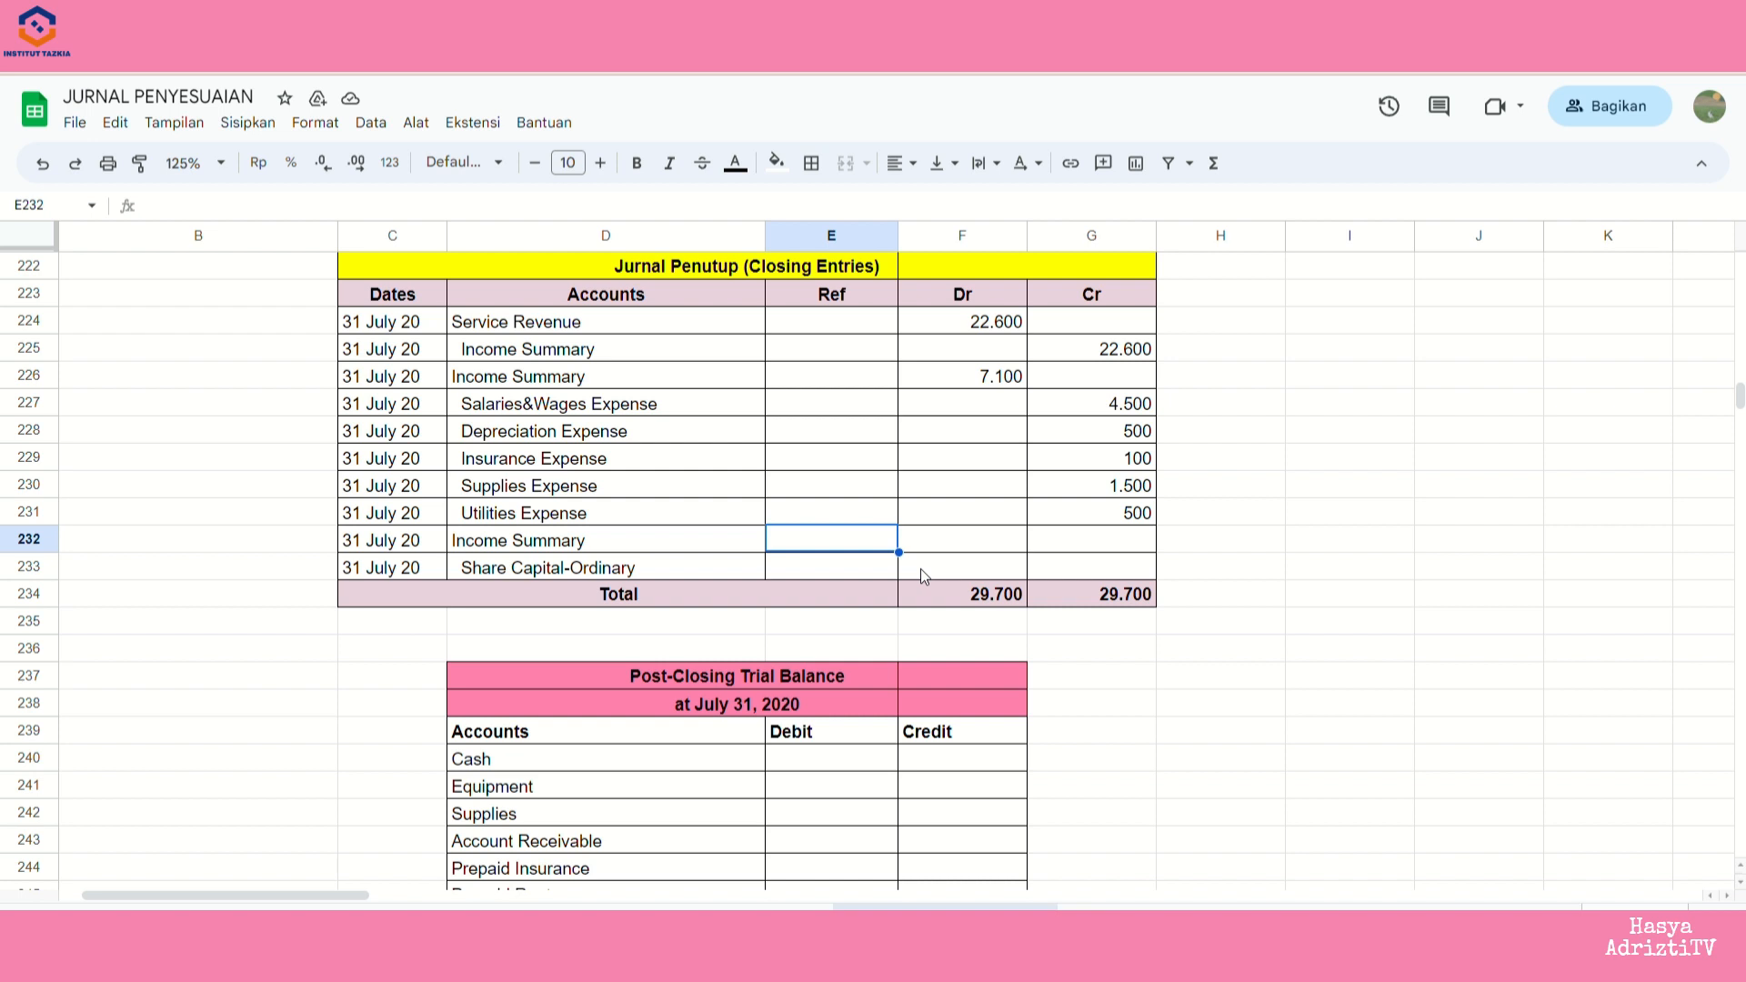
# - Link the Income Summary debit in F232 to Net Income in F181 of the Income Statement
pyautogui.press('Right')
pyautogui.write('=')
pyautogui.scroll(1, 1214, 675)
pyautogui.hscroll(-1, 1214, 675)
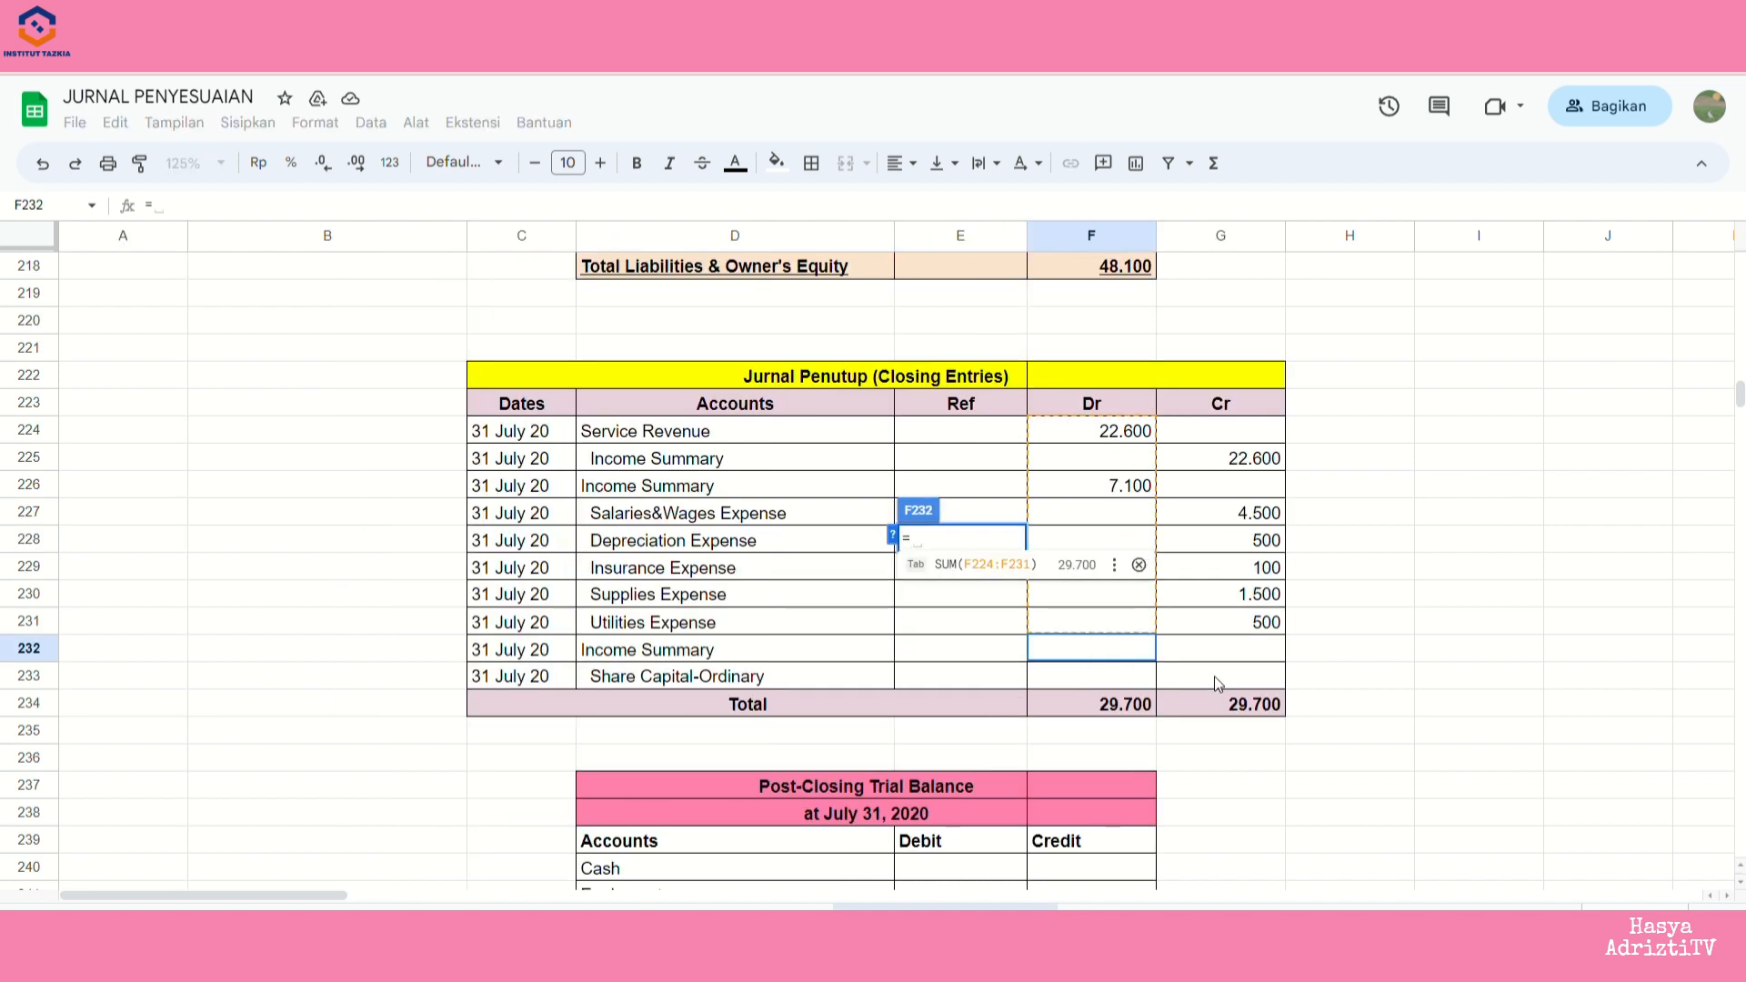
pyautogui.scroll(10, 1295, 576)
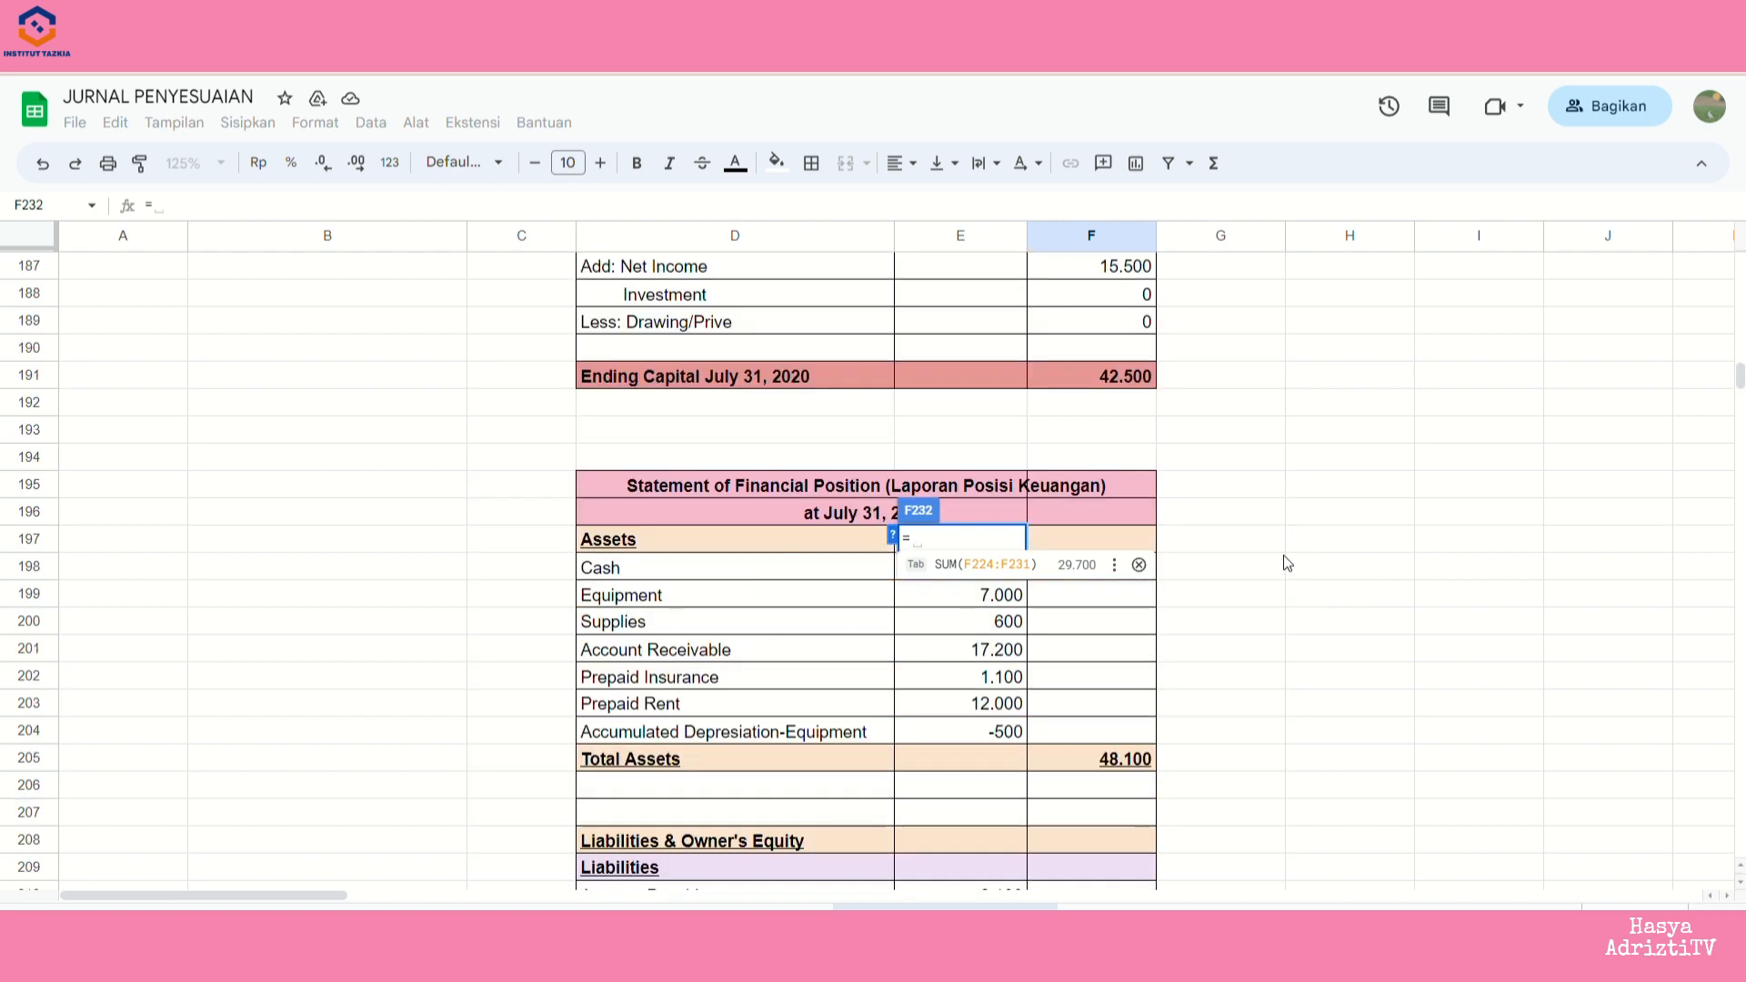
pyautogui.scroll(5, 1286, 562)
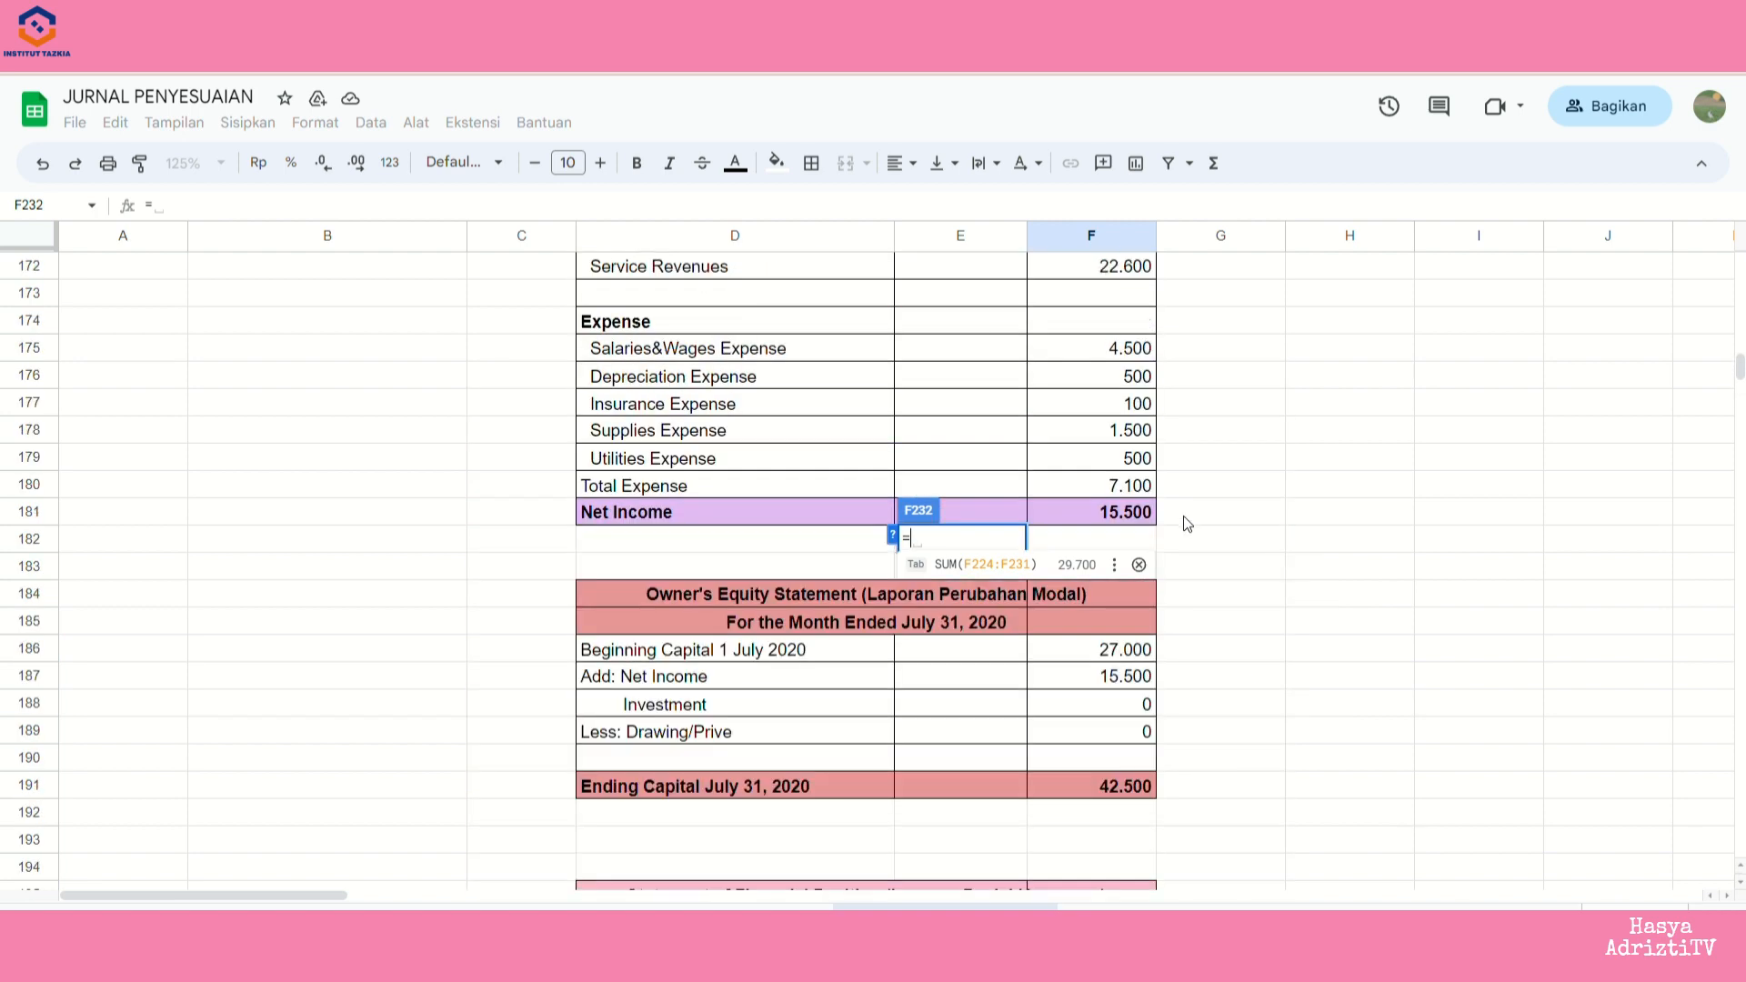
pyautogui.click(1125, 514)
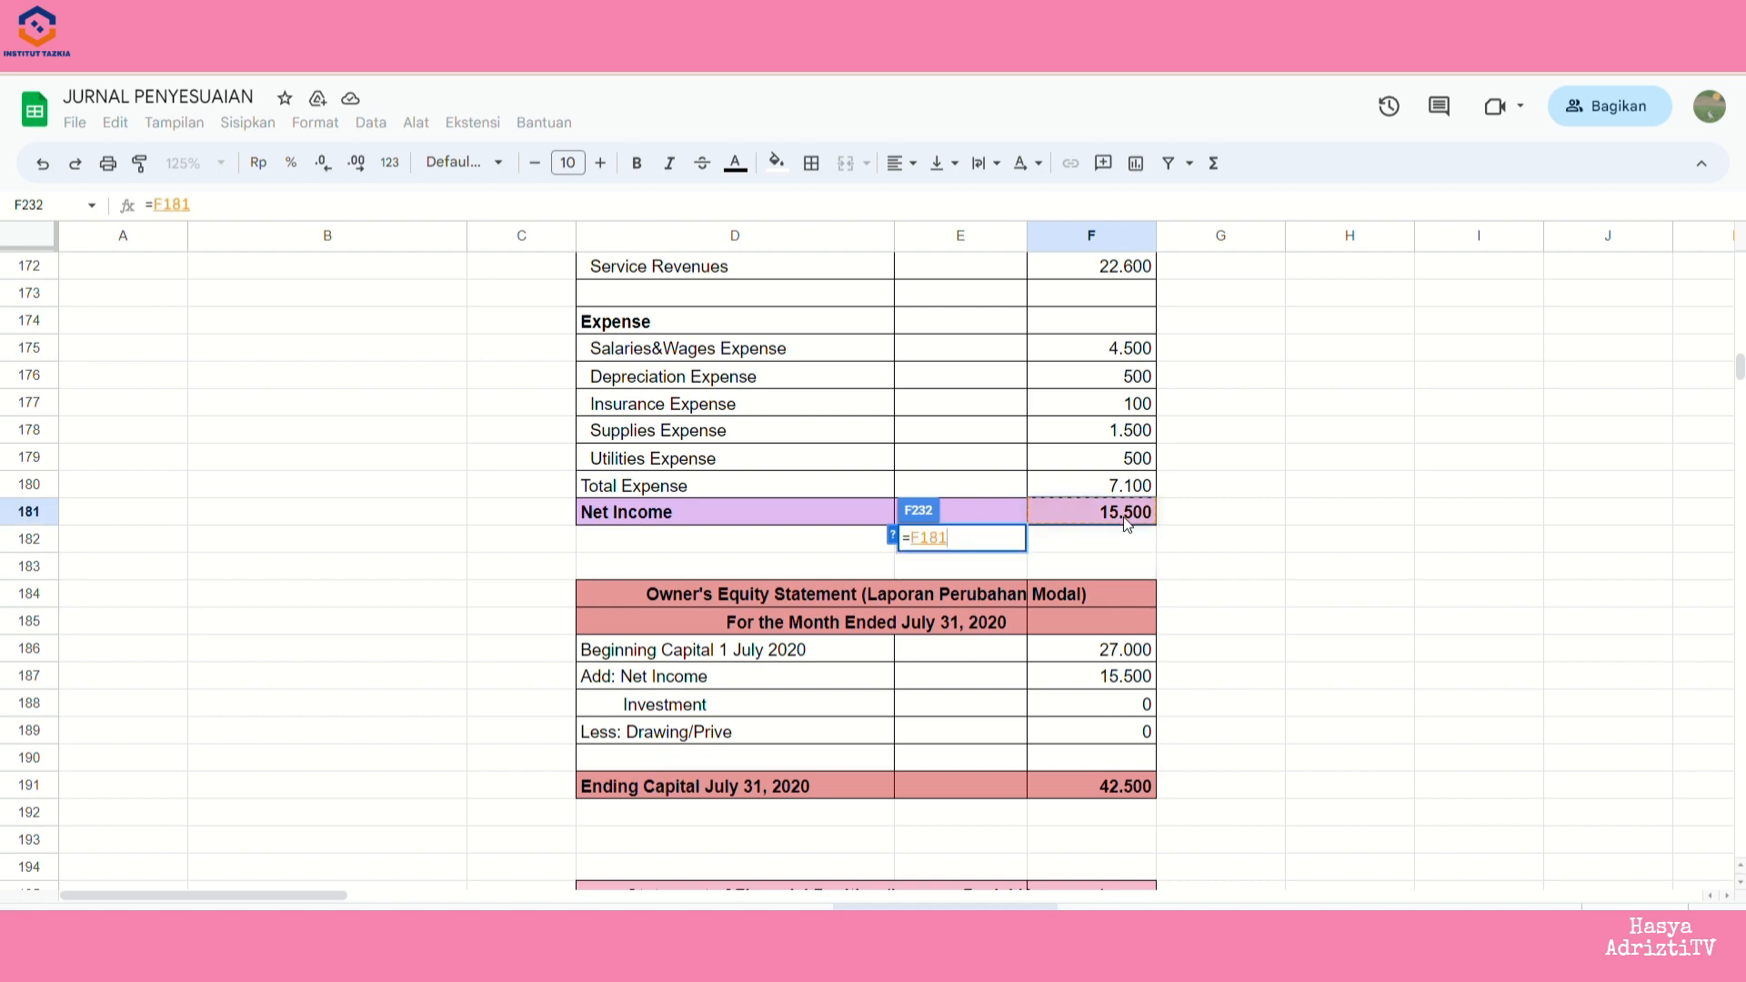
pyautogui.press('Return')
# - Link the Share Capital-Ordinary credit in G233 to Net Income in F181
pyautogui.scroll(-2, 1174, 573)
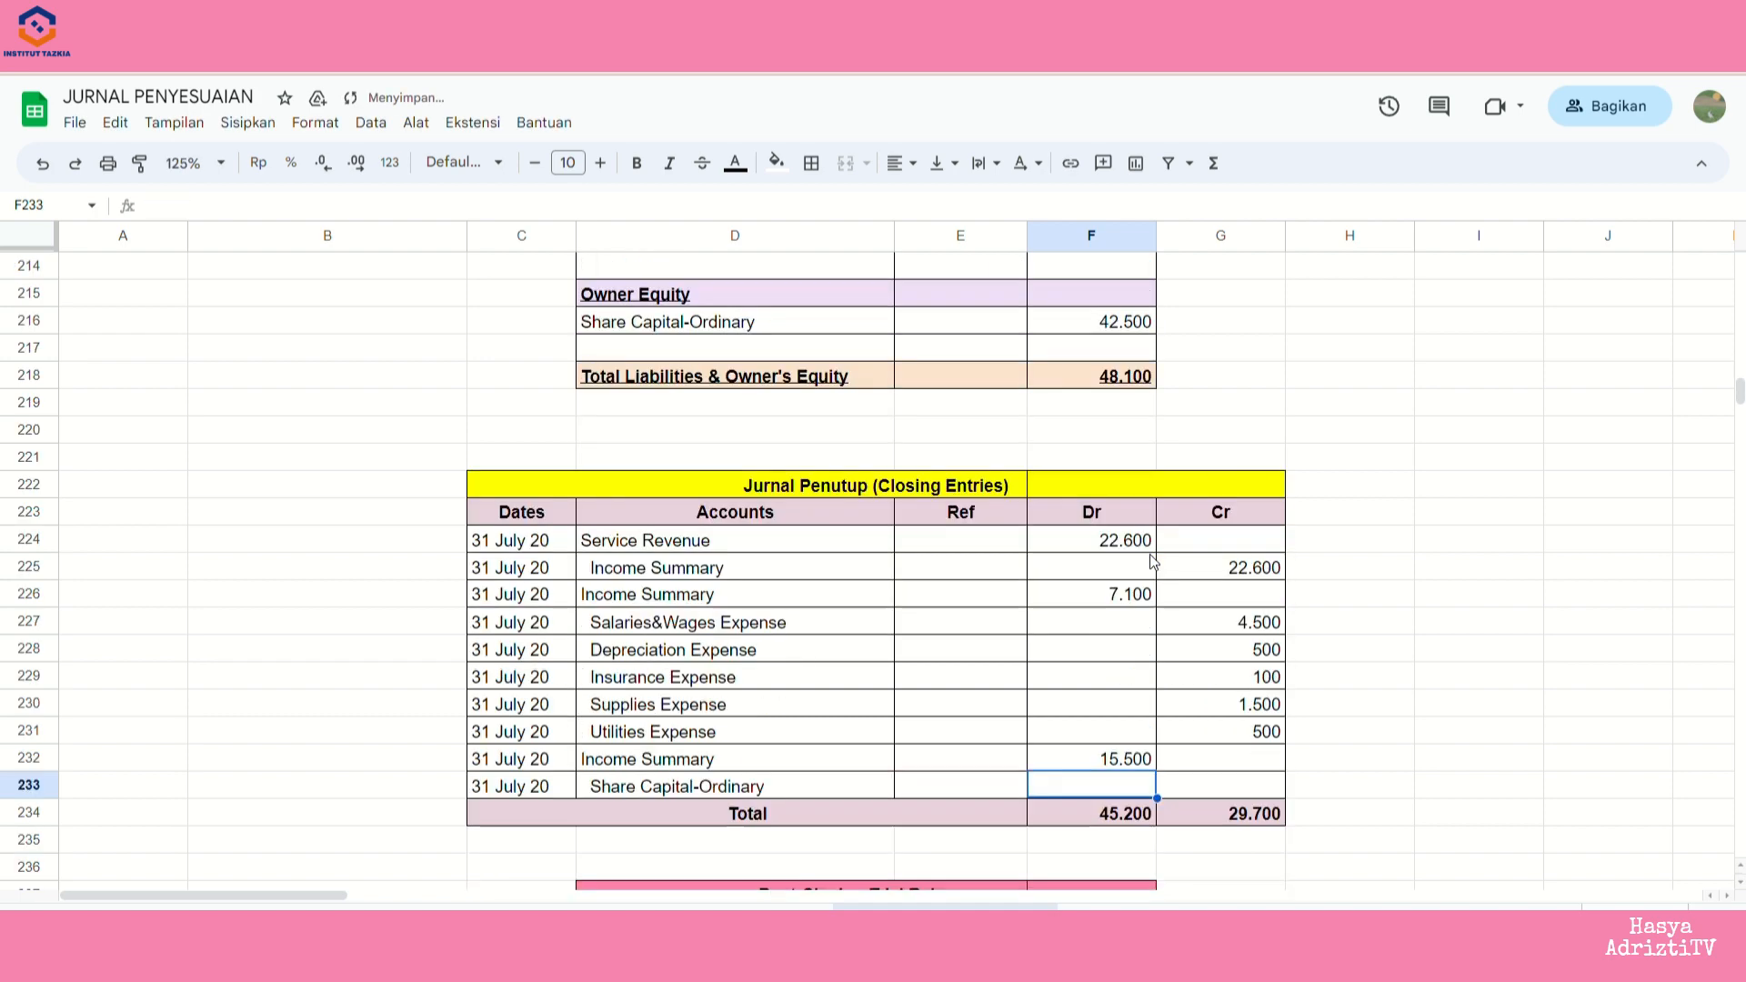
pyautogui.click(1229, 713)
pyautogui.write('=')
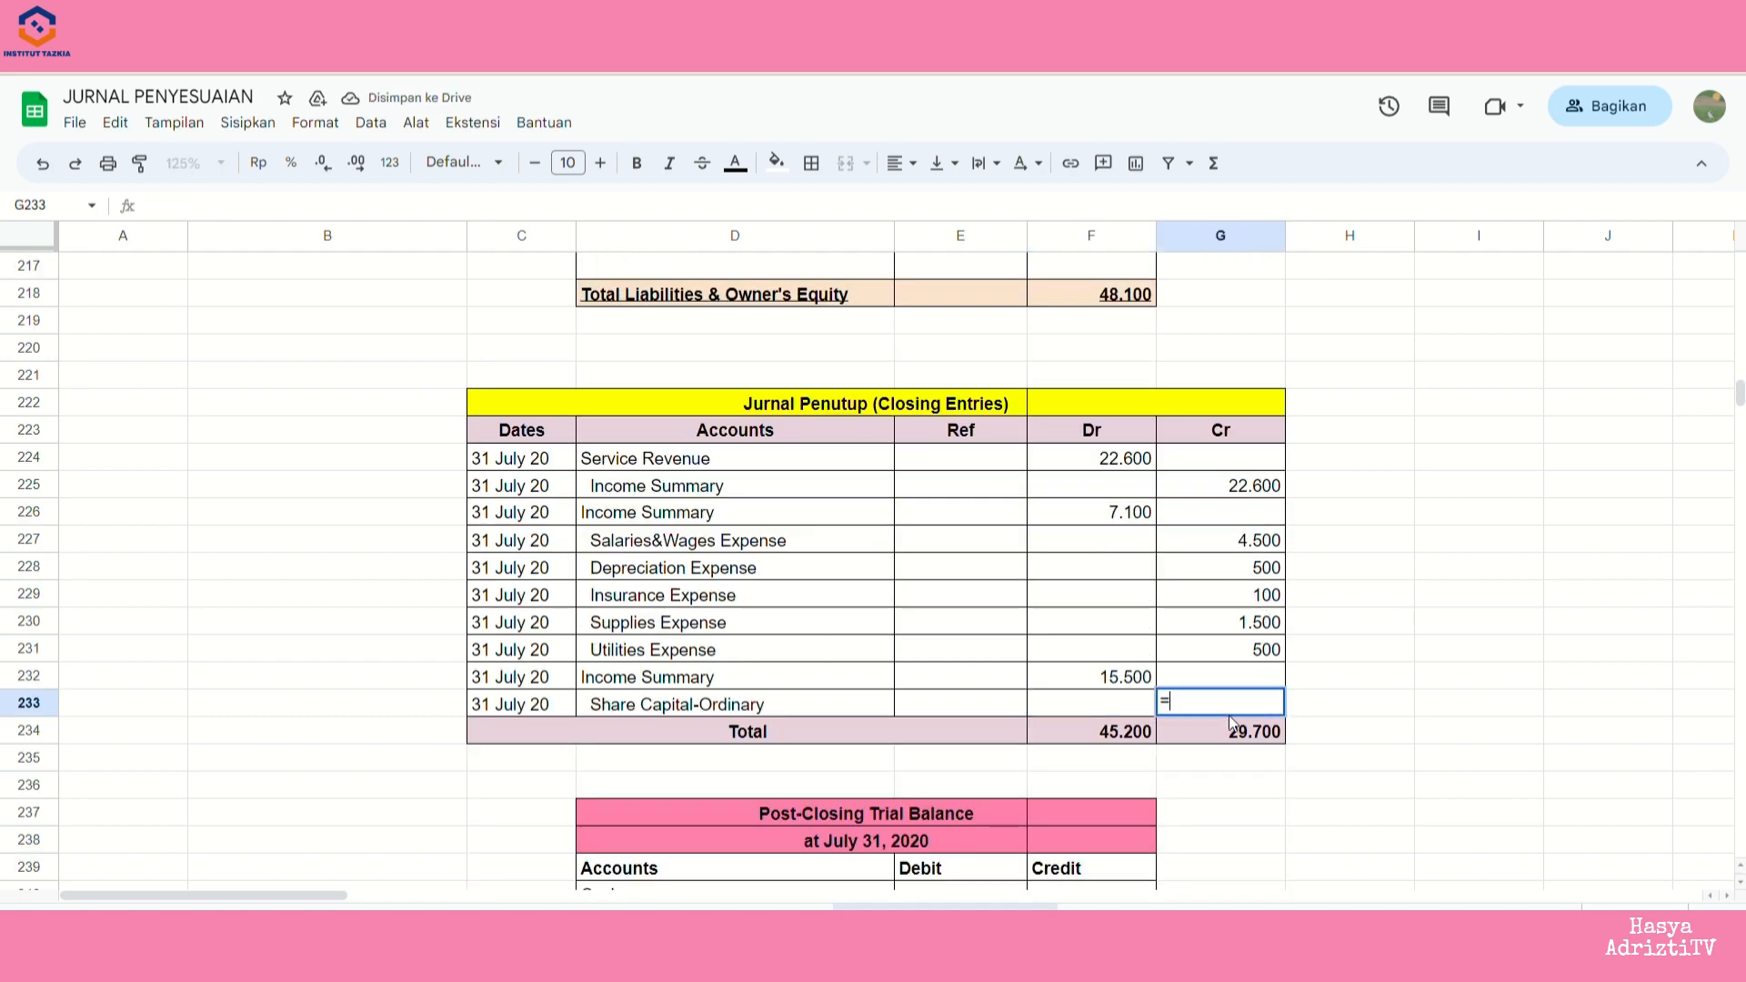
pyautogui.scroll(13, 1224, 653)
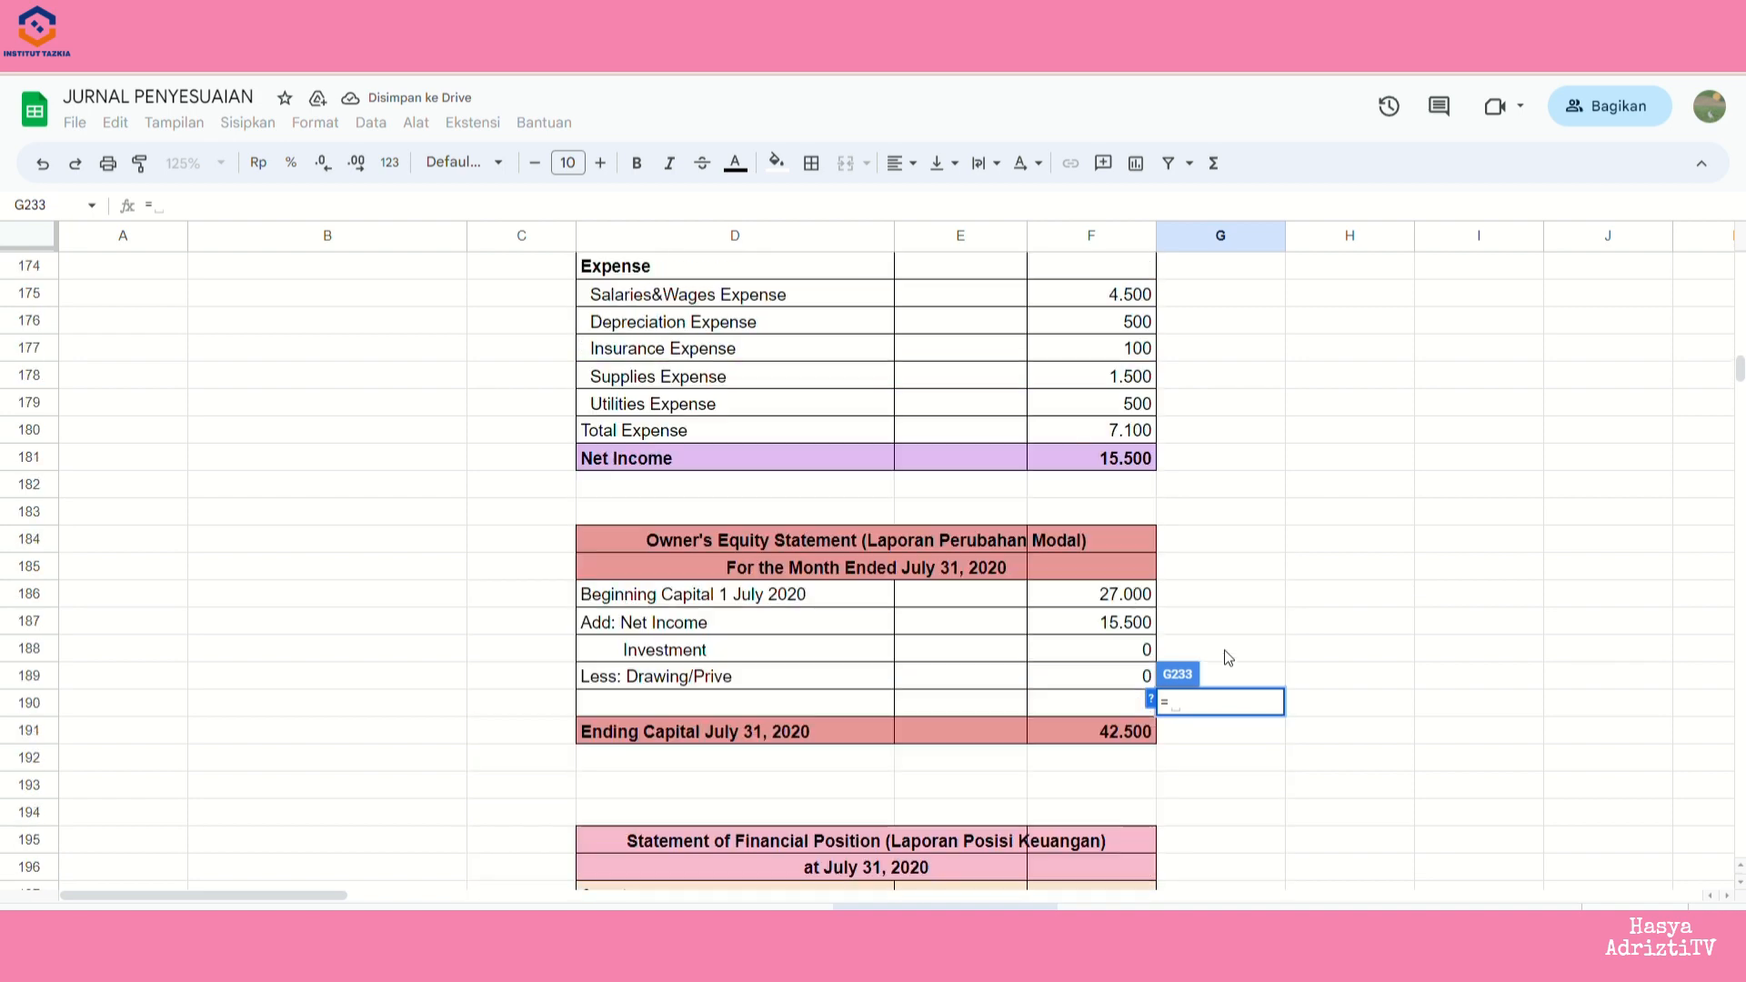
pyautogui.click(1134, 460)
pyautogui.press('Return')
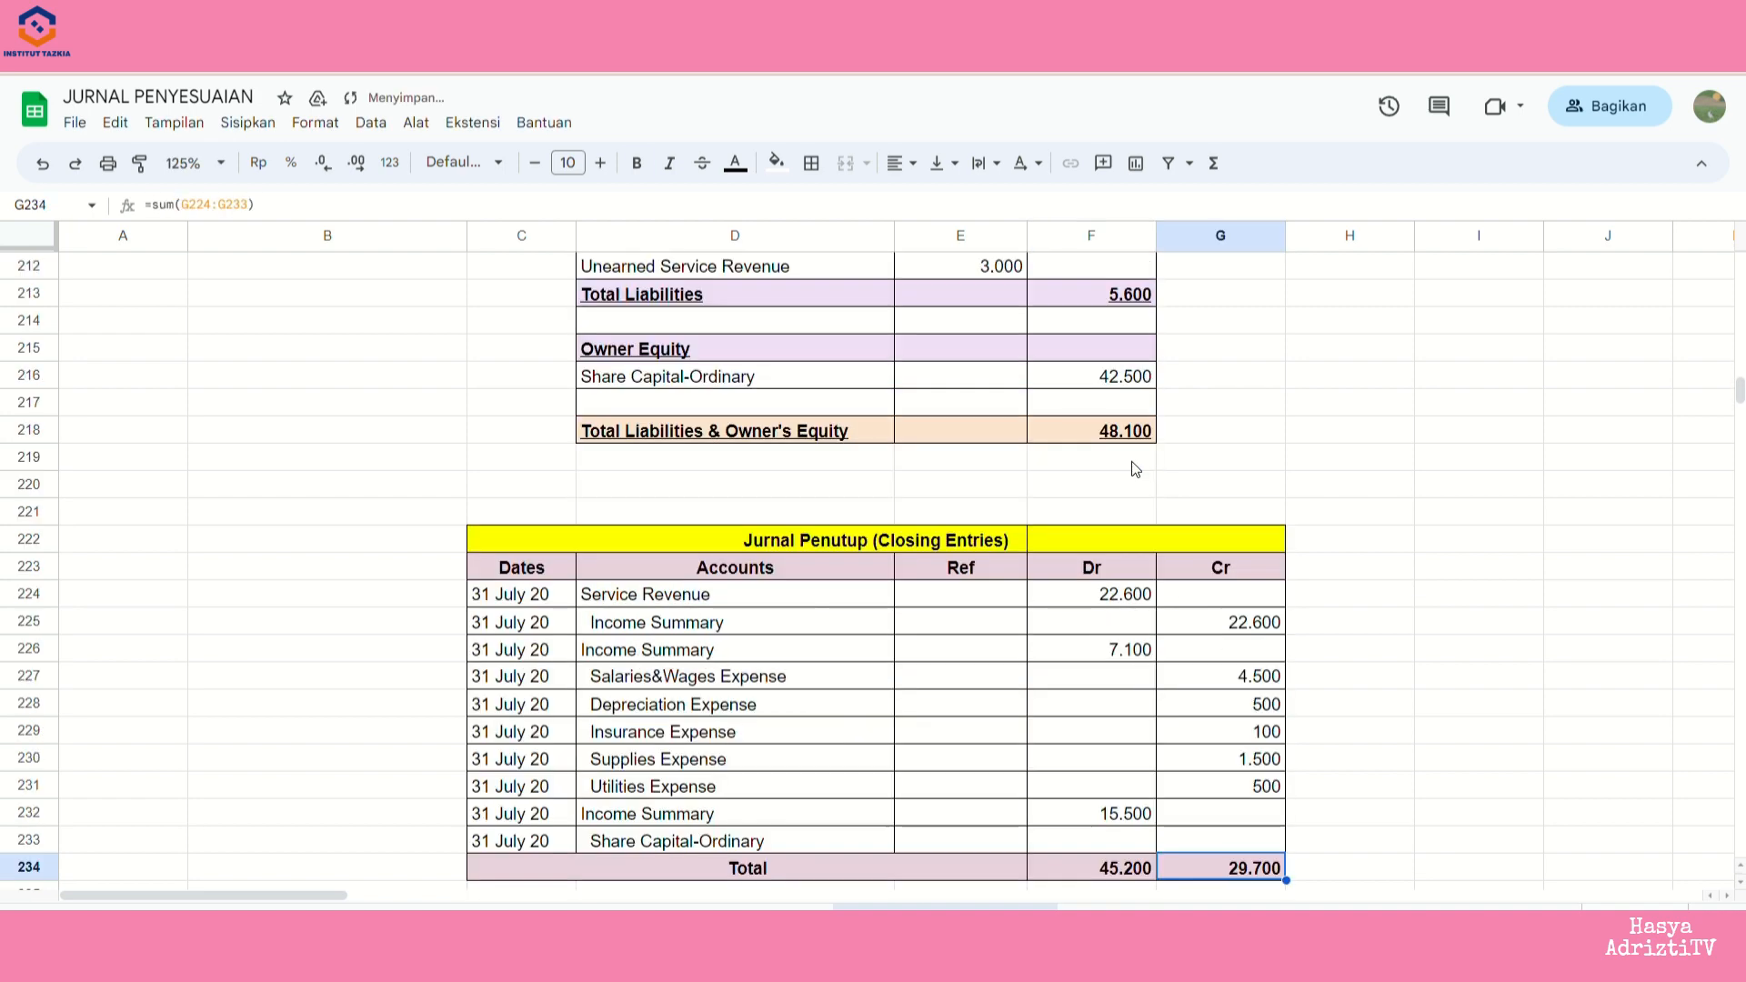
# - Compare the debit and credit totals in row 234 of the Closing Entries after the net income entry
pyautogui.scroll(-2, 1182, 582)
pyautogui.moveTo(1110, 708); pyautogui.dragTo(1208, 706)
pyautogui.click(1224, 739)
pyautogui.click(1337, 561)
# - Examine the accounts listed in the Post-Closing Trial Balance alongside the completed Closing Entries and earlier tables
pyautogui.scroll(-3, 1155, 582)
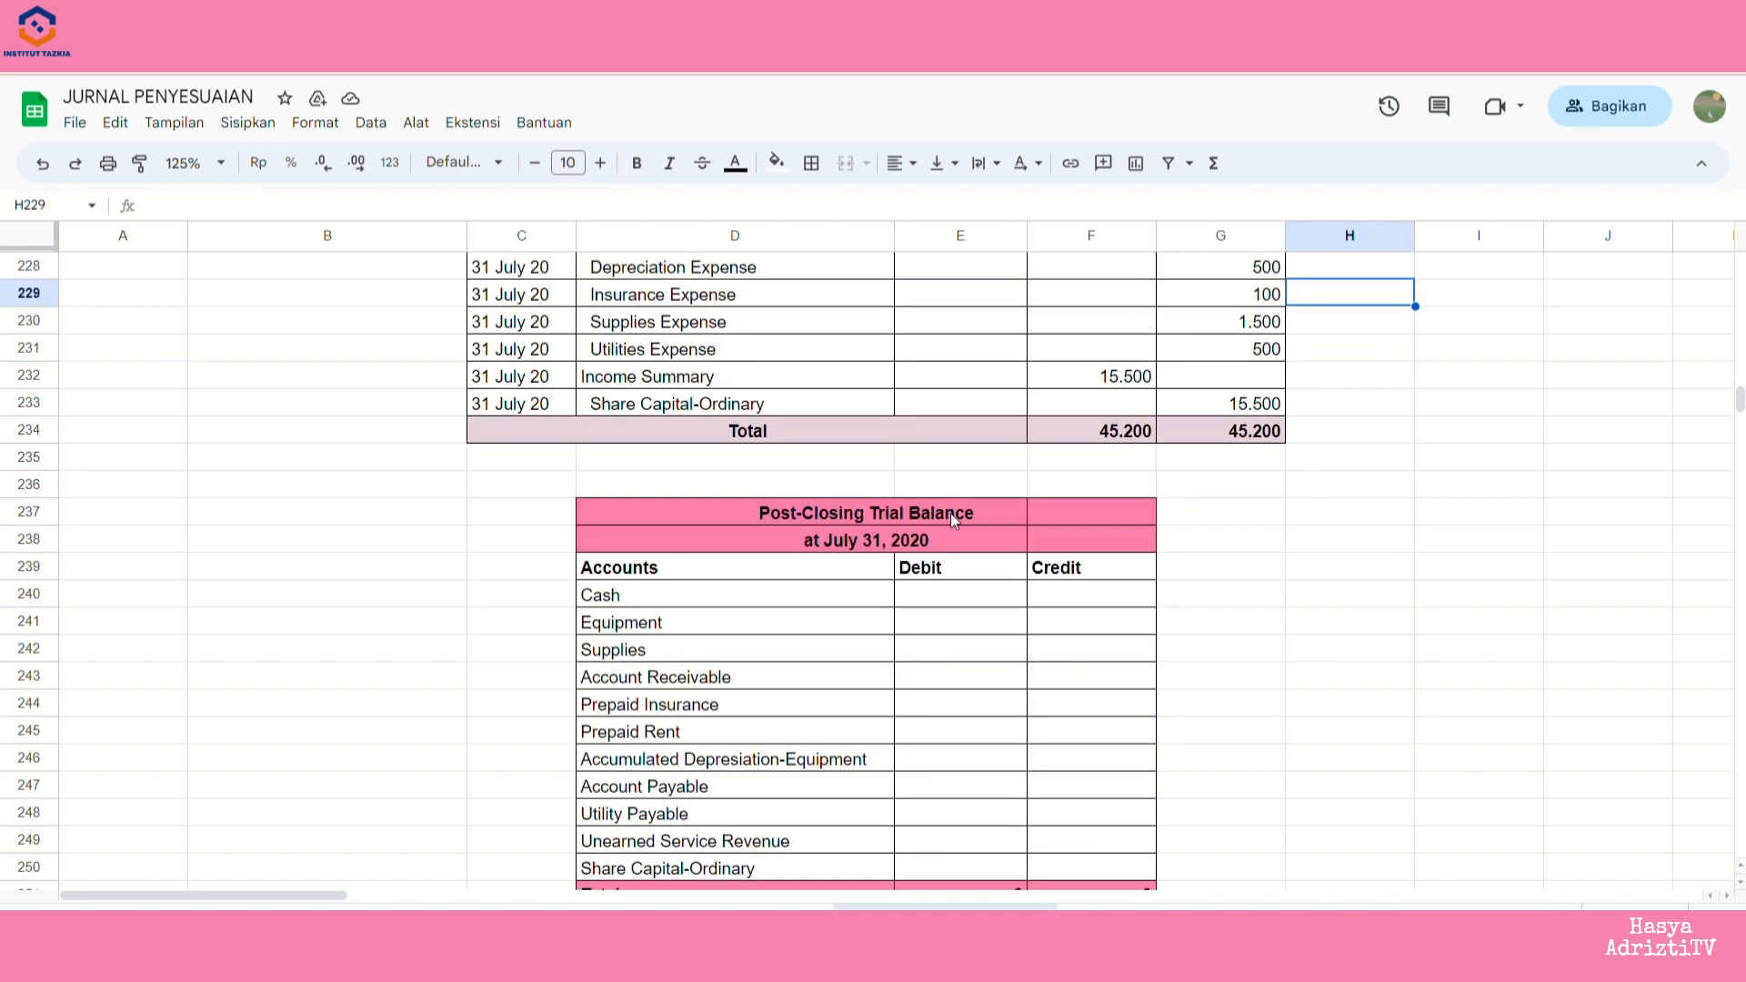
pyautogui.scroll(-2, 1001, 516)
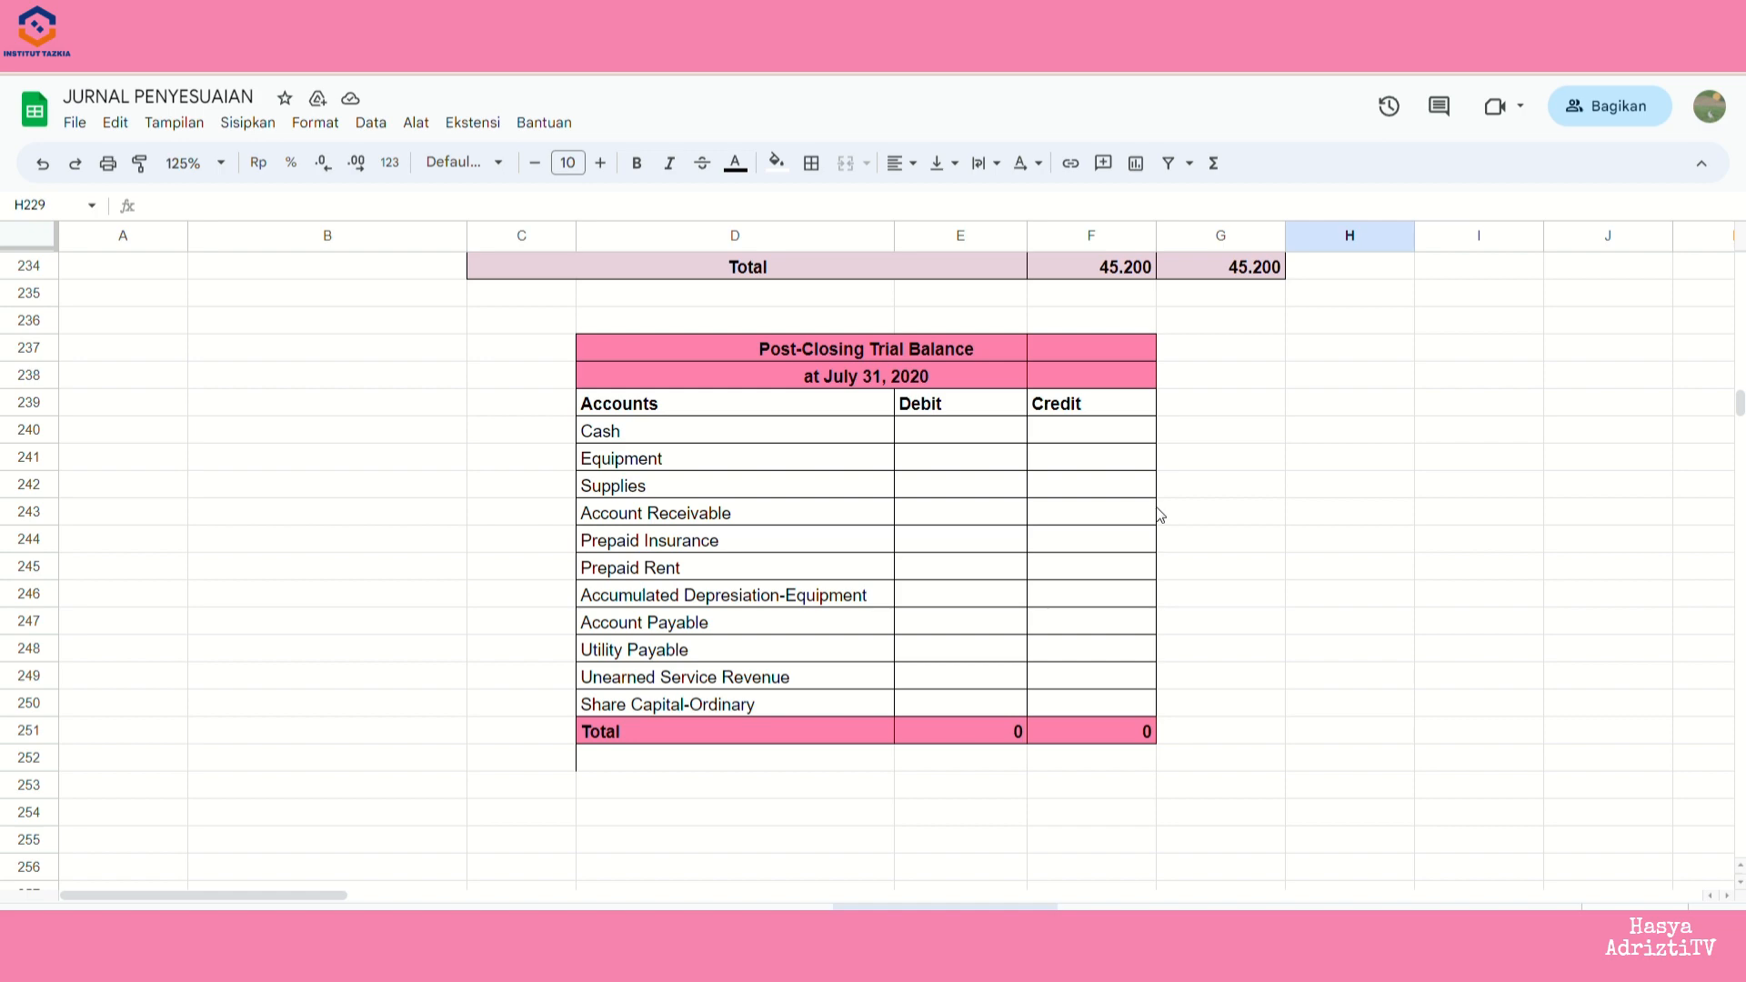
pyautogui.scroll(2, 1051, 624)
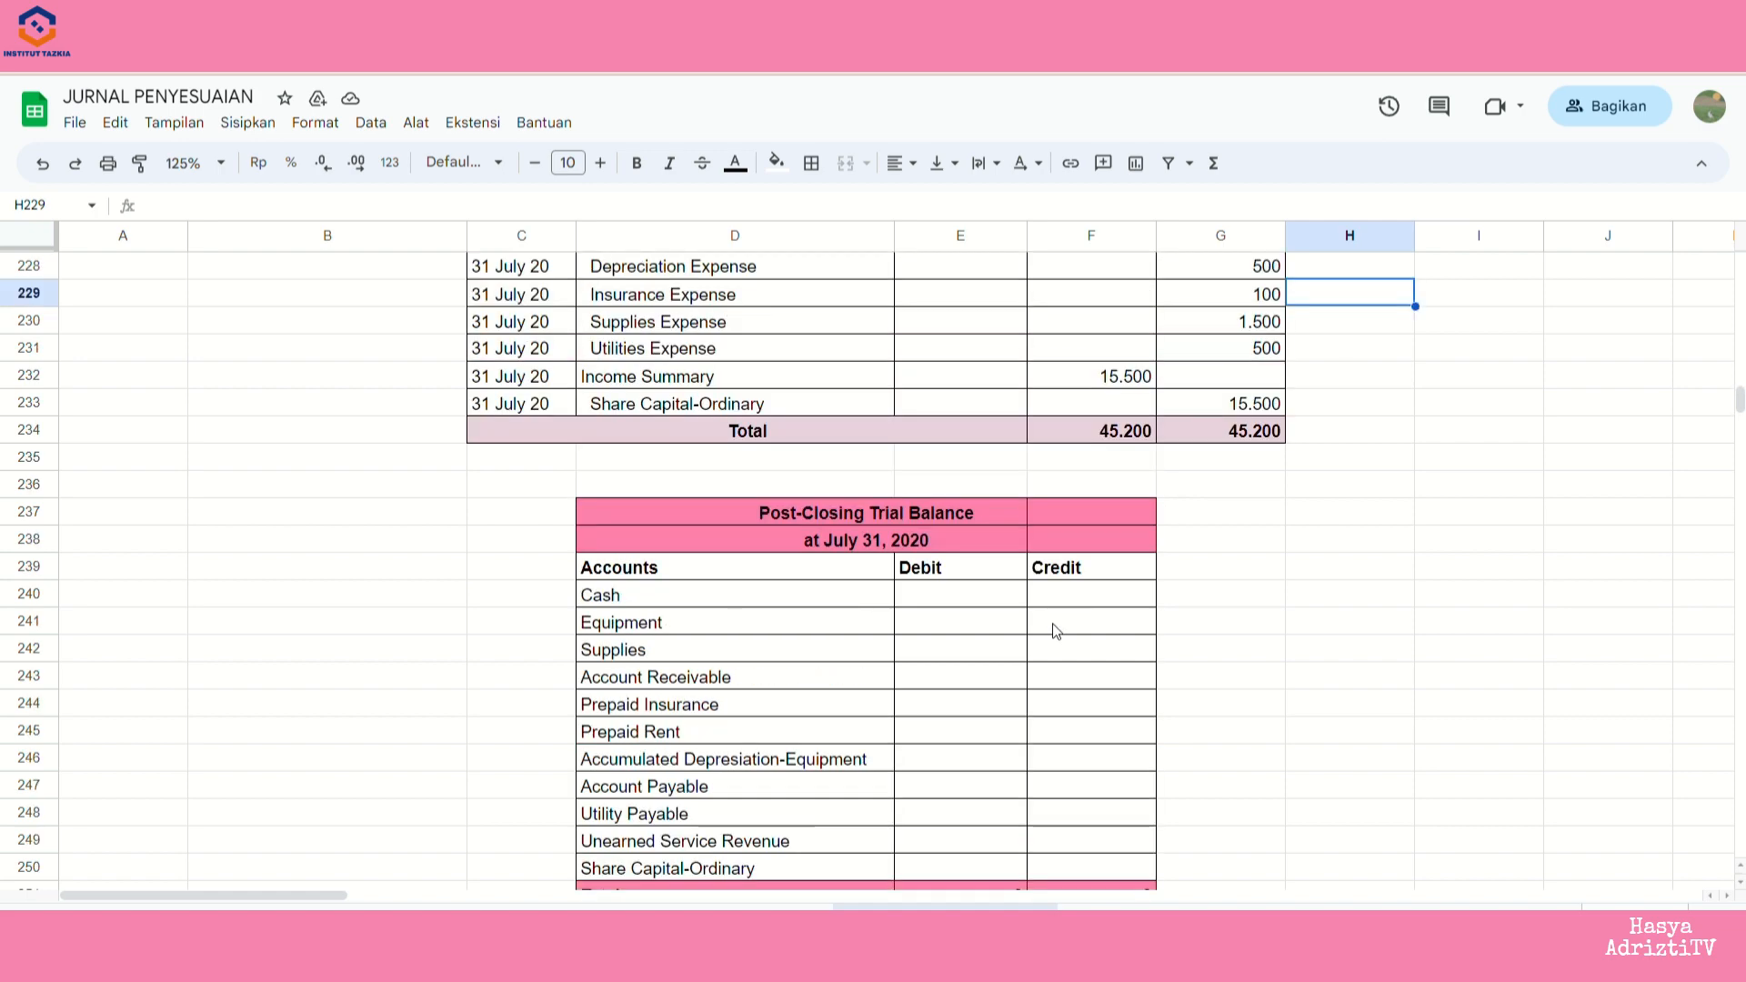
pyautogui.scroll(-1, 1051, 624)
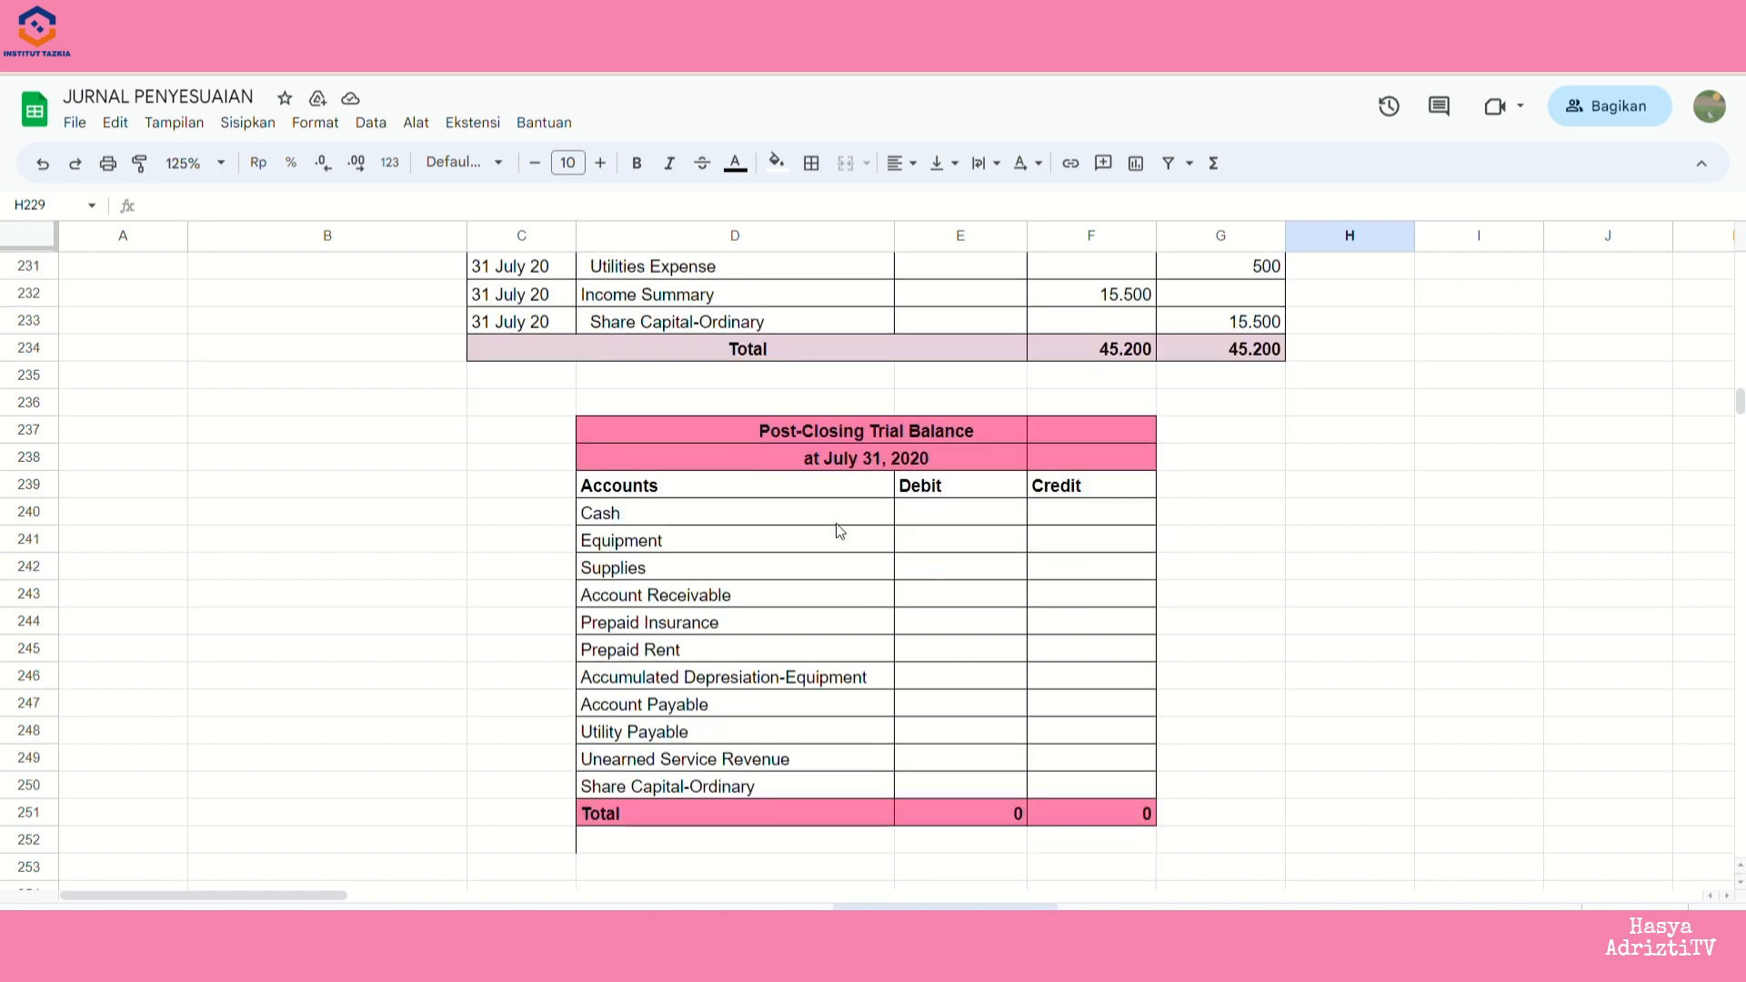
pyautogui.scroll(4, 833, 542)
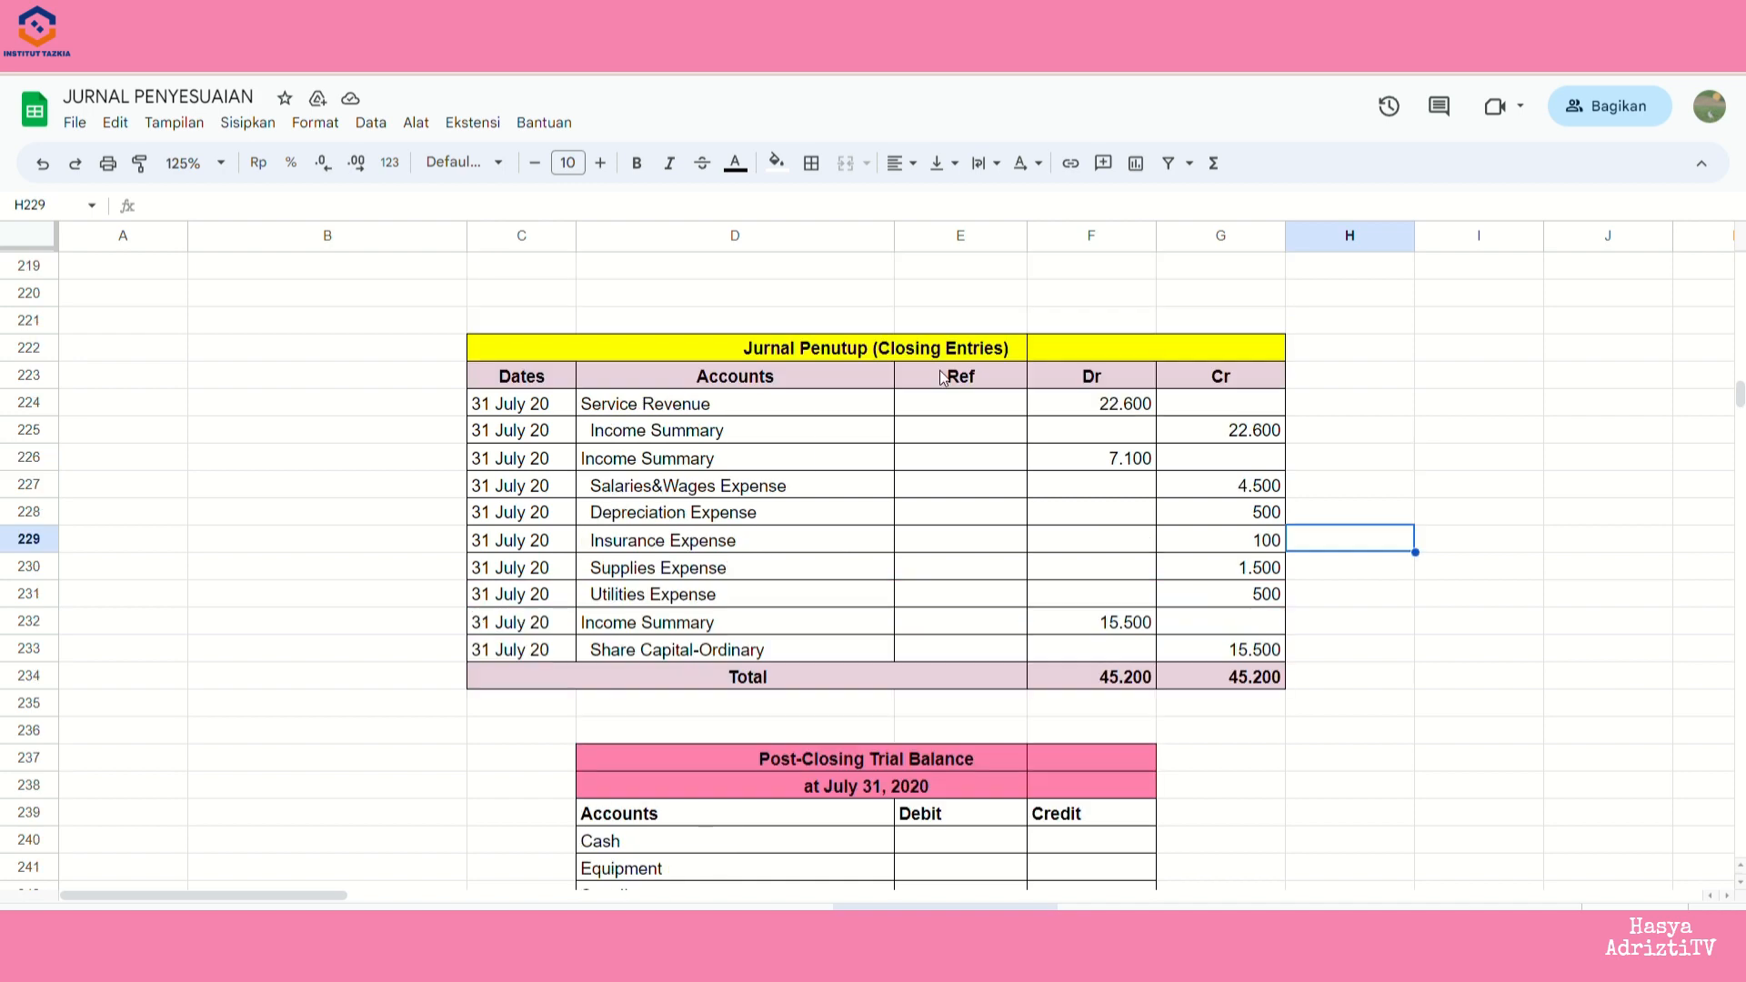
pyautogui.moveTo(942, 354); pyautogui.dragTo(935, 701)
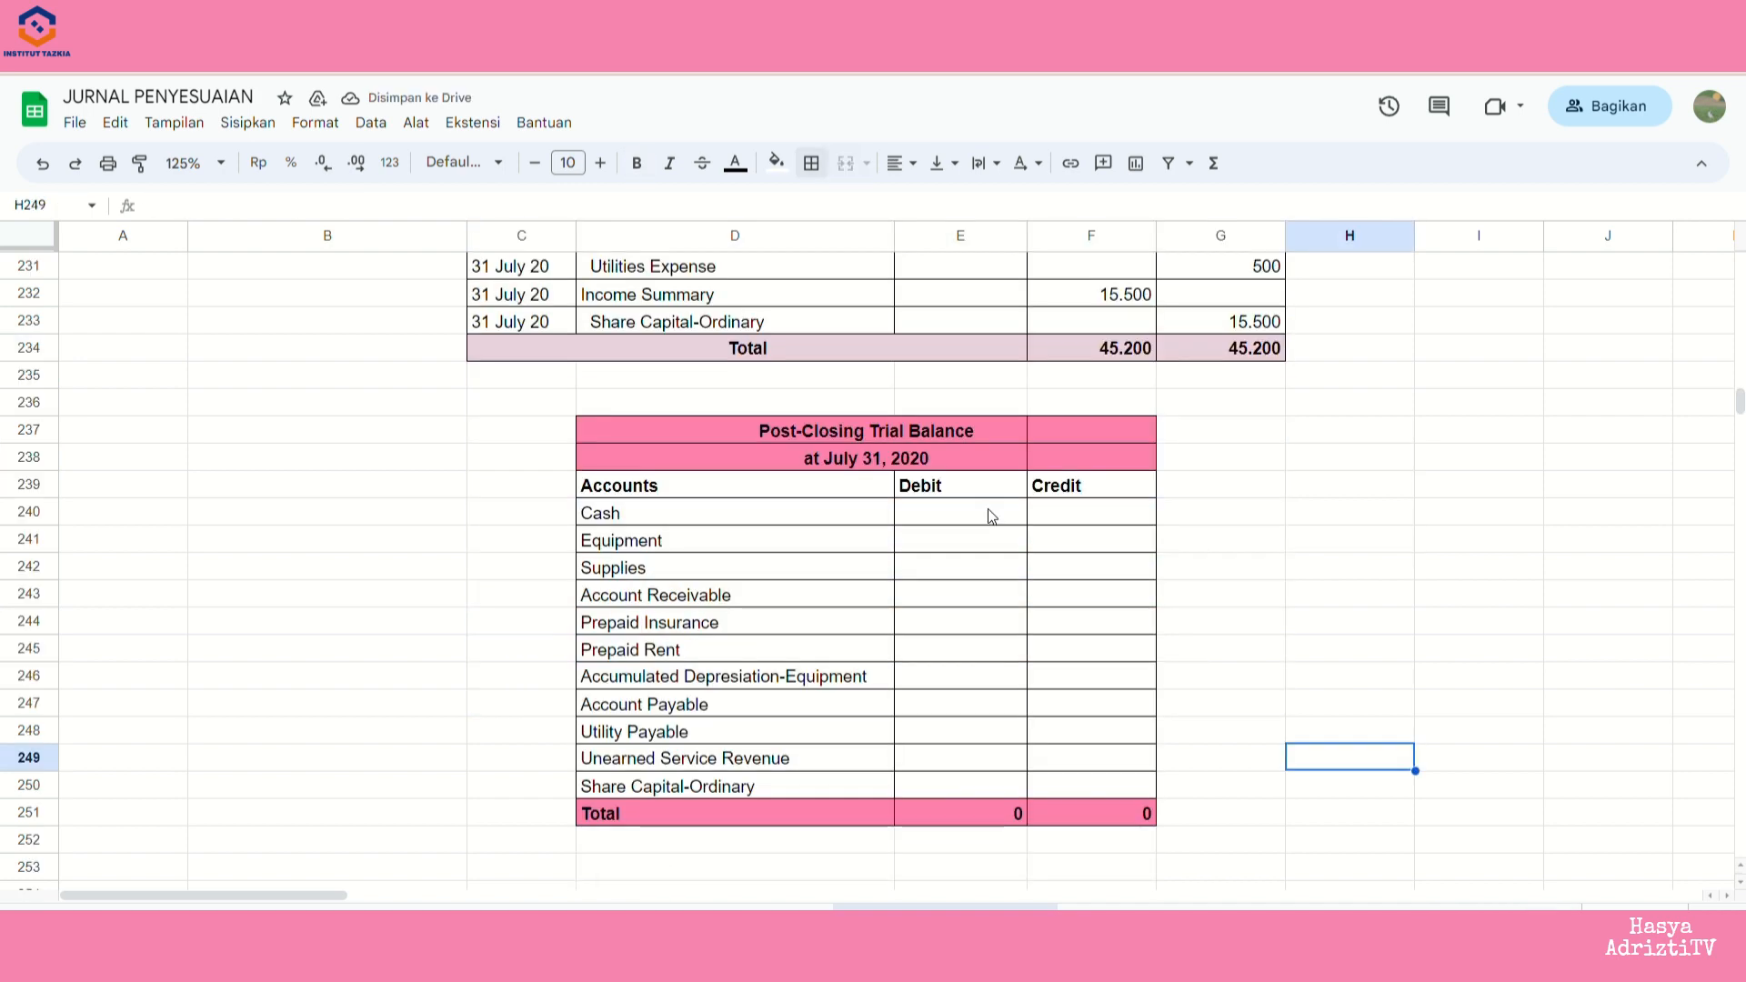
pyautogui.scroll(10, 976, 516)
pyautogui.scroll(-10, 974, 517)
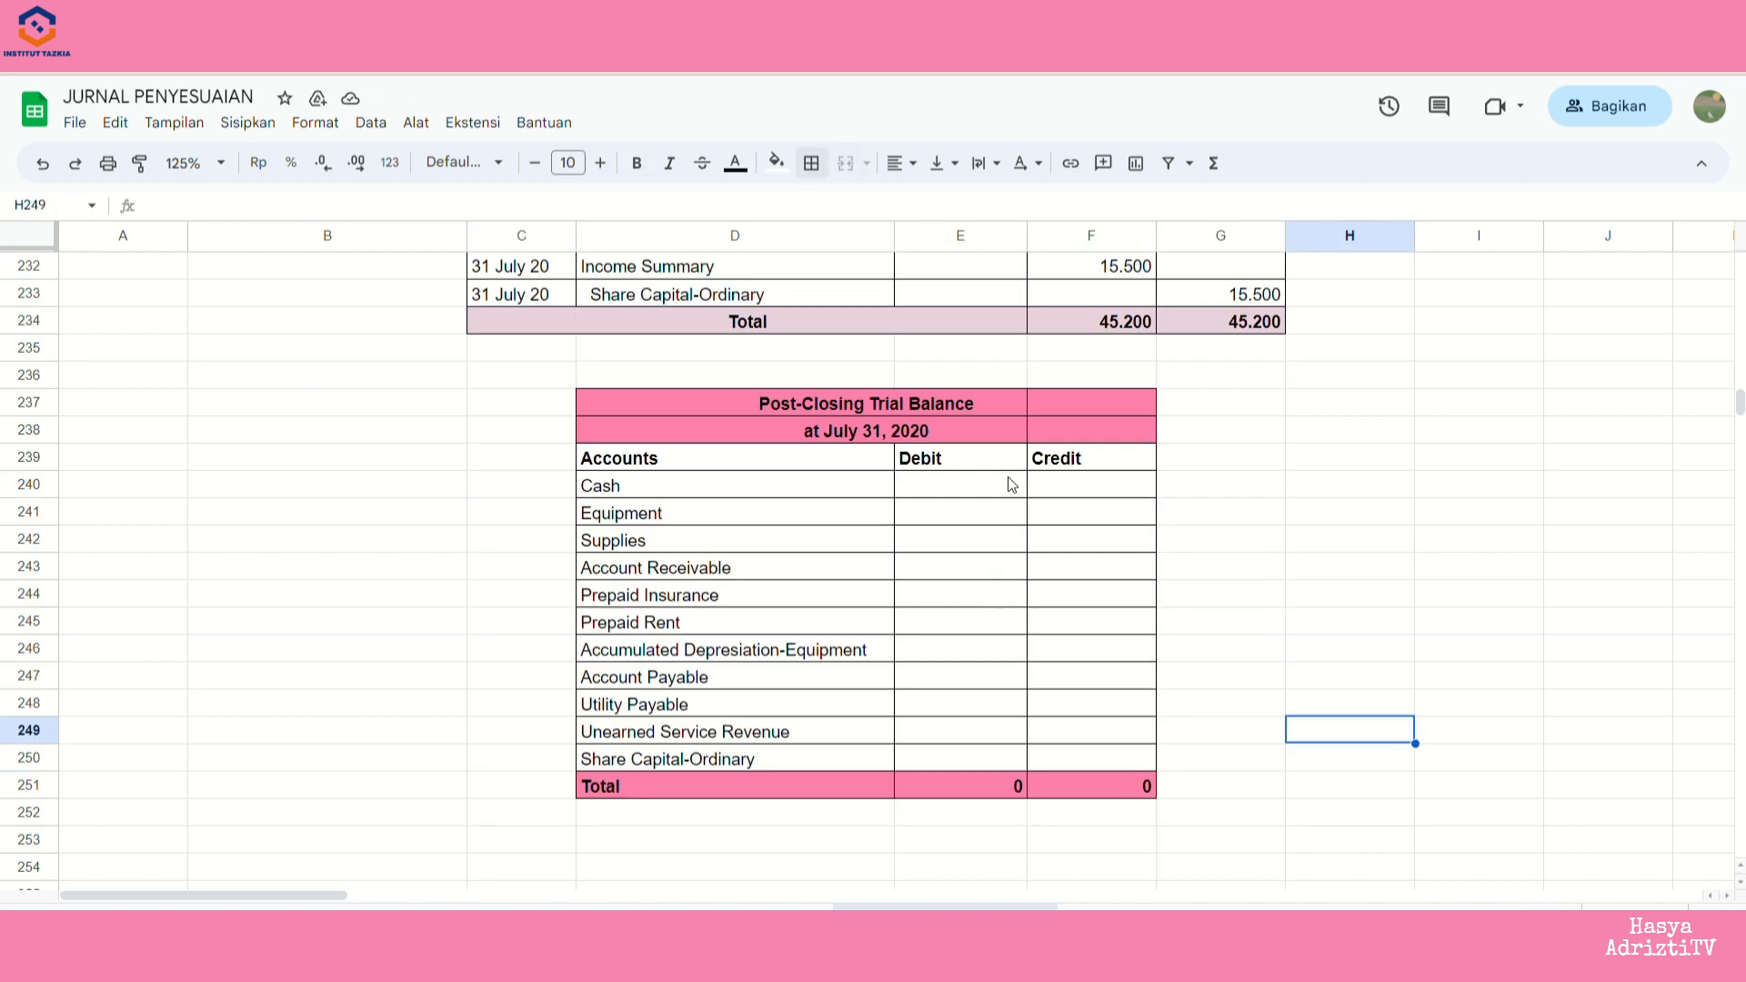
# - Link the Cash debit in E240 of the Post-Closing Trial Balance to the Cash balance in F145
pyautogui.click(1005, 491)
pyautogui.write('=')
pyautogui.scroll(20, 1005, 496)
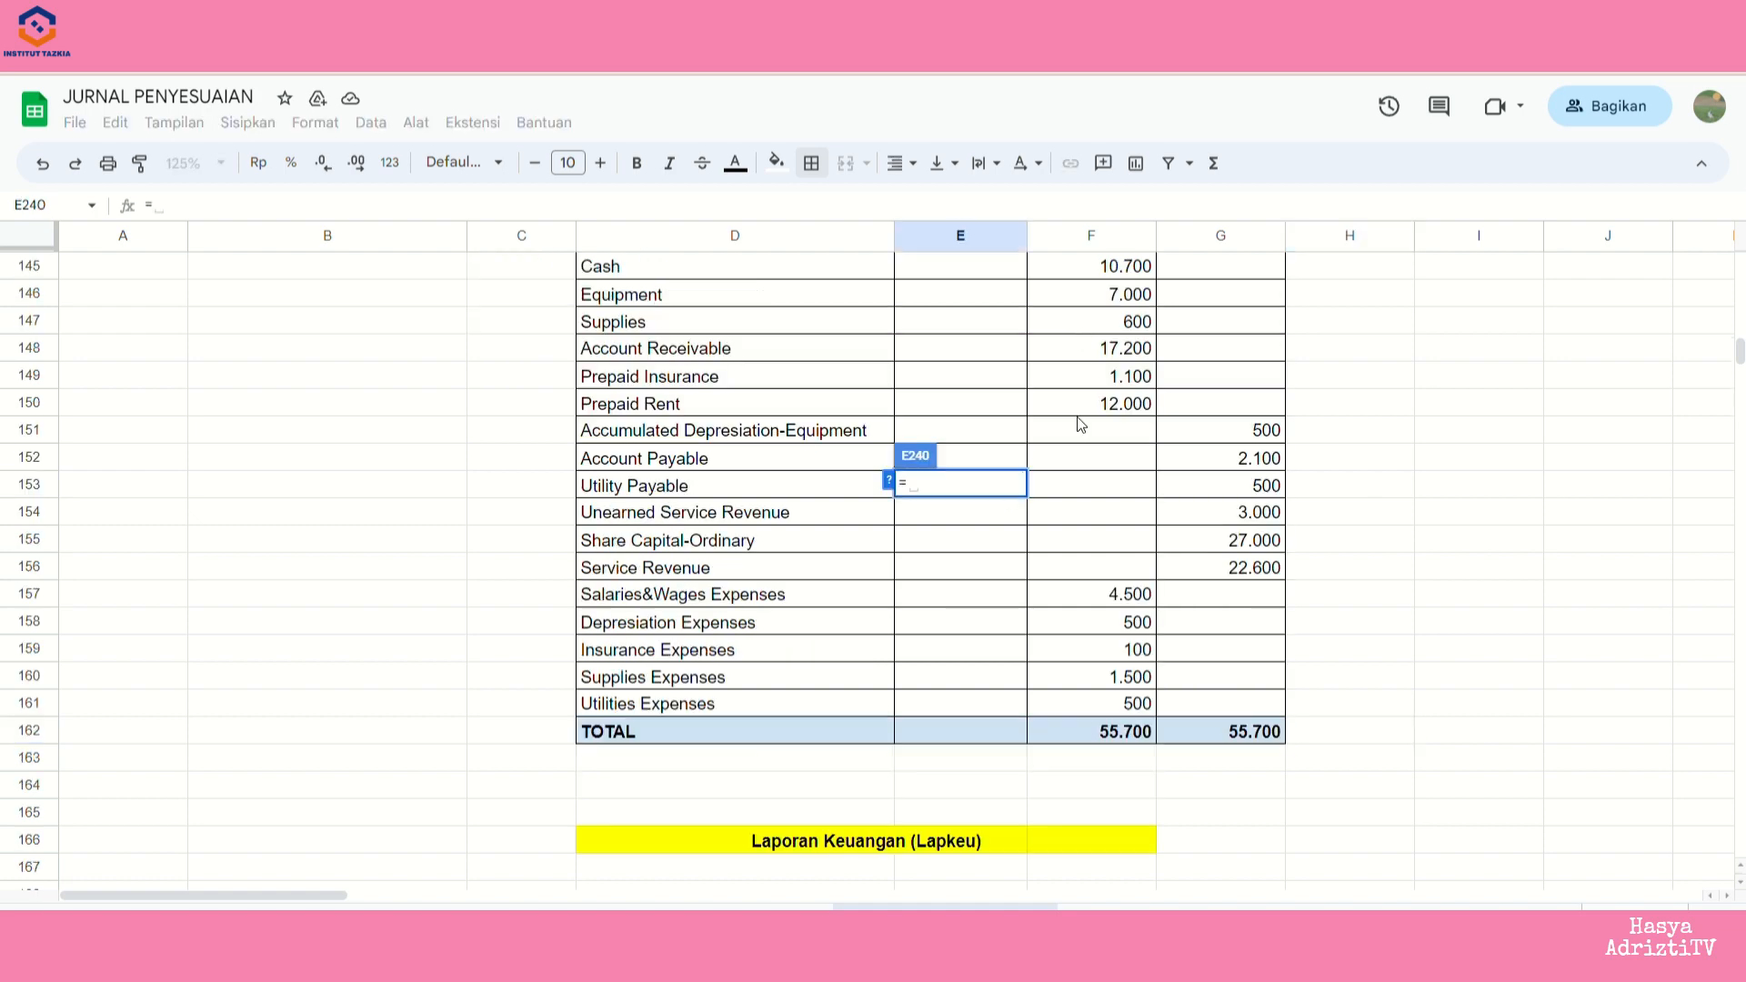
pyautogui.click(1084, 358)
pyautogui.press('Return')
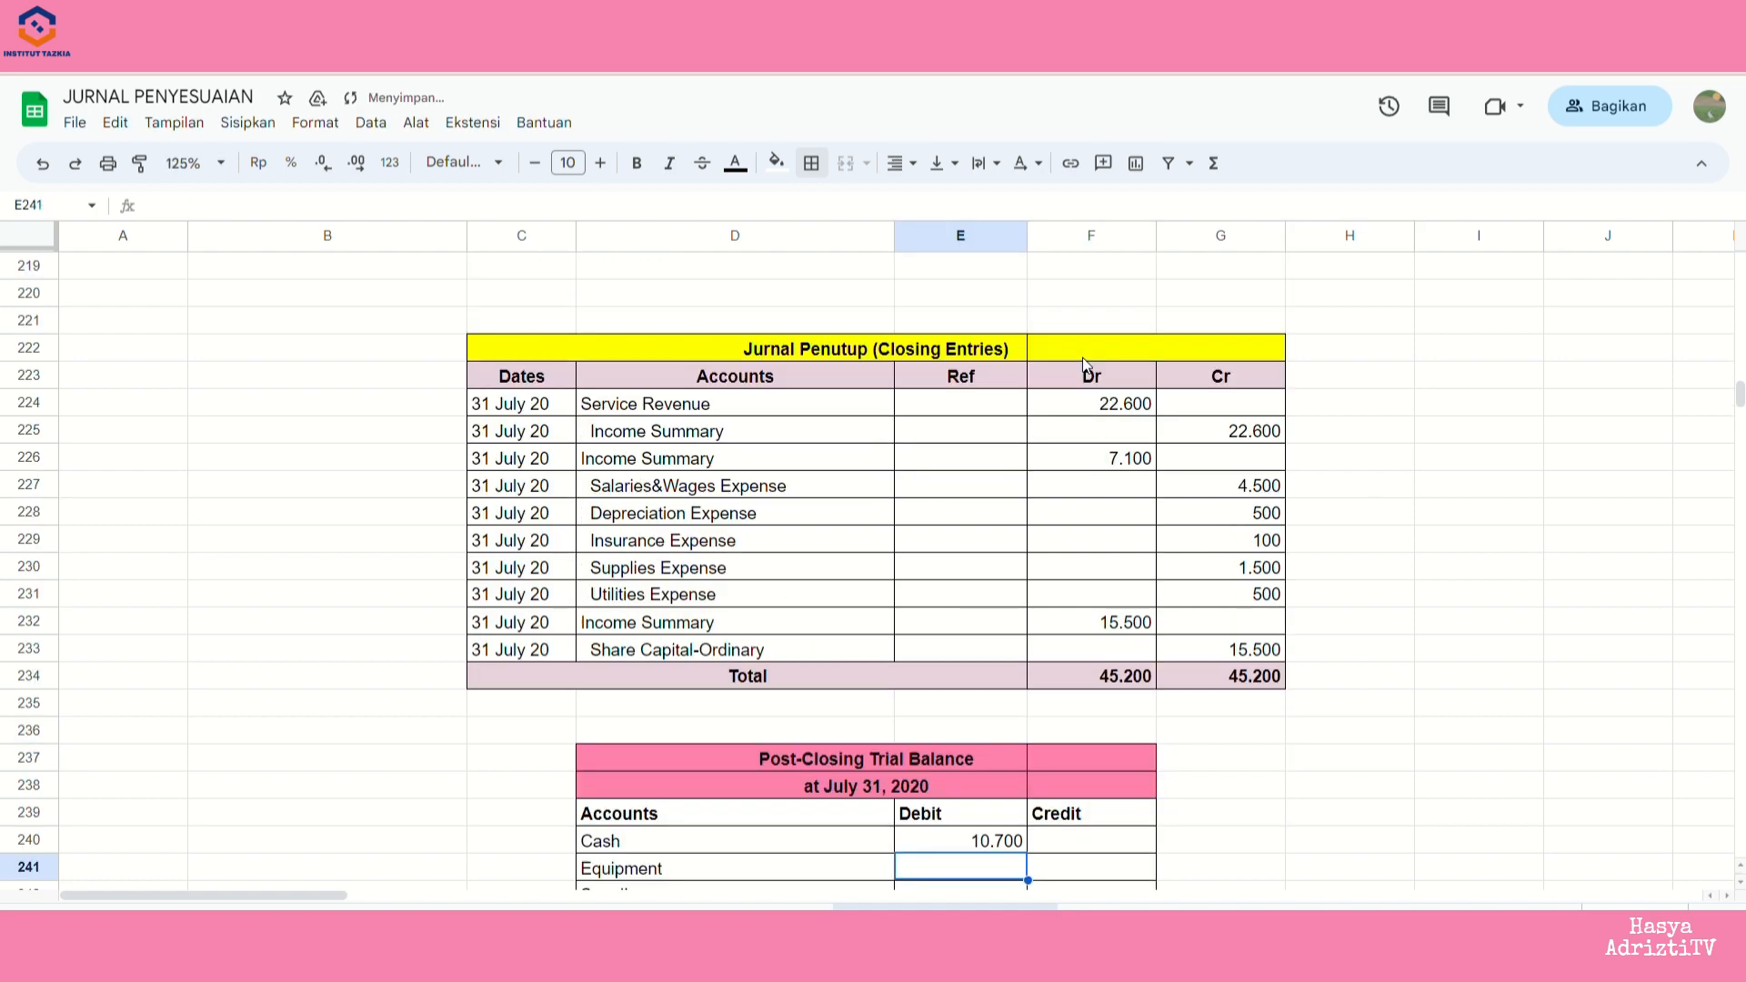
# - Fill the Cash debit formula from E240 down to Prepaid Rent in E245
pyautogui.scroll(-2, 1065, 387)
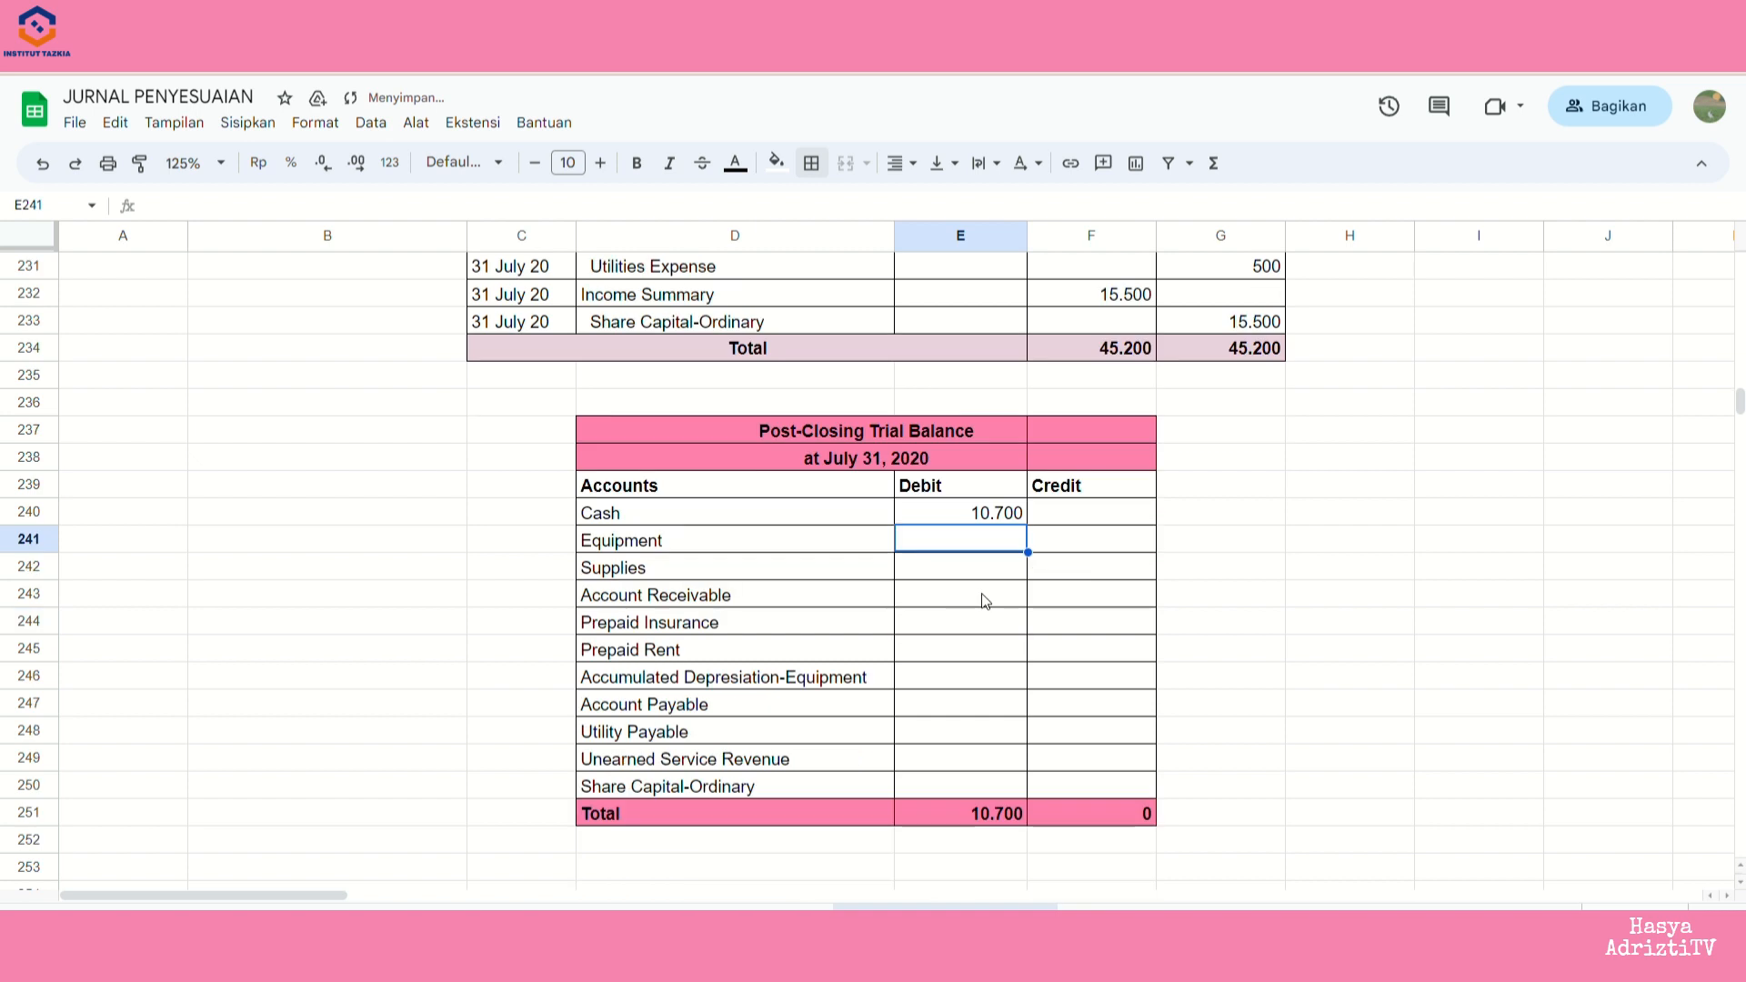
pyautogui.click(963, 515)
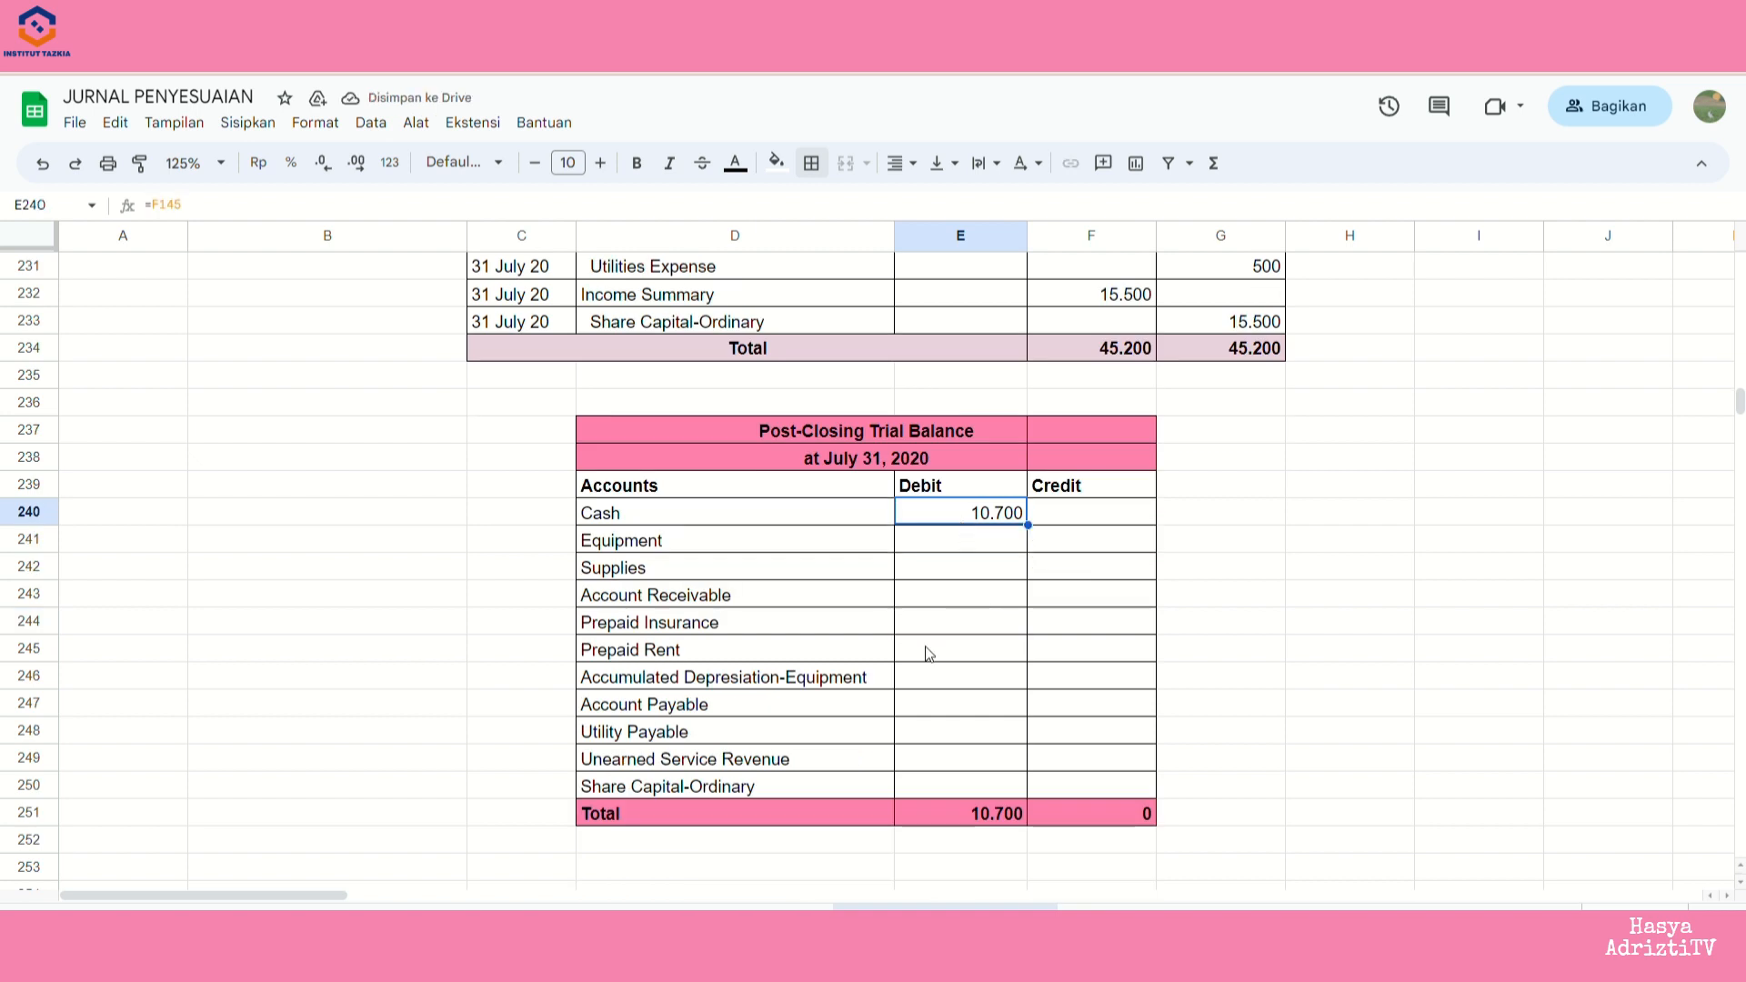
pyautogui.moveTo(1029, 525); pyautogui.dragTo(1038, 658)
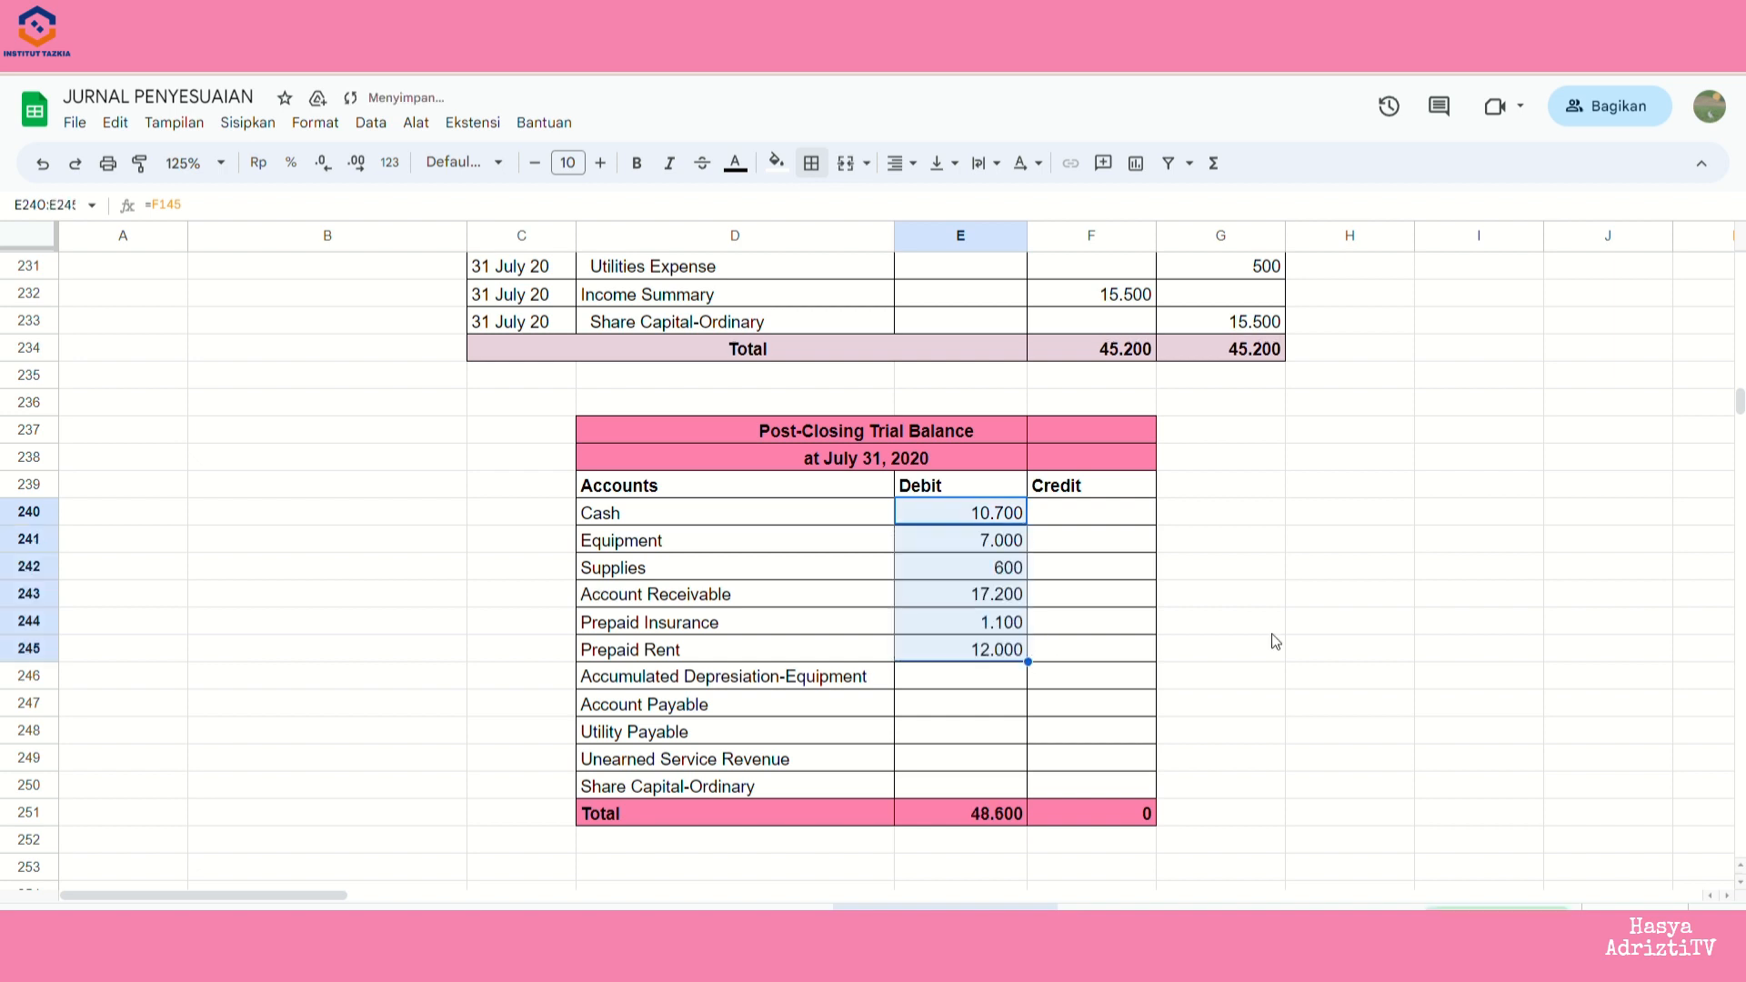
# - Link the Accumulated Depreciation-Equipment credit in F246 to its credit balance in G151
pyautogui.click(1105, 678)
pyautogui.write('=')
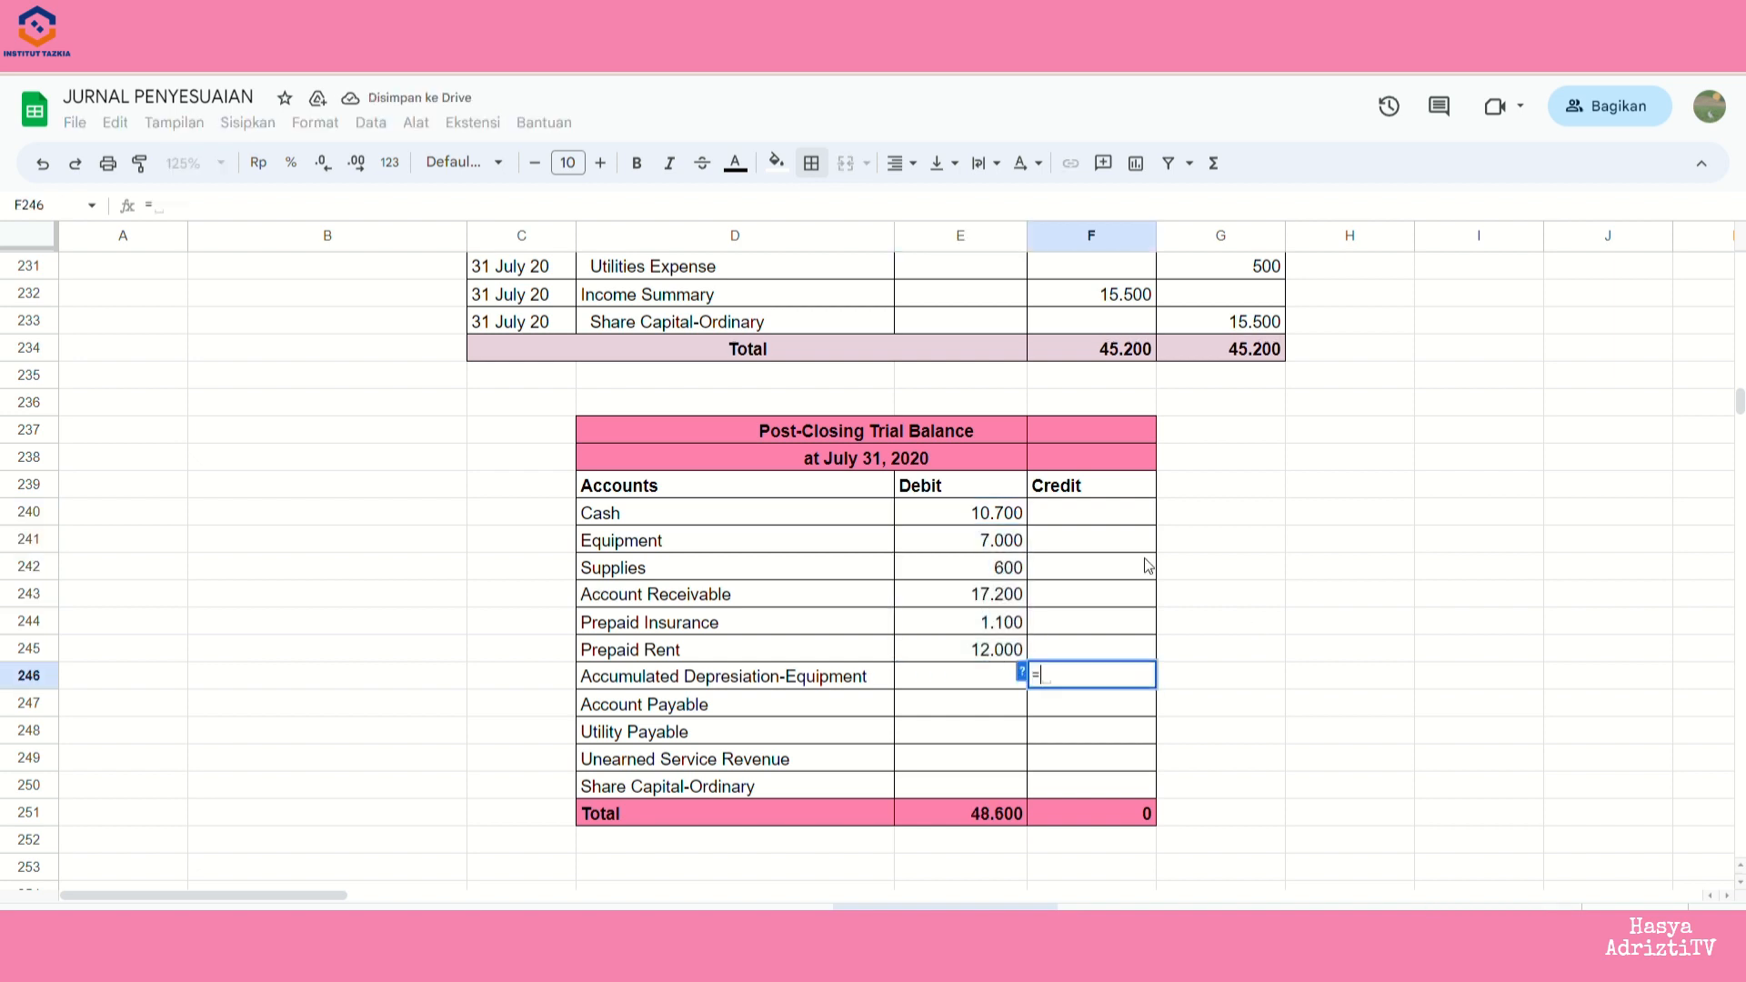
pyautogui.click(781, 660)
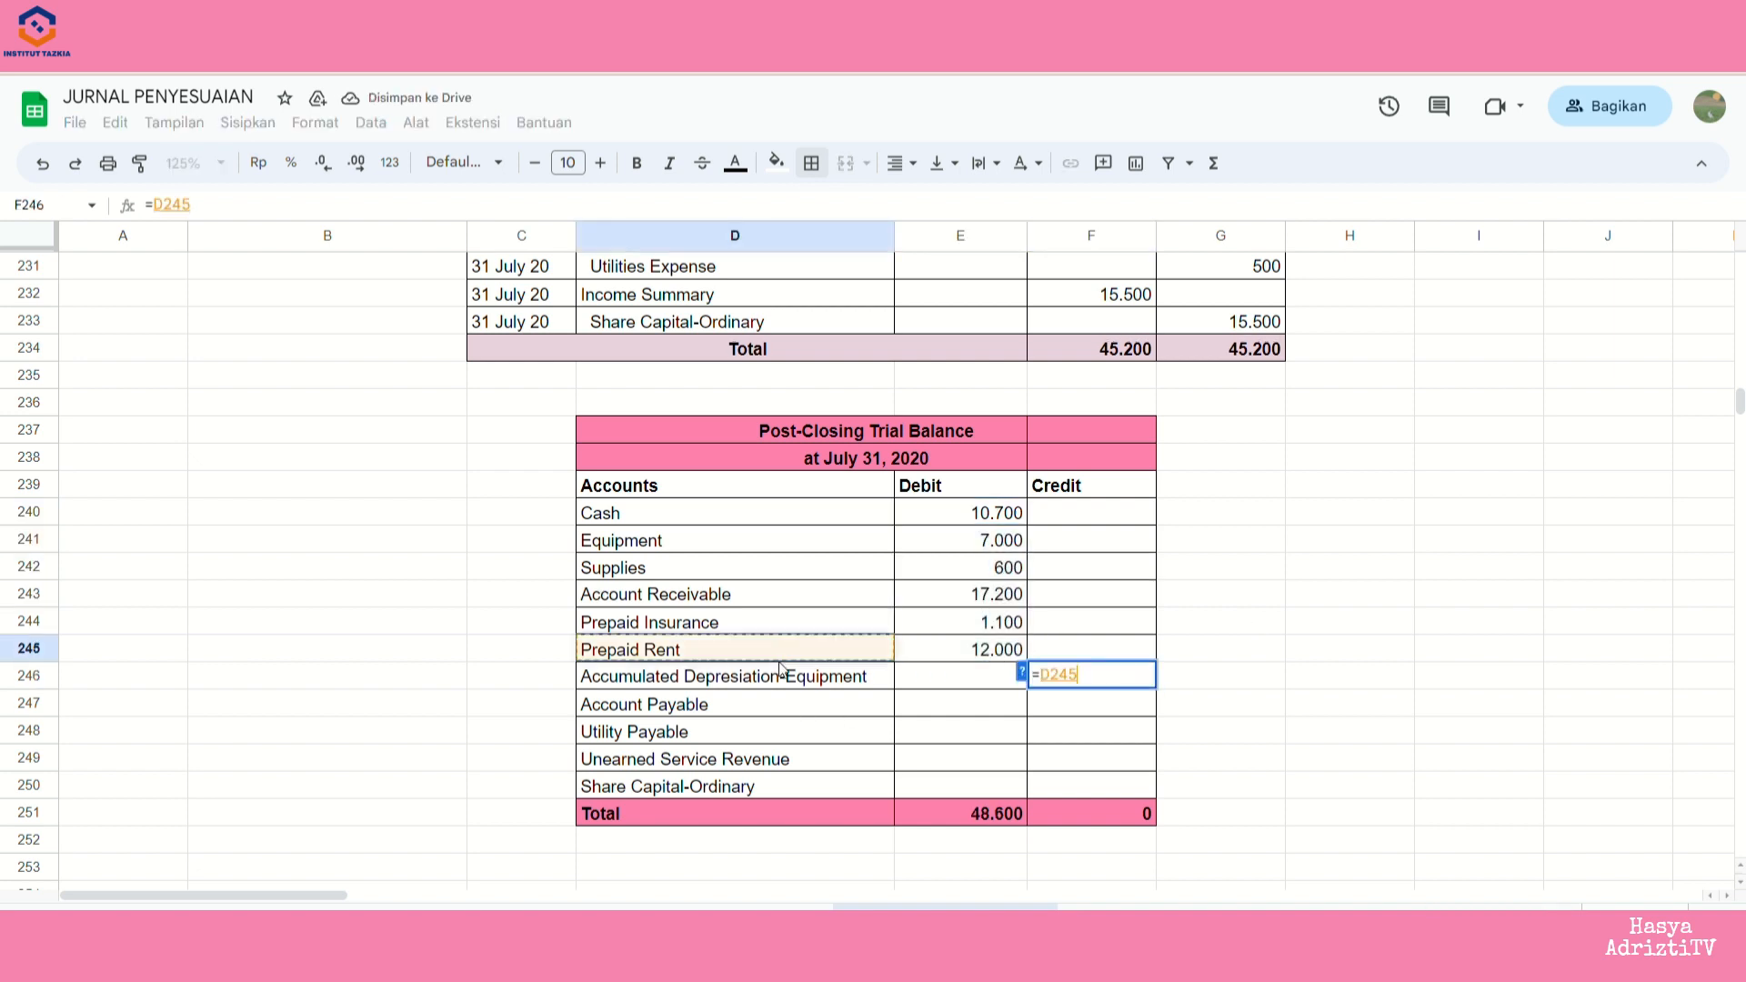
pyautogui.click(784, 671)
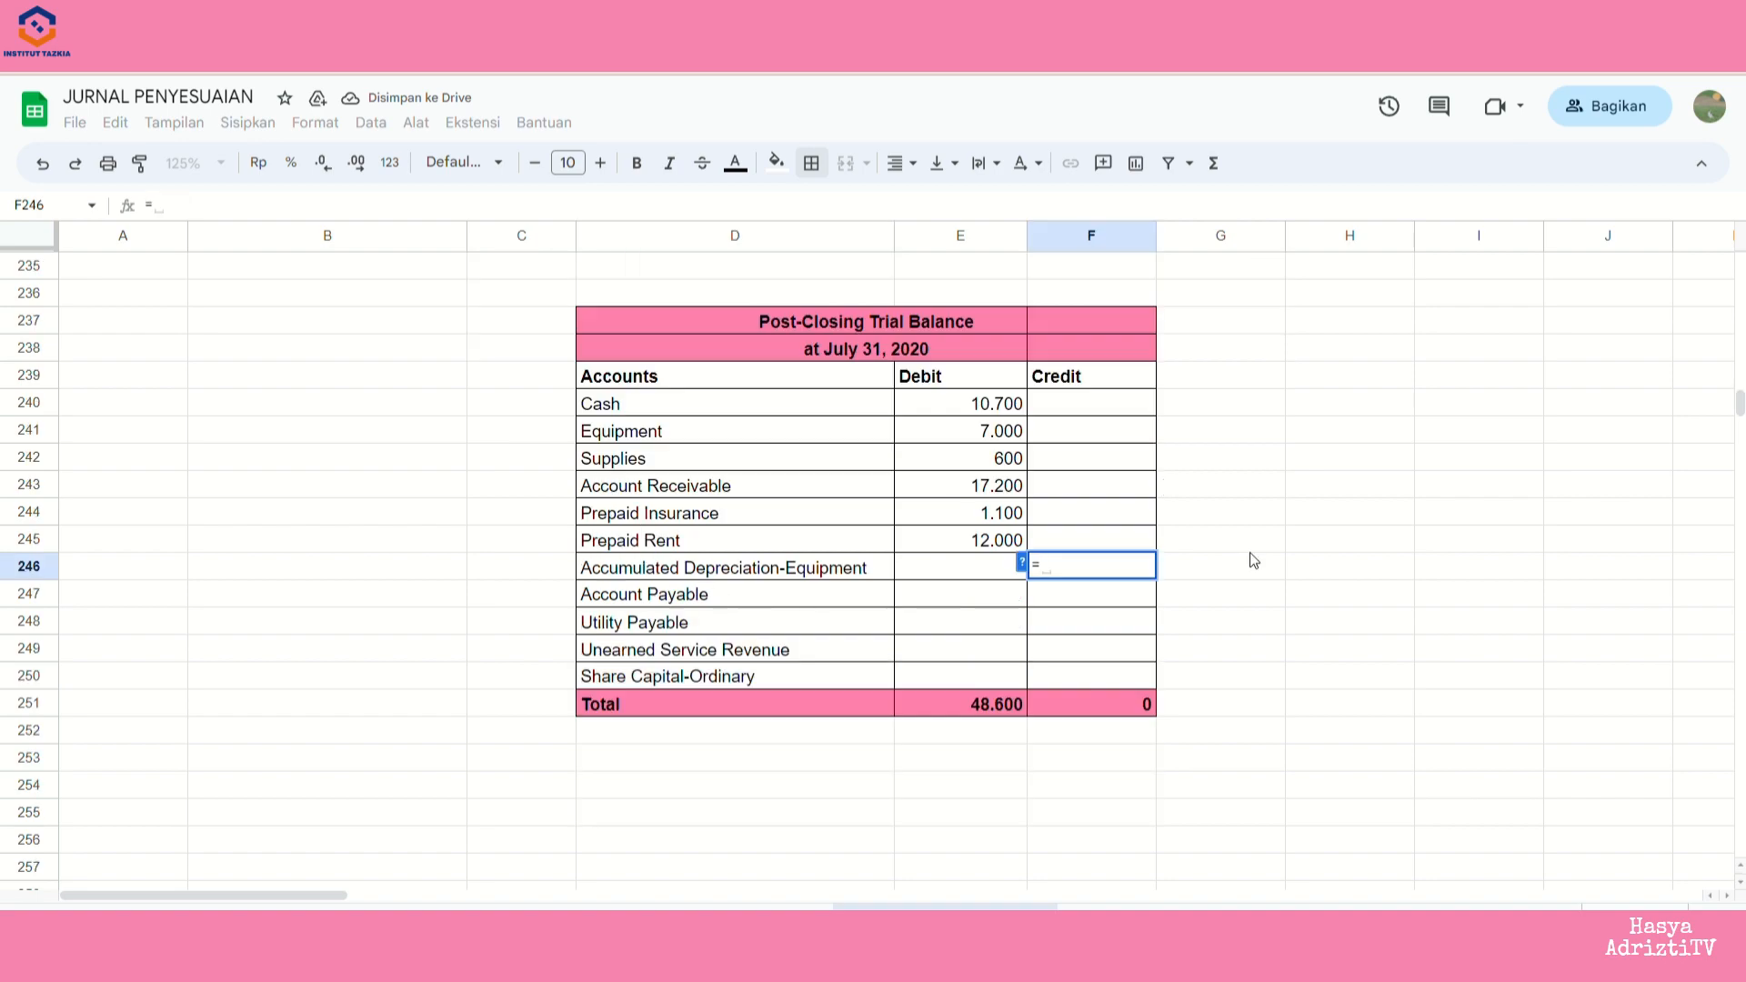
pyautogui.scroll(18, 1252, 511)
pyautogui.scroll(8, 1250, 493)
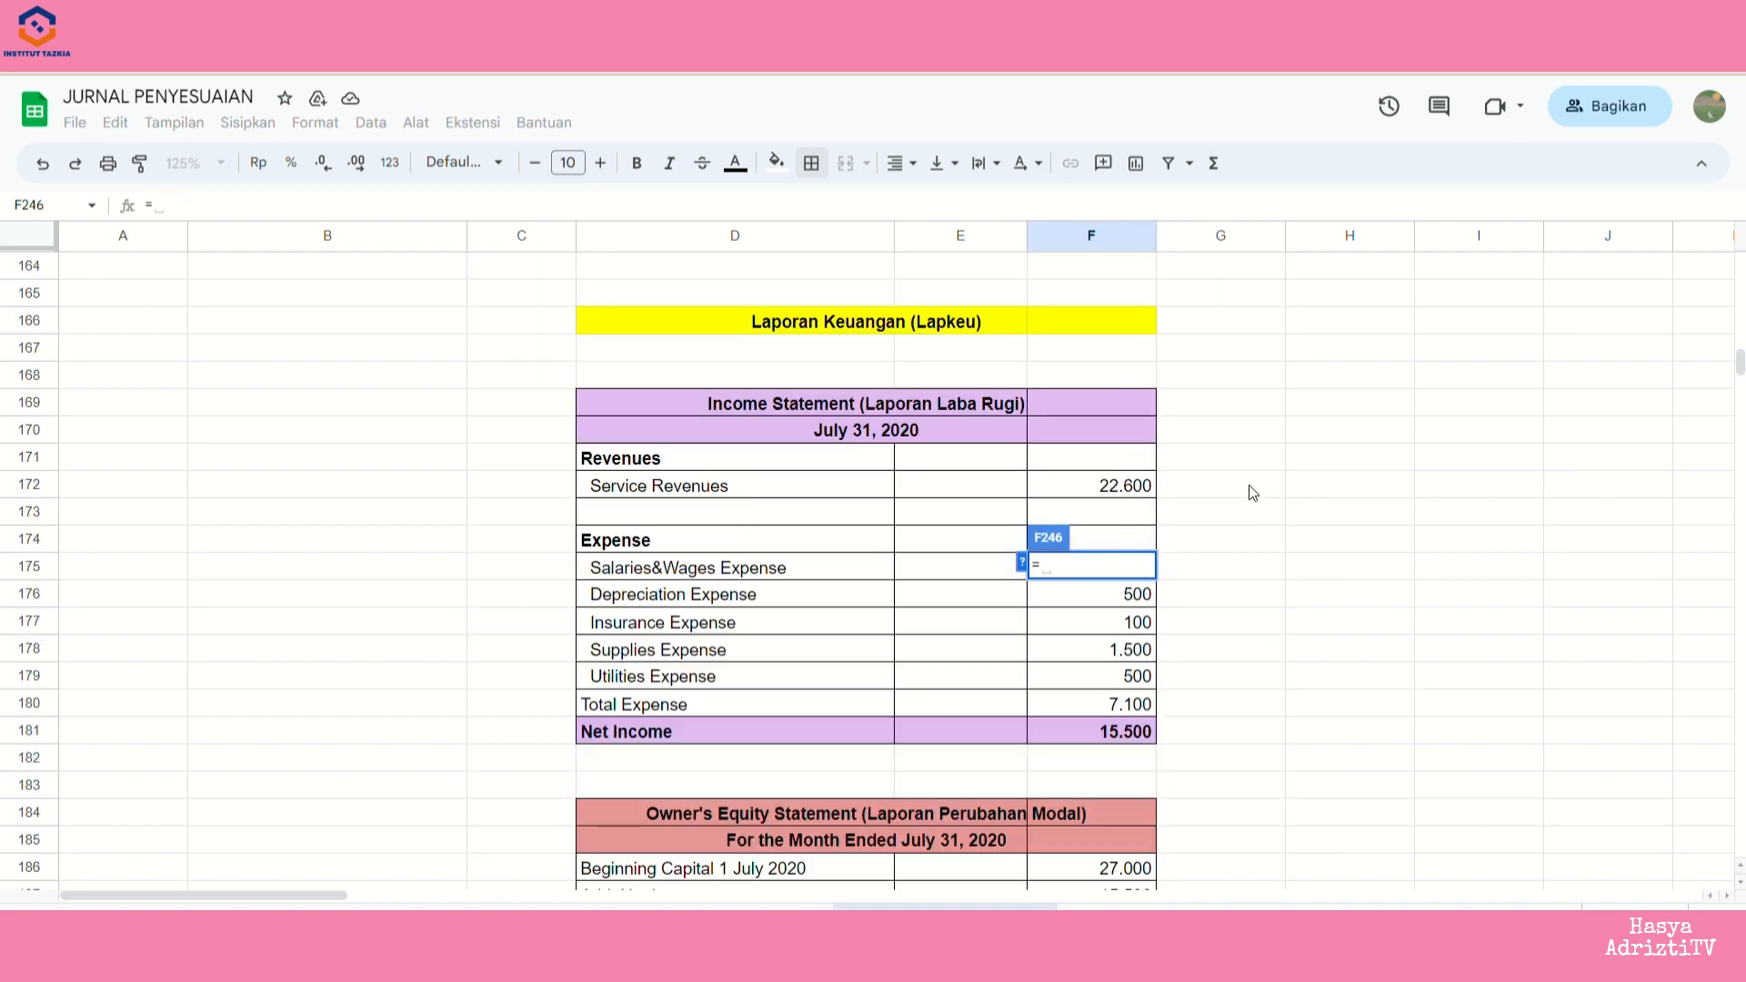
pyautogui.scroll(1, 1246, 465)
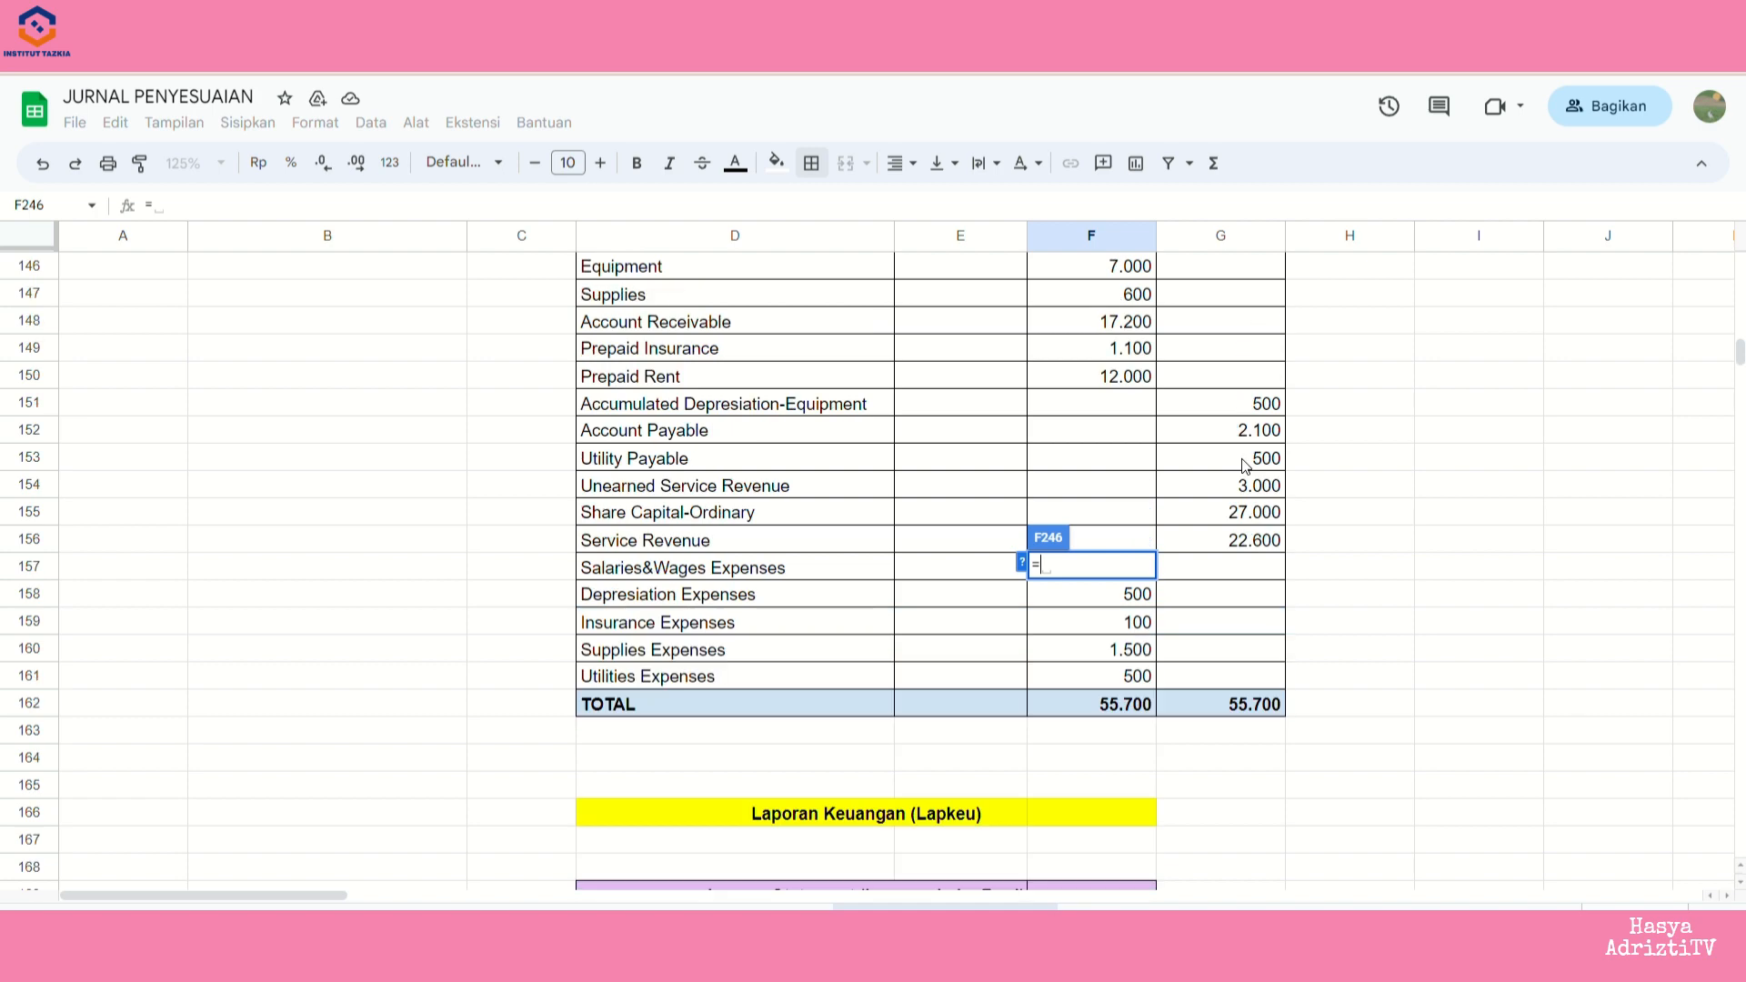
pyautogui.click(1254, 407)
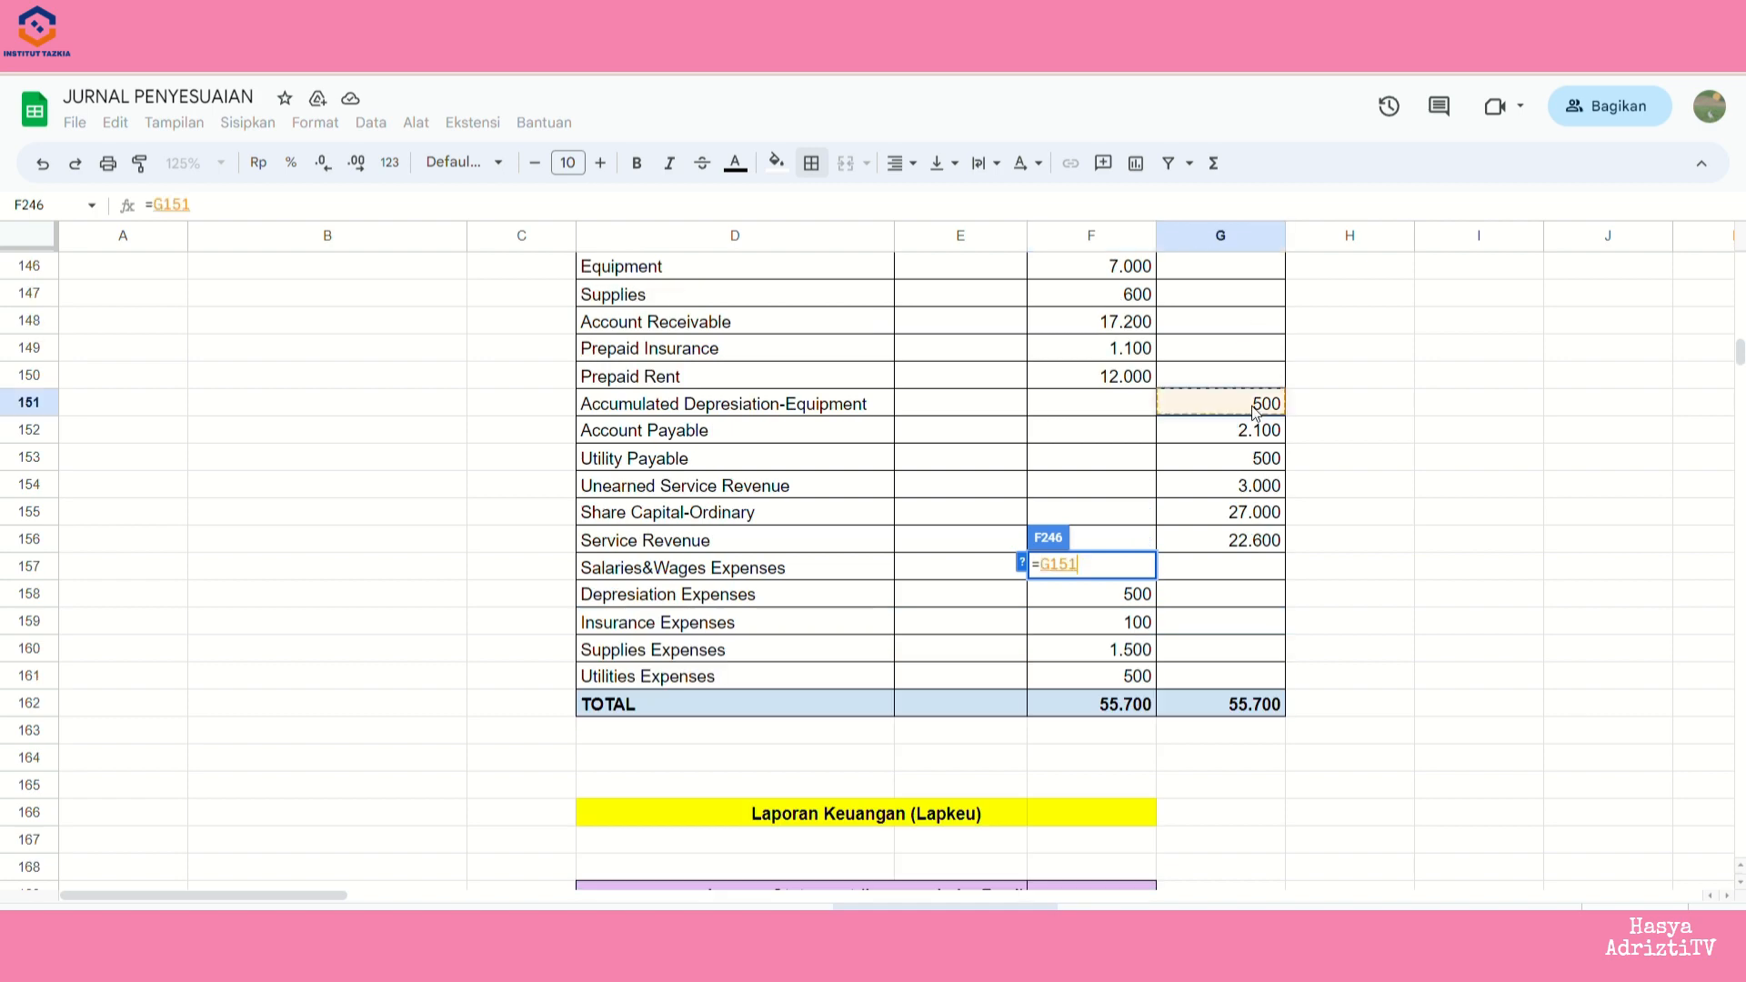
pyautogui.press('Return')
# - Fill the credit formula from F246 down to Unearned Service Revenue in F249
pyautogui.scroll(-5, 1230, 555)
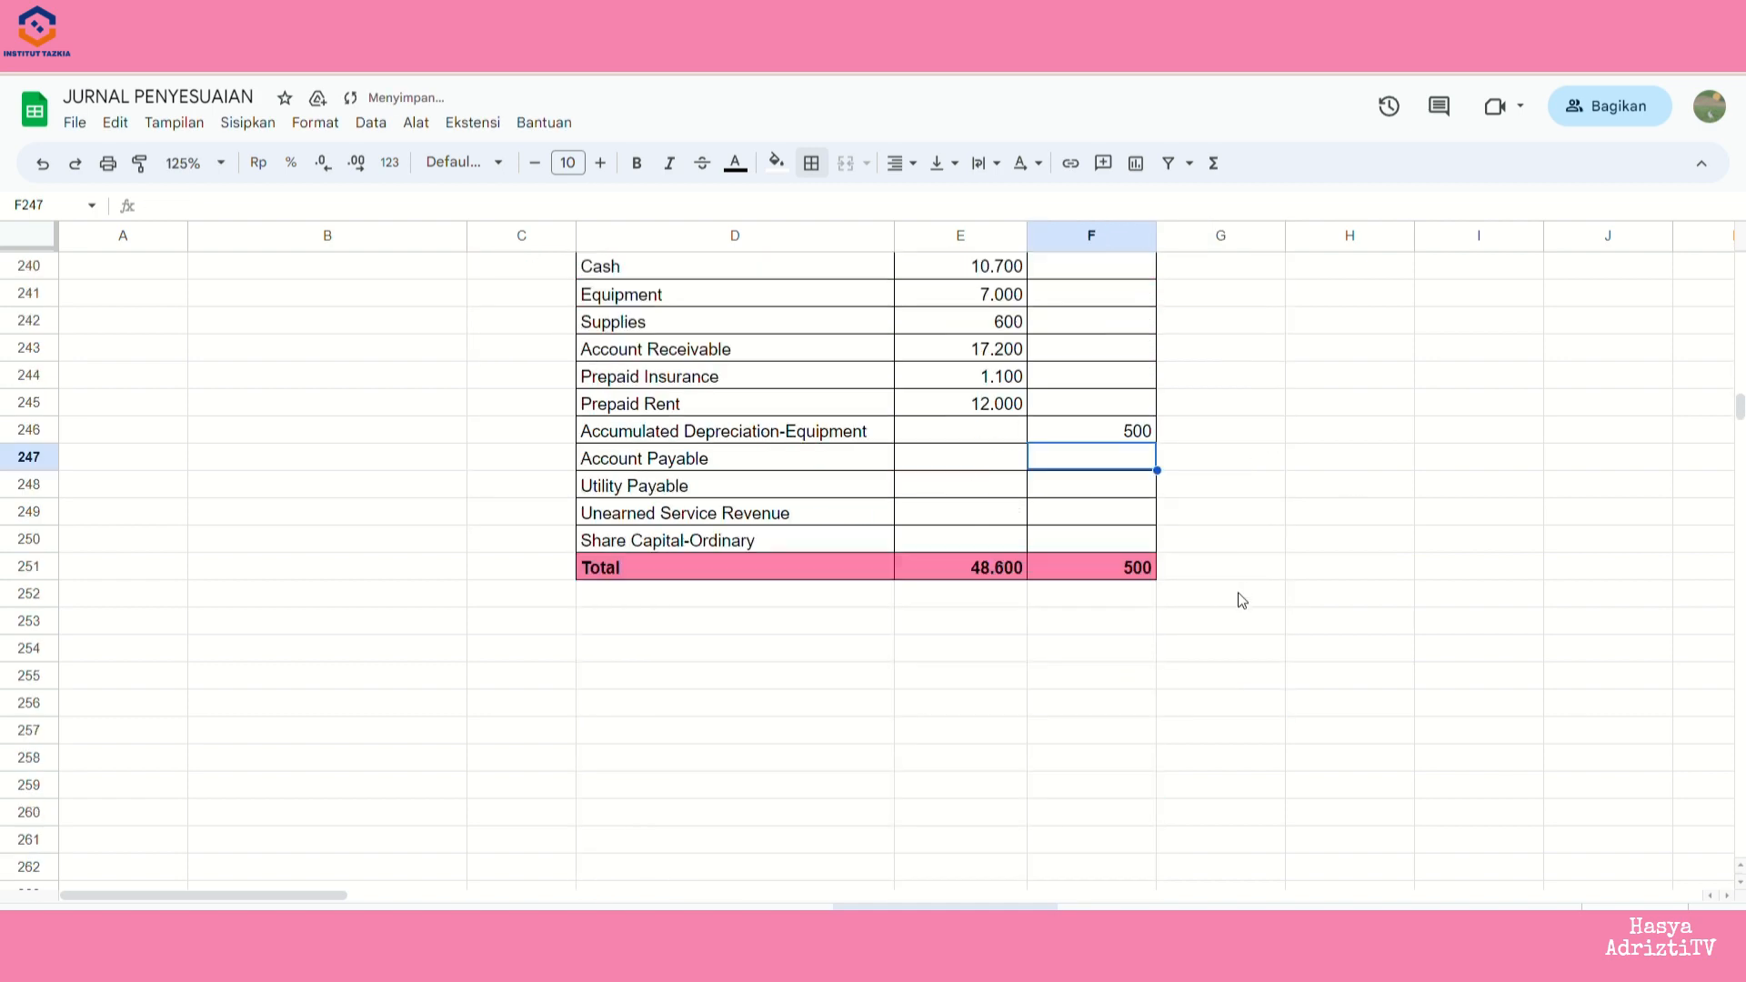
pyautogui.click(1117, 420)
pyautogui.moveTo(1158, 456); pyautogui.dragTo(1161, 515)
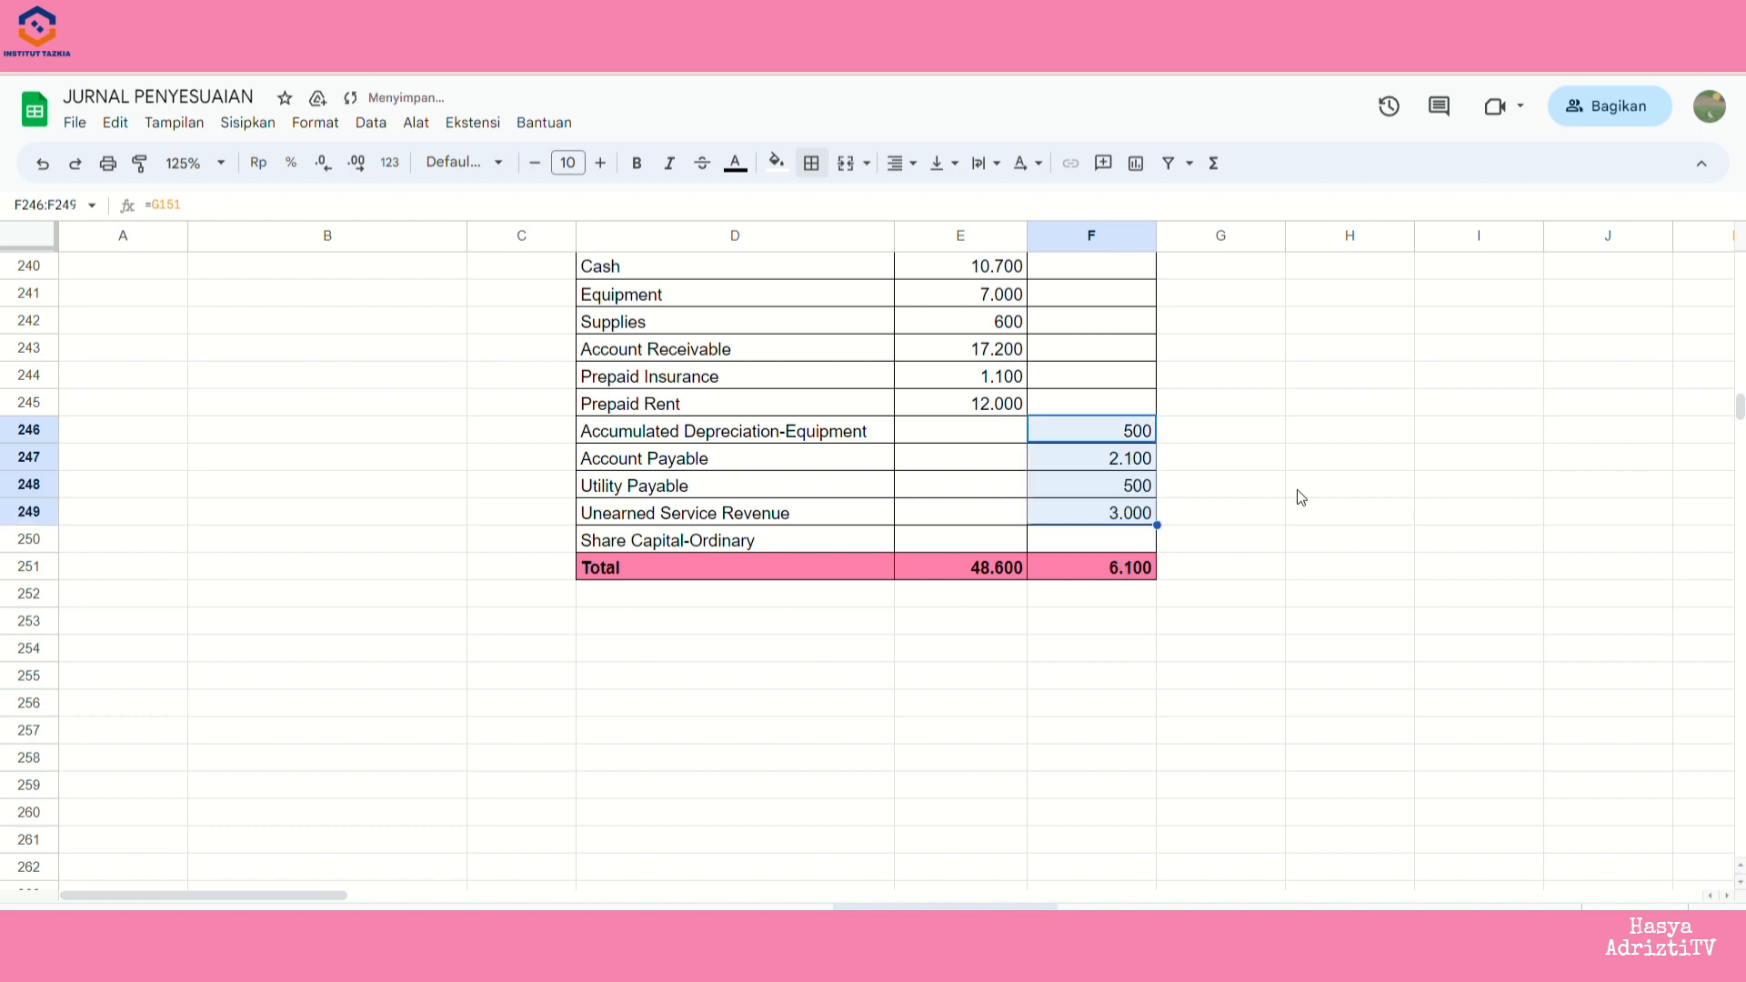
# - Link the Share Capital-Ordinary credit in F250 to Ending Capital in F191 of the Owner's Equity Statement
pyautogui.click(1061, 546)
pyautogui.write('=')
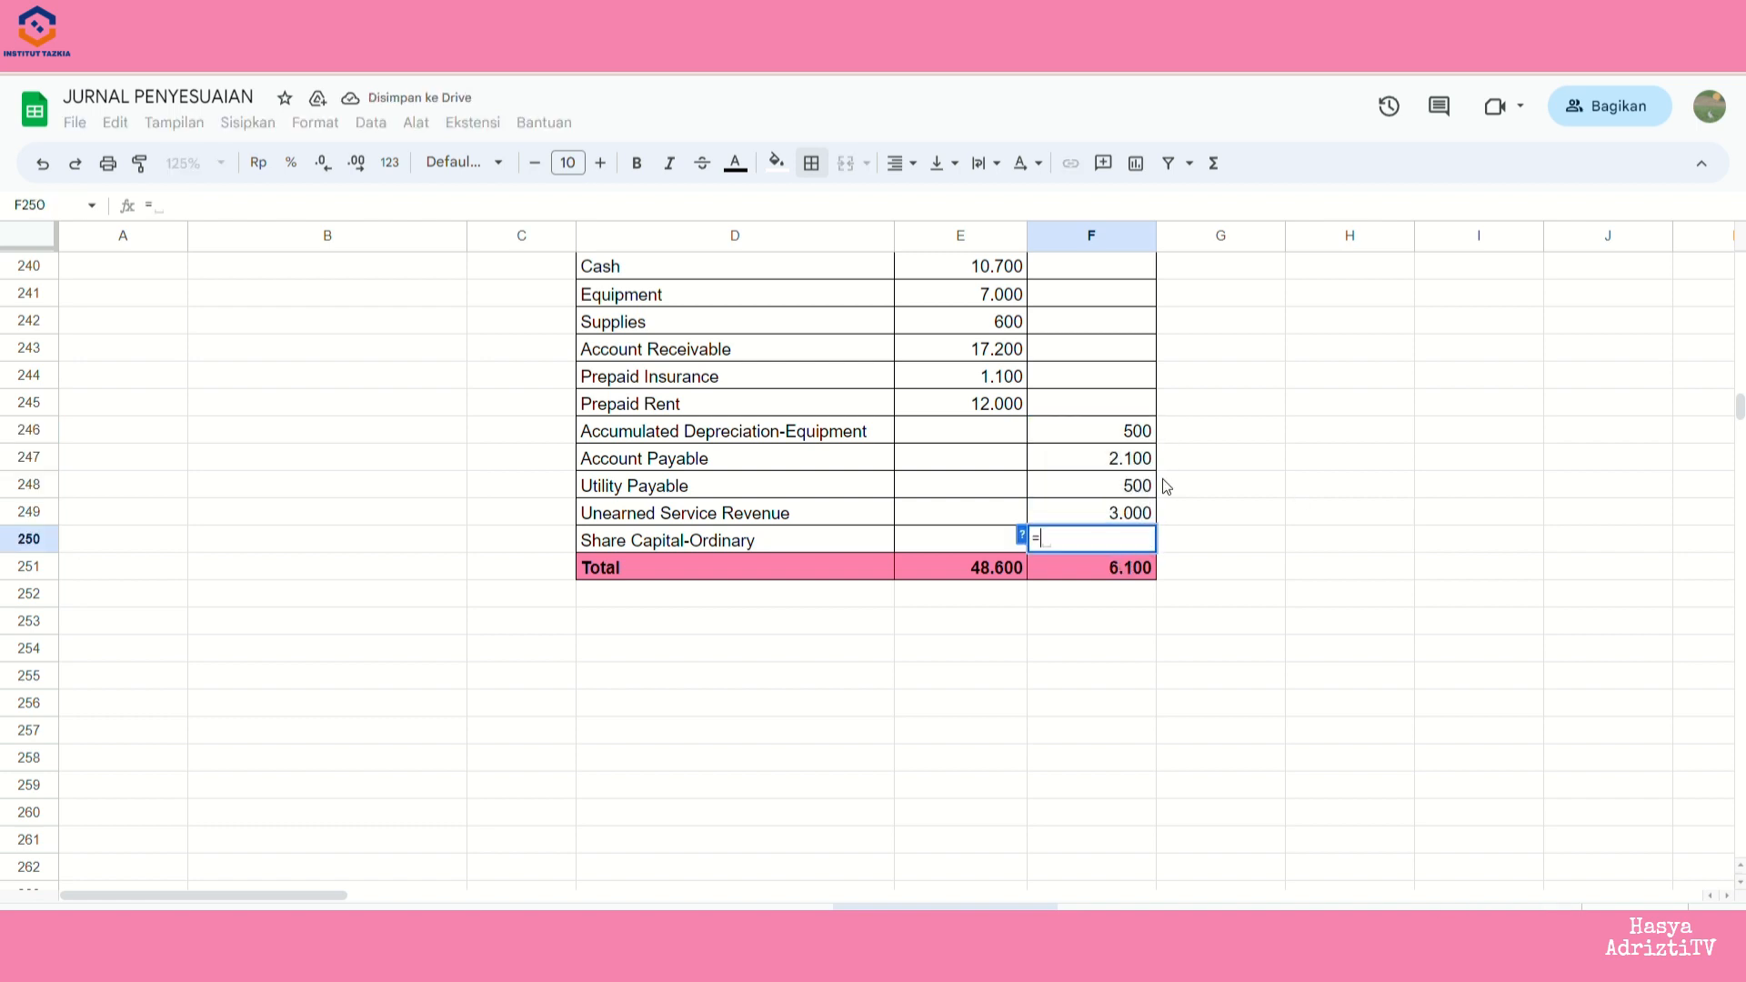
pyautogui.scroll(16, 1165, 485)
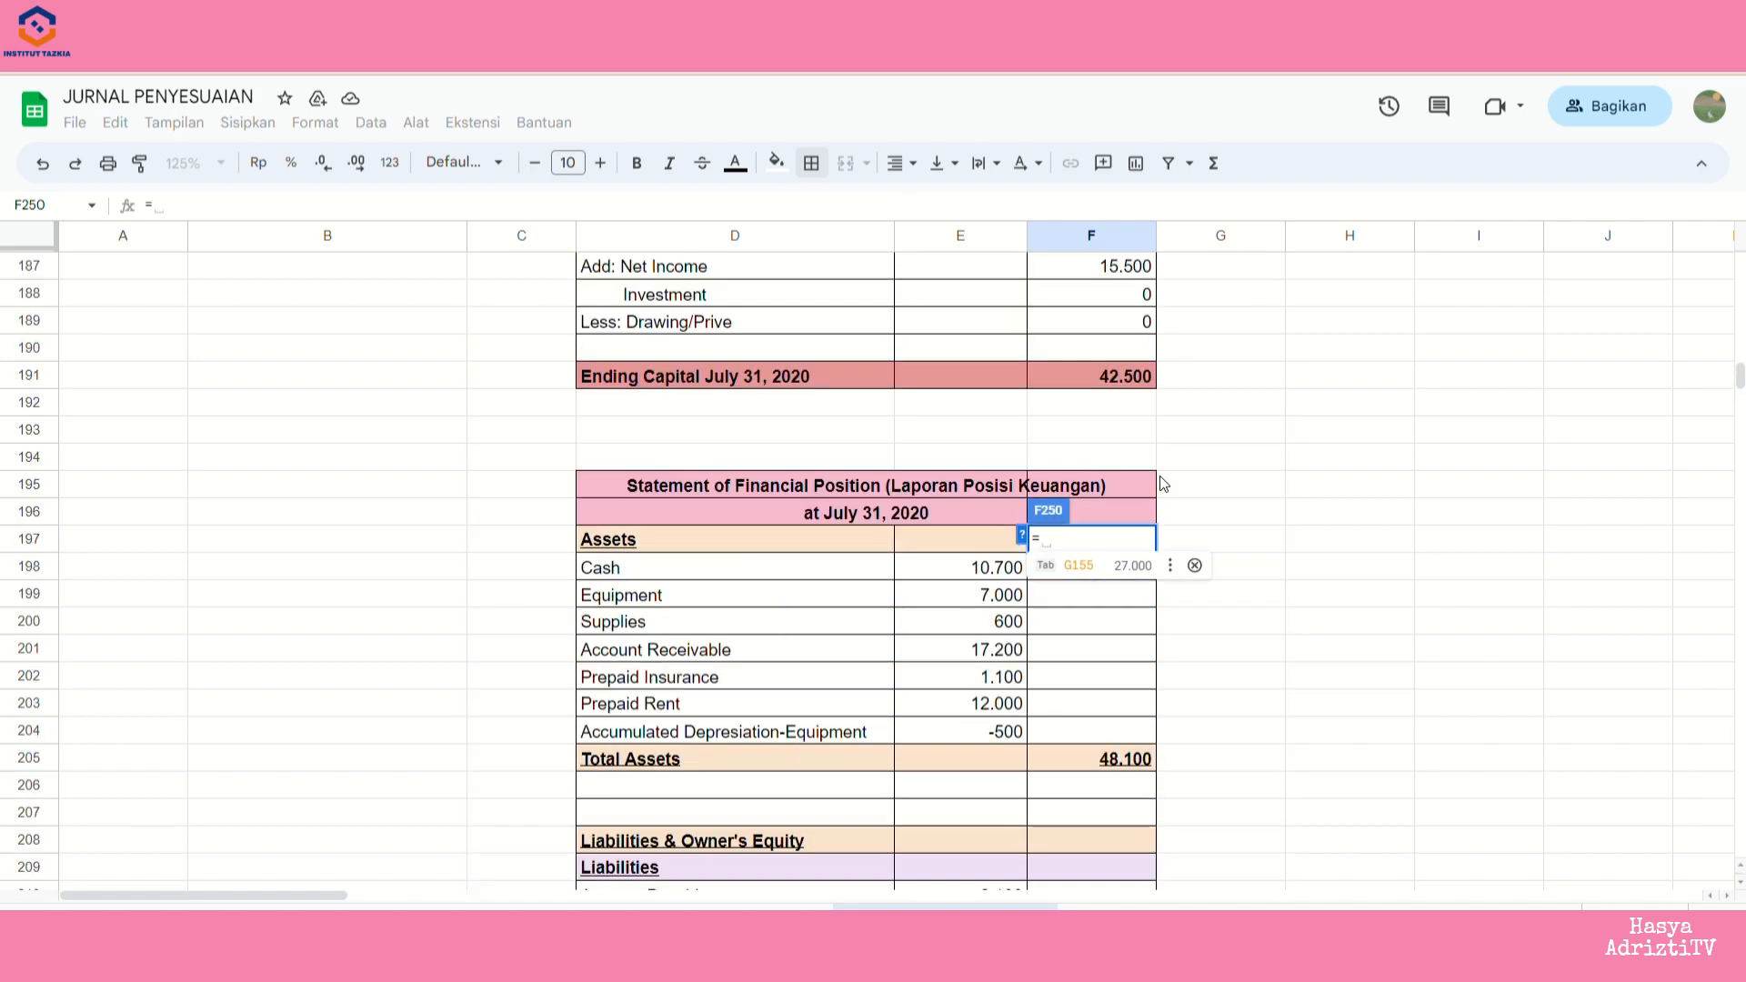
pyautogui.scroll(2, 1137, 473)
pyautogui.scroll(-1, 1103, 453)
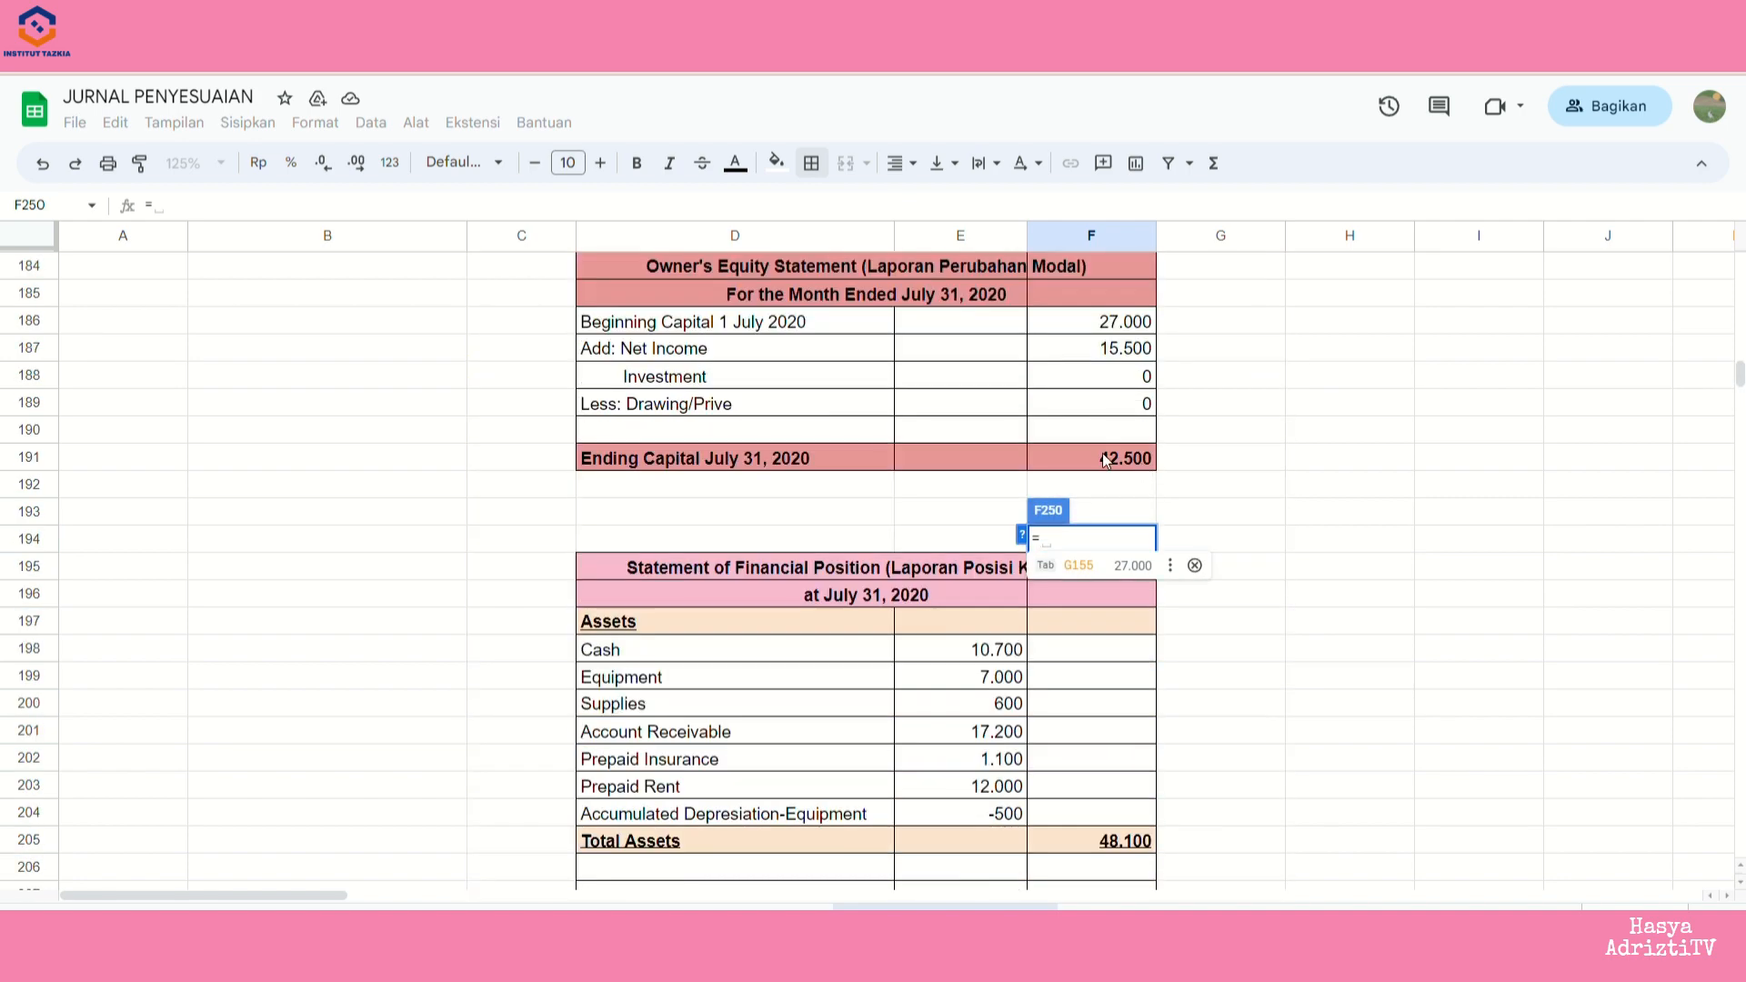
pyautogui.click(1103, 458)
pyautogui.press('Return')
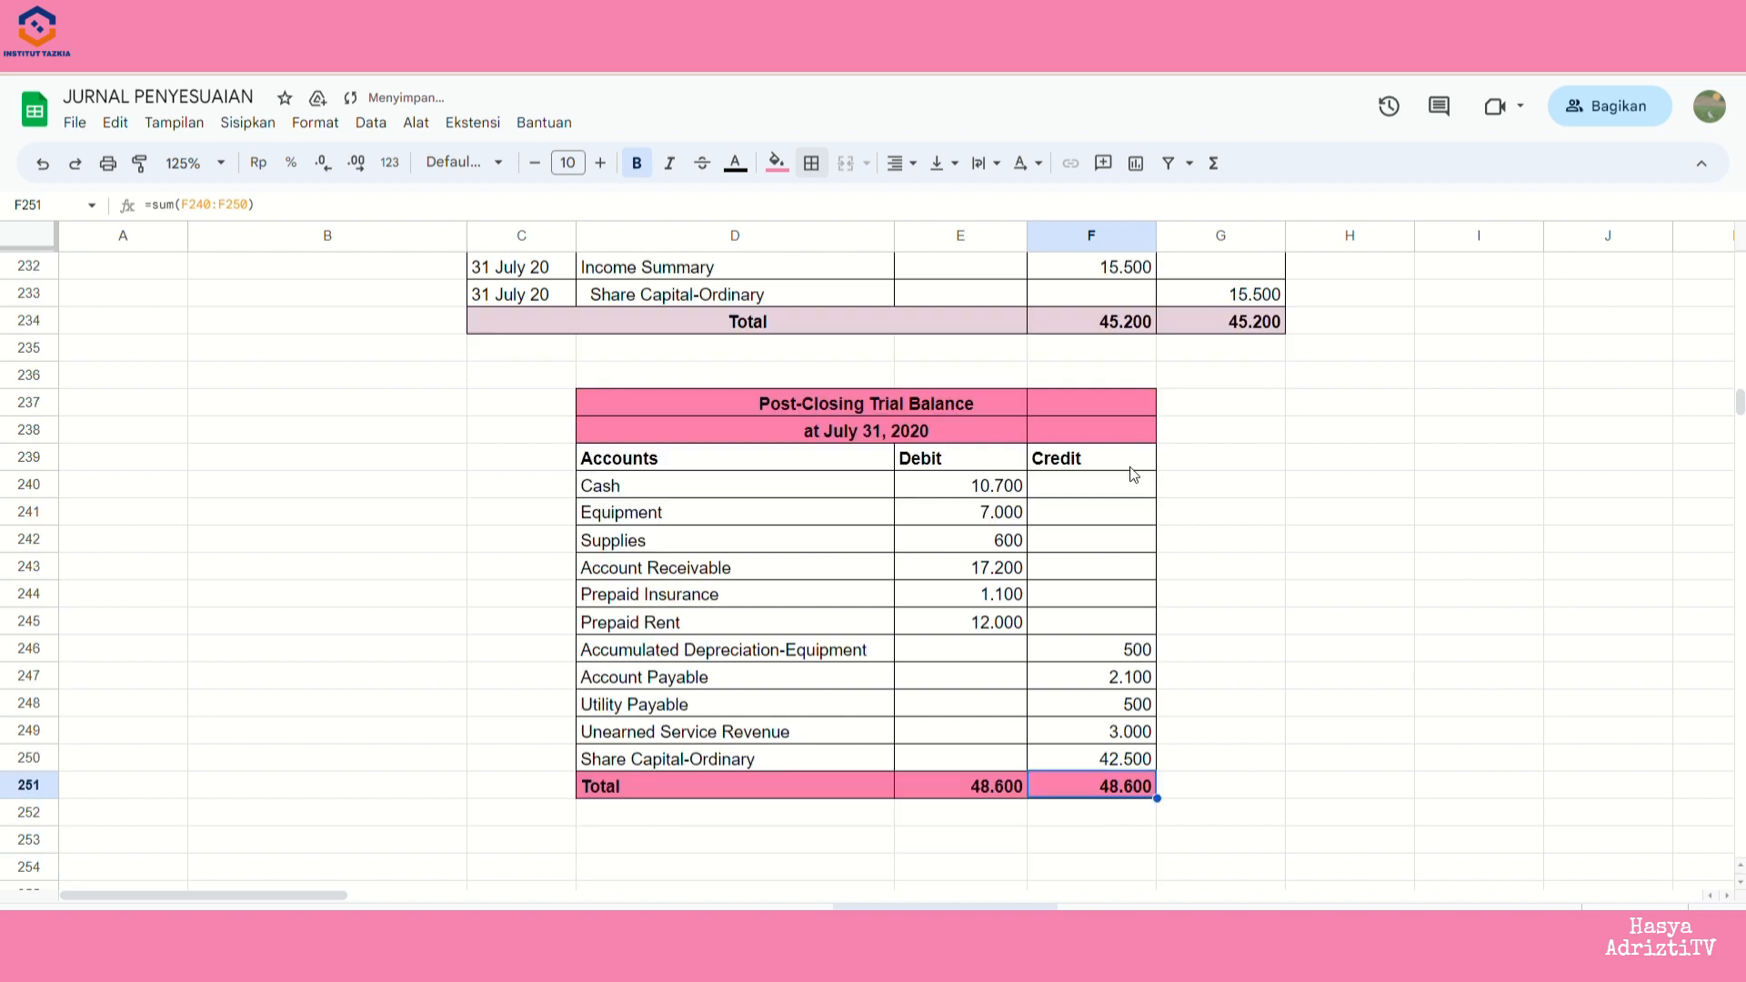
# - Compare the debit and credit totals of the Post-Closing Trial Balance in E251:F251
pyautogui.scroll(-1, 1133, 483)
pyautogui.moveTo(1014, 707); pyautogui.dragTo(1088, 706)
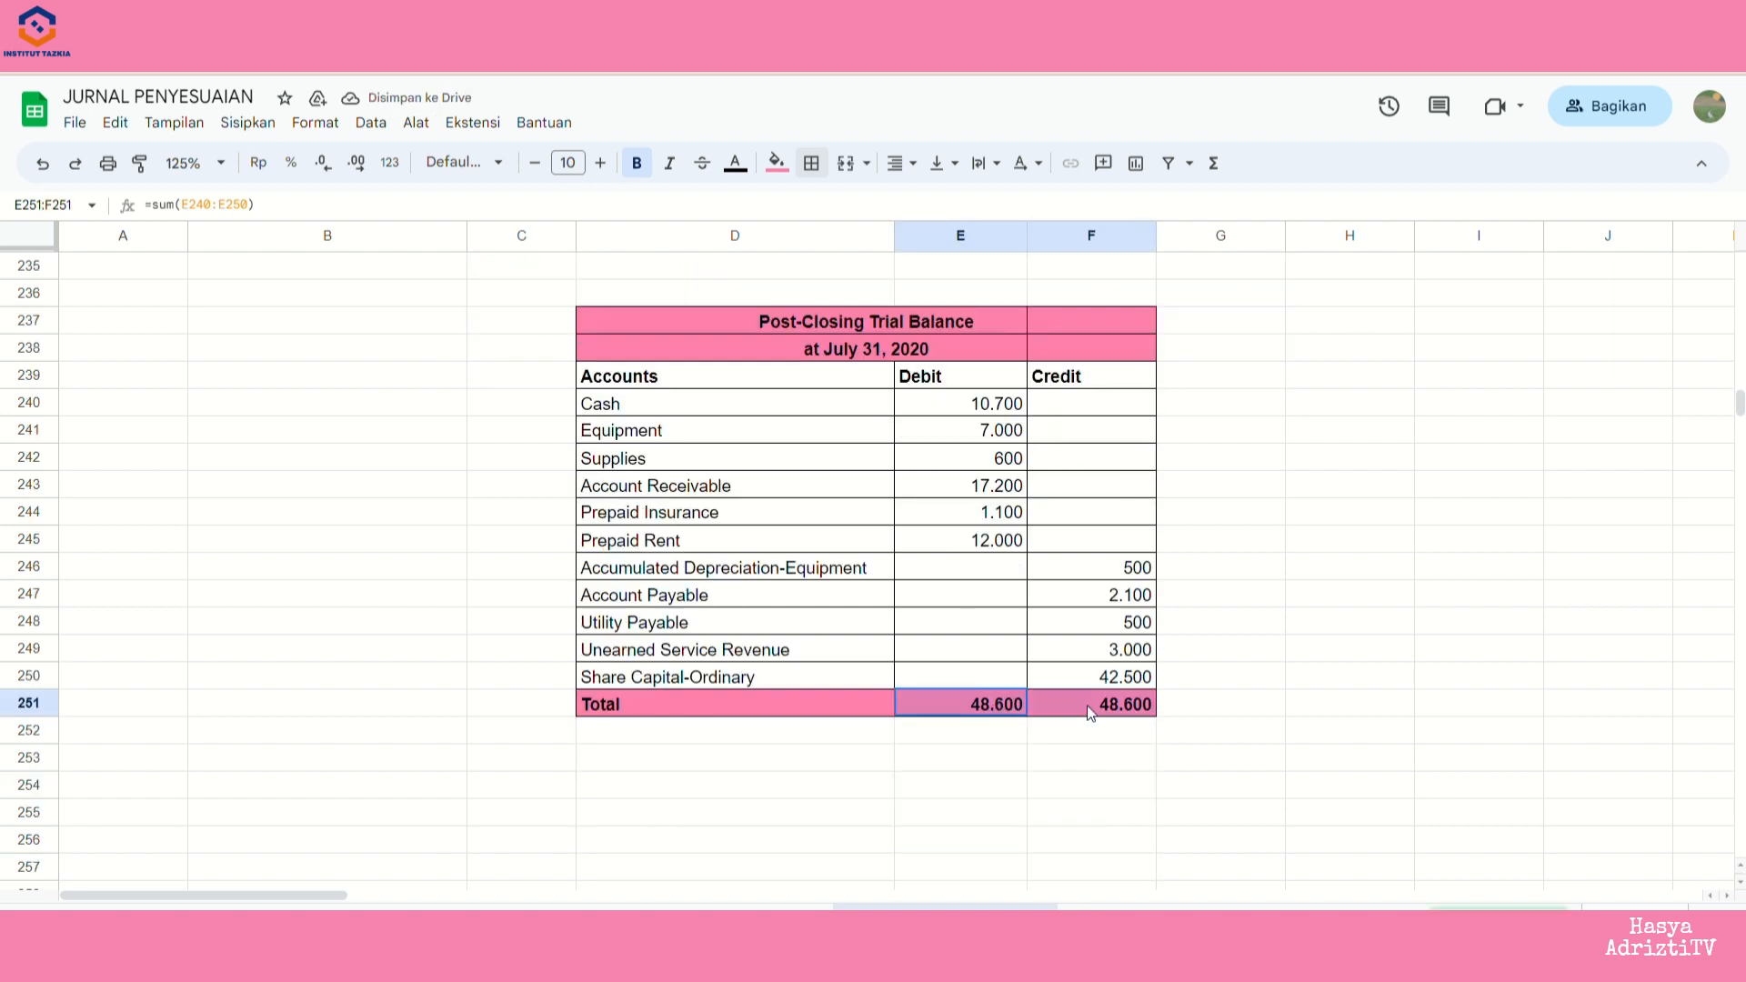
pyautogui.click(1194, 714)
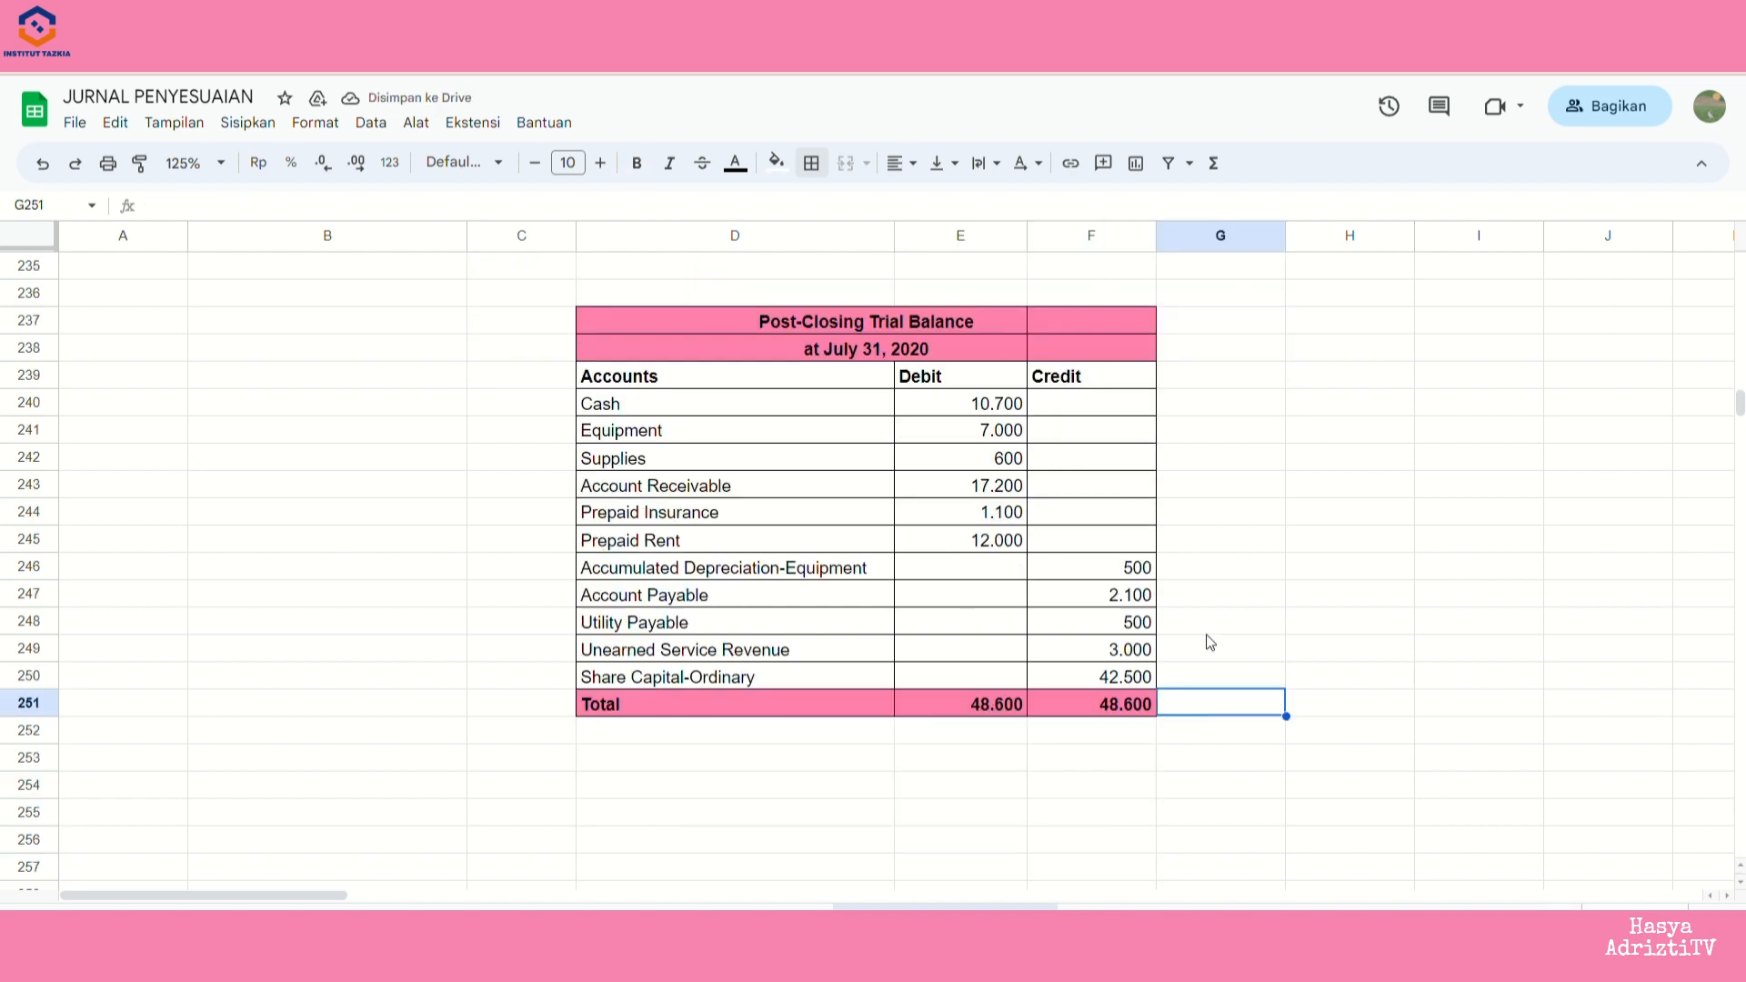
pyautogui.scroll(1, 1211, 637)
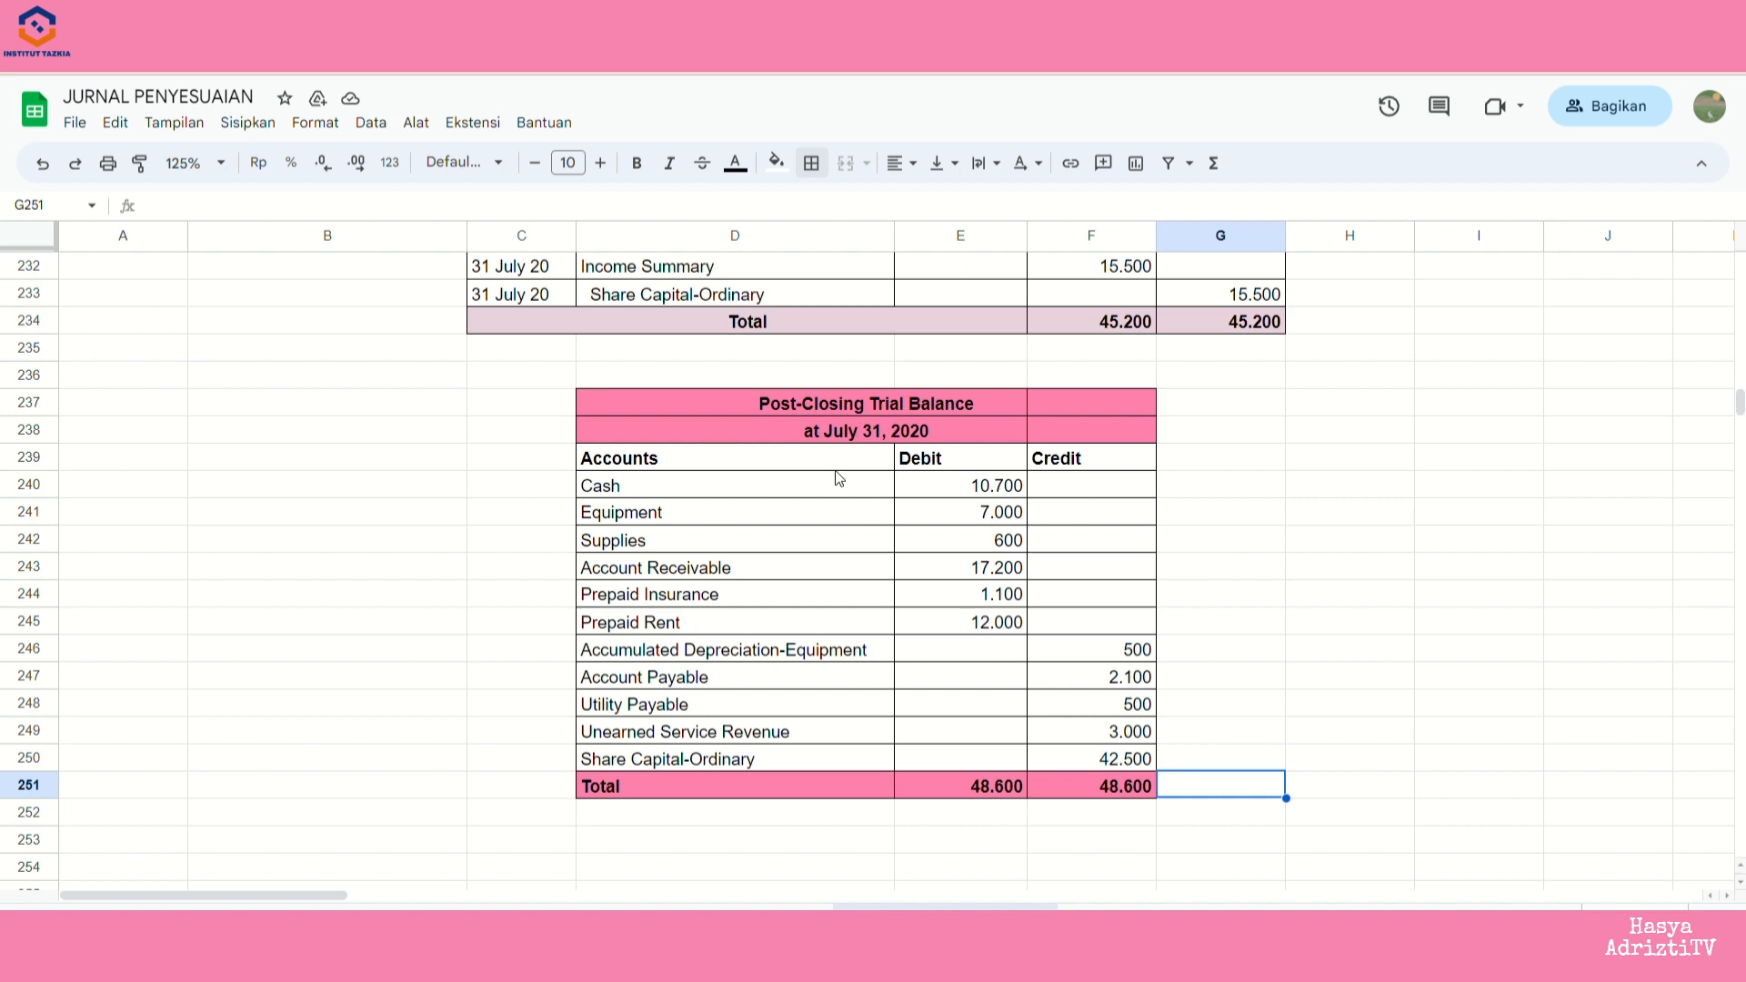
# - Compare the accounts in the Closing Entries, D224:D233, with those listed in the Post-Closing Trial Balance, D240:D250
pyautogui.moveTo(835, 475); pyautogui.dragTo(848, 755)
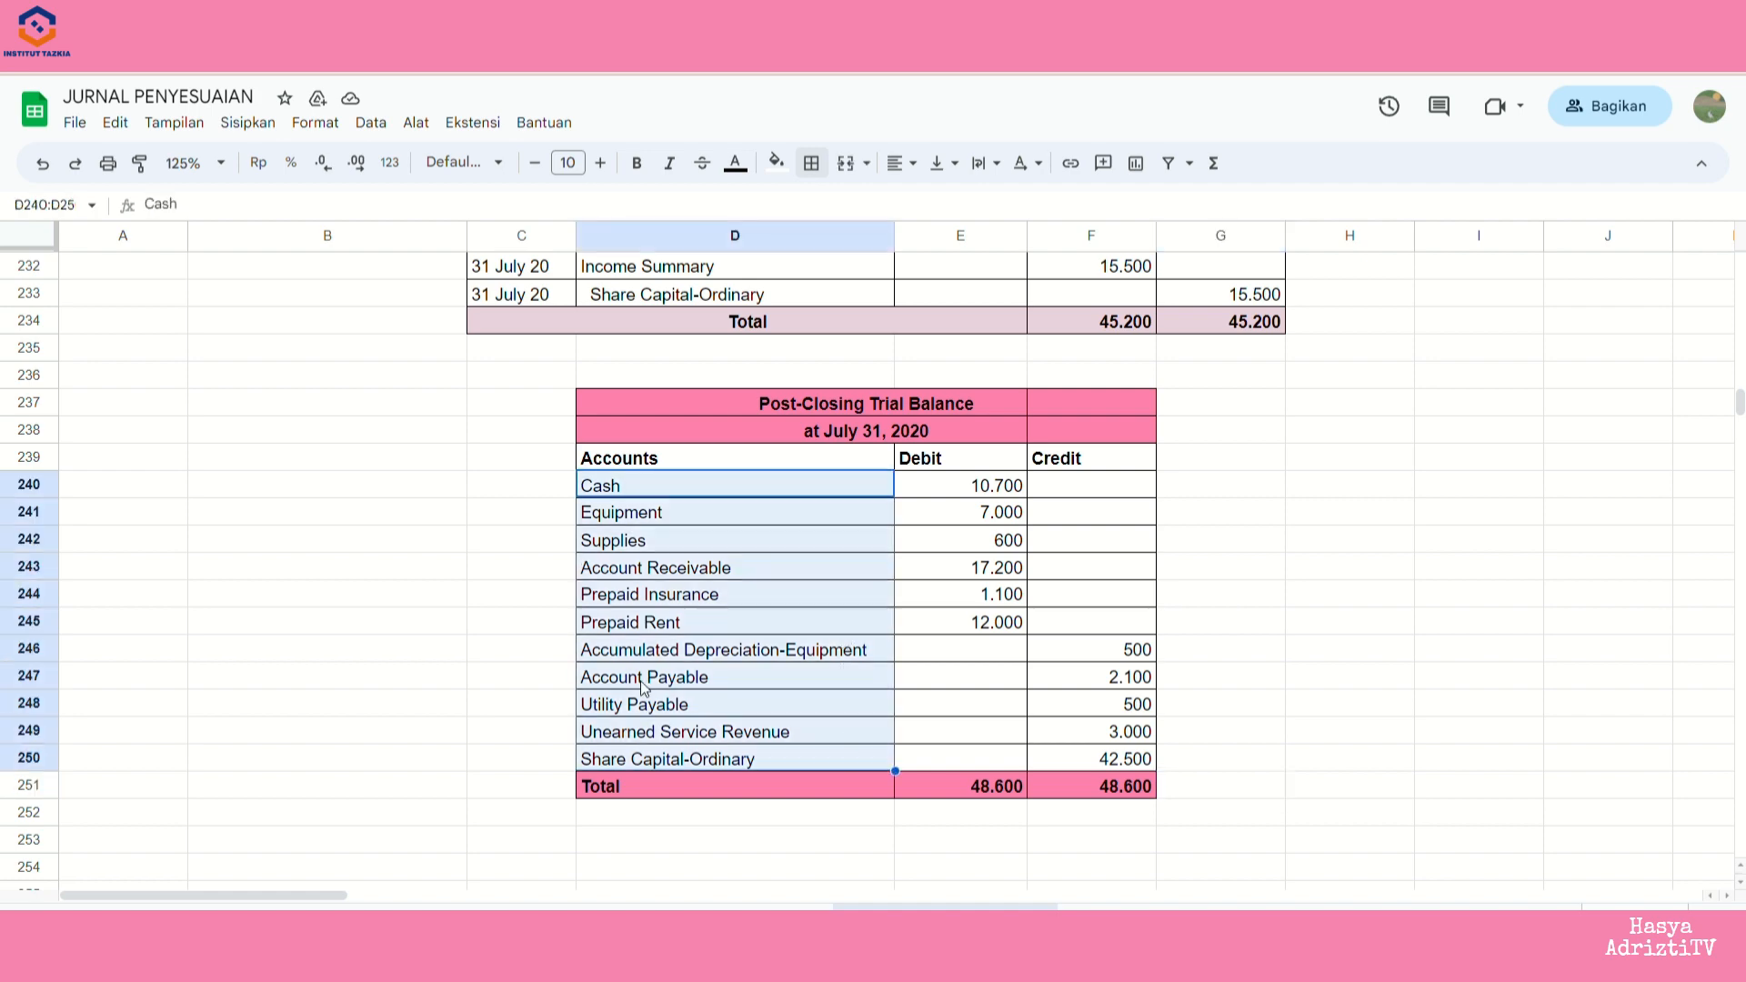
pyautogui.scroll(4, 1078, 681)
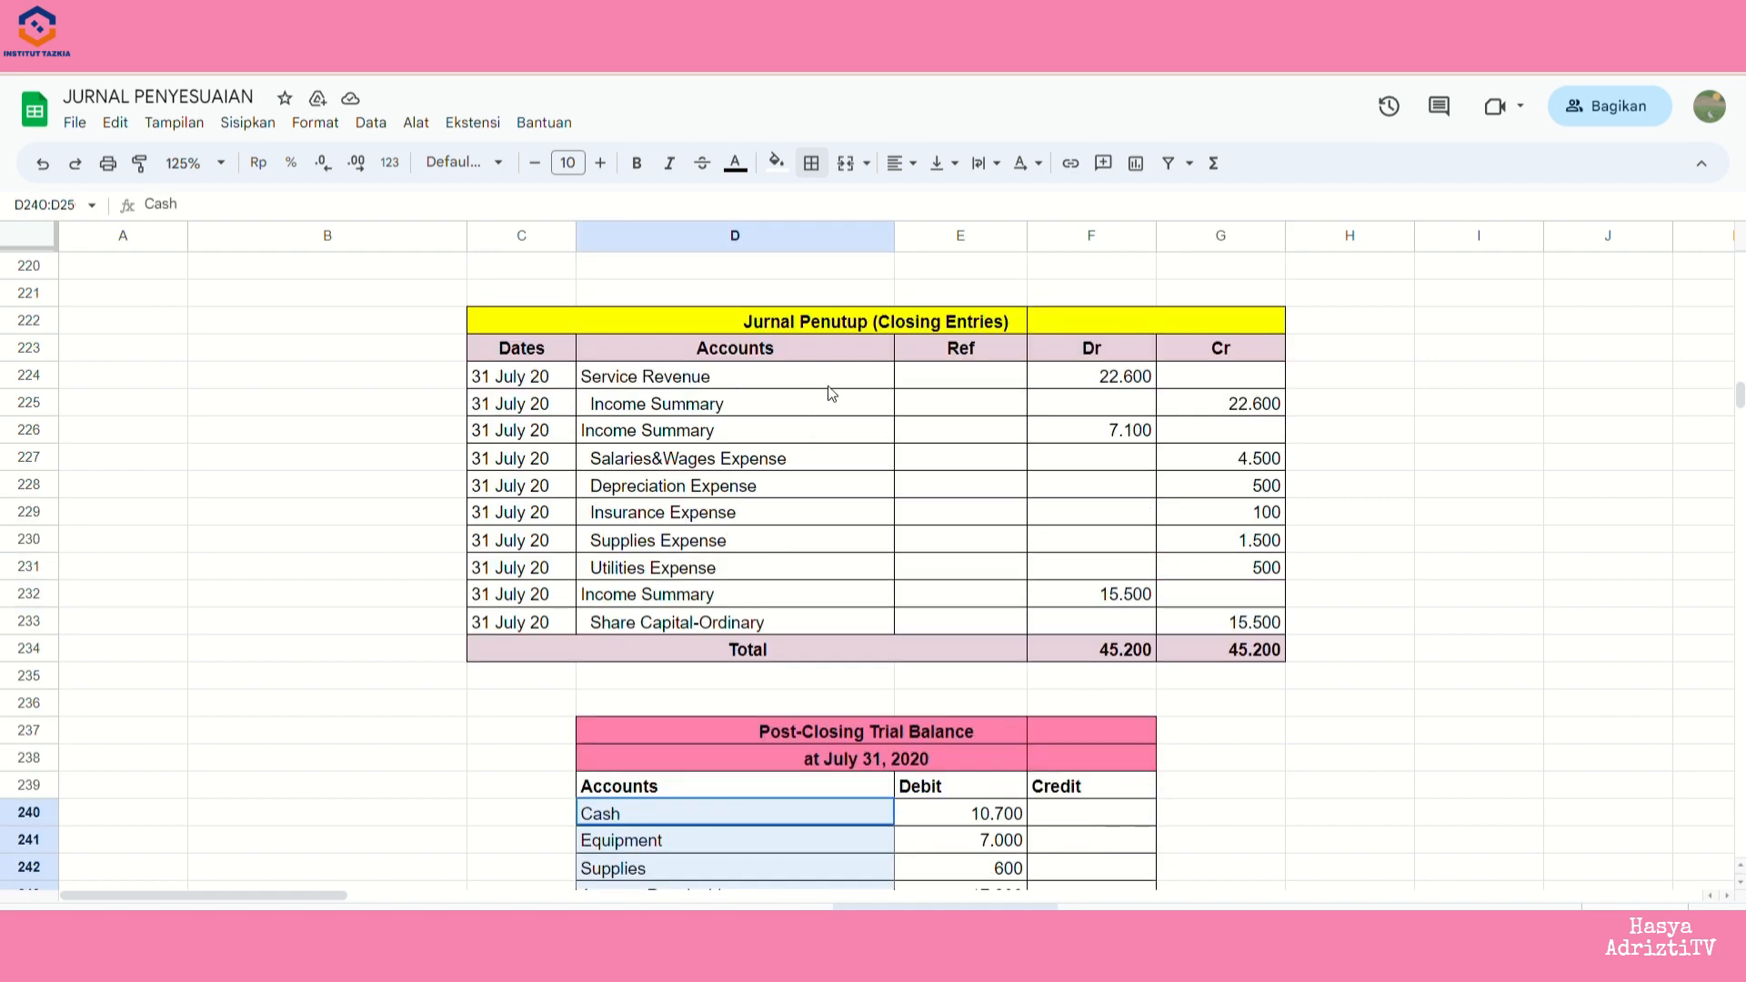
pyautogui.moveTo(827, 385); pyautogui.dragTo(822, 613)
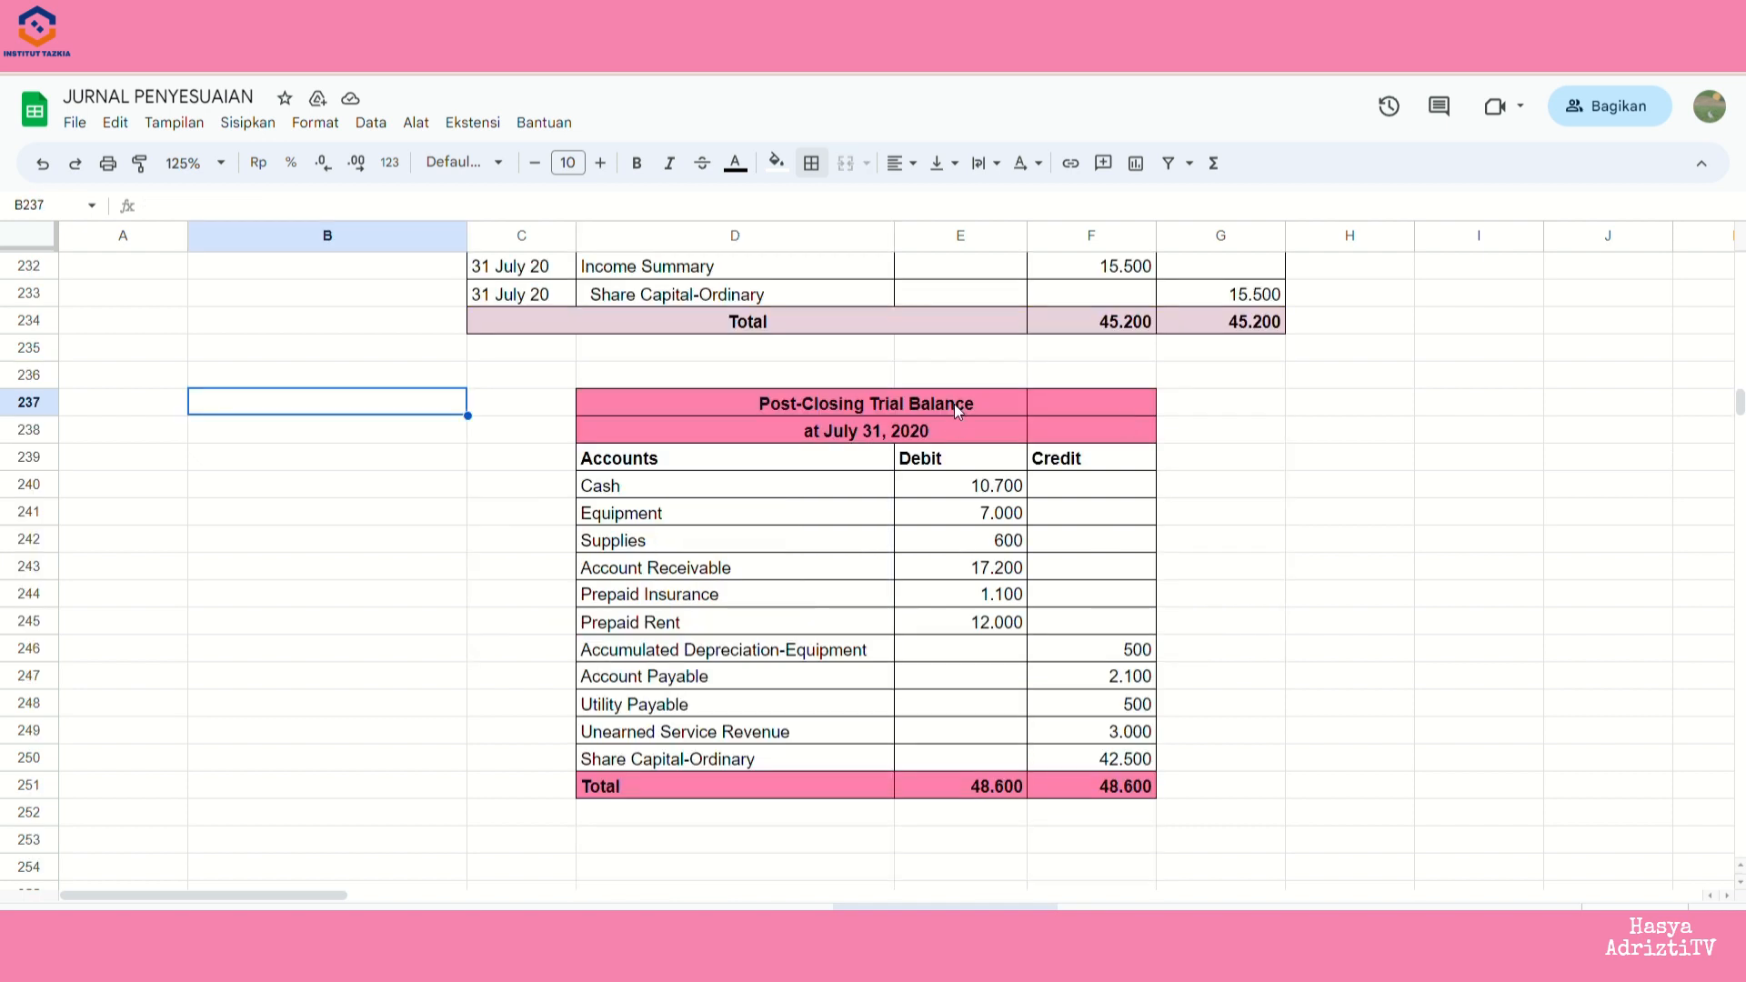
pyautogui.moveTo(953, 403); pyautogui.dragTo(1073, 772)
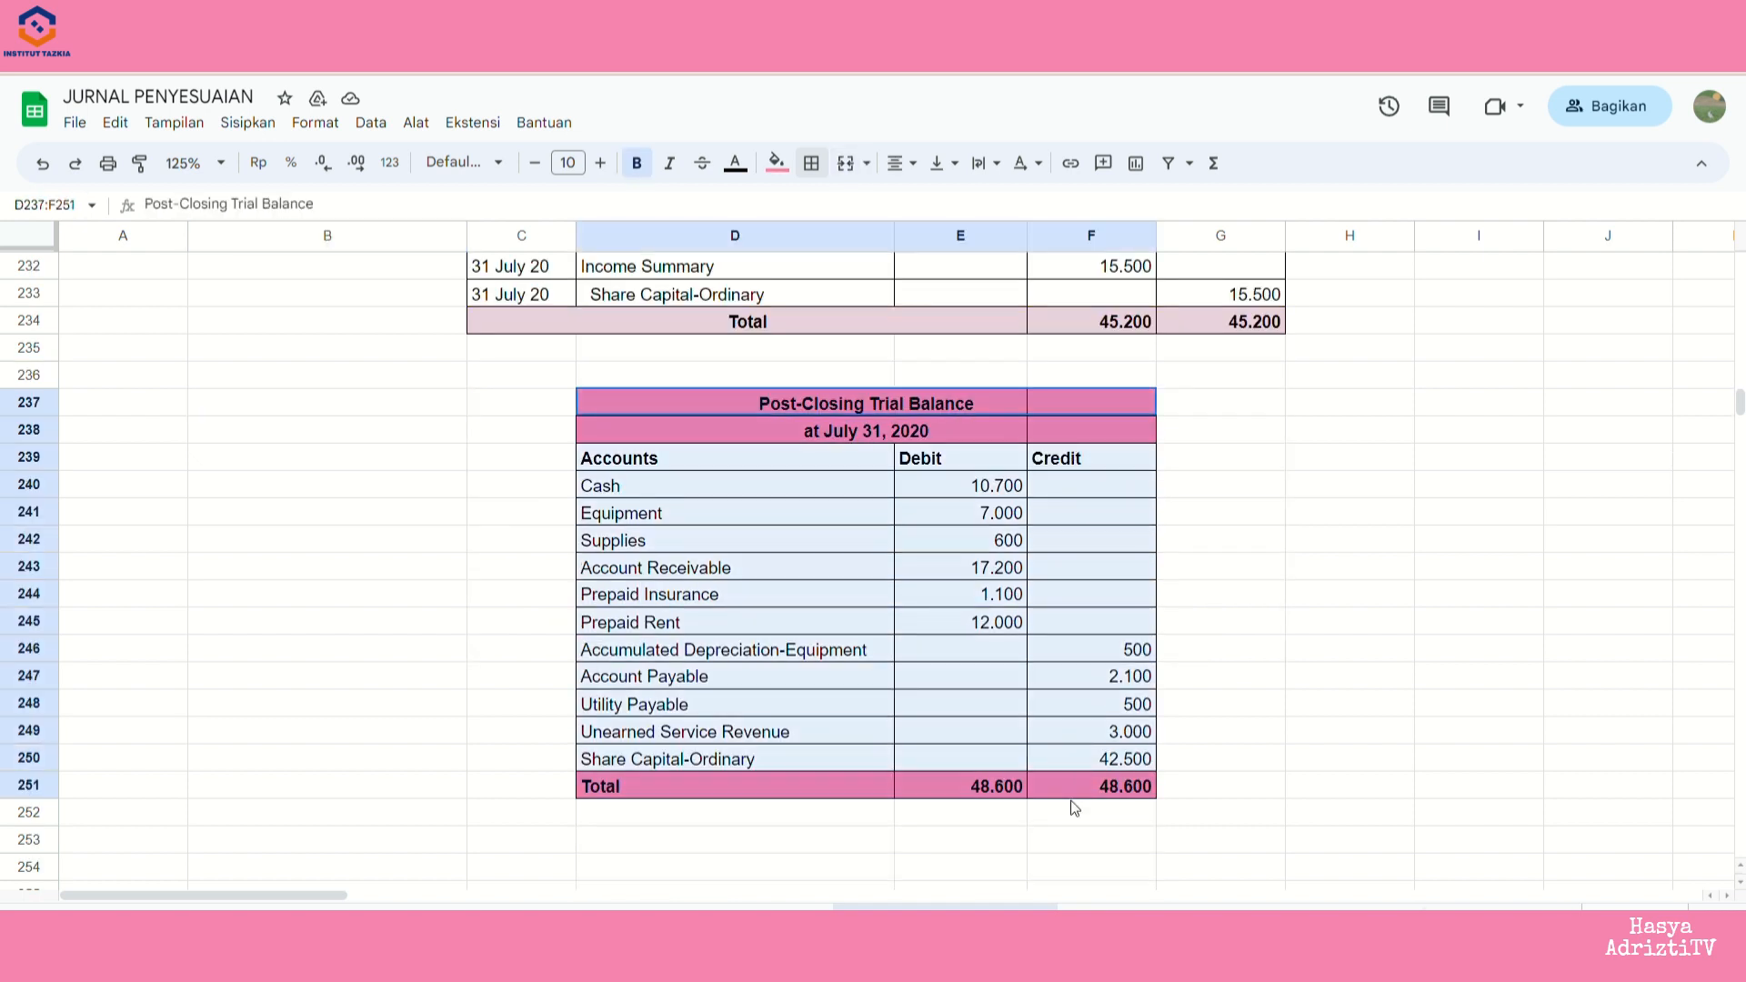
pyautogui.click(1277, 564)
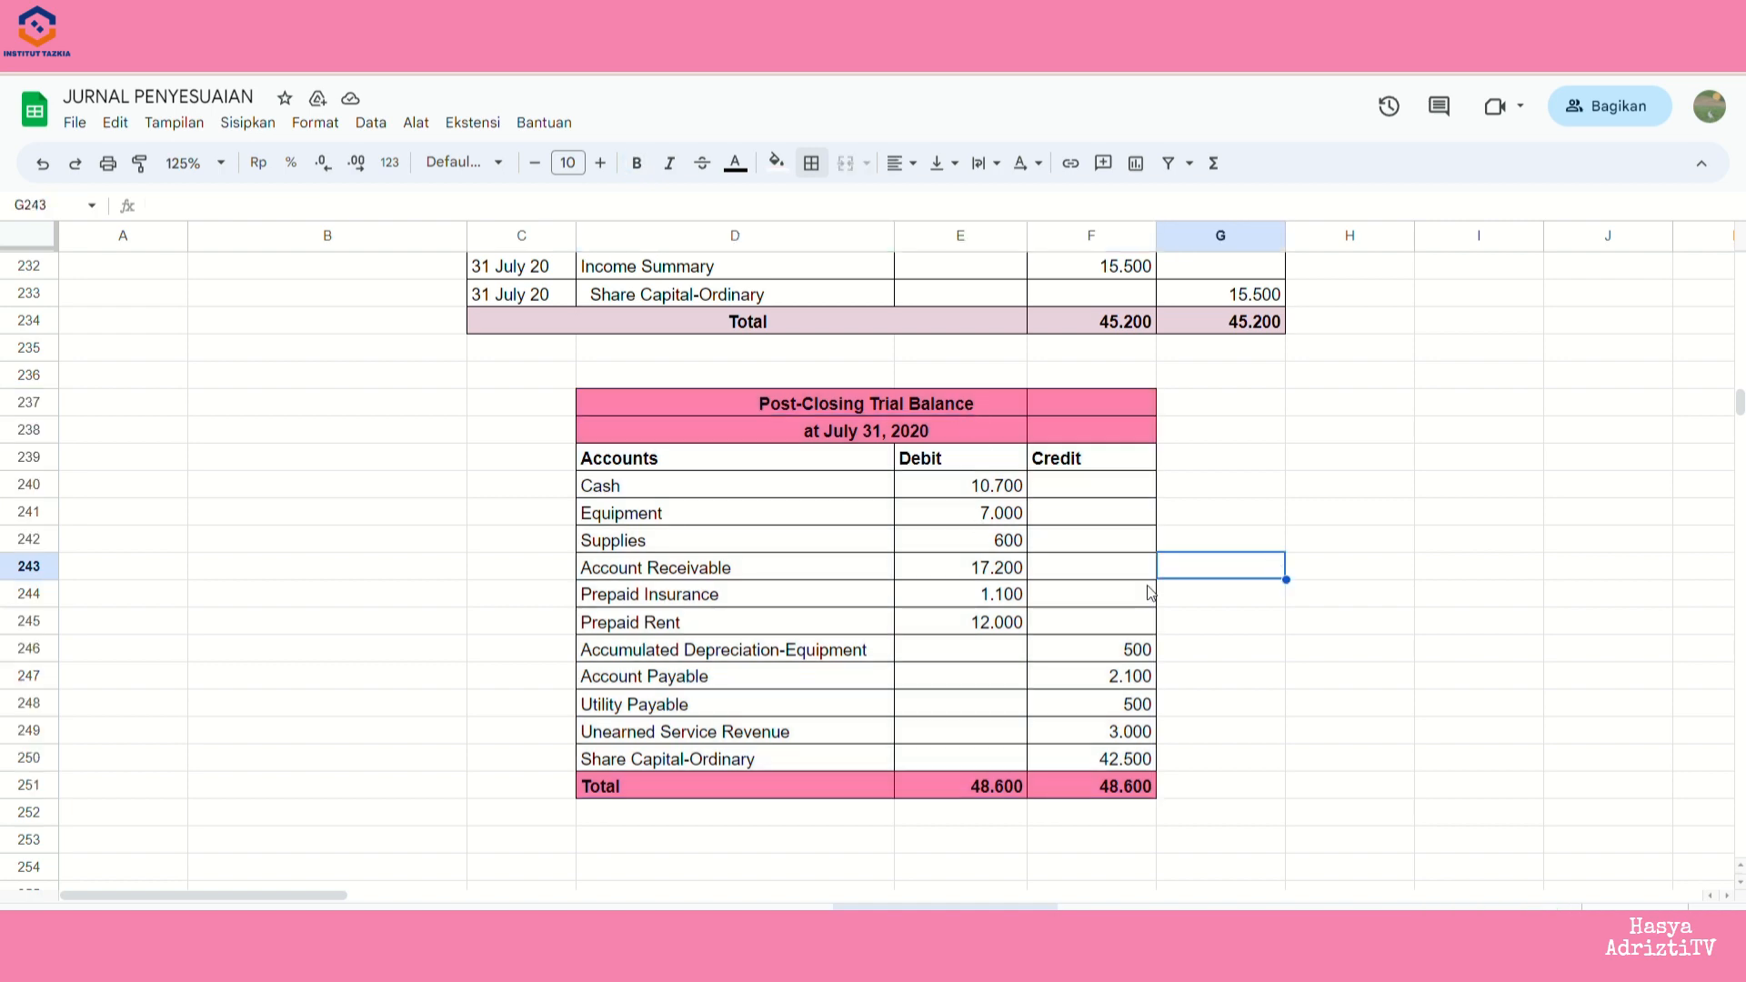
pyautogui.scroll(3, 1092, 592)
pyautogui.moveTo(800, 294); pyautogui.dragTo(817, 540)
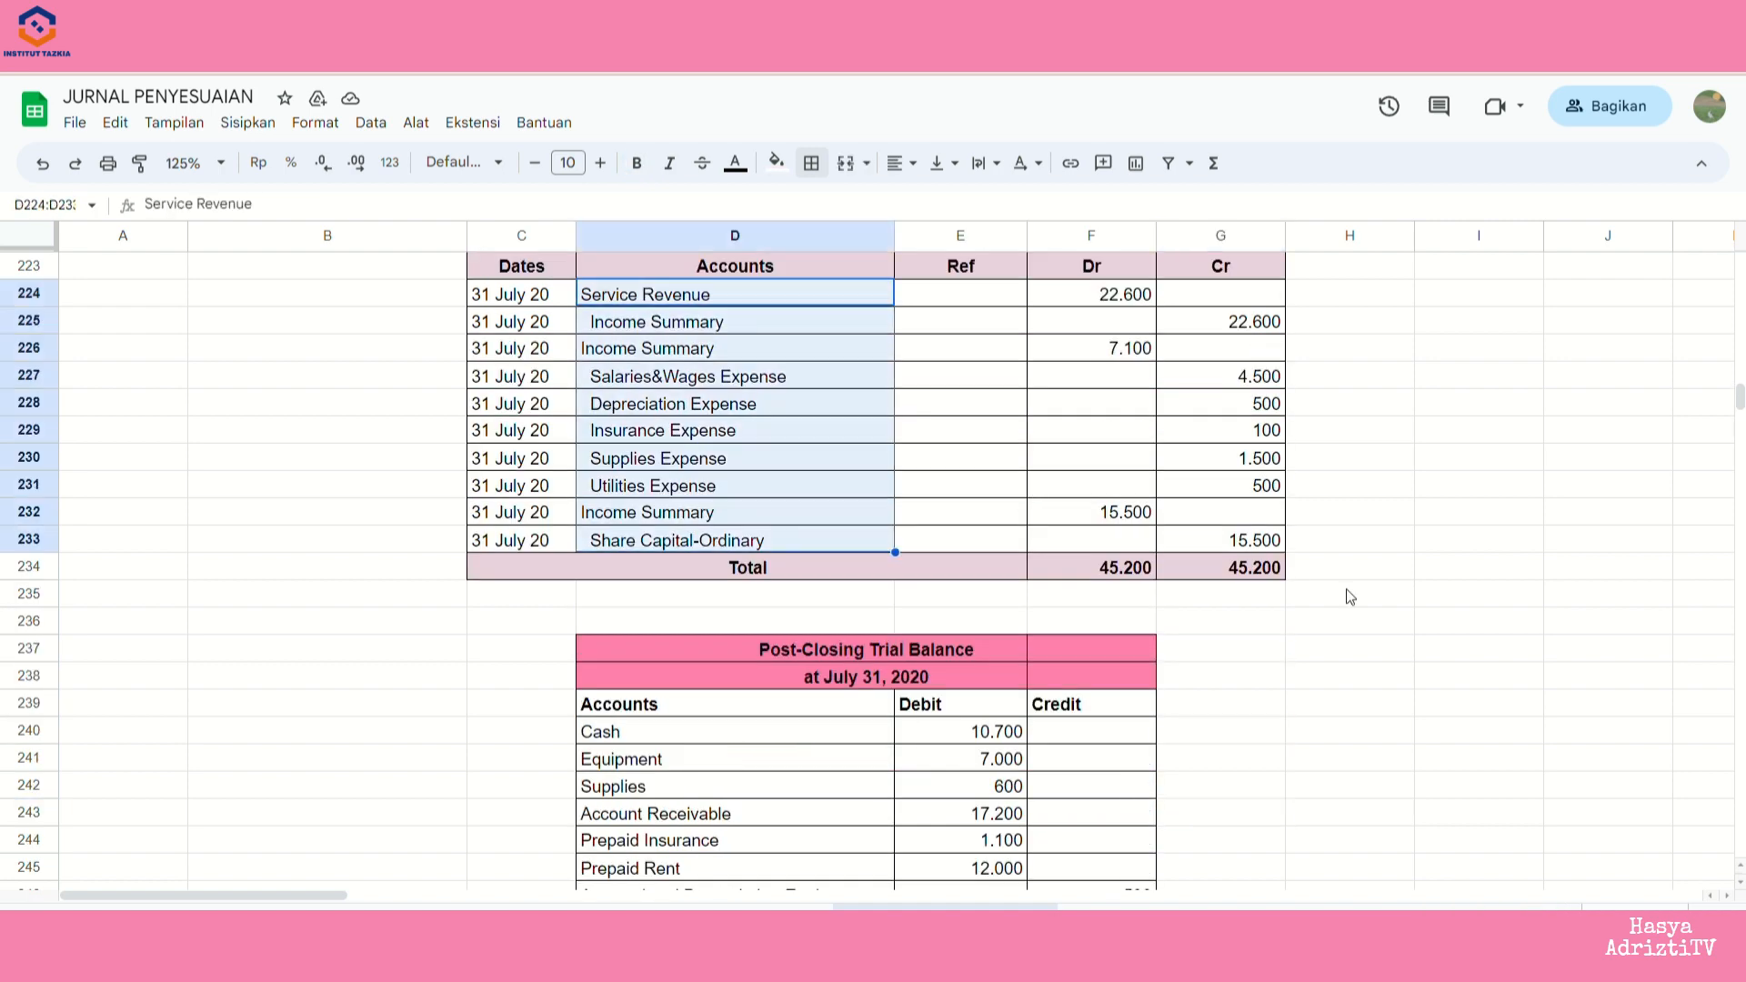
pyautogui.scroll(-4, 1337, 589)
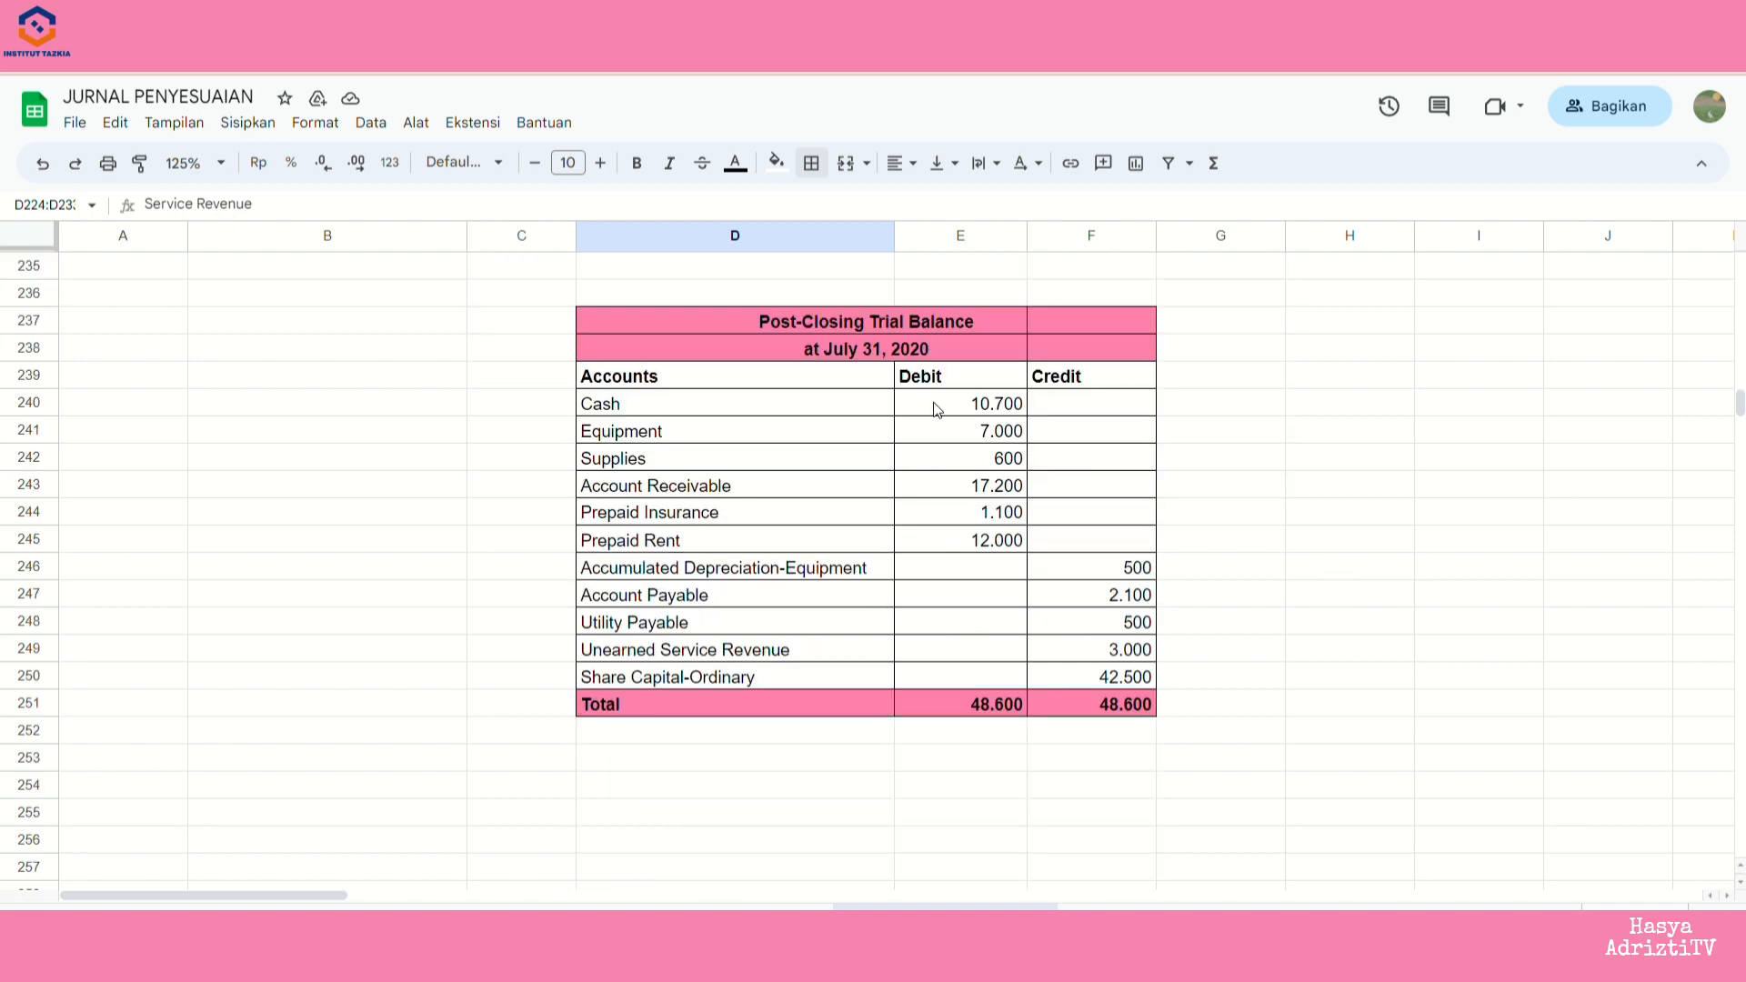
pyautogui.moveTo(827, 406); pyautogui.dragTo(831, 653)
pyautogui.scroll(5, 832, 637)
pyautogui.scroll(1, 824, 525)
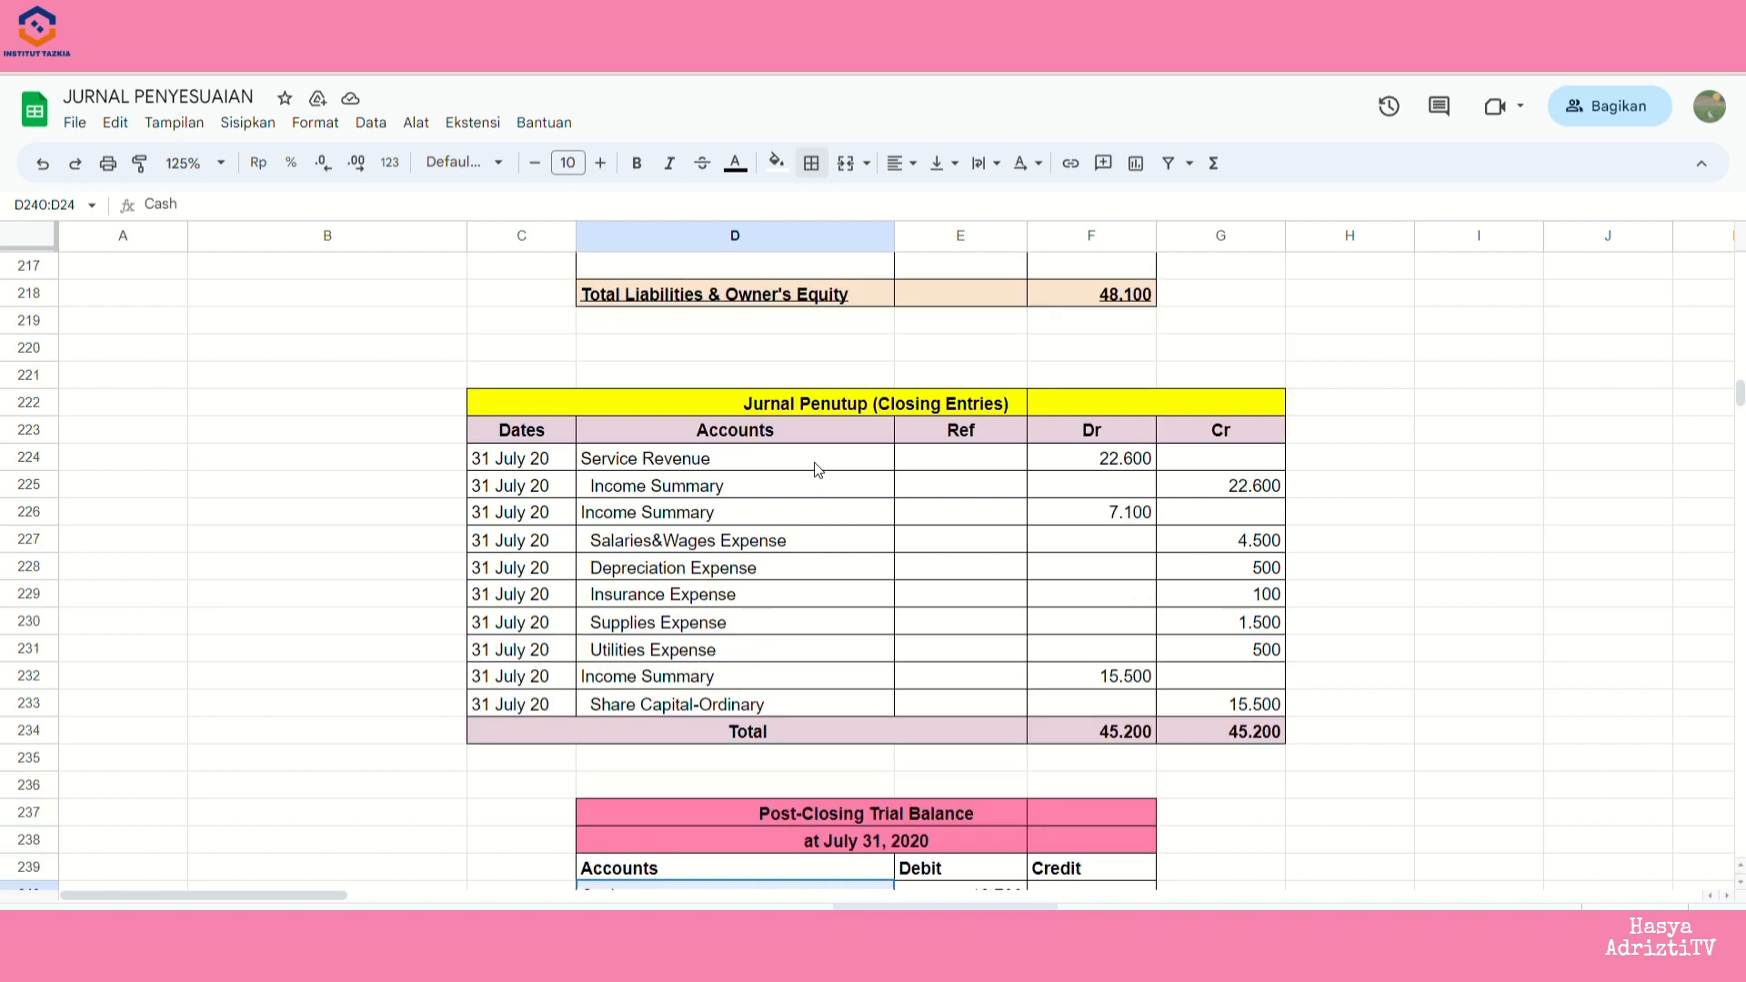
pyautogui.moveTo(818, 464); pyautogui.dragTo(832, 701)
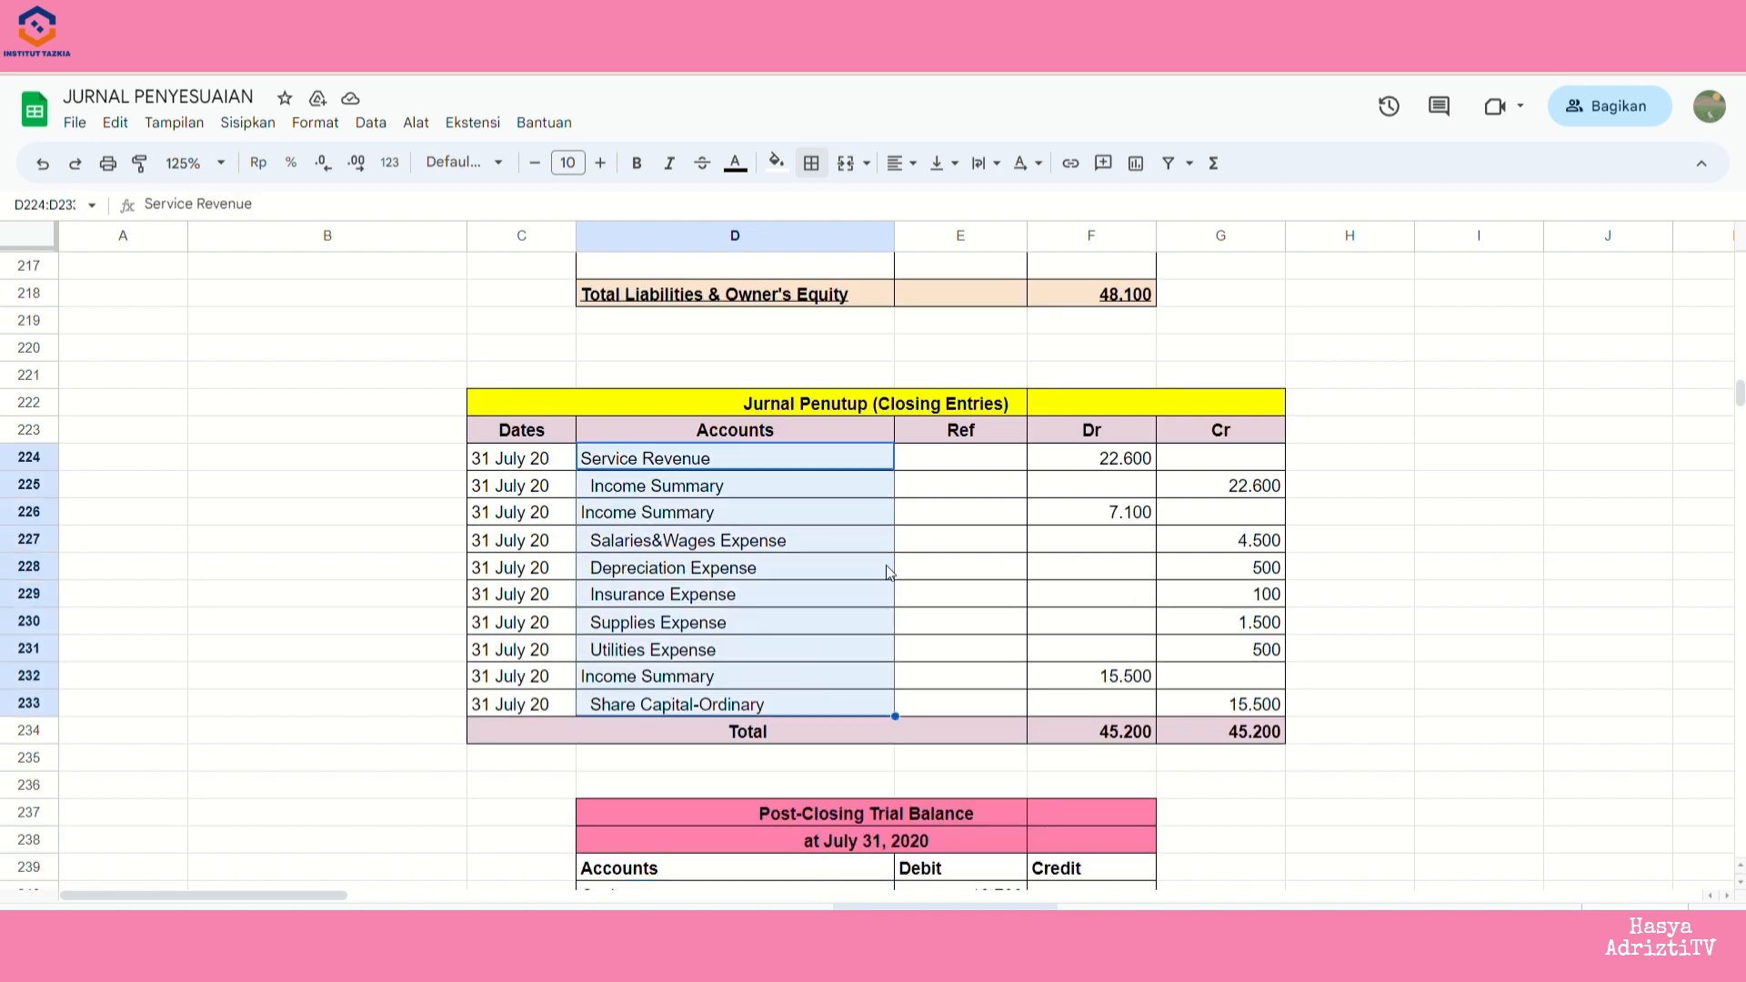
pyautogui.scroll(-5, 965, 560)
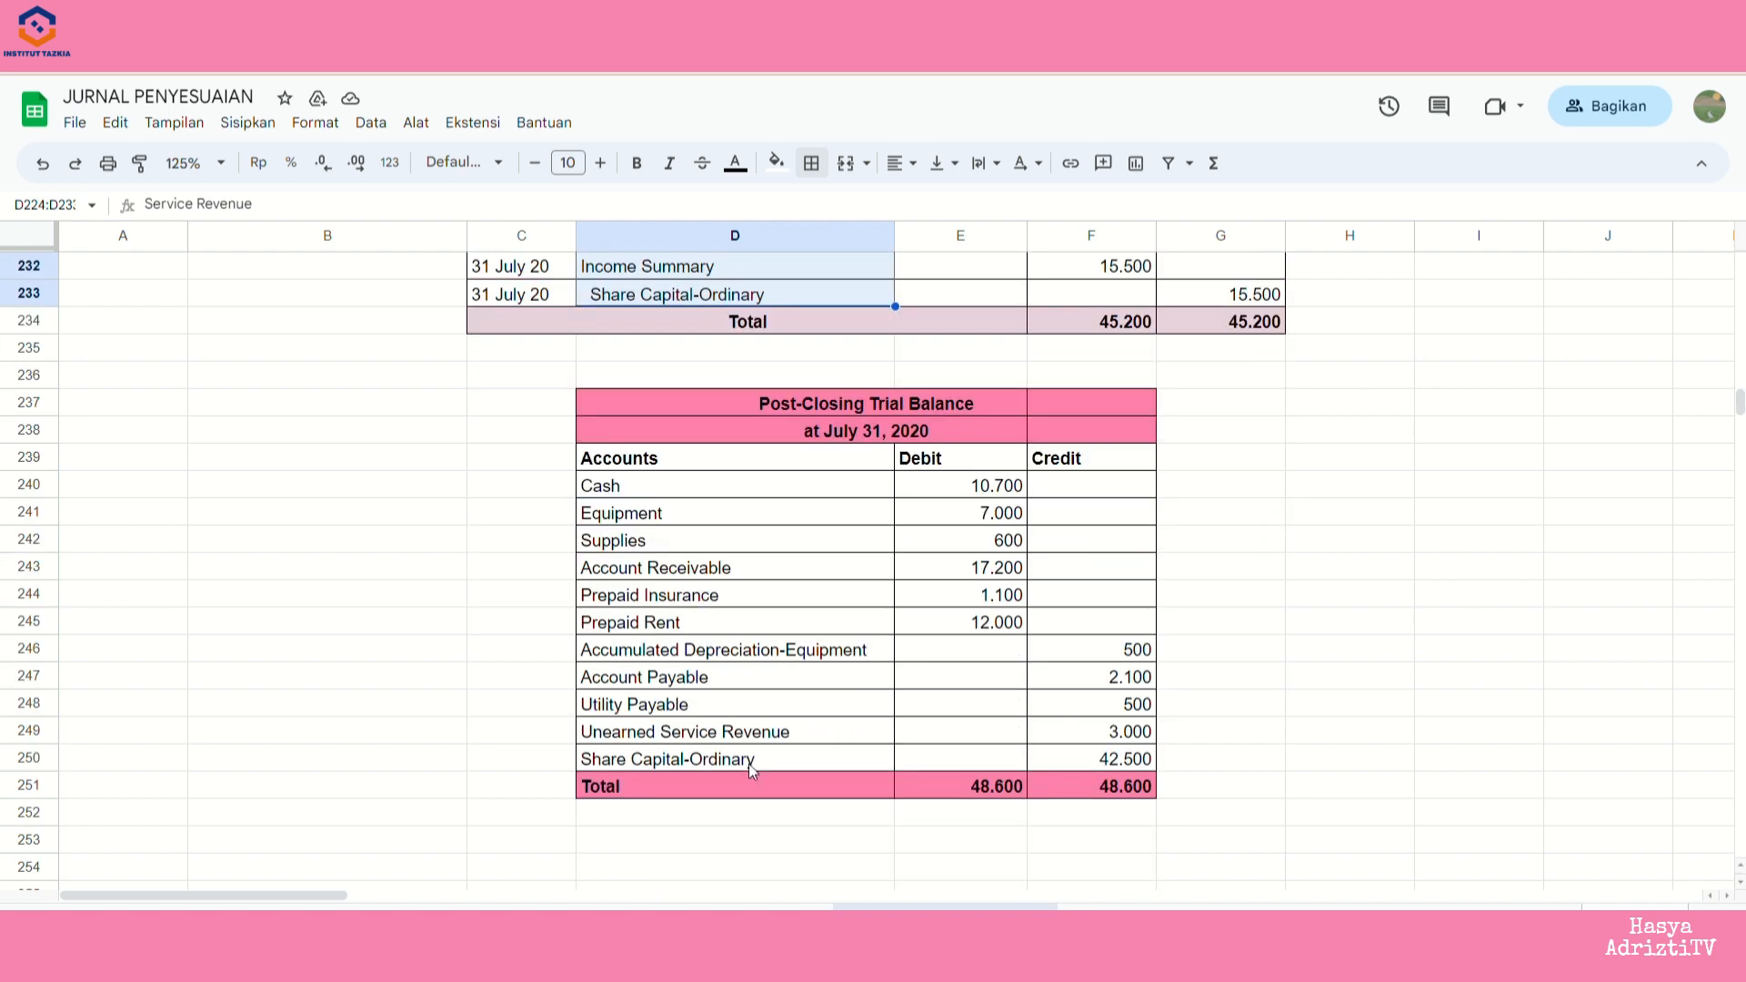
# - Check the Share Capital-Ordinary credit in row 250 against Ending Capital in F191 of the Owner's Equity Statement
pyautogui.moveTo(750, 764); pyautogui.dragTo(1077, 762)
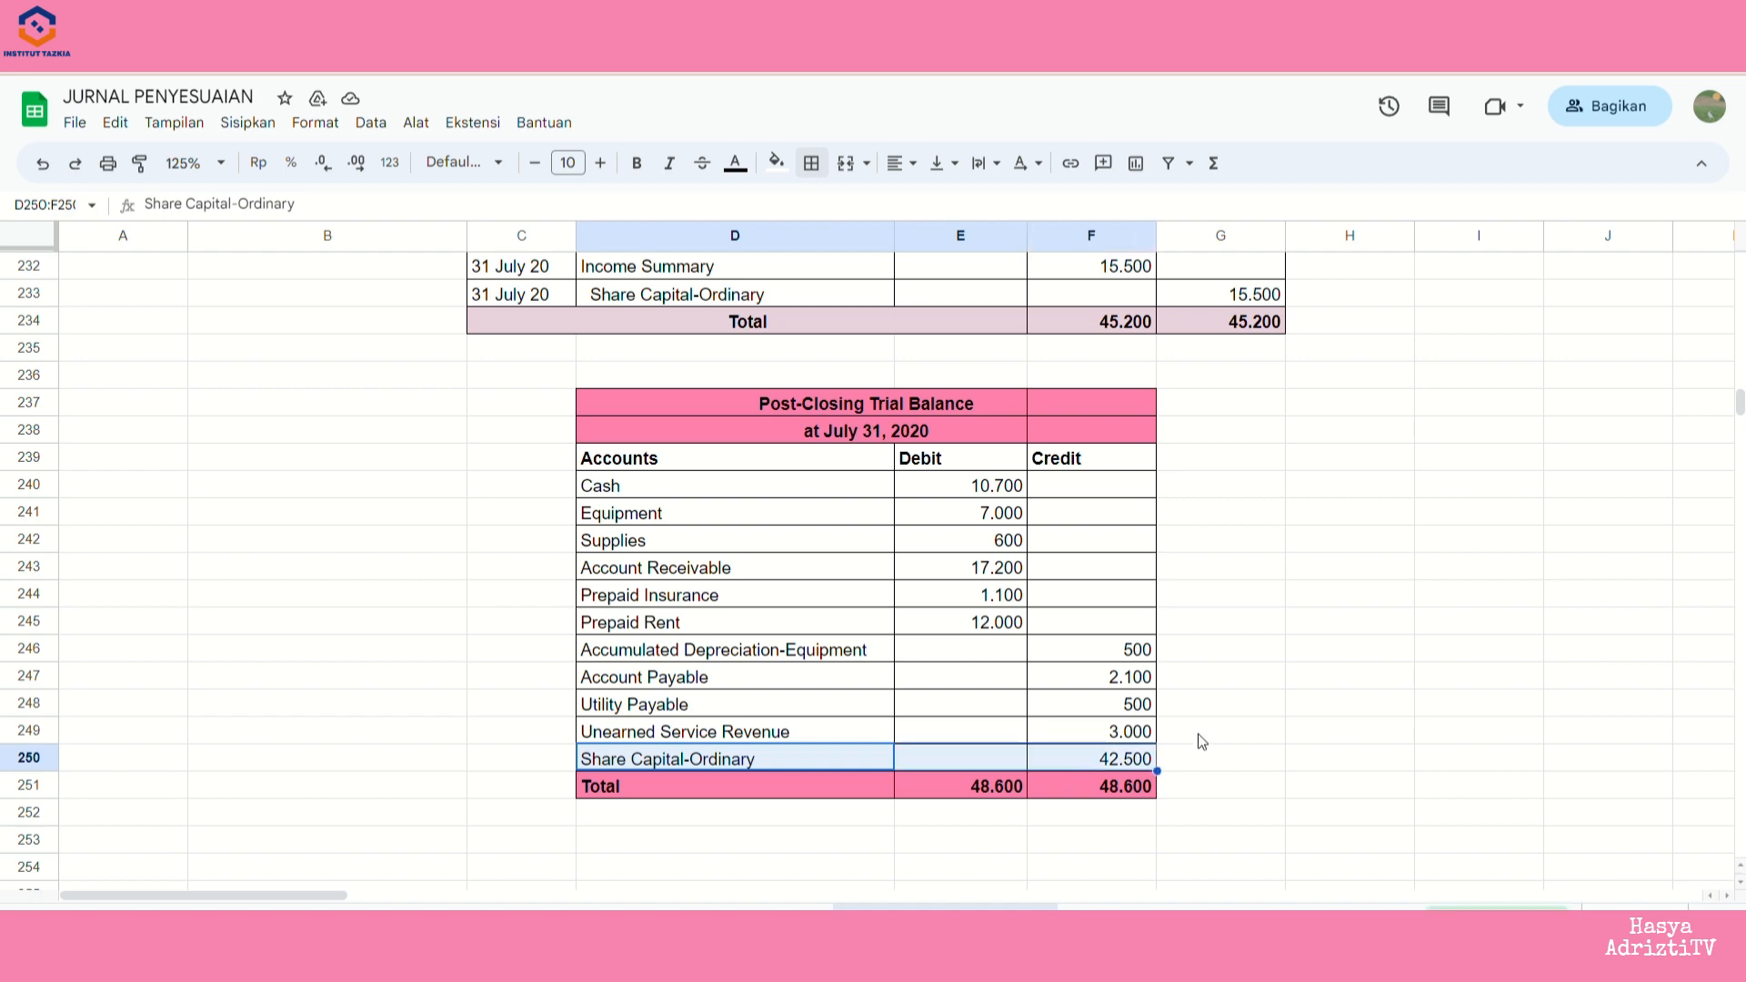
pyautogui.scroll(15, 1169, 573)
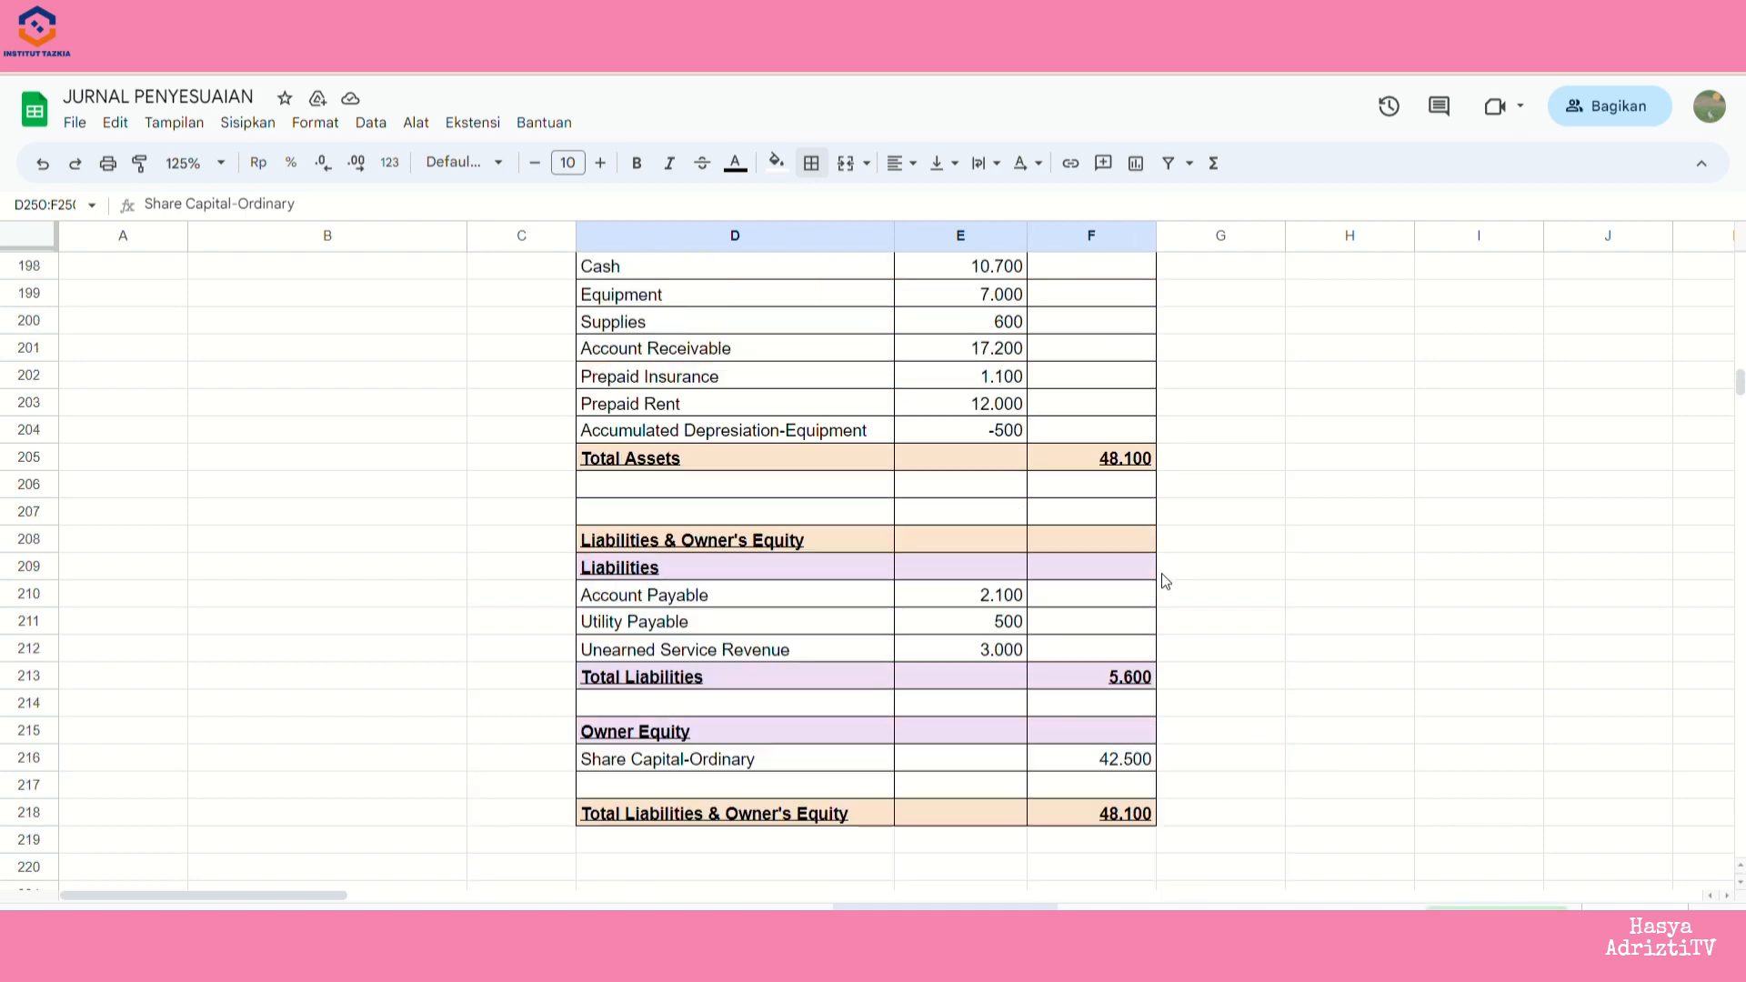
pyautogui.scroll(1, 1162, 582)
pyautogui.moveTo(990, 405); pyautogui.dragTo(1110, 609)
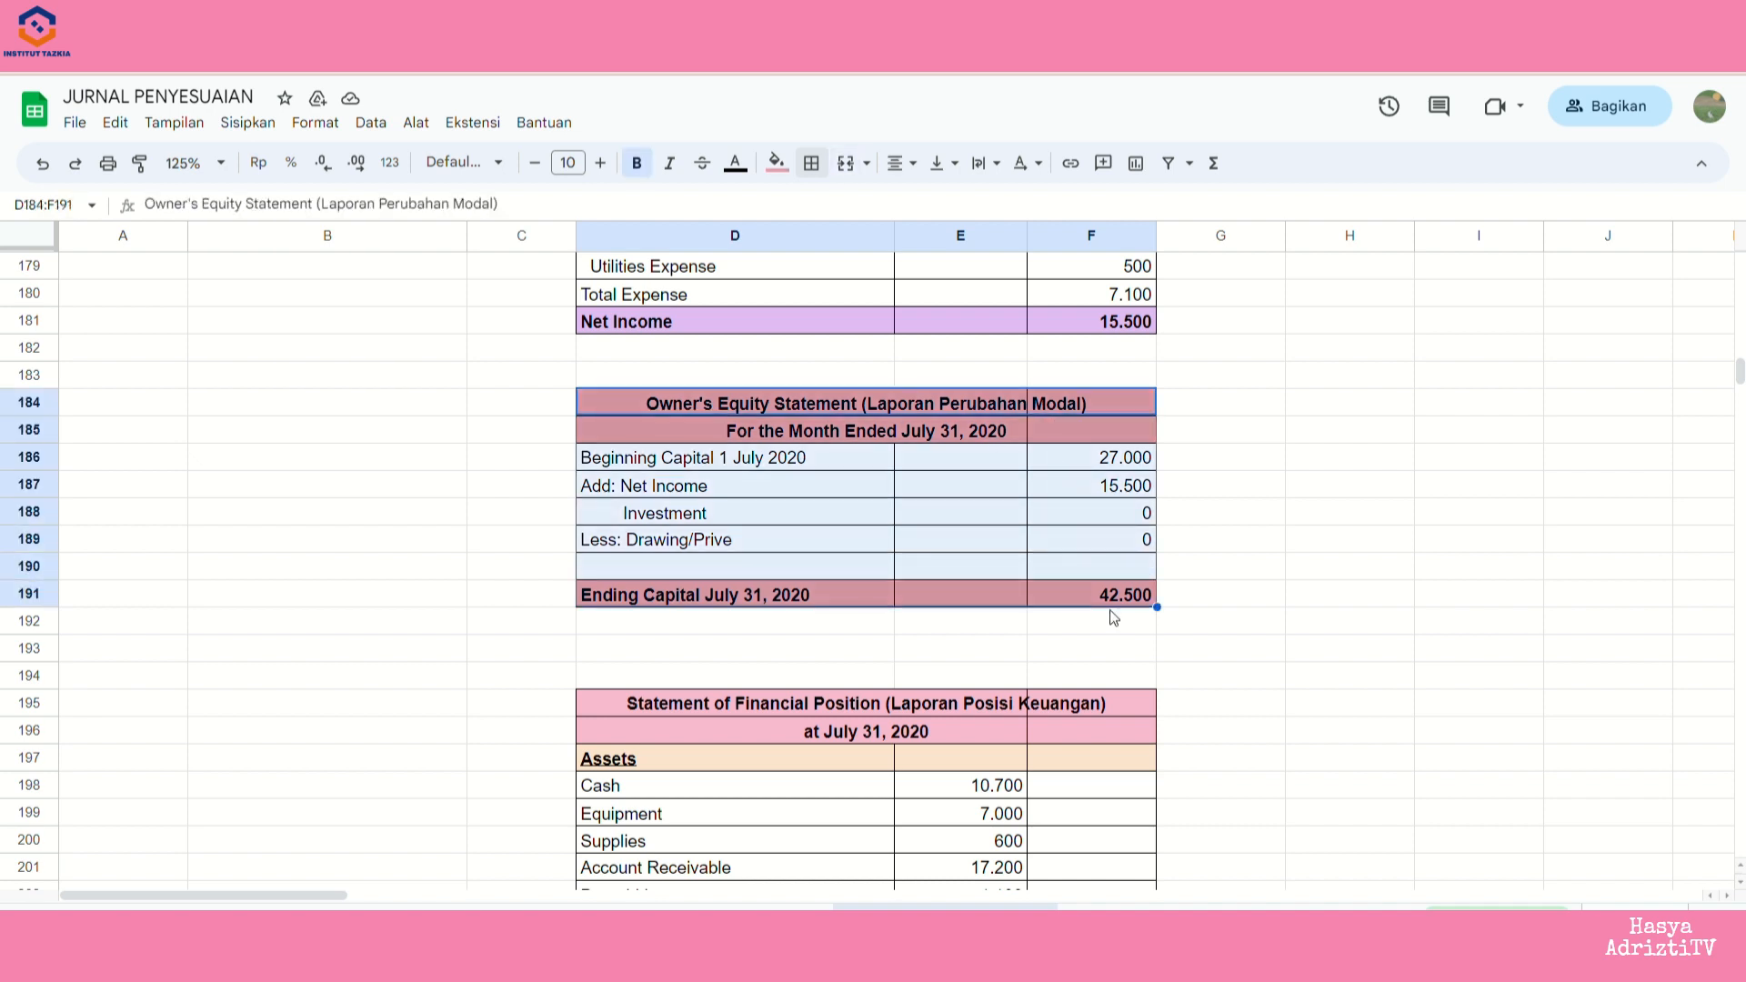
pyautogui.click(1128, 600)
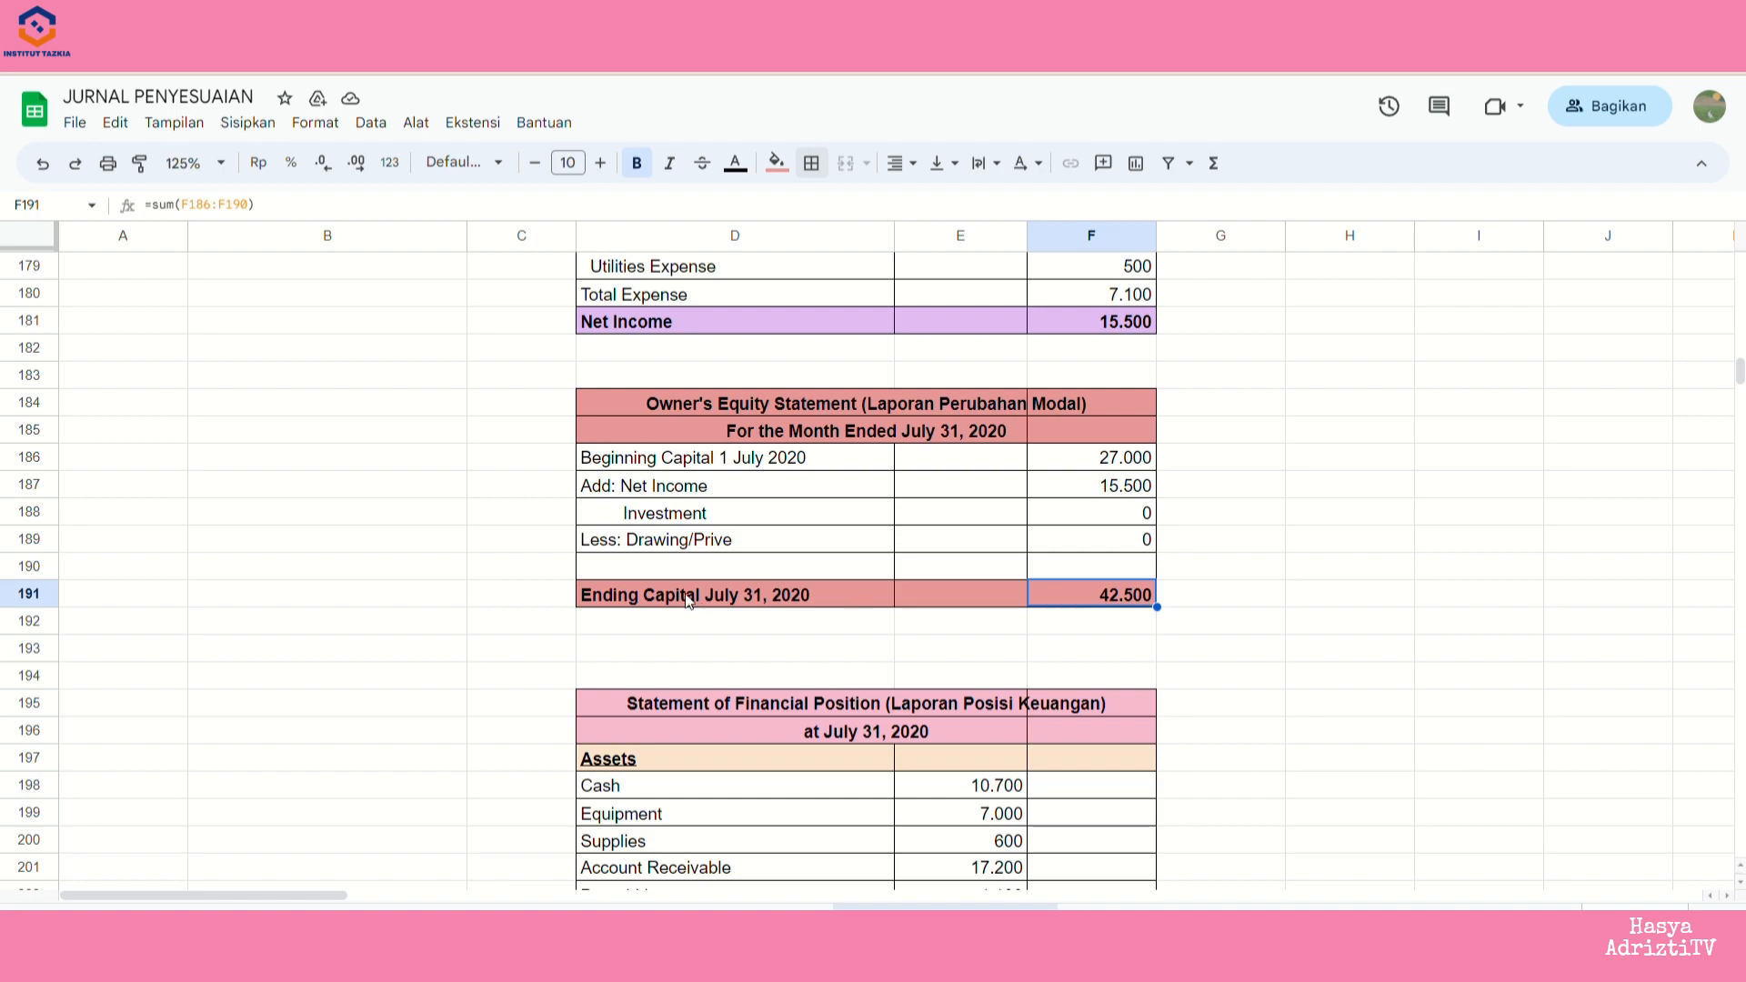
pyautogui.scroll(-8, 1183, 656)
pyautogui.scroll(-11, 1182, 660)
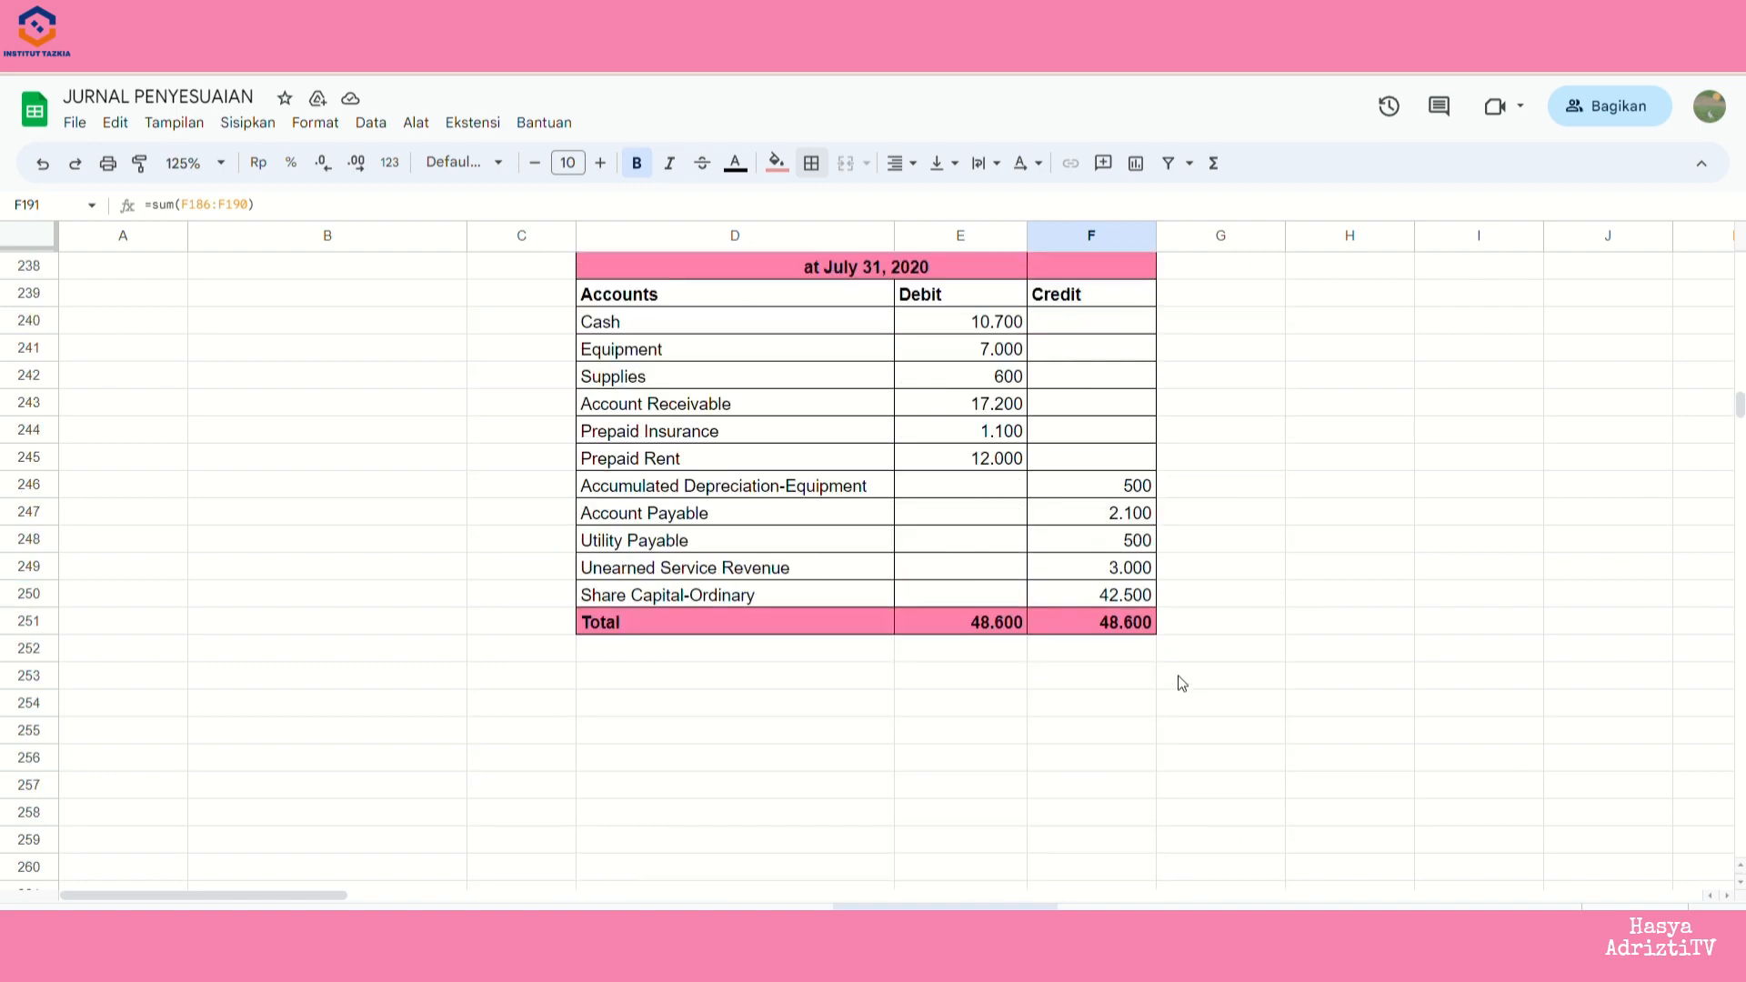
pyautogui.scroll(3, 1183, 683)
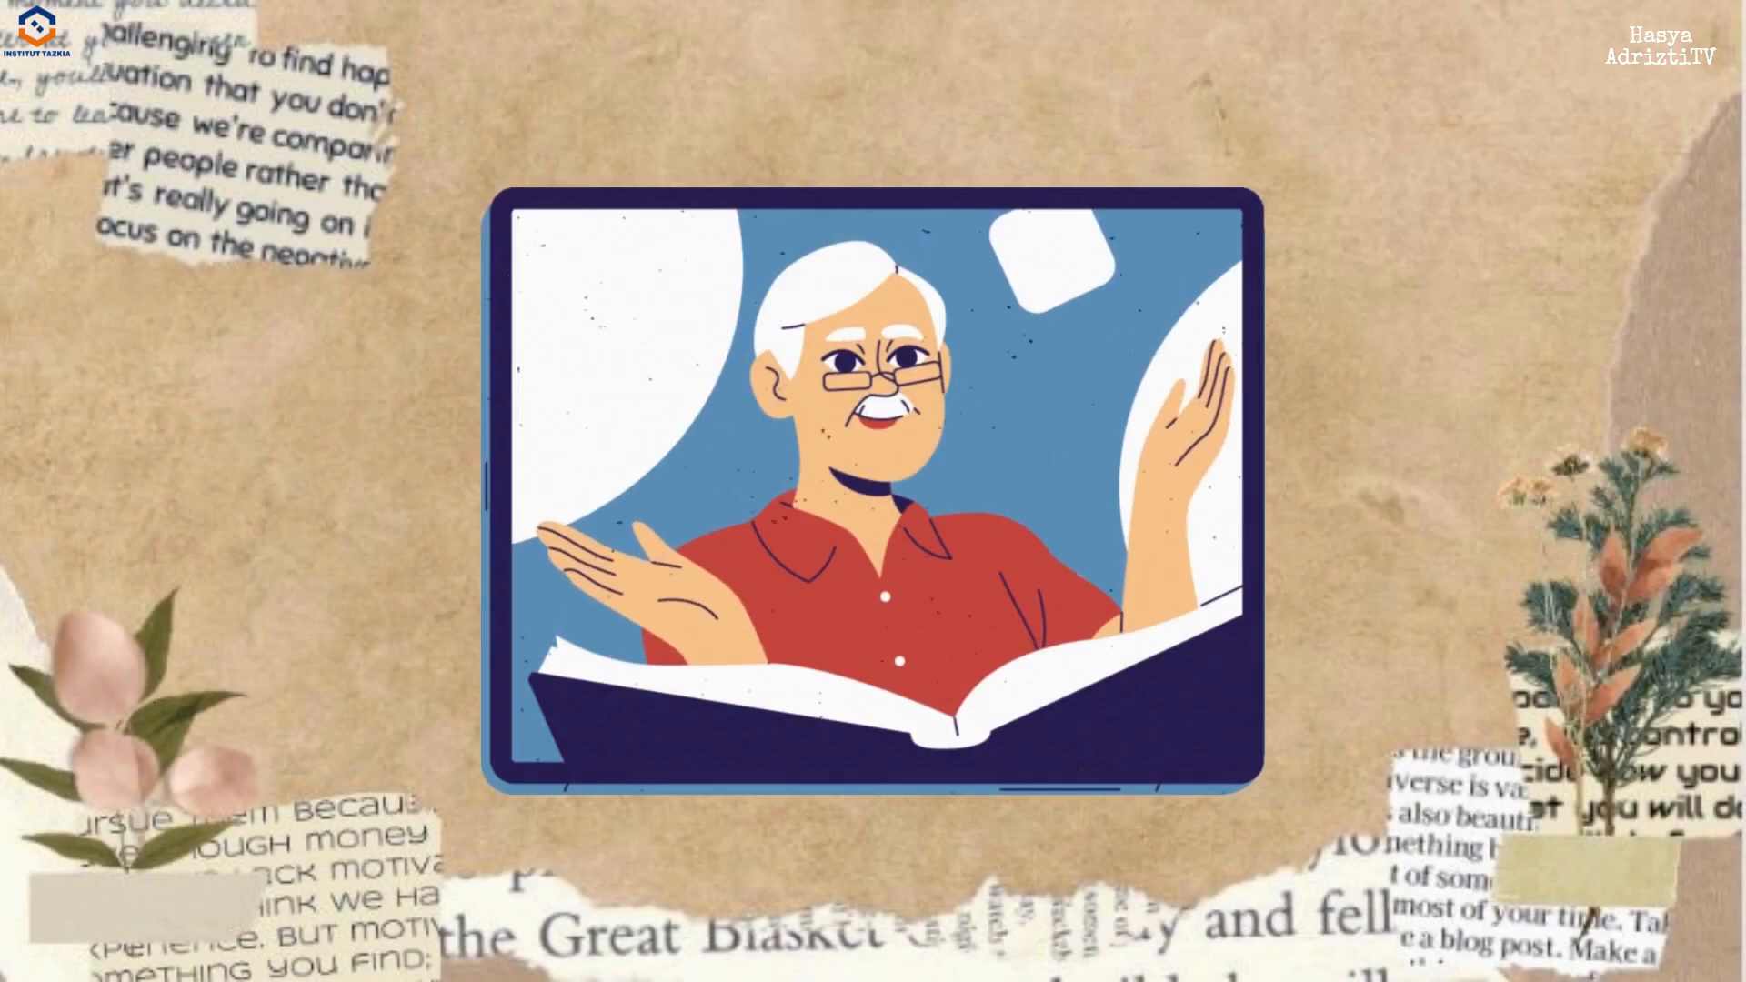